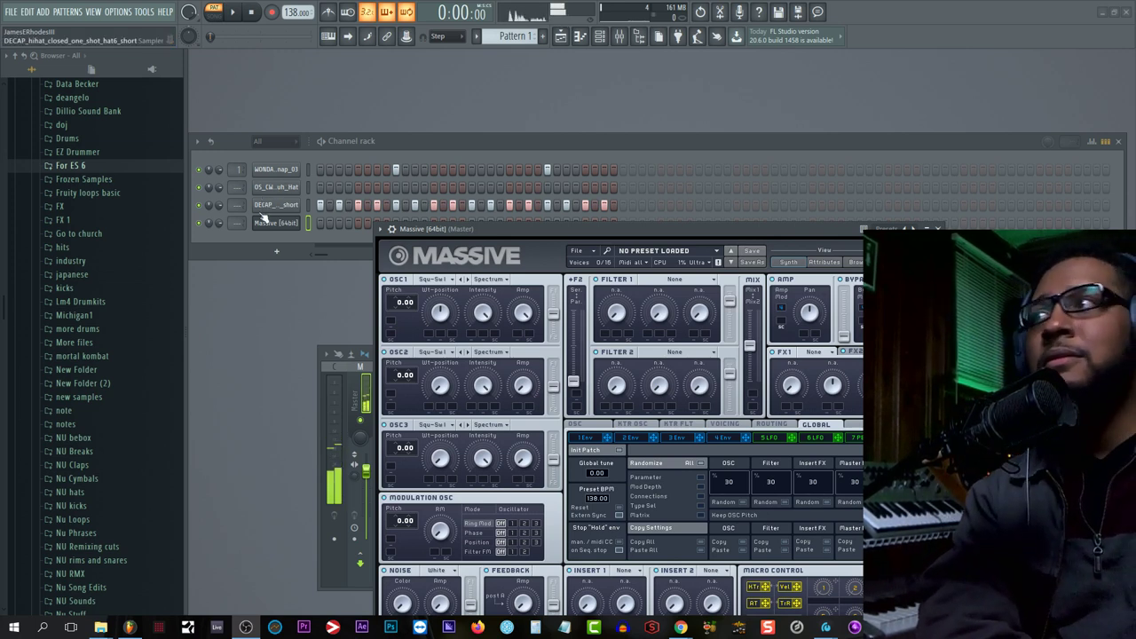
Step: Reposition the Massive window and load the recently used PAD Sunset sound
{"action": "left_click_drag", "start_coordinate": [576, 227], "coordinate": [377, 168]}
{"action": "left_click", "coordinate": [380, 188]}
{"action": "mouse_move", "coordinate": [391, 204]}
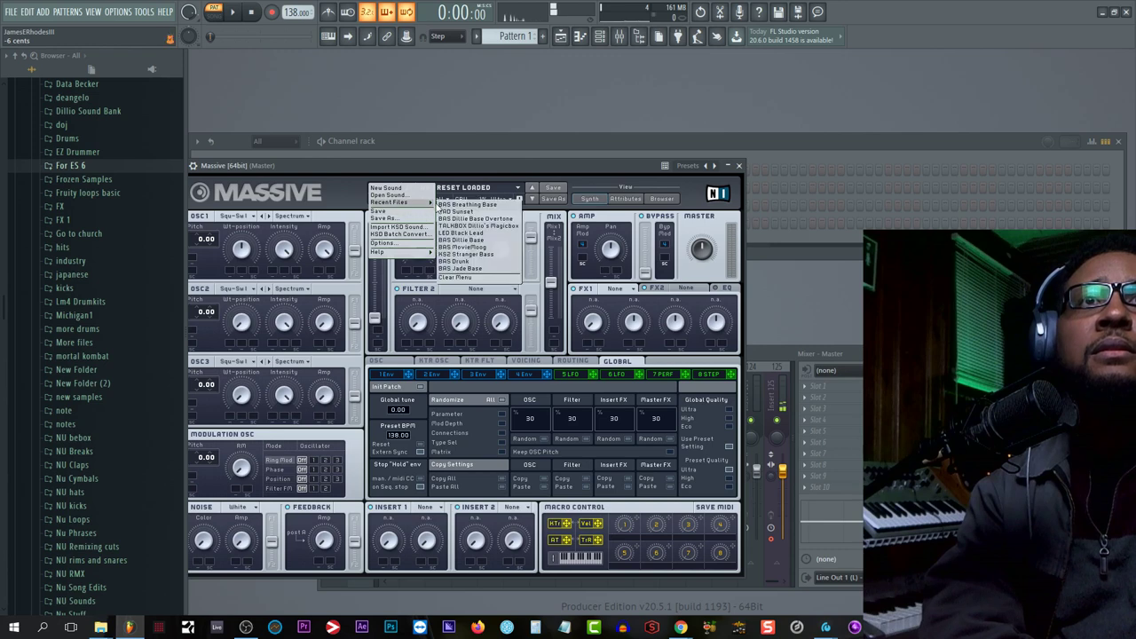
{"action": "left_click", "coordinate": [480, 213]}
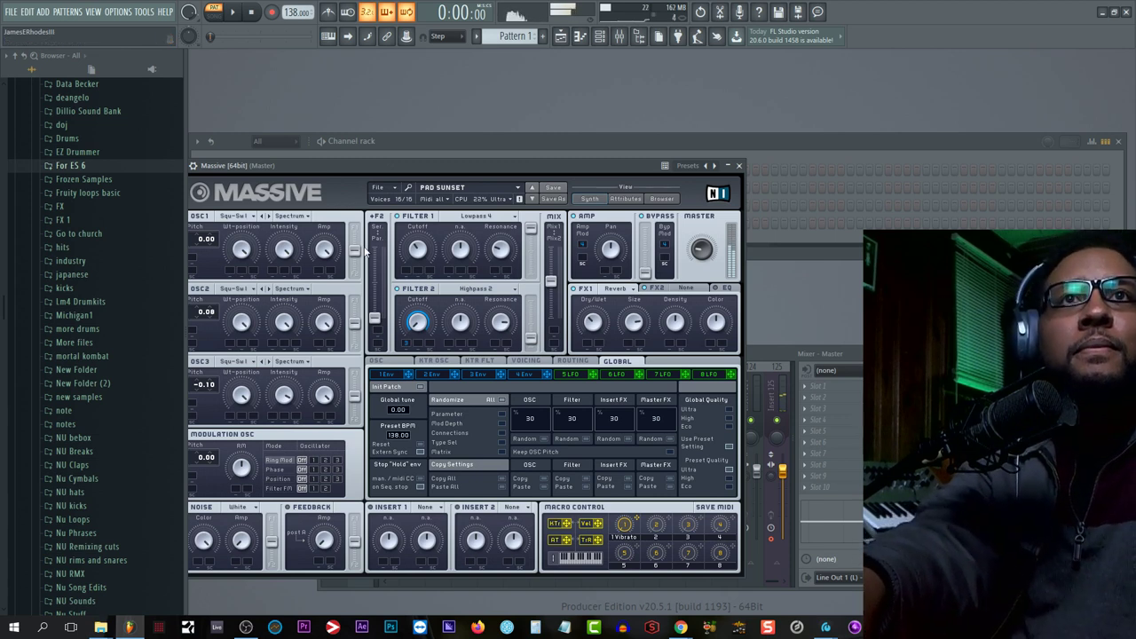
Step: Load the sound file ARP cs1x arp from the Khemikals folder into Massive
{"action": "left_click", "coordinate": [389, 193]}
{"action": "mouse_move", "coordinate": [397, 203]}
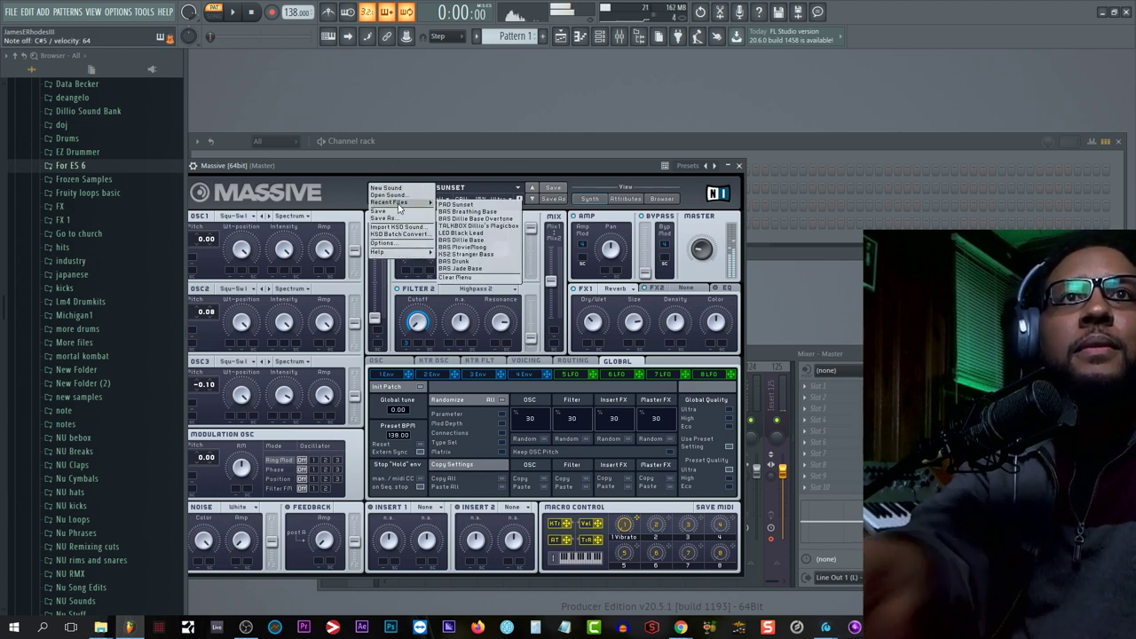
{"action": "left_click", "coordinate": [401, 195]}
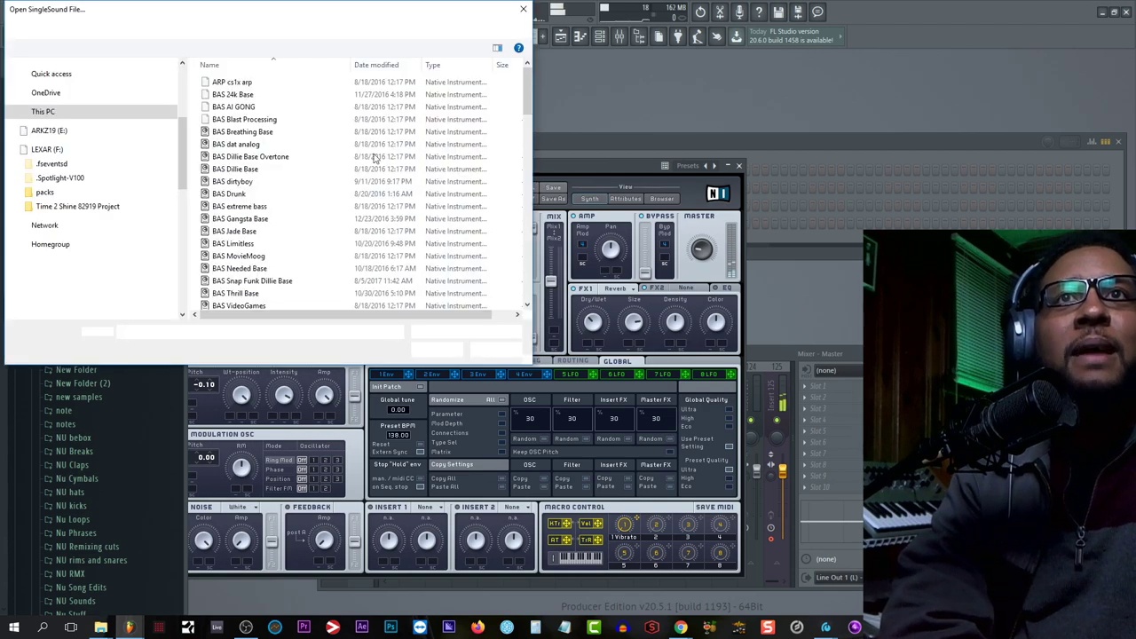
{"action": "scroll", "coordinate": [318, 185], "scroll_direction": "down", "scroll_amount": 10}
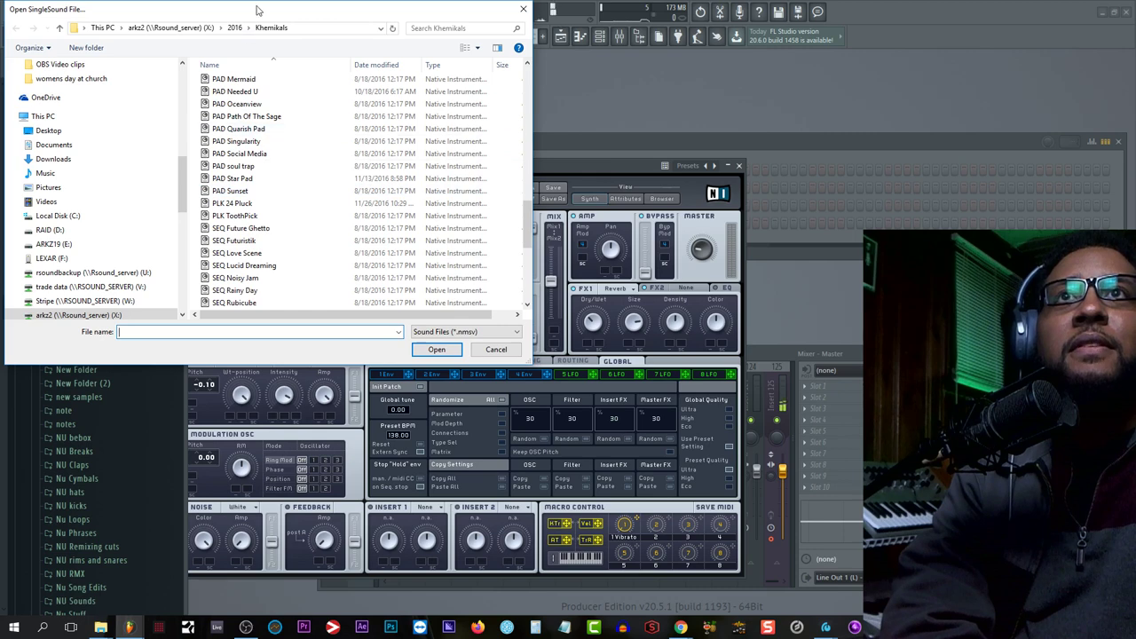
{"action": "left_click_drag", "start_coordinate": [257, 9], "coordinate": [251, 86]}
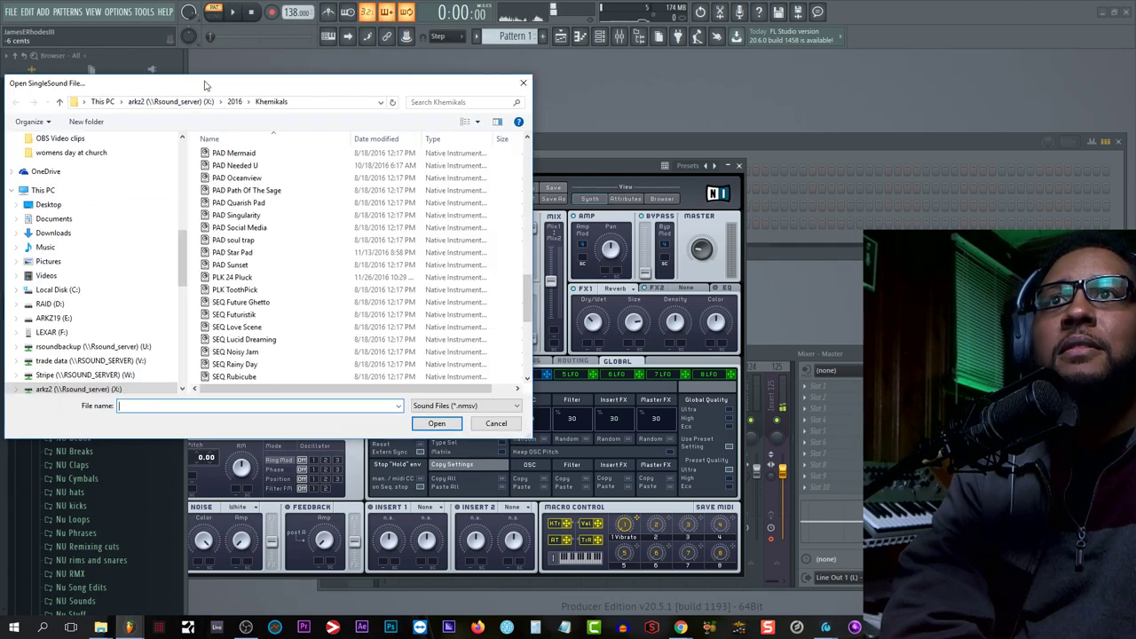
{"action": "scroll", "coordinate": [299, 271], "scroll_direction": "down", "scroll_amount": 10}
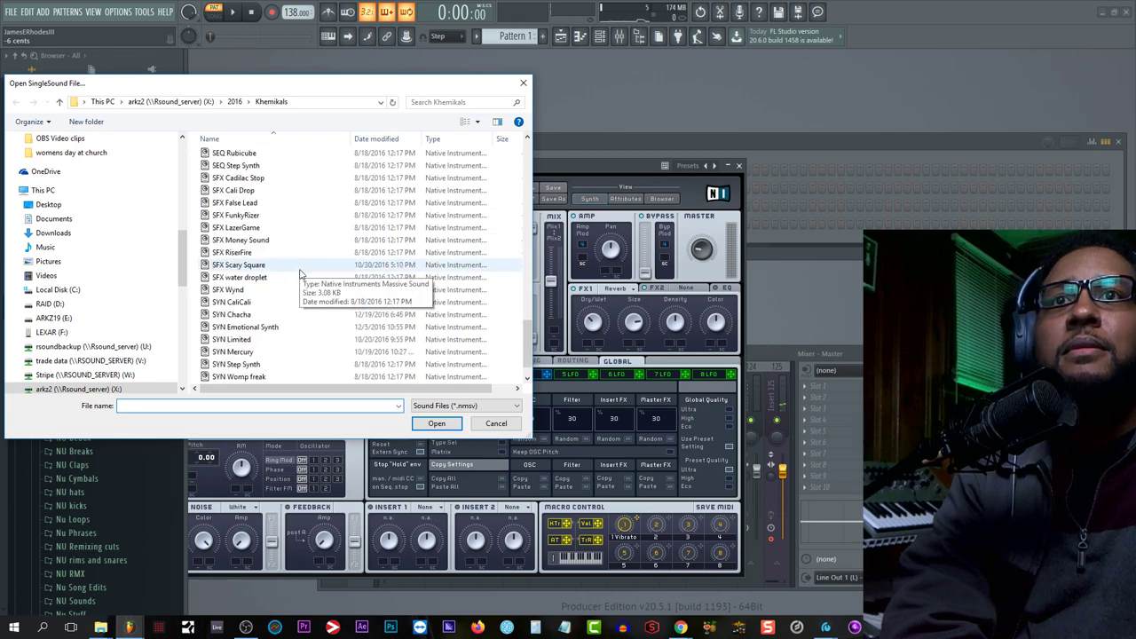
{"action": "scroll", "coordinate": [302, 324], "scroll_direction": "up", "scroll_amount": 8}
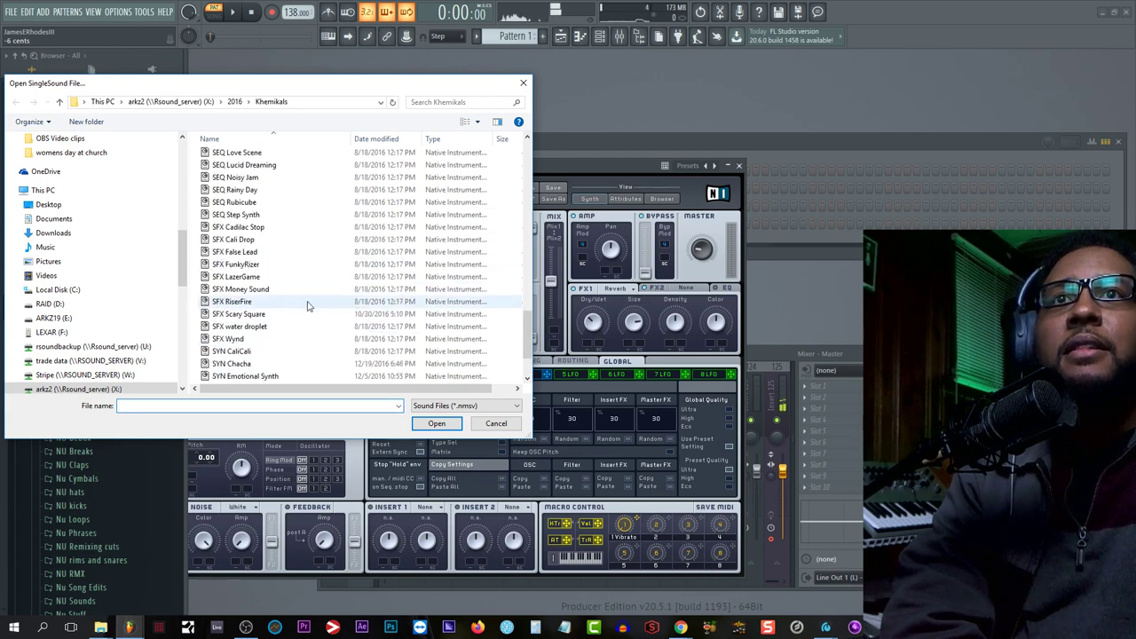
{"action": "scroll", "coordinate": [306, 302], "scroll_direction": "up", "scroll_amount": 12}
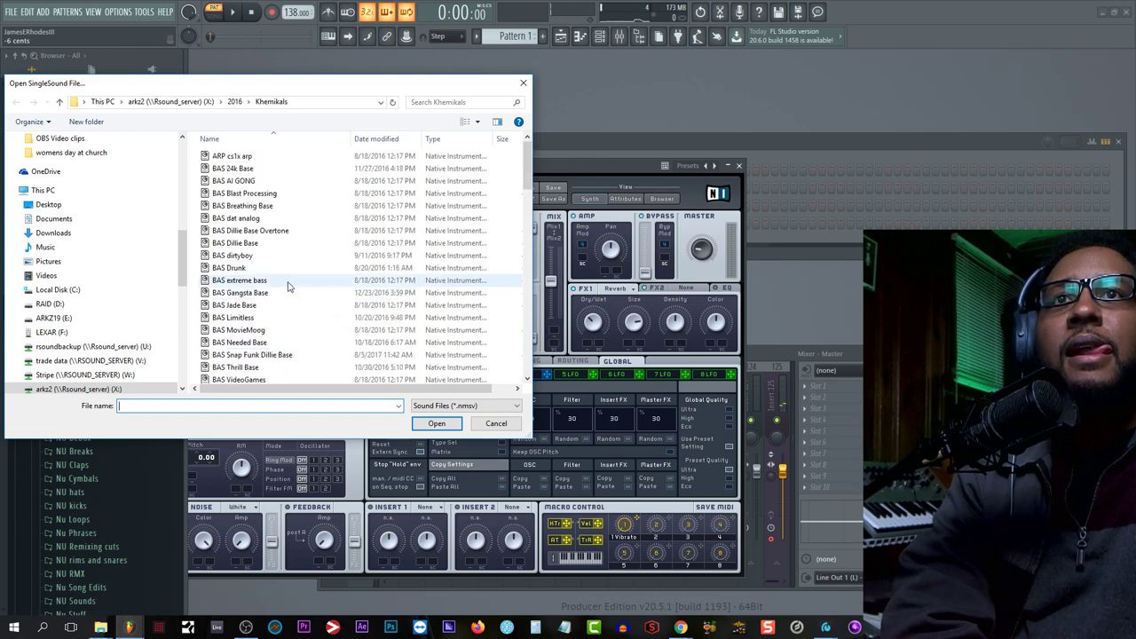
{"action": "double_click", "coordinate": [266, 157]}
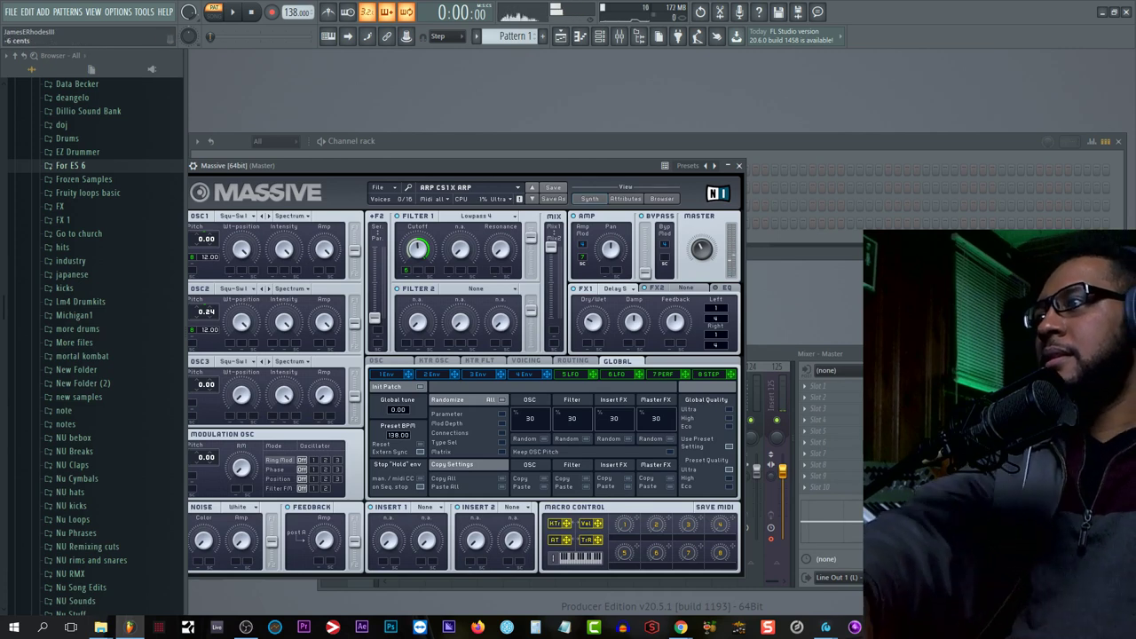
Step: Browse the sound files in the Khemikals folder from the bass presets through to the synth presets
{"action": "left_click", "coordinate": [378, 187]}
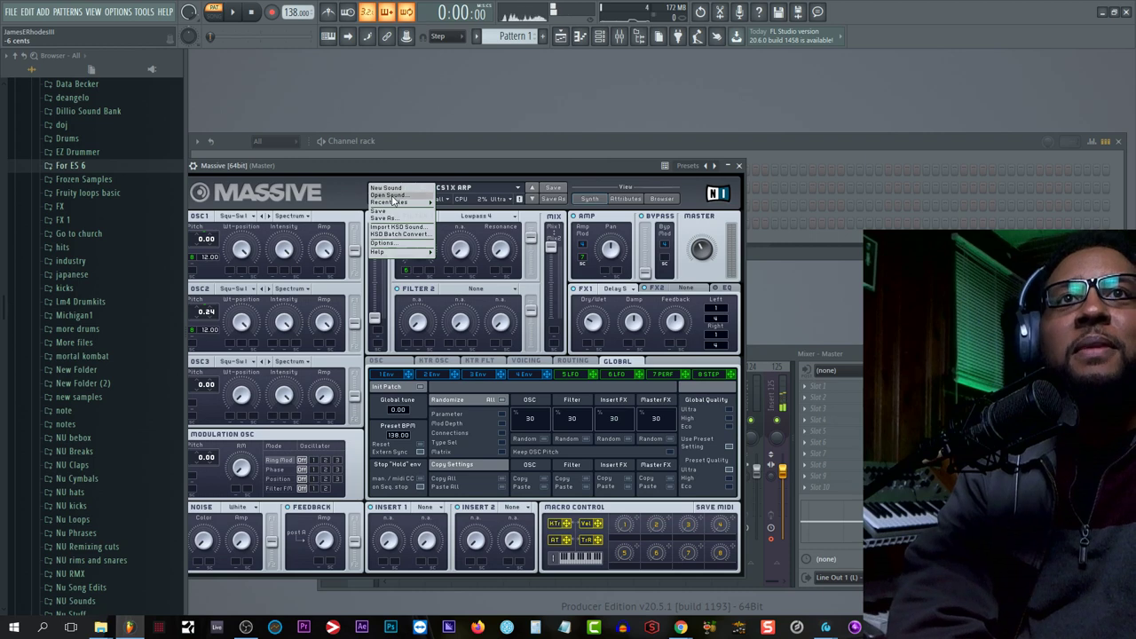
{"action": "left_click", "coordinate": [391, 196]}
{"action": "scroll", "coordinate": [284, 227], "scroll_direction": "down", "scroll_amount": 2}
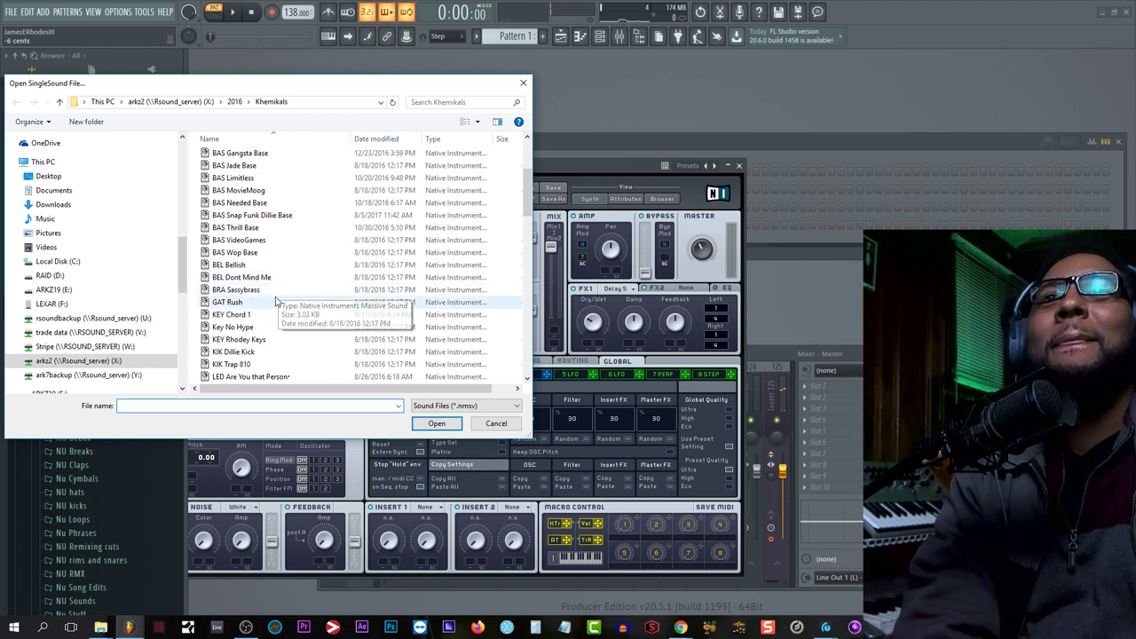
{"action": "scroll", "coordinate": [277, 295], "scroll_direction": "down", "scroll_amount": 3}
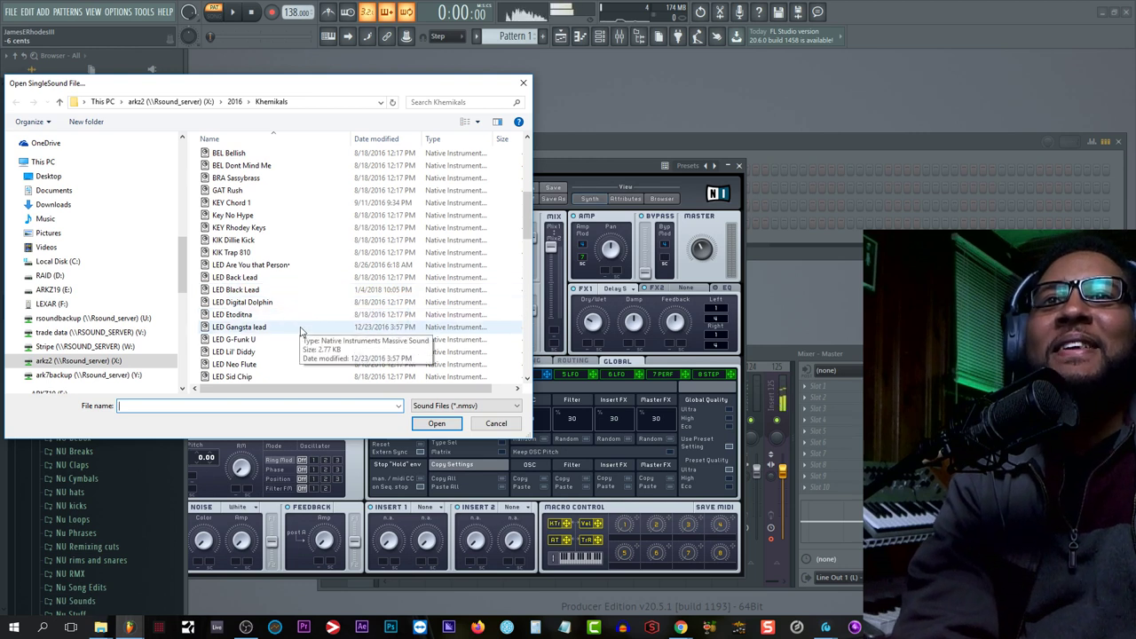
{"action": "scroll", "coordinate": [298, 353], "scroll_direction": "down", "scroll_amount": 1}
{"action": "scroll", "coordinate": [297, 353], "scroll_direction": "down", "scroll_amount": 4}
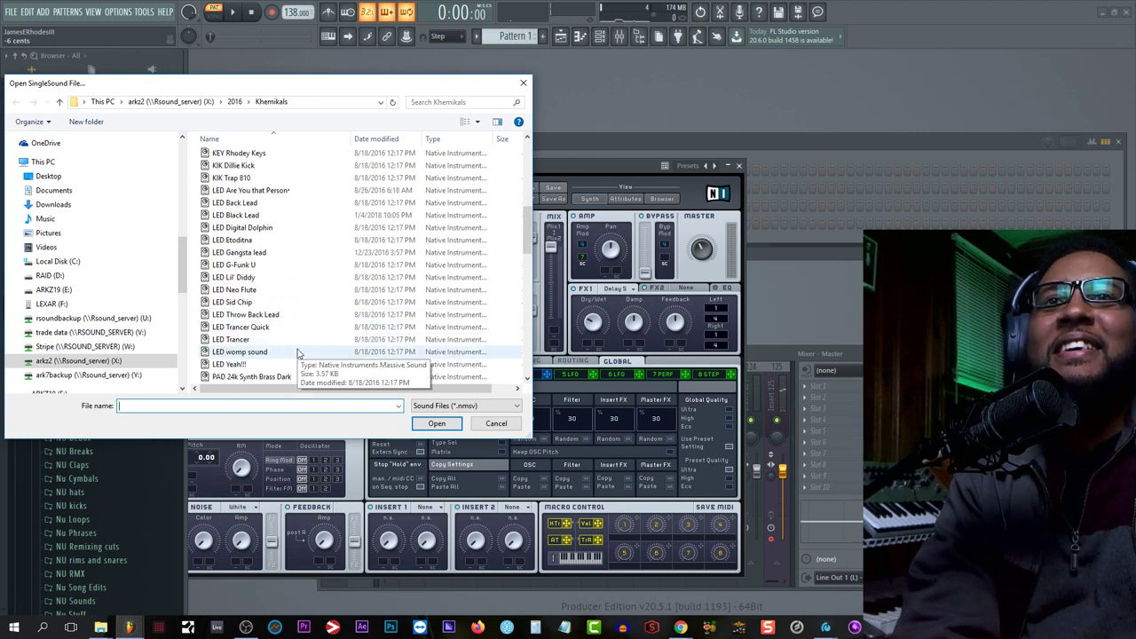
{"action": "scroll", "coordinate": [297, 352], "scroll_direction": "down", "scroll_amount": 4}
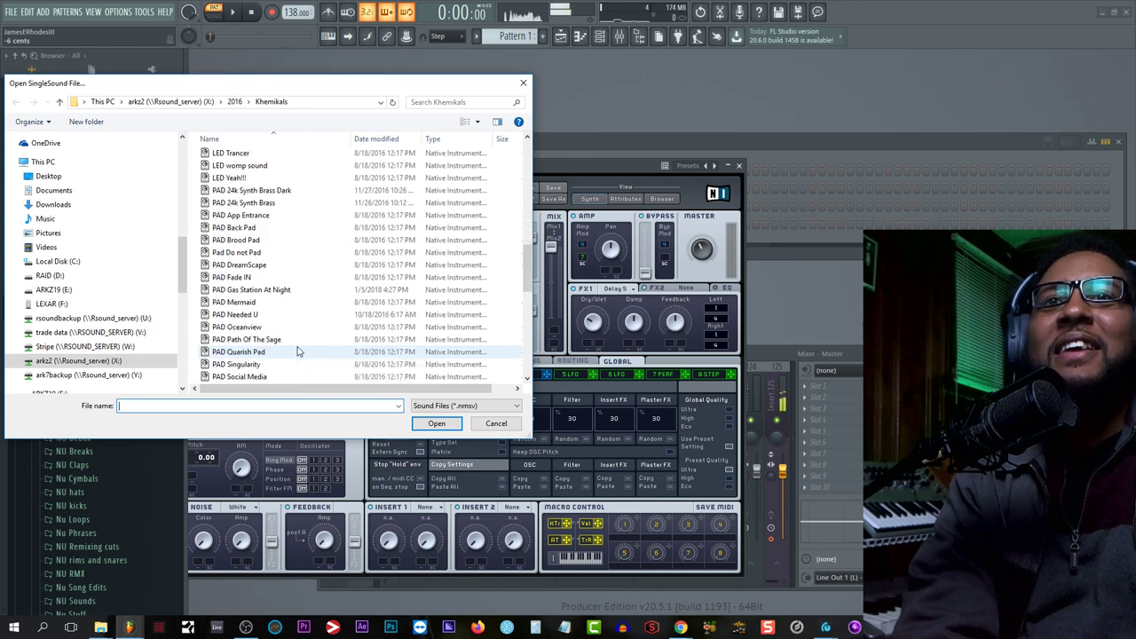
{"action": "scroll", "coordinate": [298, 352], "scroll_direction": "down", "scroll_amount": 4}
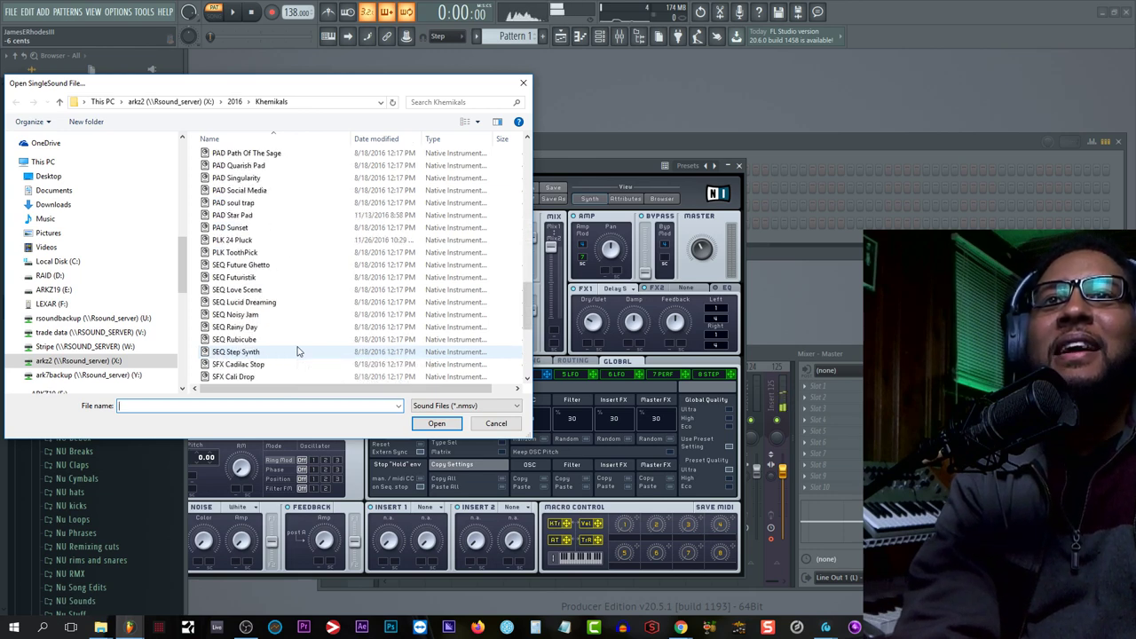
{"action": "scroll", "coordinate": [300, 352], "scroll_direction": "down", "scroll_amount": 5}
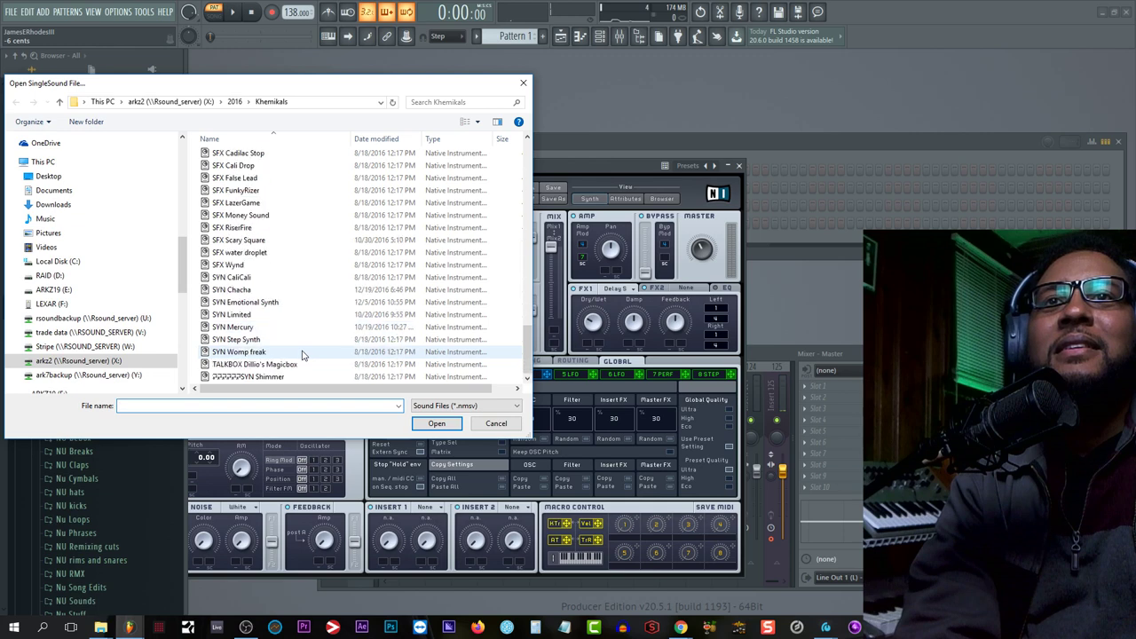
{"action": "scroll", "coordinate": [298, 348], "scroll_direction": "up", "scroll_amount": 4}
Step: Check the contents of the Khemikals Phase 2 folder inside 2016, and return to the 2016 folder
{"action": "left_click", "coordinate": [234, 101]}
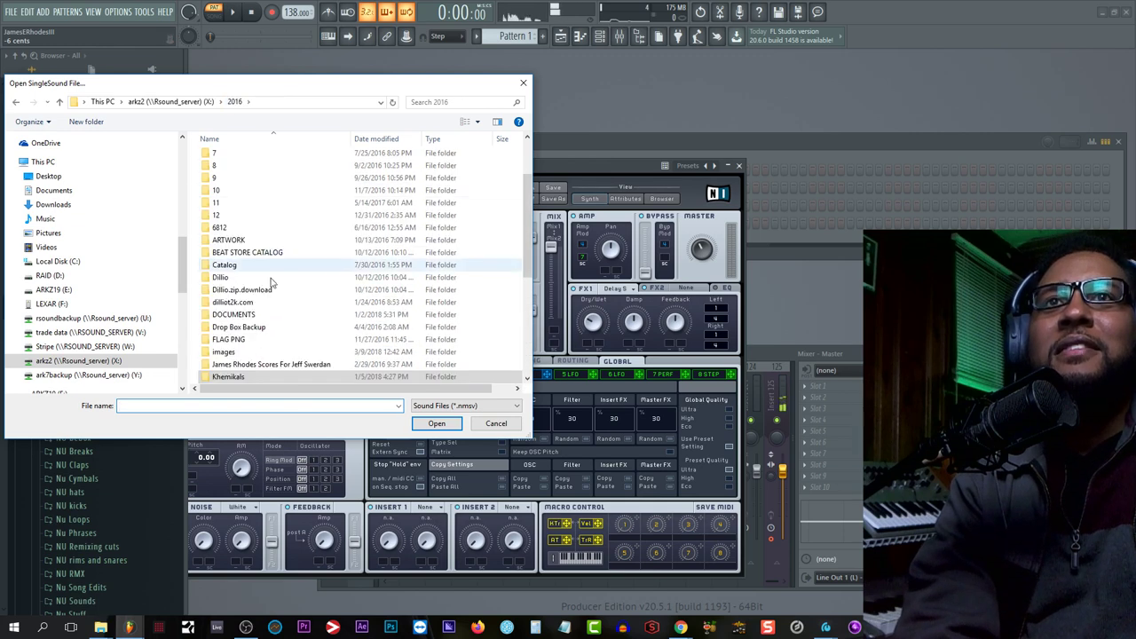
{"action": "scroll", "coordinate": [266, 304], "scroll_direction": "down", "scroll_amount": 2}
{"action": "double_click", "coordinate": [268, 316]}
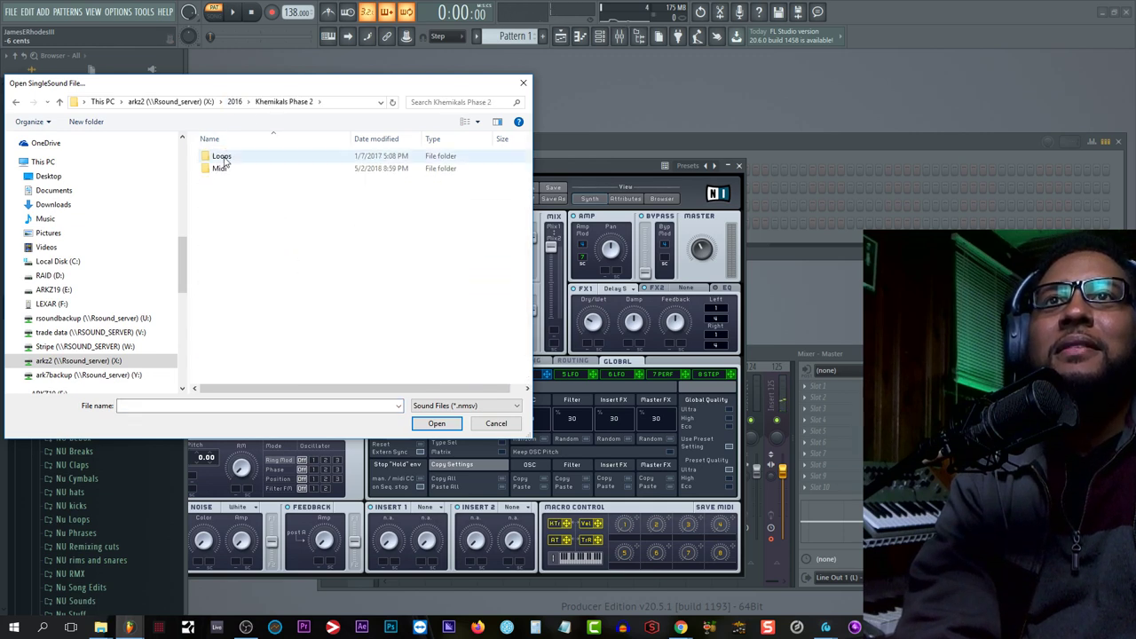
{"action": "left_click", "coordinate": [234, 101]}
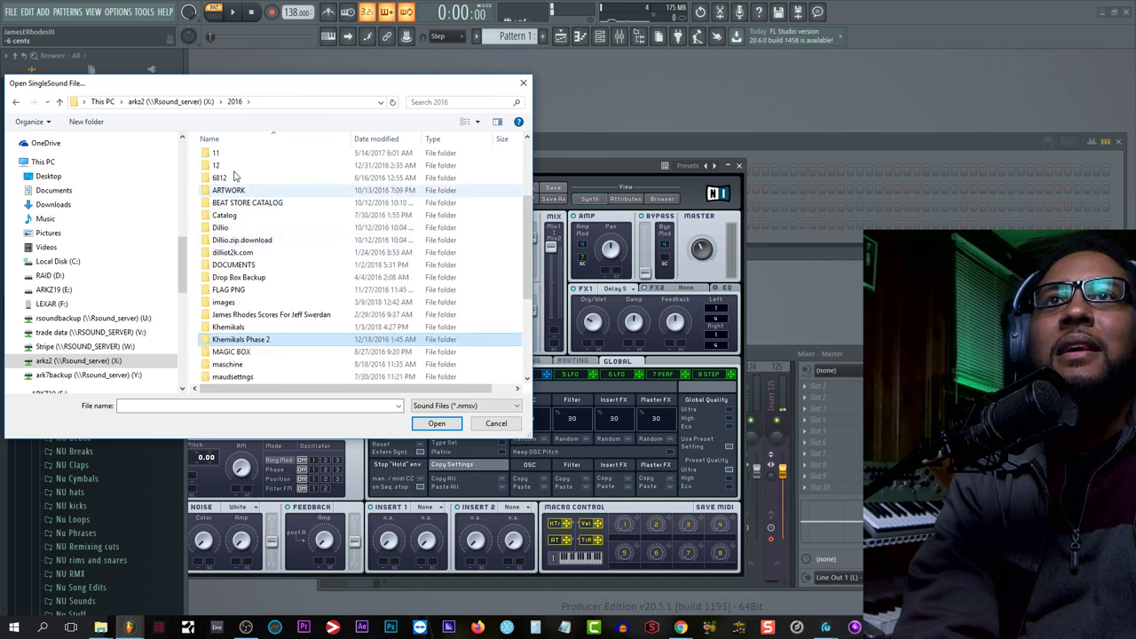
Step: Load the sound file KS Digital Bark from the Khemikals Season 2 folder into Massive
{"action": "scroll", "coordinate": [89, 217], "scroll_direction": "up", "scroll_amount": 10}
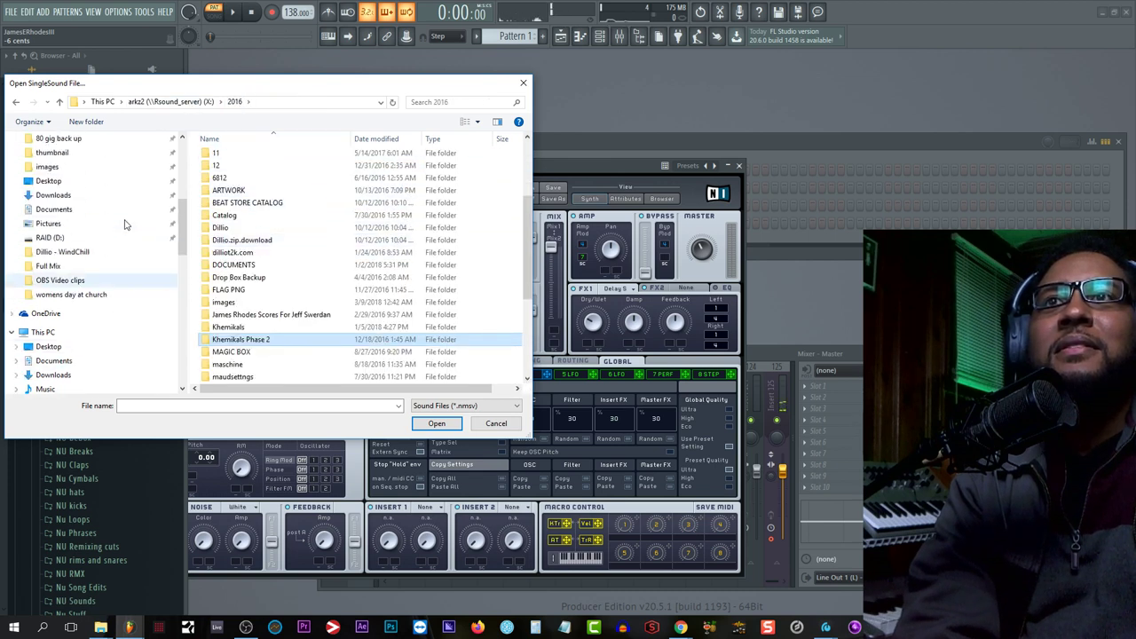
{"action": "left_click", "coordinate": [89, 252]}
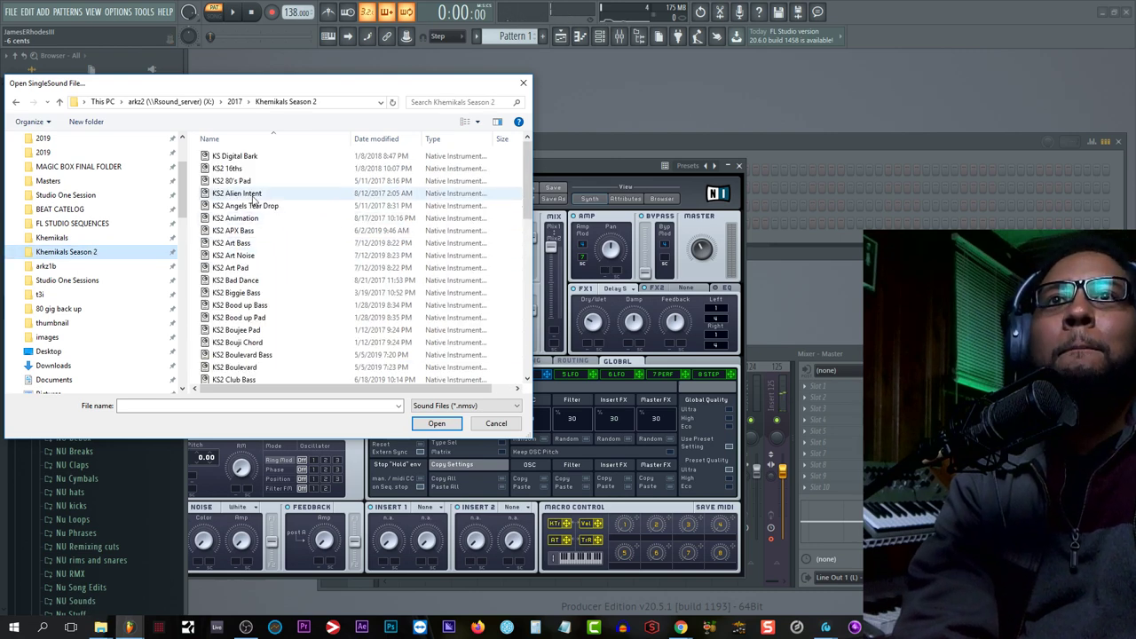
{"action": "scroll", "coordinate": [271, 245], "scroll_direction": "down", "scroll_amount": 2}
{"action": "scroll", "coordinate": [271, 245], "scroll_direction": "down", "scroll_amount": 5}
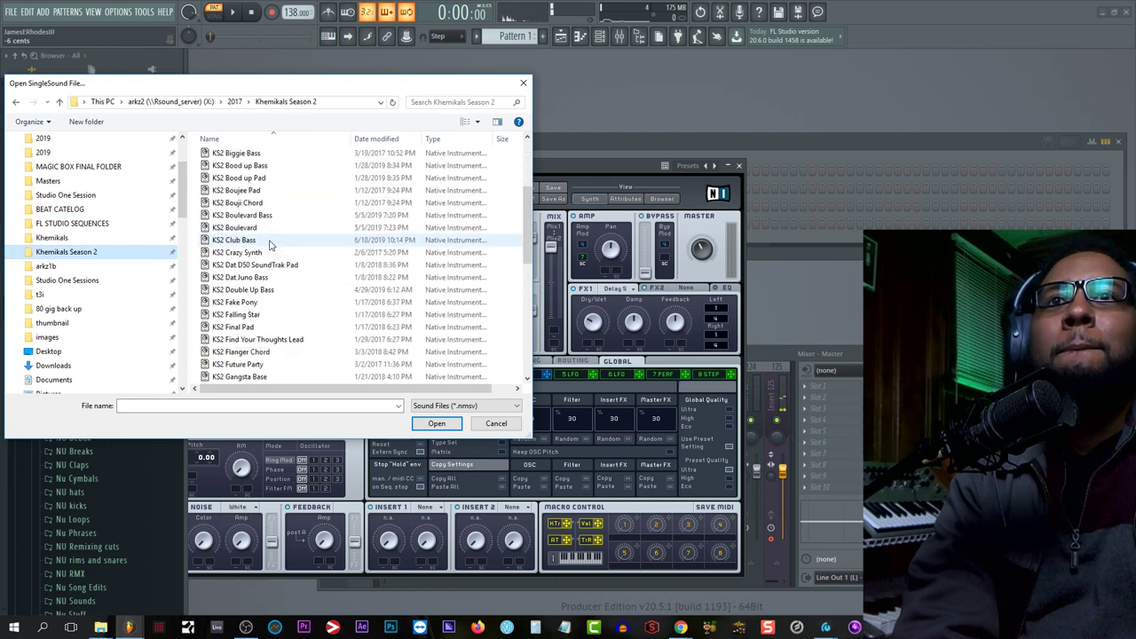
{"action": "scroll", "coordinate": [270, 244], "scroll_direction": "up", "scroll_amount": 7}
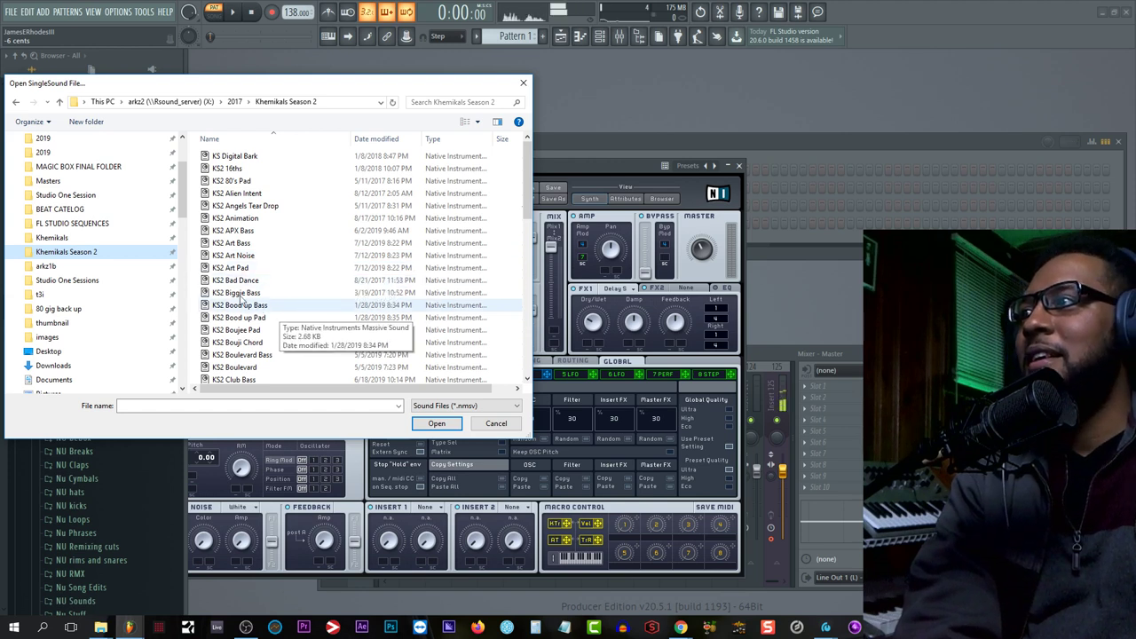
{"action": "scroll", "coordinate": [214, 288], "scroll_direction": "down", "scroll_amount": 3}
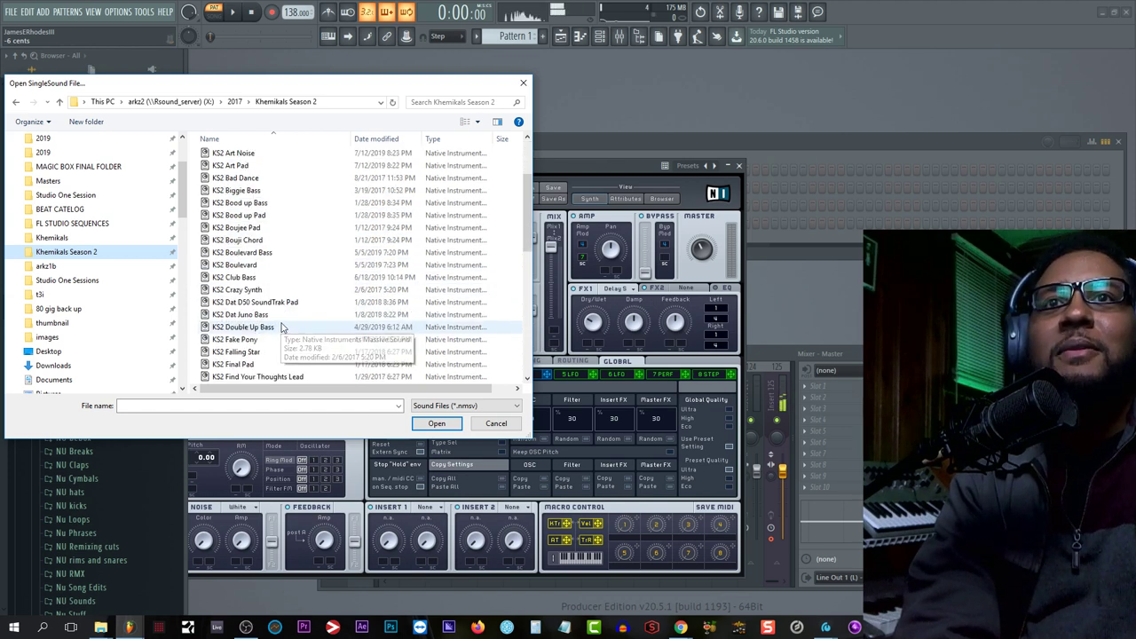
{"action": "scroll", "coordinate": [325, 362], "scroll_direction": "up", "scroll_amount": 3}
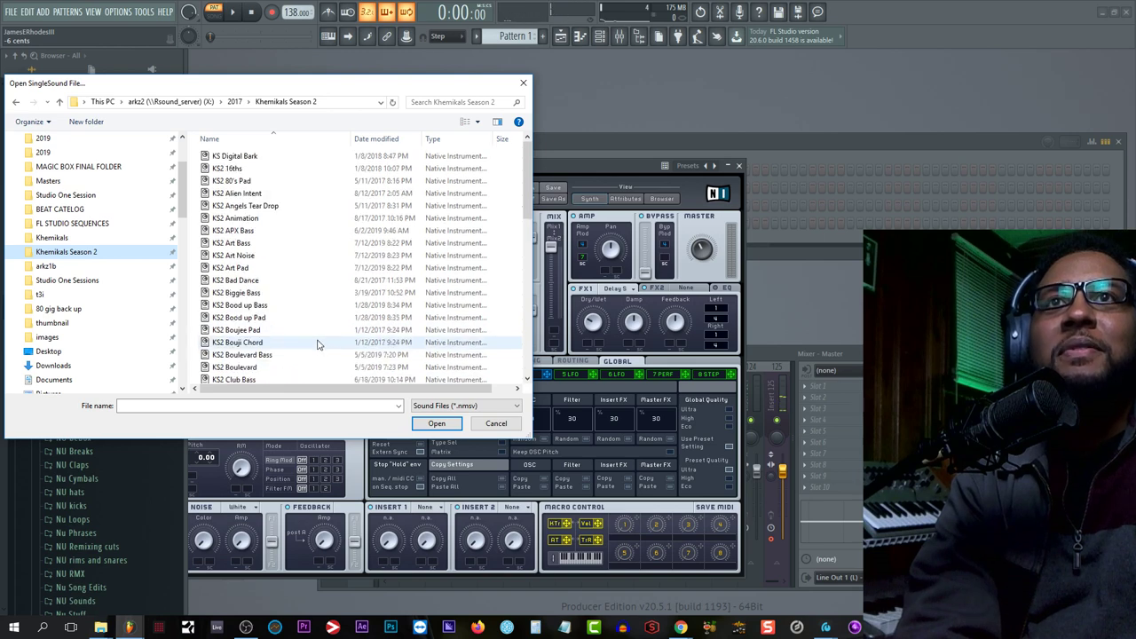
{"action": "double_click", "coordinate": [258, 157]}
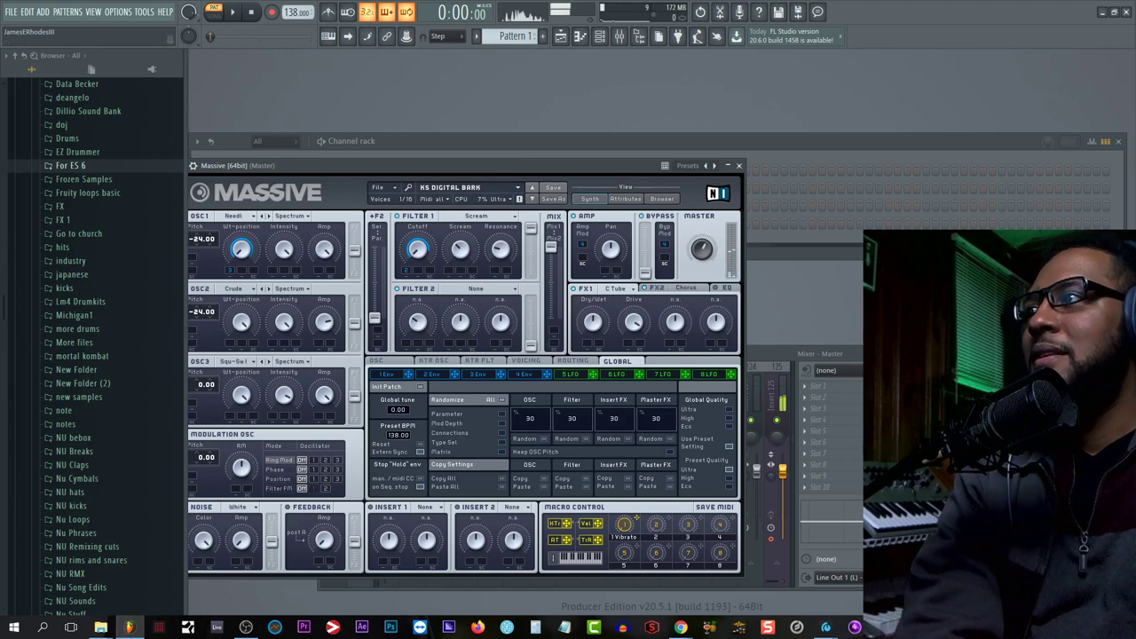
Step: Start a new blank sound in Massive and move the plugin window fully into view
{"action": "left_click", "coordinate": [379, 188]}
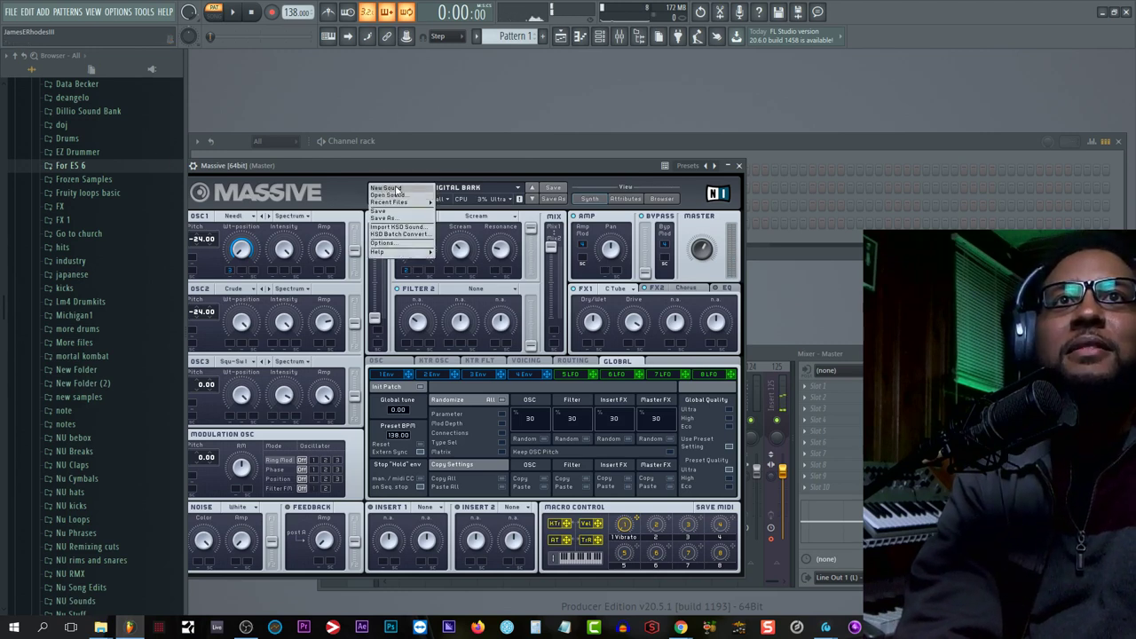
{"action": "left_click", "coordinate": [391, 188]}
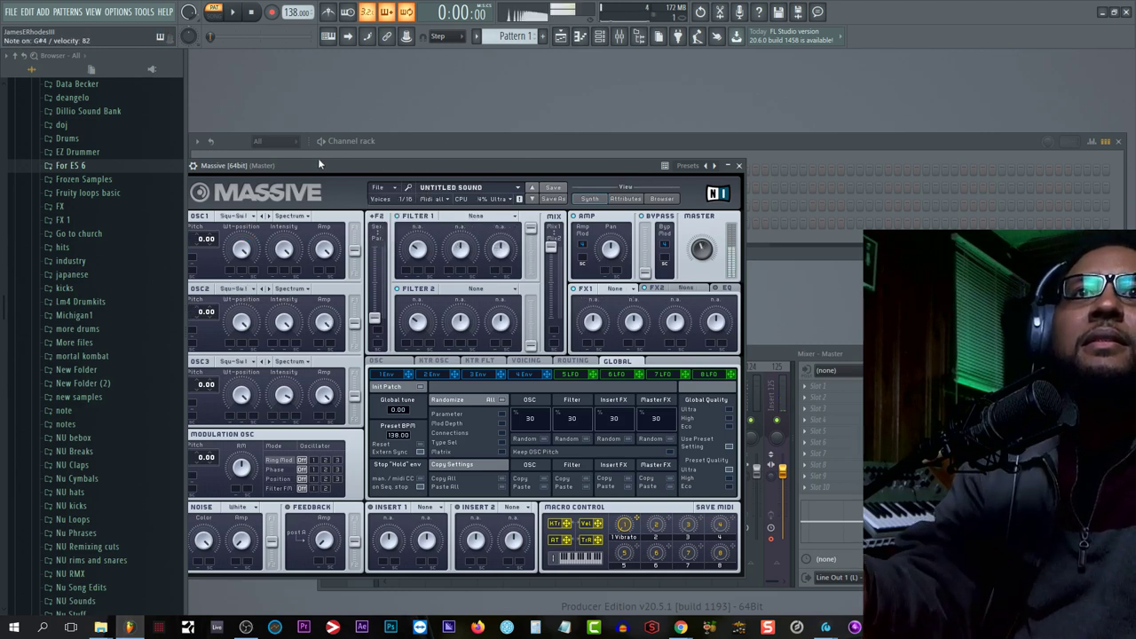
{"action": "left_click_drag", "start_coordinate": [320, 165], "coordinate": [385, 183]}
{"action": "left_click", "coordinate": [453, 206]}
{"action": "left_click", "coordinate": [454, 206]}
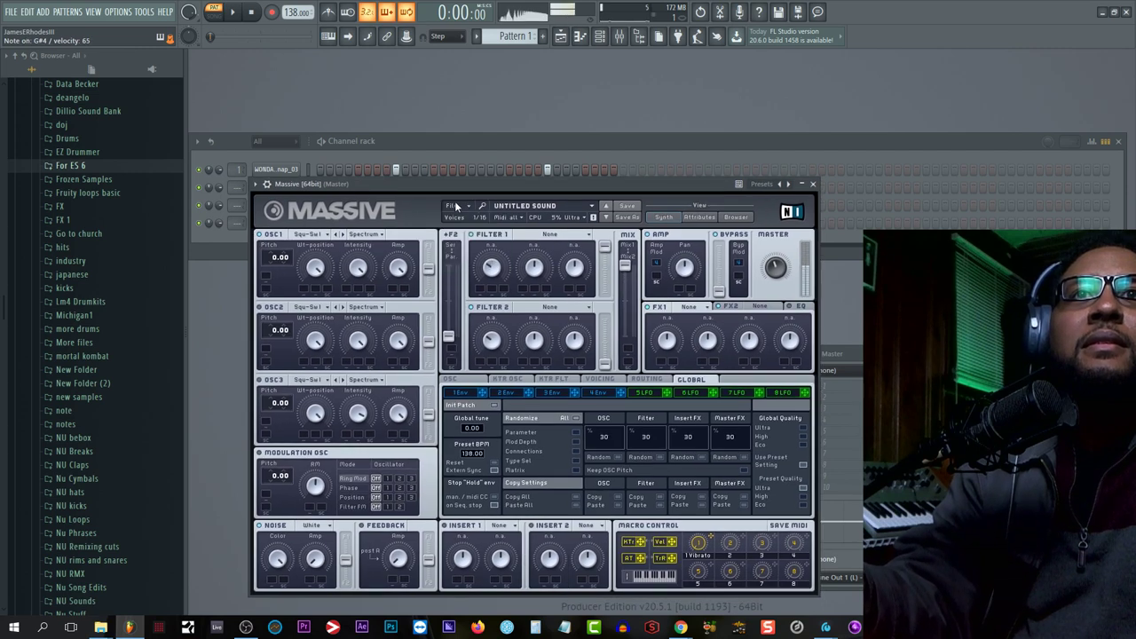
Step: Lower the decay level of envelope 4 to its minimum and set Filter 1 to Lowpass 4
{"action": "left_click", "coordinate": [601, 395]}
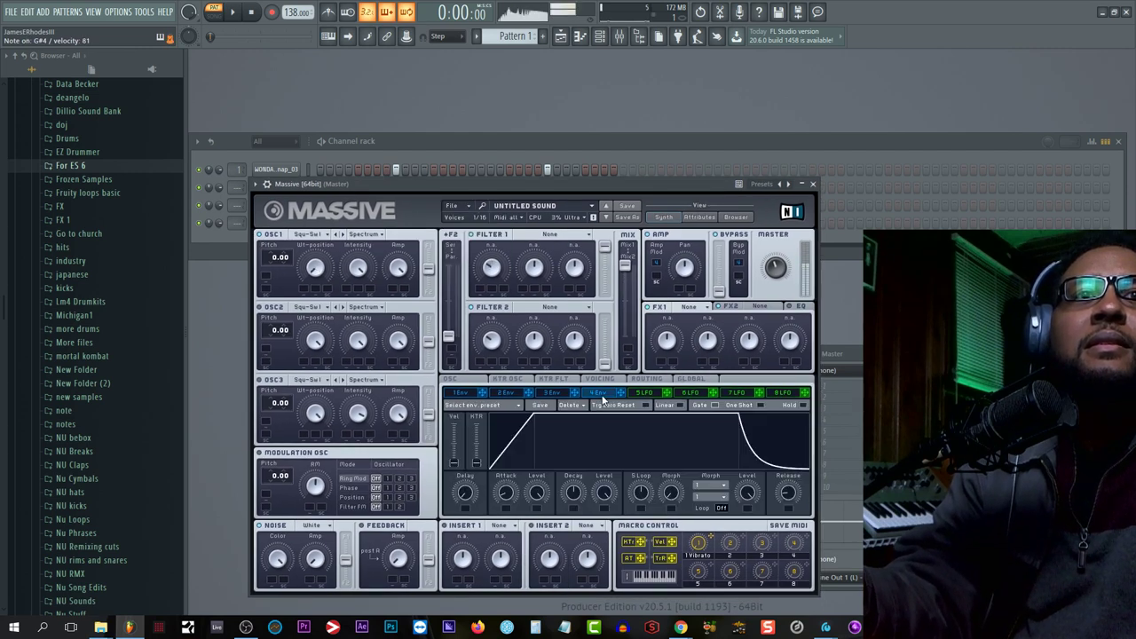
{"action": "left_click_drag", "start_coordinate": [607, 489], "coordinate": [597, 552]}
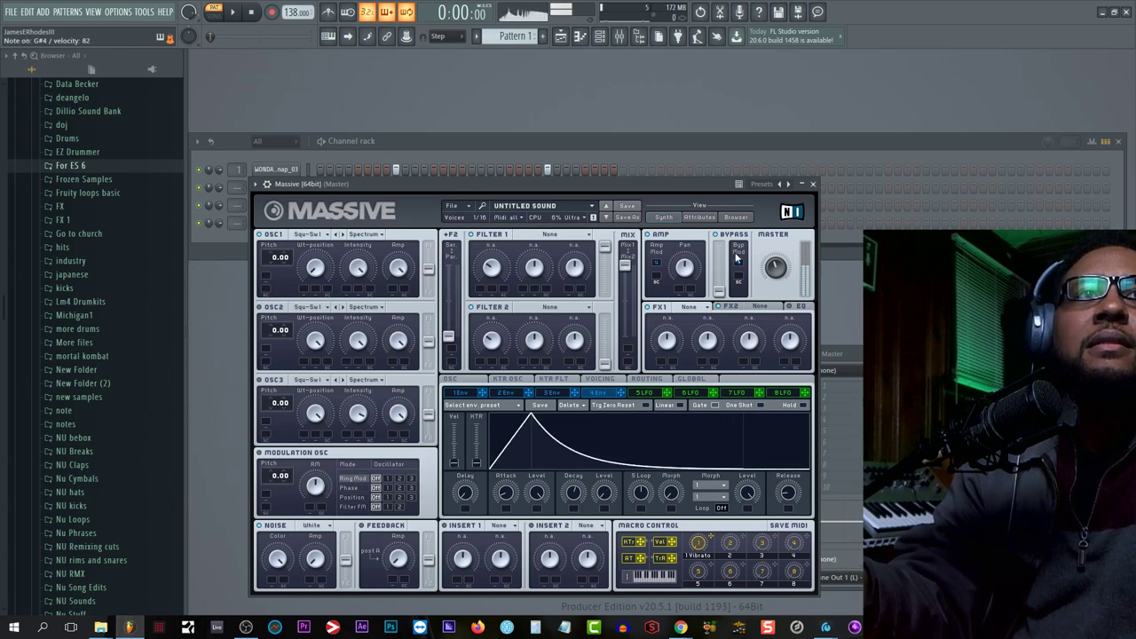
{"action": "left_click", "coordinate": [549, 235]}
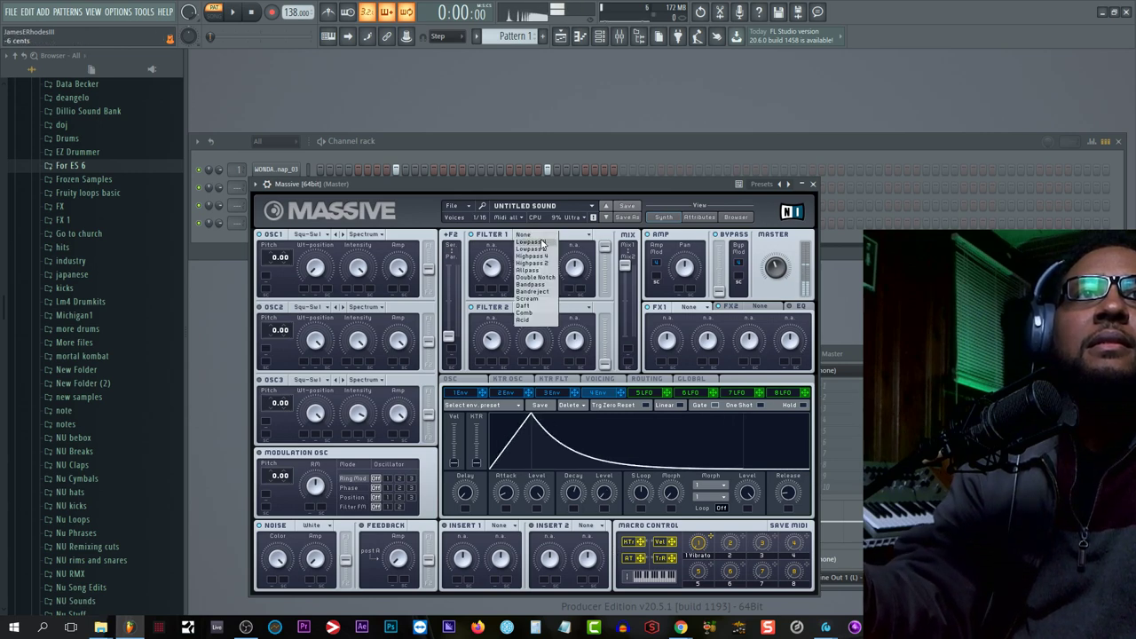
{"action": "left_click", "coordinate": [532, 242]}
Step: Shorten the attack of envelope 4 and close the Massive window
{"action": "left_click_drag", "start_coordinate": [505, 497], "coordinate": [506, 541]}
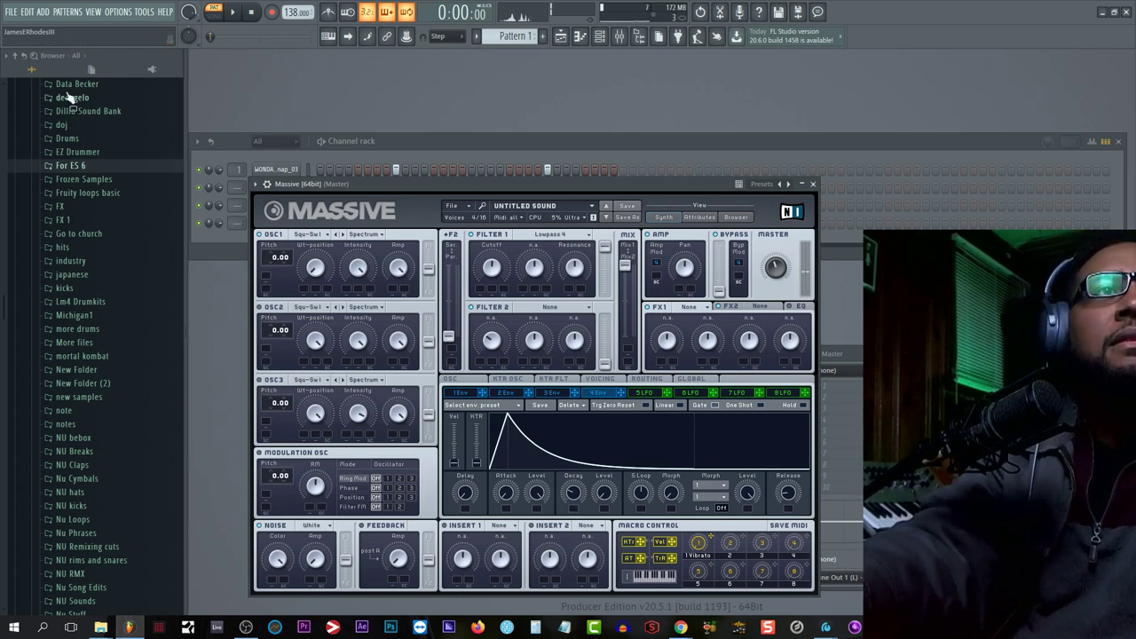
{"action": "left_click", "coordinate": [814, 184]}
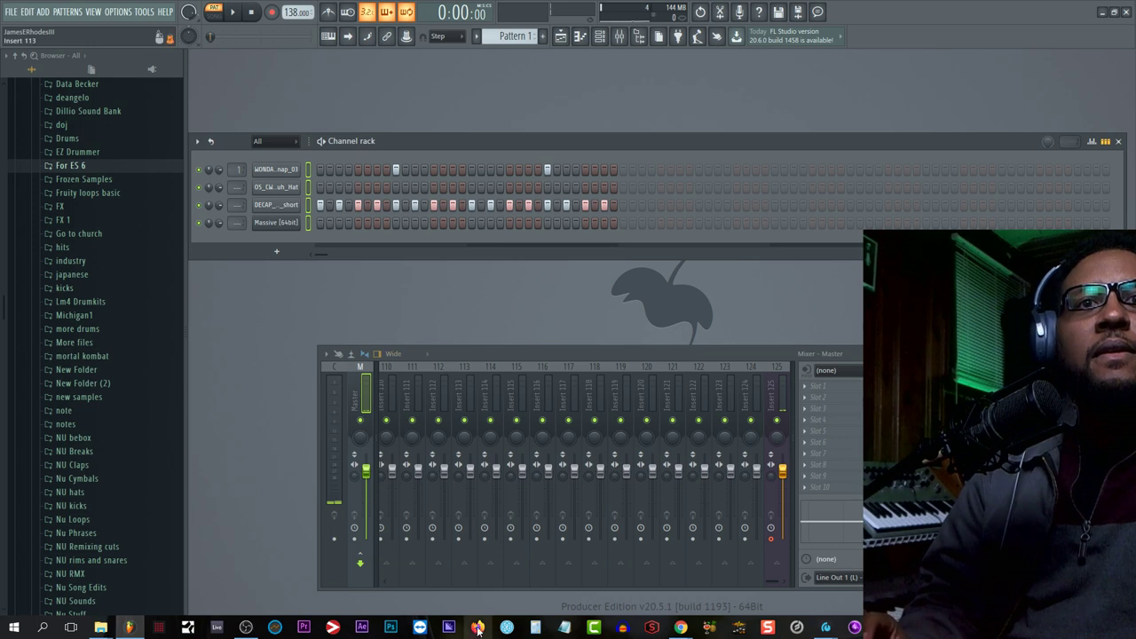
Step: Route the four channel rack channels to consecutive mixer tracks starting at Insert 1
{"action": "left_click_drag", "start_coordinate": [771, 582], "coordinate": [391, 583]}
{"action": "left_click", "coordinate": [398, 399]}
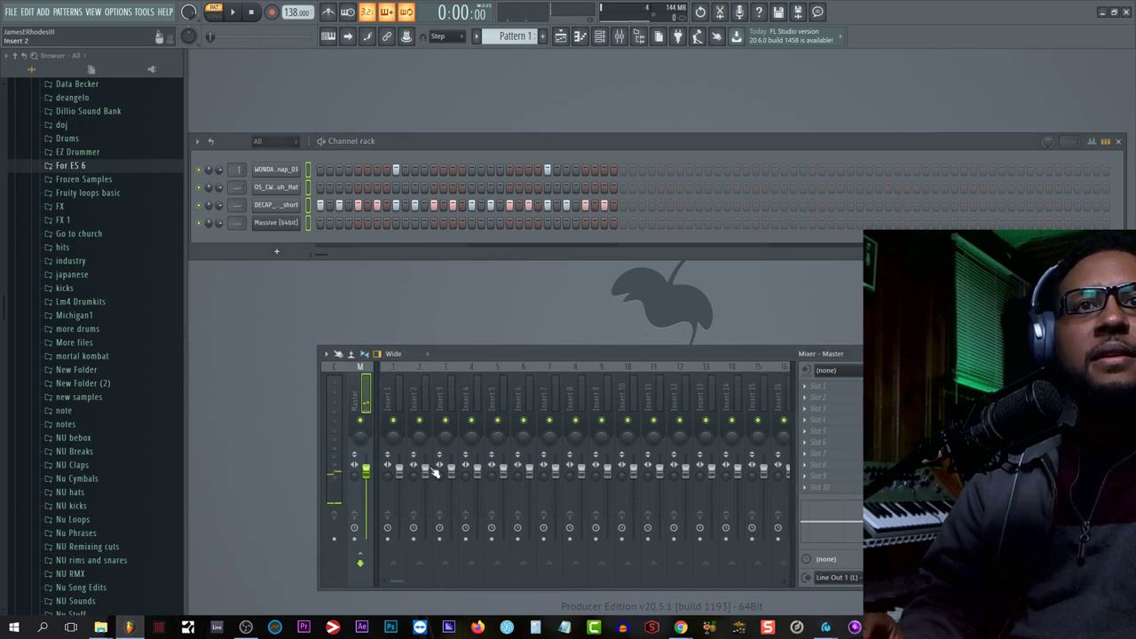
{"action": "key", "text": "ctrl+l"}
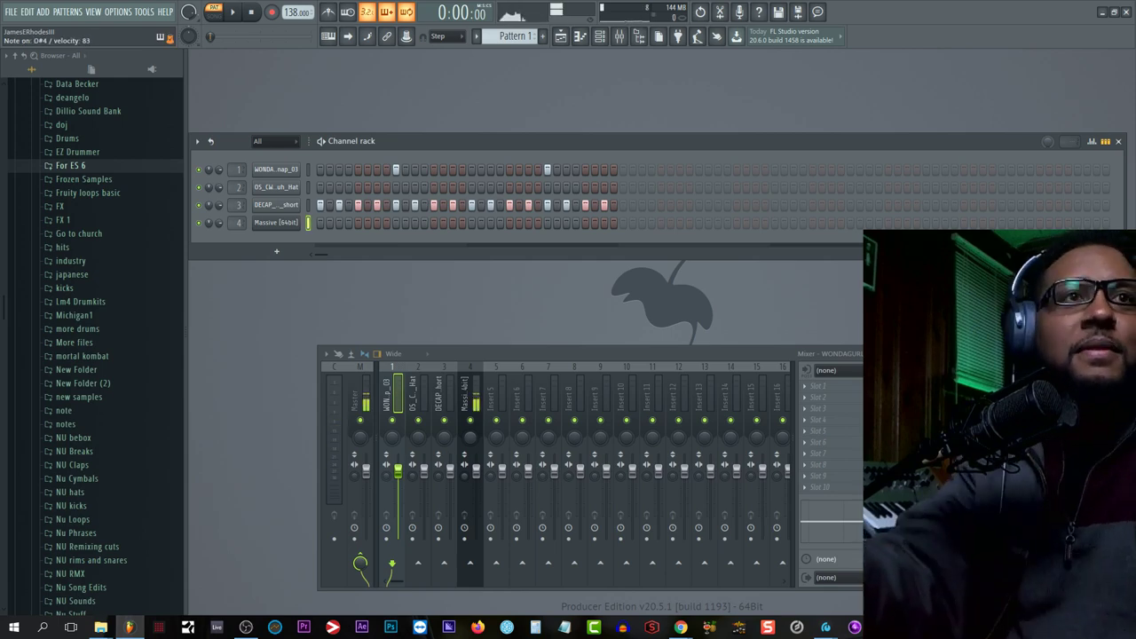
{"action": "left_click", "coordinate": [814, 392]}
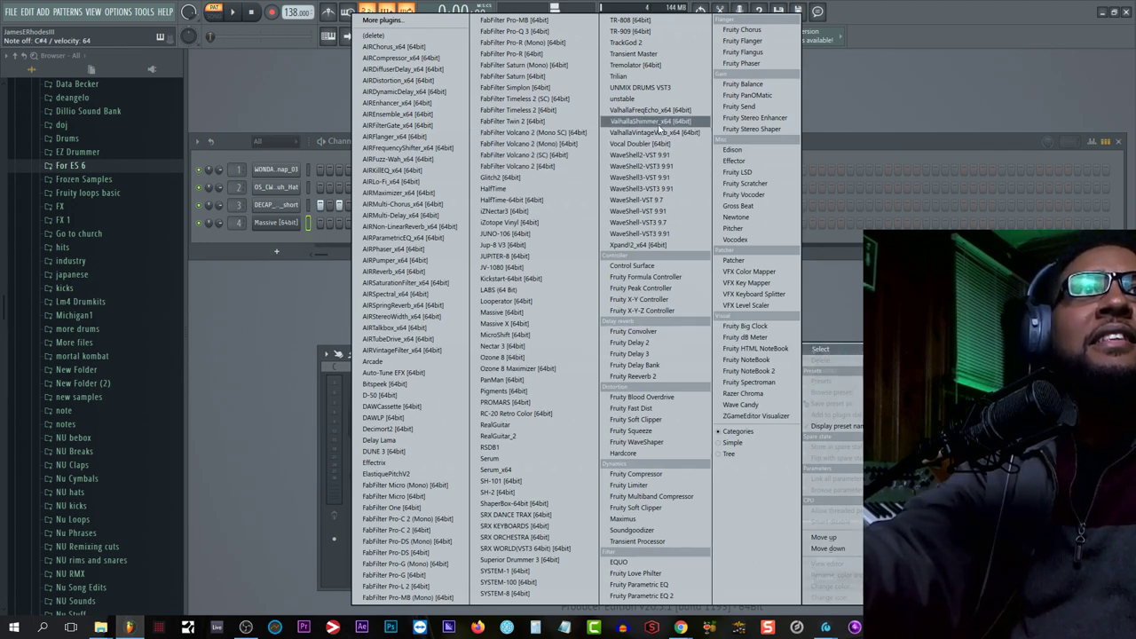
{"action": "left_click", "coordinate": [655, 132]}
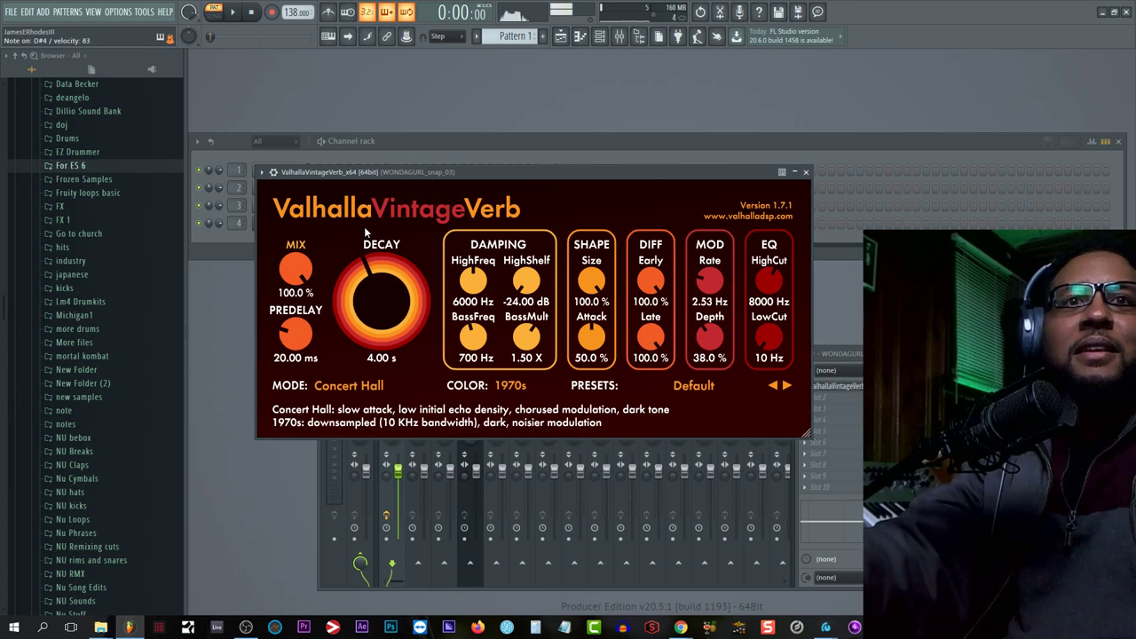
{"action": "left_click_drag", "start_coordinate": [540, 172], "coordinate": [609, 52]}
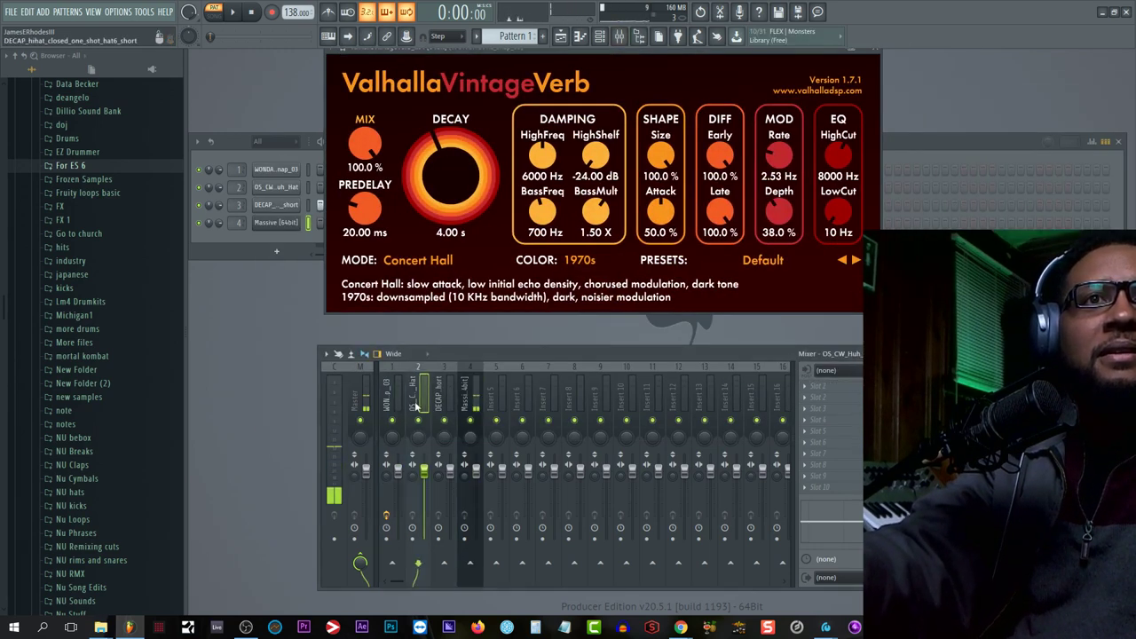
{"action": "right_click", "coordinate": [827, 392]}
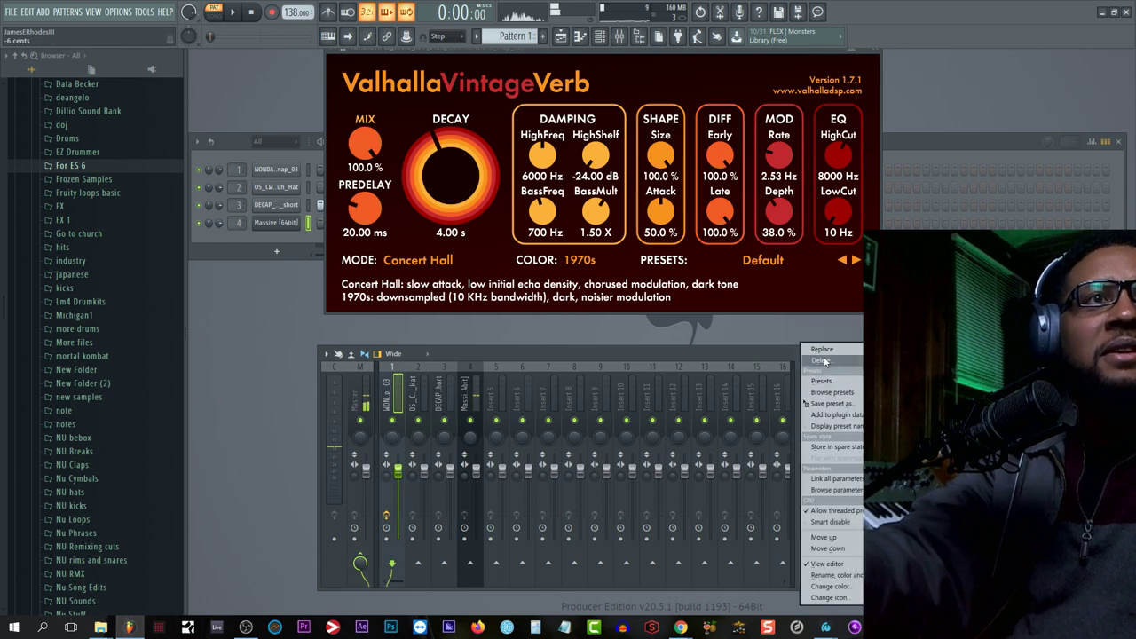
{"action": "left_click", "coordinate": [821, 360]}
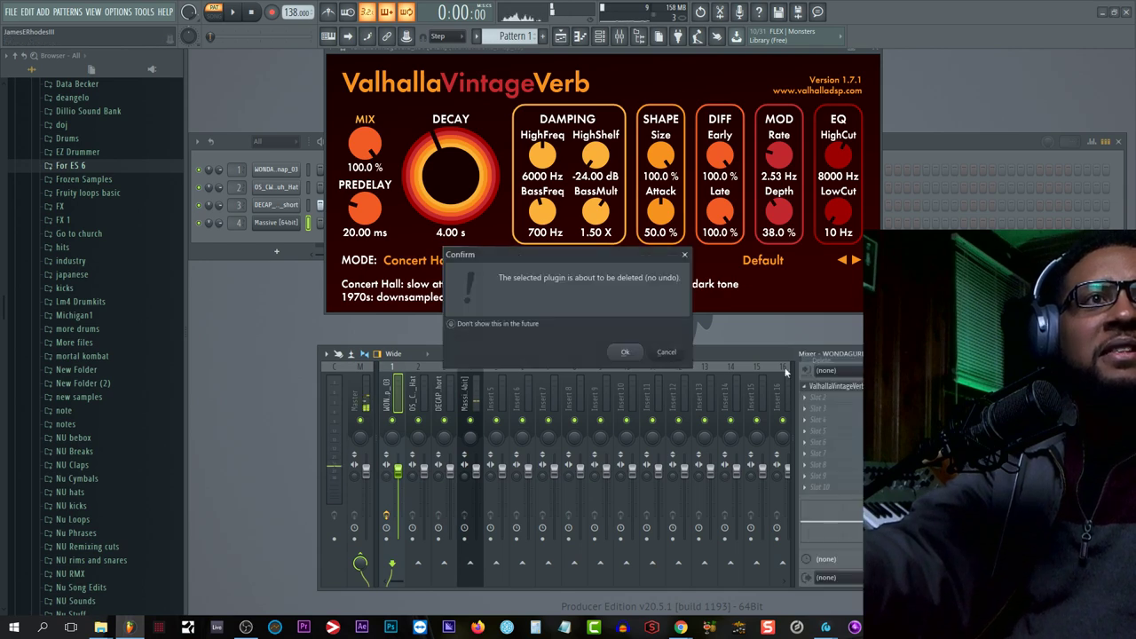
{"action": "left_click", "coordinate": [626, 353]}
Step: Load ValhallaVintageVerb_x64 in the first effect slot of the Massive mixer track and set its mix to 38.0 %
{"action": "left_click", "coordinate": [805, 392]}
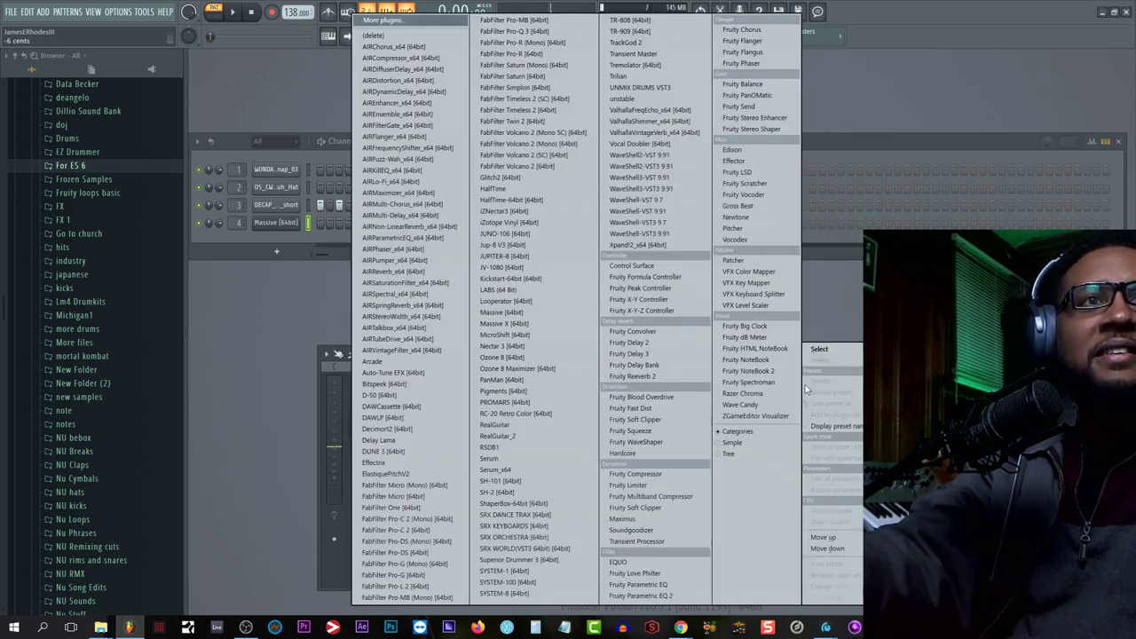
{"action": "left_click", "coordinate": [676, 133]}
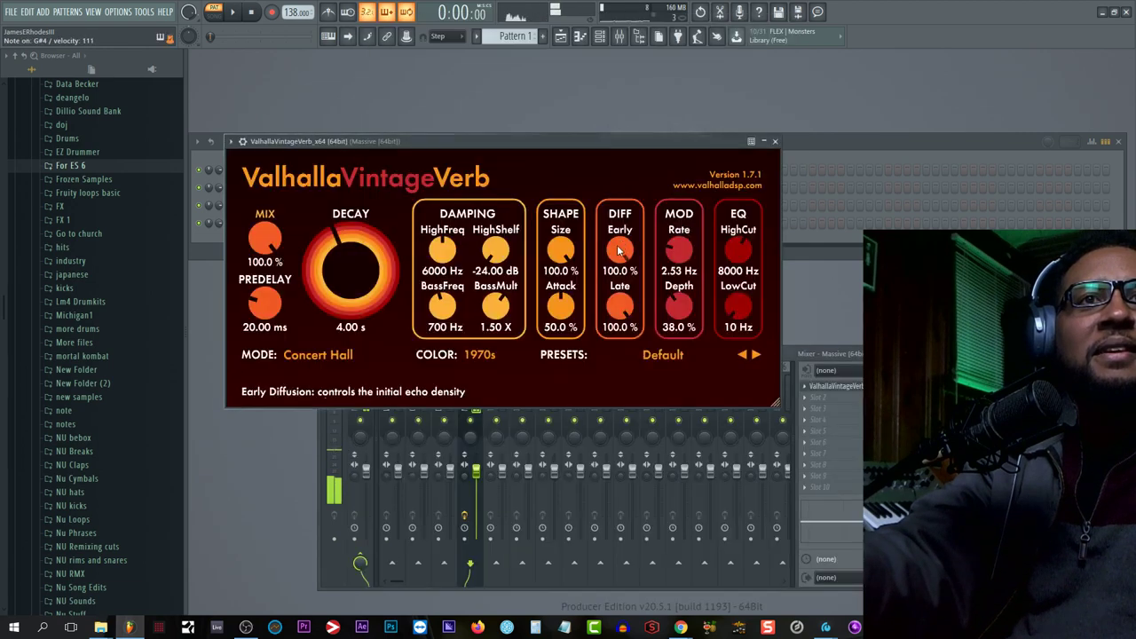
{"action": "left_click_drag", "start_coordinate": [264, 238], "coordinate": [268, 302]}
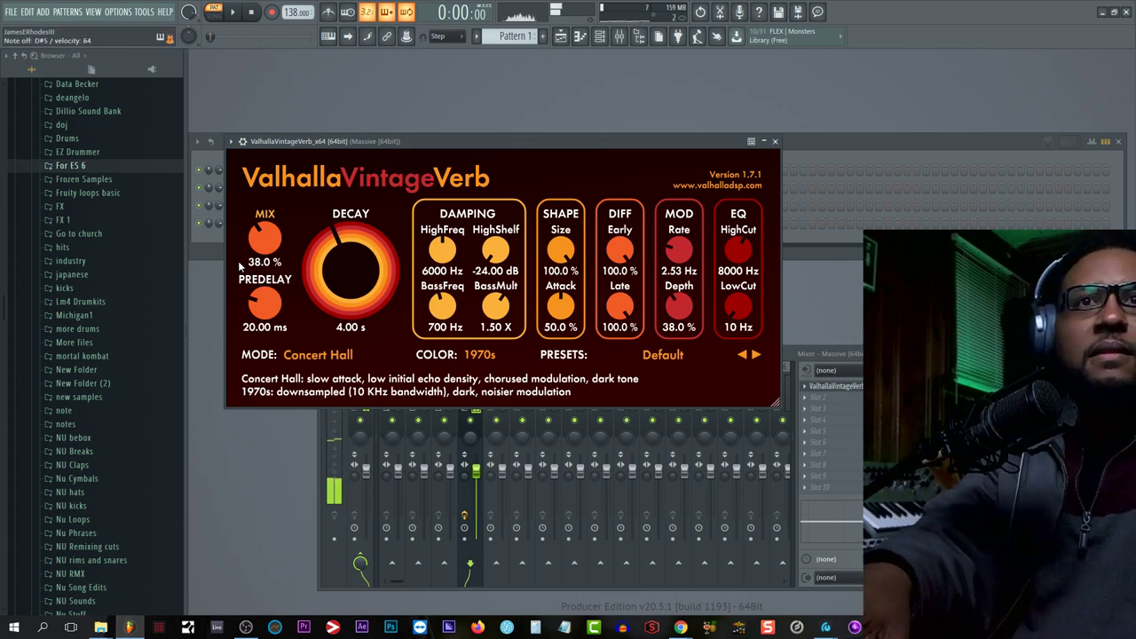
{"action": "left_click_drag", "start_coordinate": [335, 142], "coordinate": [484, 193]}
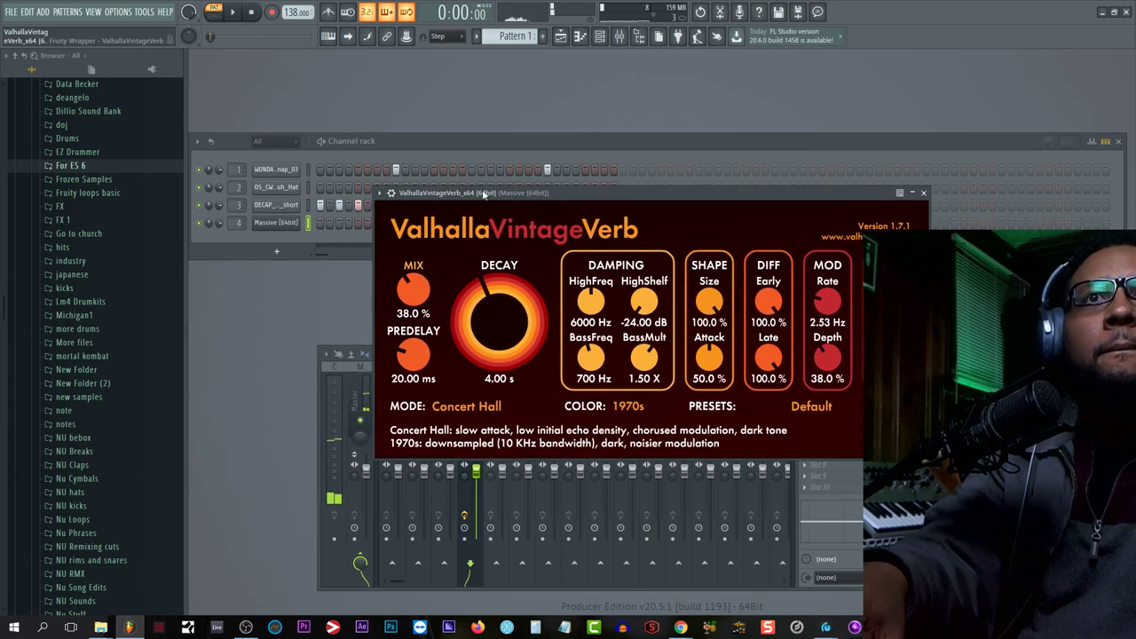
Step: Reopen the Massive synth and rebalance envelope 4 with a shorter attack and a medium decay level
{"action": "left_click", "coordinate": [277, 222]}
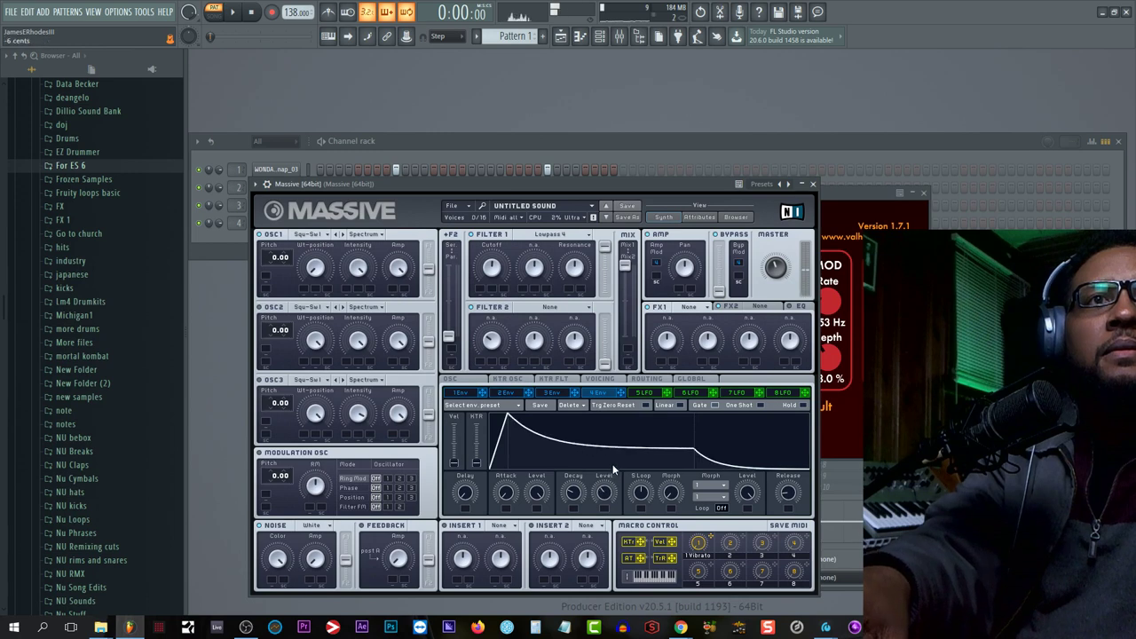
{"action": "left_click_drag", "start_coordinate": [612, 466], "coordinate": [636, 546]}
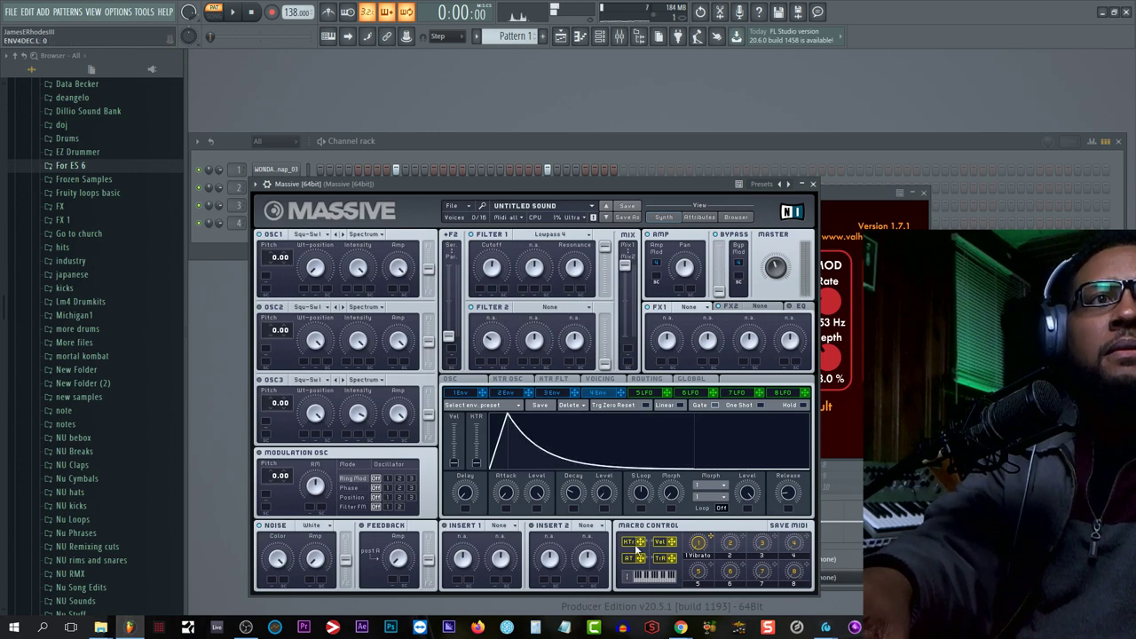
{"action": "left_click_drag", "start_coordinate": [605, 493], "coordinate": [627, 441]}
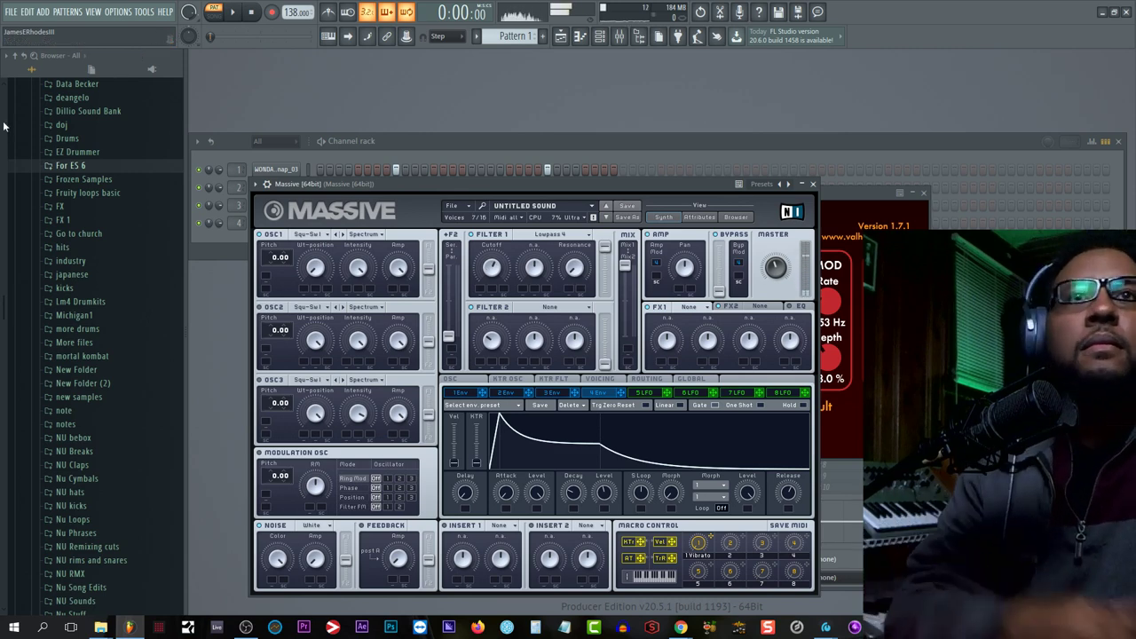
Step: Set the ValhallaVintageVerb mix to 31.6 % and start playing the pattern to hear it with the drums
{"action": "left_click", "coordinate": [858, 195]}
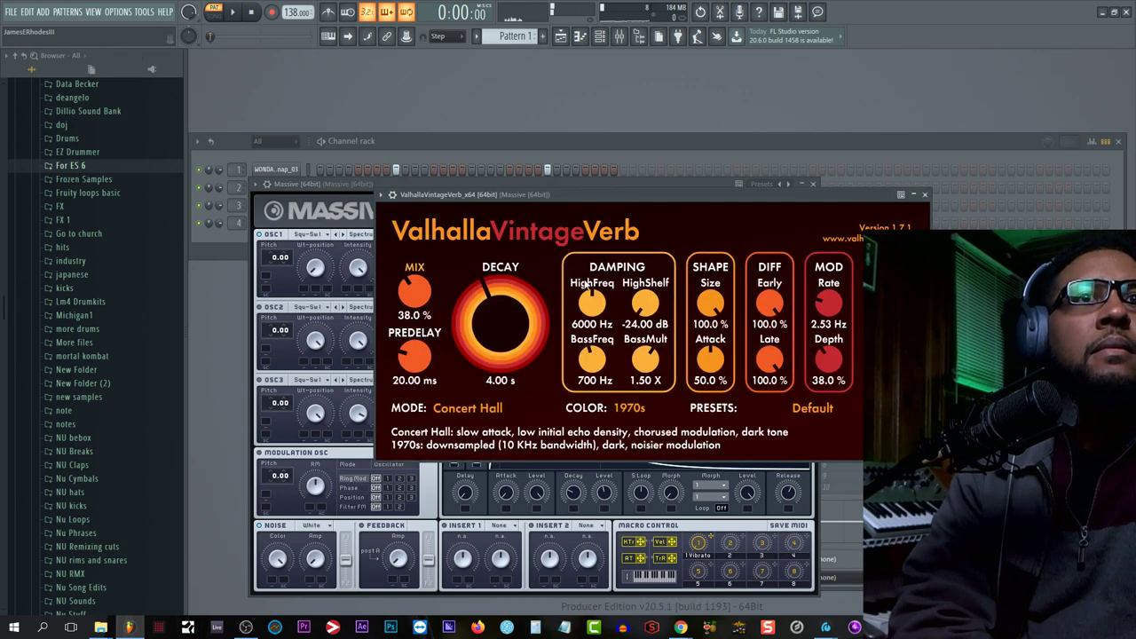
{"action": "left_click_drag", "start_coordinate": [414, 293], "coordinate": [415, 303]}
{"action": "left_click", "coordinate": [233, 12]}
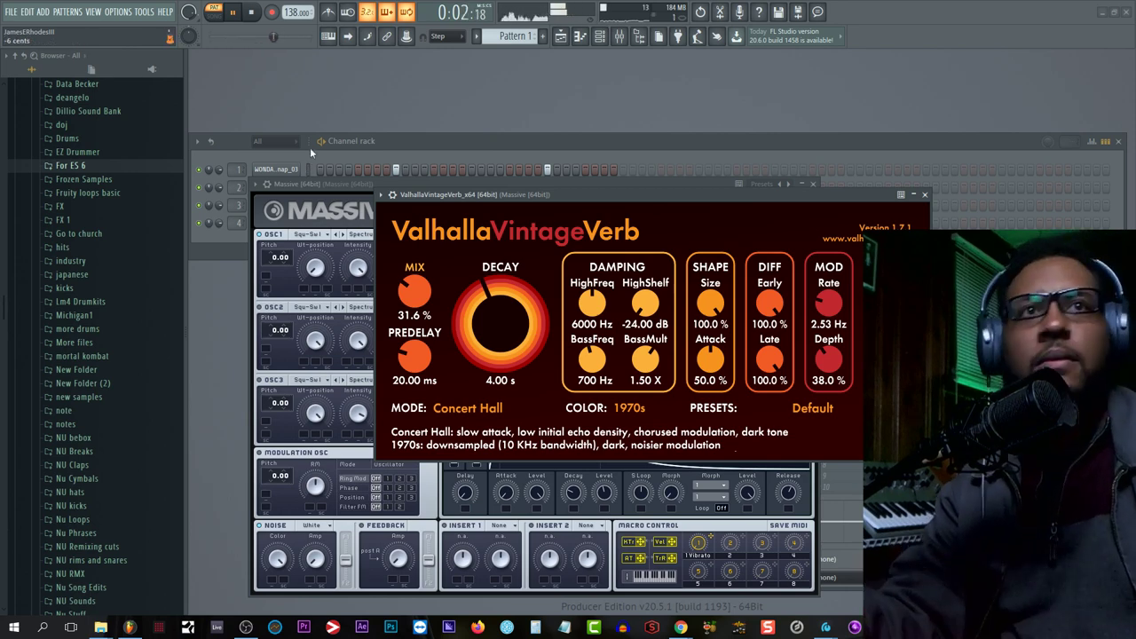
{"action": "left_click_drag", "start_coordinate": [837, 199], "coordinate": [654, 232]}
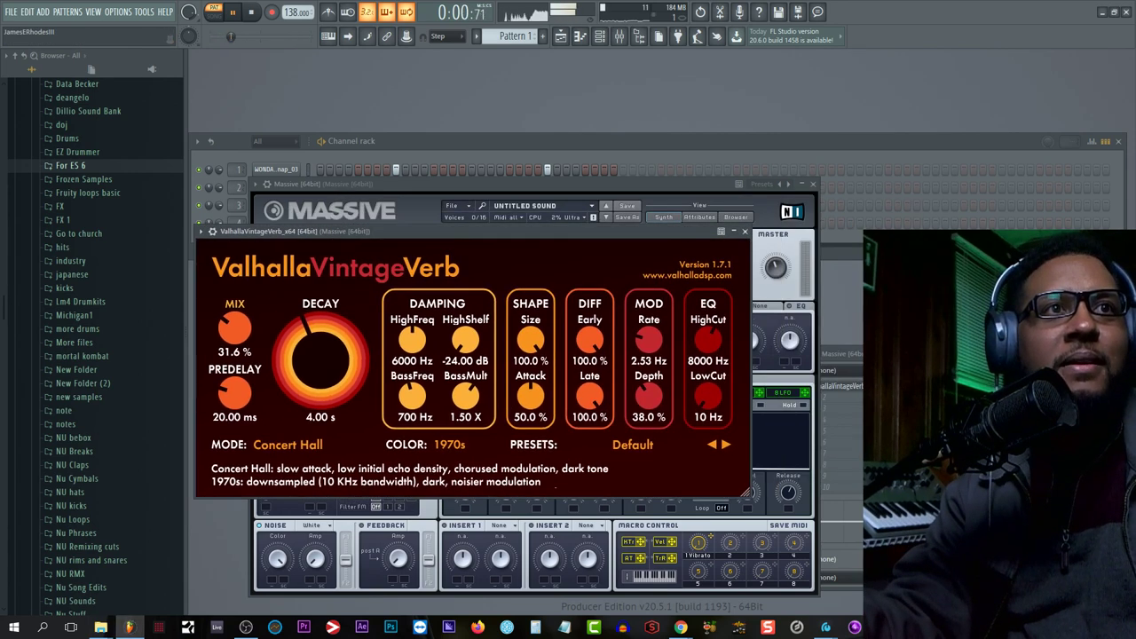
Step: Show the mixer and load Fruity Delay 2 in the second effect slot of the Massive track
{"action": "key", "text": "F9"}
{"action": "left_click", "coordinate": [808, 408]}
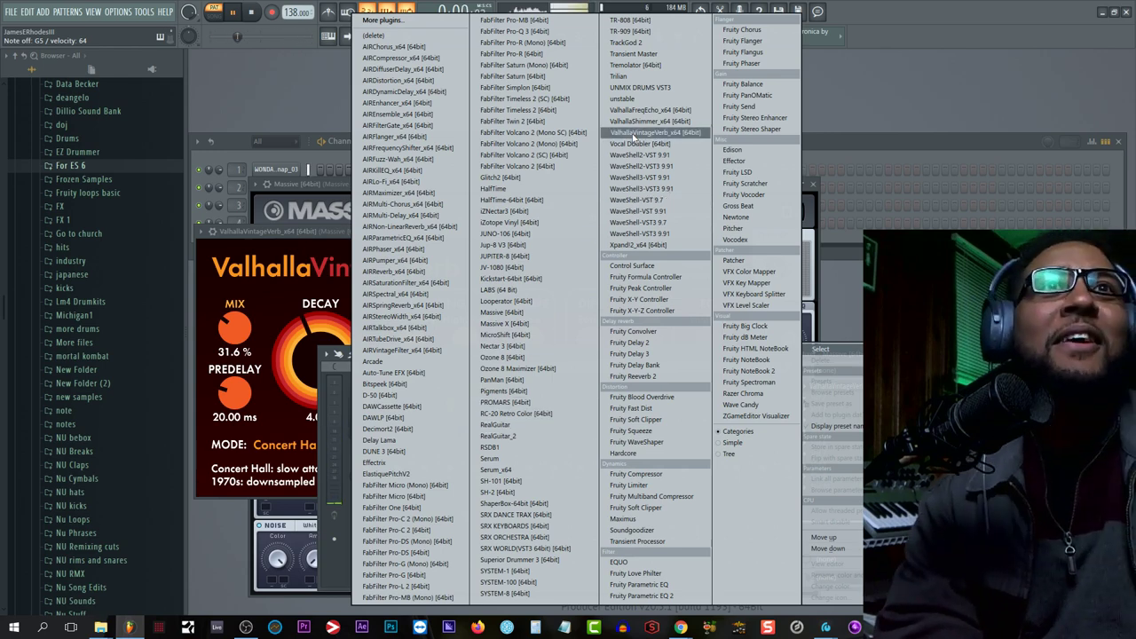
{"action": "left_click", "coordinate": [672, 343]}
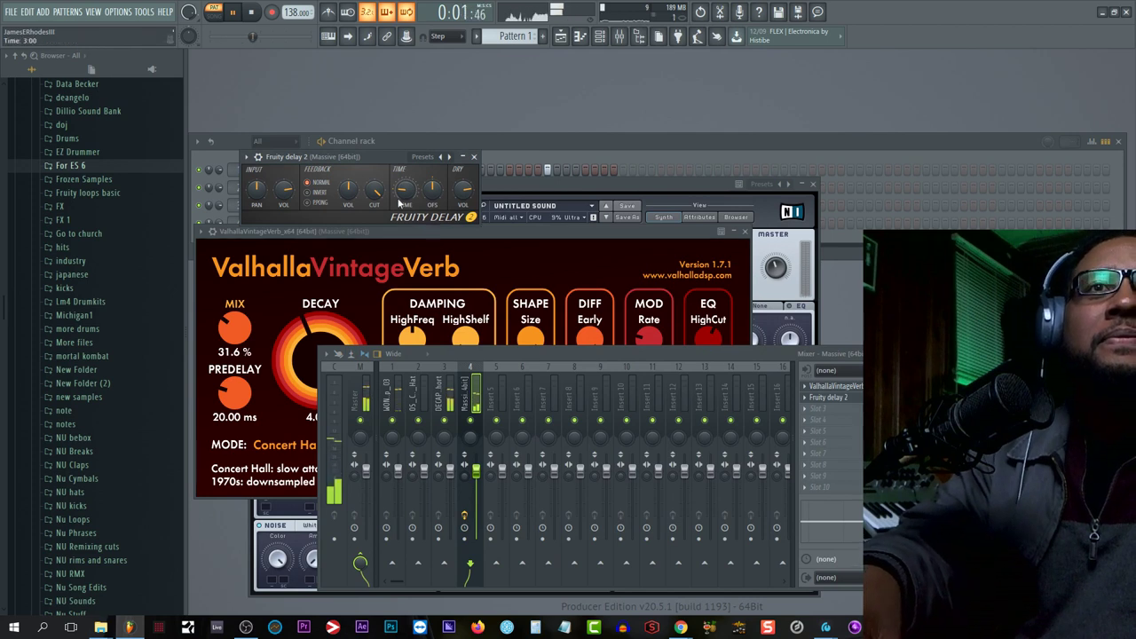
Step: Set Fruity Delay 2 to ping-pong feedback, adjust its feedback volume and choose a preset step length for the delay time
{"action": "mouse_move", "coordinate": [346, 193]}
{"action": "left_mouse_down"}
{"action": "mouse_move", "coordinate": [346, 229]}
{"action": "mouse_move", "coordinate": [333, 202]}
{"action": "left_mouse_up"}
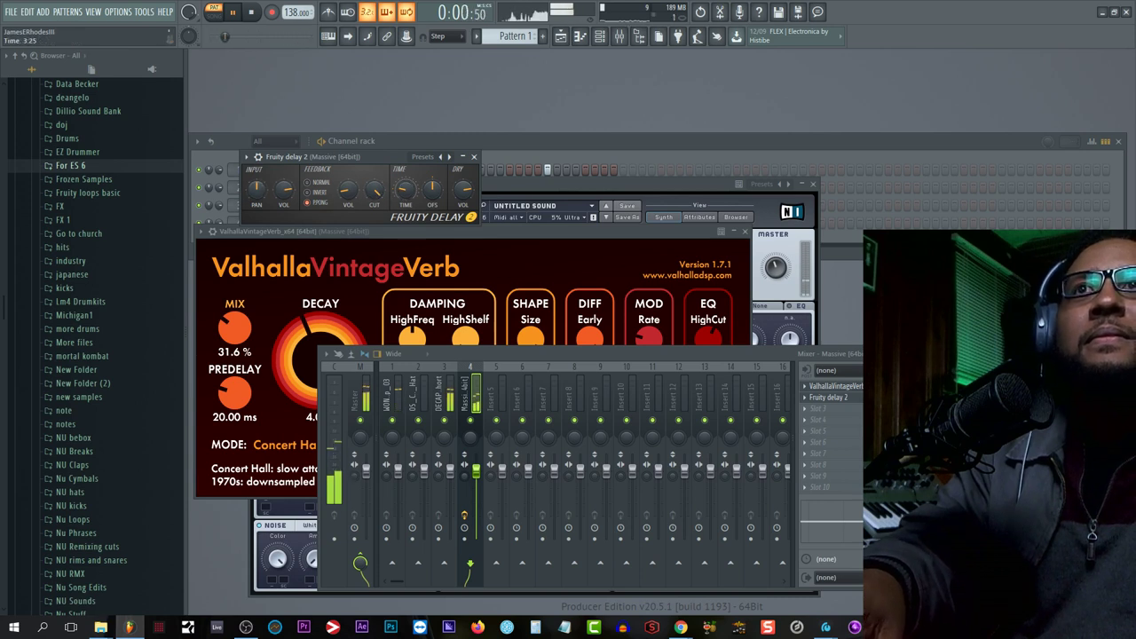
{"action": "right_click", "coordinate": [409, 190]}
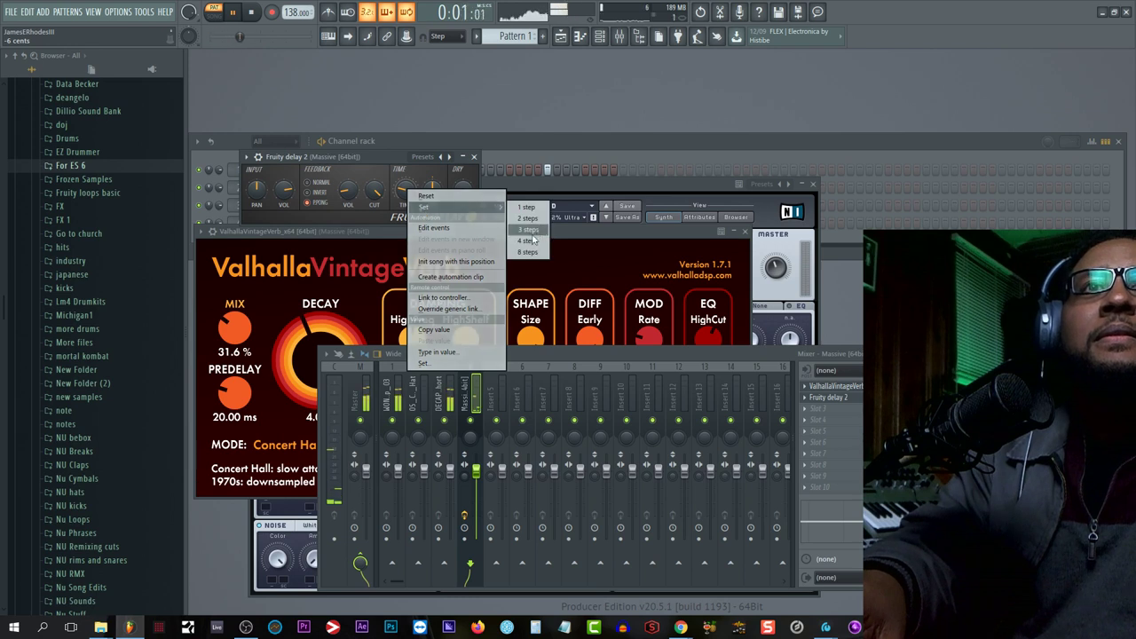
{"action": "left_click", "coordinate": [532, 242]}
{"action": "left_click", "coordinate": [531, 240]}
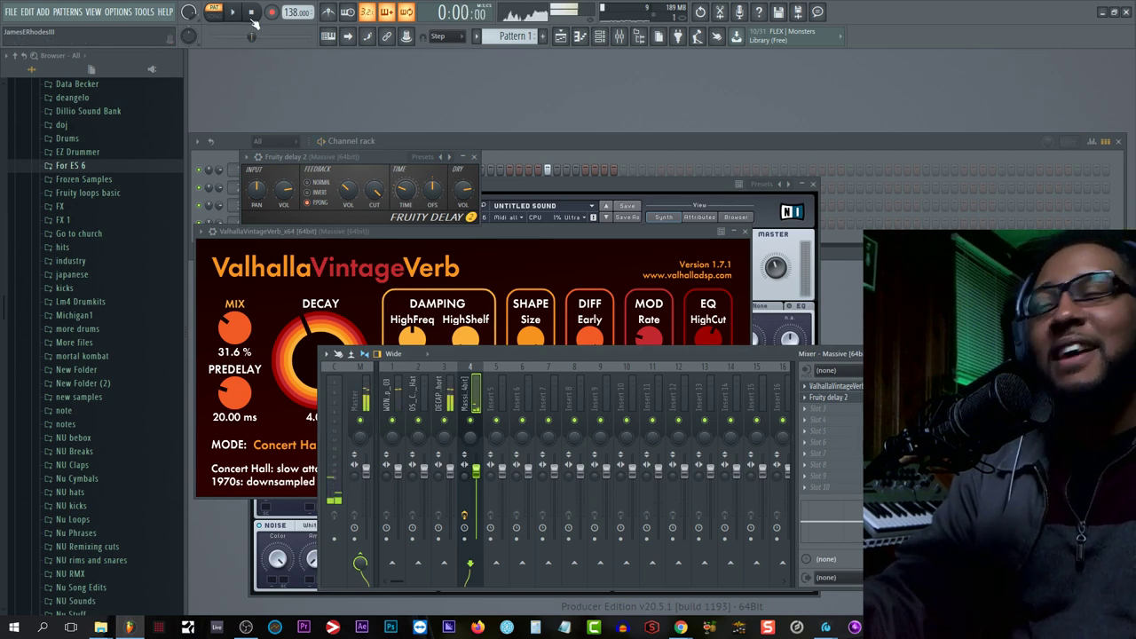
Step: Play the pattern to audition the Massive sound over the drums, and stop playback
{"action": "key", "text": "space"}
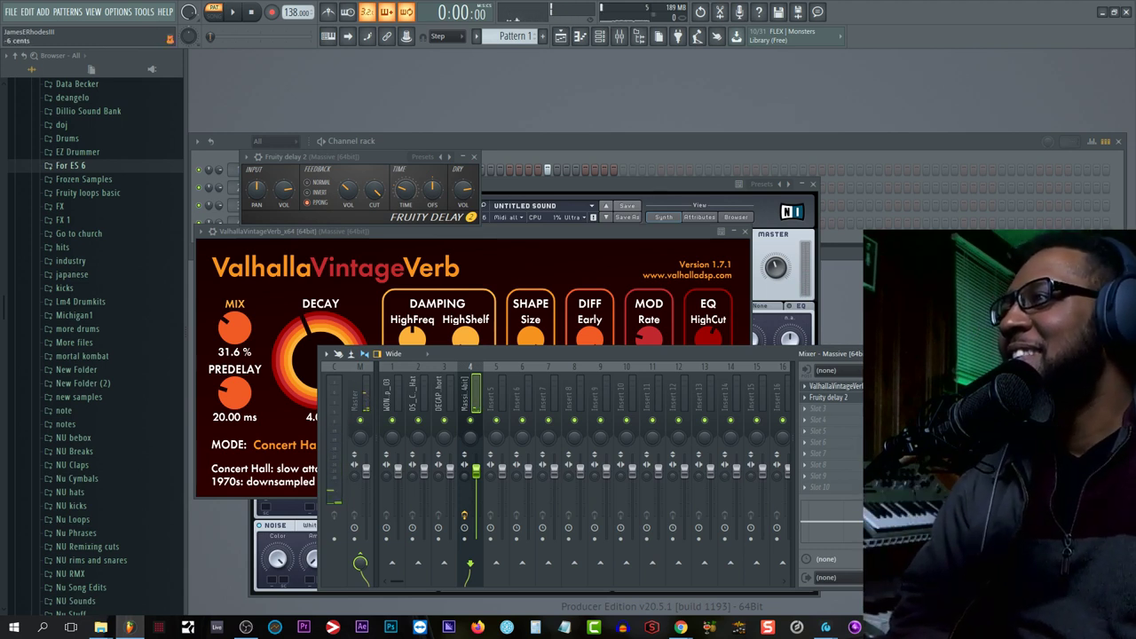
{"action": "key", "text": "alt+Tab"}
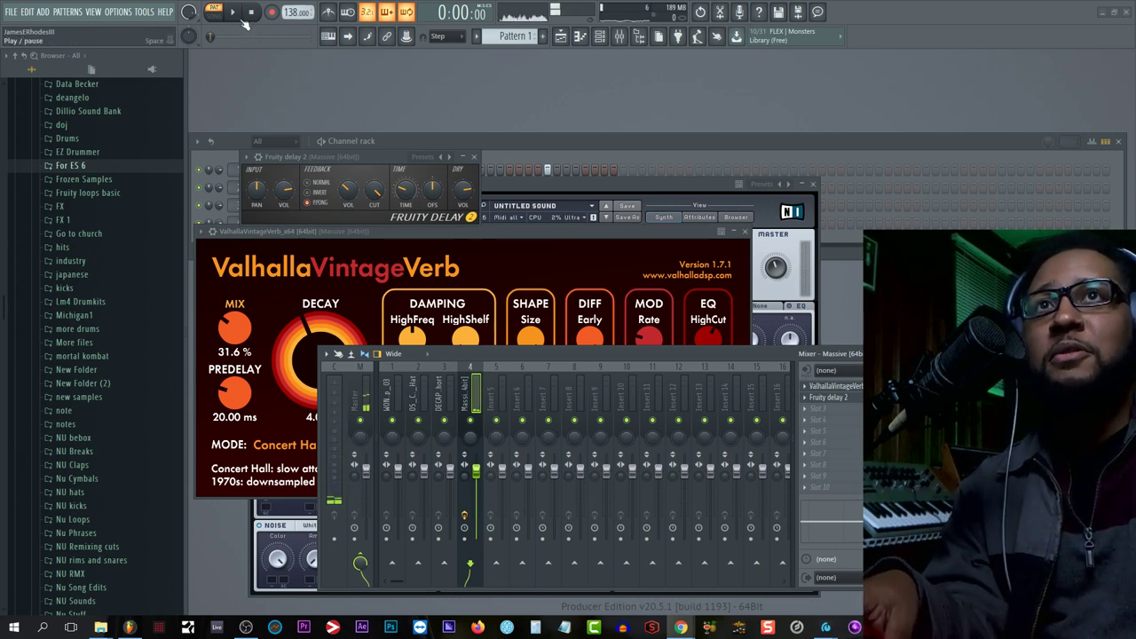
{"action": "key", "text": "space"}
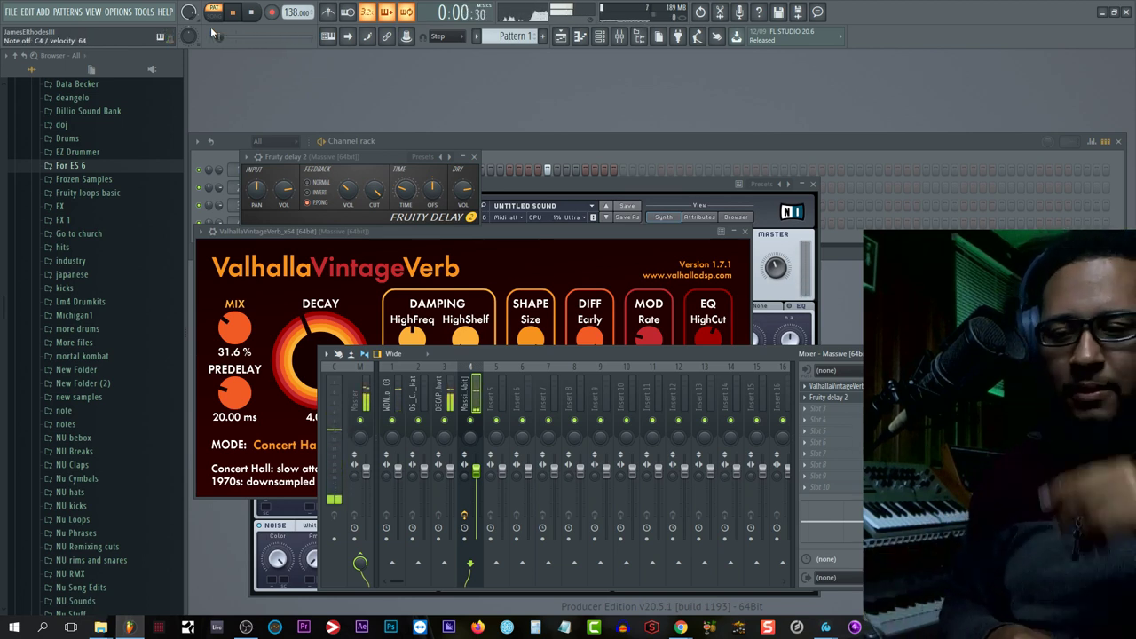
{"action": "key", "text": "space"}
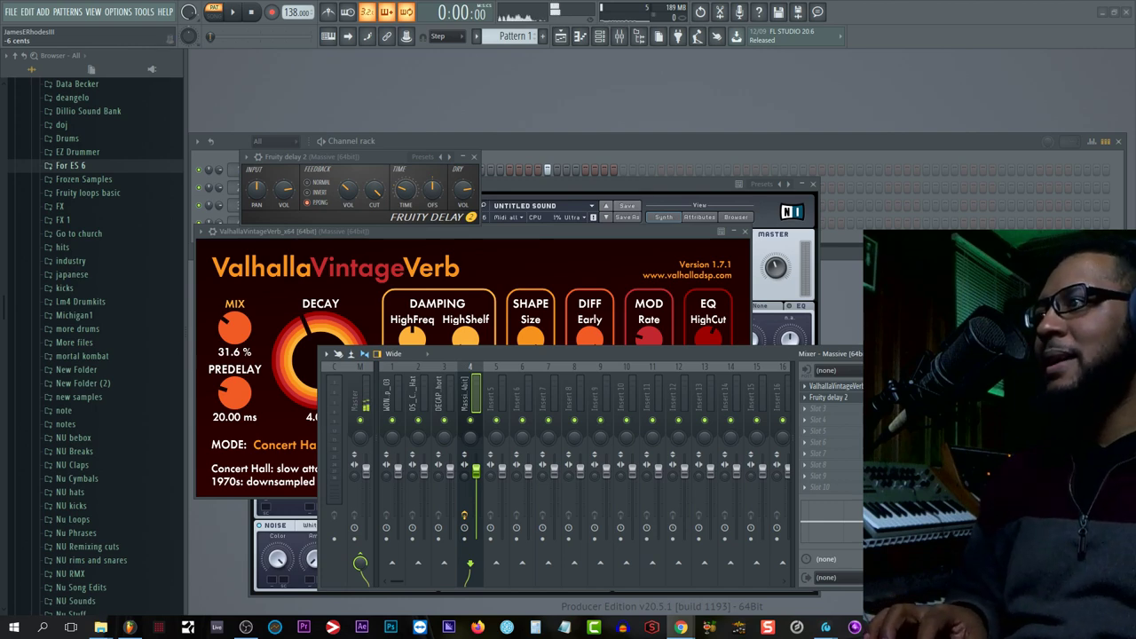
Step: Switch to Notepad, paste the copied lyrics into the blank document and check where the text begins
{"action": "left_click", "coordinate": [564, 627]}
{"action": "left_click", "coordinate": [498, 174]}
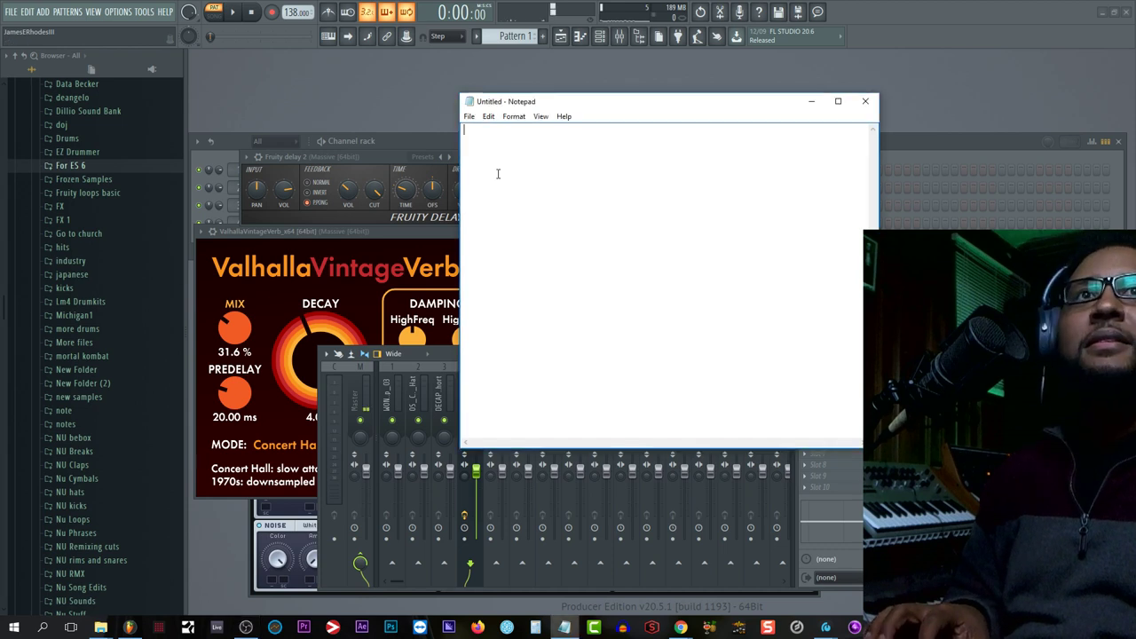
{"action": "key", "text": "ctrl+v"}
{"action": "left_click_drag", "start_coordinate": [590, 442], "coordinate": [563, 437]}
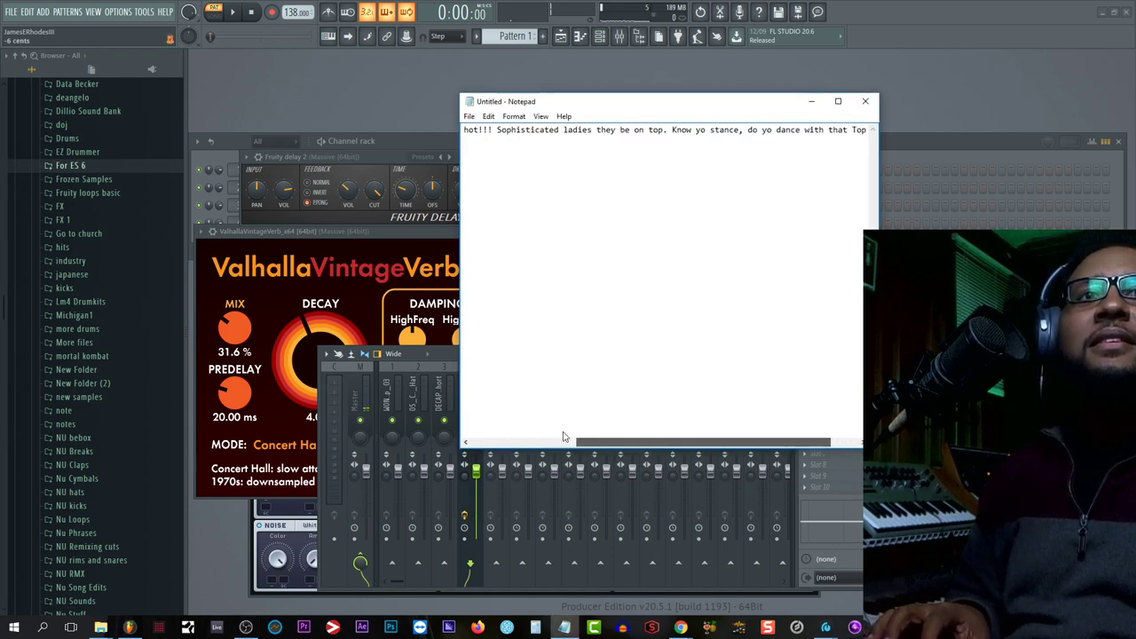
{"action": "left_click", "coordinate": [563, 437]}
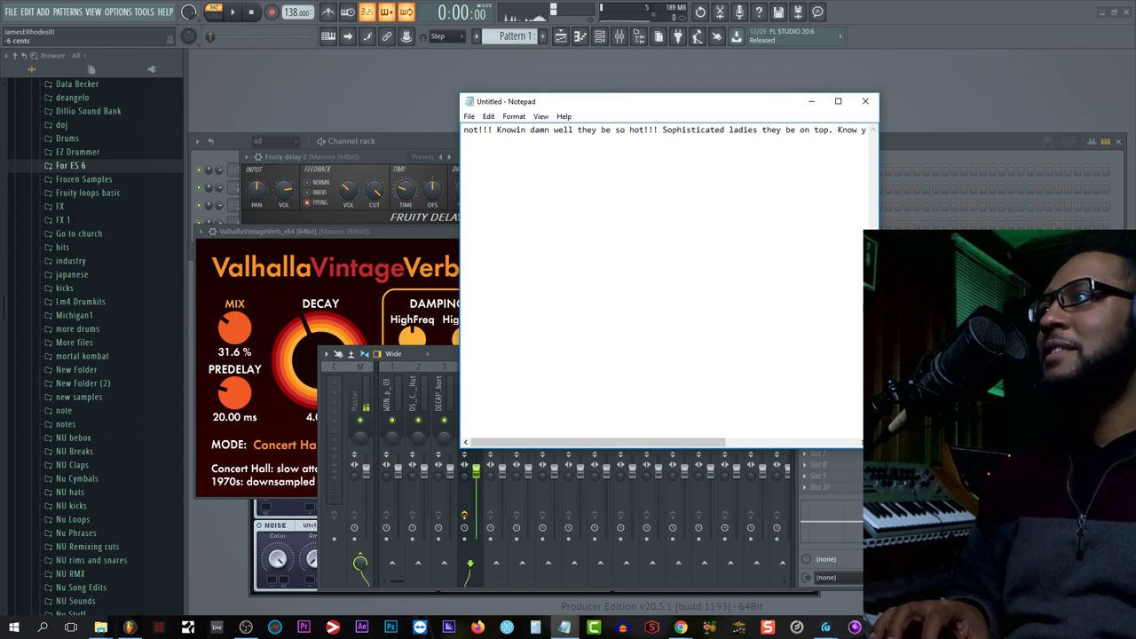
Step: Replace the whole Notepad text with the full lyrics beginning "This is for them girls with the Top Knot!!!"
{"action": "key", "text": "alt+Tab"}
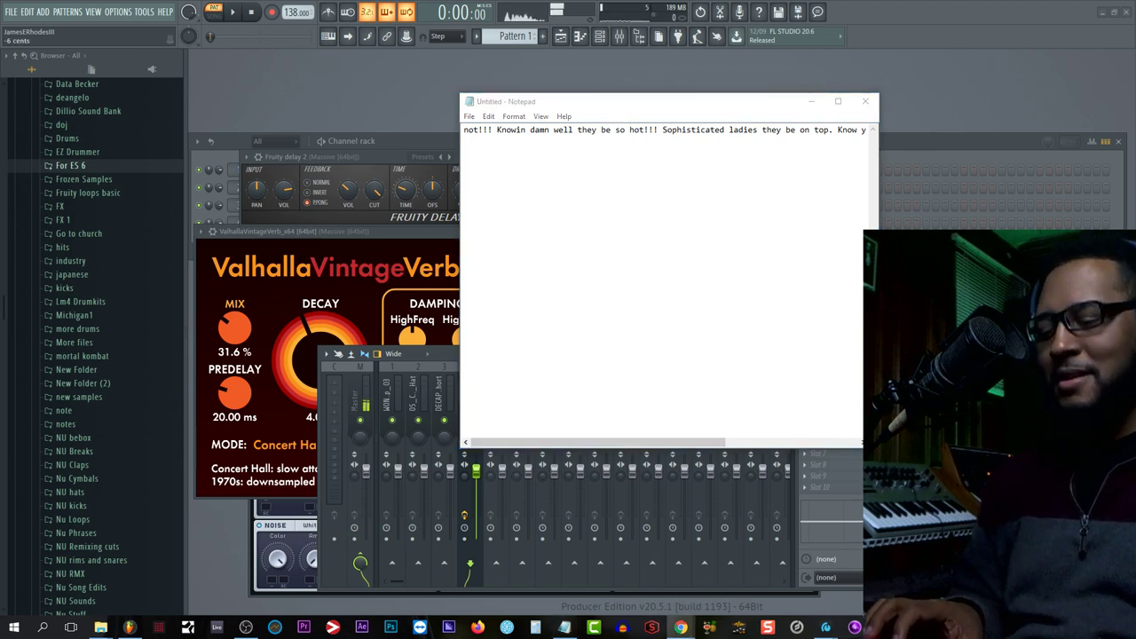
{"action": "left_click", "coordinate": [569, 145]}
{"action": "key", "text": "ctrl+a"}
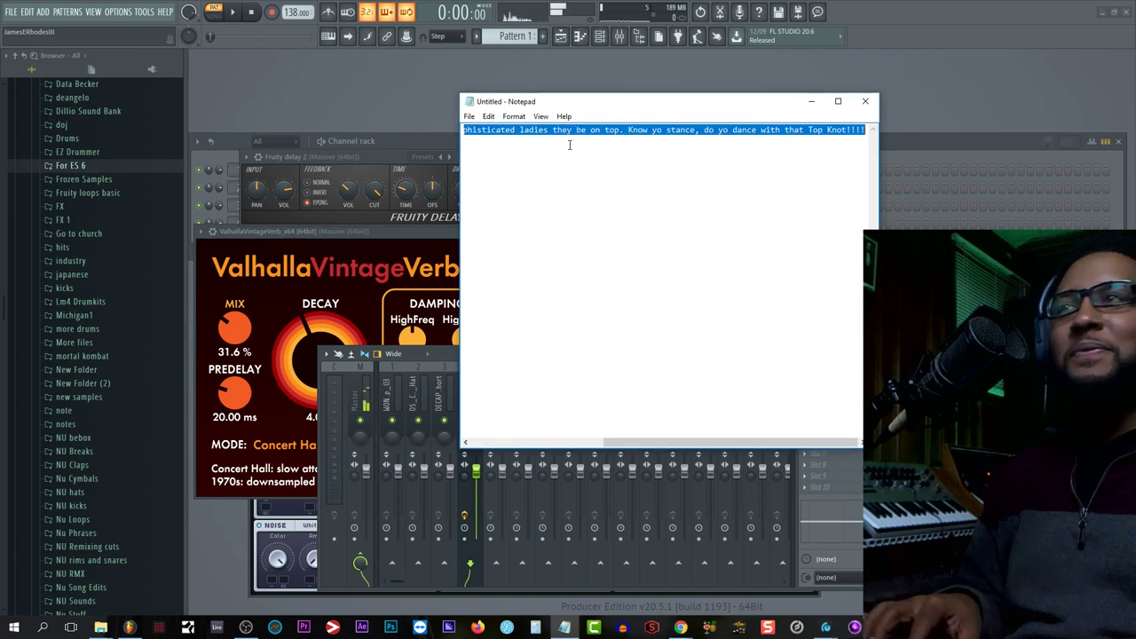
{"action": "key", "text": "ctrl+x"}
{"action": "key", "text": "ctrl+v"}
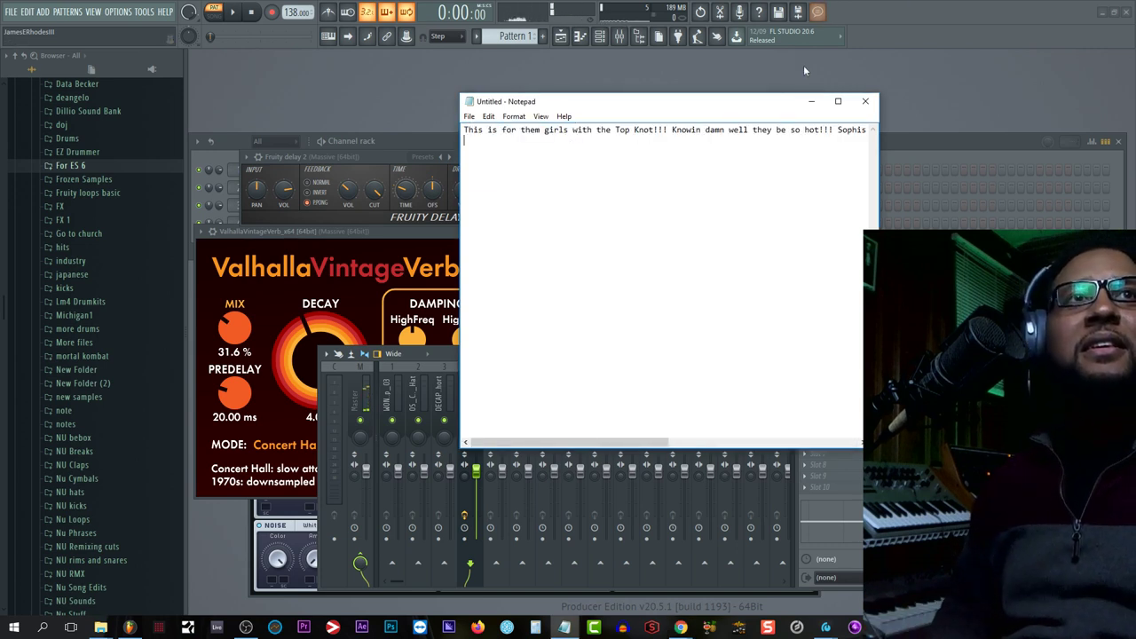
Step: Break the Notepad lyrics into four lines, starting new lines at "Knowin damn well", "Sophisticated ladies" and "Know yo stance"
{"action": "left_click", "coordinate": [672, 131]}
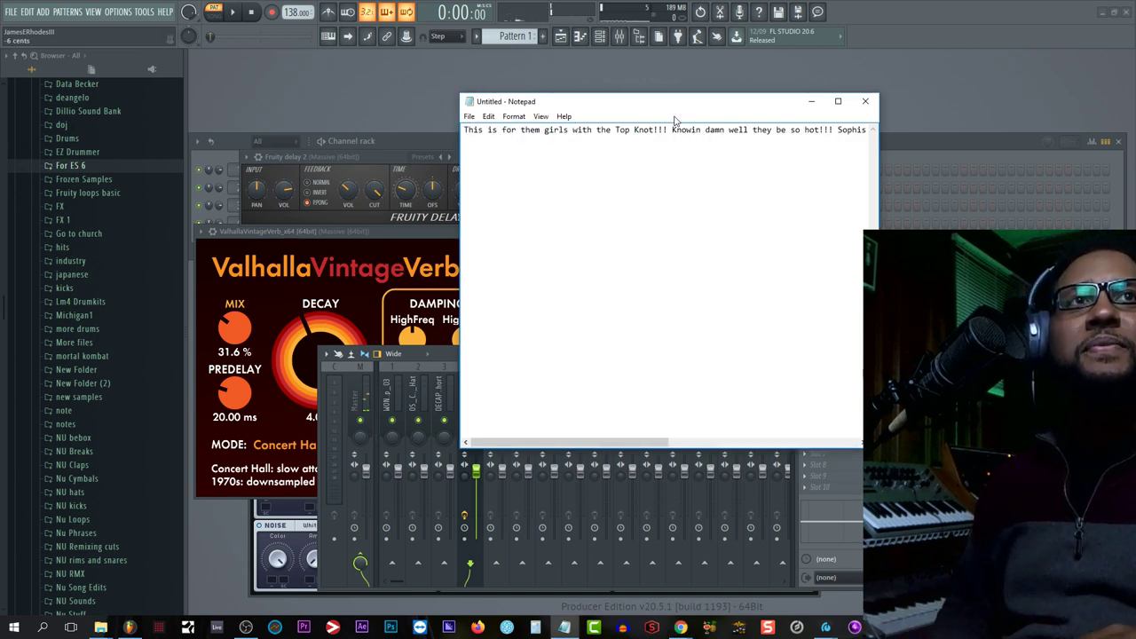
{"action": "key", "text": "Return"}
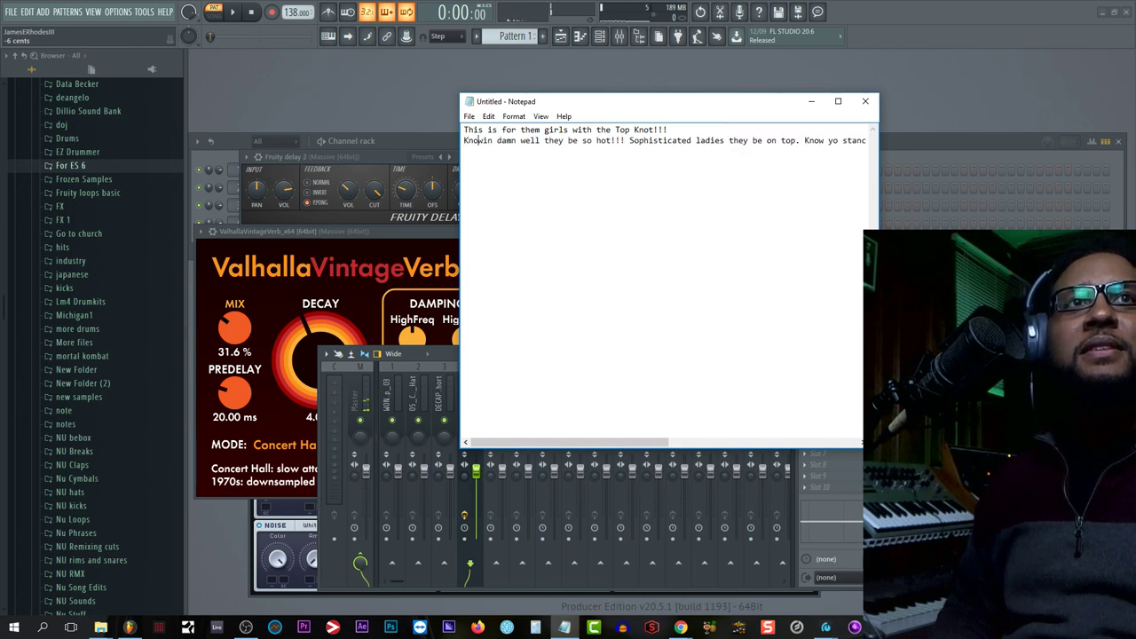
{"action": "key", "text": "Return"}
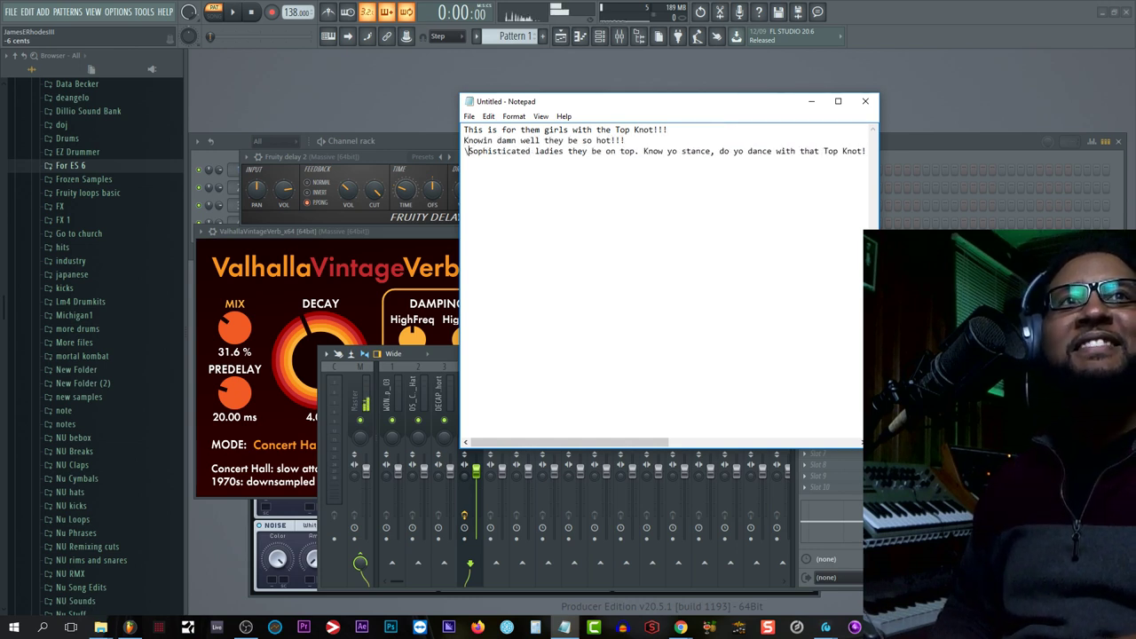
{"action": "left_click", "coordinate": [642, 151]}
{"action": "key", "text": "Return"}
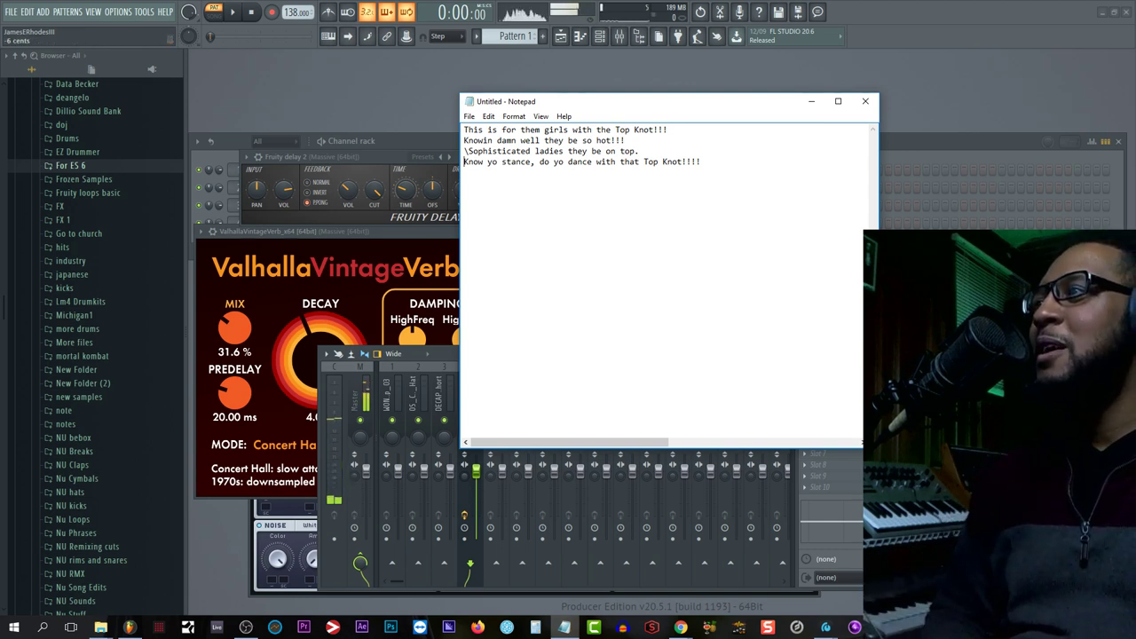
Step: Minimize Notepad to return to FL Studio and place two Pattern 1 clips back to back from bar 1 on playlist Track 1
{"action": "key", "text": "alt+Tab"}
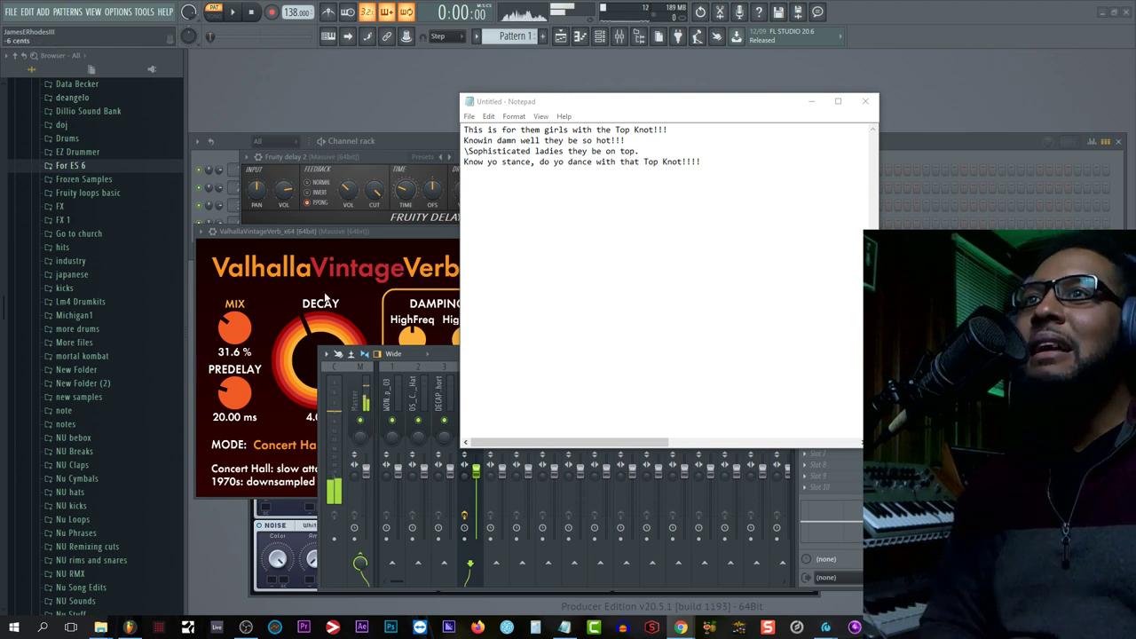
{"action": "left_click", "coordinate": [813, 104]}
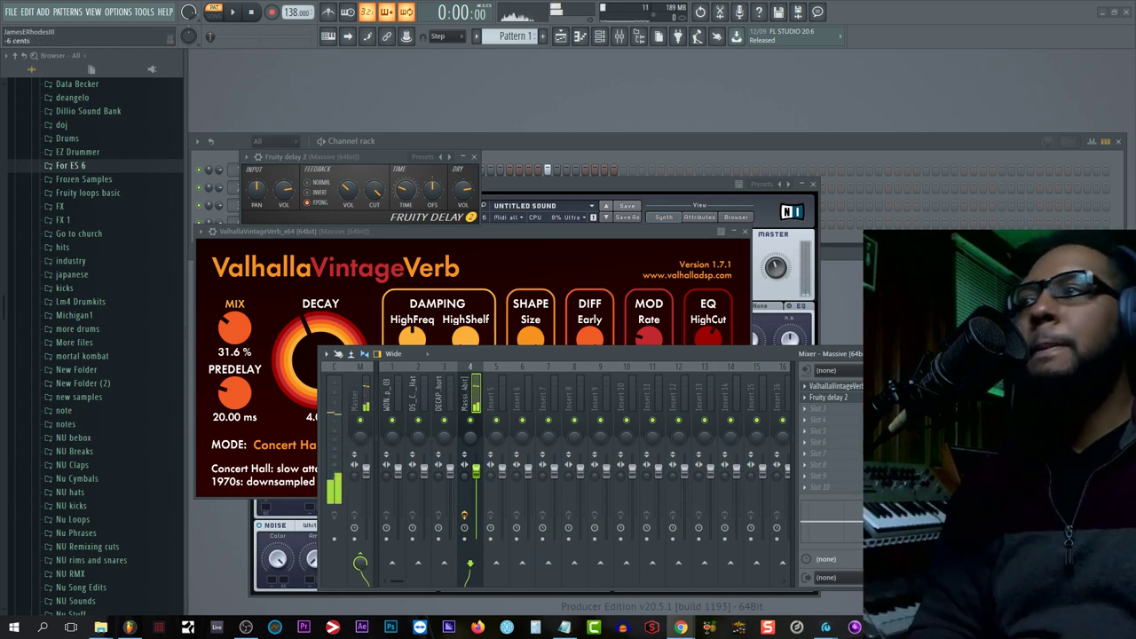
{"action": "left_click", "coordinate": [744, 154]}
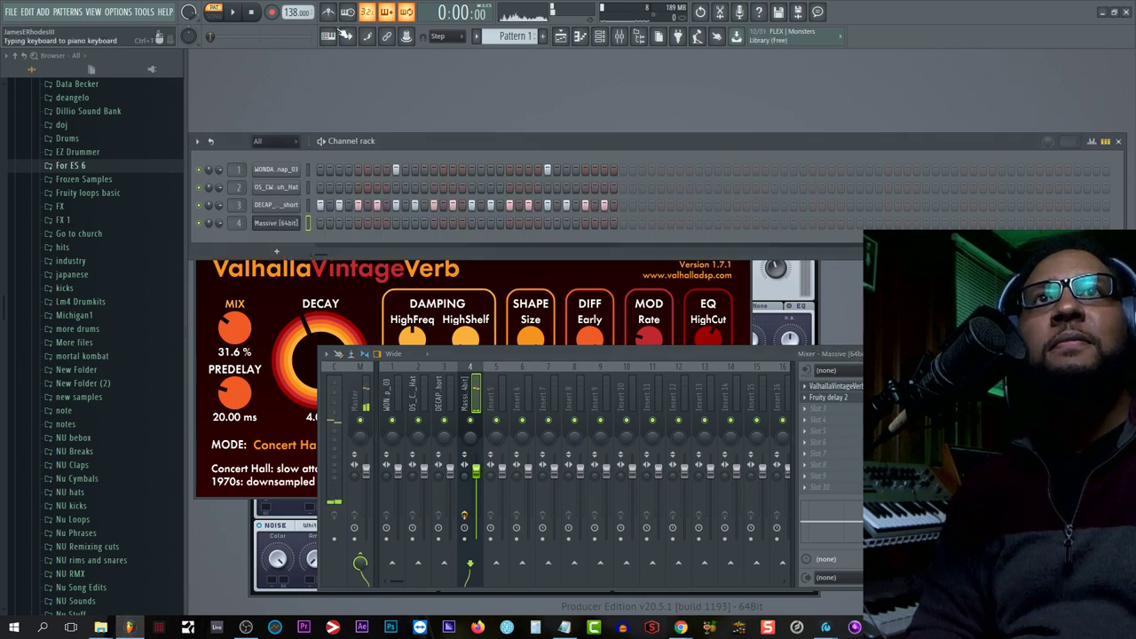
{"action": "left_click", "coordinate": [561, 37]}
{"action": "left_click", "coordinate": [397, 94]}
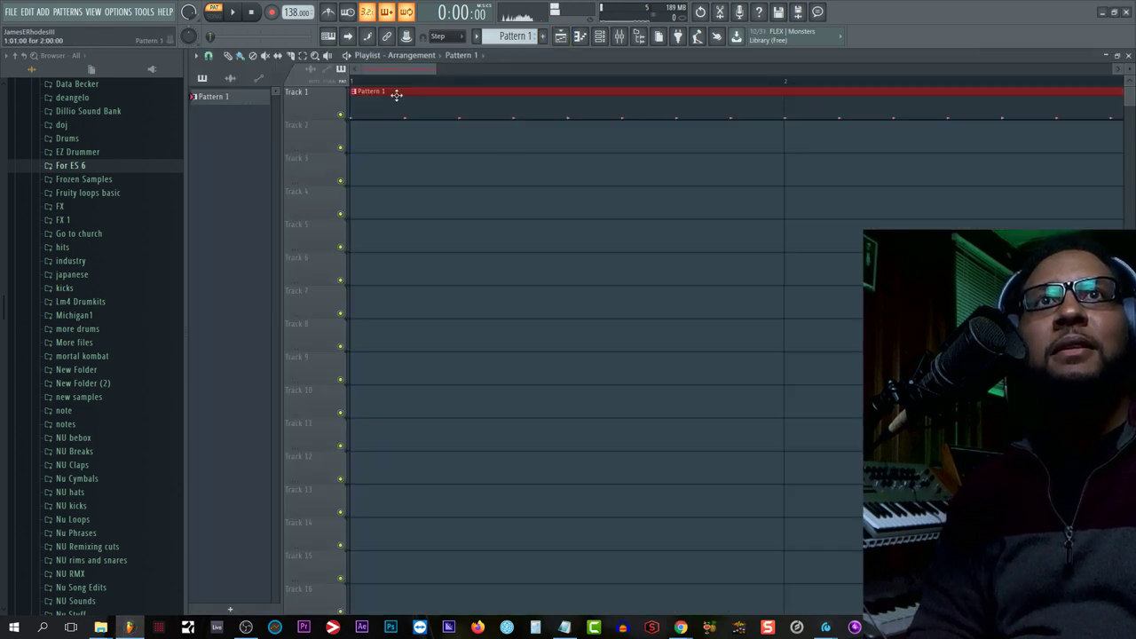
{"action": "left_click_drag", "start_coordinate": [439, 70], "coordinate": [1110, 71]}
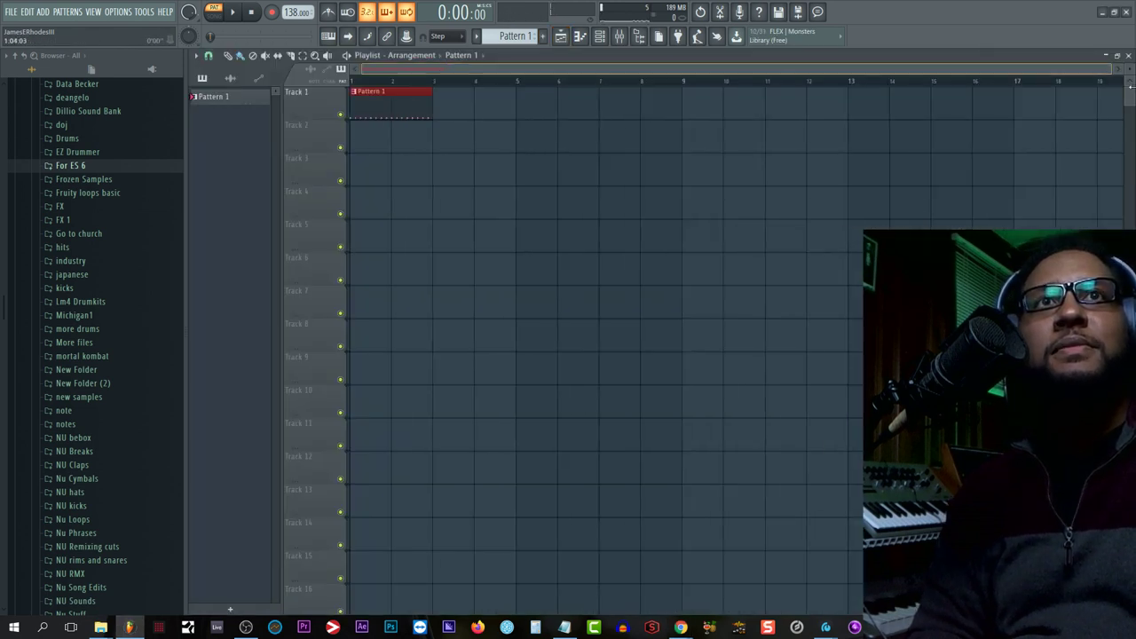
{"action": "left_click", "coordinate": [455, 110]}
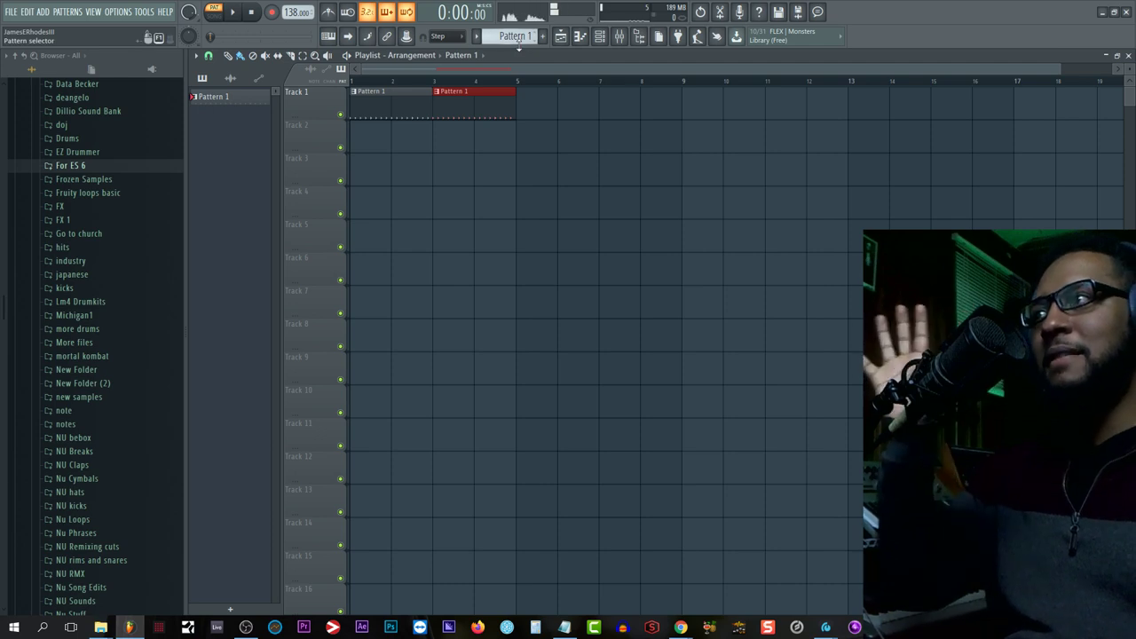
Step: Create Pattern 2, switch playback to song mode and record a Massive part into it over the two drum clips
{"action": "key", "text": "F4"}
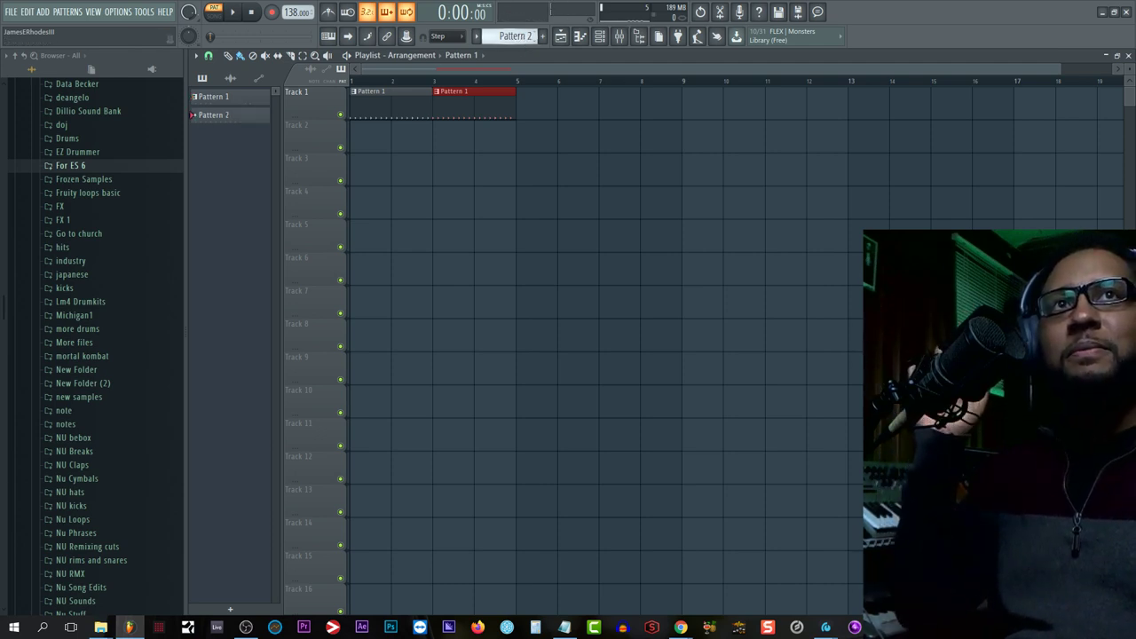
{"action": "left_click", "coordinate": [214, 16]}
{"action": "key", "text": "space"}
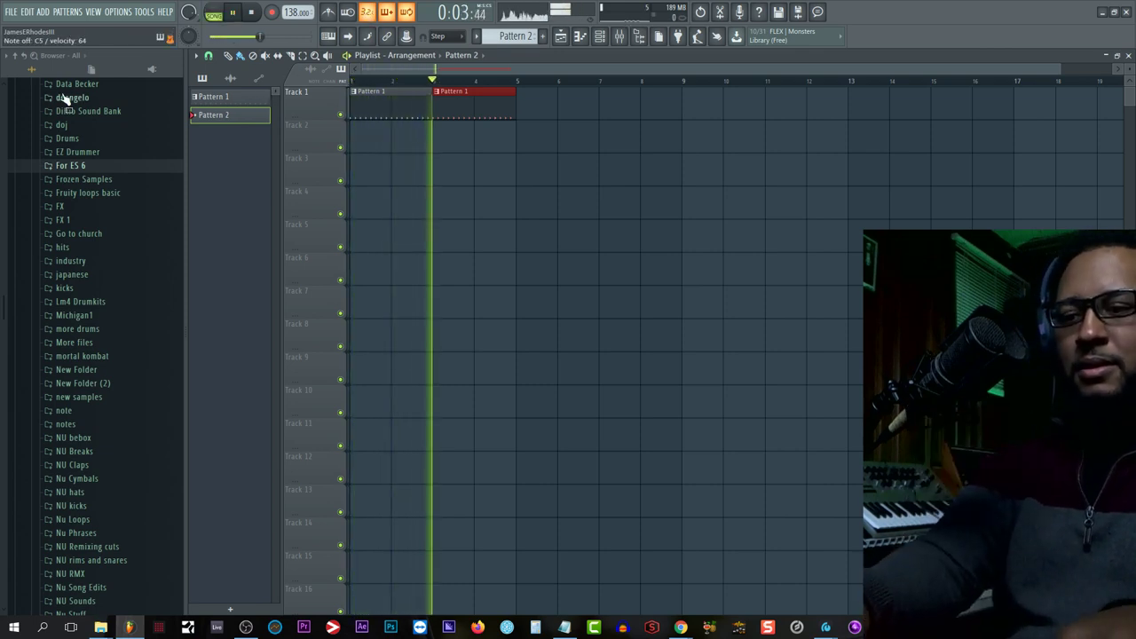
{"action": "key", "text": "space"}
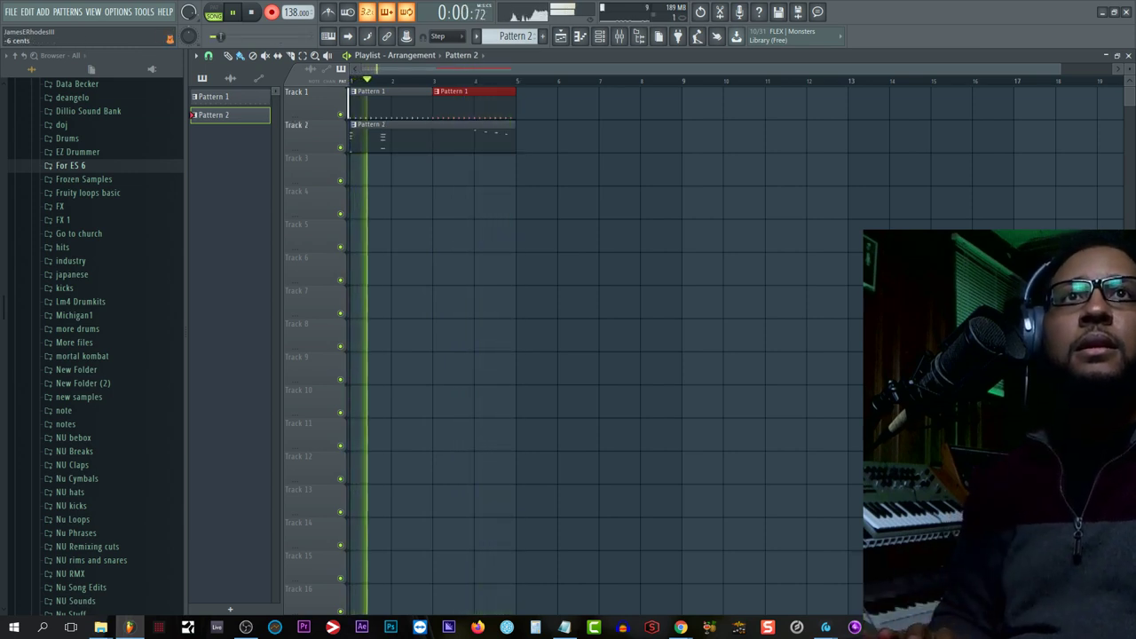
{"action": "key", "text": "space"}
Step: Extend the drums on Track 1 with two more Pattern 1 clips, starting at bars 5 and 7
{"action": "left_click", "coordinate": [508, 112]}
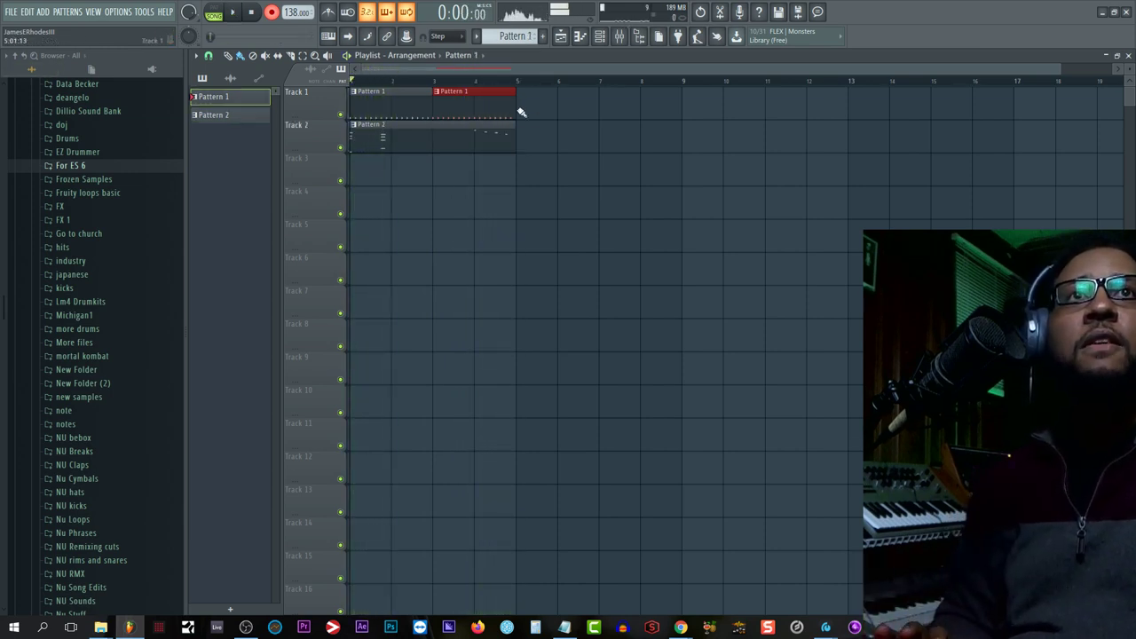
{"action": "left_click", "coordinate": [522, 111]}
{"action": "left_click", "coordinate": [615, 110]}
Step: Remove the recorded Pattern 2 clip from Track 2 and delete Pattern 2 from the project
{"action": "right_click", "coordinate": [455, 140]}
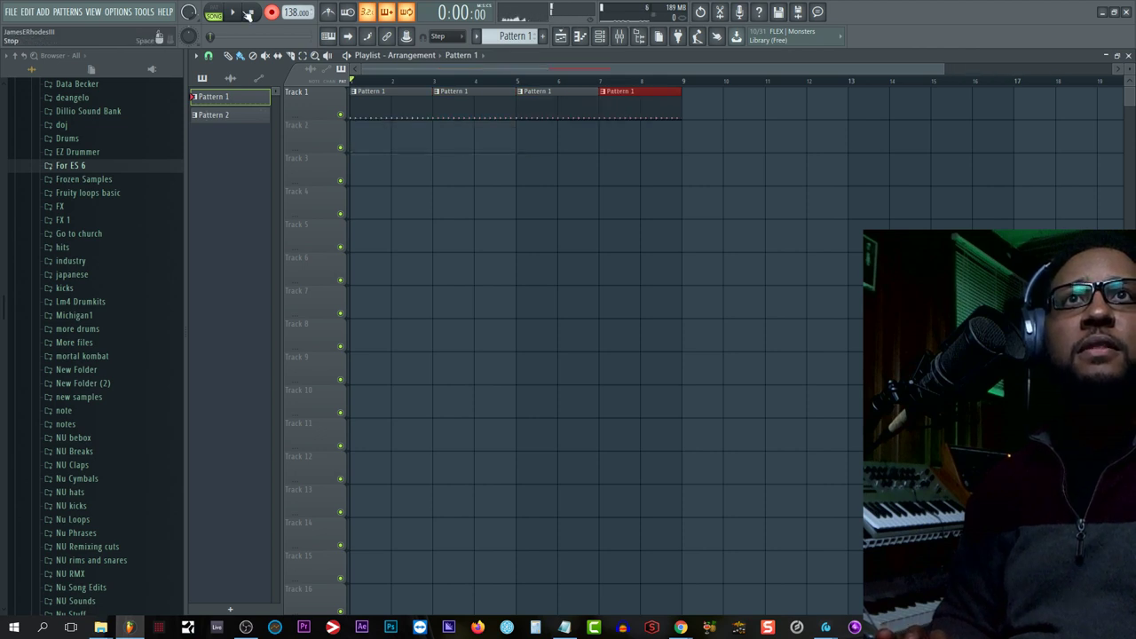
{"action": "right_click", "coordinate": [242, 115]}
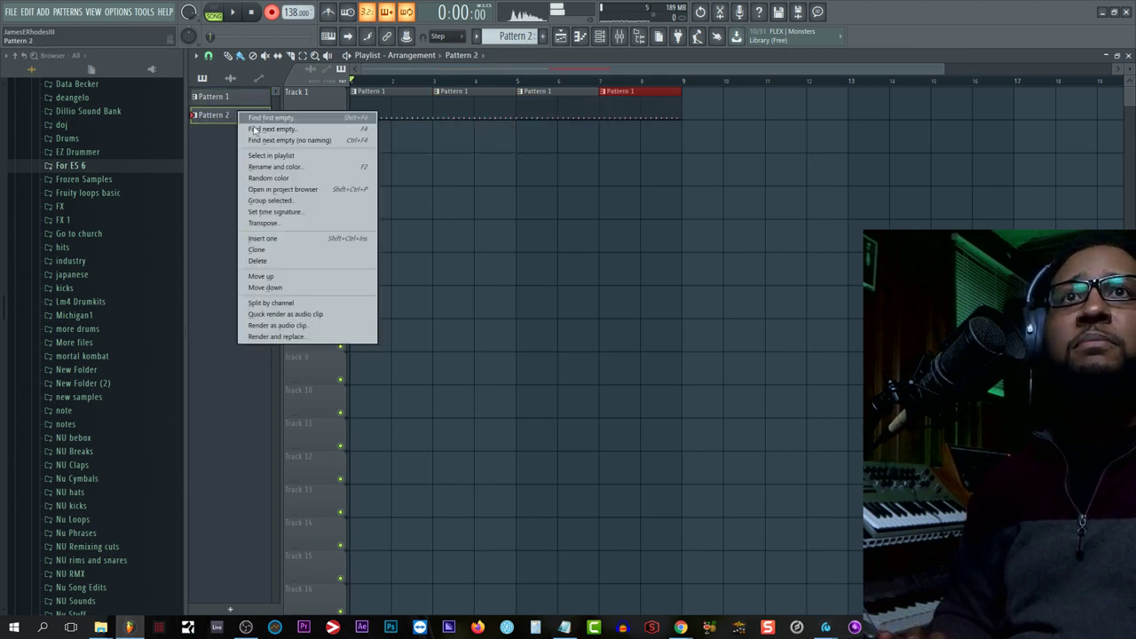
{"action": "left_click", "coordinate": [290, 261]}
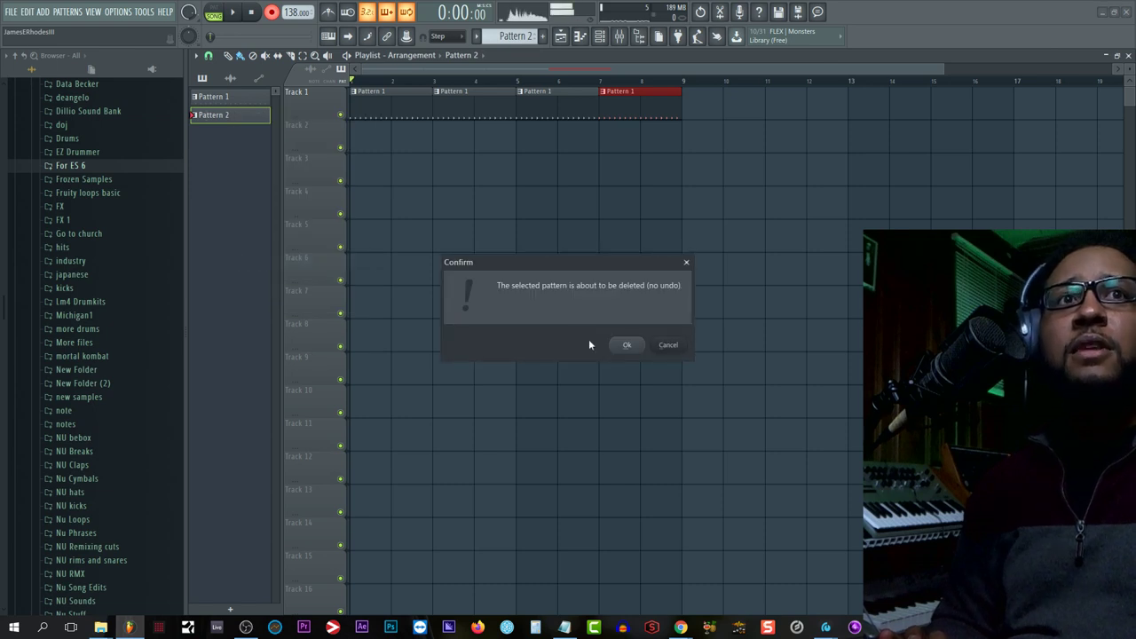
{"action": "left_click", "coordinate": [627, 345]}
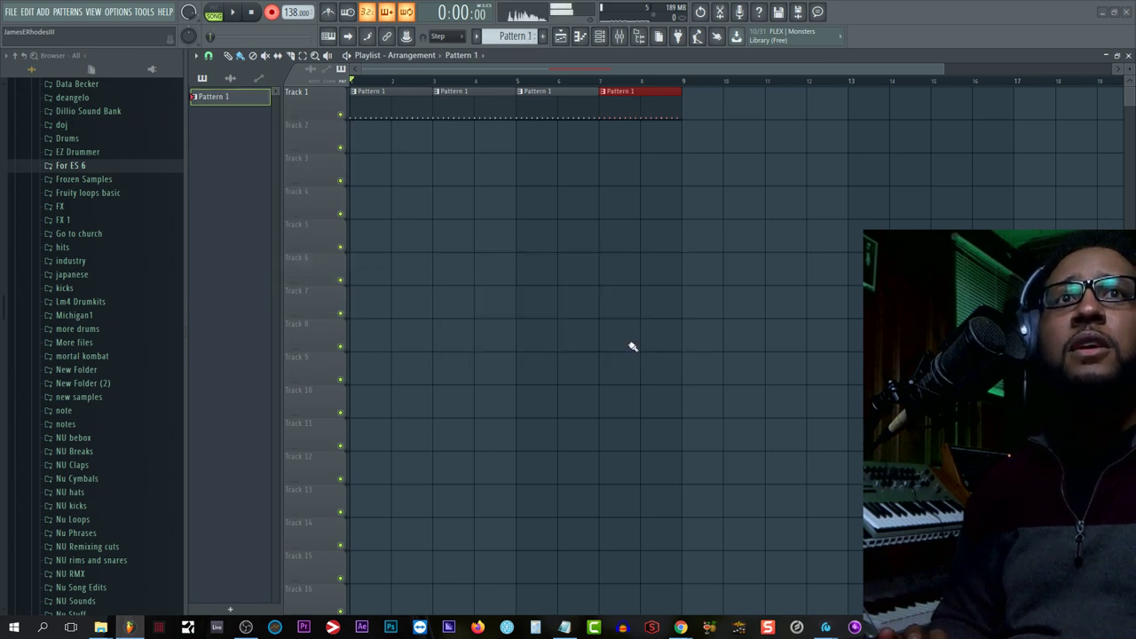
{"action": "left_click", "coordinate": [233, 13]}
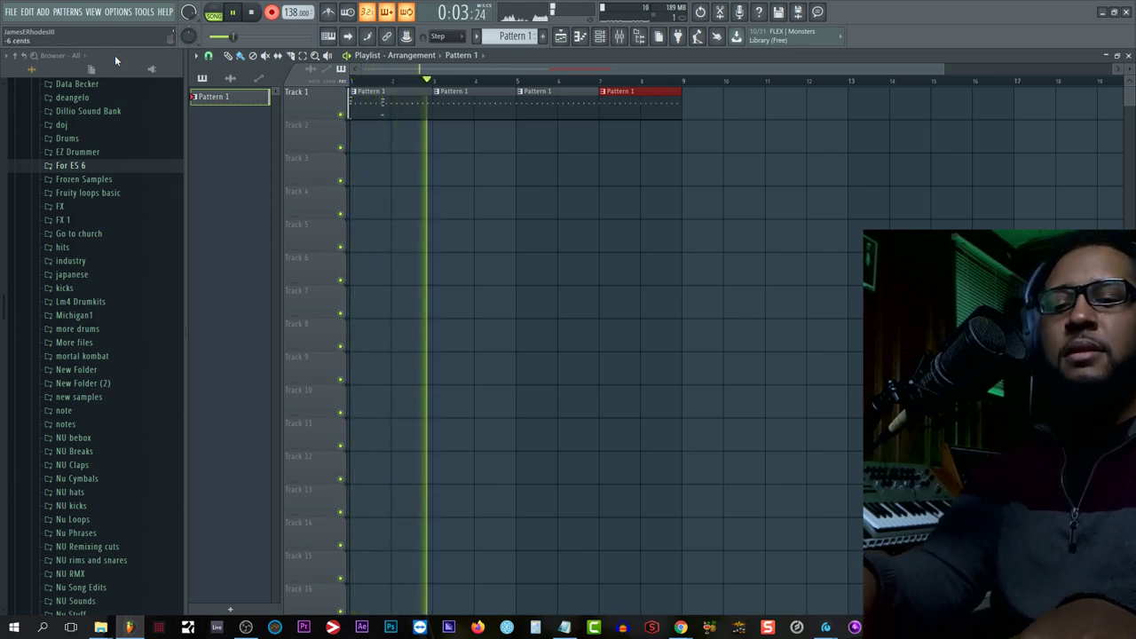
{"action": "key", "text": "space"}
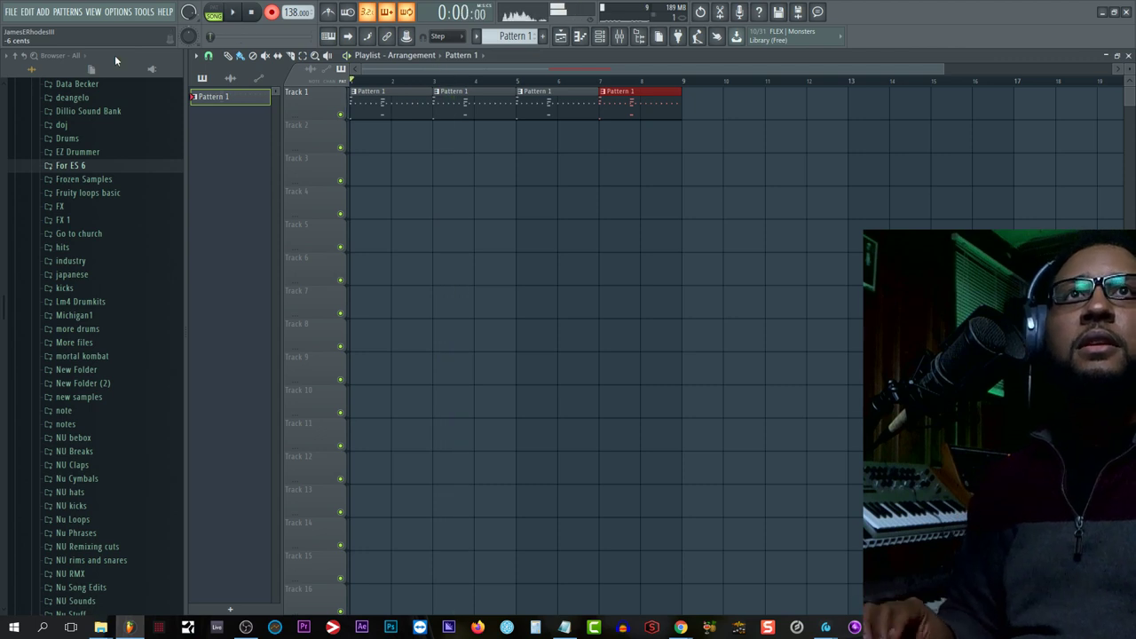
{"action": "key", "text": "ctrl+z"}
Step: Create a new Pattern 2 and record the Massive part into it across the four drum clips, up to bar 9
{"action": "key", "text": "F4"}
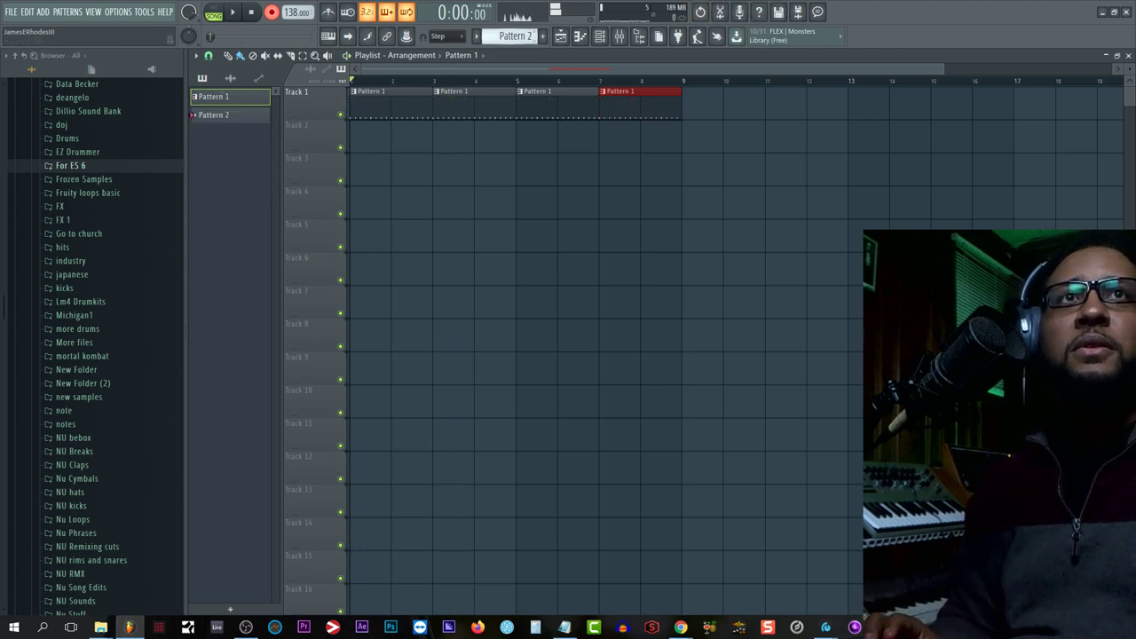
{"action": "key", "text": "Return"}
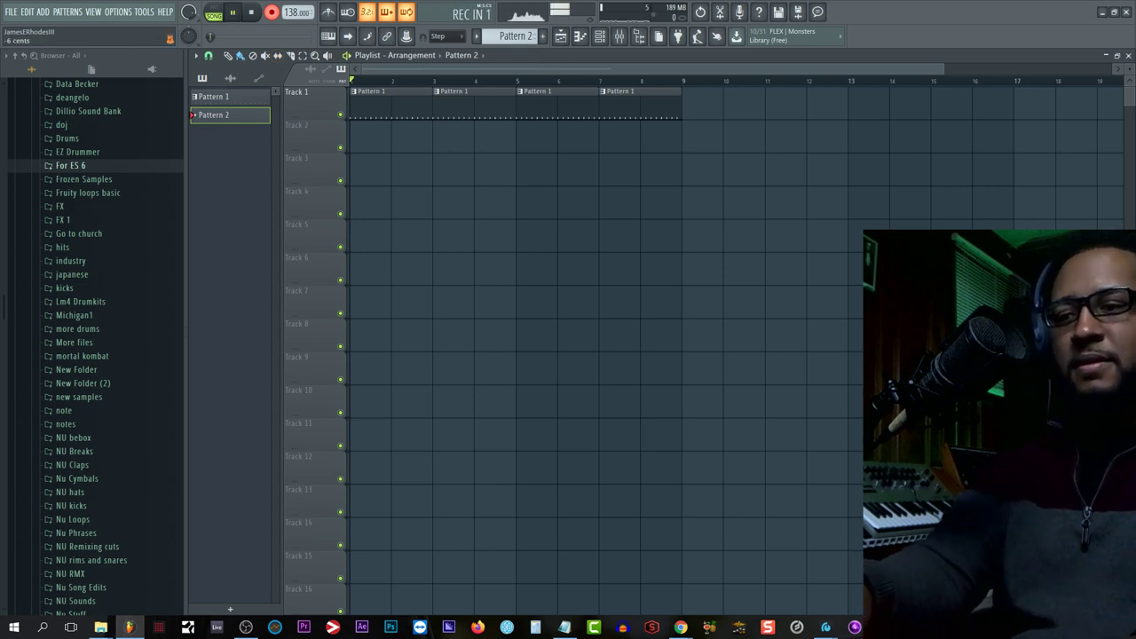
{"action": "key", "text": "space"}
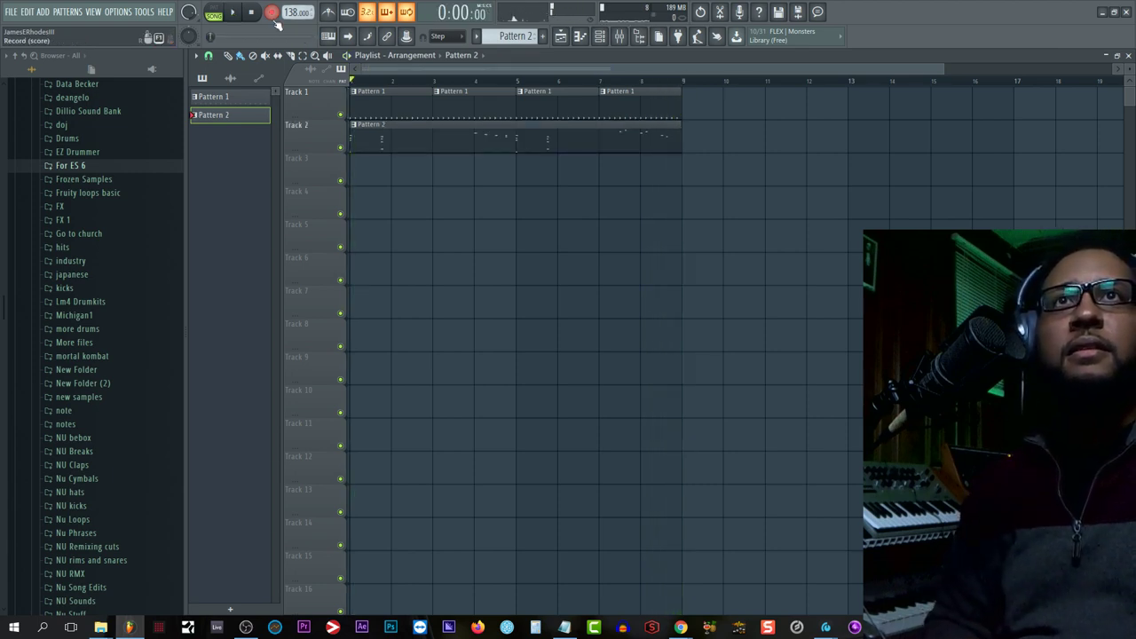
Step: Play the arrangement, close the playlist and add a LABS (64 Bit) instrument channel to the channel rack
{"action": "key", "text": "space"}
{"action": "left_click", "coordinate": [1128, 56]}
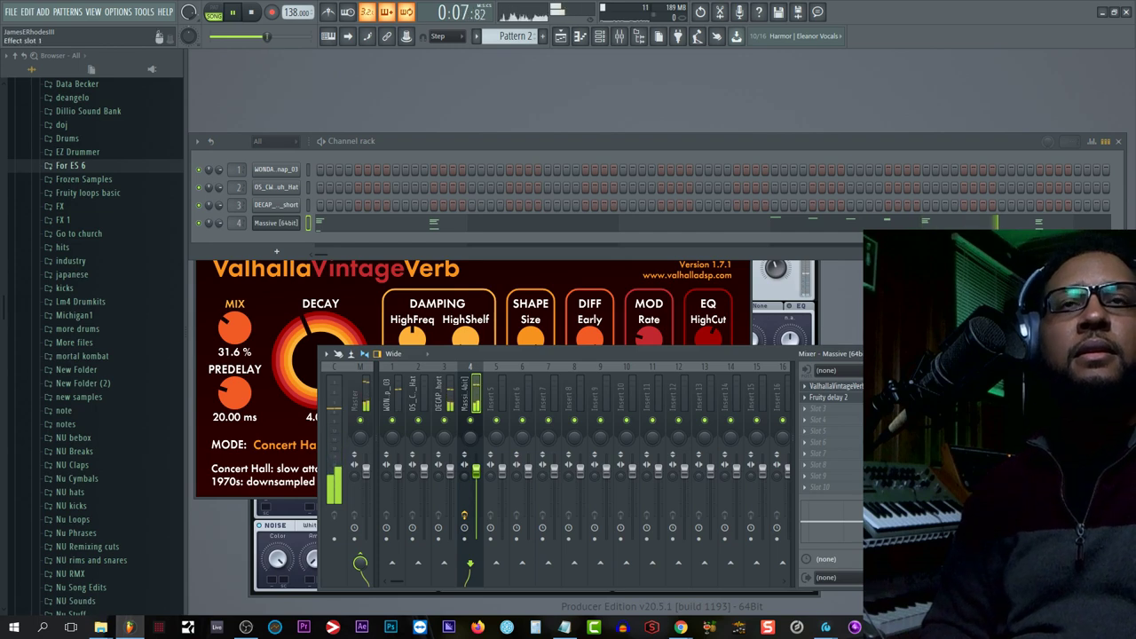
{"action": "left_click", "coordinate": [290, 254]}
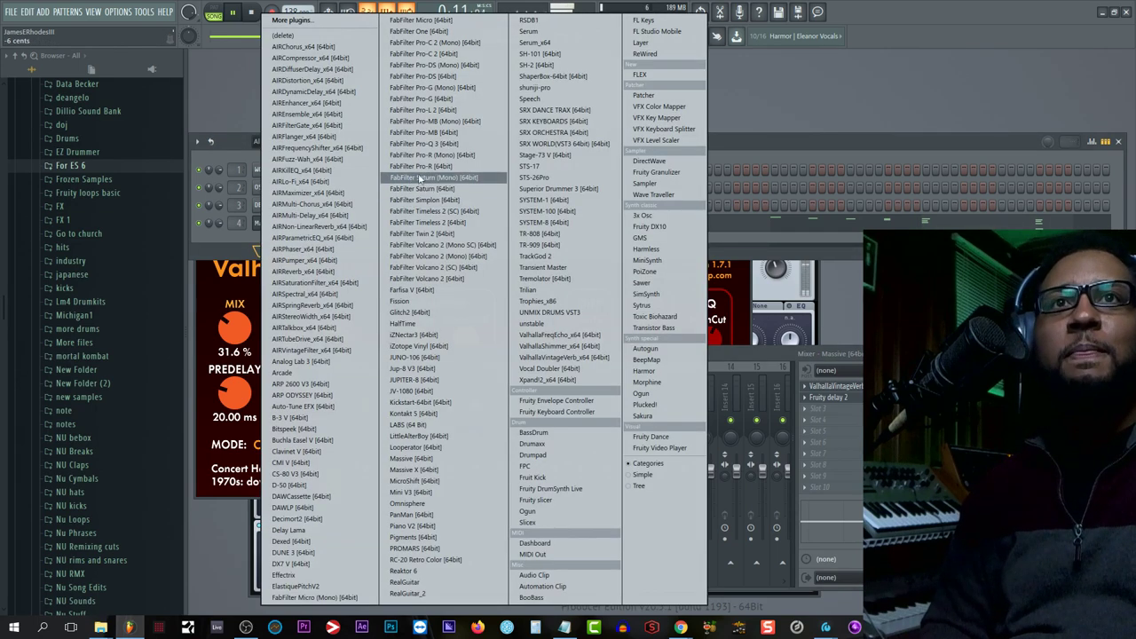
{"action": "left_click", "coordinate": [453, 428]}
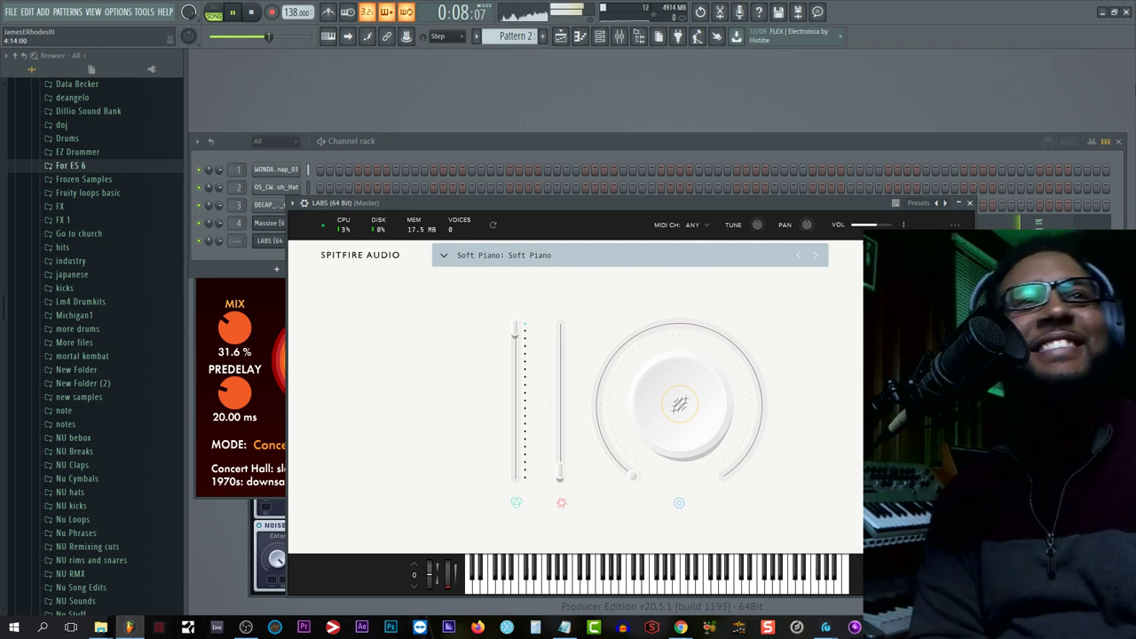
{"action": "left_click", "coordinate": [971, 204]}
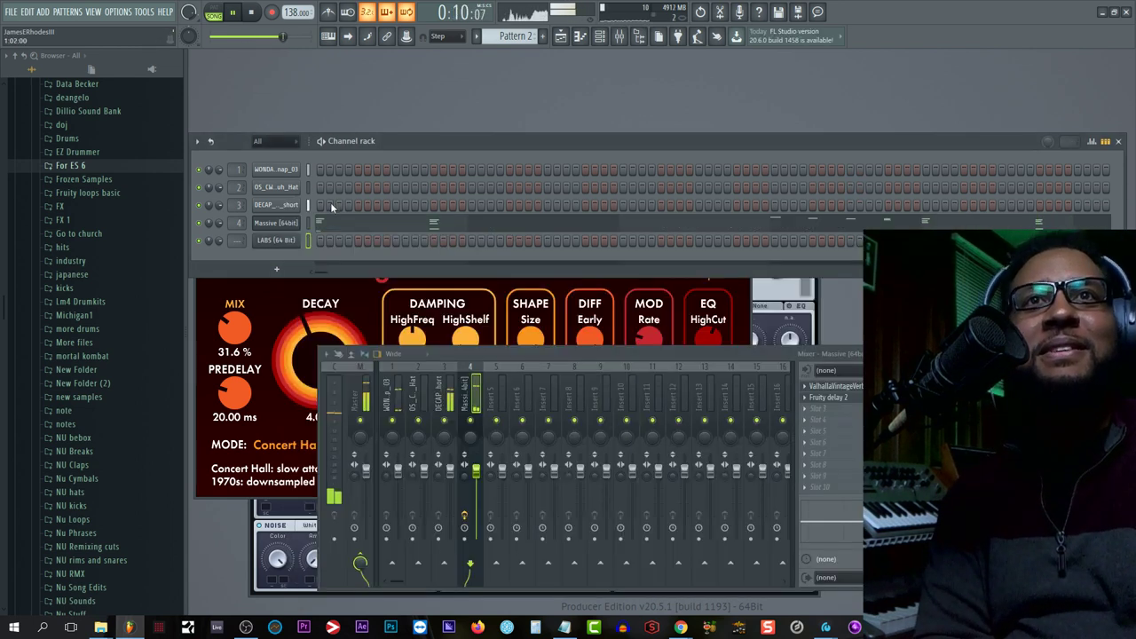
Step: Rework the OS_CW_Huh_Hat row in Pattern 1 so its hits fall on steps 15 and 19
{"action": "scroll", "coordinate": [515, 38], "scroll_direction": "down", "scroll_amount": 1}
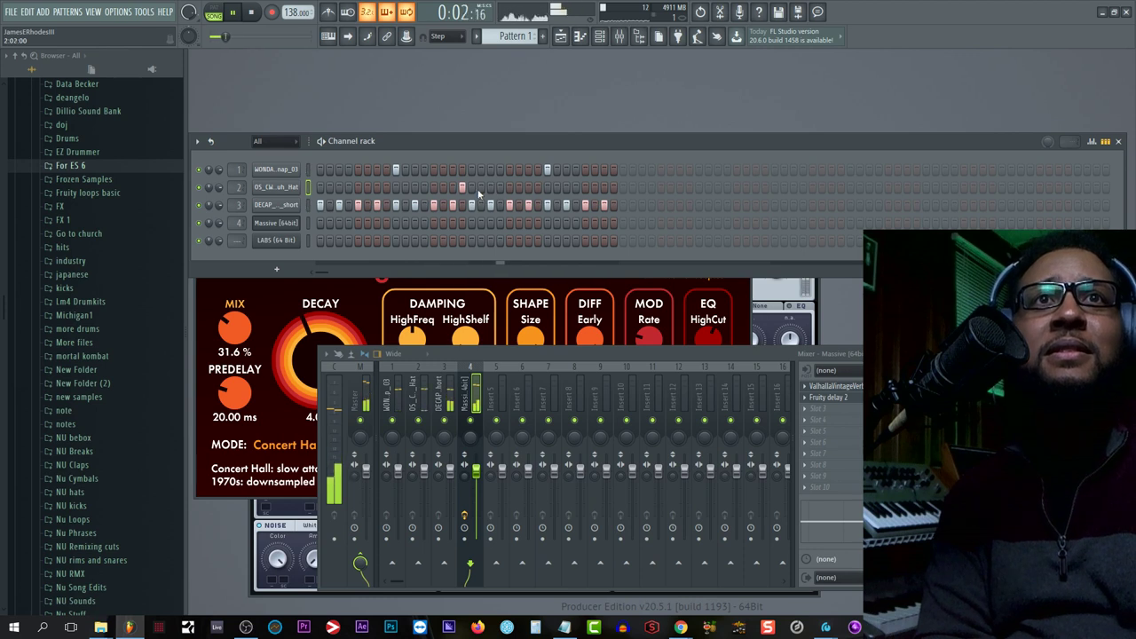
{"action": "left_click", "coordinate": [276, 187]}
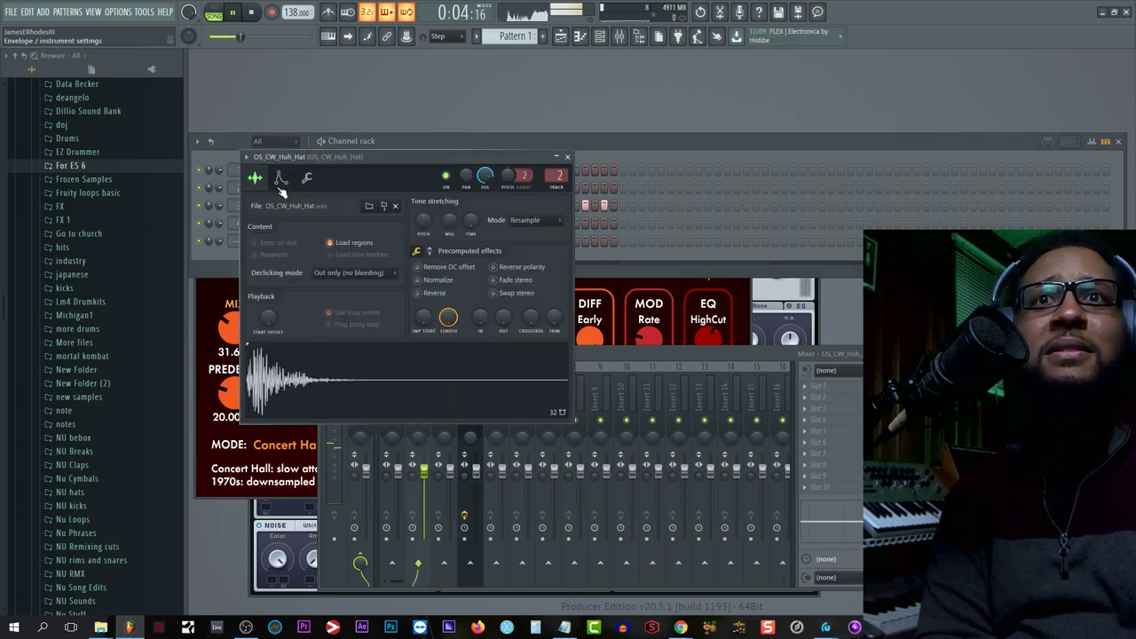
{"action": "left_click", "coordinate": [567, 157]}
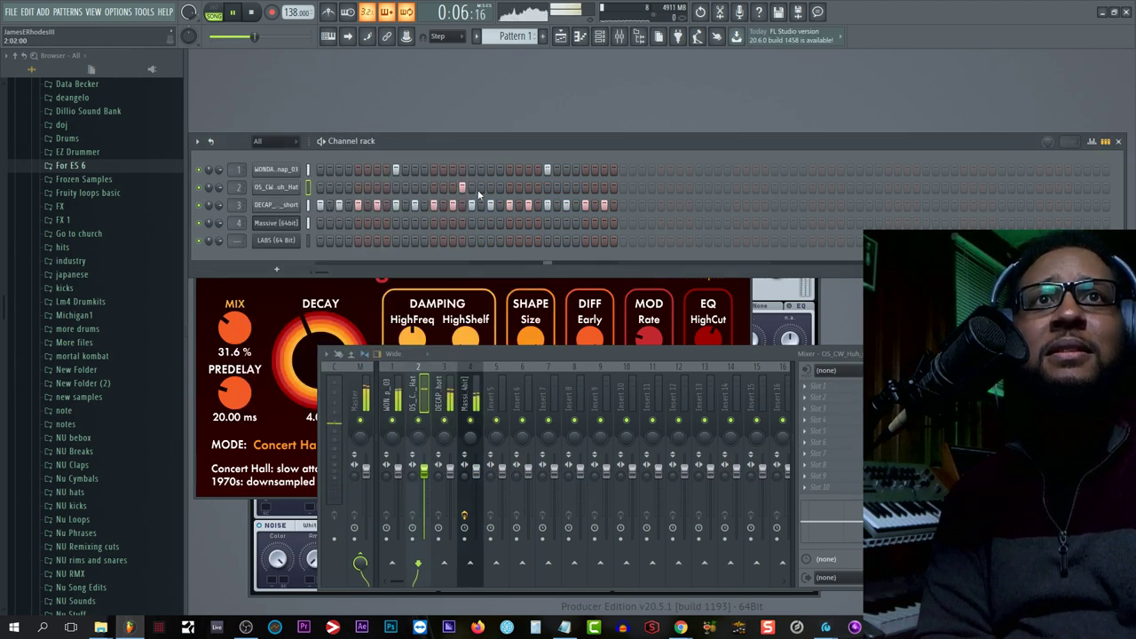
{"action": "left_click", "coordinate": [455, 190]}
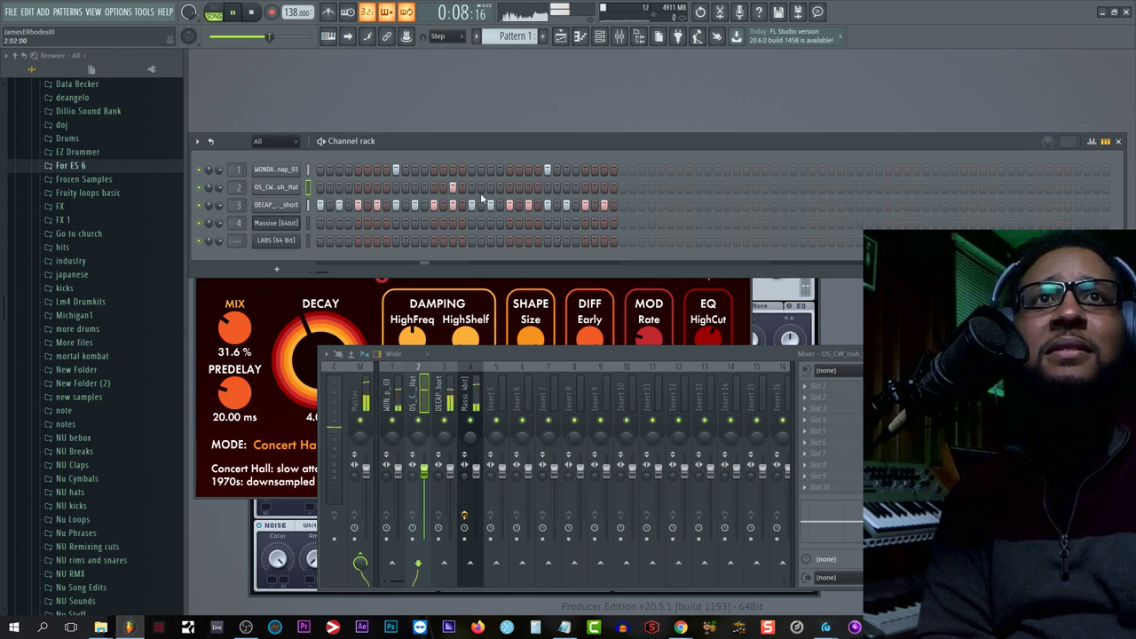
{"action": "left_click", "coordinate": [482, 190]}
{"action": "right_click", "coordinate": [484, 190]}
{"action": "left_click", "coordinate": [492, 191]}
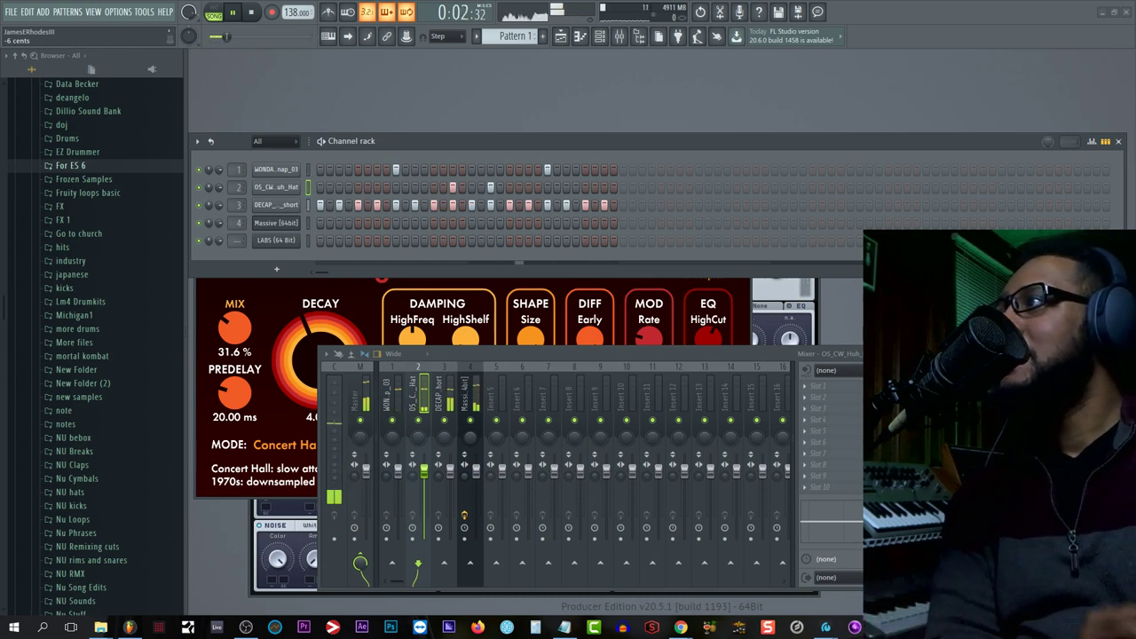
Step: Add the OS_TD kick sample as a channel with hits on steps 1, 5 and 21 of Pattern 1, and switch to Pattern 3
{"action": "left_click_drag", "start_coordinate": [277, 259], "coordinate": [277, 259]}
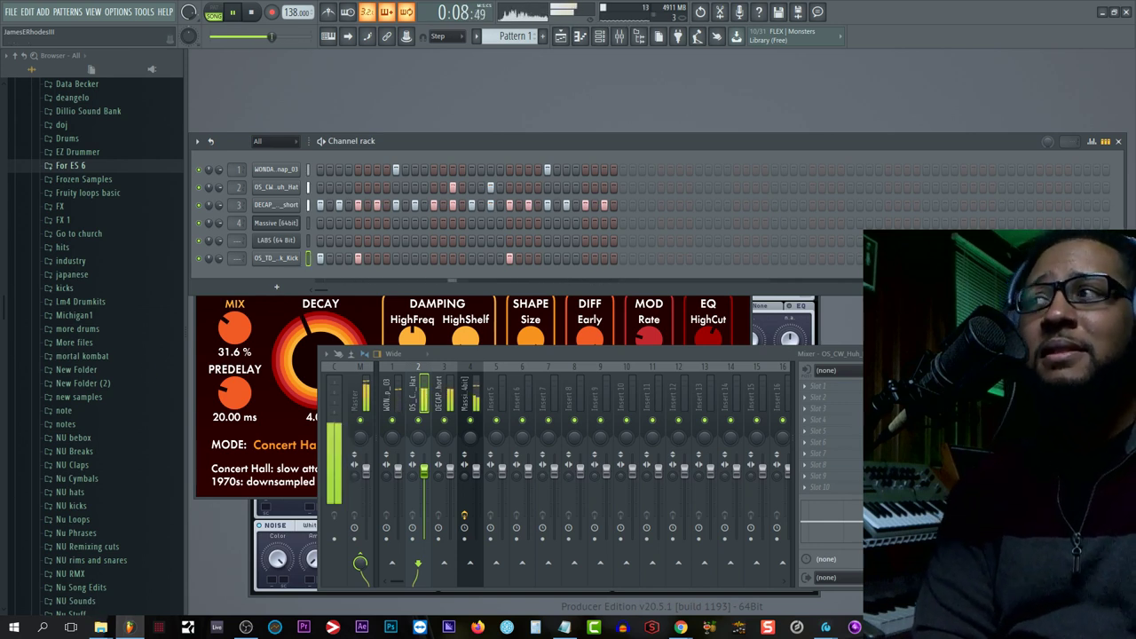
{"action": "left_click_drag", "start_coordinate": [188, 37], "coordinate": [189, 42]}
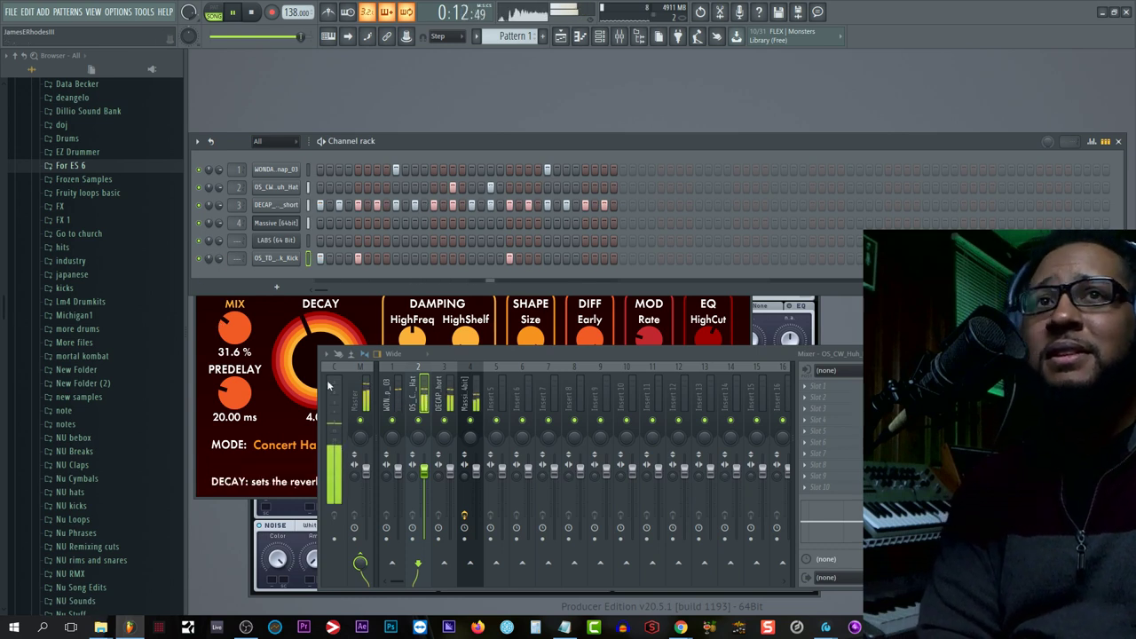
{"action": "scroll", "coordinate": [515, 36], "scroll_direction": "up", "scroll_amount": 2}
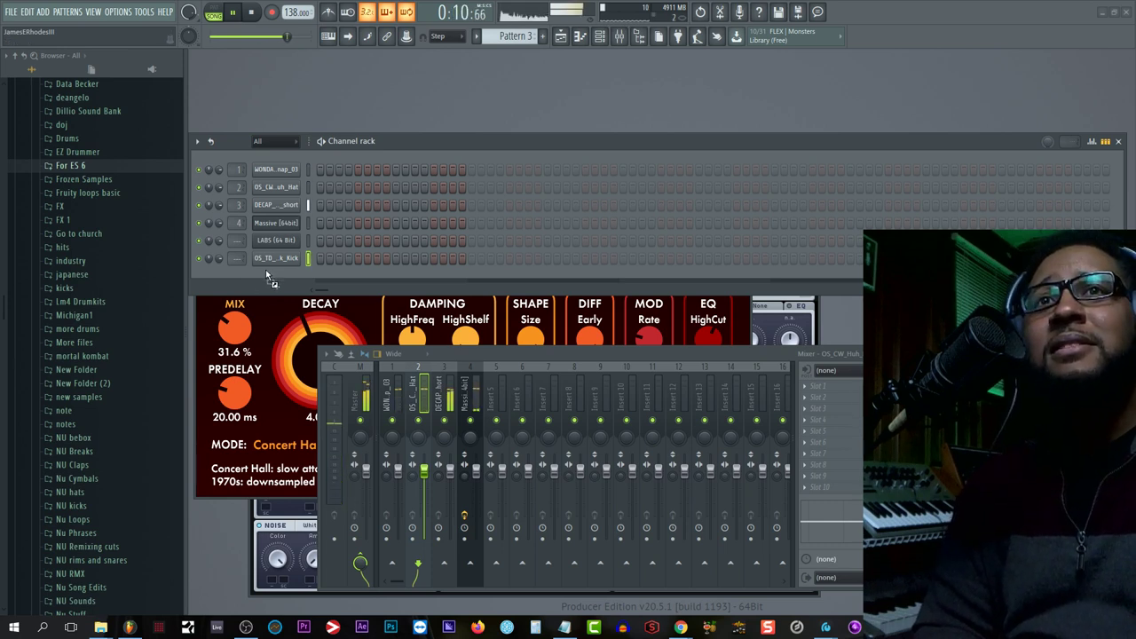
Step: Add the KSHMR_Trap_808_07_F sample as a new channel and open its sampler settings
{"action": "left_click_drag", "start_coordinate": [265, 269], "coordinate": [266, 273]}
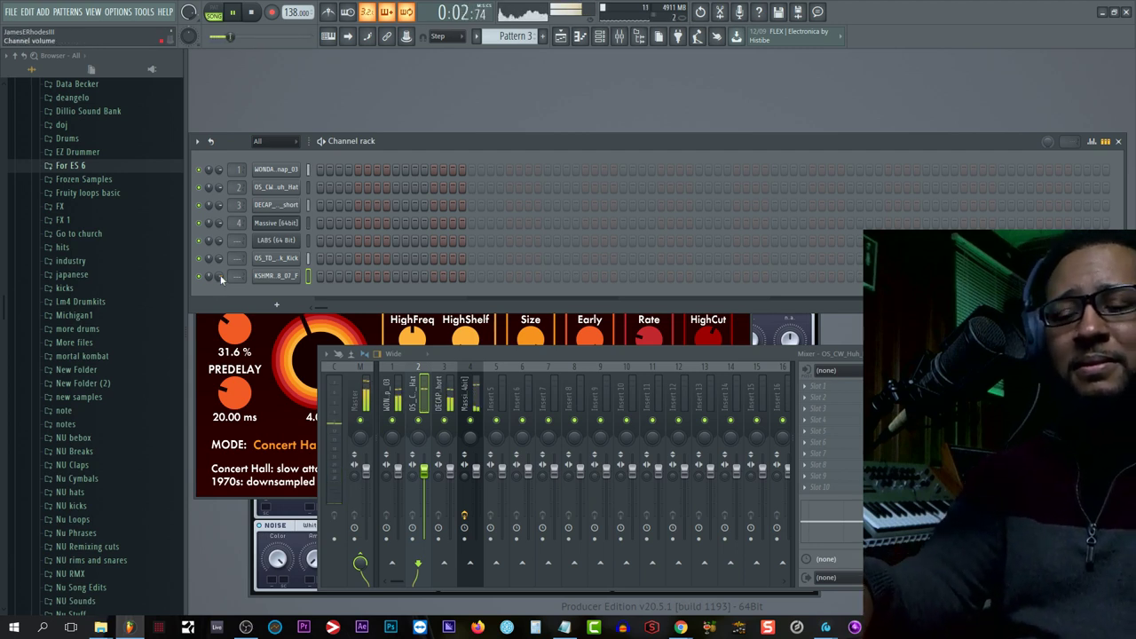
{"action": "left_click", "coordinate": [276, 275]}
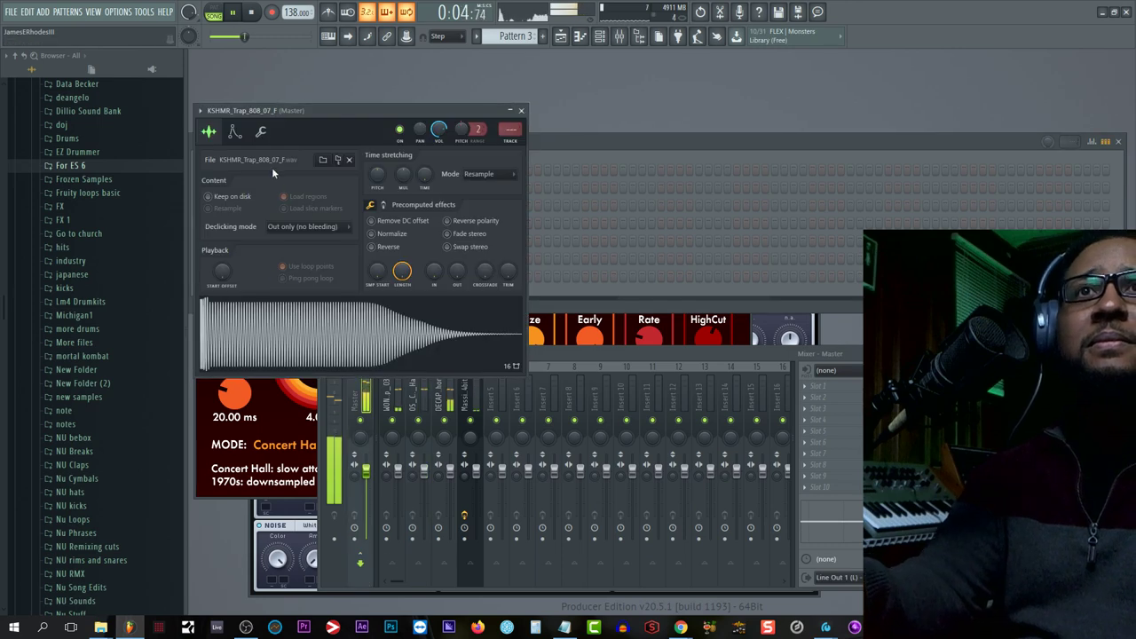
{"action": "left_click_drag", "start_coordinate": [346, 114], "coordinate": [487, 114]}
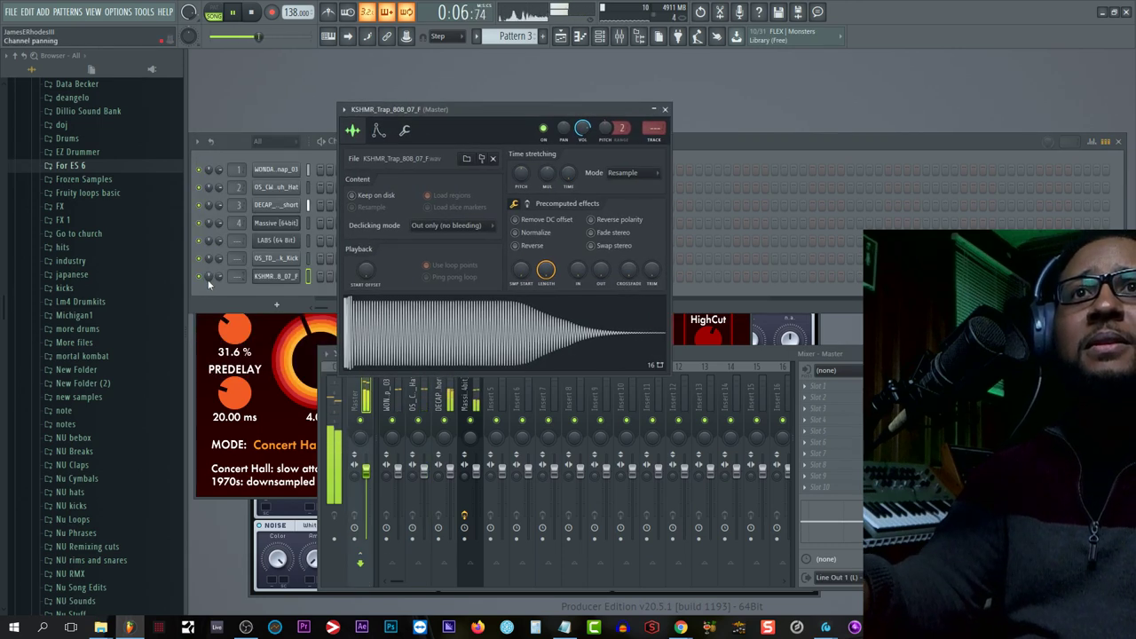
{"action": "left_click", "coordinate": [210, 284]}
{"action": "left_click", "coordinate": [460, 127]}
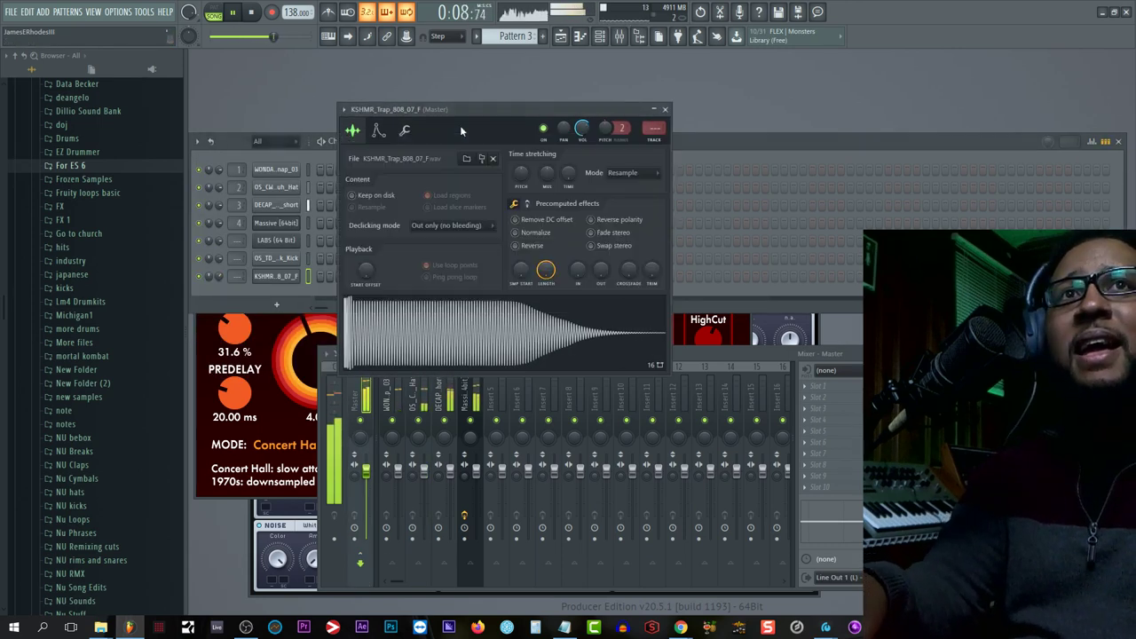
Step: Set the root note of the KSHMR 808 channel to F3
{"action": "left_click", "coordinate": [378, 131]}
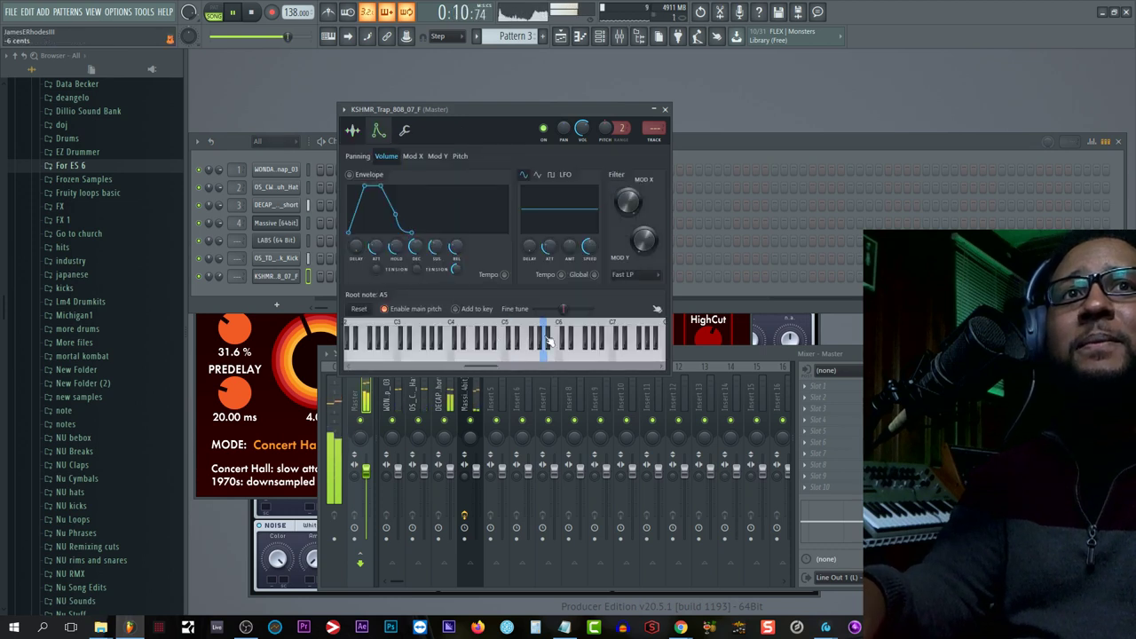
{"action": "right_click", "coordinate": [561, 360]}
{"action": "right_click", "coordinate": [474, 358]}
{"action": "right_click", "coordinate": [473, 365]}
{"action": "right_click", "coordinate": [422, 360]}
{"action": "right_click", "coordinate": [405, 361]}
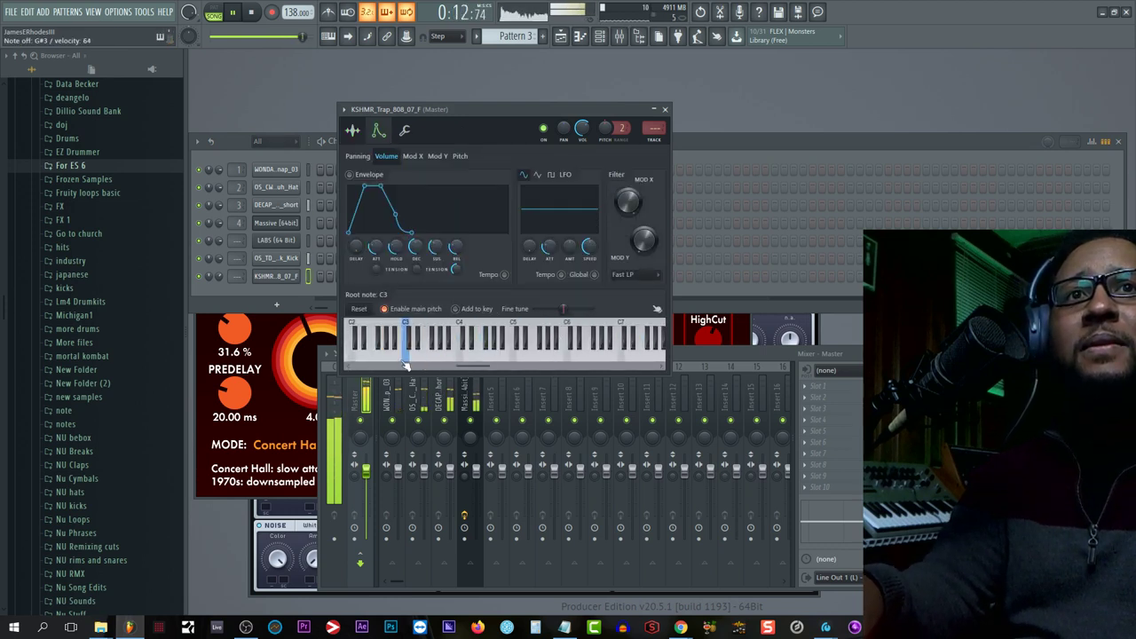
{"action": "right_click", "coordinate": [431, 358]}
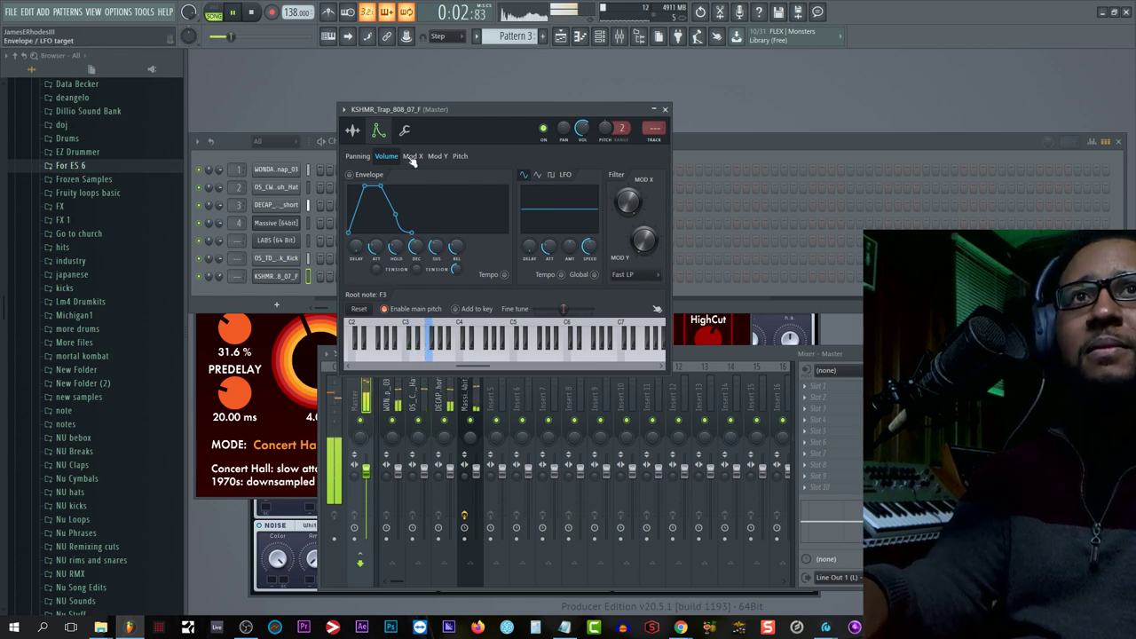
Step: Make the KSHMR 808 channel cut itself and lower its channel volume to 52%
{"action": "right_click", "coordinate": [296, 276]}
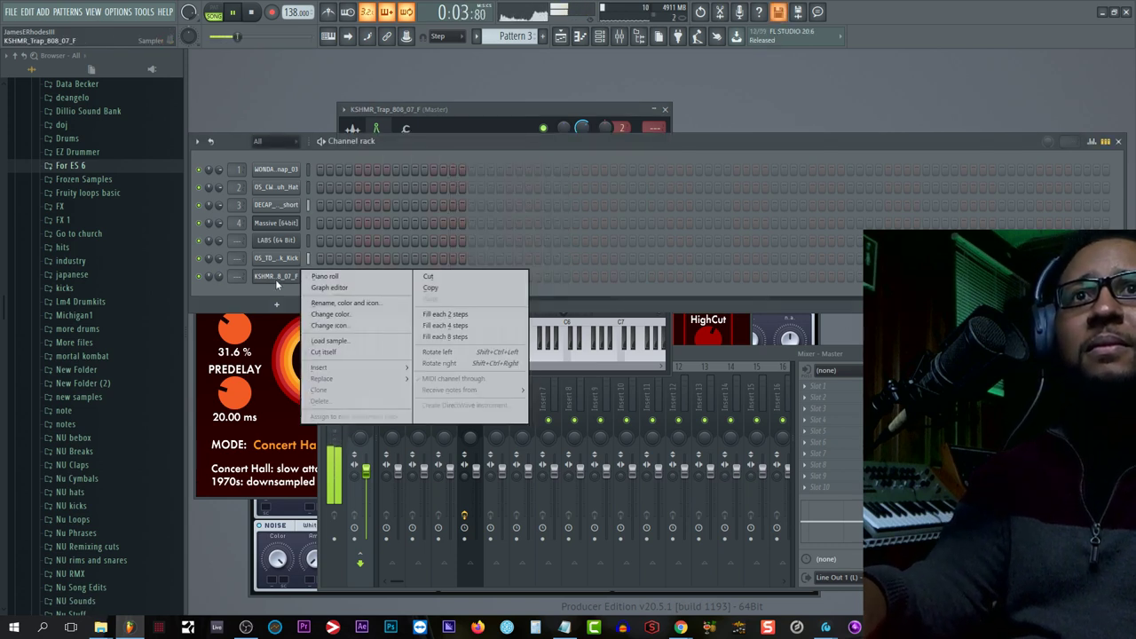
{"action": "left_click", "coordinate": [353, 353]}
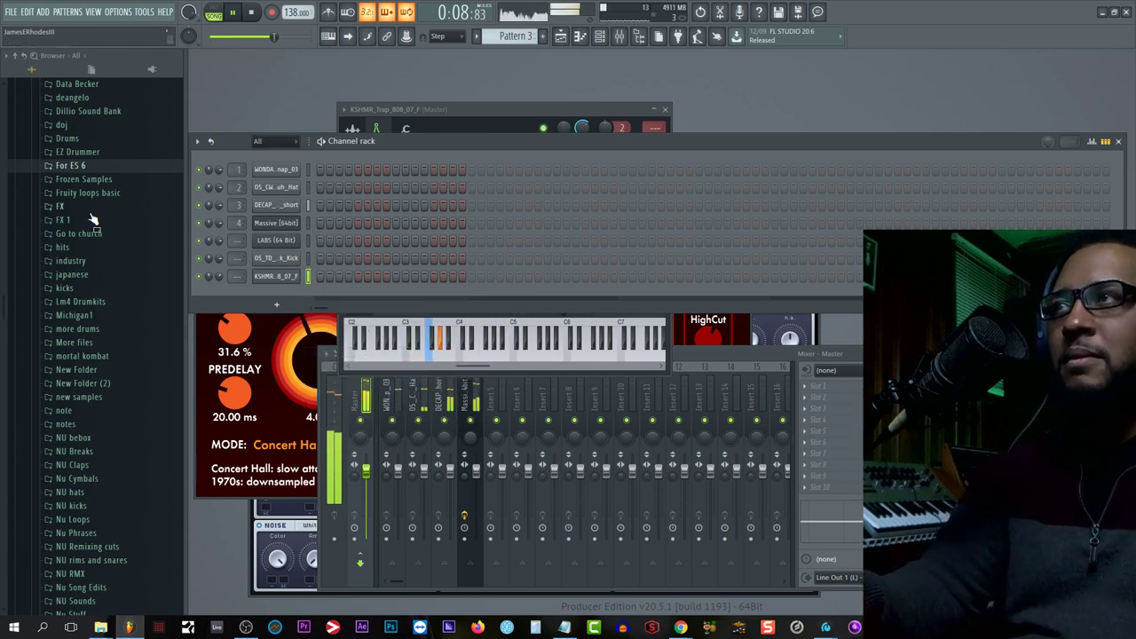
{"action": "left_click_drag", "start_coordinate": [219, 277], "coordinate": [219, 298]}
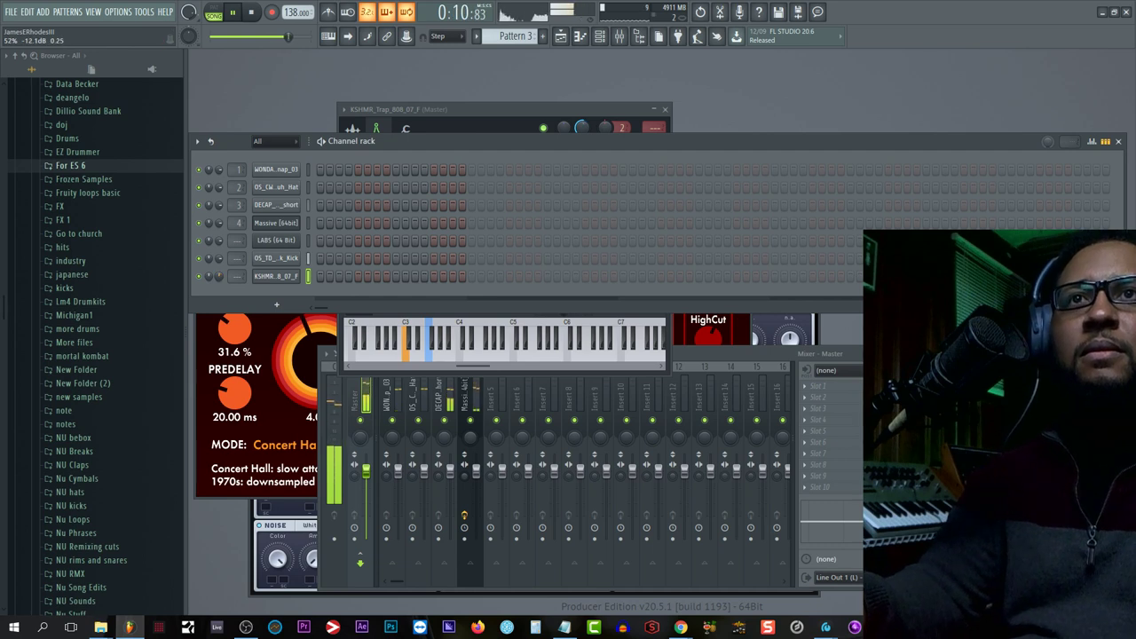
Step: Give the 808 sample a quick fade-out of 34%, turn down its channel volume again and close the sampler settings
{"action": "left_click", "coordinate": [440, 117]}
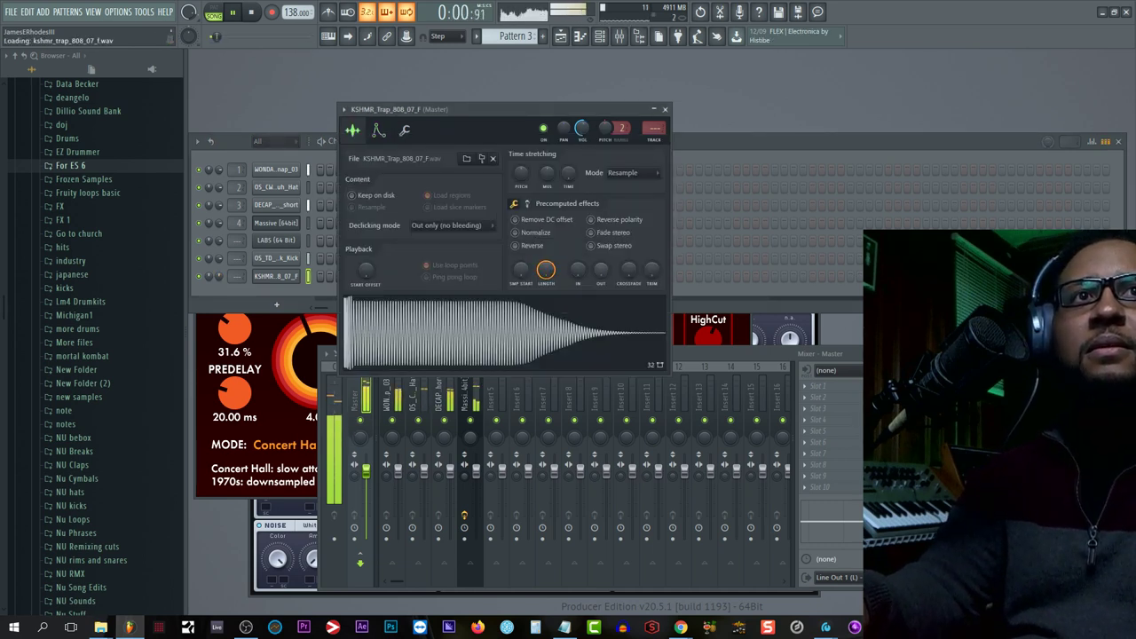
{"action": "left_click_drag", "start_coordinate": [601, 273], "coordinate": [601, 240]}
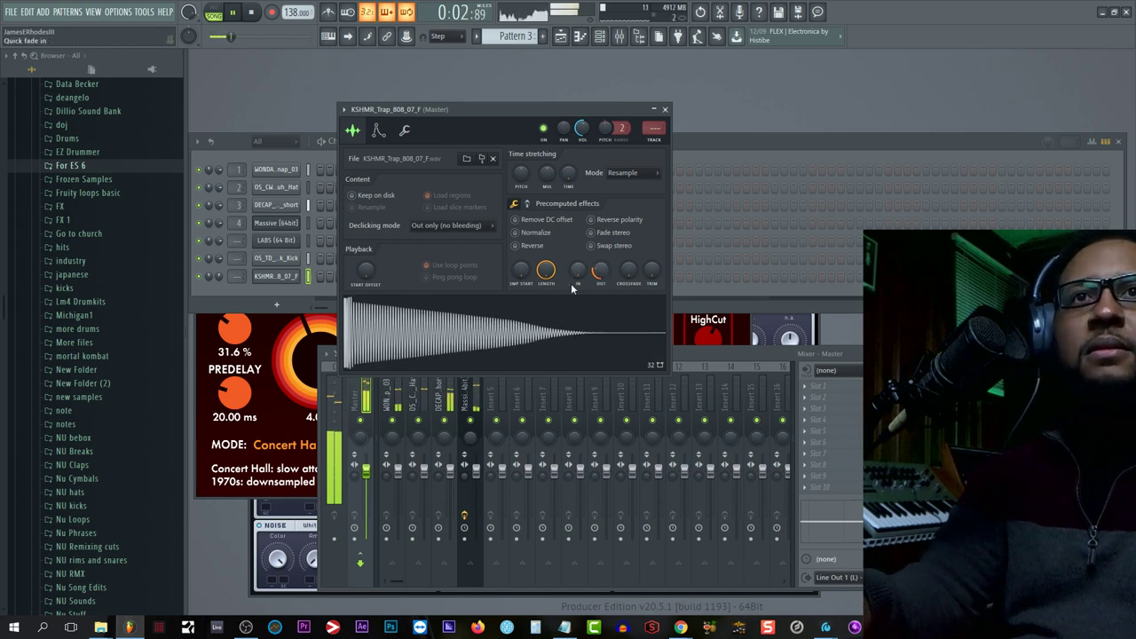
{"action": "left_click_drag", "start_coordinate": [219, 276], "coordinate": [219, 290]}
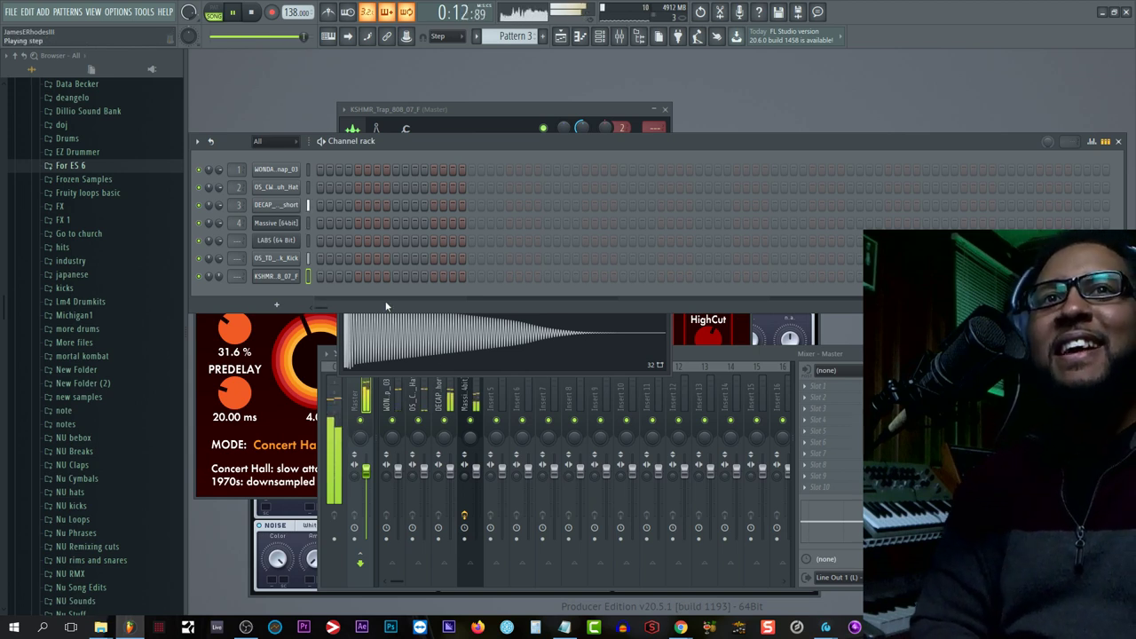
{"action": "left_click", "coordinate": [507, 347]}
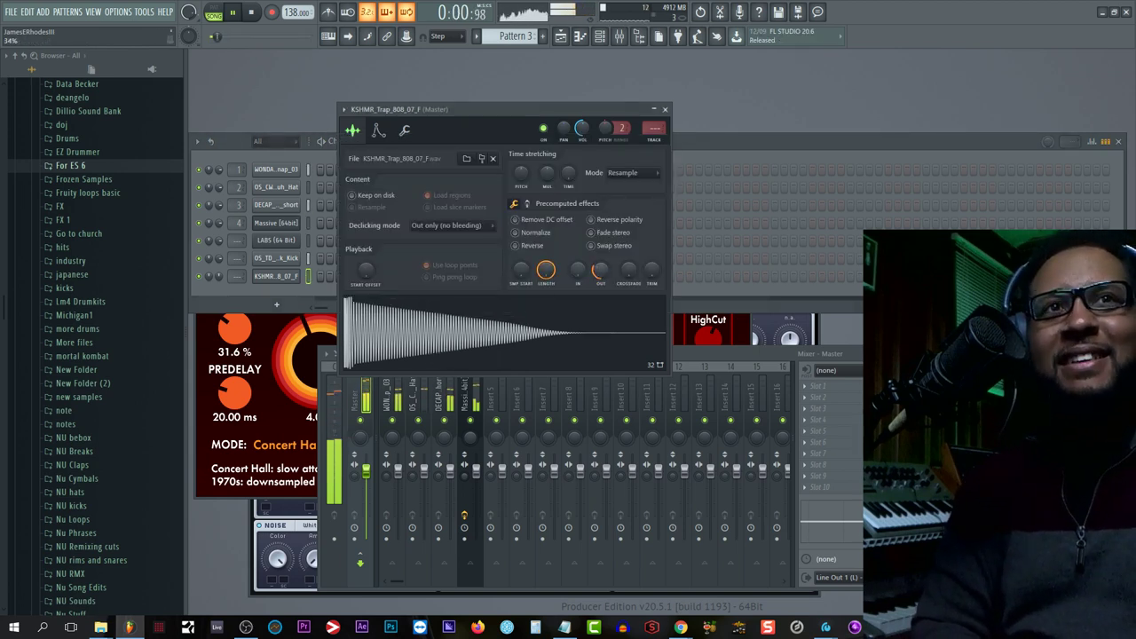
{"action": "left_click", "coordinate": [665, 110]}
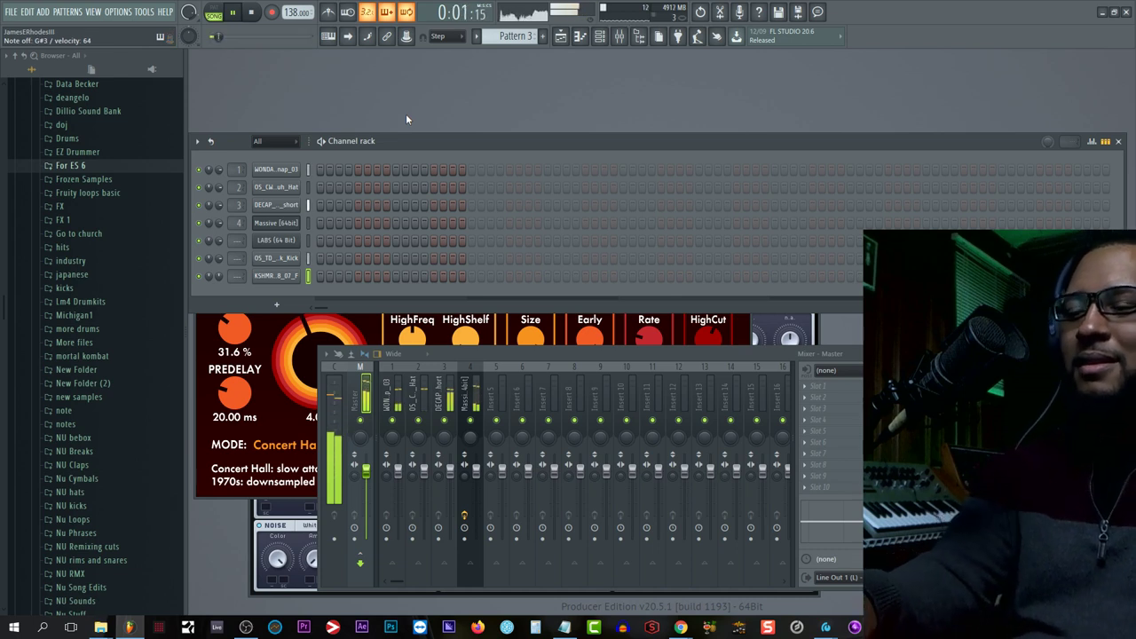
Step: Restart the song, record the 808 bass line into Pattern 3 and switch to Pattern 1
{"action": "left_click", "coordinate": [251, 12]}
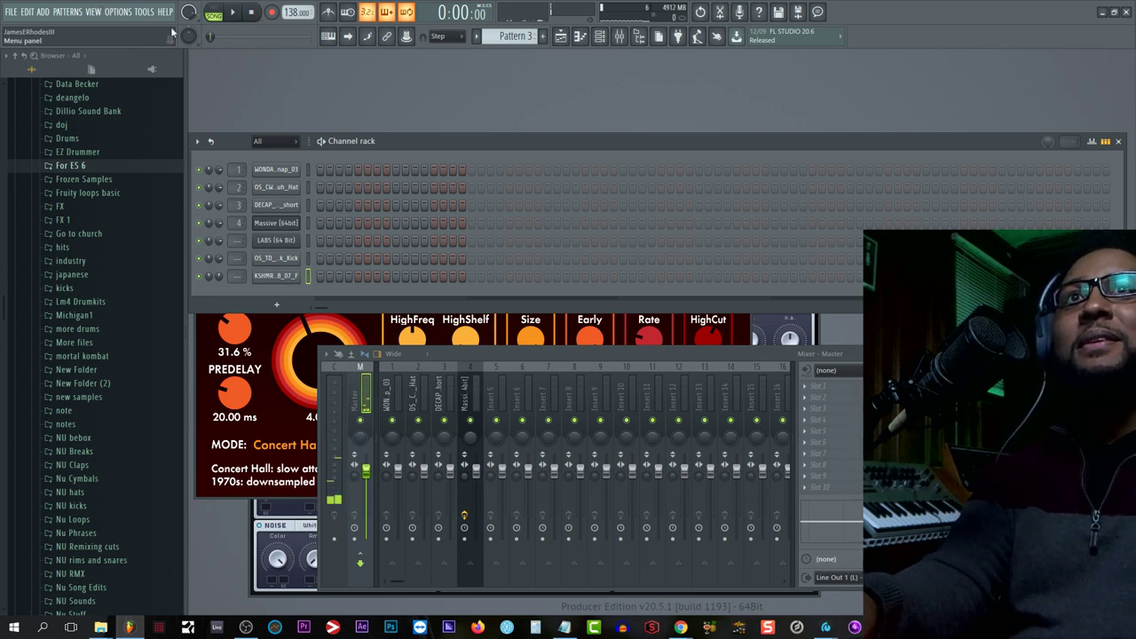
{"action": "left_click", "coordinate": [234, 12]}
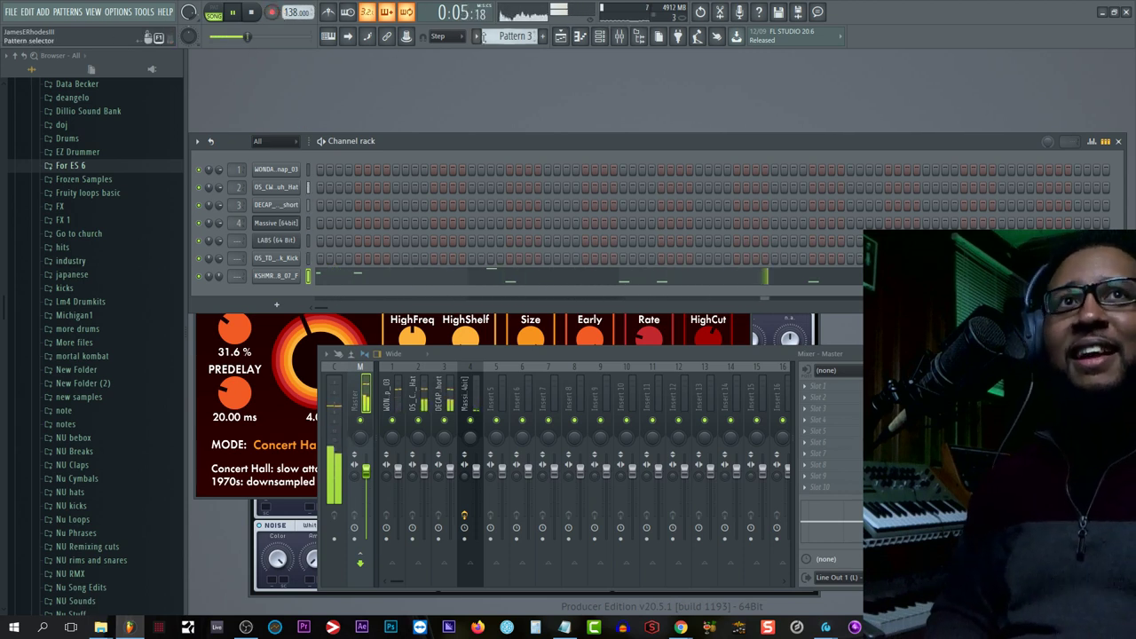
{"action": "scroll", "coordinate": [491, 43], "scroll_direction": "up", "scroll_amount": 2}
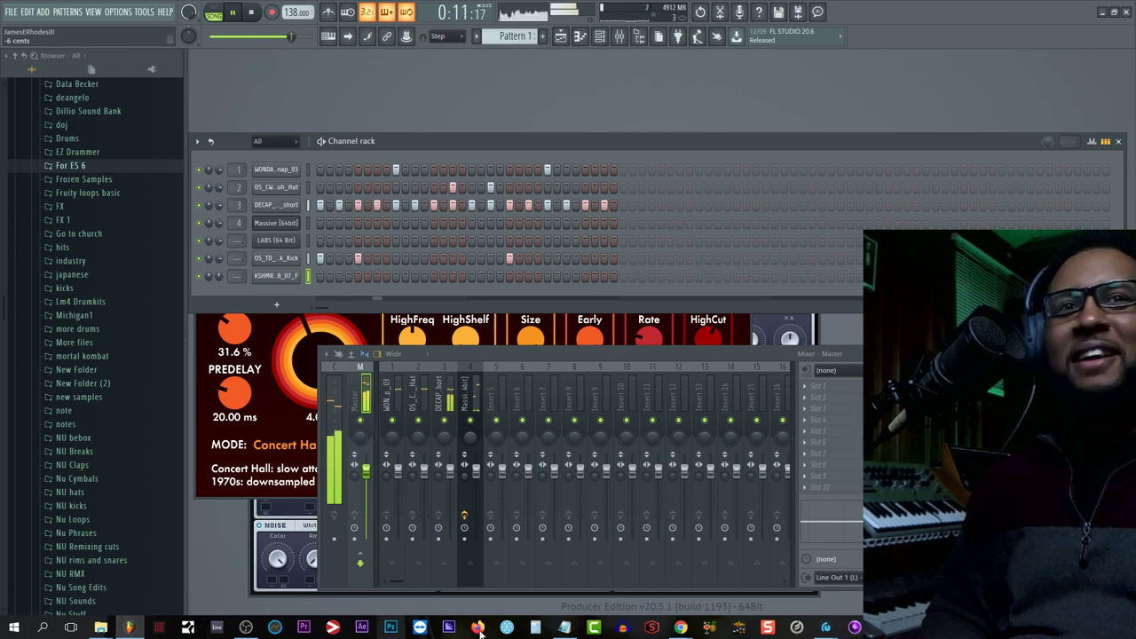
Step: Read the lyrics in Notepad while the beat plays, return to FL Studio and stop playback
{"action": "left_click", "coordinate": [559, 628]}
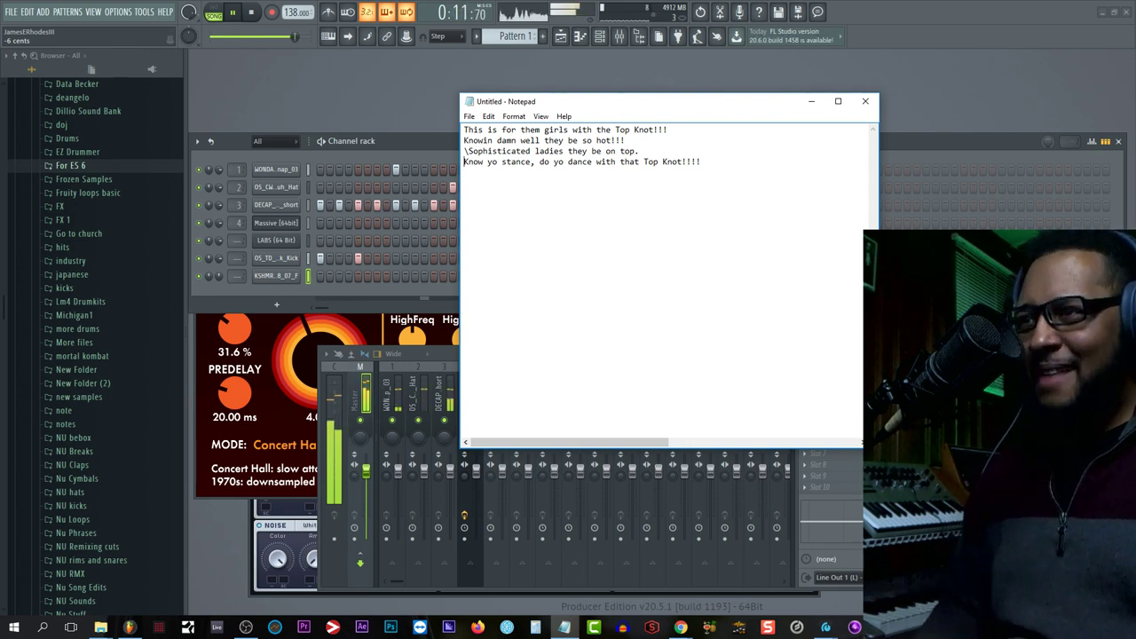
{"action": "left_click", "coordinate": [207, 283]}
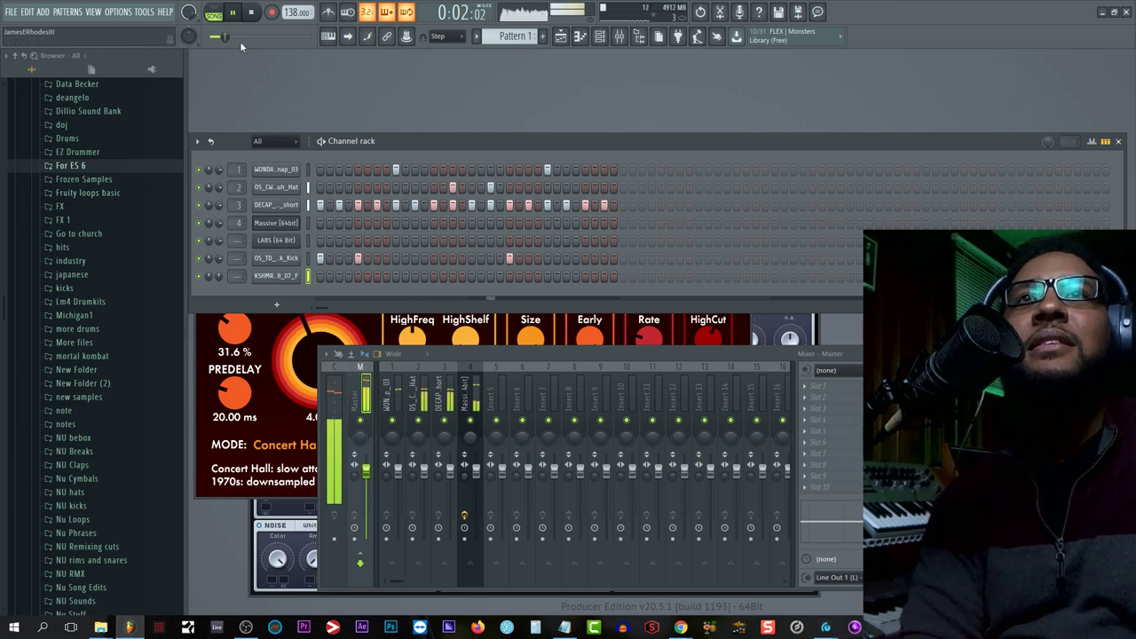
{"action": "left_click", "coordinate": [254, 12]}
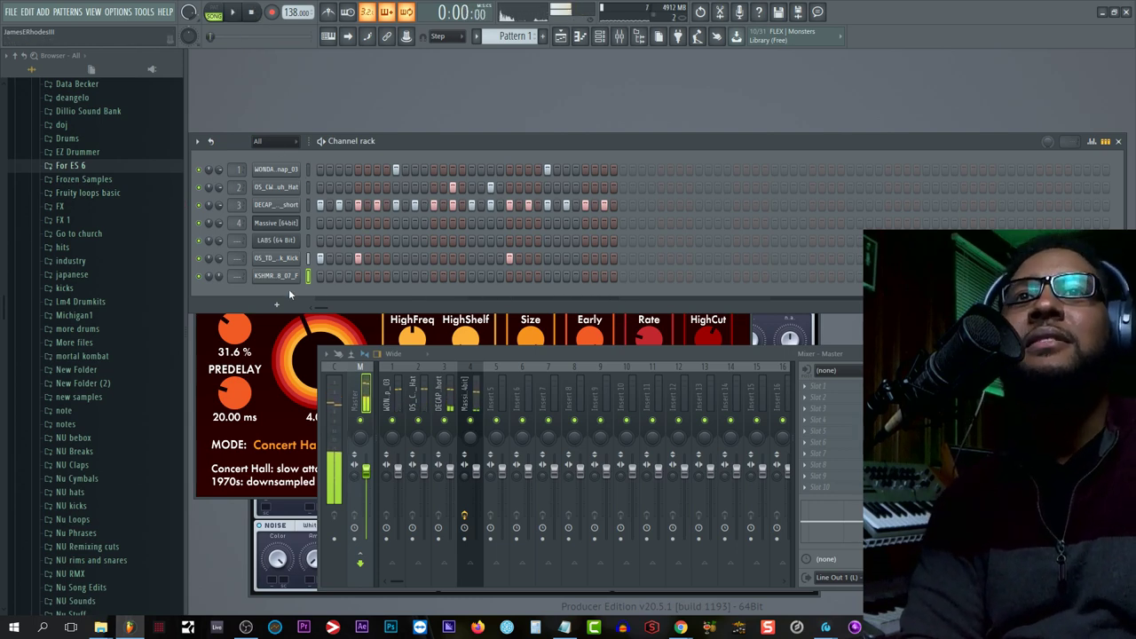
Step: Add a second Massive [64bit] channel and load the SEQ Love Scene sound from the Khemikals folder into it
{"action": "left_click", "coordinate": [277, 304]}
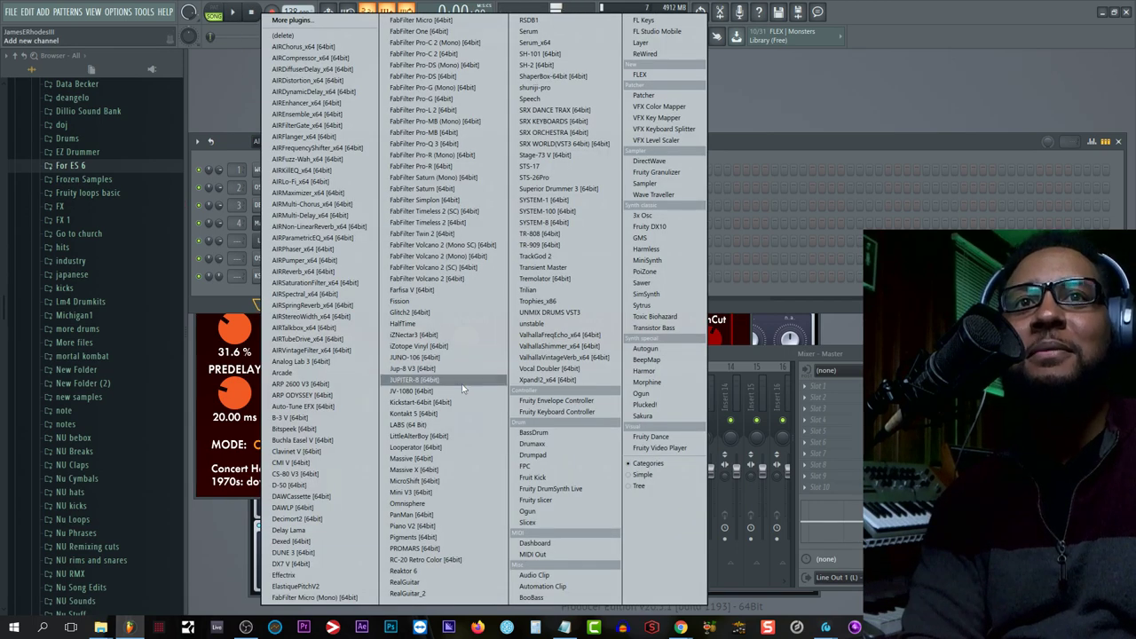
{"action": "left_click", "coordinate": [476, 460]}
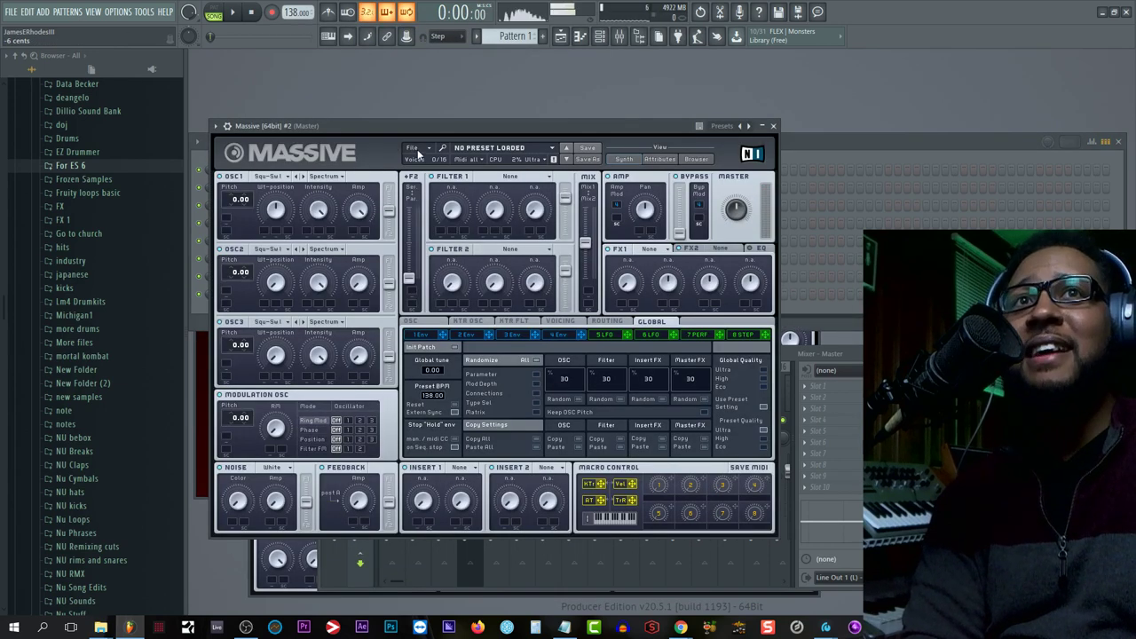
{"action": "left_click", "coordinate": [415, 148]}
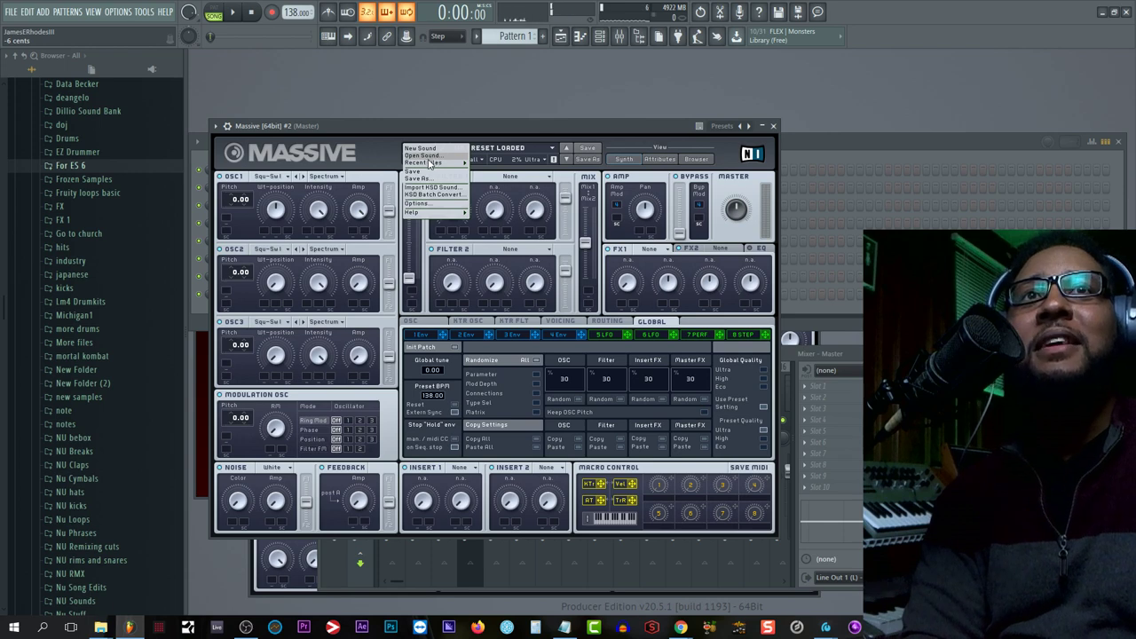
{"action": "left_click", "coordinate": [424, 155]}
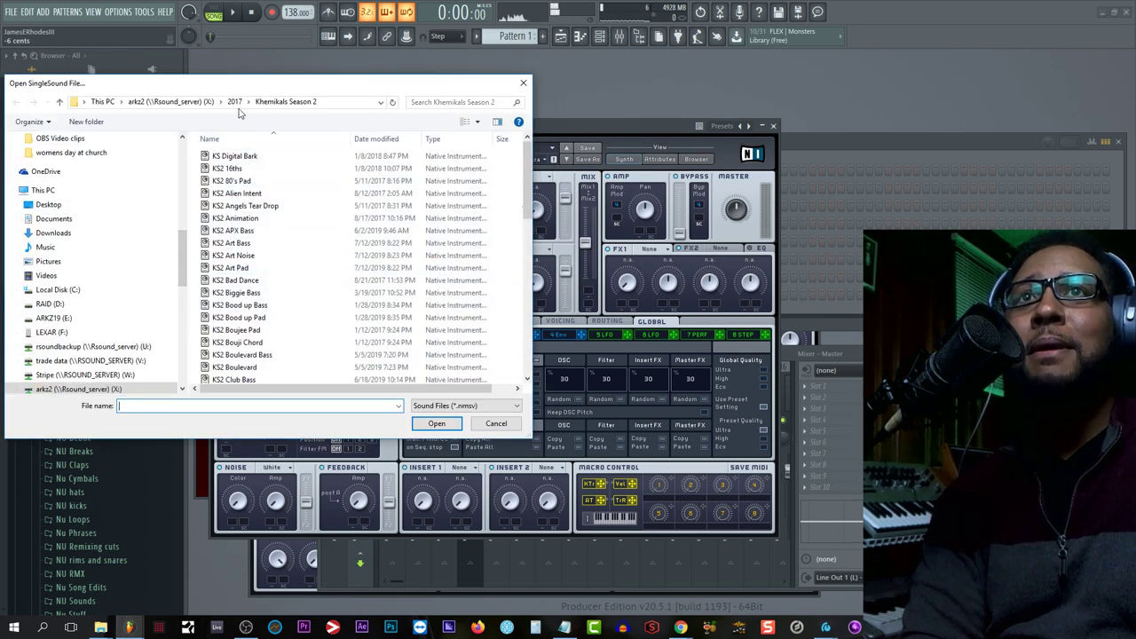
{"action": "scroll", "coordinate": [76, 206], "scroll_direction": "up", "scroll_amount": 10}
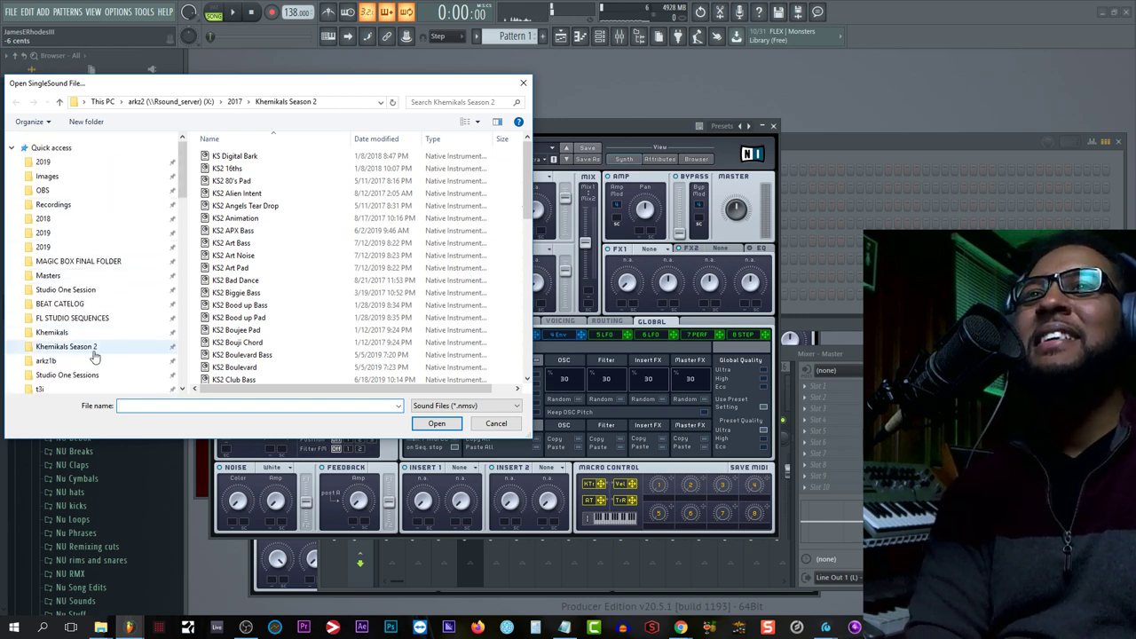
{"action": "left_click", "coordinate": [64, 333]}
{"action": "scroll", "coordinate": [258, 355], "scroll_direction": "down", "scroll_amount": 5}
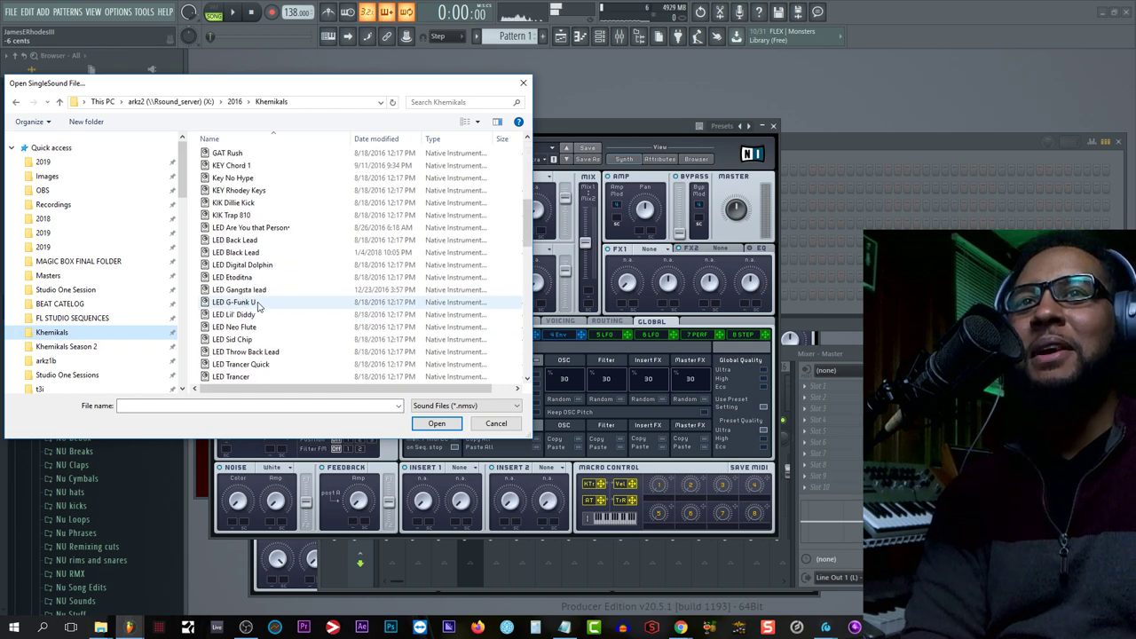
{"action": "scroll", "coordinate": [258, 306], "scroll_direction": "down", "scroll_amount": 4}
{"action": "scroll", "coordinate": [261, 303], "scroll_direction": "up", "scroll_amount": 7}
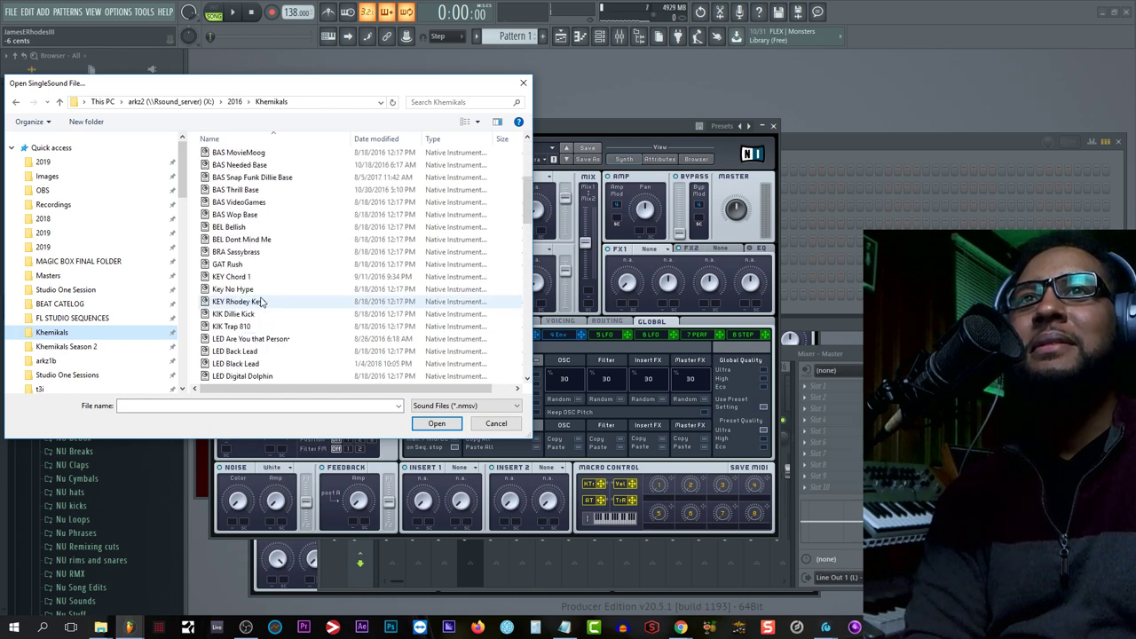
{"action": "scroll", "coordinate": [262, 302], "scroll_direction": "down", "scroll_amount": 10}
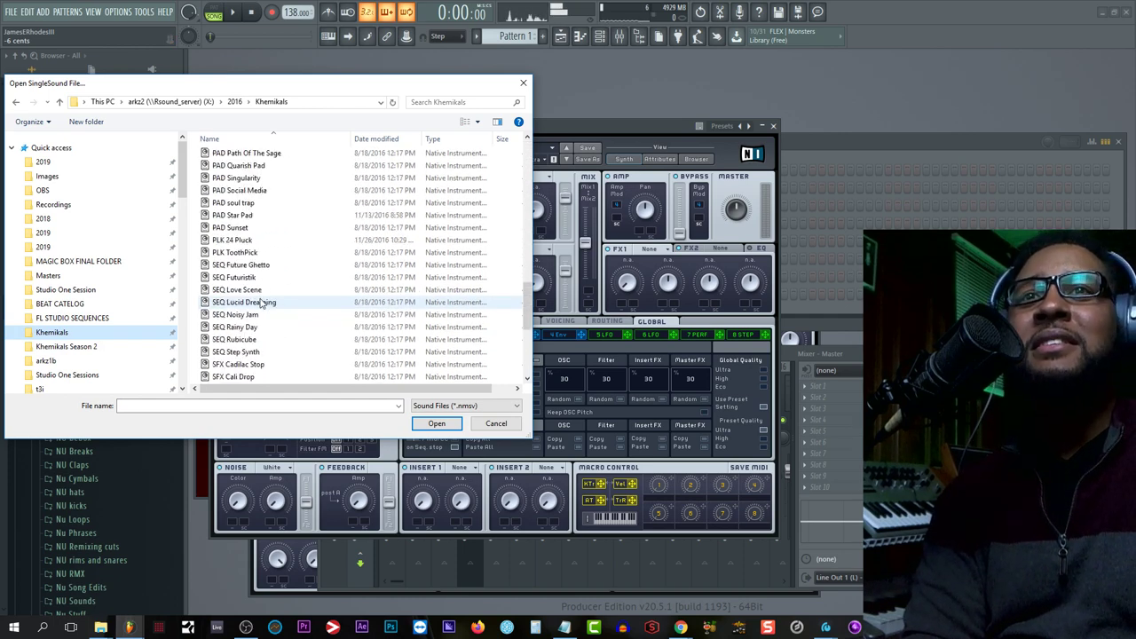
{"action": "double_click", "coordinate": [264, 290]}
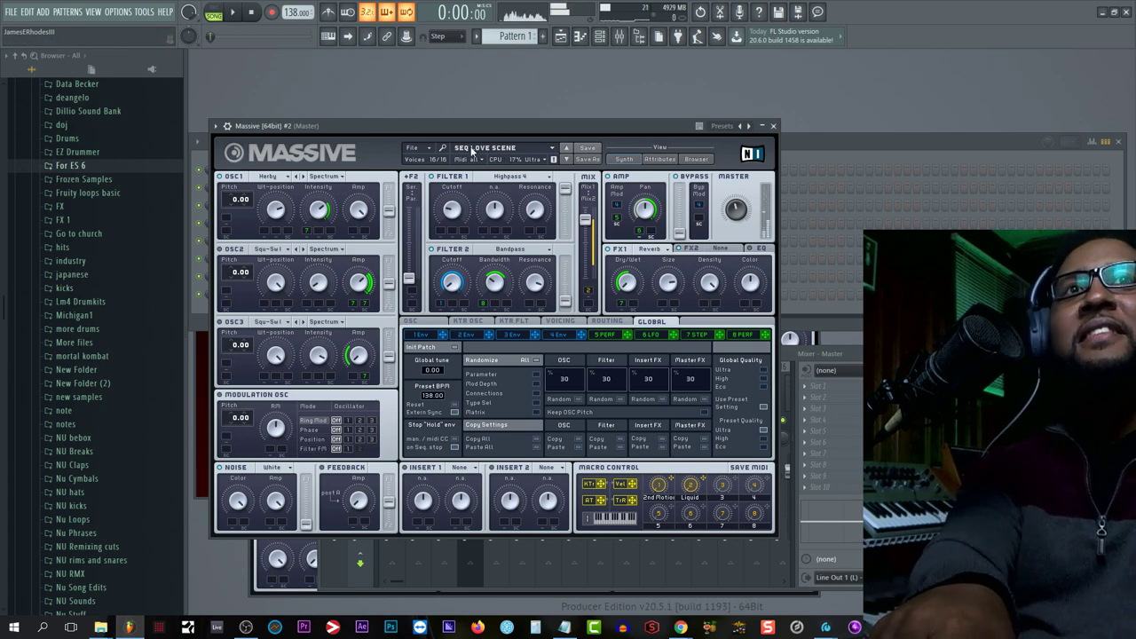
Step: Record a part with the second Massive into Pattern 4 and adjust its channel volume
{"action": "left_click_drag", "start_coordinate": [477, 128], "coordinate": [729, 186]}
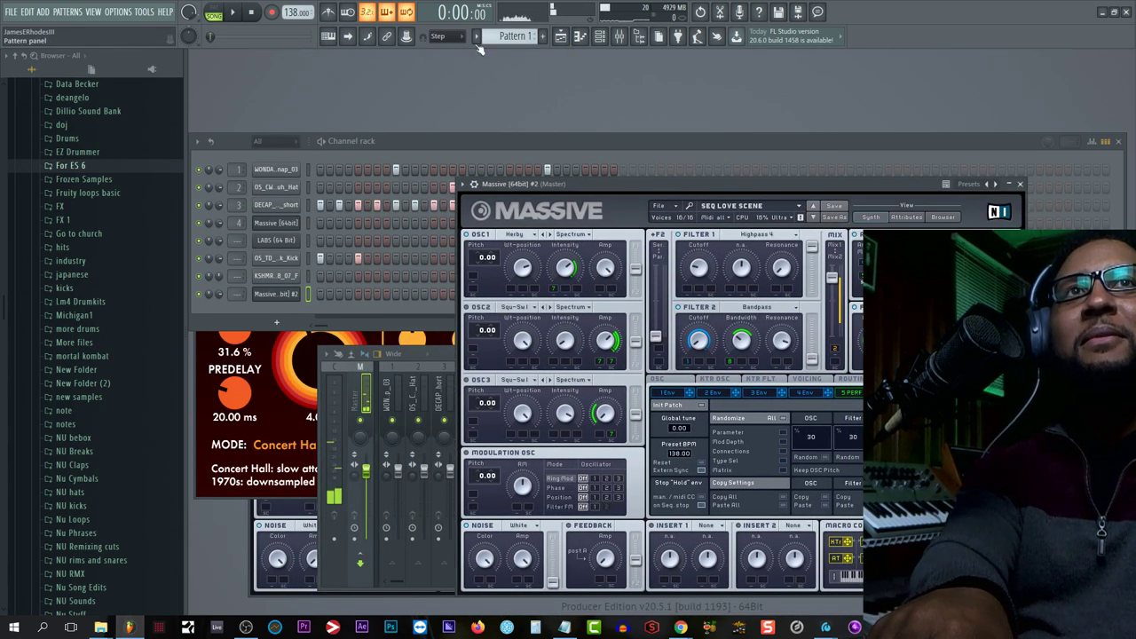
{"action": "scroll", "coordinate": [479, 43], "scroll_direction": "down", "scroll_amount": 3}
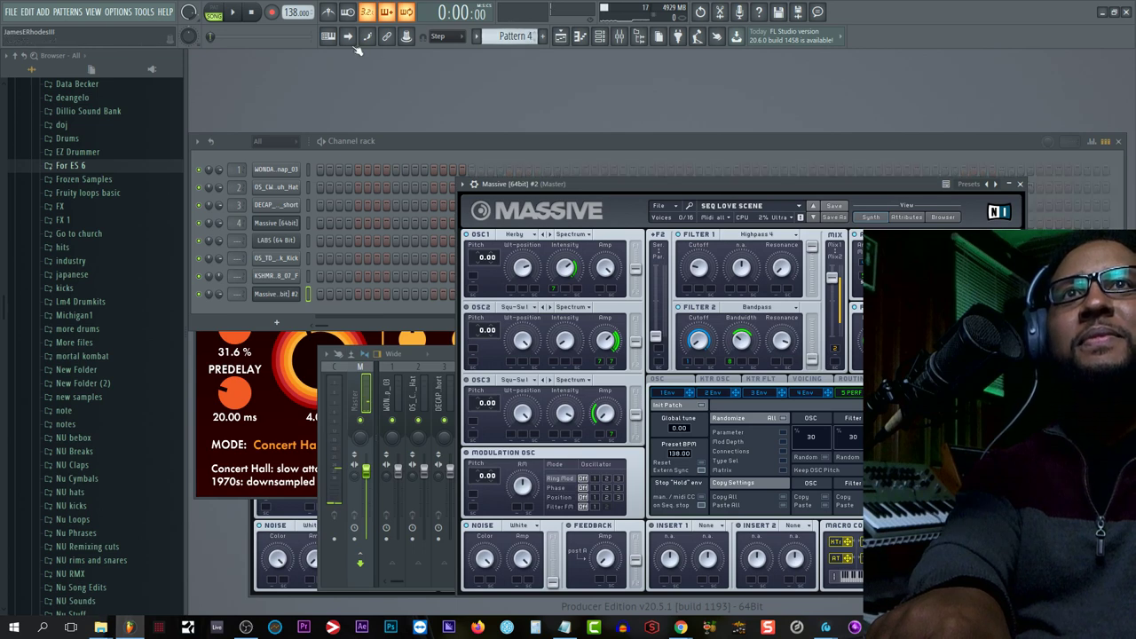
{"action": "key", "text": "space"}
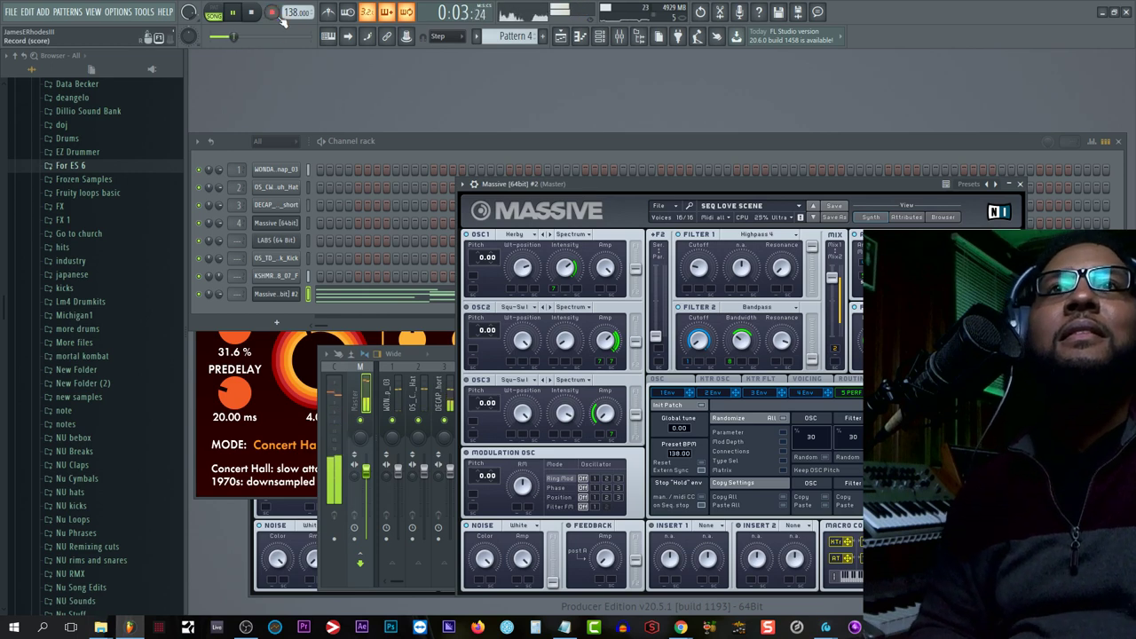
{"action": "left_click", "coordinate": [219, 294]}
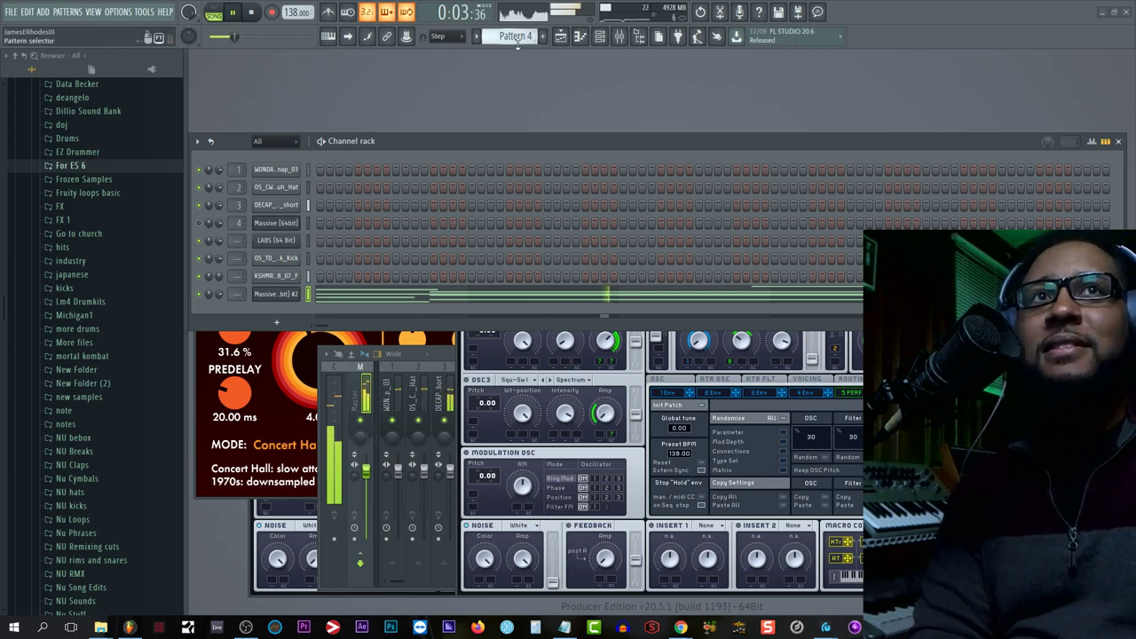
Step: Switch to Pattern 1, collapse the Samples and ARK 3 Samples folders and open the Aquarium sample folder
{"action": "scroll", "coordinate": [515, 36], "scroll_direction": "up", "scroll_amount": 3}
{"action": "scroll", "coordinate": [142, 268], "scroll_direction": "up", "scroll_amount": 6}
{"action": "scroll", "coordinate": [141, 261], "scroll_direction": "up", "scroll_amount": 3}
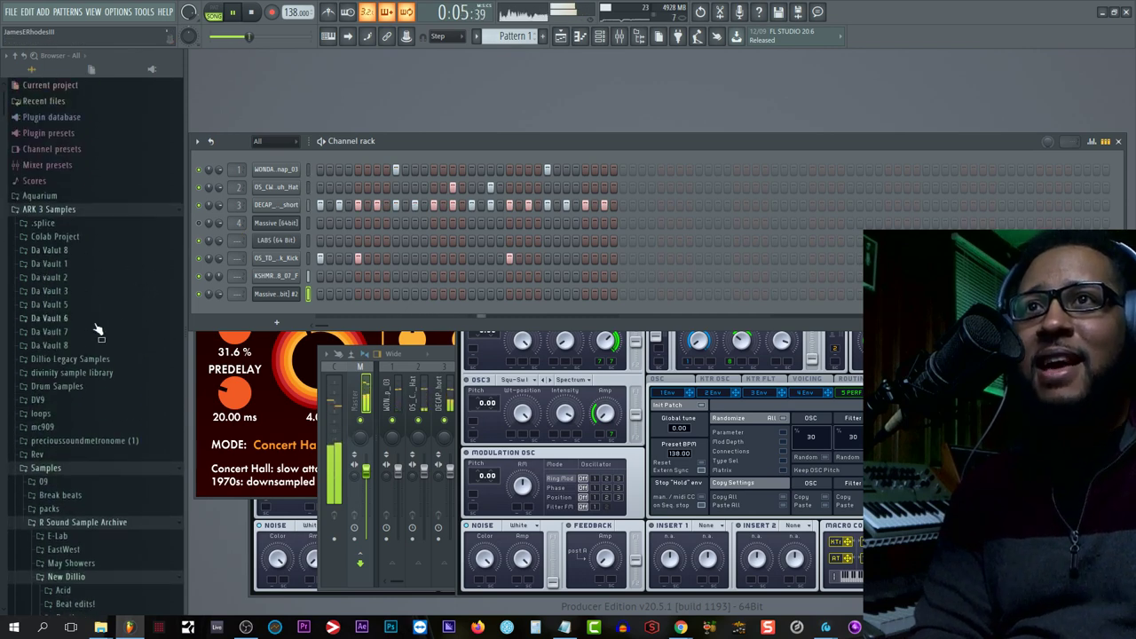
{"action": "left_click", "coordinate": [69, 468]}
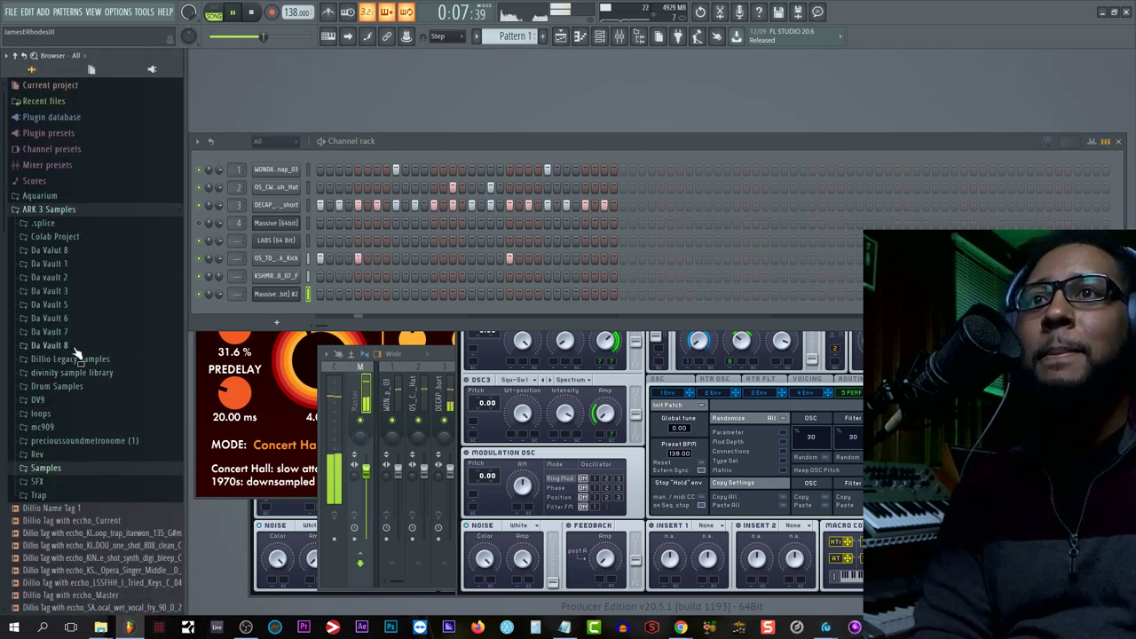
{"action": "left_click", "coordinate": [54, 208]}
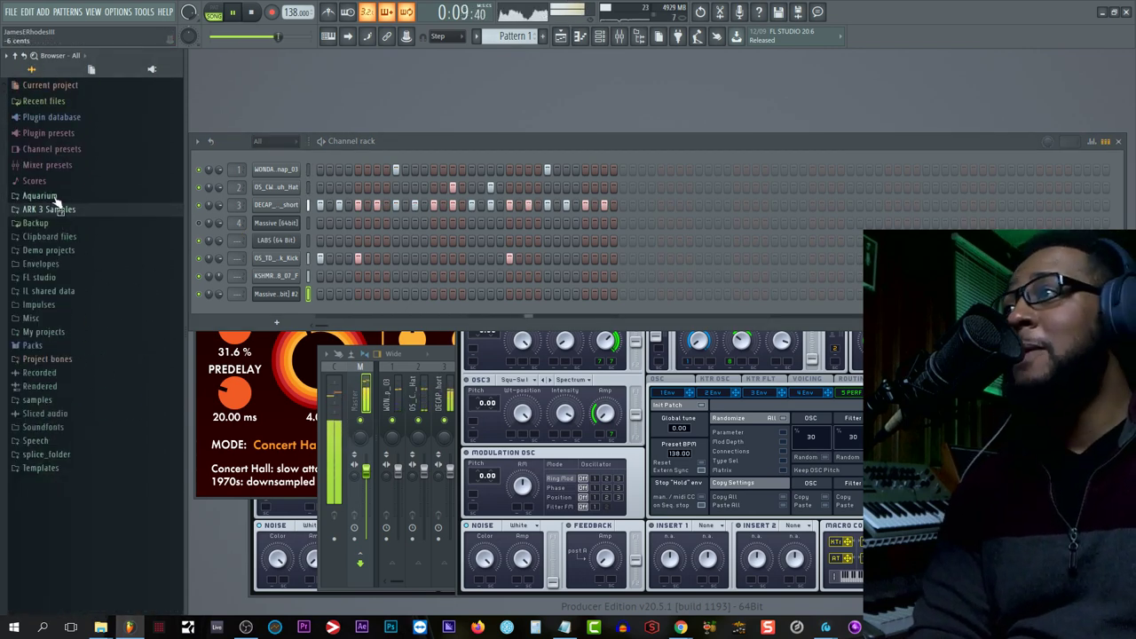
{"action": "left_click", "coordinate": [41, 196]}
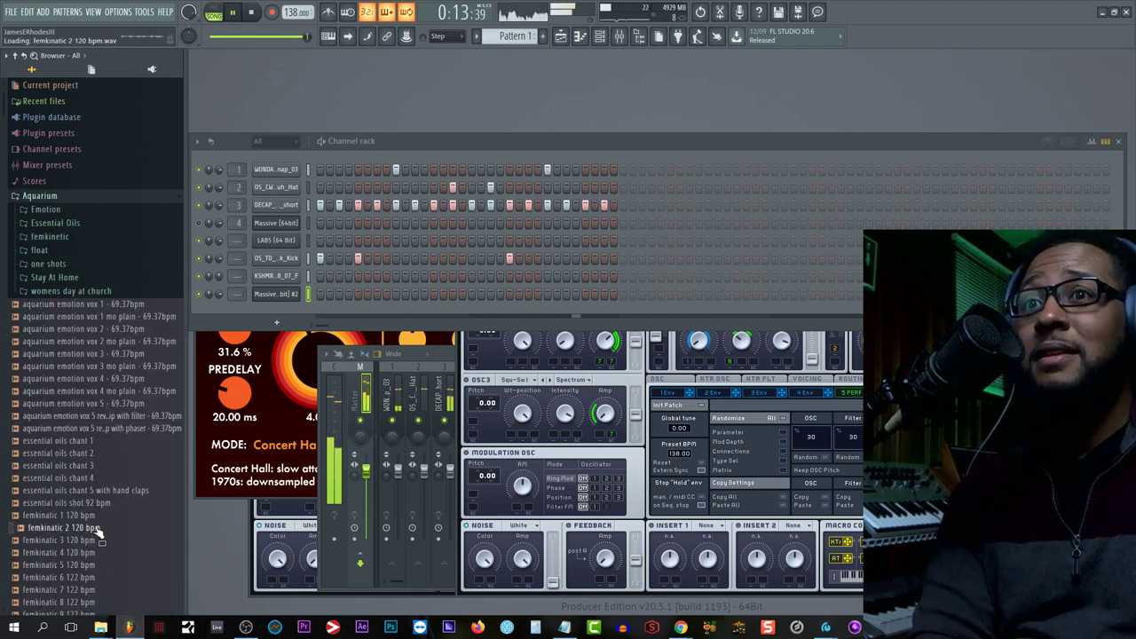
Step: Audition the femkinatic 122 bpm vocal samples from 12 down to 6 against the playing beat
{"action": "scroll", "coordinate": [106, 581], "scroll_direction": "down", "scroll_amount": 3}
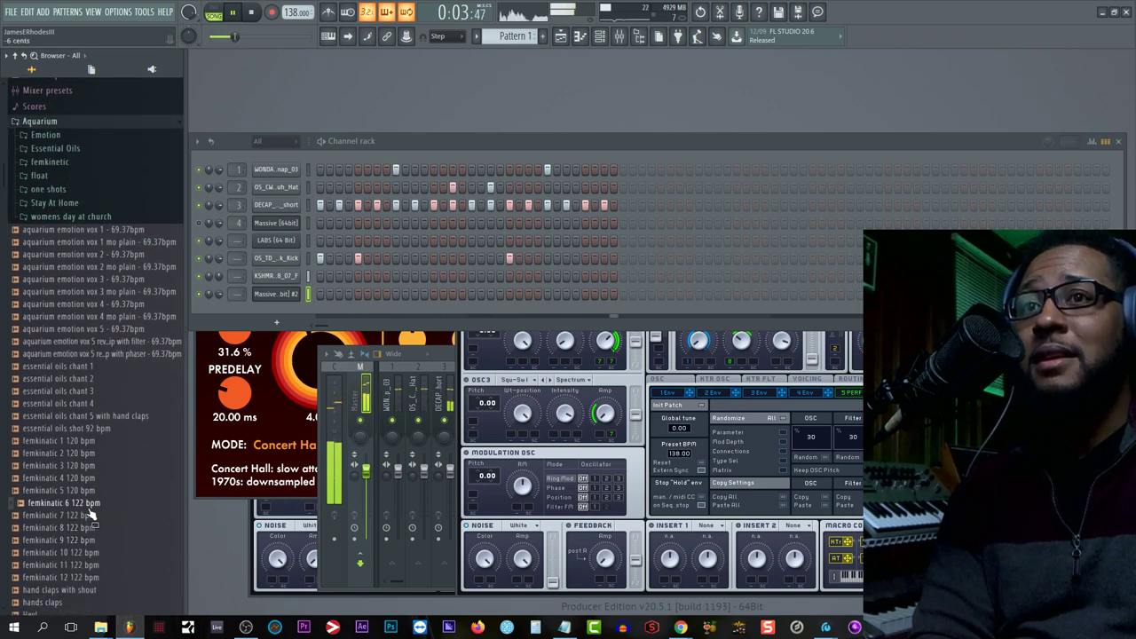
{"action": "left_click", "coordinate": [89, 515]}
{"action": "left_click", "coordinate": [100, 578]}
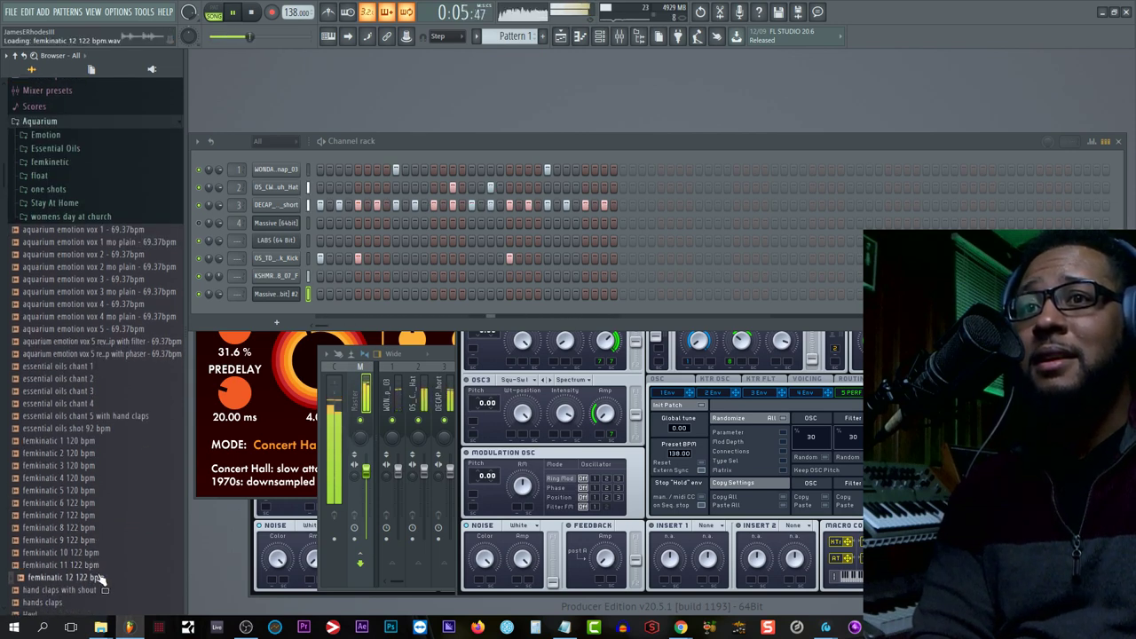
{"action": "left_click", "coordinate": [96, 565]}
{"action": "left_click", "coordinate": [98, 552]}
{"action": "left_click", "coordinate": [96, 540]}
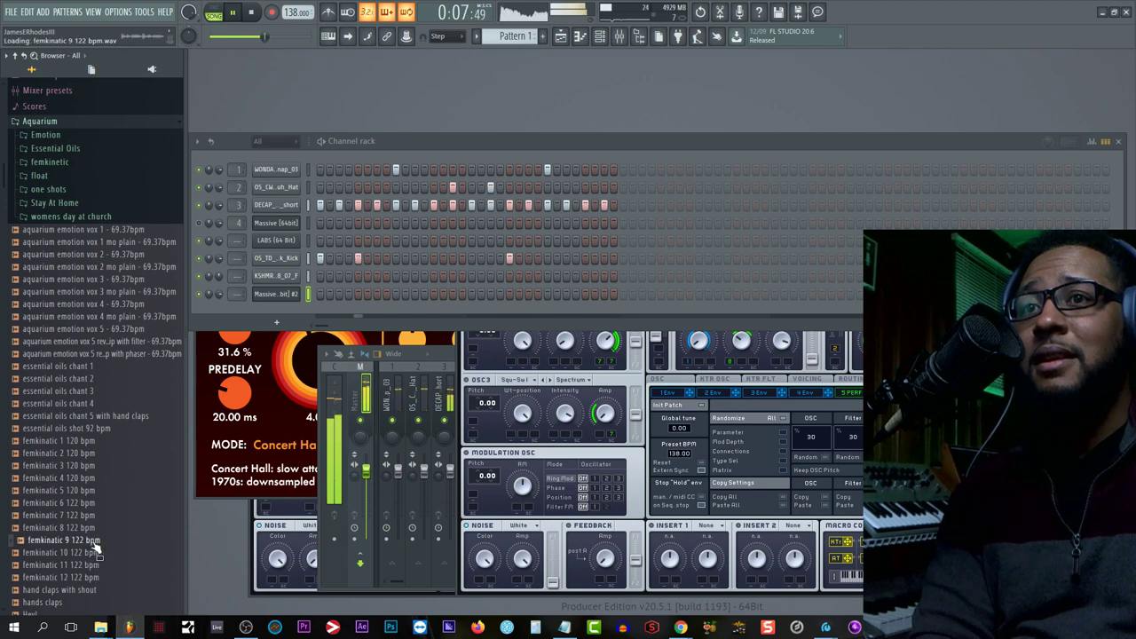
{"action": "left_click", "coordinate": [96, 527]}
{"action": "left_click", "coordinate": [96, 515]}
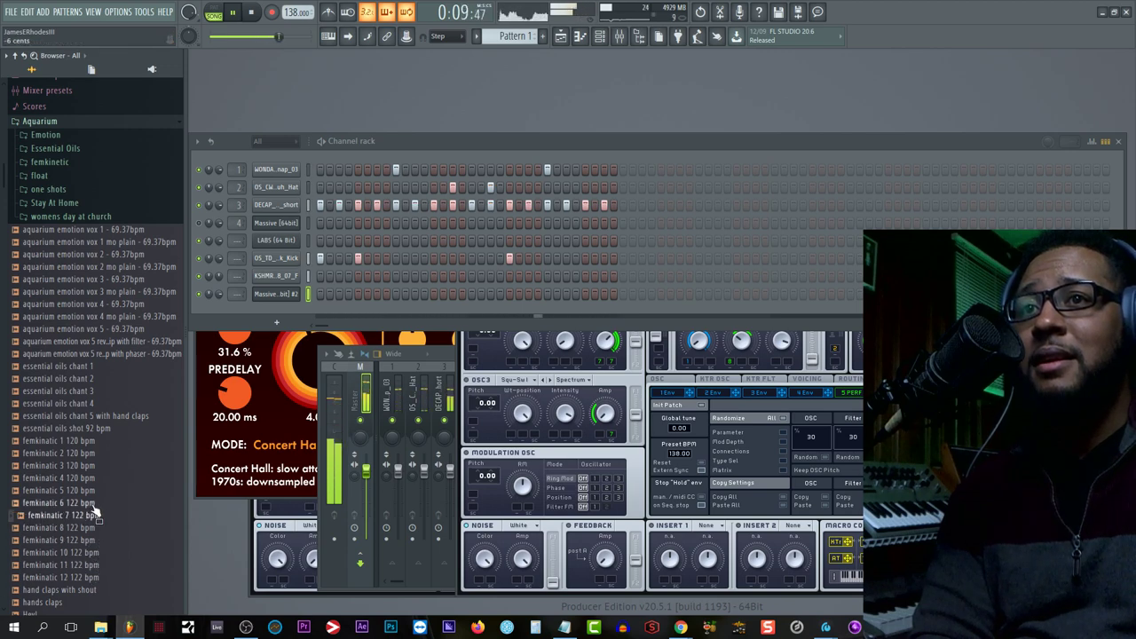
{"action": "left_click", "coordinate": [95, 504]}
Step: Add femkinatic 6 122 bpm as a new channel and time-stretch it to 2 bars in Stretch mode
{"action": "left_click_drag", "start_coordinate": [92, 504], "coordinate": [307, 315]}
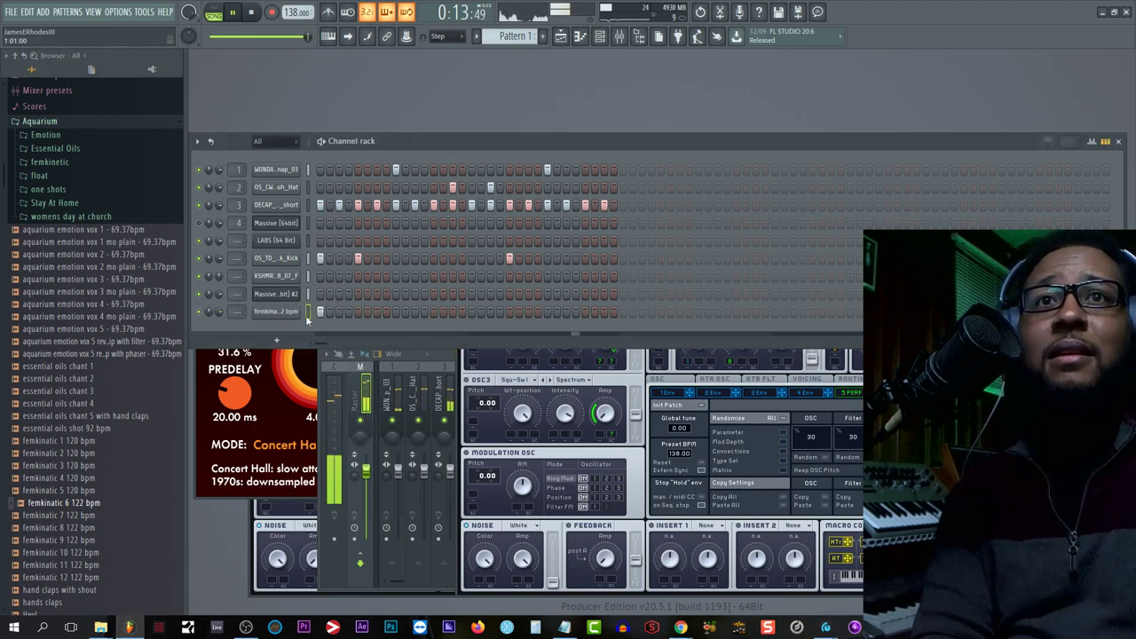
{"action": "left_click", "coordinate": [293, 313]}
{"action": "right_click", "coordinate": [458, 204]}
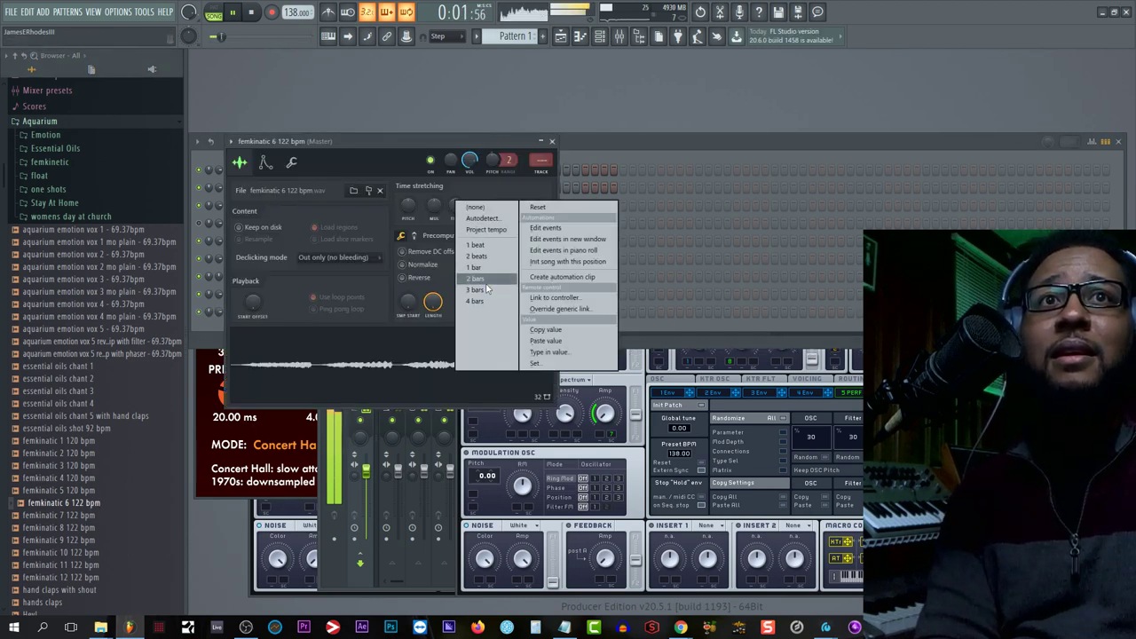
{"action": "left_click", "coordinate": [486, 283]}
{"action": "right_click", "coordinate": [456, 217]}
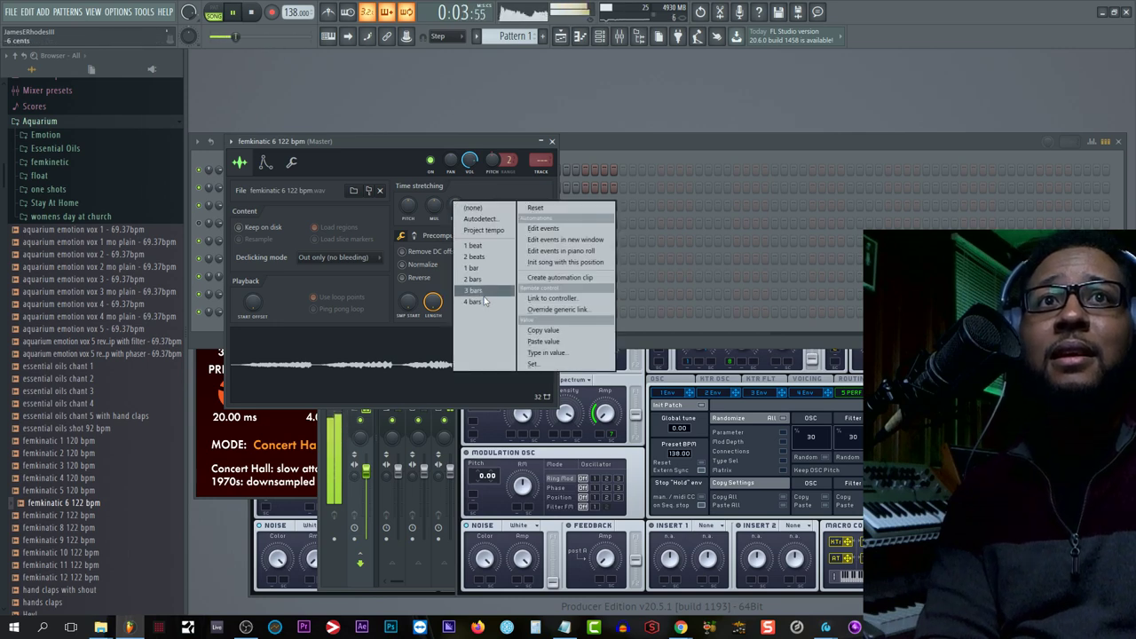
{"action": "left_click", "coordinate": [470, 284]}
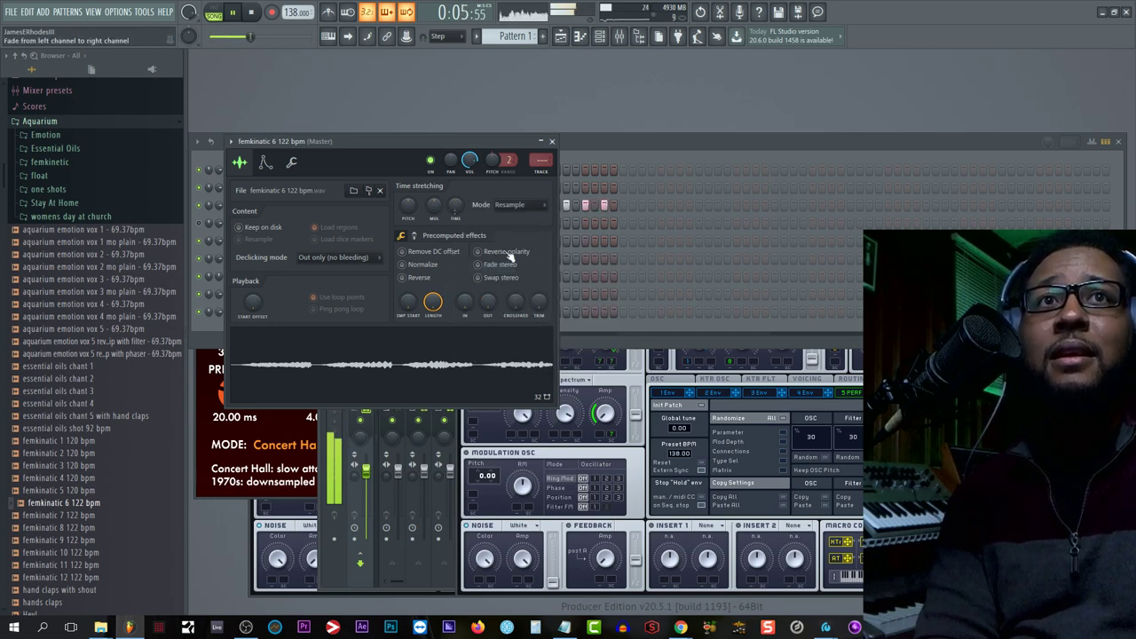
{"action": "left_click", "coordinate": [515, 205]}
{"action": "left_click", "coordinate": [515, 241]}
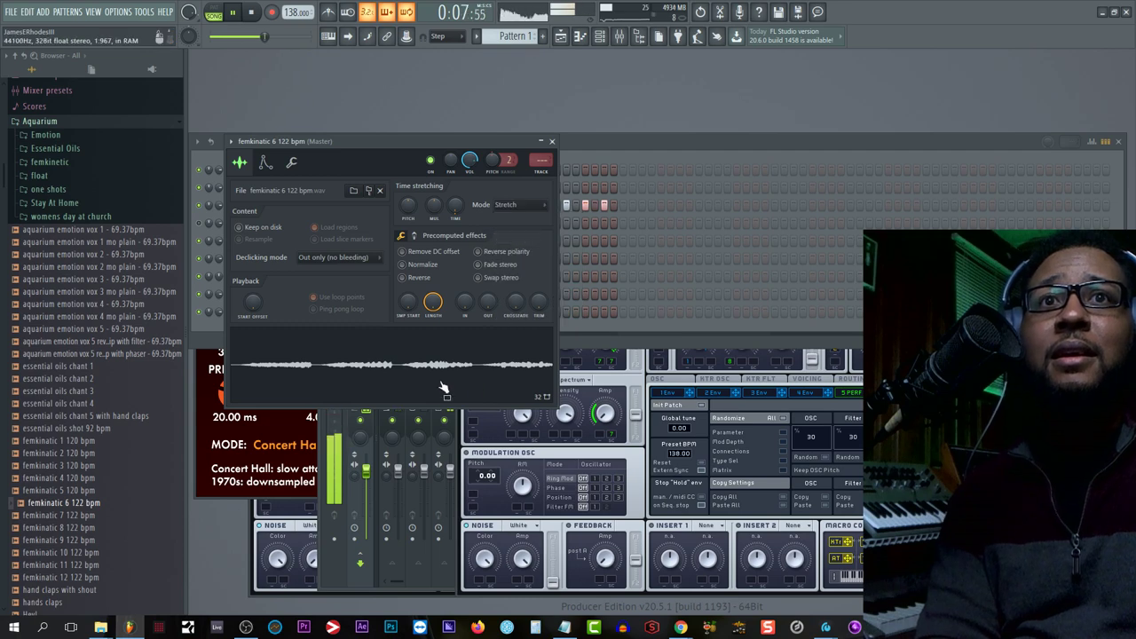
Step: Replace the new channel's sample with femkinatic 1 120 bpm and set its stretch time to 2 bars
{"action": "left_click", "coordinate": [215, 321]}
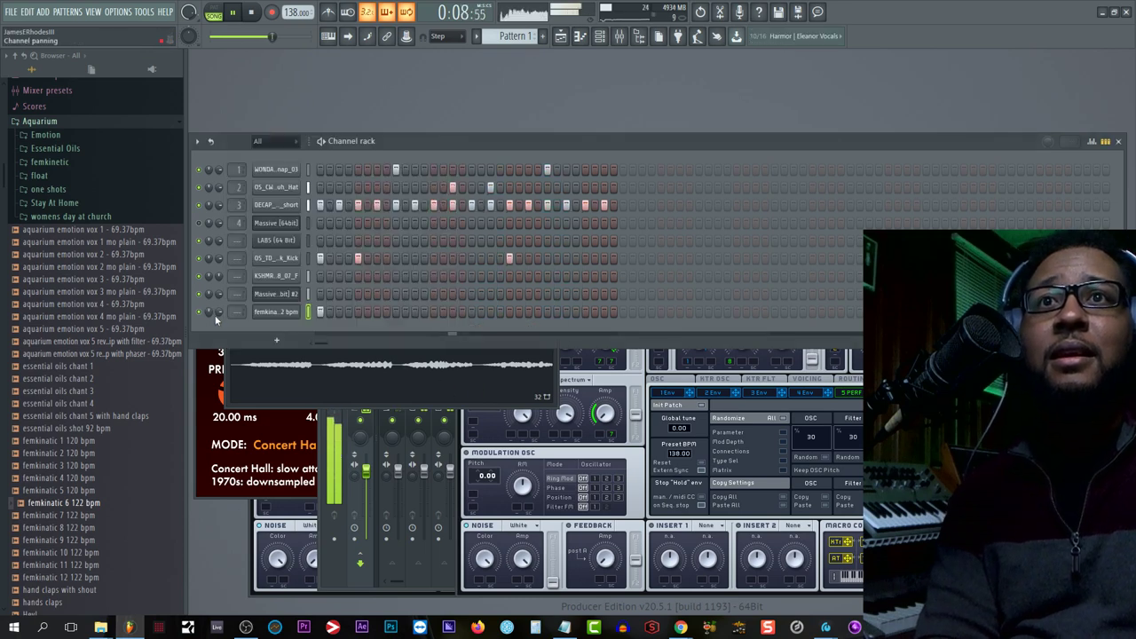
{"action": "left_click", "coordinate": [75, 441]}
{"action": "left_click_drag", "start_coordinate": [80, 455], "coordinate": [277, 312]}
{"action": "left_click", "coordinate": [277, 313]}
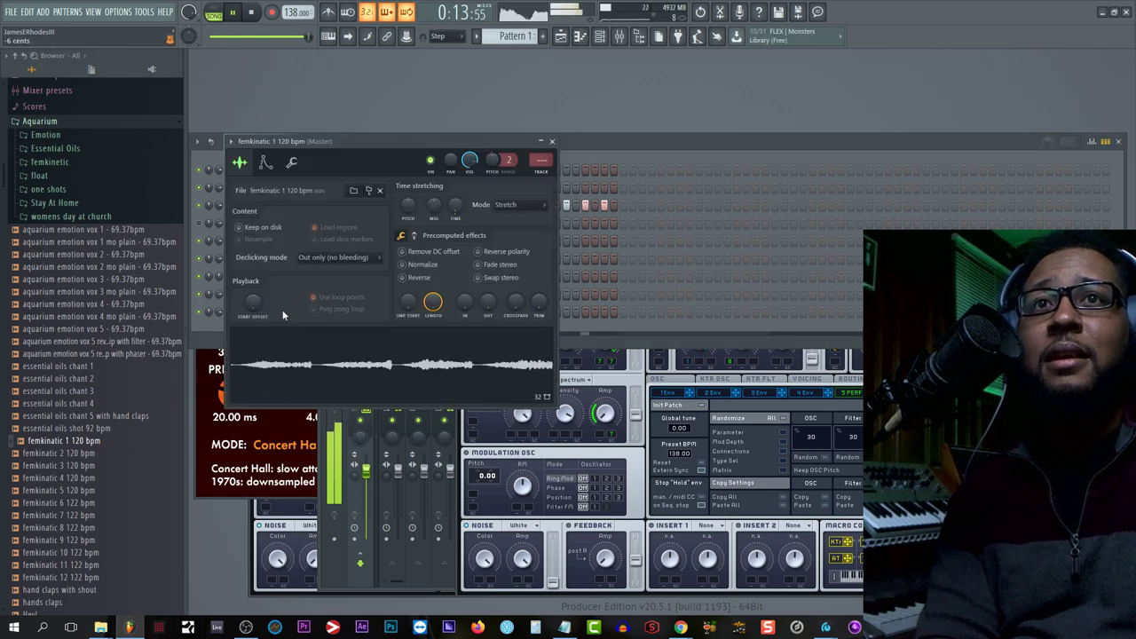
{"action": "right_click", "coordinate": [456, 206]}
{"action": "left_click", "coordinate": [490, 280]}
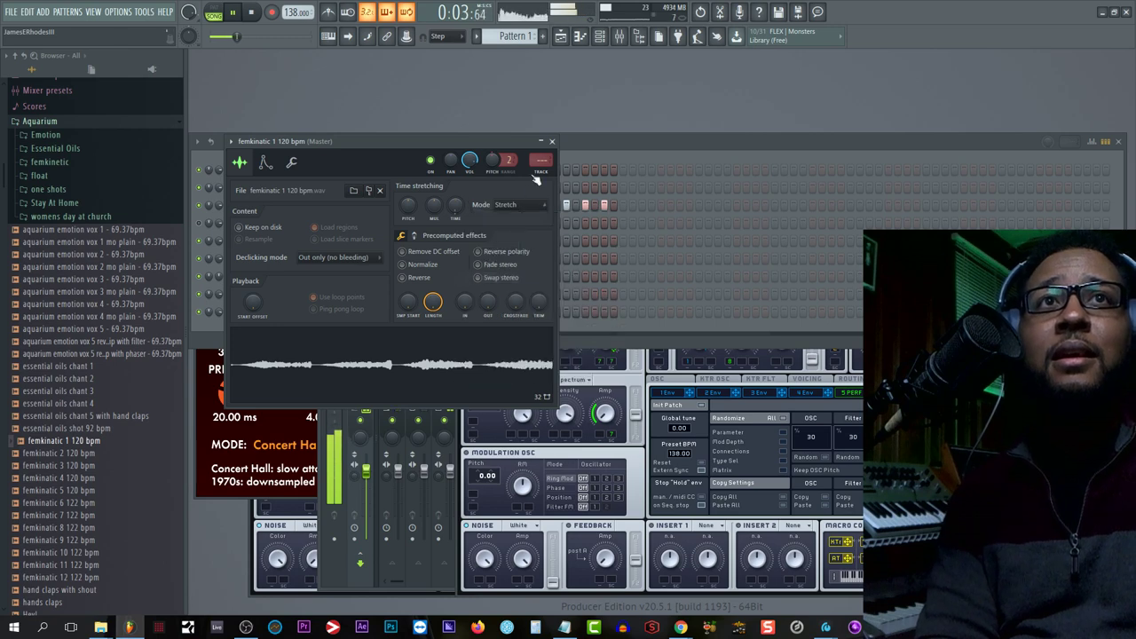
Step: Try the Resample stretching mode on the femkinatic 1 channel and return it to Stretch
{"action": "left_click", "coordinate": [528, 205]}
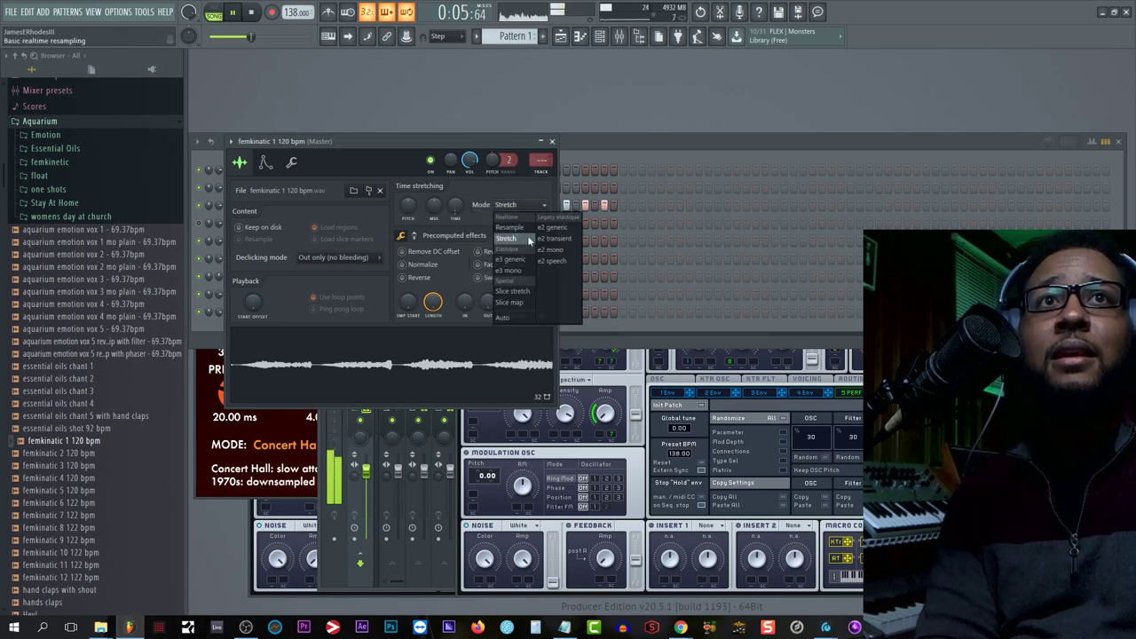
{"action": "left_click", "coordinate": [519, 229]}
{"action": "left_click", "coordinate": [265, 163]}
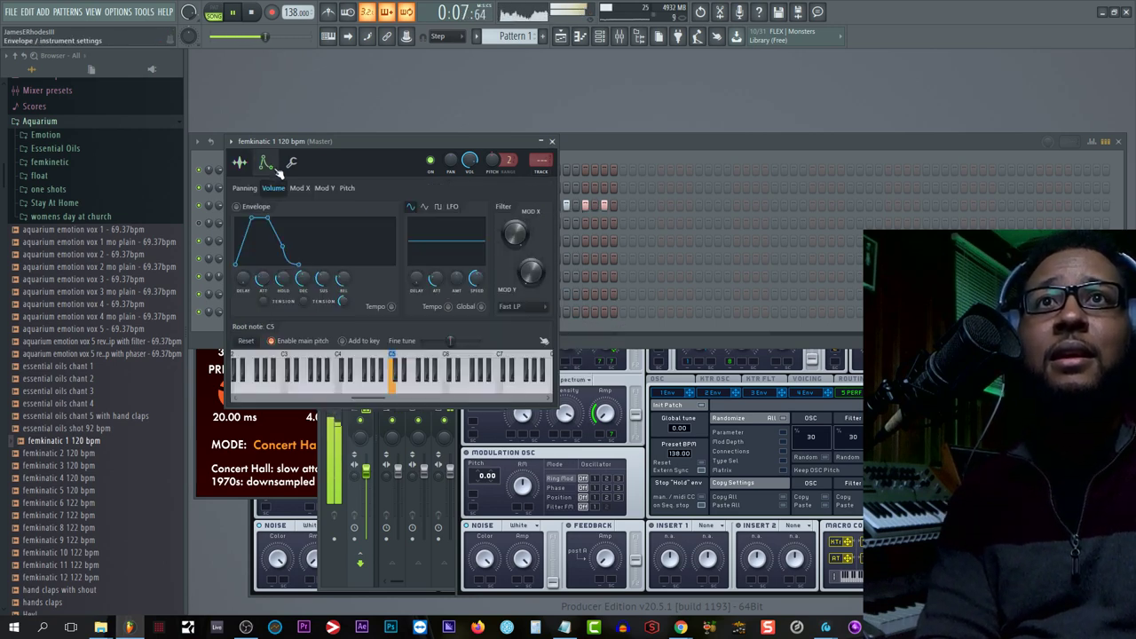
{"action": "left_click", "coordinate": [240, 164]}
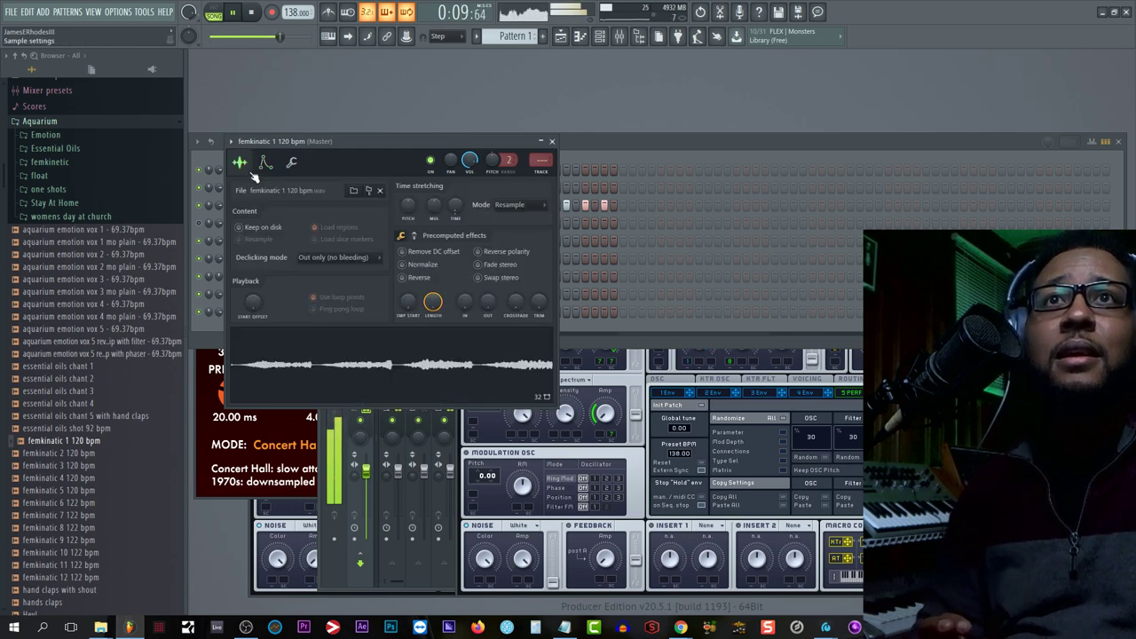
{"action": "left_click", "coordinate": [511, 204]}
{"action": "left_click", "coordinate": [513, 240]}
Step: Try the root notes F5, G5, D#5 and E5 on the femkinatic 1 channel
{"action": "left_click", "coordinate": [291, 162]}
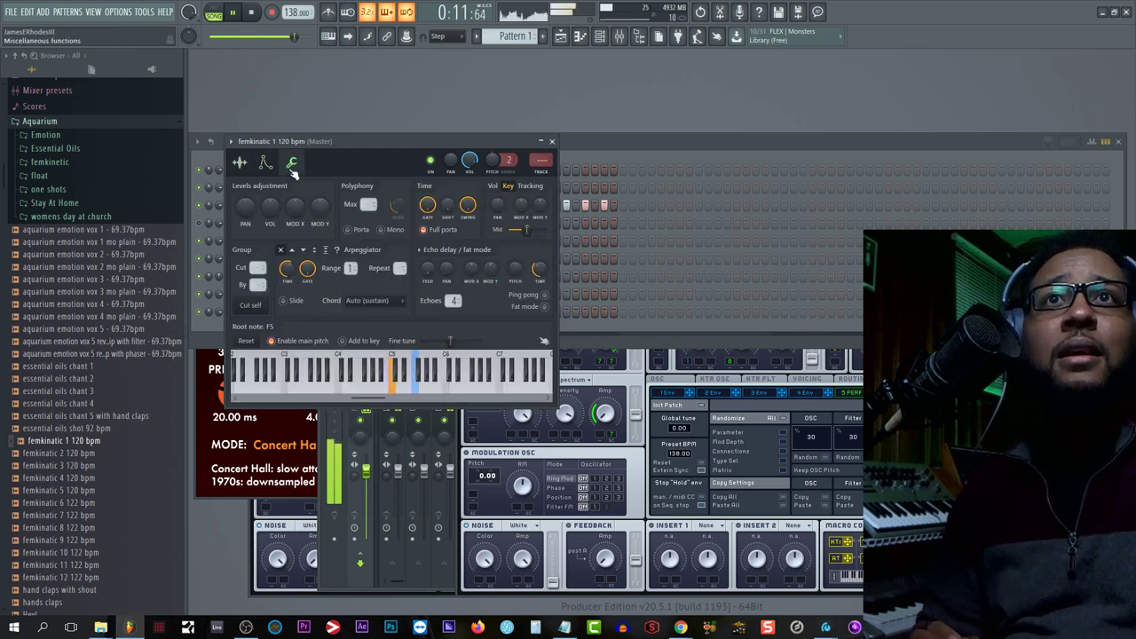
{"action": "right_click", "coordinate": [422, 388]}
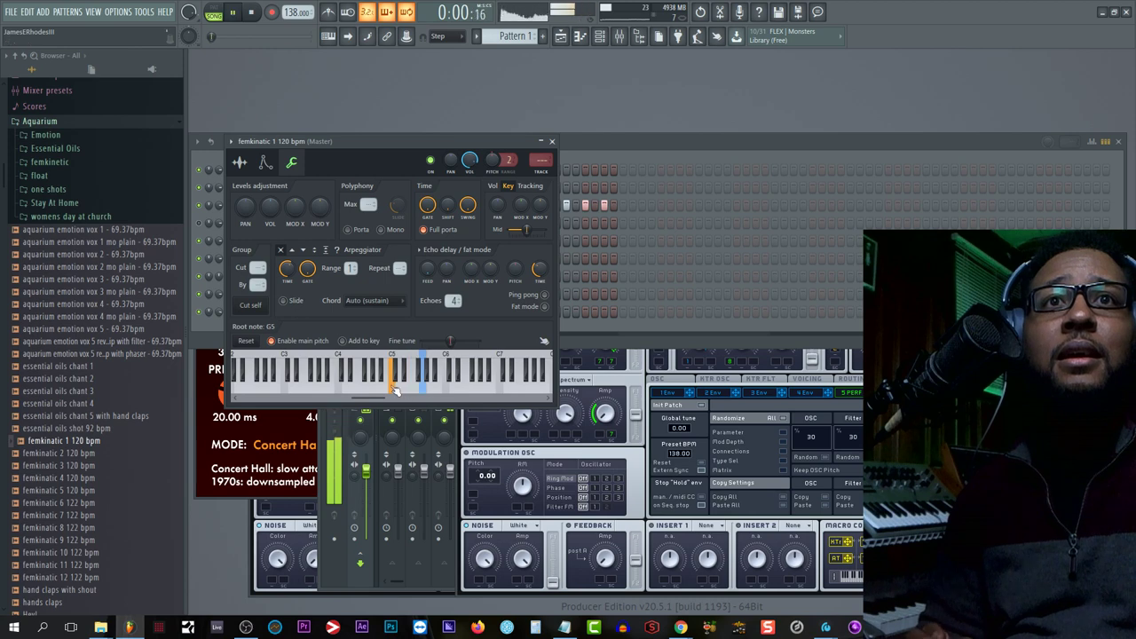
{"action": "right_click", "coordinate": [408, 380]}
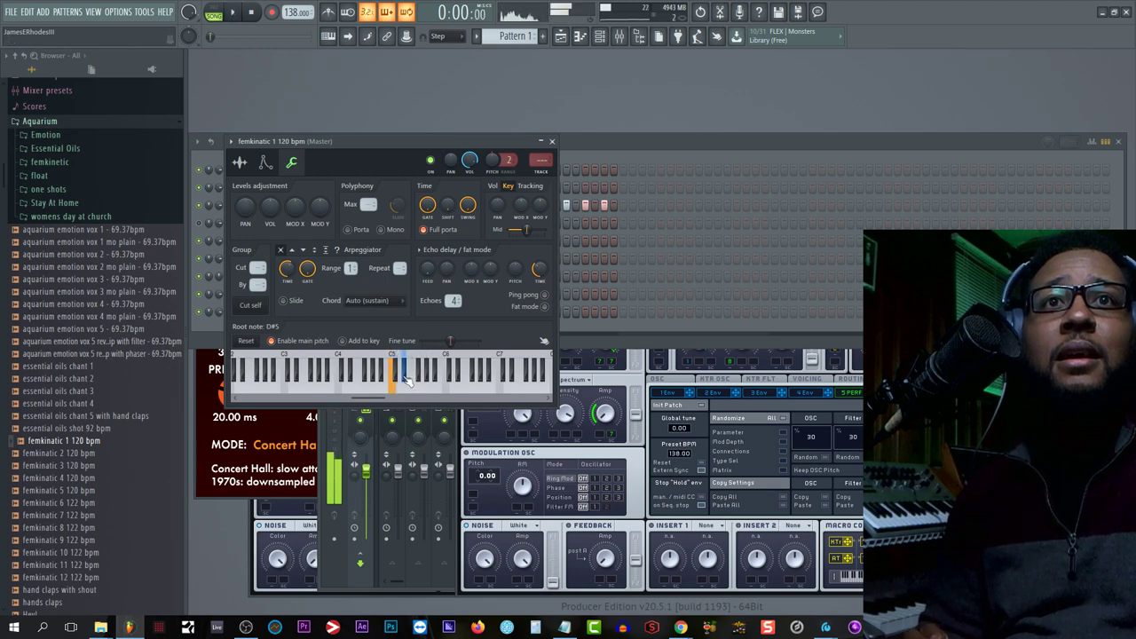
{"action": "right_click", "coordinate": [409, 391]}
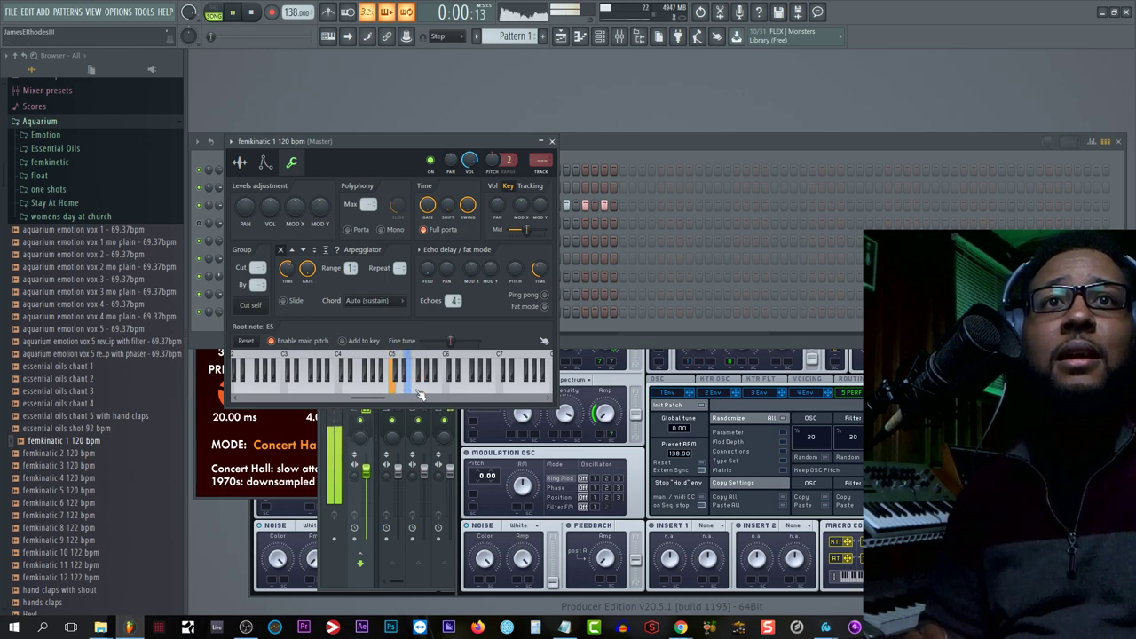
Step: Close the channel settings and trigger the femkinatic channel again on step 17 of Pattern 1
{"action": "left_click", "coordinate": [552, 141]}
{"action": "left_click", "coordinate": [471, 312]}
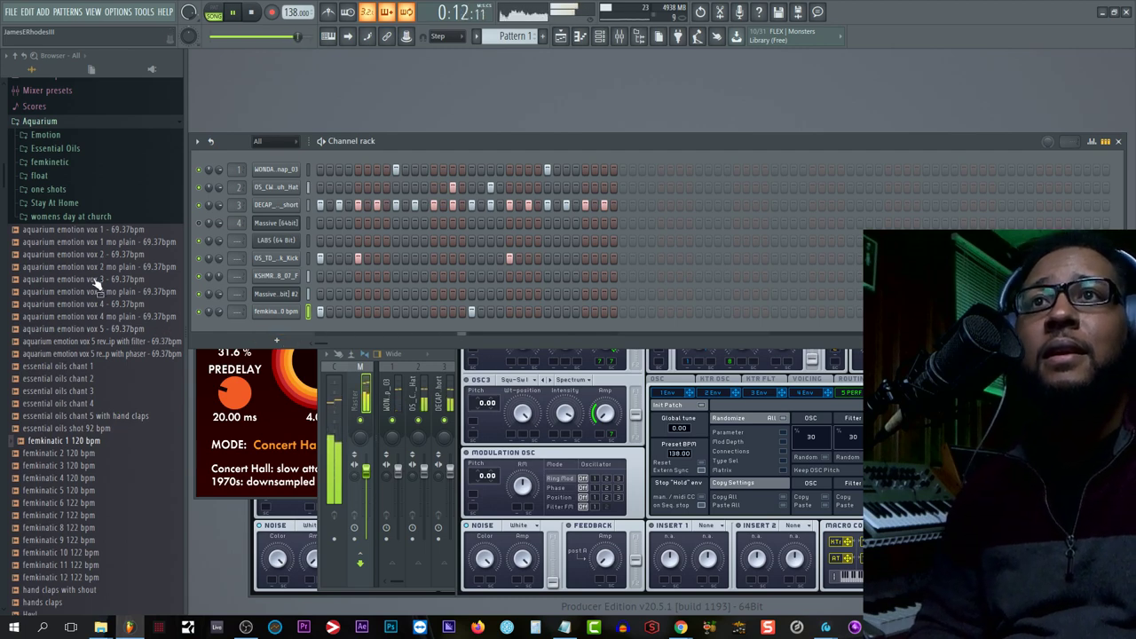
Step: Audition the femkinatic 1 and 2 samples and load femkinatic 2 120 bpm into the femkinatic channel
{"action": "scroll", "coordinate": [111, 366], "scroll_direction": "down", "scroll_amount": 8}
{"action": "scroll", "coordinate": [124, 360], "scroll_direction": "up", "scroll_amount": 6}
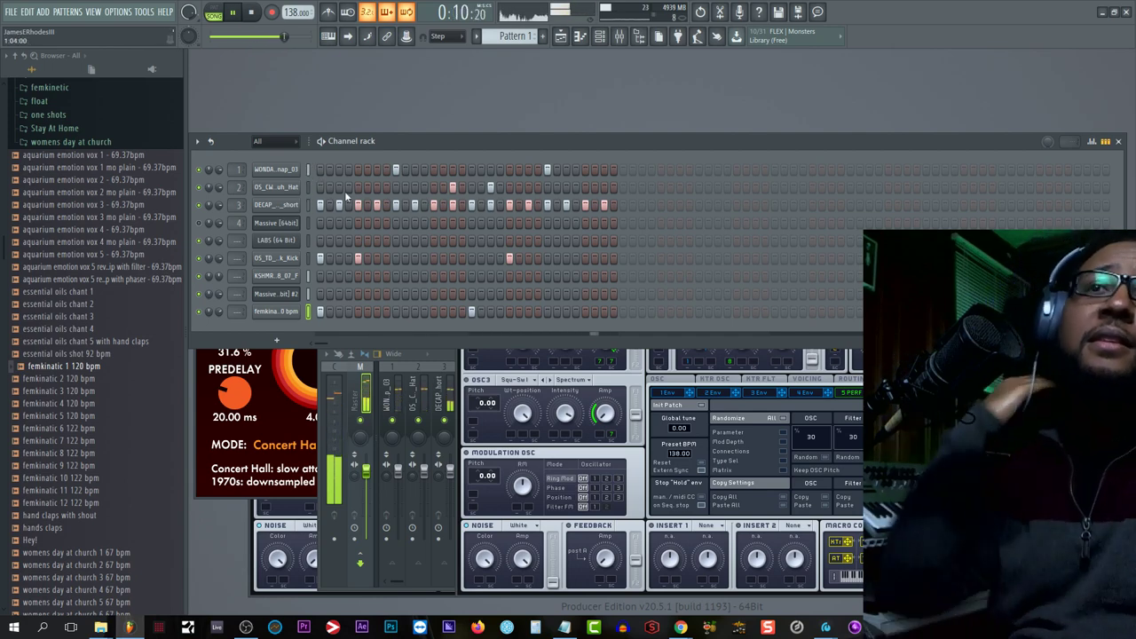
{"action": "left_click", "coordinate": [105, 369]}
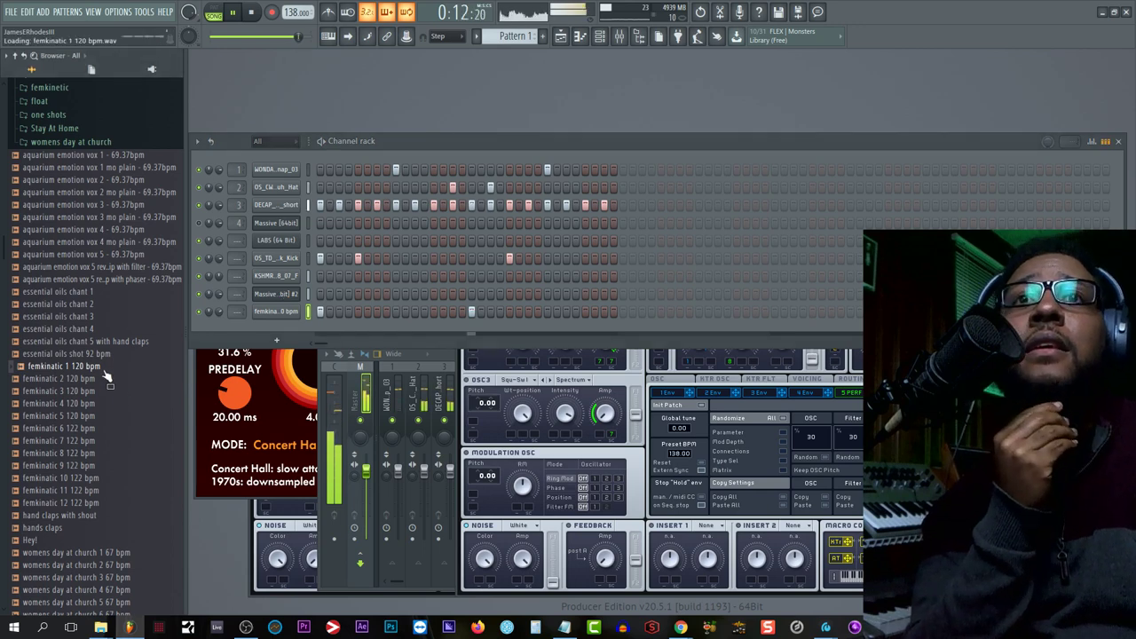
{"action": "left_click", "coordinate": [105, 378]}
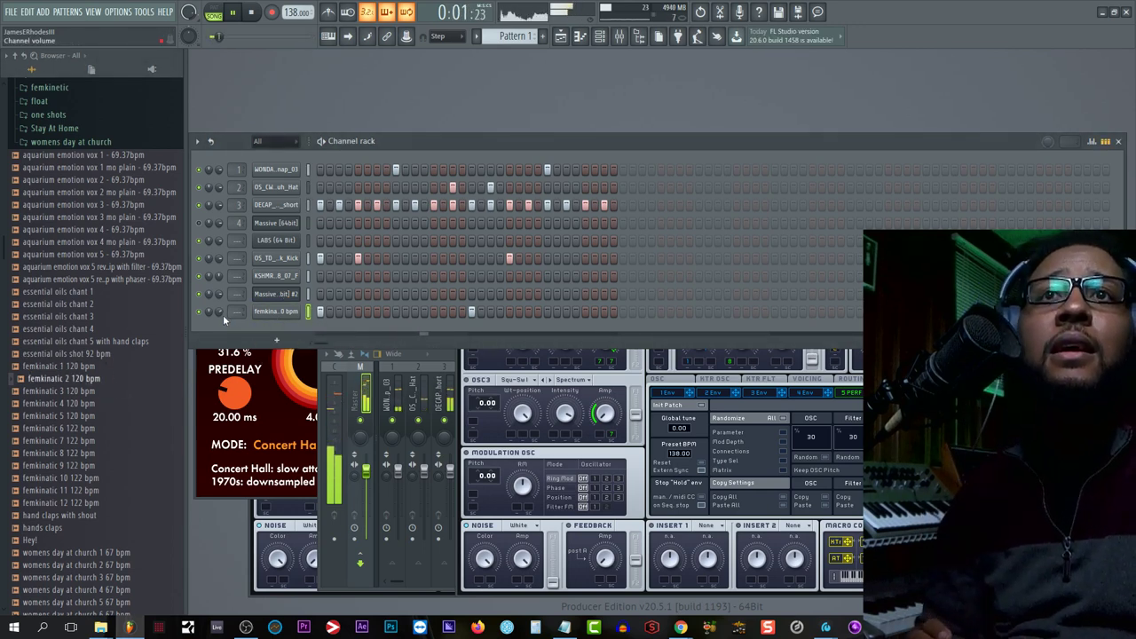
{"action": "left_click", "coordinate": [276, 314]}
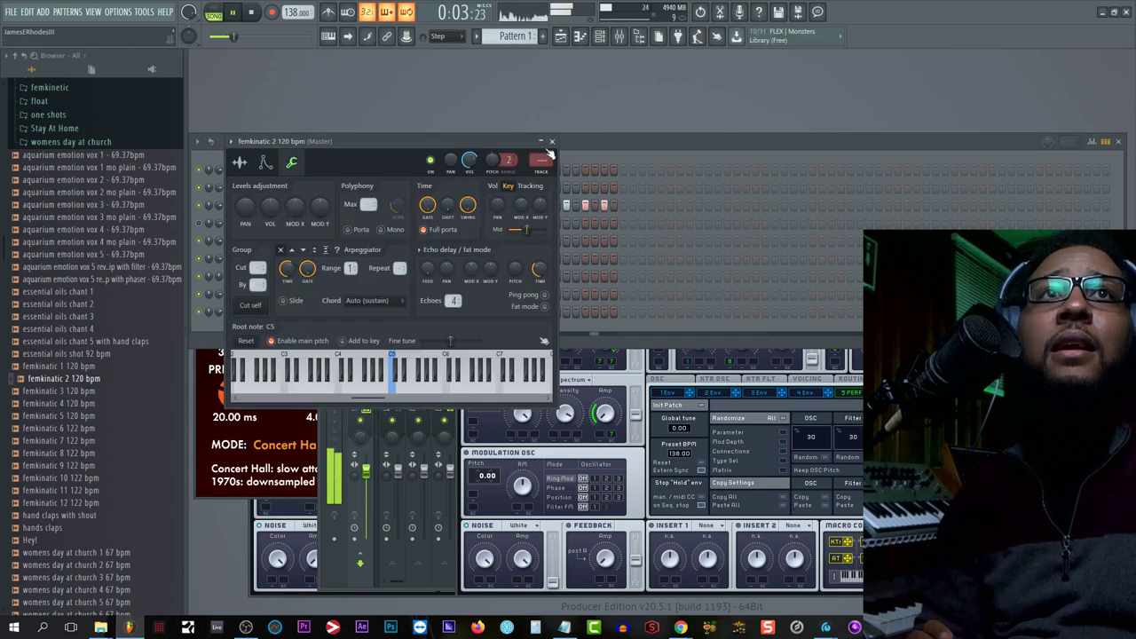
{"action": "key", "text": "Escape"}
Step: Set the femkinatic channel to cut itself and check it by briefly restarting and stopping playback
{"action": "right_click", "coordinate": [278, 315]}
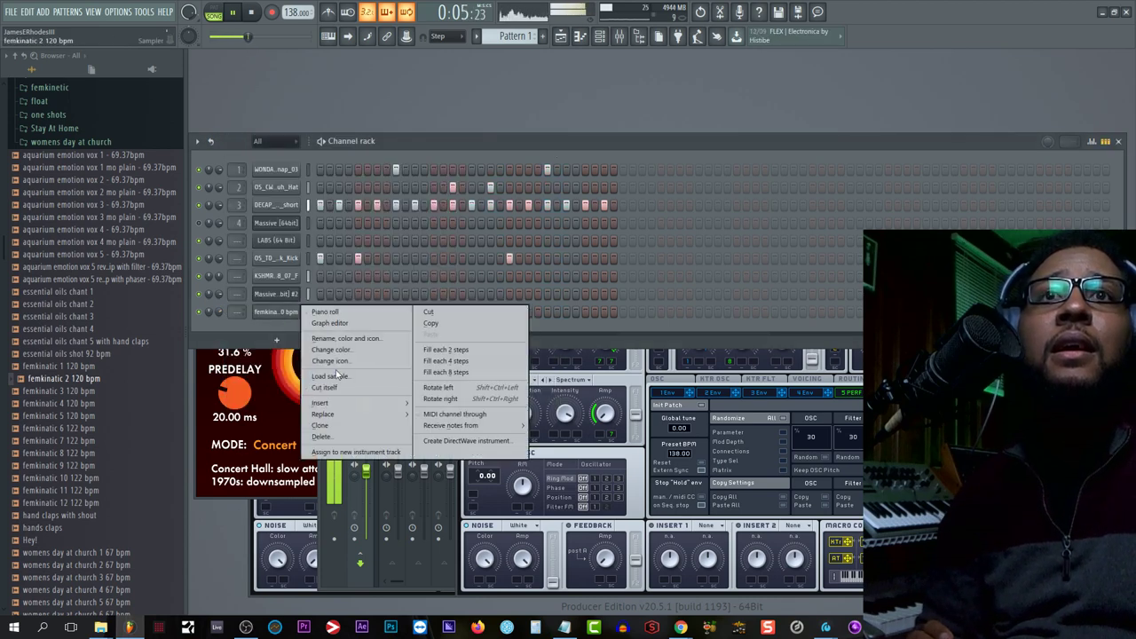
{"action": "left_click", "coordinate": [332, 387]}
{"action": "key", "text": "space"}
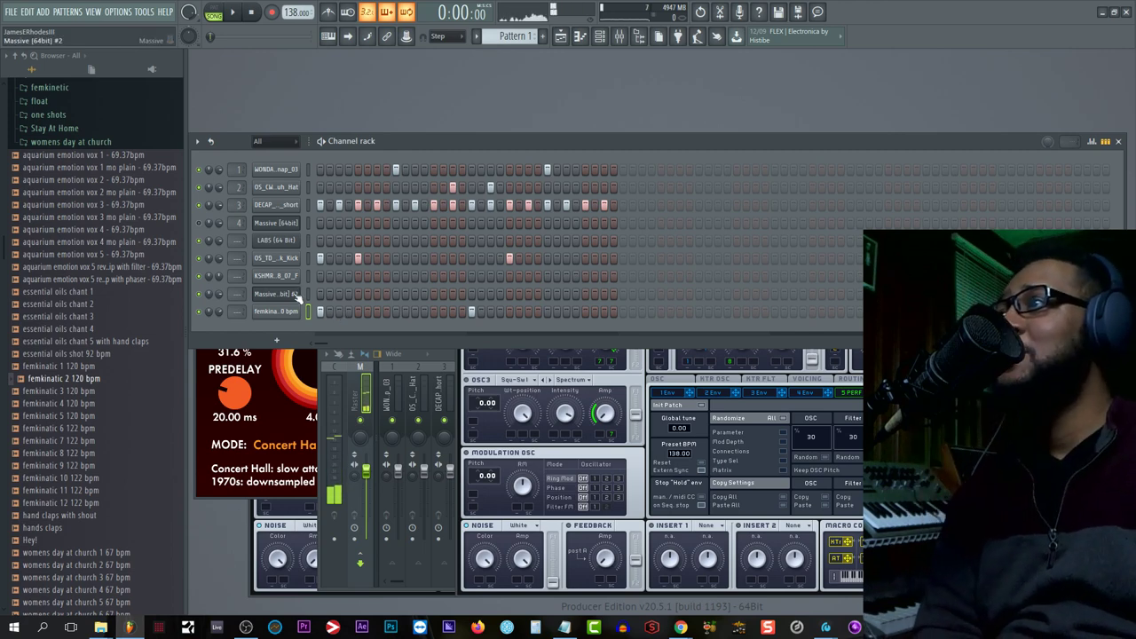
{"action": "key", "text": "space"}
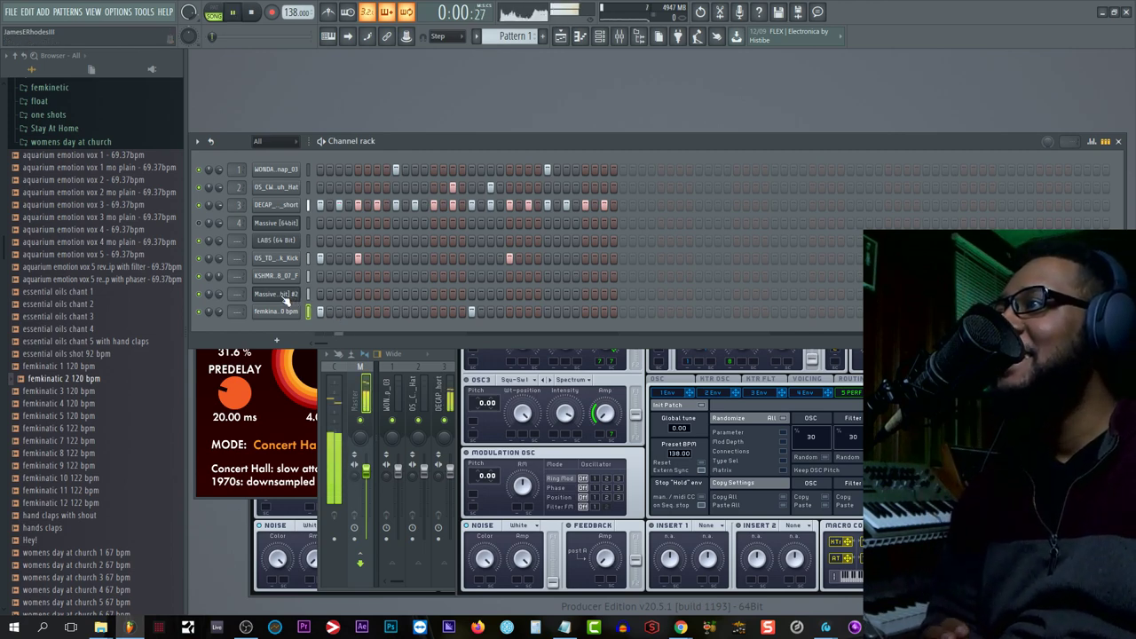
{"action": "key", "text": "space"}
Step: Set the femkinatic 2 sample's stretch time to 2 bars and open its envelope settings
{"action": "left_click", "coordinate": [276, 312]}
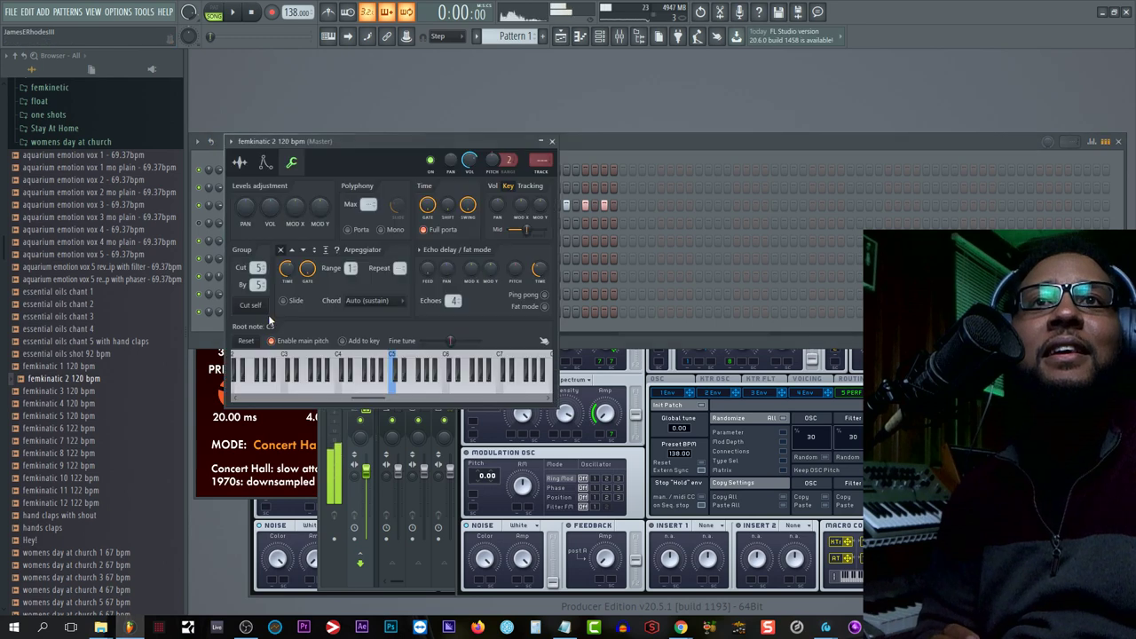
{"action": "left_click", "coordinate": [239, 163]}
{"action": "right_click", "coordinate": [452, 211]}
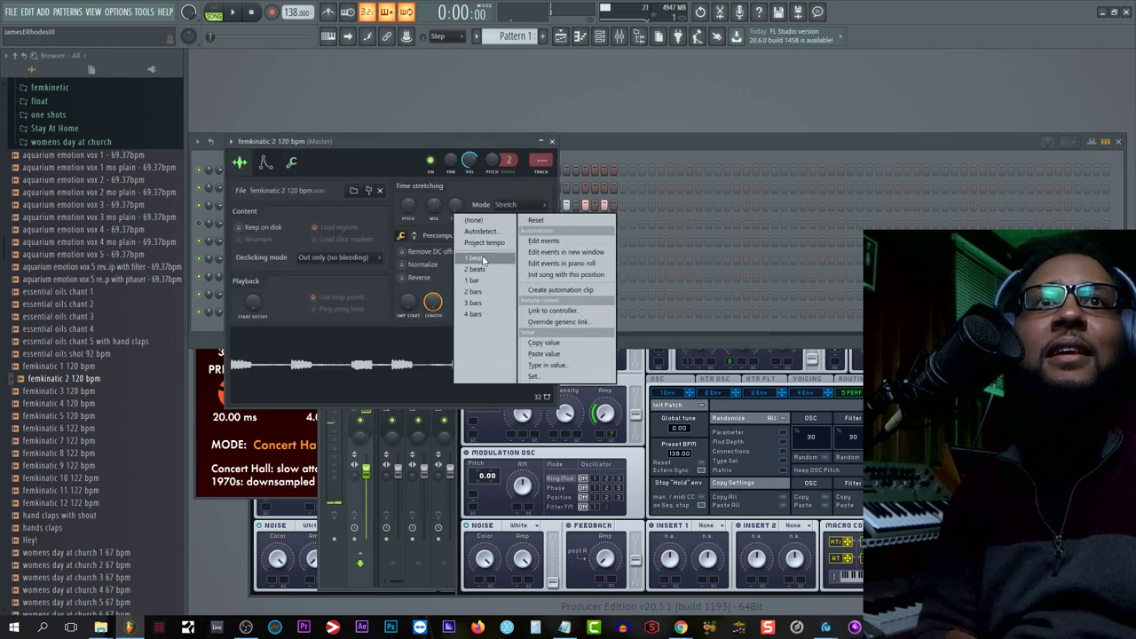
{"action": "left_click", "coordinate": [492, 293]}
{"action": "left_click", "coordinate": [481, 376]}
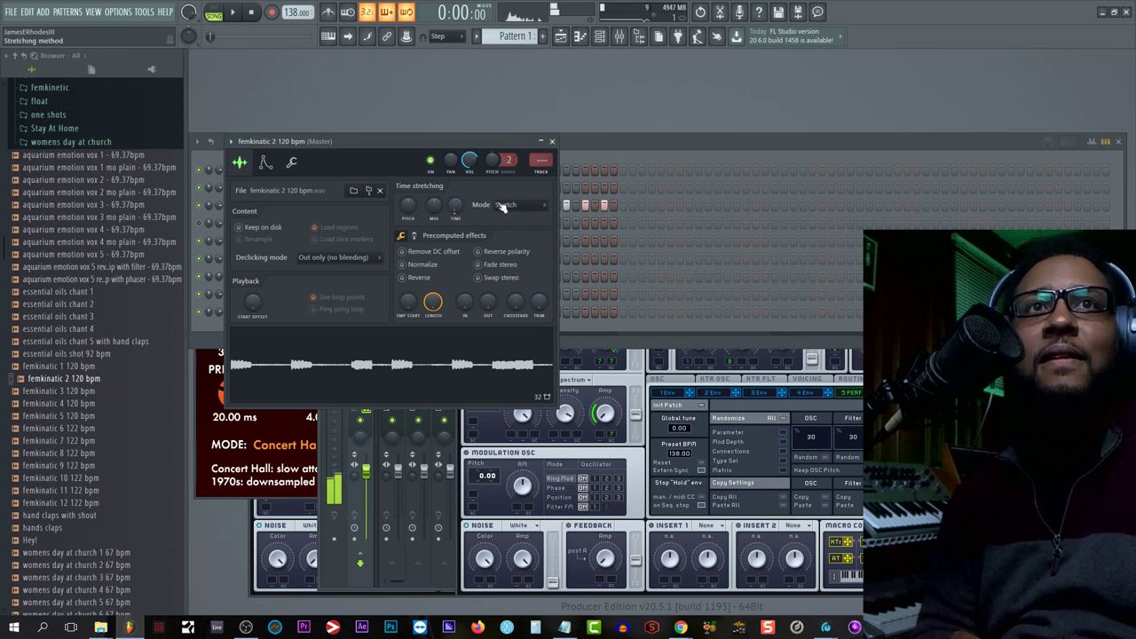
{"action": "left_click", "coordinate": [265, 166]}
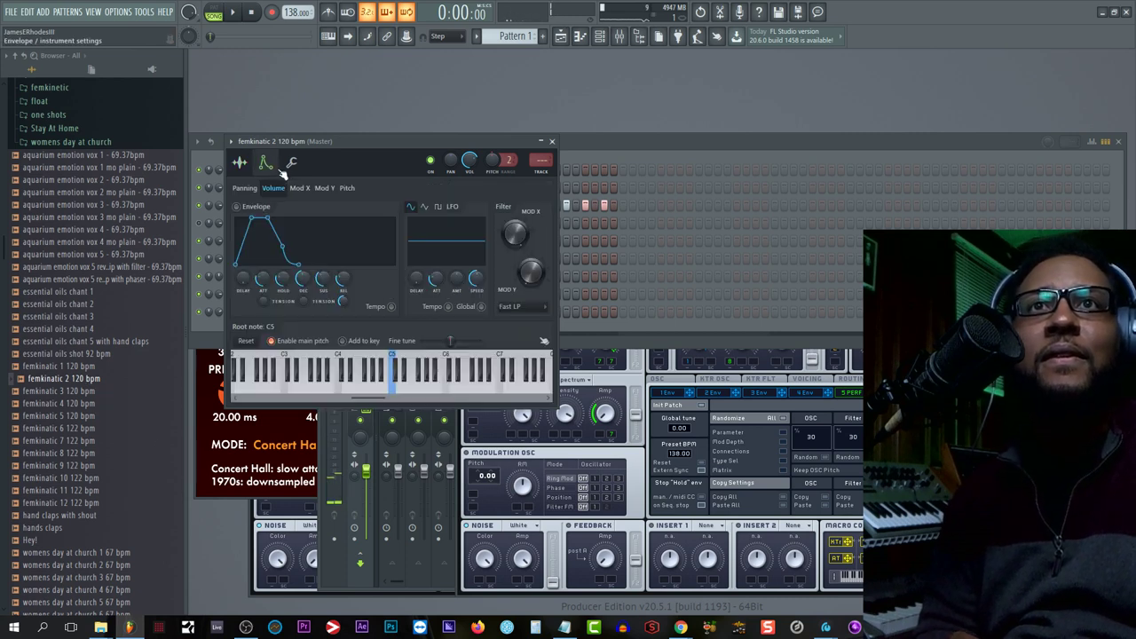
Step: Set the femkinatic 2 sample's root note to B4, start playback and return to the channel rack
{"action": "right_click", "coordinate": [384, 392]}
{"action": "key", "text": "space"}
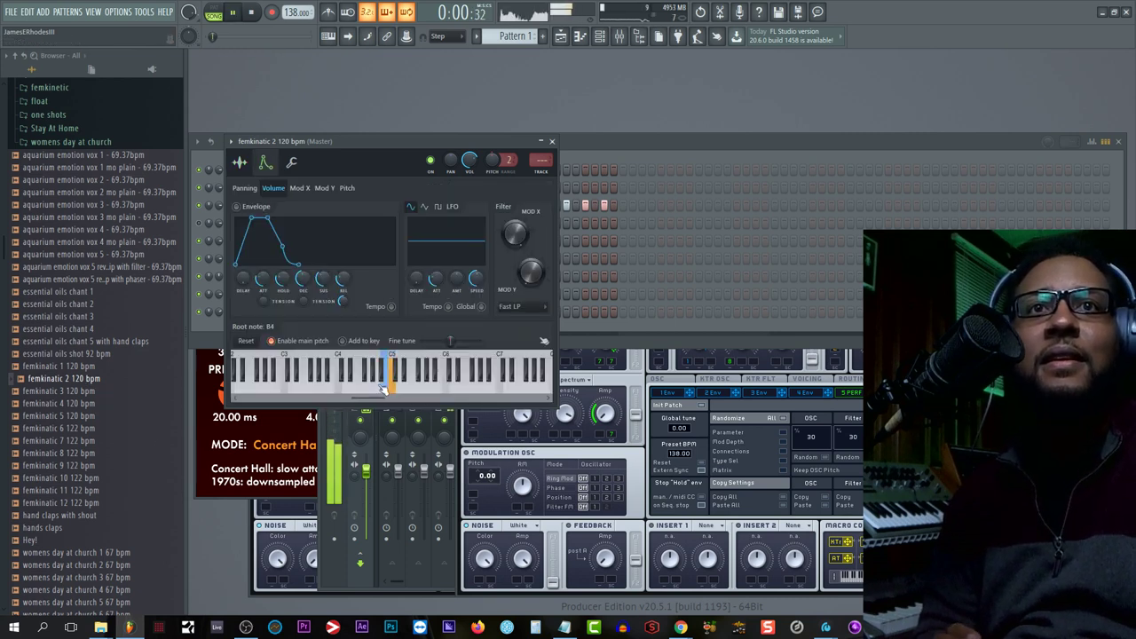
{"action": "left_click", "coordinate": [223, 317]}
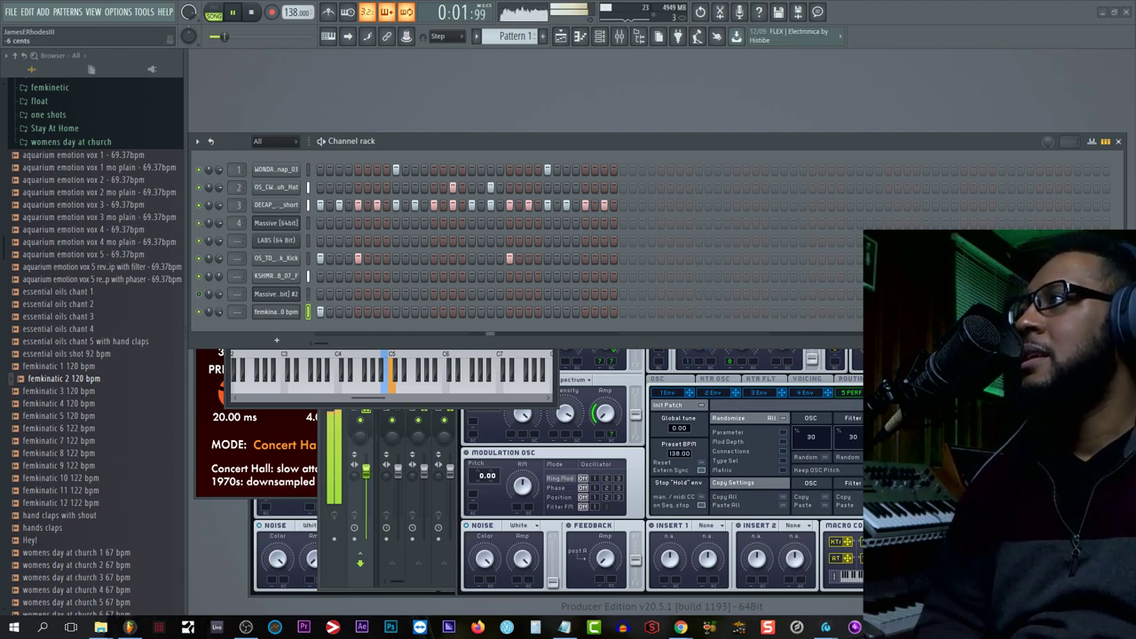
Step: Add the os_as_hot_crash sample as a new channel and trigger it on step 1 of Pattern 5
{"action": "left_click_drag", "start_coordinate": [238, 341], "coordinate": [271, 325]}
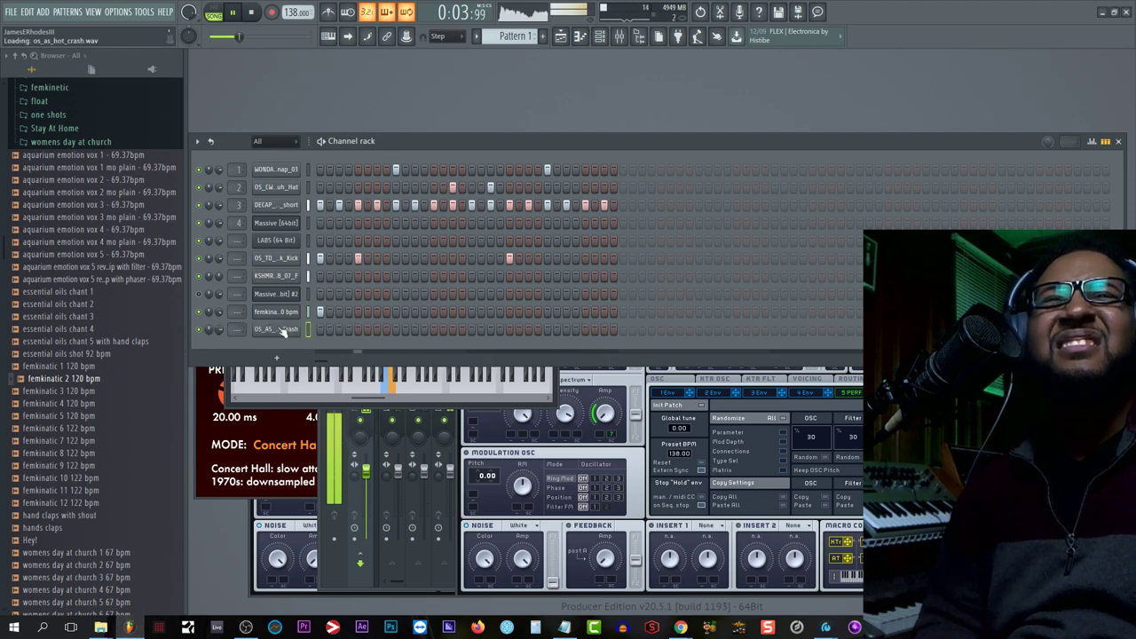
{"action": "left_click_drag", "start_coordinate": [500, 36], "coordinate": [501, 12]}
{"action": "left_click", "coordinate": [320, 331]}
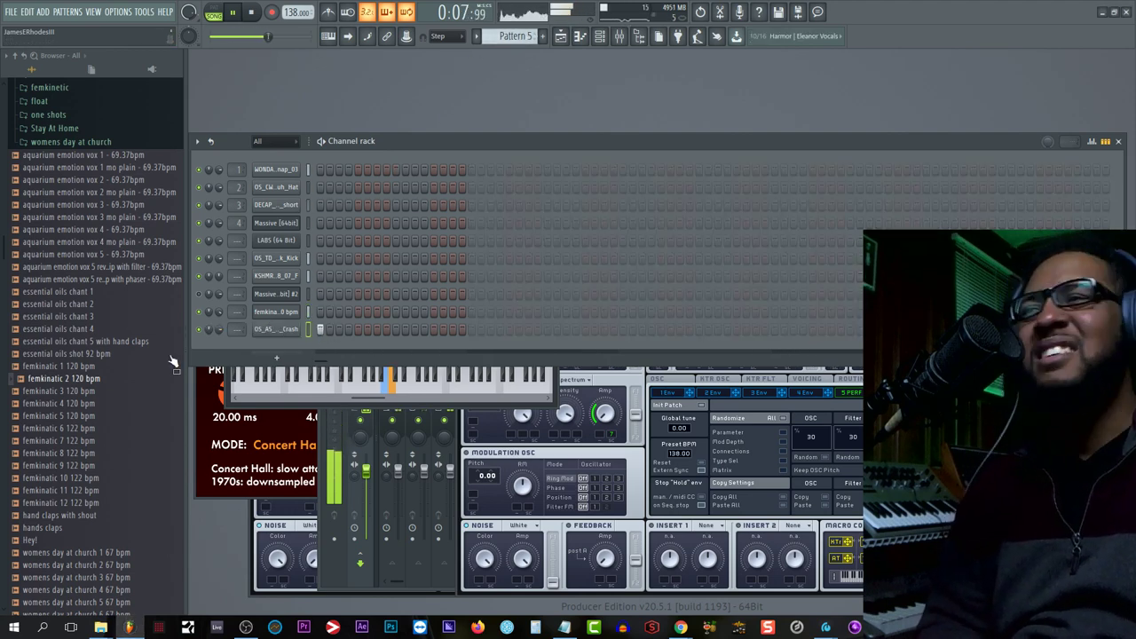
Step: Place Pattern 5 at bar 1 on Track 5 of the playlist and close the playlist
{"action": "left_click", "coordinate": [562, 40]}
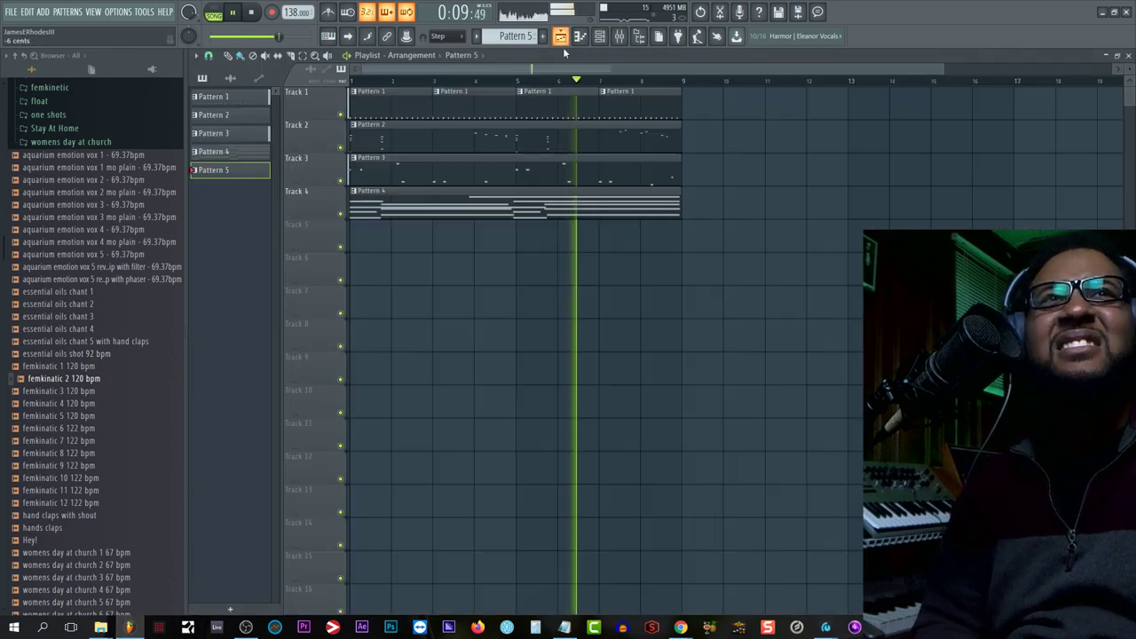
{"action": "left_click", "coordinate": [365, 241]}
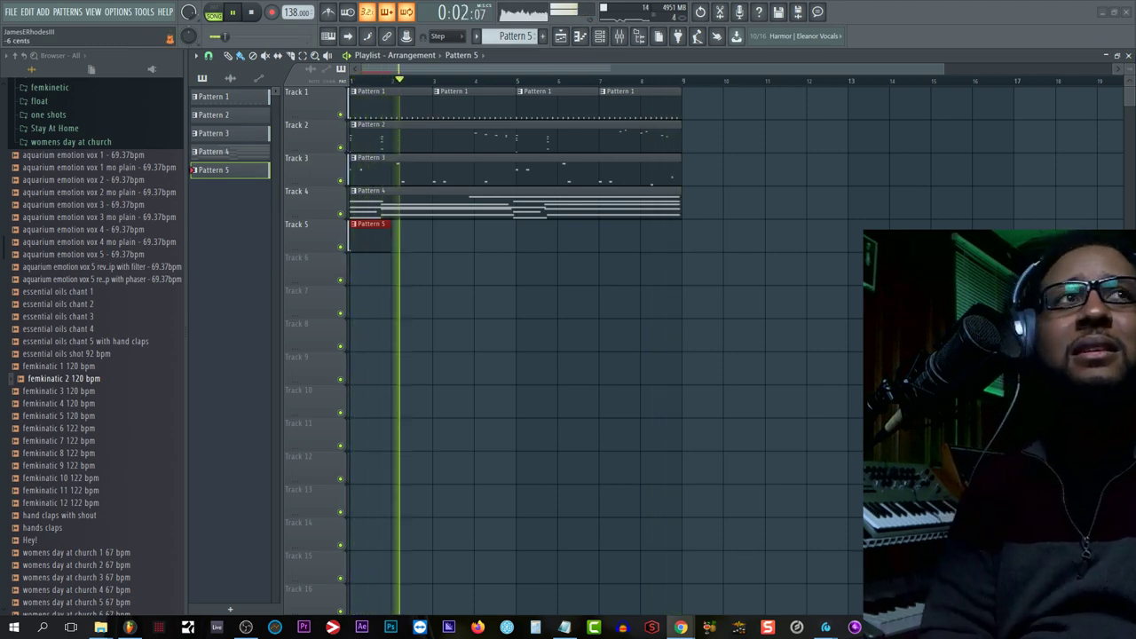
{"action": "left_click", "coordinate": [1128, 55]}
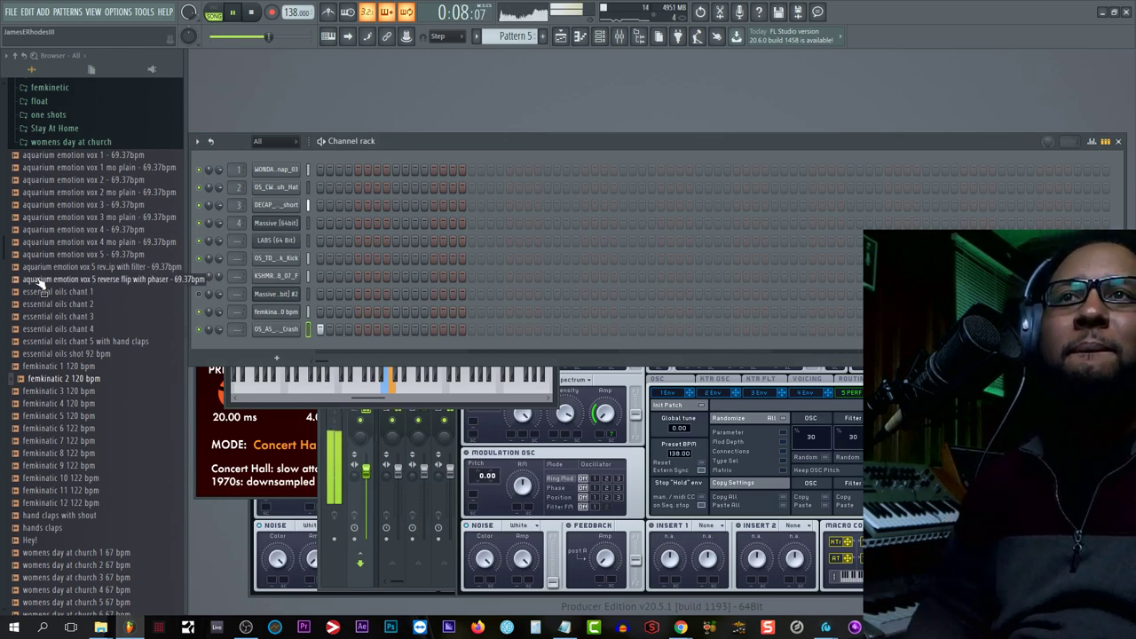
Step: Read through the lyrics in Notepad while the song loops, and stop playback
{"action": "left_click", "coordinate": [565, 628]}
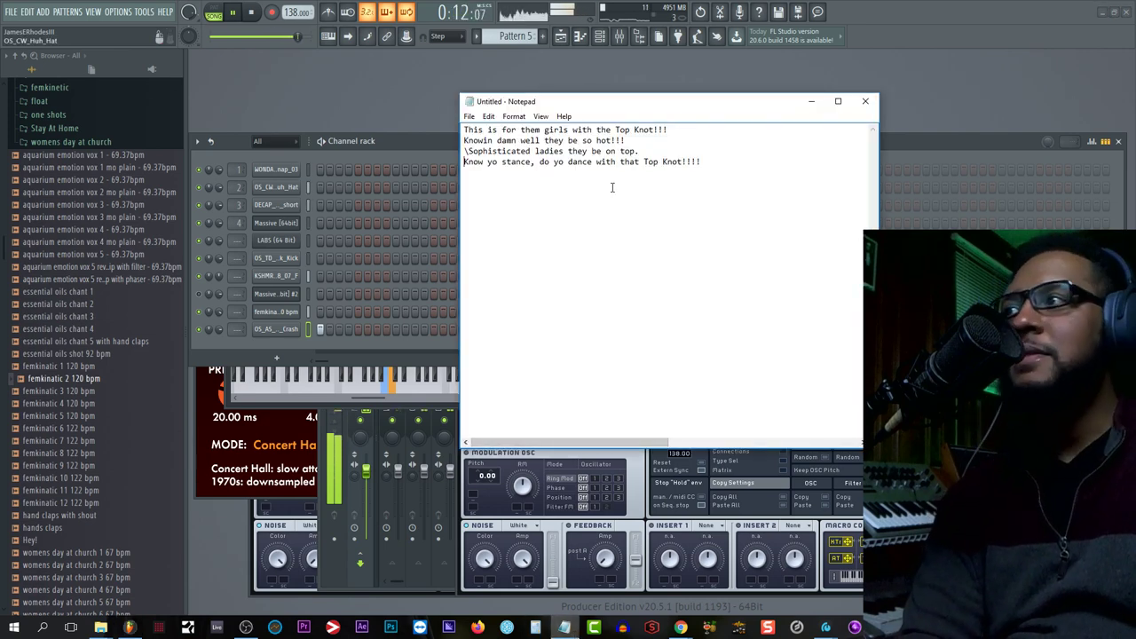
{"action": "left_click", "coordinate": [565, 628]}
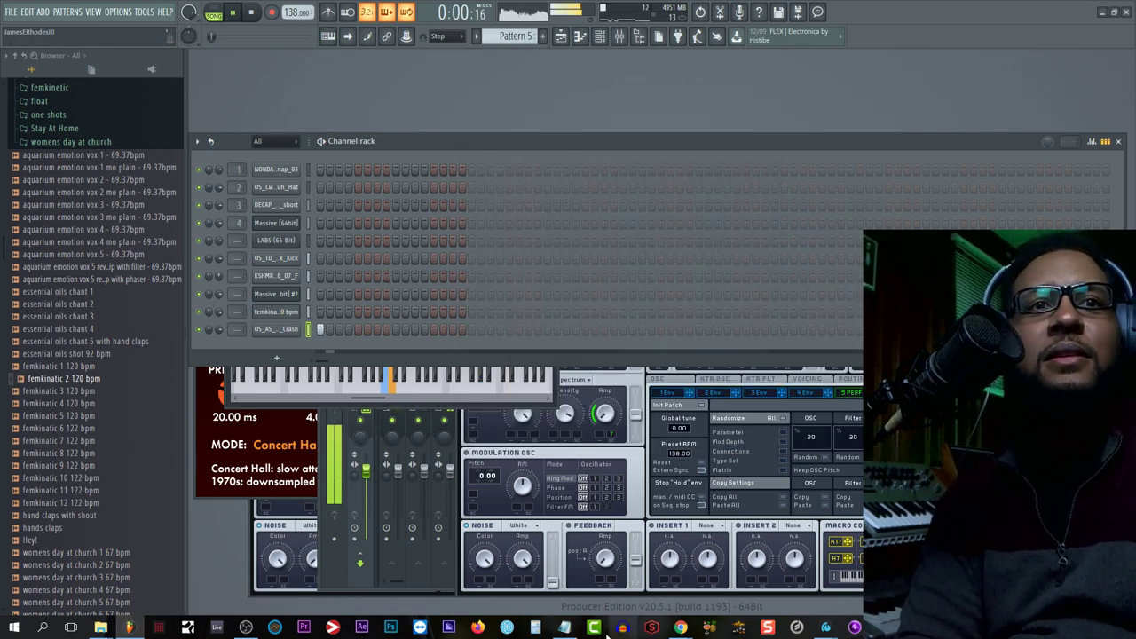
{"action": "left_click", "coordinate": [564, 627]}
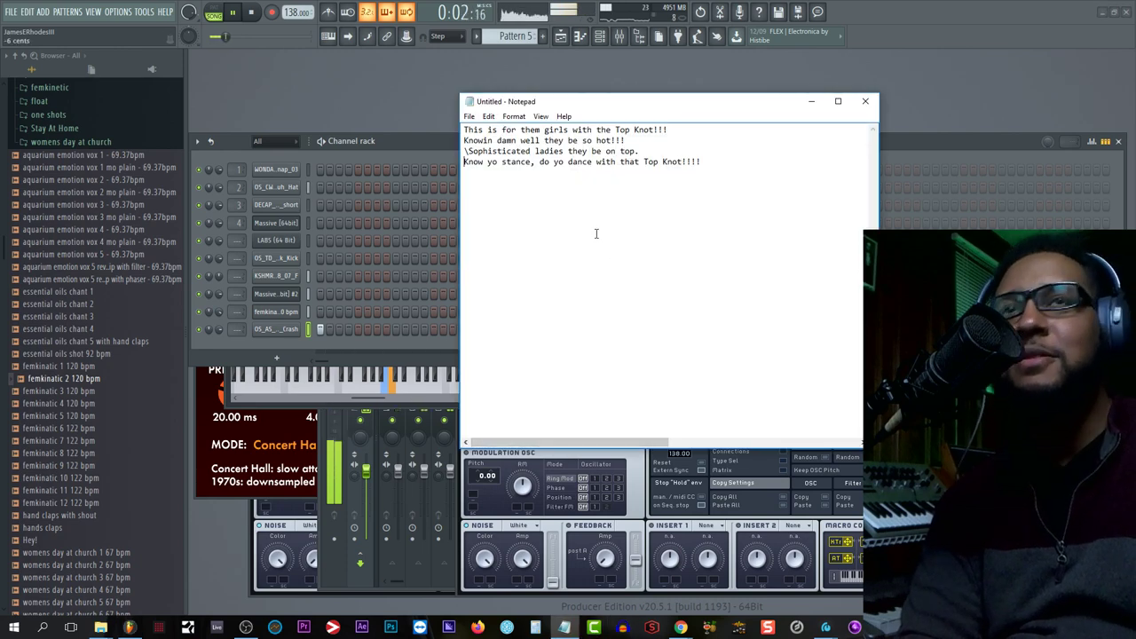
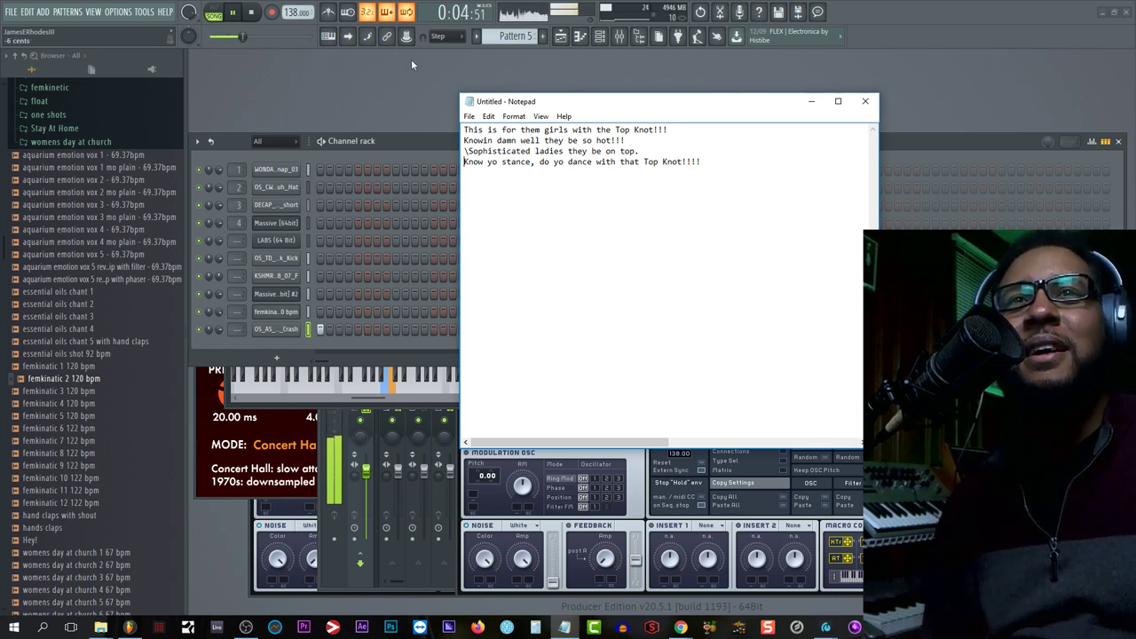
{"action": "left_click", "coordinate": [253, 12]}
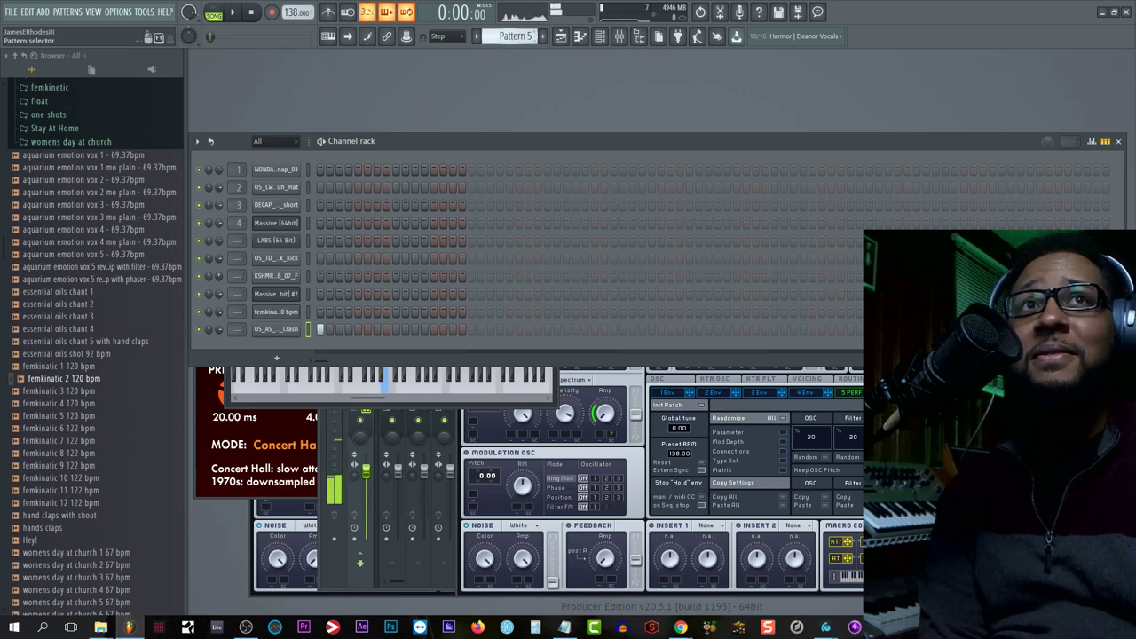
Step: Switch to Pattern 6 and bring up Insert 125 in the mixer for vocal recording
{"action": "left_click", "coordinate": [544, 37]}
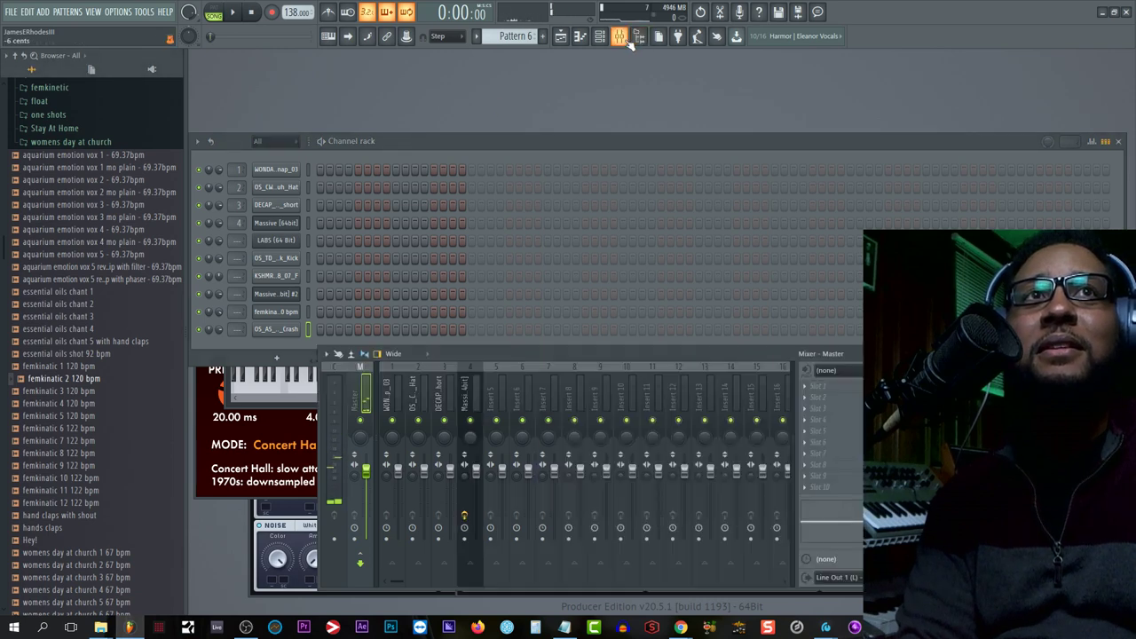
{"action": "left_click", "coordinate": [620, 36]}
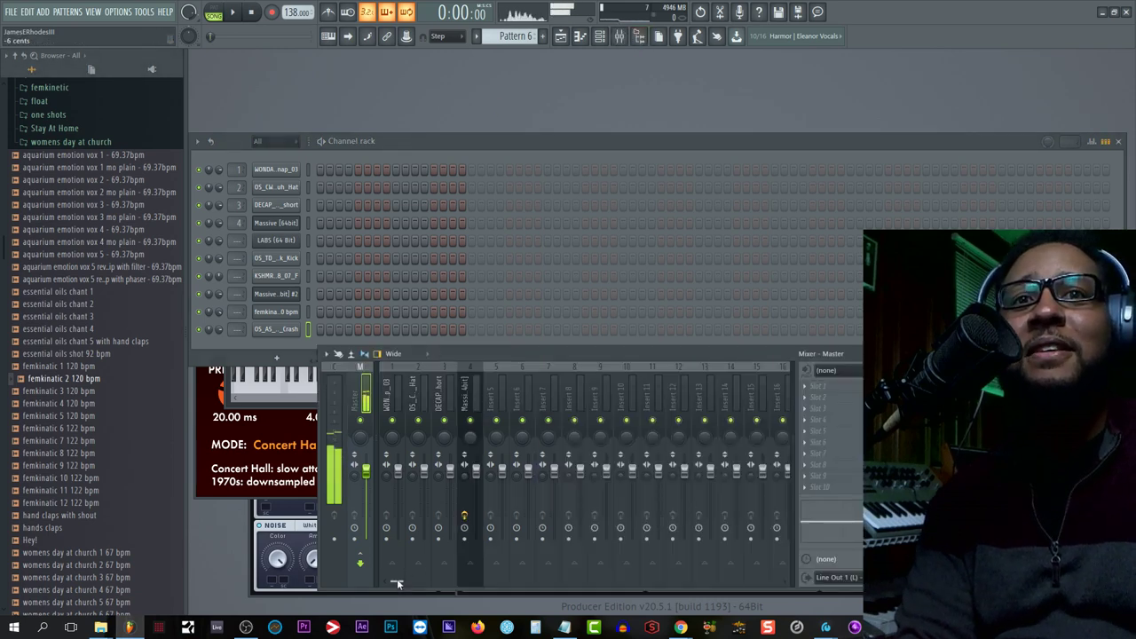
{"action": "left_click_drag", "start_coordinate": [393, 583], "coordinate": [801, 588]}
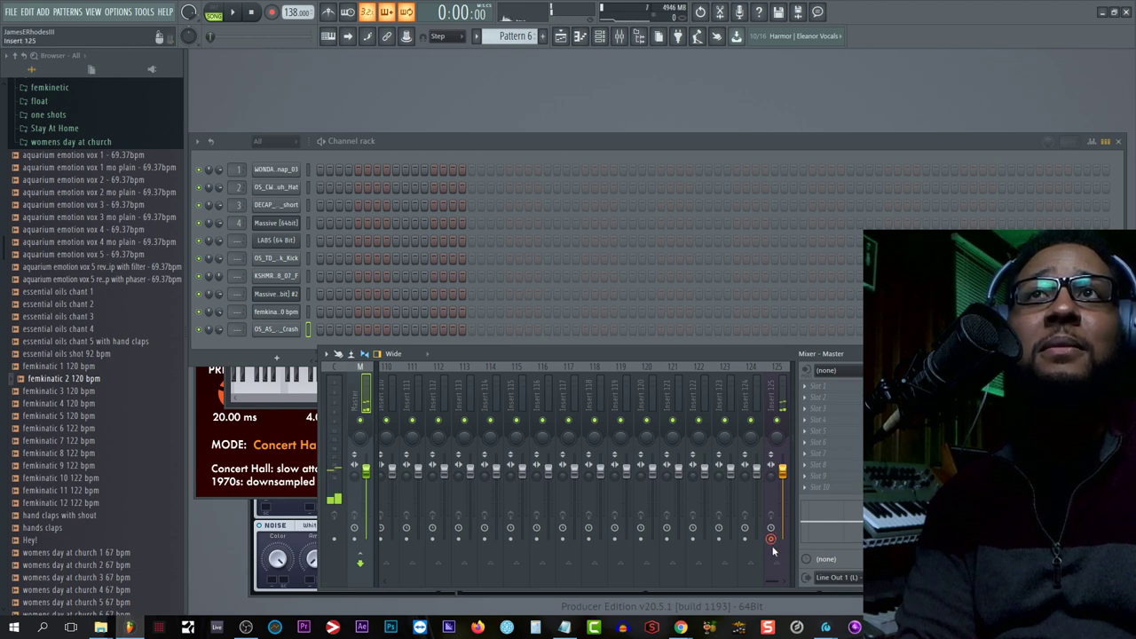
Step: Adjust the recording filter options that control what gets recorded
{"action": "right_click", "coordinate": [272, 12]}
{"action": "left_click", "coordinate": [300, 58]}
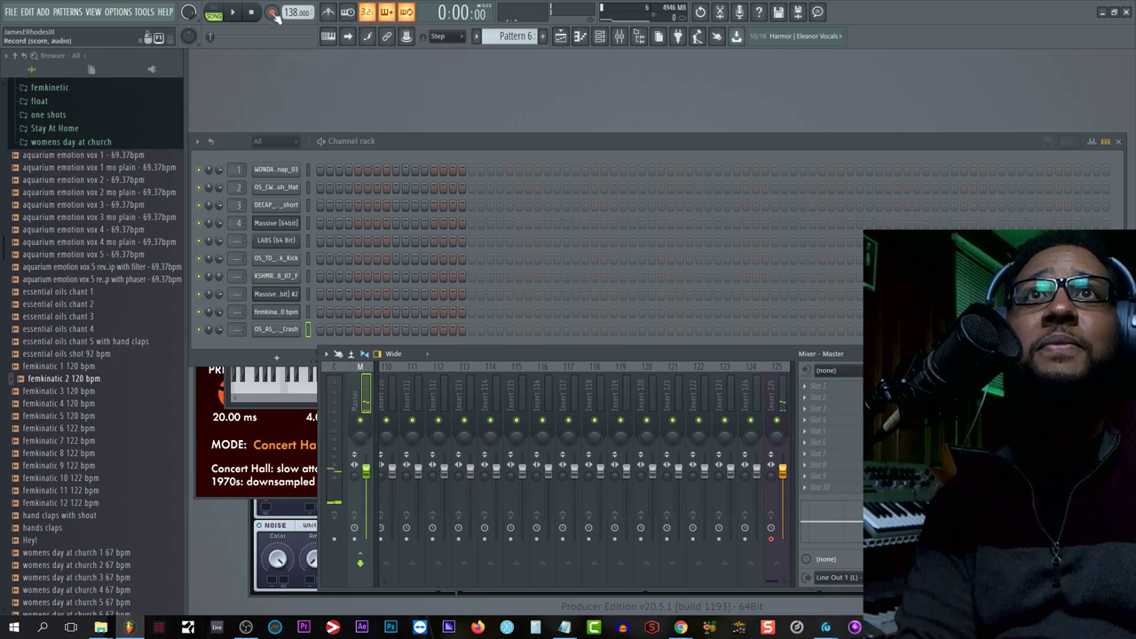
{"action": "right_click", "coordinate": [272, 11]}
{"action": "left_click", "coordinate": [305, 44]}
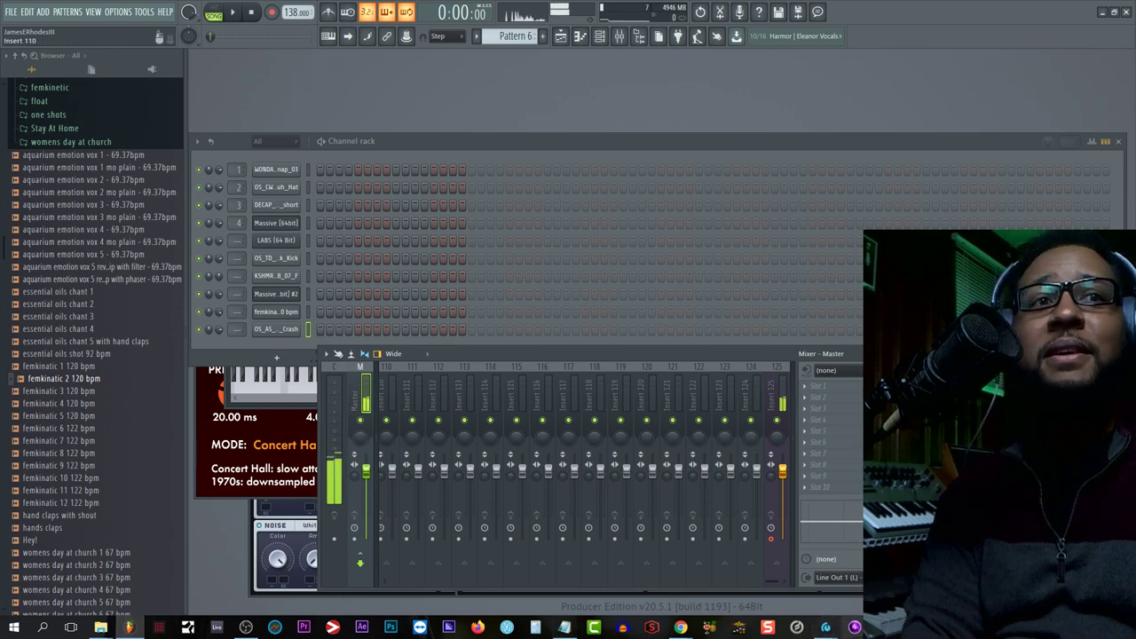
Step: With the Notepad lyrics moved aside, record the first vocal take from Insert 125 and adjust its channel volume
{"action": "left_click", "coordinate": [564, 627]}
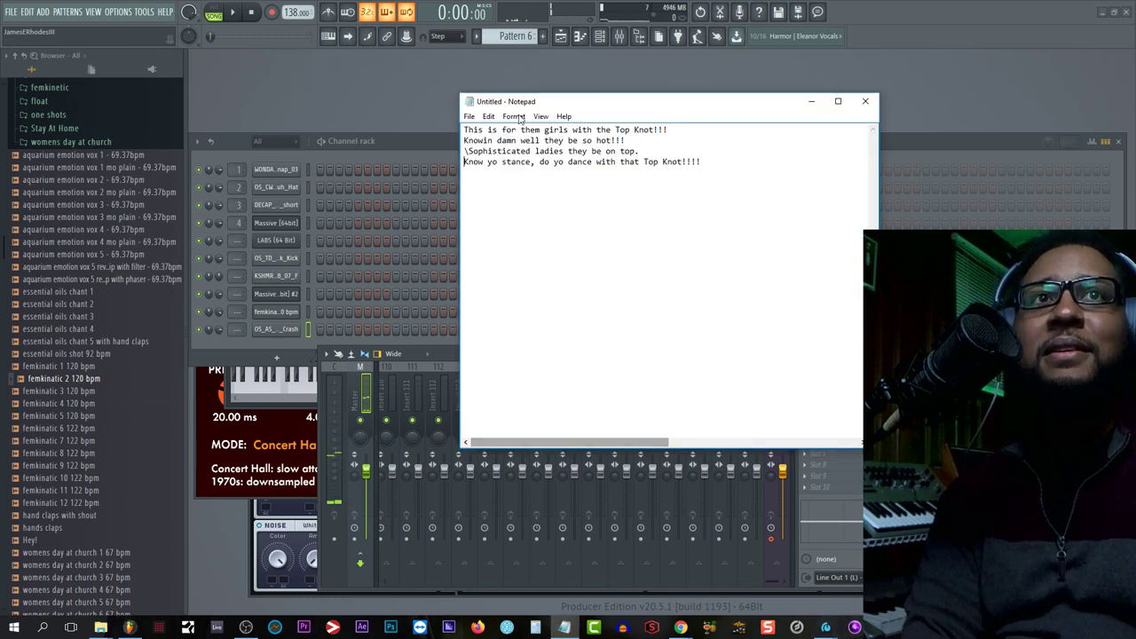
{"action": "left_click_drag", "start_coordinate": [576, 109], "coordinate": [0, 177]}
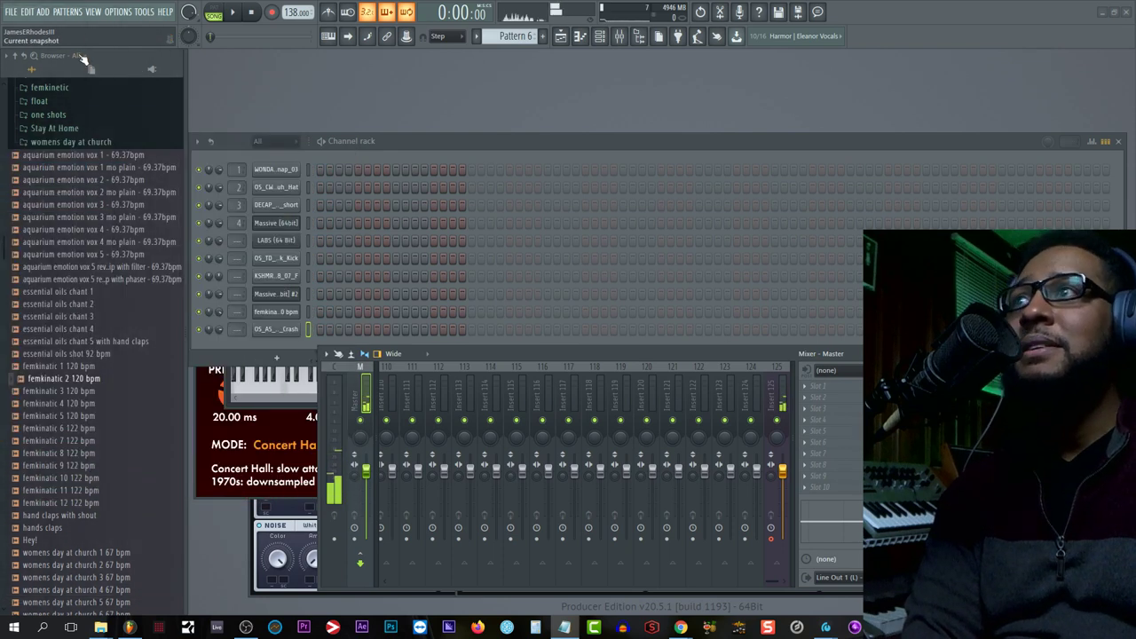
{"action": "left_click", "coordinate": [272, 11]}
{"action": "key", "text": "space"}
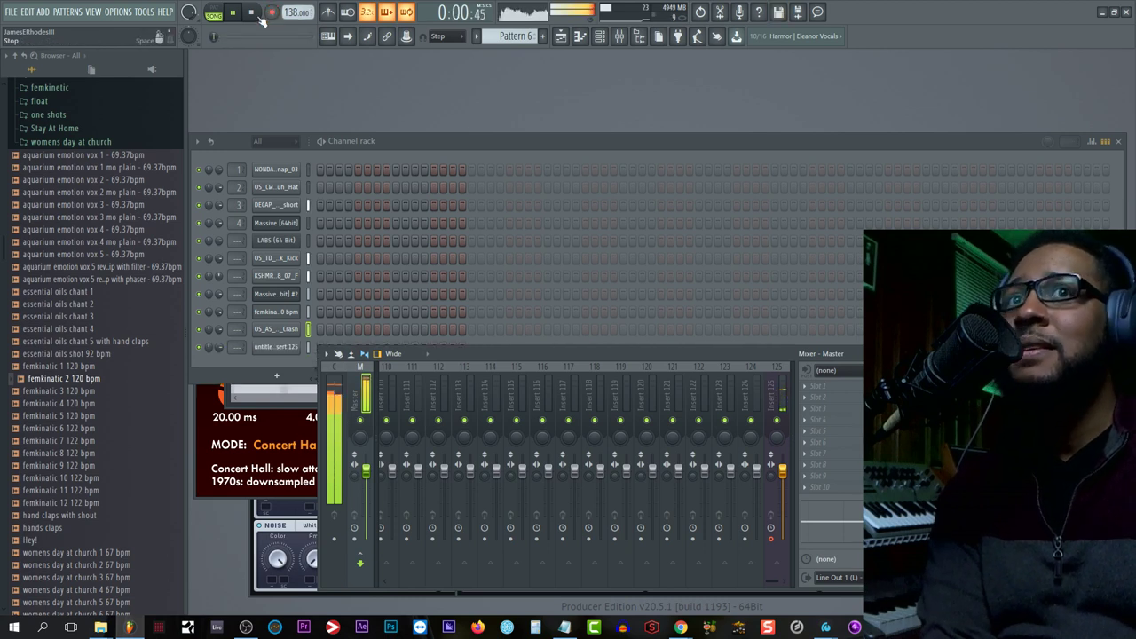
{"action": "left_click", "coordinate": [219, 348]}
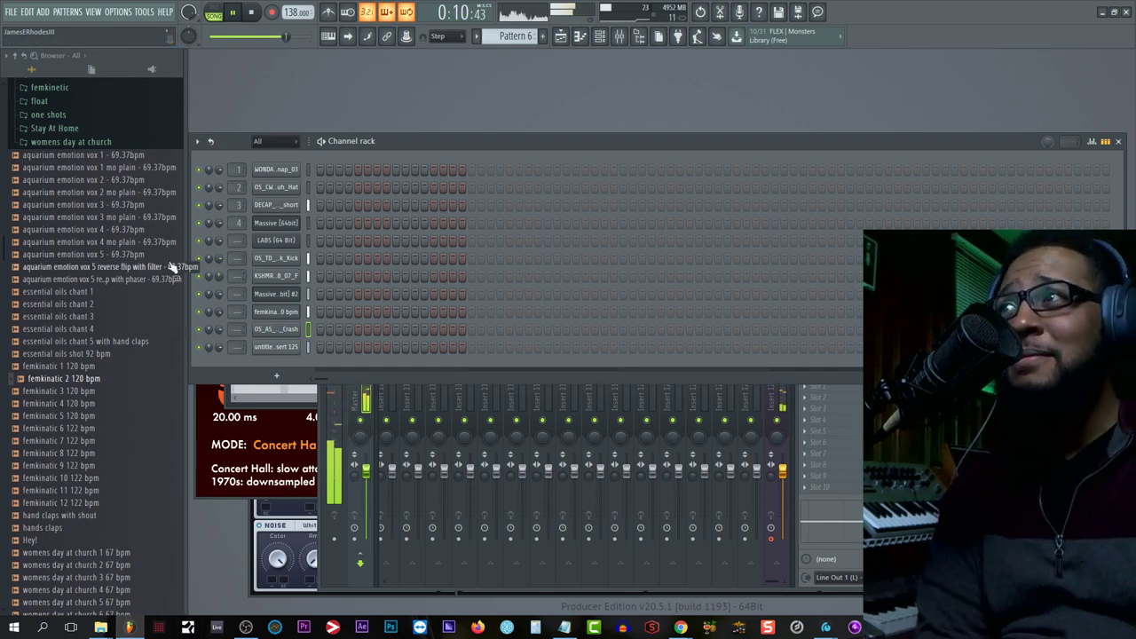
{"action": "left_click", "coordinate": [252, 13]}
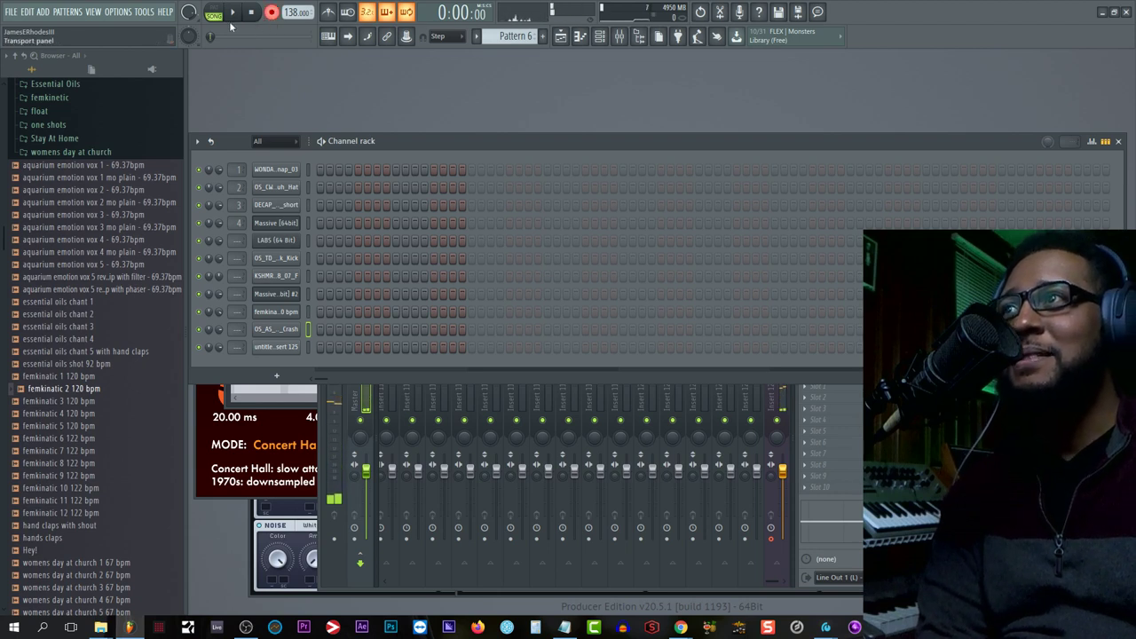
Step: Record additional layered vocal takes from Insert 125 over the looping song, stopping playback between passes
{"action": "left_click", "coordinate": [232, 13]}
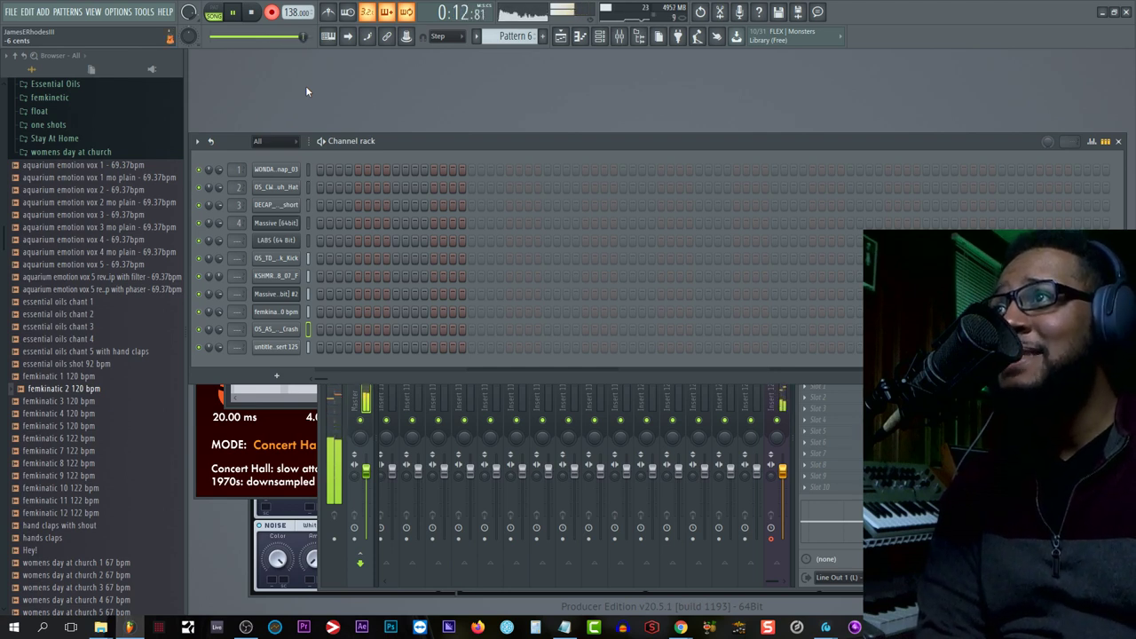
{"action": "left_click", "coordinate": [272, 11]}
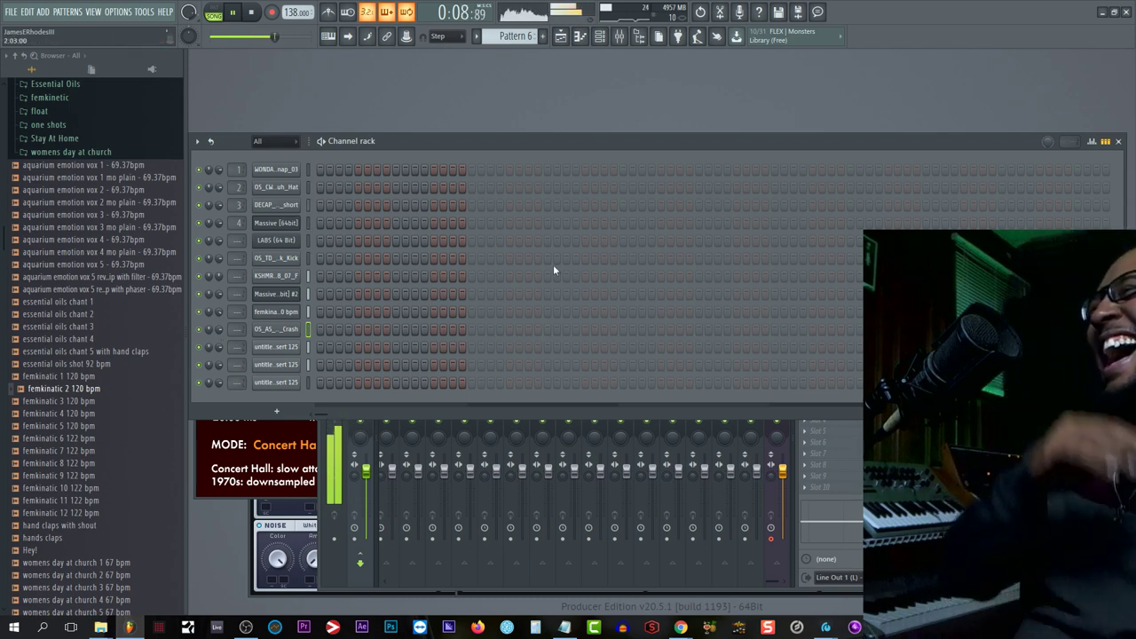
{"action": "left_click", "coordinate": [253, 14]}
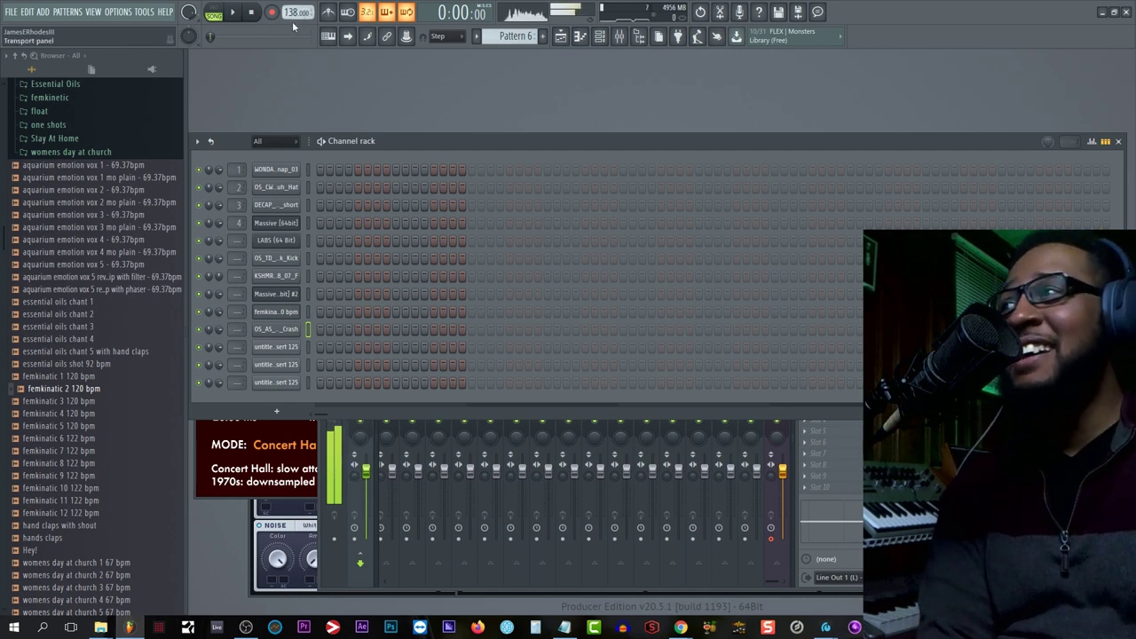
{"action": "left_click", "coordinate": [235, 14]}
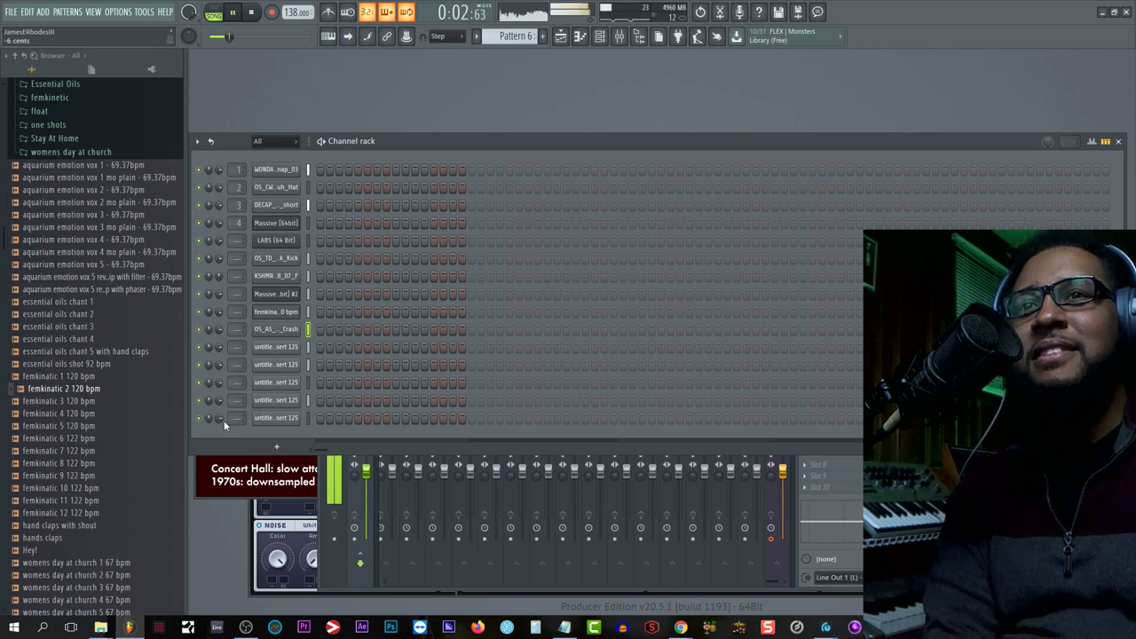
{"action": "left_click", "coordinate": [255, 16]}
Step: Record another round of vocal takes over the song and turn down the newest take's channel volume
{"action": "left_click", "coordinate": [272, 14]}
{"action": "left_click", "coordinate": [238, 16]}
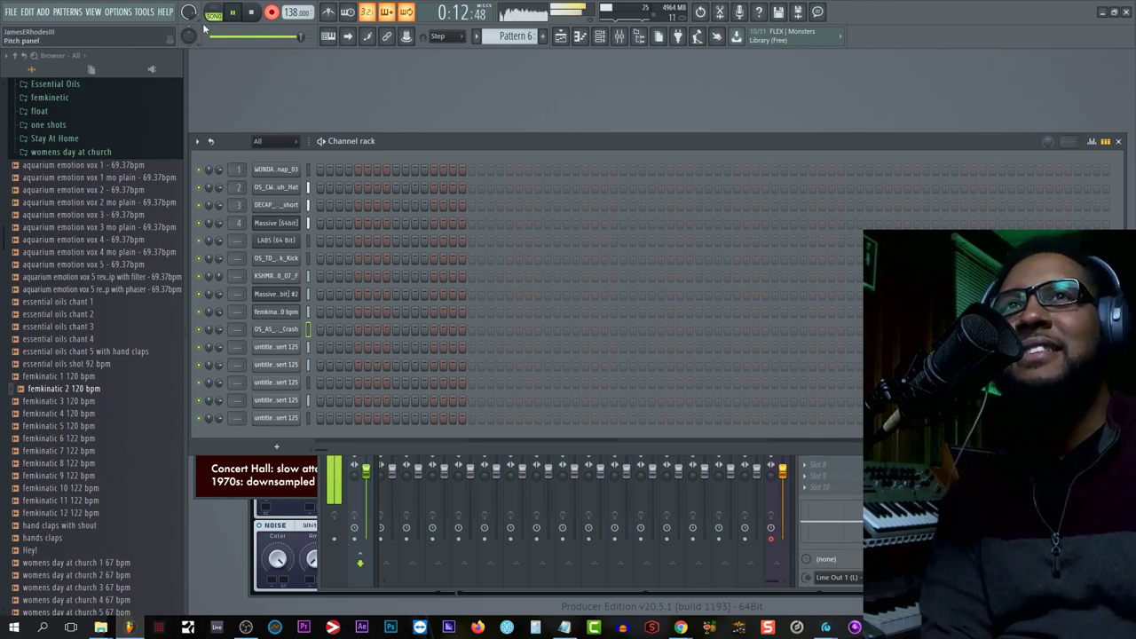
{"action": "left_click", "coordinate": [275, 16]}
{"action": "left_click", "coordinate": [276, 15]}
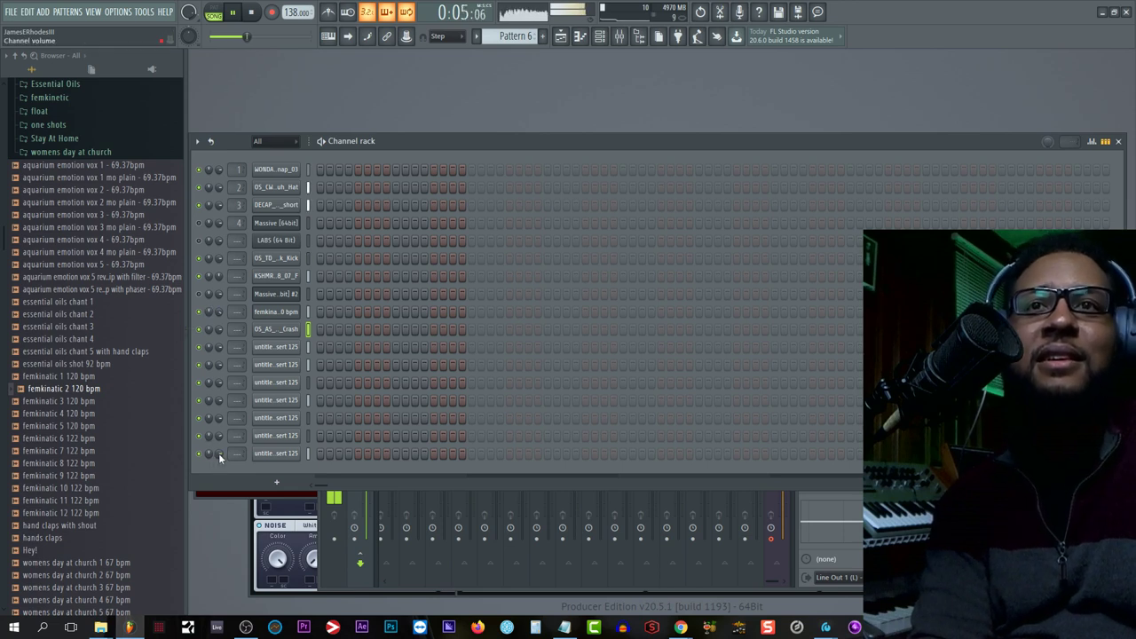
{"action": "left_click_drag", "start_coordinate": [219, 455], "coordinate": [219, 473]}
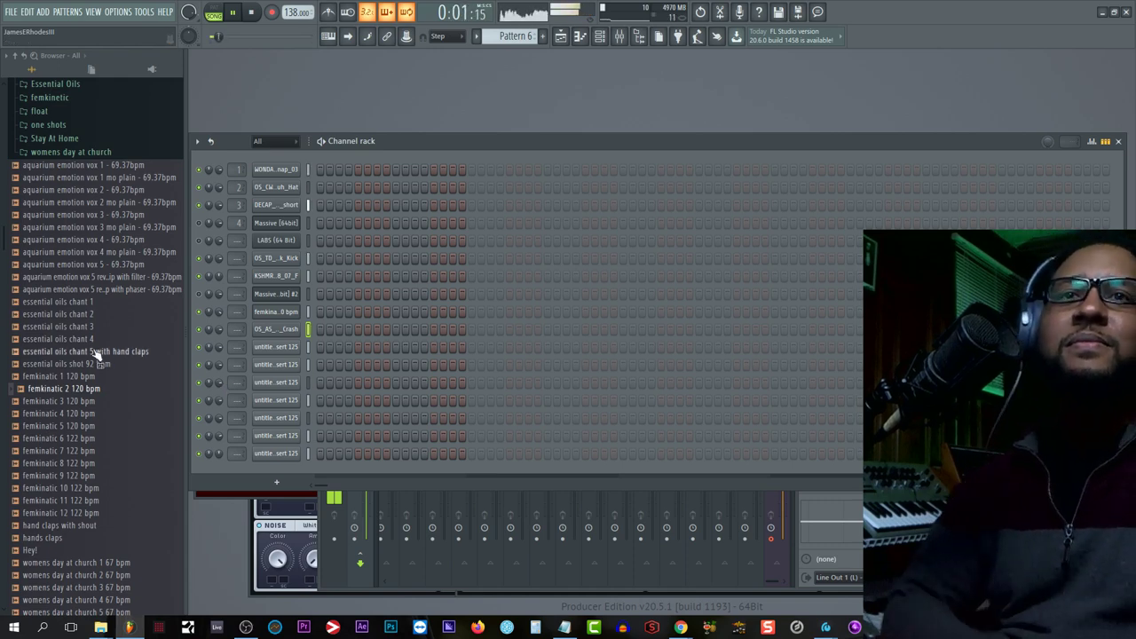
Step: Add a Kontakt 5 [64bit] instrument channel and stop playback
{"action": "left_click", "coordinate": [276, 482]}
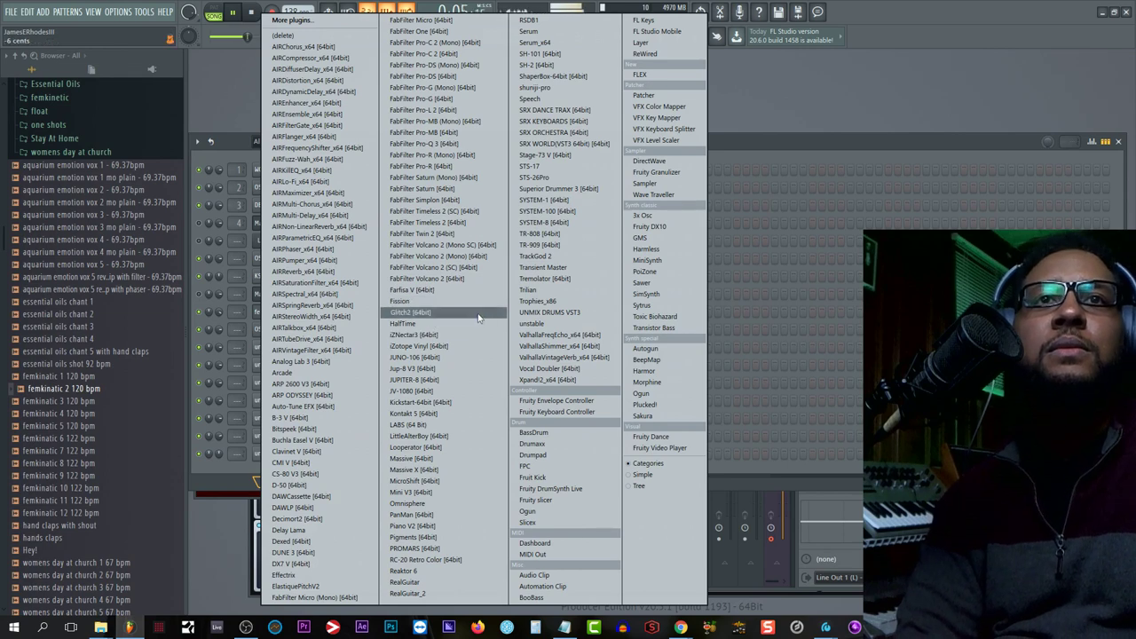
{"action": "left_click", "coordinate": [470, 416]}
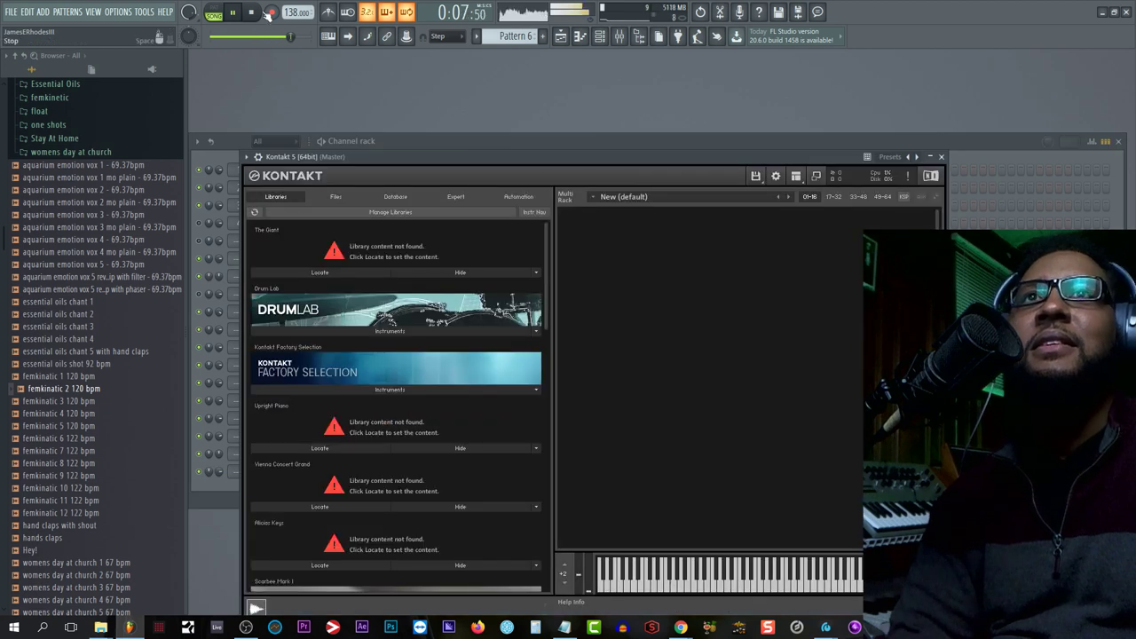
{"action": "key", "text": "space"}
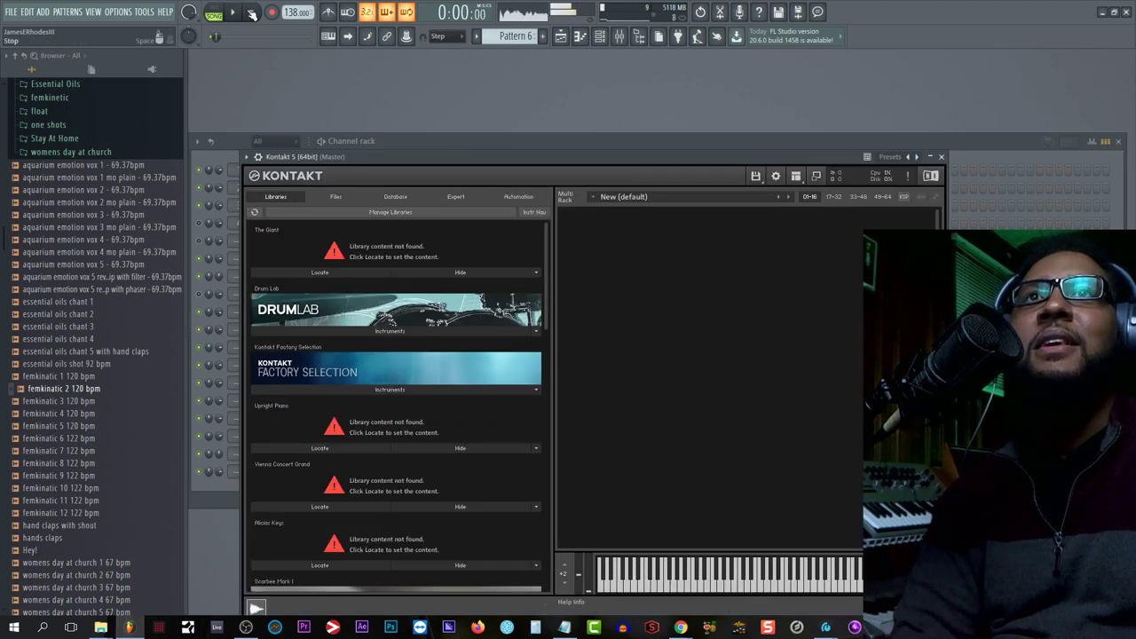
Step: Save the project as a zipped song file (*.zip) named "top knot" in the FL Studio folder
{"action": "left_click", "coordinate": [12, 12]}
{"action": "left_click", "coordinate": [26, 78]}
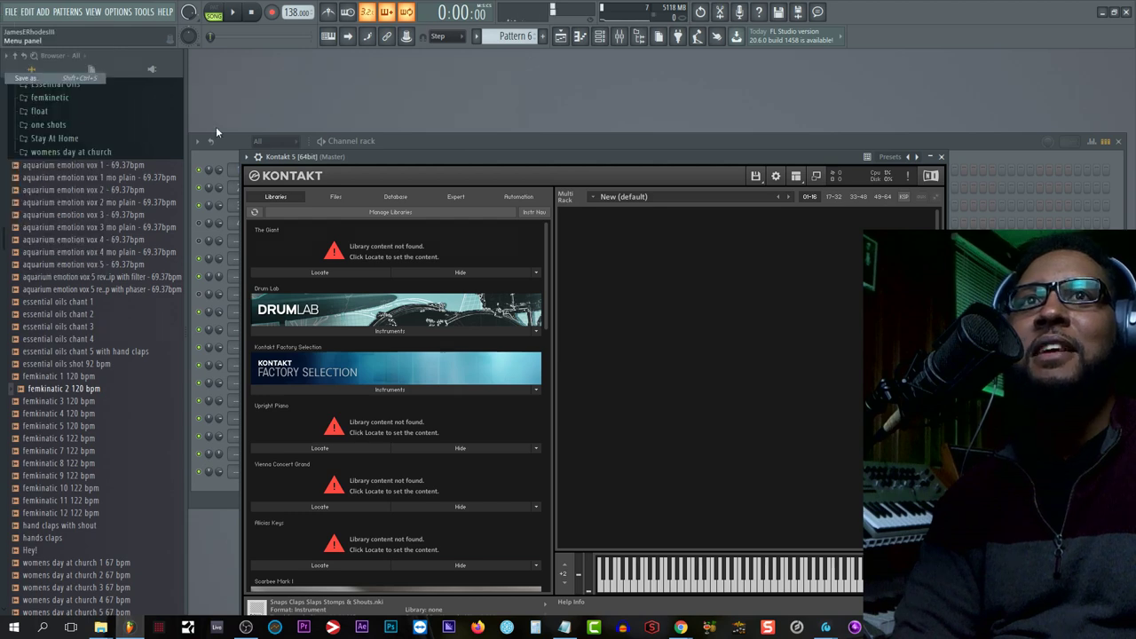
{"action": "left_click", "coordinate": [156, 324]}
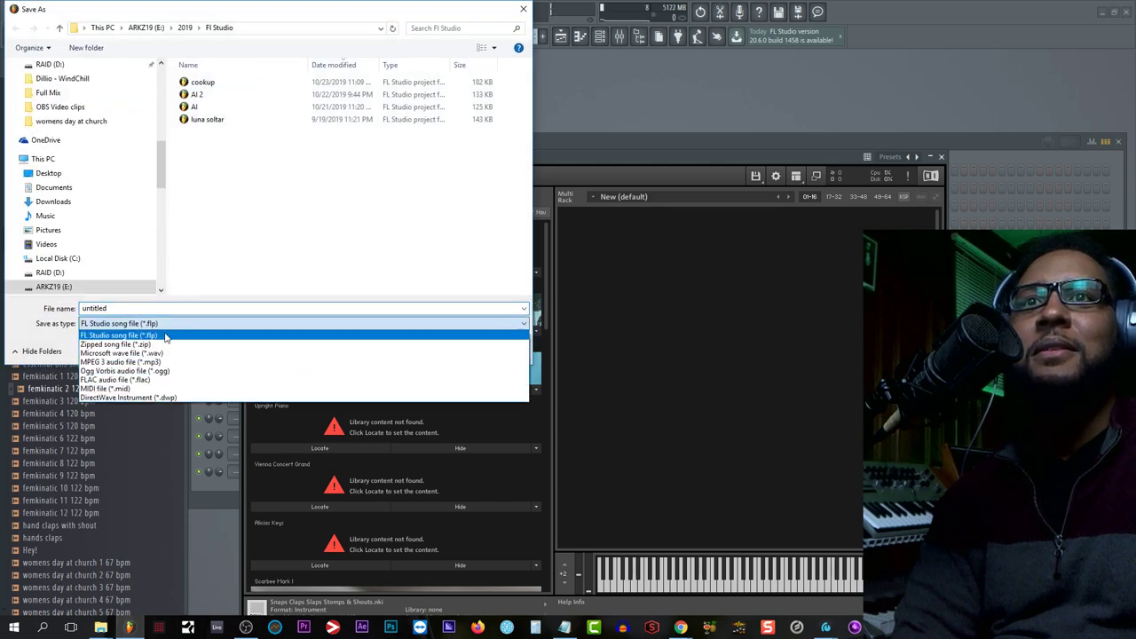
{"action": "left_click", "coordinate": [133, 344]}
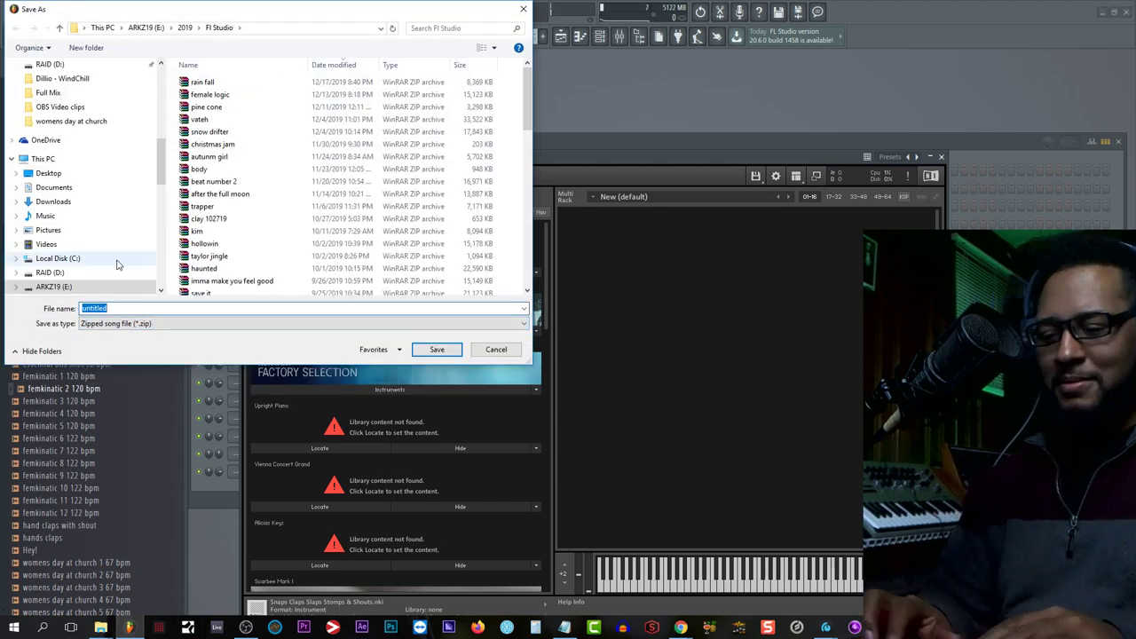
{"action": "type", "text": "feminatic 2"}
{"action": "key", "text": "Return"}
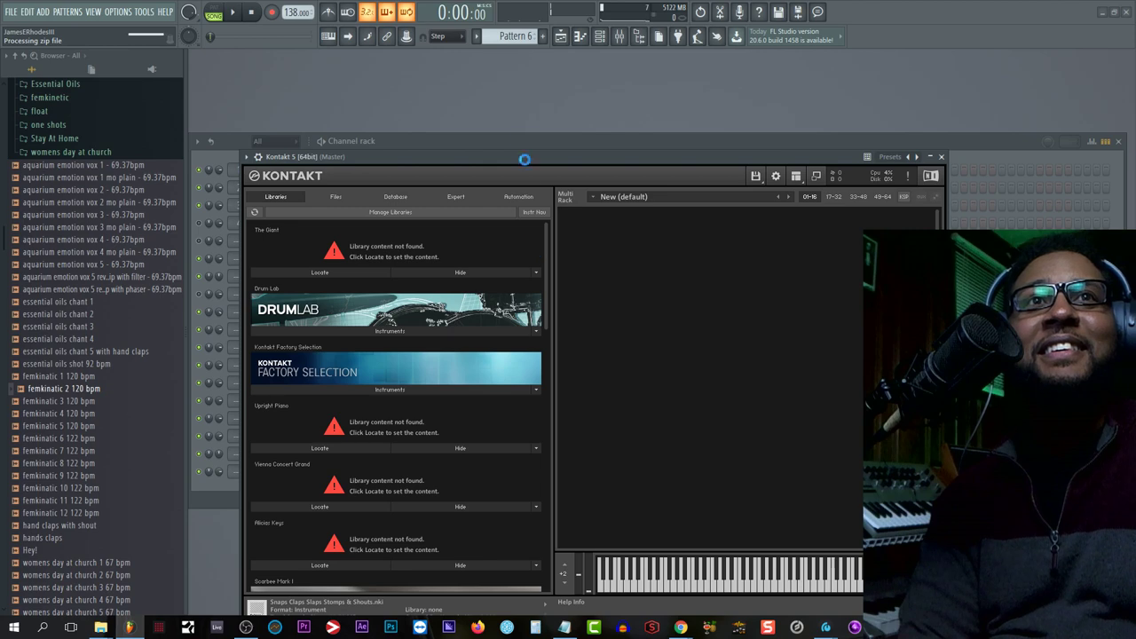
Step: Find The Gentleman in the Kontakt library list and load The Gentleman.nki into the Kontakt instrument
{"action": "left_click_drag", "start_coordinate": [522, 140], "coordinate": [498, 117]}
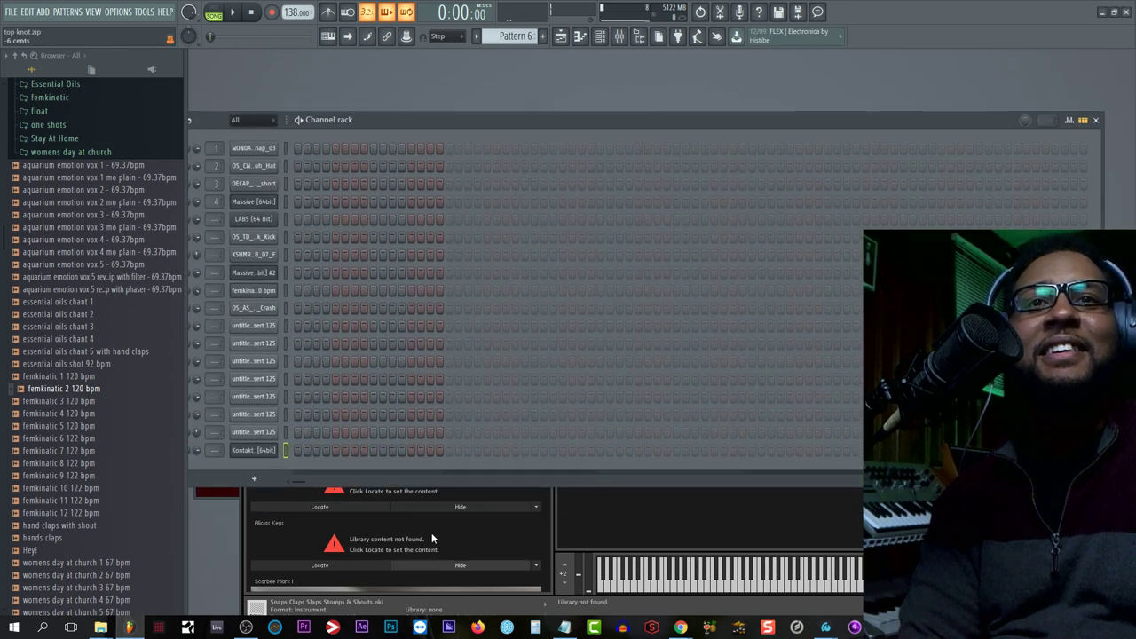
{"action": "scroll", "coordinate": [432, 538], "scroll_direction": "down", "scroll_amount": 15}
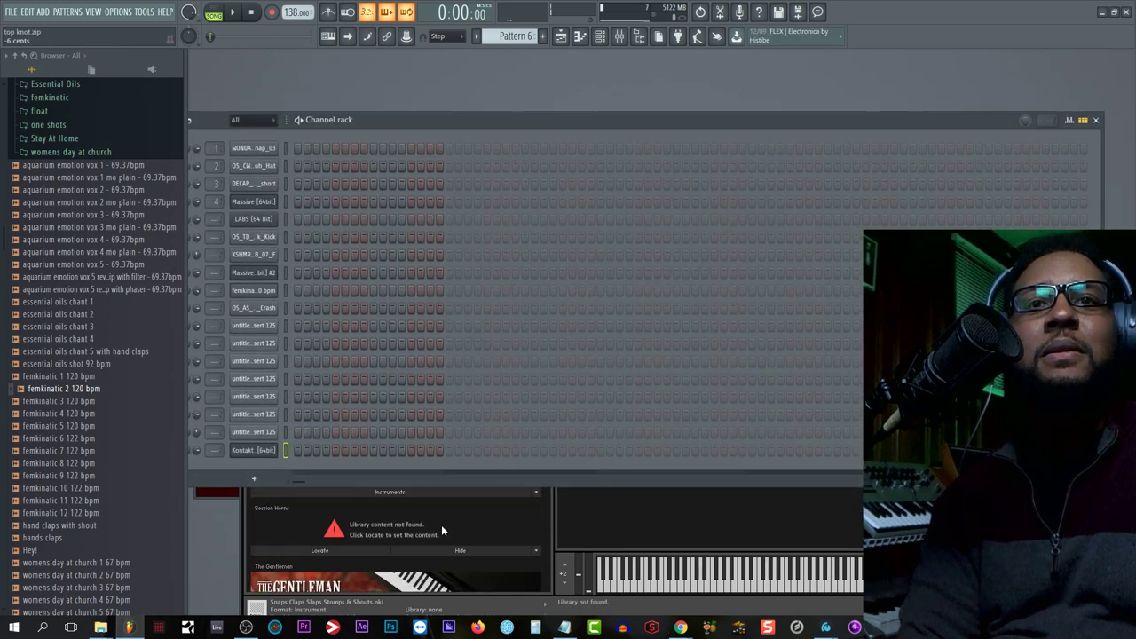
{"action": "scroll", "coordinate": [441, 525], "scroll_direction": "down", "scroll_amount": 3}
{"action": "left_click", "coordinate": [401, 538]}
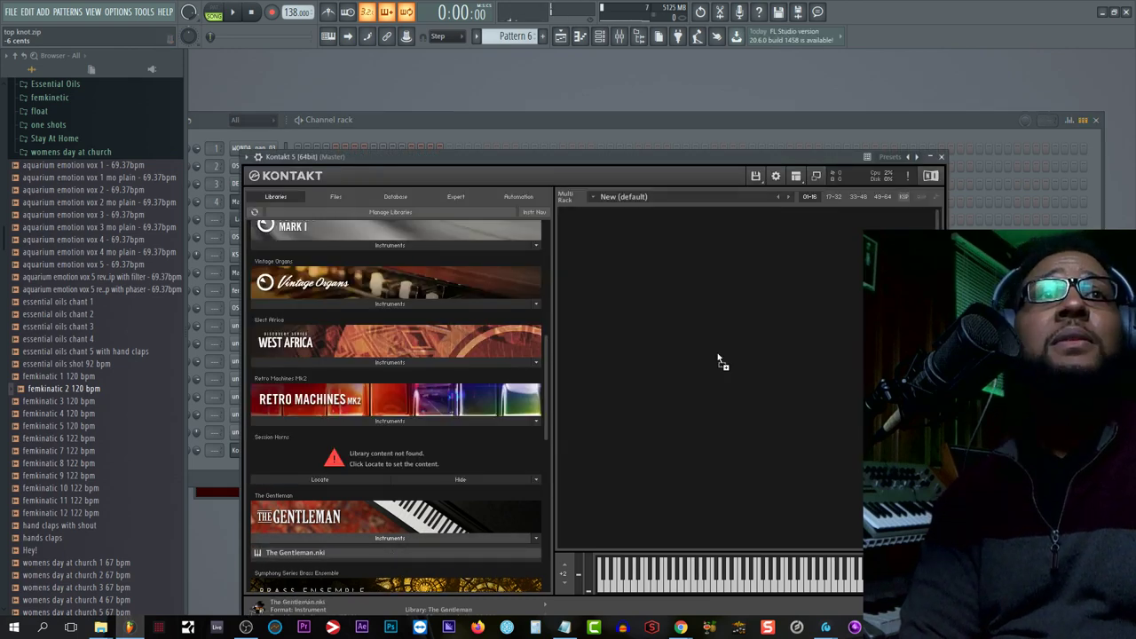
{"action": "left_click_drag", "start_coordinate": [718, 356], "coordinate": [634, 413]}
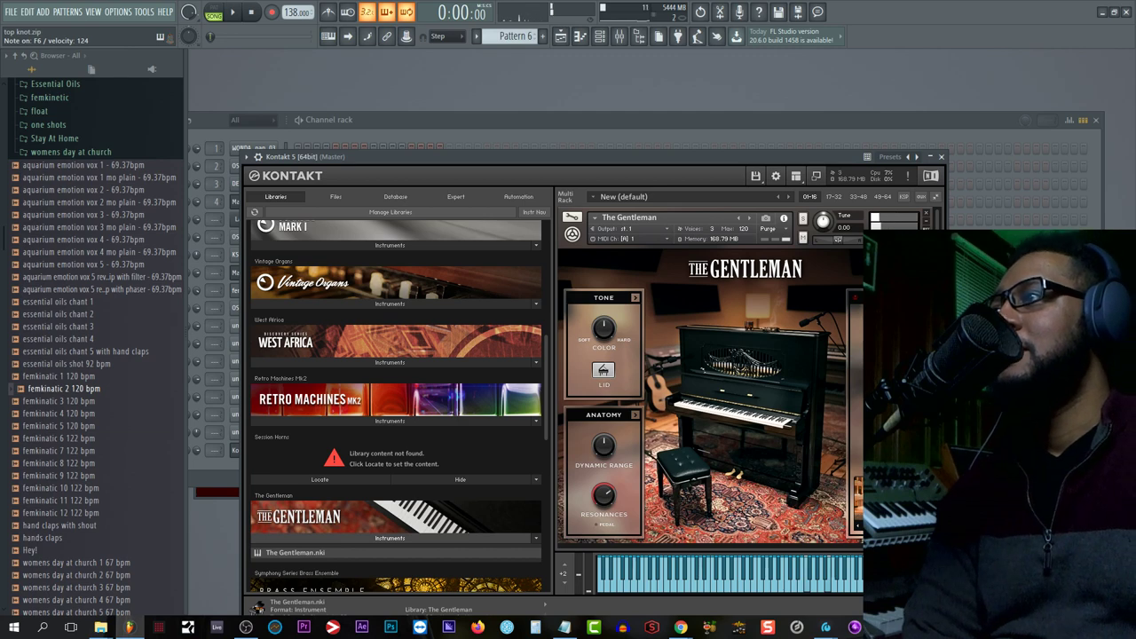
Step: Rehearse the piano part over the playing song, close the Kontakt window and reposition the channel rack
{"action": "key", "text": "space"}
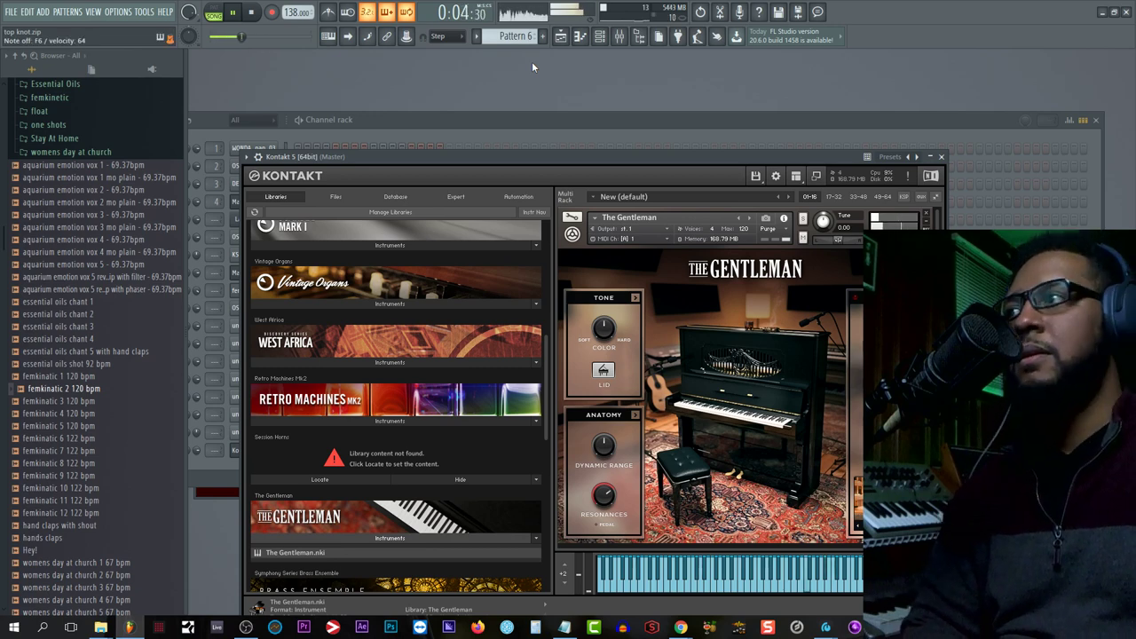
{"action": "left_click", "coordinate": [944, 157]}
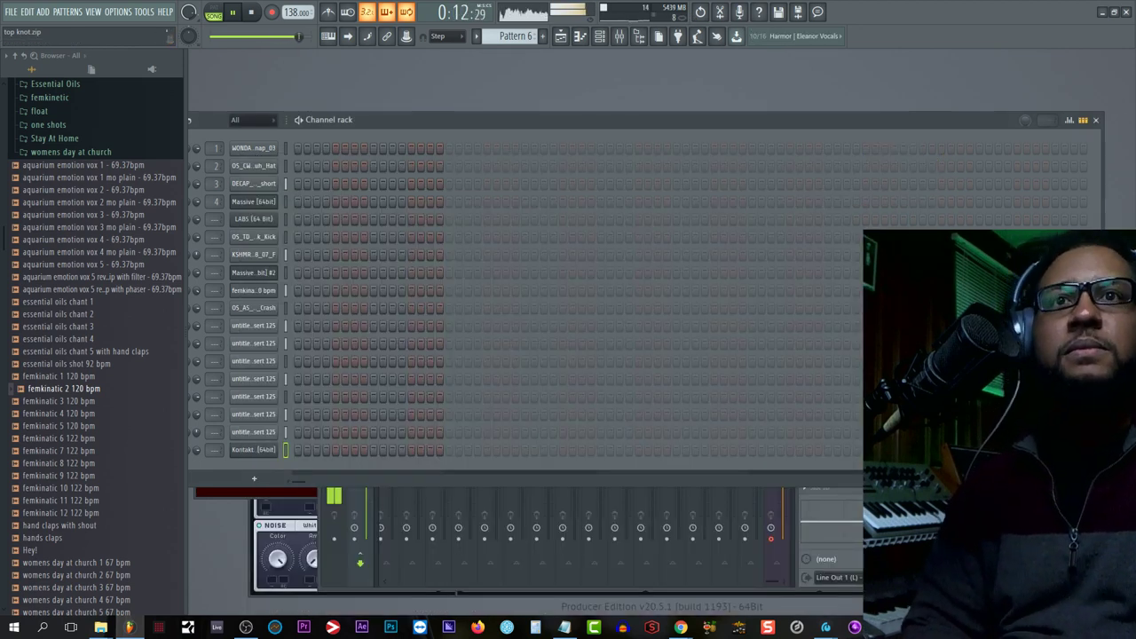
{"action": "left_click_drag", "start_coordinate": [572, 119], "coordinate": [619, 108]}
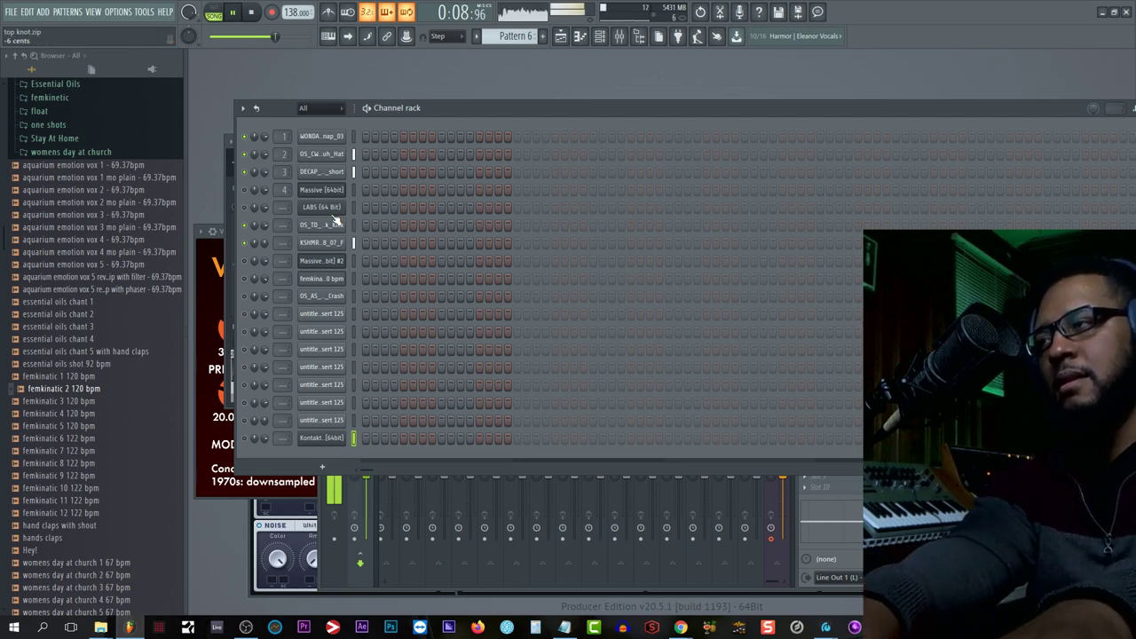
Step: Switch the recording filter to notes and record the Kontakt piano chords into Pattern 7 over the song
{"action": "left_click", "coordinate": [252, 11]}
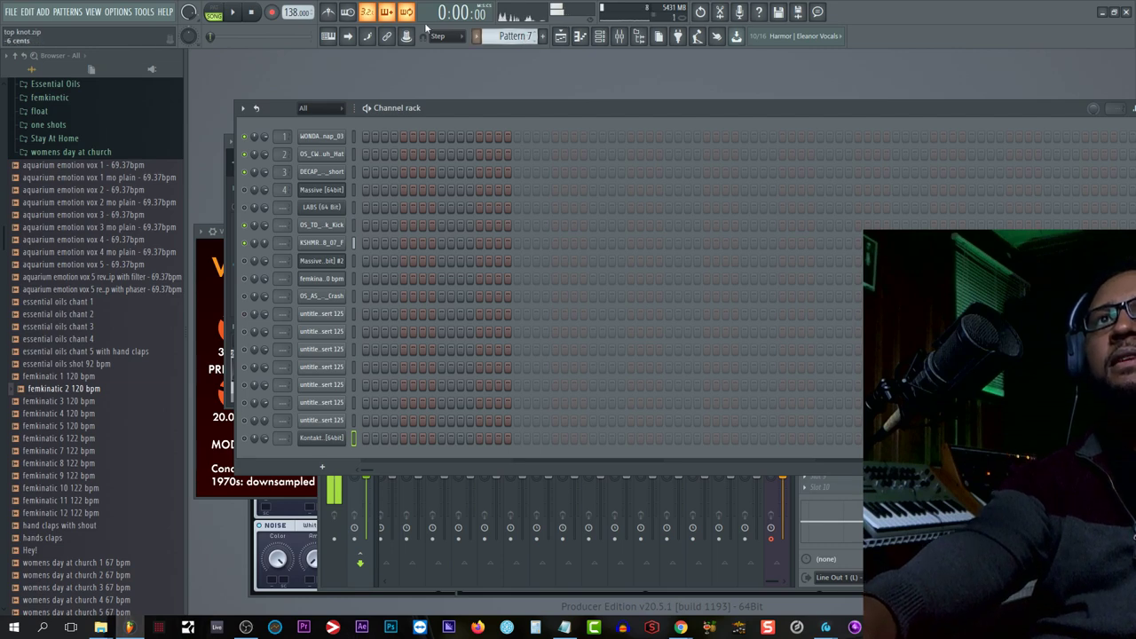
{"action": "key", "text": "space"}
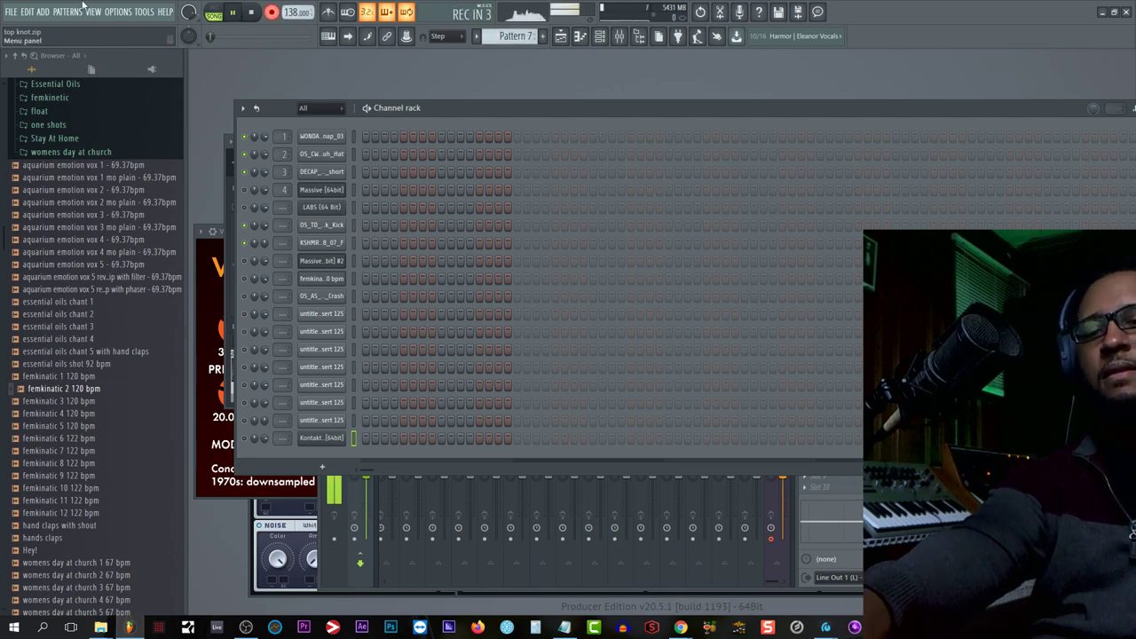
{"action": "key", "text": "space"}
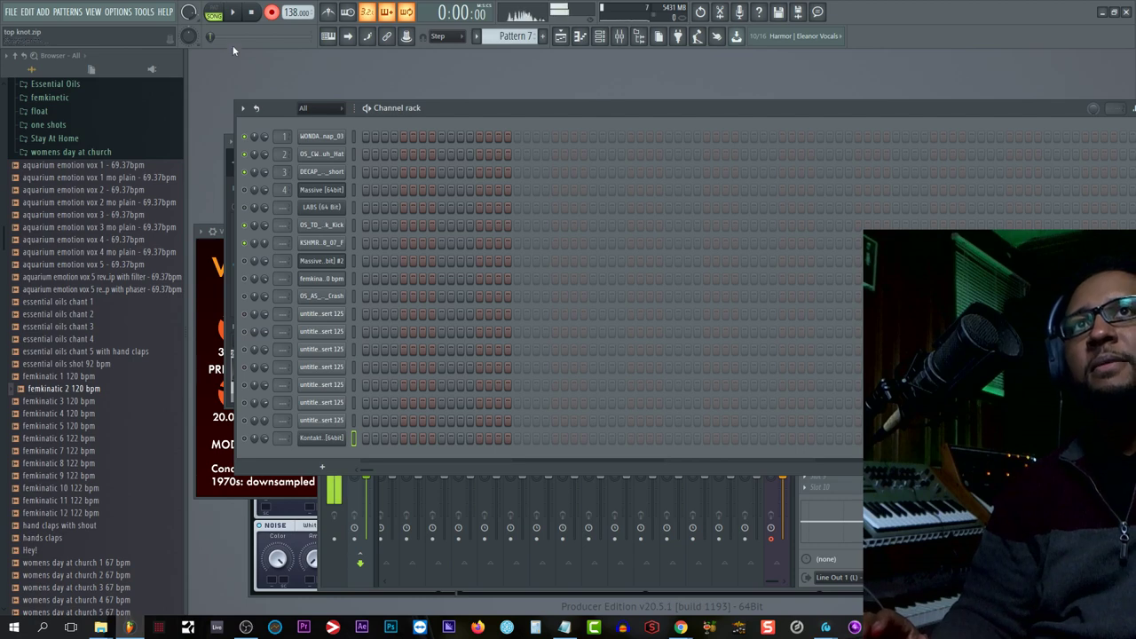
{"action": "right_click", "coordinate": [277, 11]}
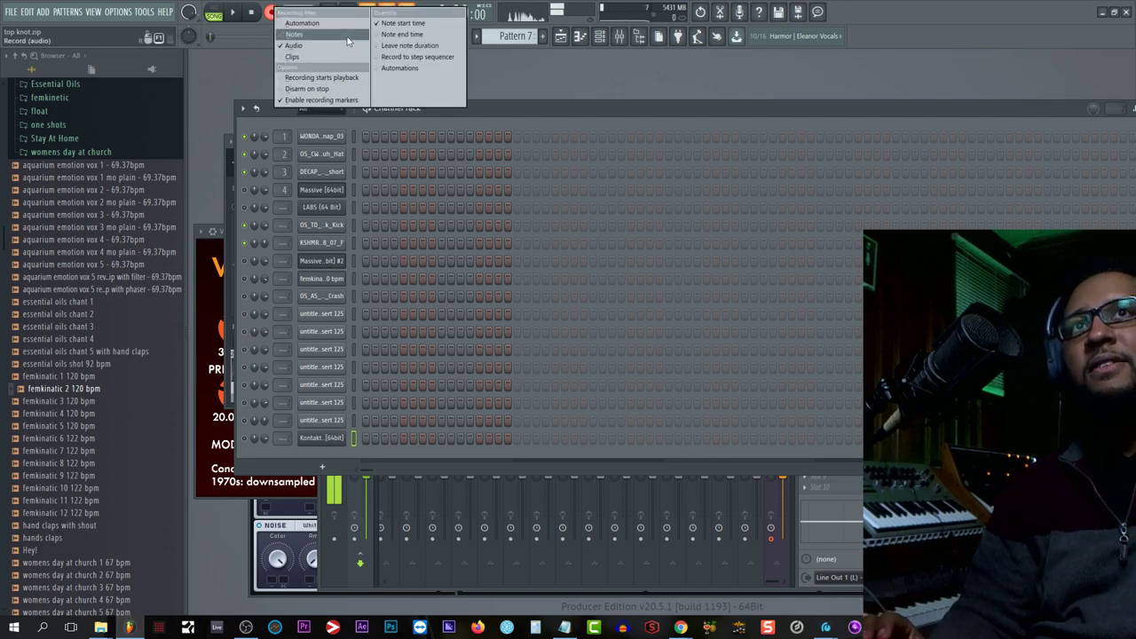
{"action": "left_click", "coordinate": [303, 27]}
{"action": "right_click", "coordinate": [275, 13]}
{"action": "left_click", "coordinate": [295, 51]}
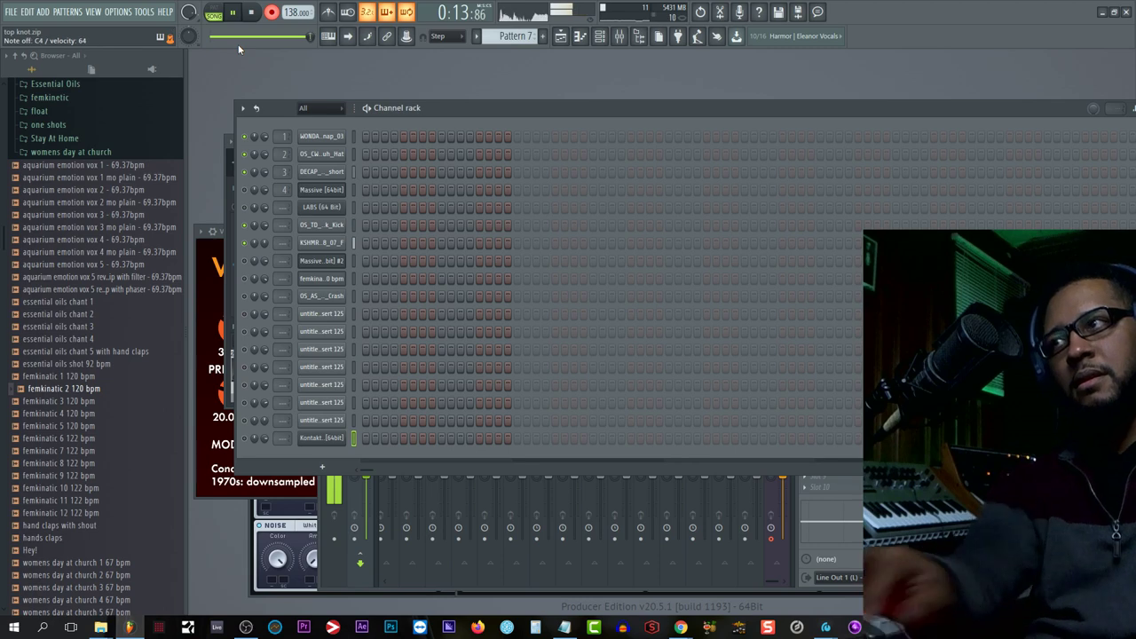
{"action": "key", "text": "space"}
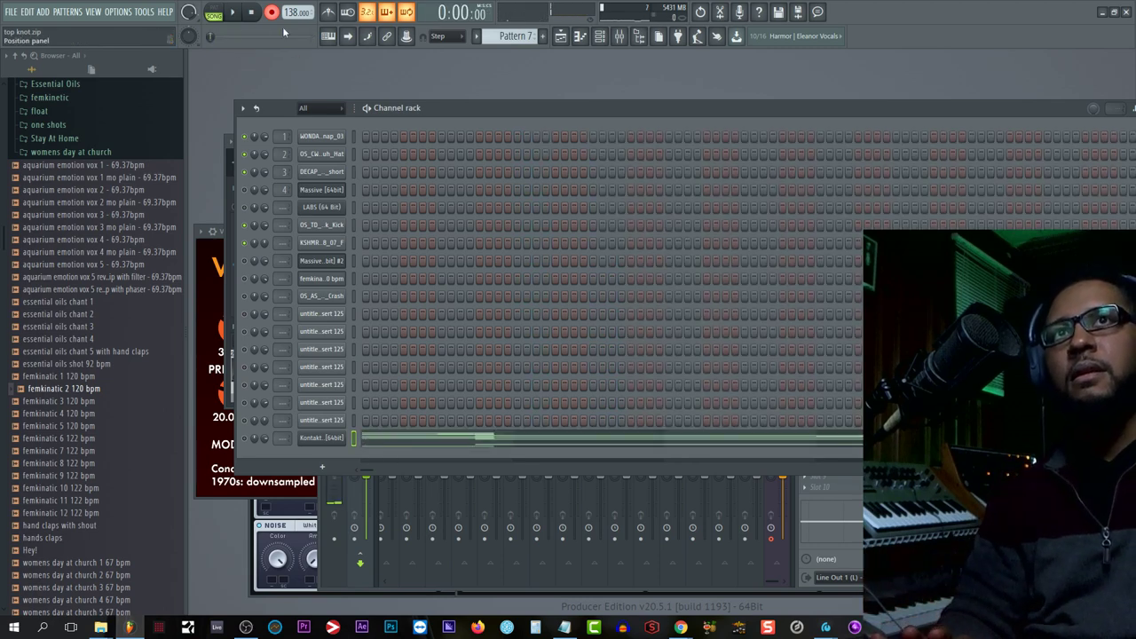
Step: Play back the piano recording and, in its piano roll, delete the second G5 note and the short G#5 note in bar 1
{"action": "left_click", "coordinate": [232, 12]}
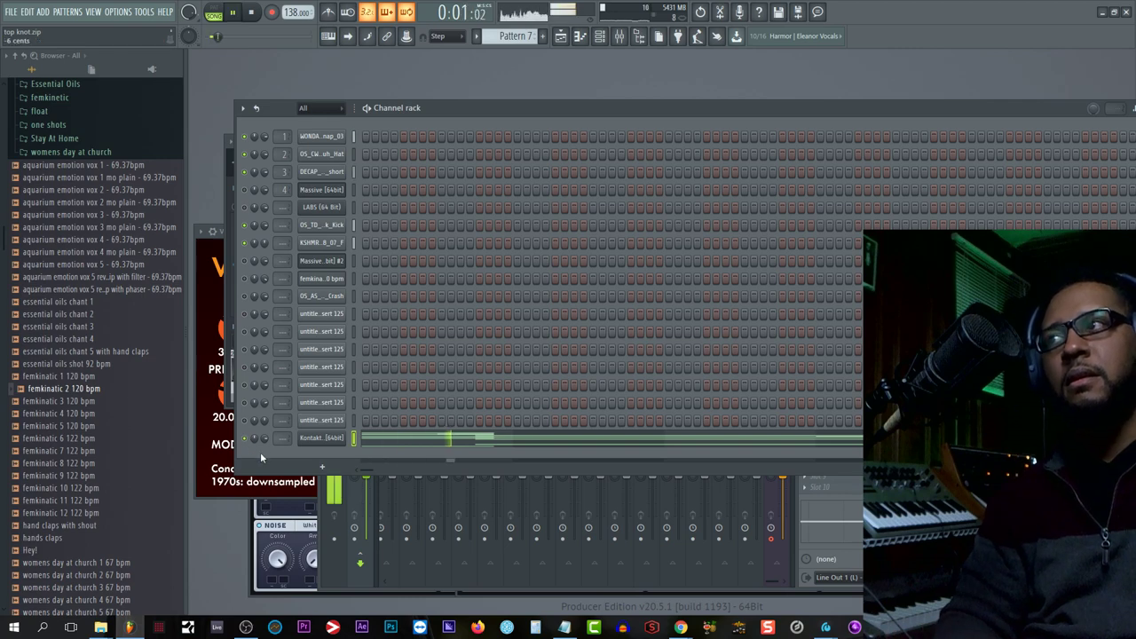
{"action": "right_click", "coordinate": [329, 440]}
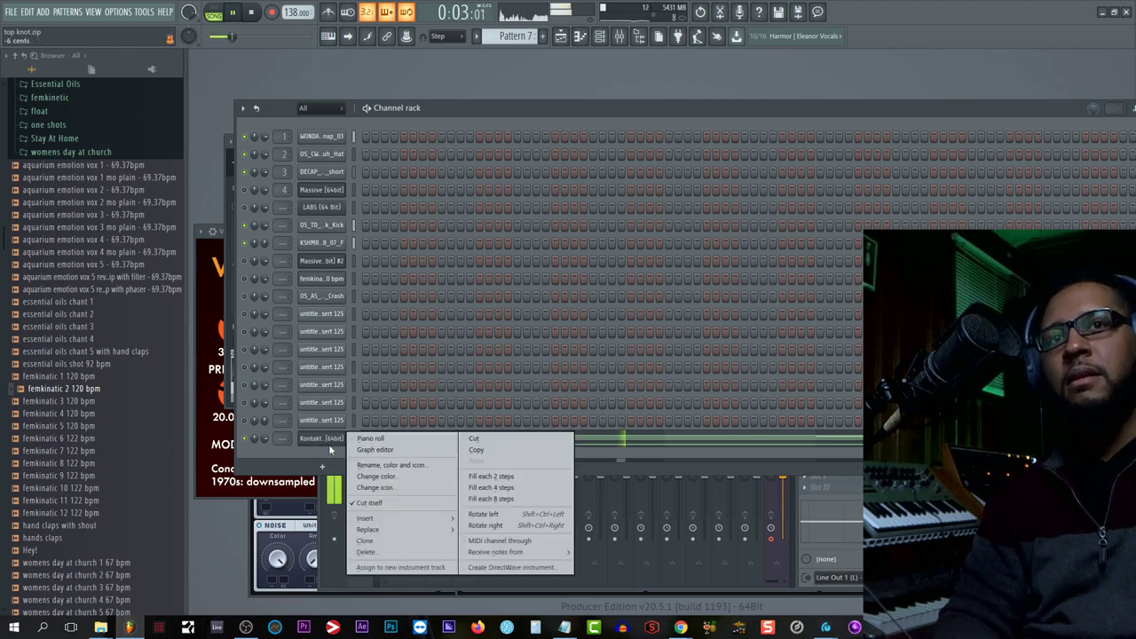
{"action": "left_click", "coordinate": [384, 440]}
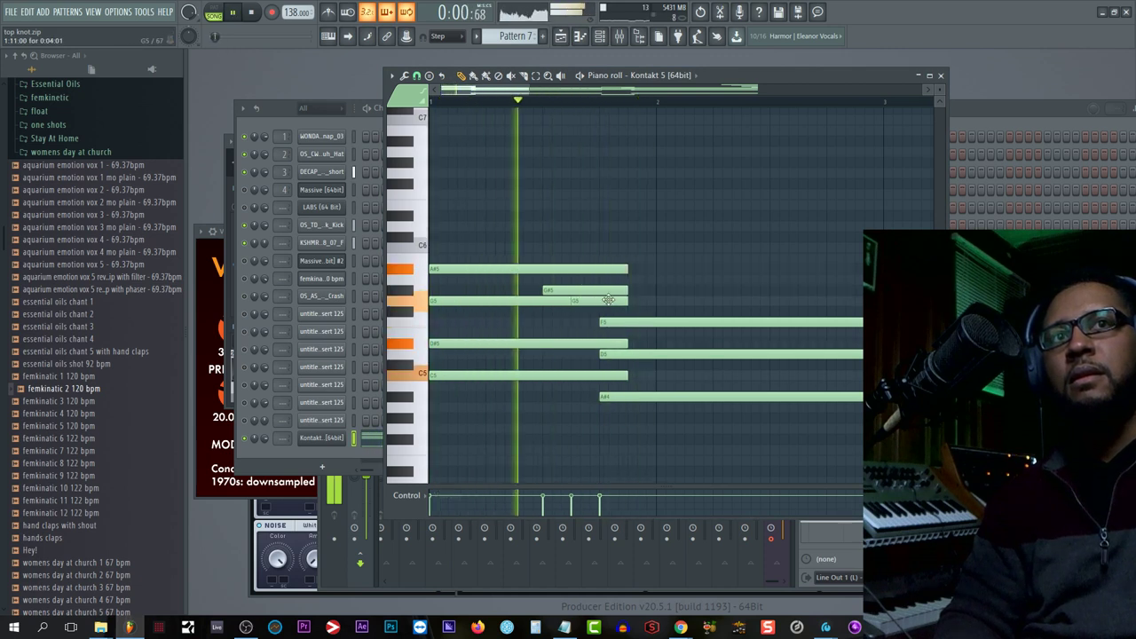
{"action": "key", "text": "space"}
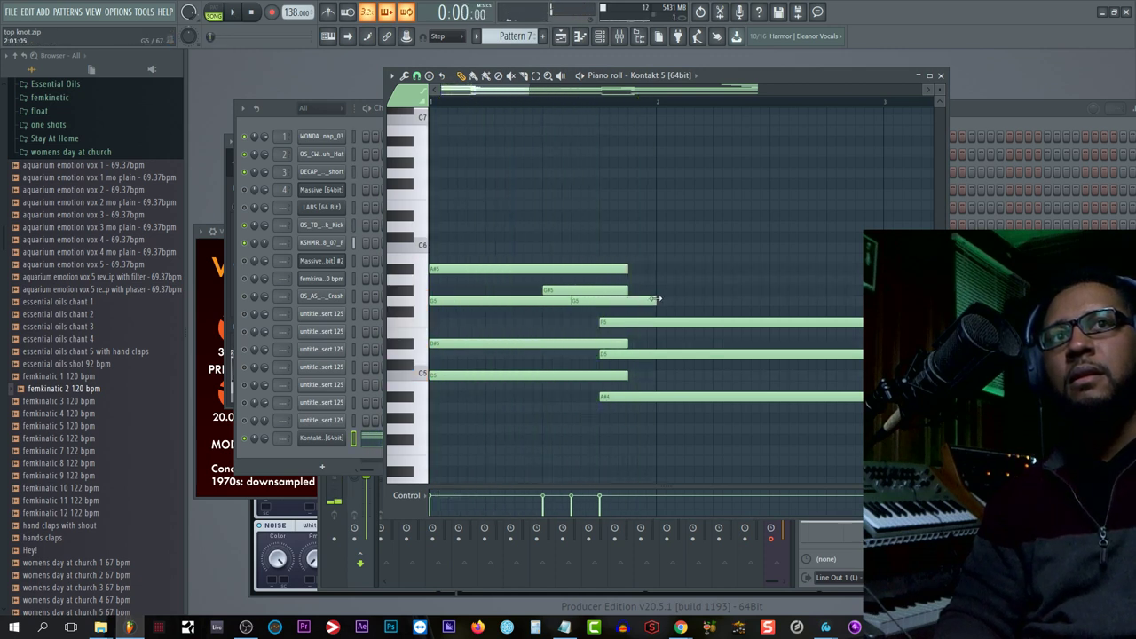
{"action": "right_click", "coordinate": [585, 304]}
{"action": "left_click_drag", "start_coordinate": [583, 304], "coordinate": [570, 305]}
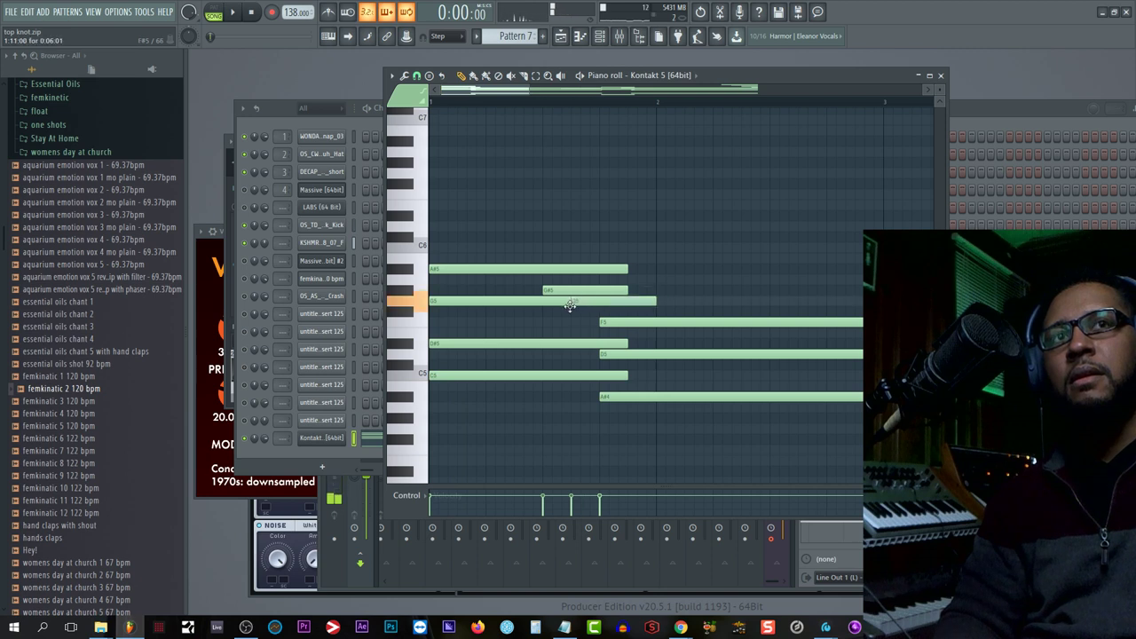
{"action": "key", "text": "space"}
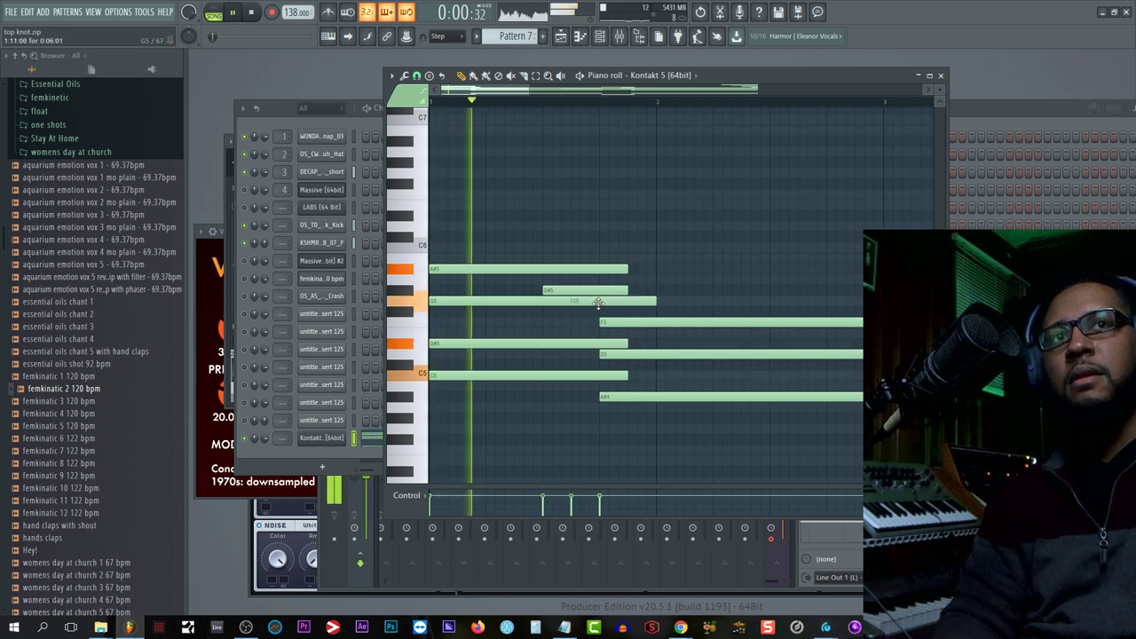
{"action": "right_click", "coordinate": [600, 304]}
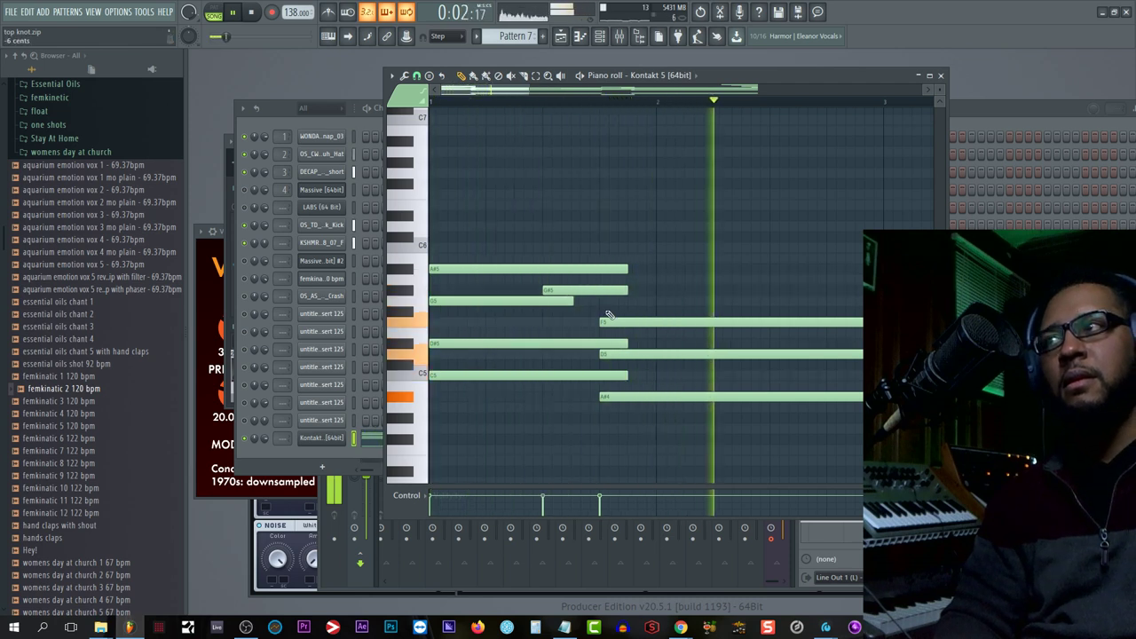
{"action": "right_click", "coordinate": [554, 291]}
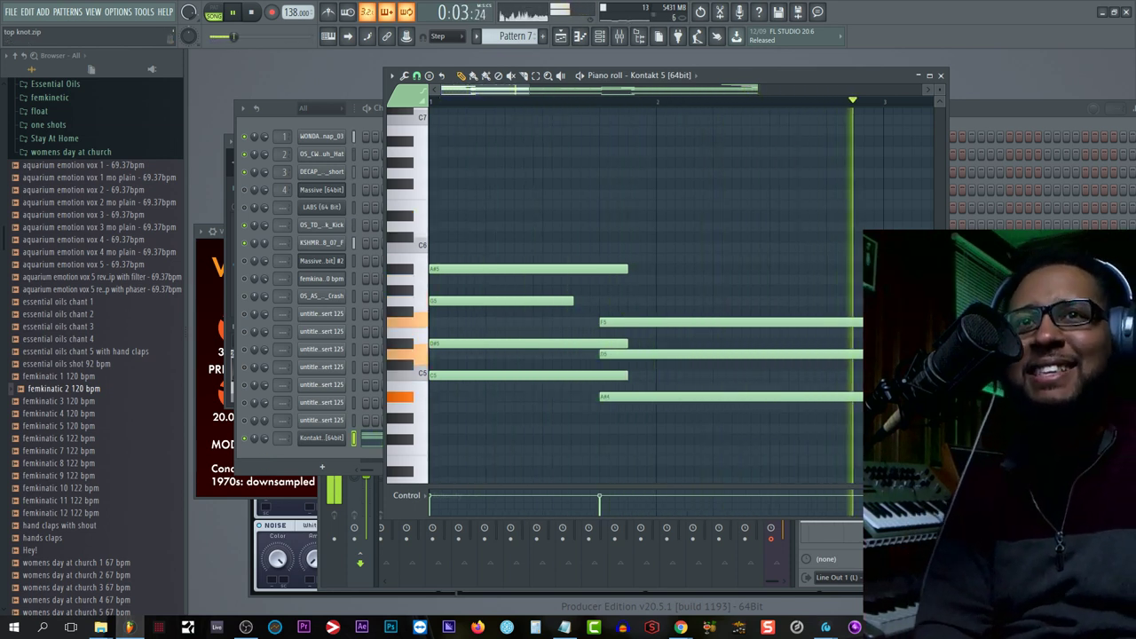
Step: Unmute the first Massive [64bit] channel and adjust the Kontakt channel's volume while the song plays
{"action": "left_click", "coordinate": [248, 204]}
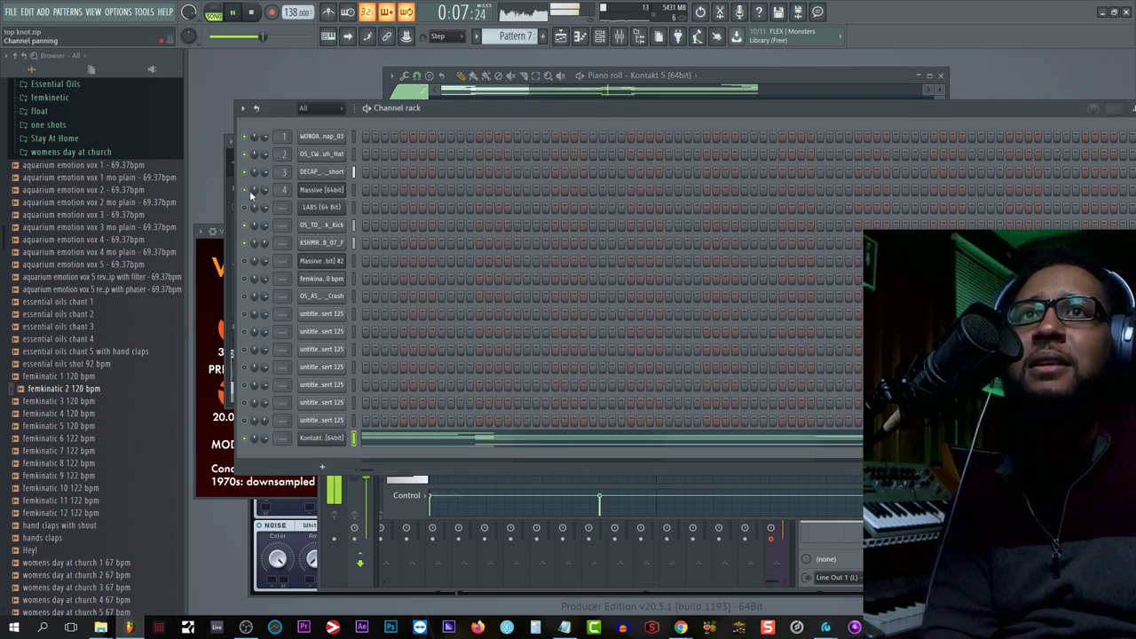
{"action": "left_click_drag", "start_coordinate": [270, 36], "coordinate": [277, 37]}
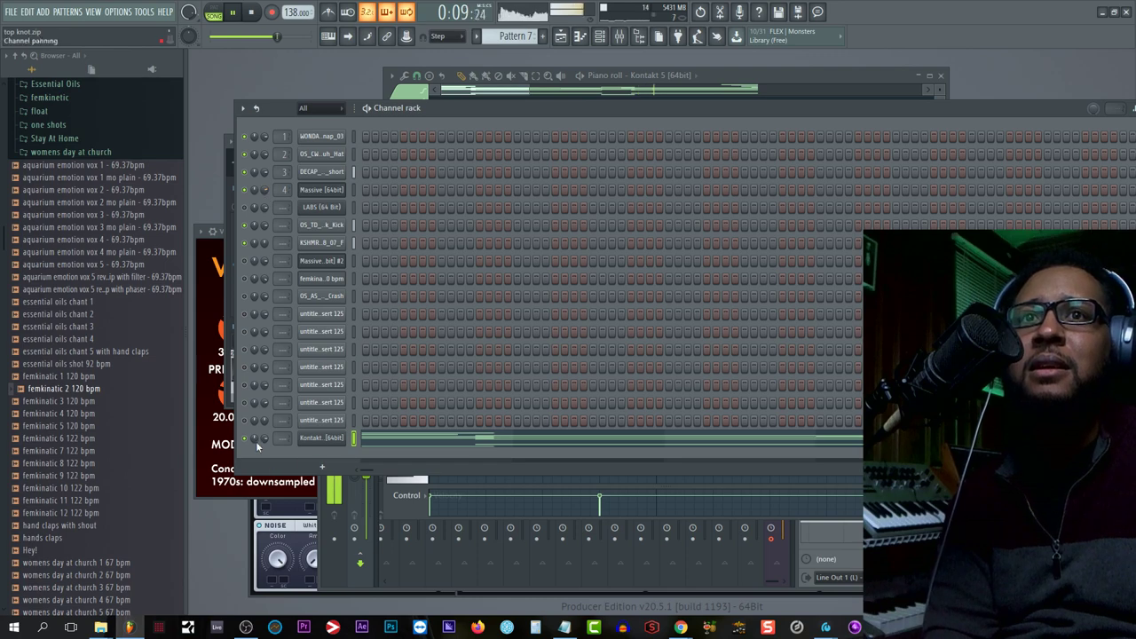
{"action": "left_click_drag", "start_coordinate": [263, 440], "coordinate": [262, 443]}
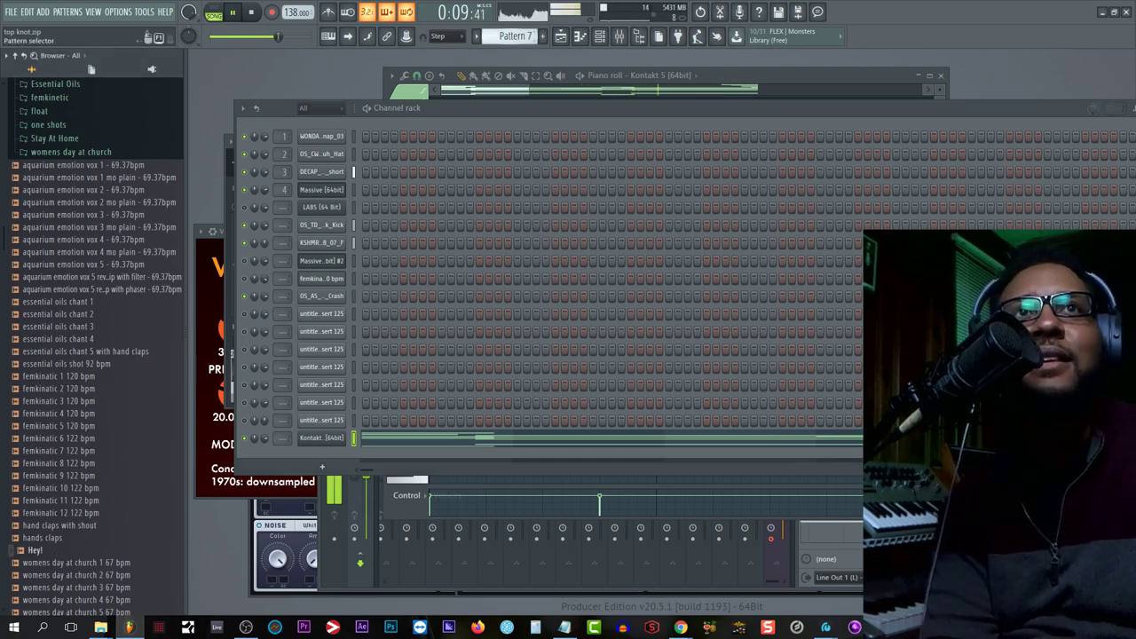
Step: Add the "Hey!" vocal sample as a new channel and place one hit on step 13 in Pattern 6
{"action": "scroll", "coordinate": [508, 37], "scroll_direction": "up", "scroll_amount": 6}
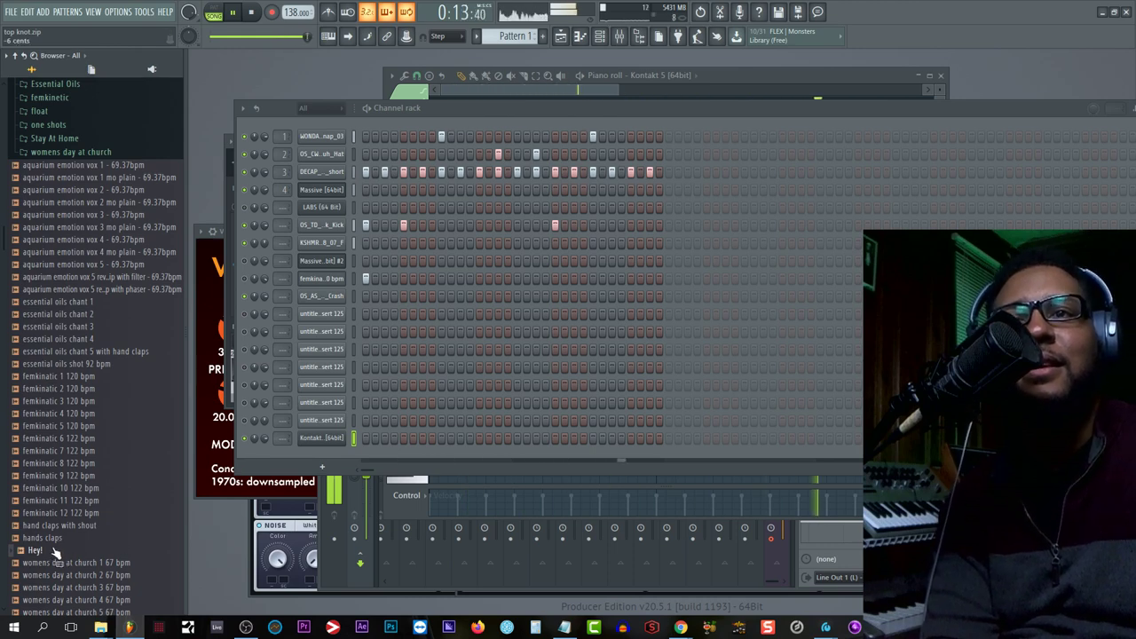
{"action": "left_click_drag", "start_coordinate": [62, 552], "coordinate": [327, 466]}
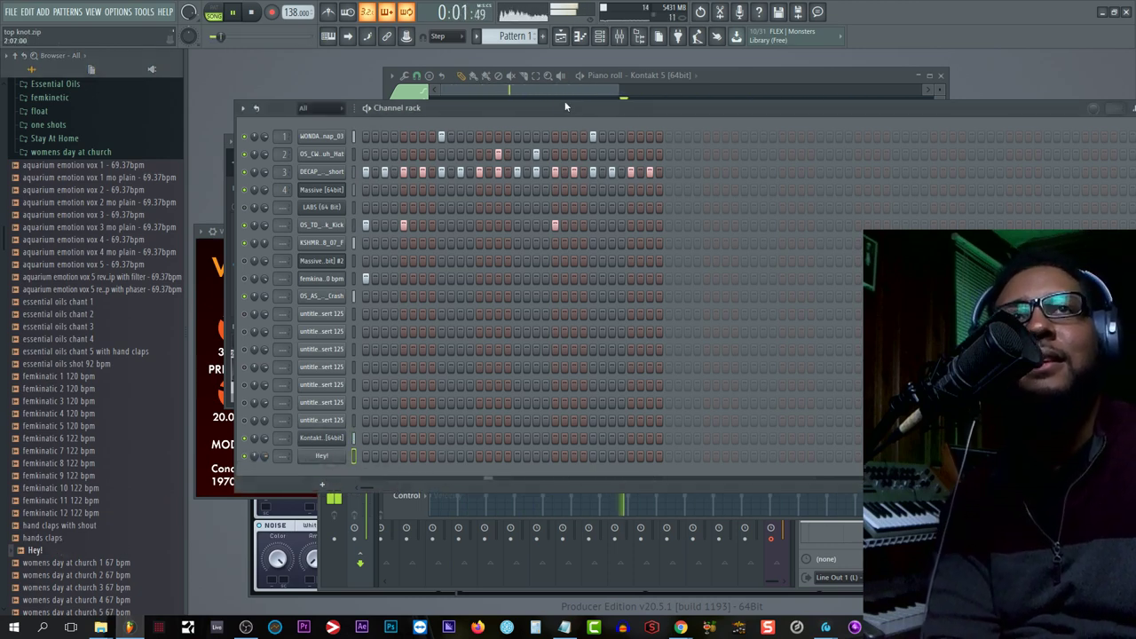
{"action": "scroll", "coordinate": [518, 39], "scroll_direction": "down", "scroll_amount": 4}
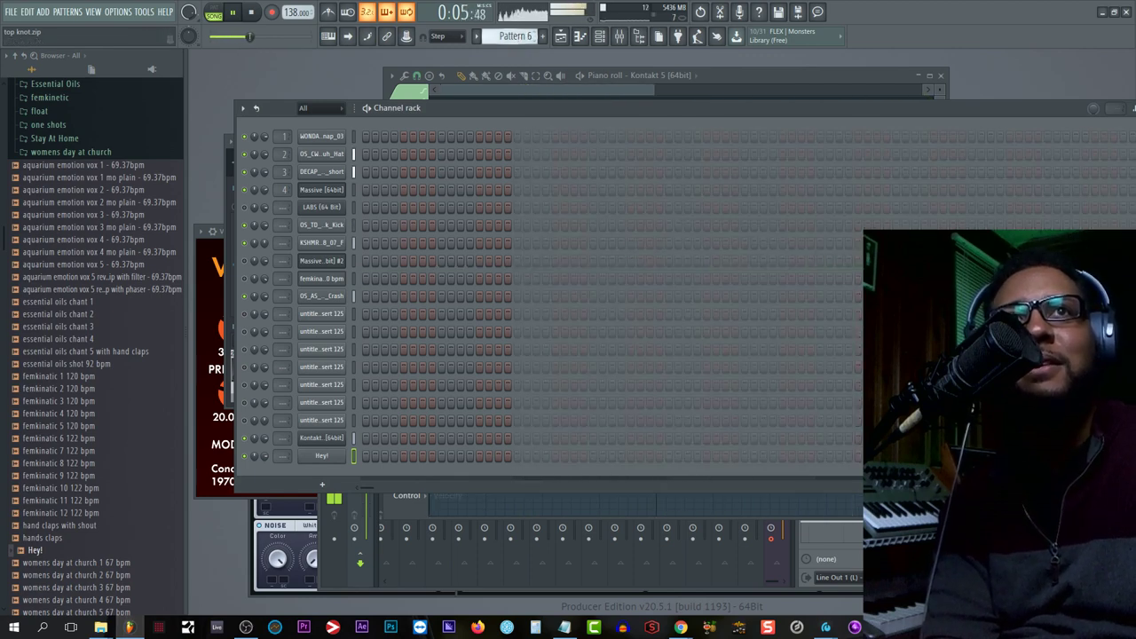
{"action": "scroll", "coordinate": [518, 39], "scroll_direction": "down", "scroll_amount": 1}
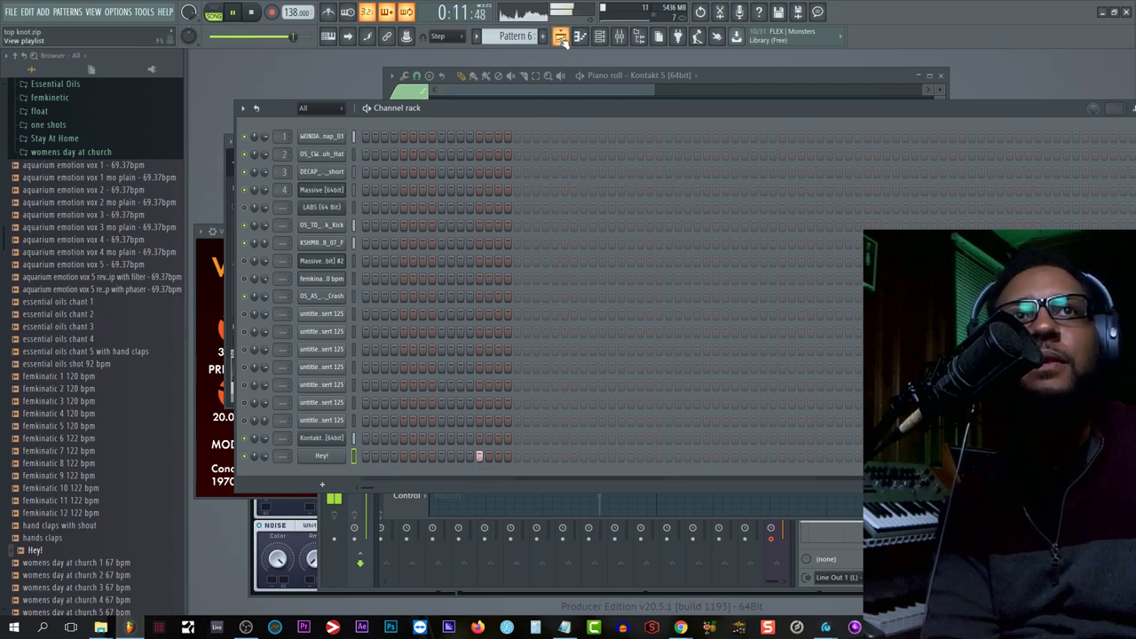
Step: Place Pattern 6 on Track 14 at bar 8 of the playlist, then close the playlist
{"action": "key", "text": "F5"}
{"action": "left_click", "coordinate": [654, 528]}
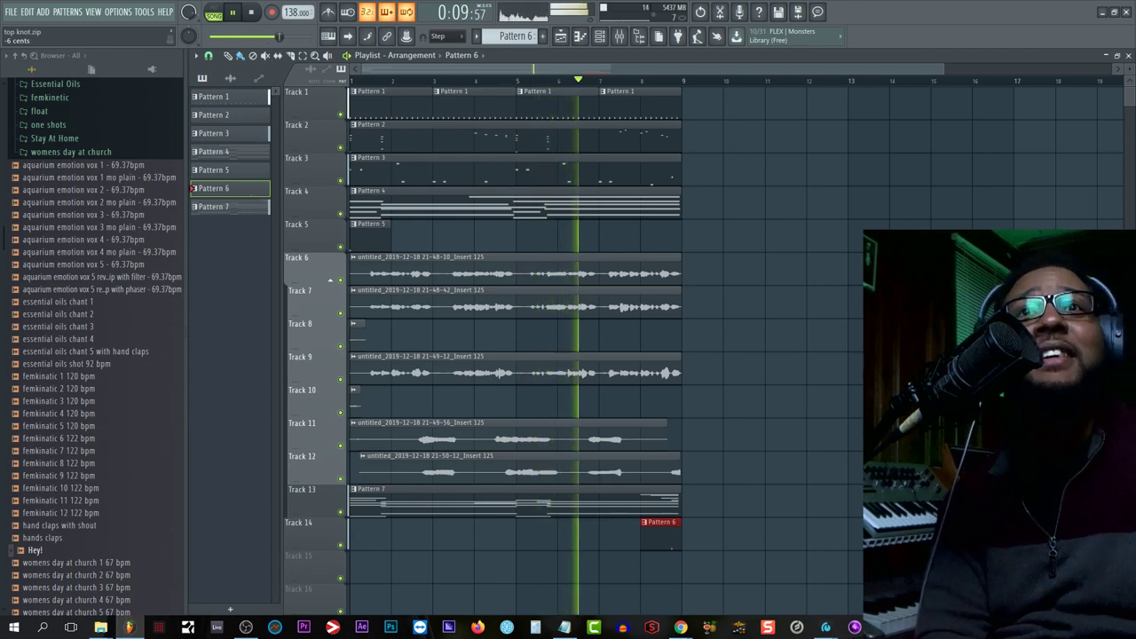
{"action": "left_click", "coordinate": [1129, 55]}
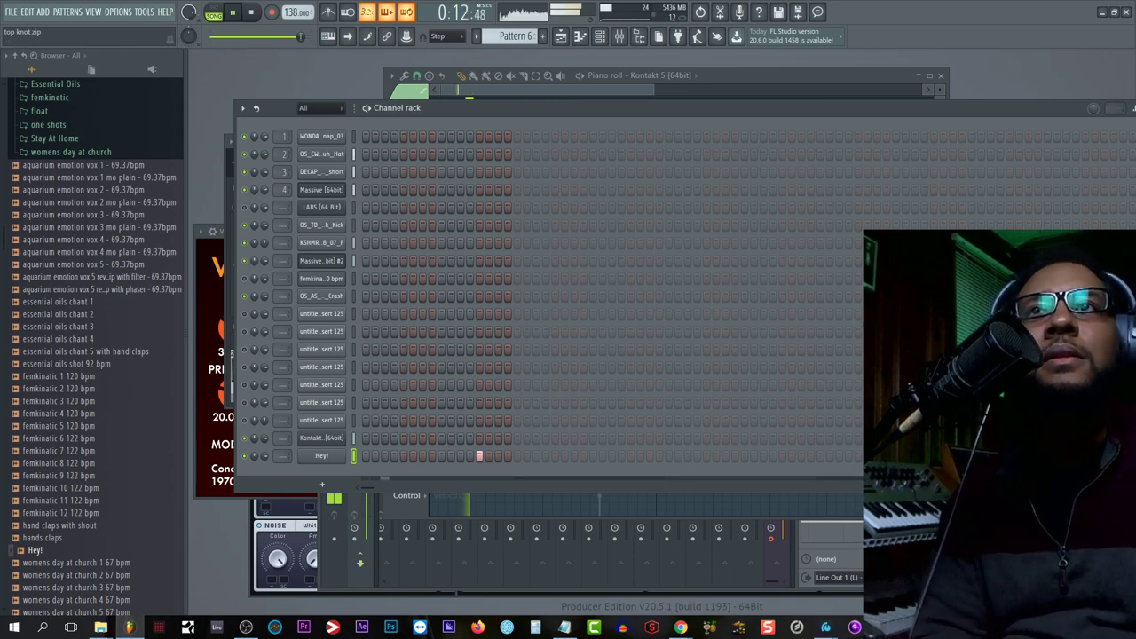
{"action": "scroll", "coordinate": [133, 226], "scroll_direction": "up", "scroll_amount": 3}
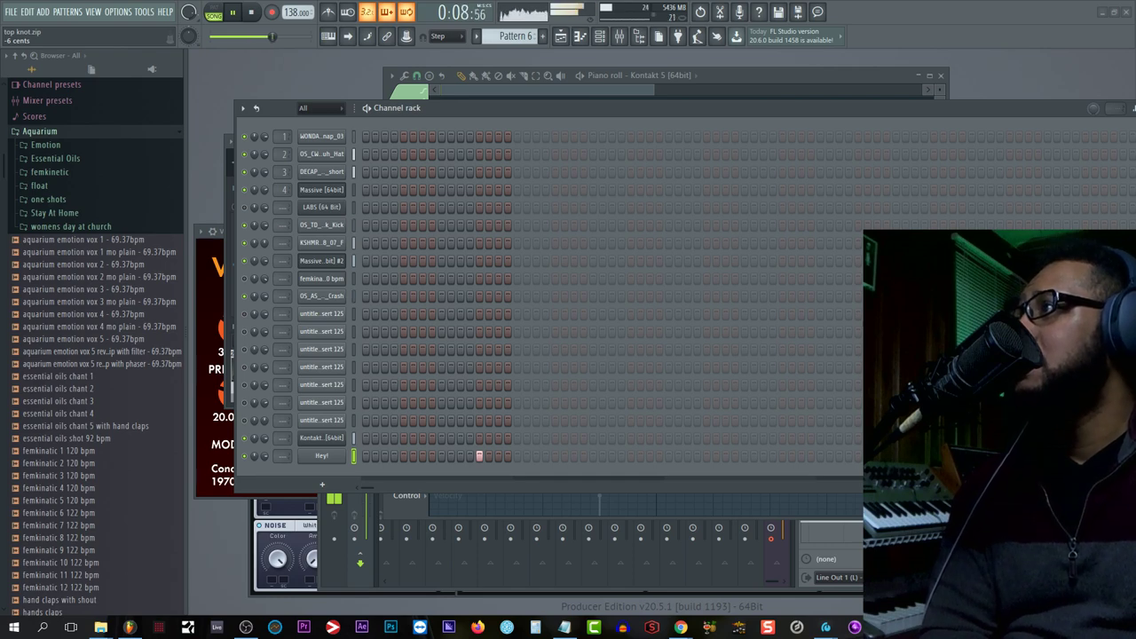
Step: Switch to Pattern 1 and add the OS_TD_140_Perc_Loop_Hermano_1 sample as a new channel while the song plays
{"action": "key", "text": "space"}
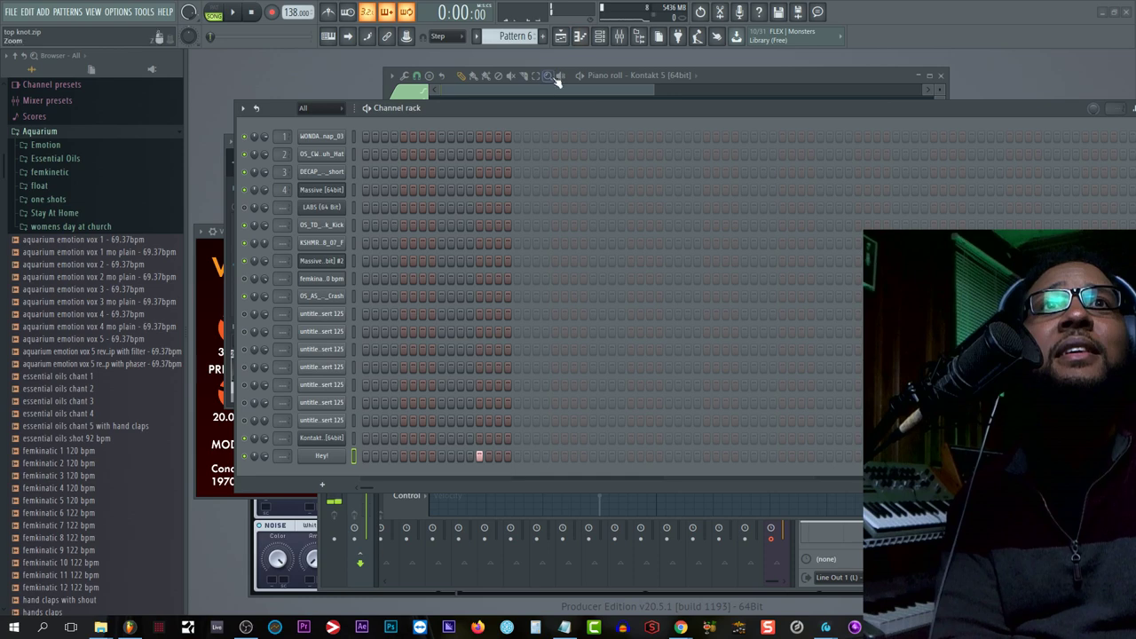
{"action": "left_click_drag", "start_coordinate": [512, 37], "coordinate": [512, 71]}
{"action": "left_click", "coordinate": [233, 12]}
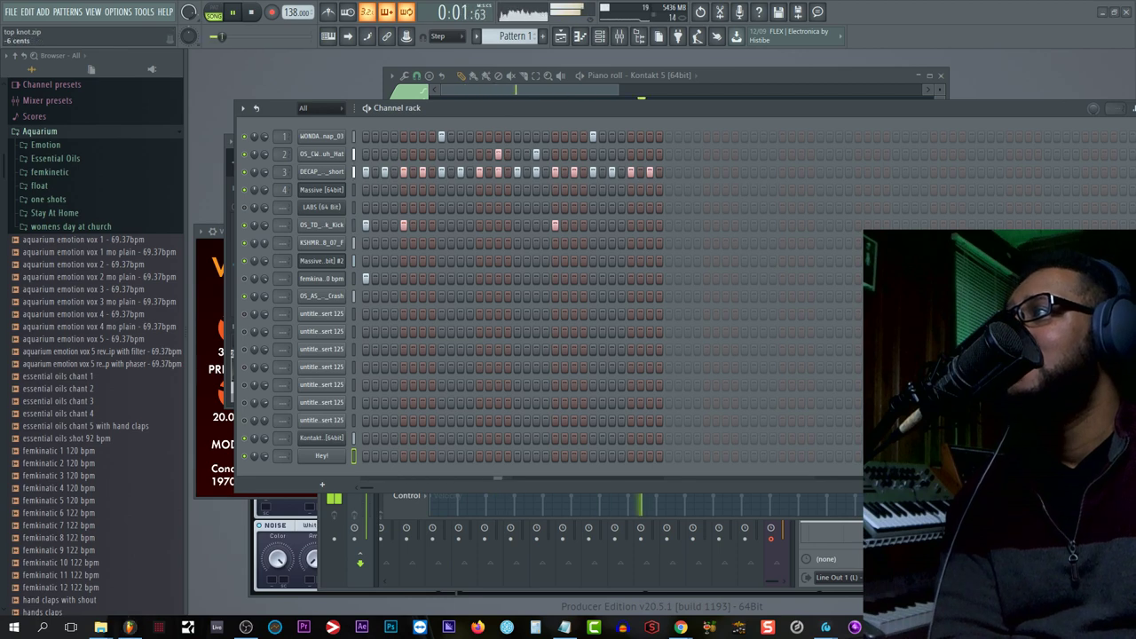
{"action": "left_click_drag", "start_coordinate": [2, 448], "coordinate": [264, 484]}
{"action": "left_click", "coordinate": [314, 476]}
{"action": "left_click", "coordinate": [338, 475]}
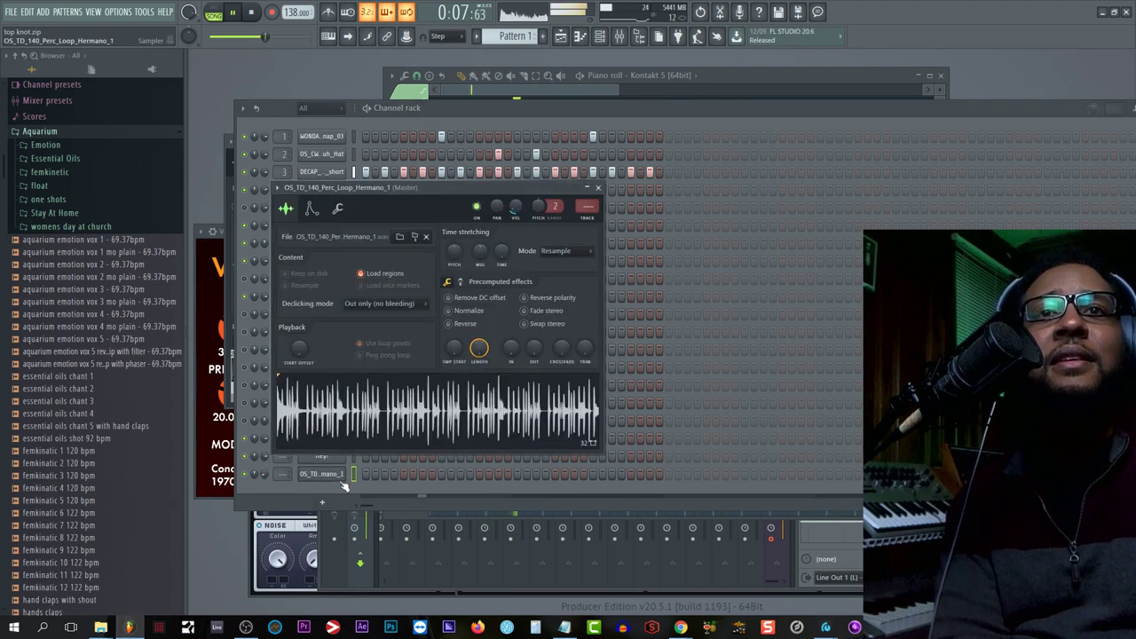
Step: Set the percussion loop channel to cut itself and place one hit on step 1 in Pattern 1
{"action": "left_click", "coordinate": [342, 476]}
{"action": "right_click", "coordinate": [346, 476]}
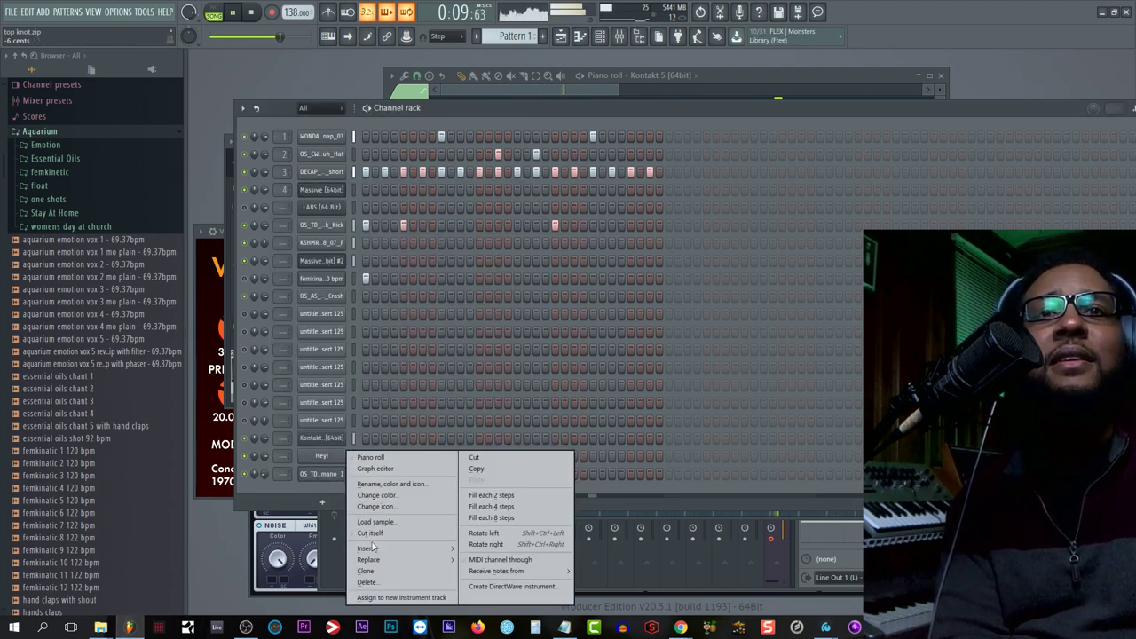
{"action": "left_click", "coordinate": [373, 535]}
Step: Time-stretch the percussion loop from its original 140 BPM to the project tempo, with a stretch time of 8:00:00
{"action": "left_click", "coordinate": [333, 480]}
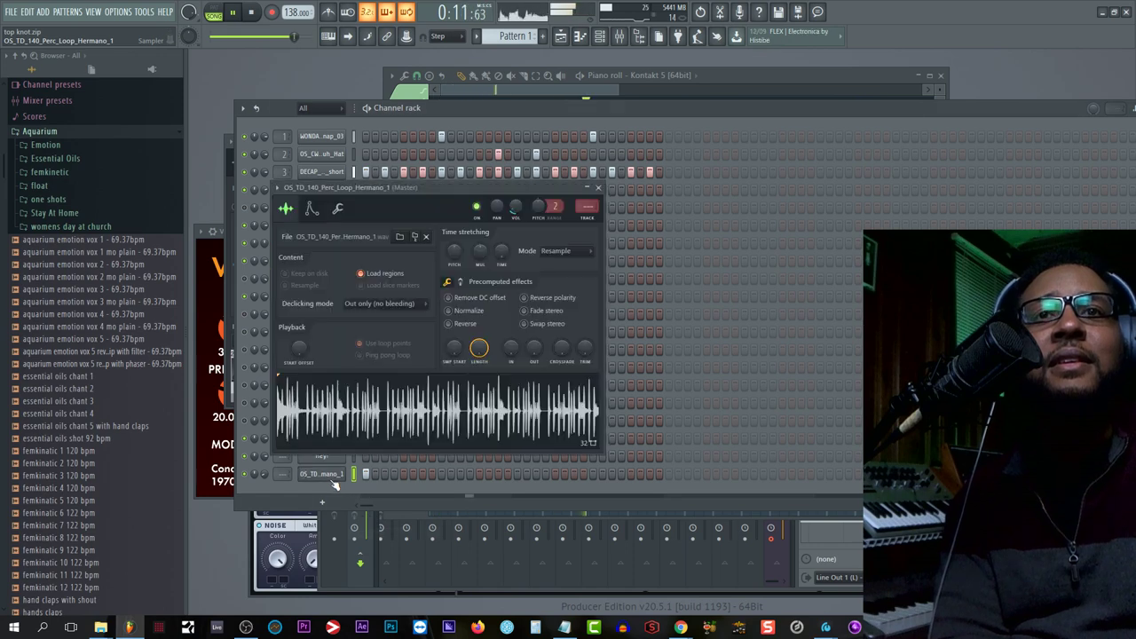
{"action": "right_click", "coordinate": [501, 254]}
{"action": "left_click", "coordinate": [546, 332]}
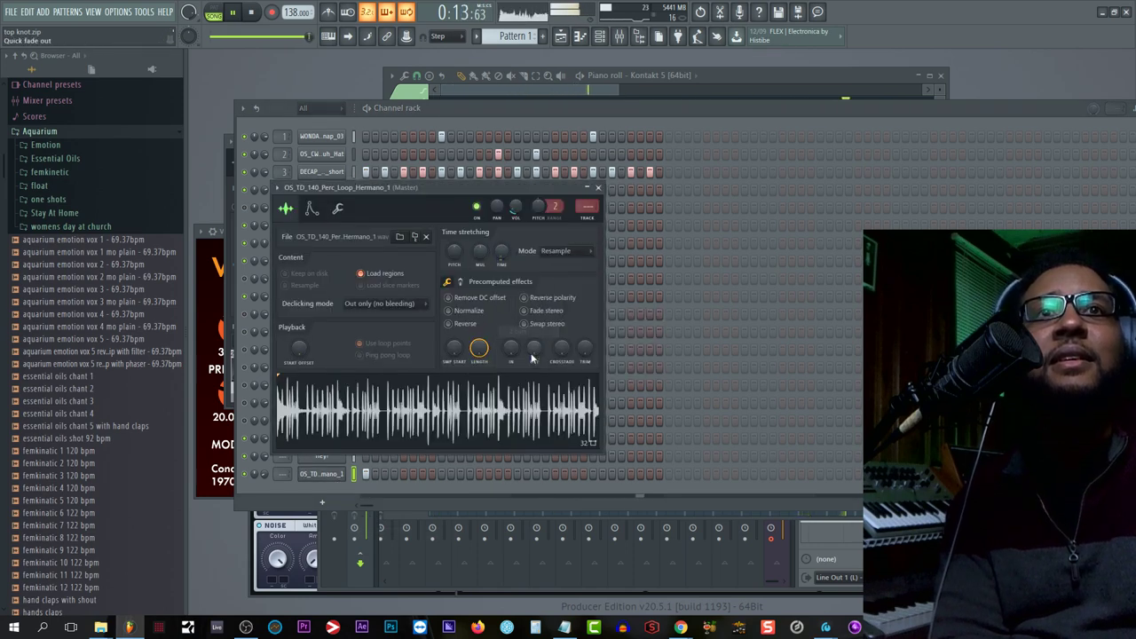
{"action": "right_click", "coordinate": [500, 254]}
{"action": "left_click", "coordinate": [524, 355]}
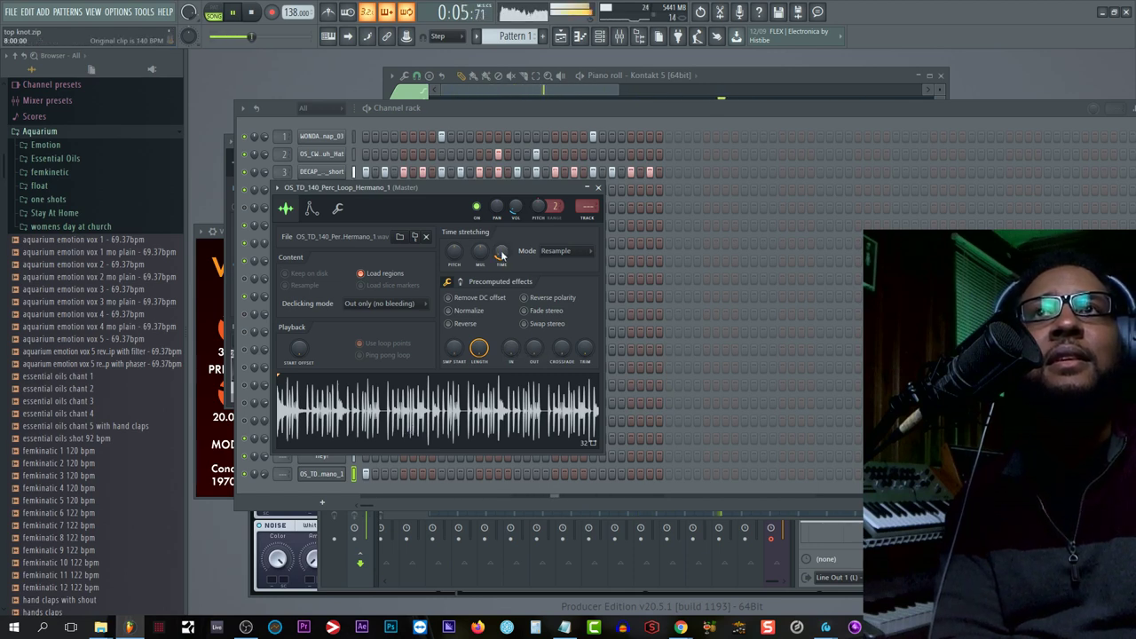
Step: Balance the percussion loop channel's volume during playback, toggling its Cut itself option off and back on
{"action": "left_click", "coordinate": [263, 478]}
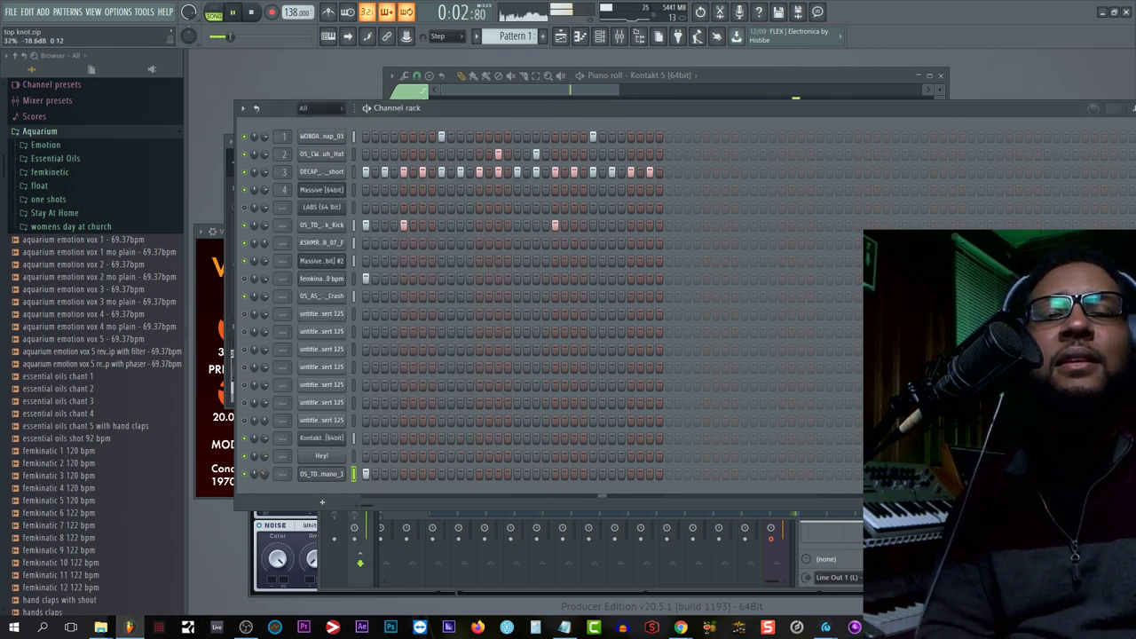
{"action": "right_click", "coordinate": [323, 475]}
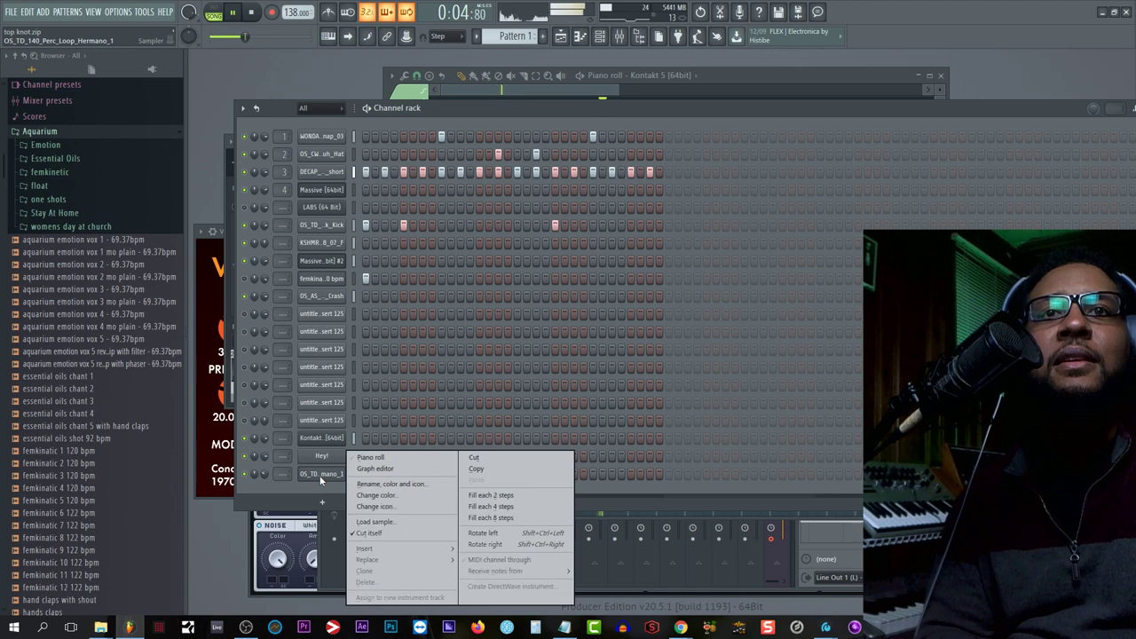
{"action": "left_click", "coordinate": [398, 533]}
{"action": "left_click_drag", "start_coordinate": [262, 476], "coordinate": [263, 462]}
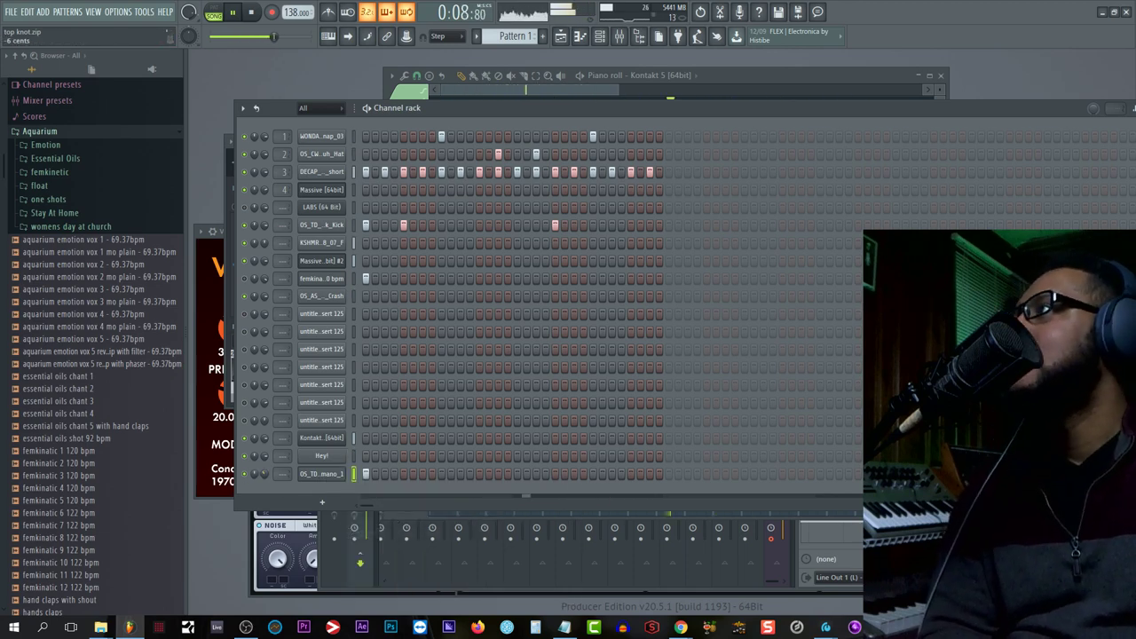
{"action": "right_click", "coordinate": [322, 475]}
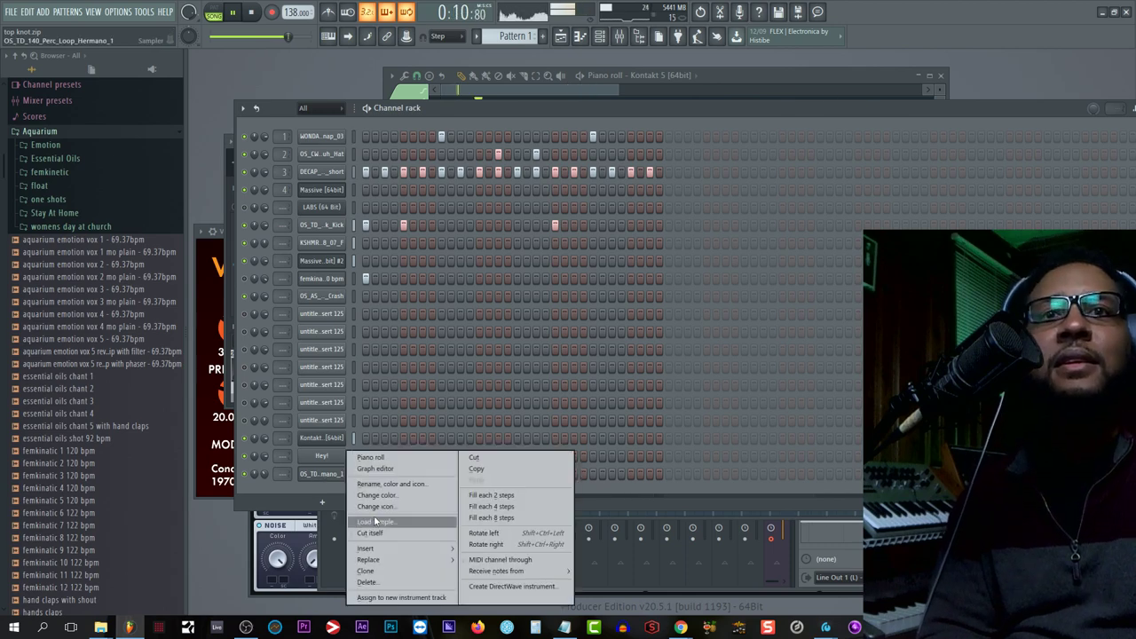
{"action": "left_click", "coordinate": [379, 534]}
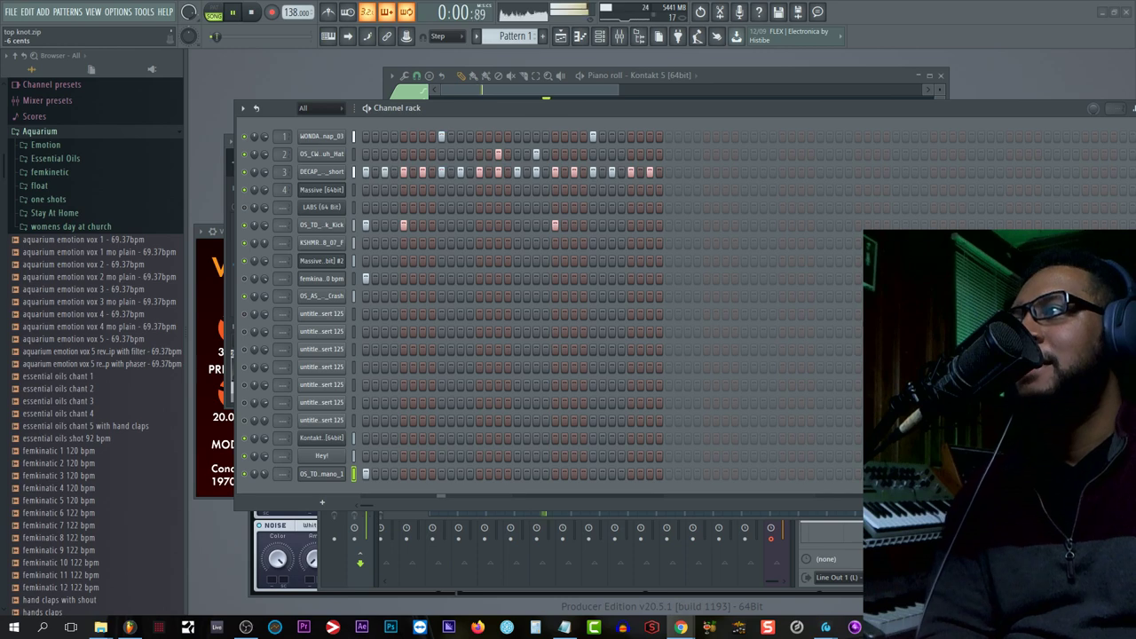
{"action": "left_click_drag", "start_coordinate": [265, 474], "coordinate": [265, 480]}
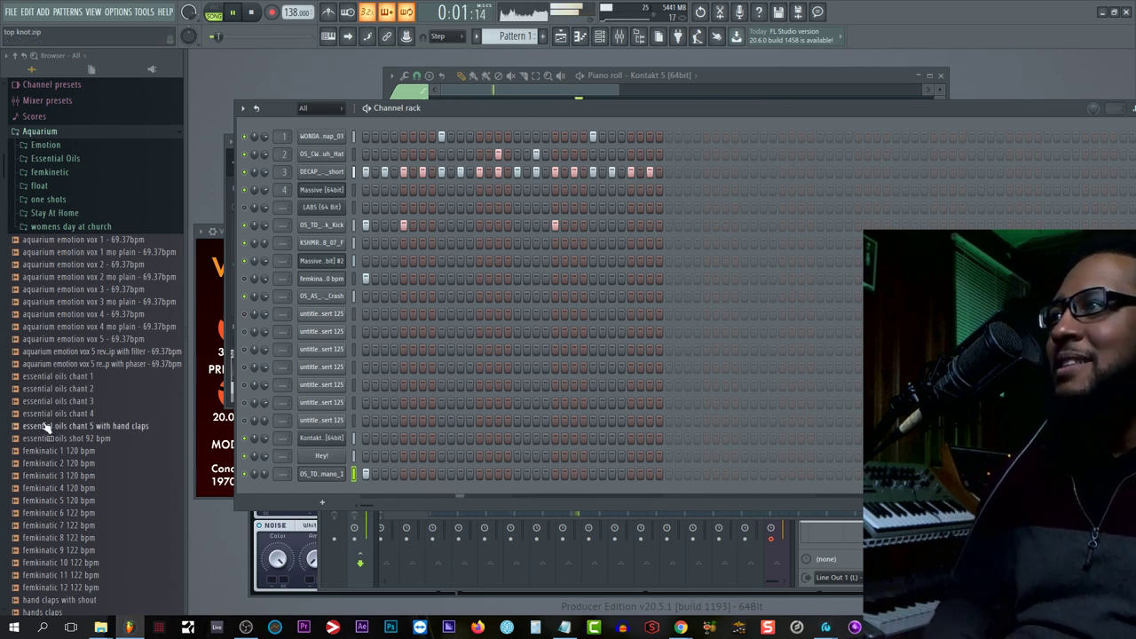
Step: Look through the womens day at church, one shots and float sample folders and preview float 6 120 bpm
{"action": "key", "text": "alt+Tab"}
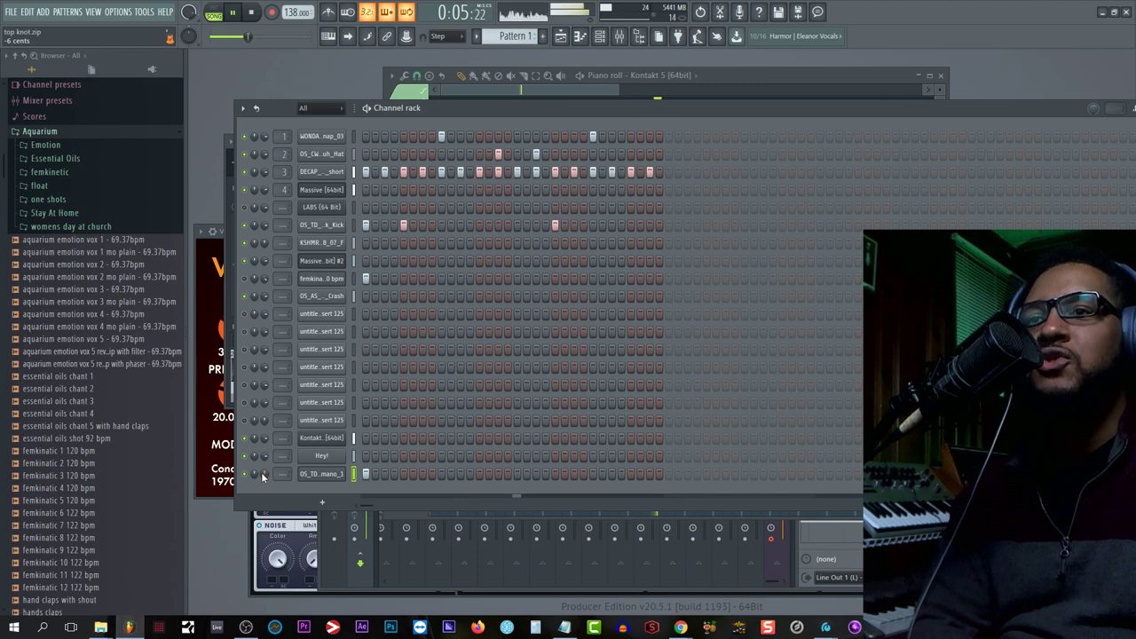
{"action": "left_click", "coordinate": [76, 226]}
{"action": "left_click", "coordinate": [75, 227]}
{"action": "left_click", "coordinate": [71, 200]}
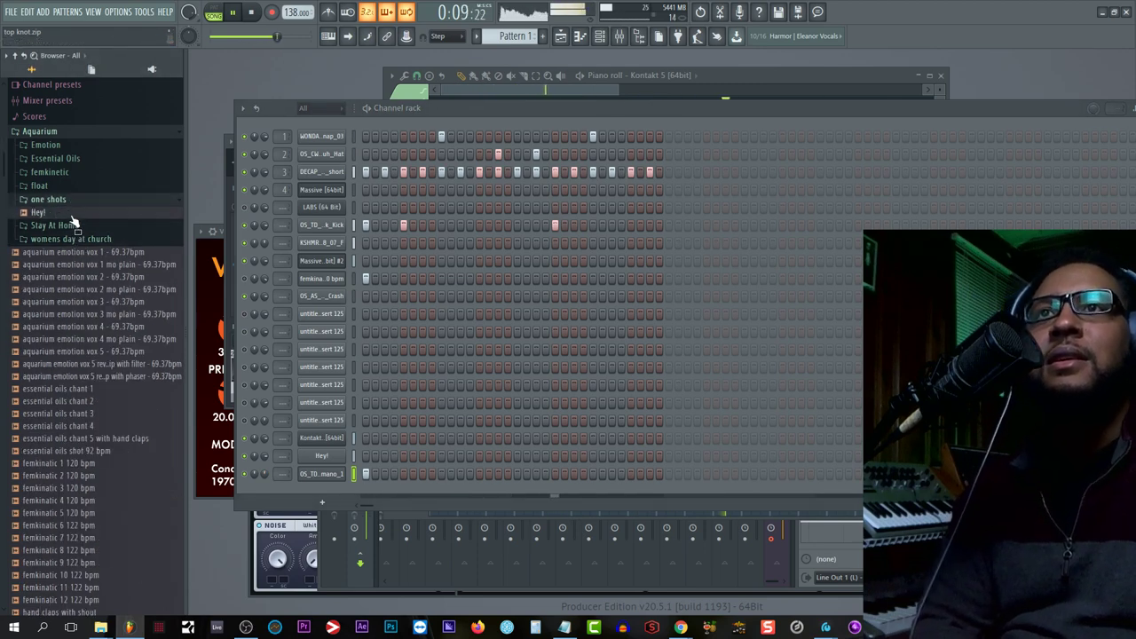
{"action": "left_click", "coordinate": [66, 196]}
{"action": "left_click", "coordinate": [63, 188]}
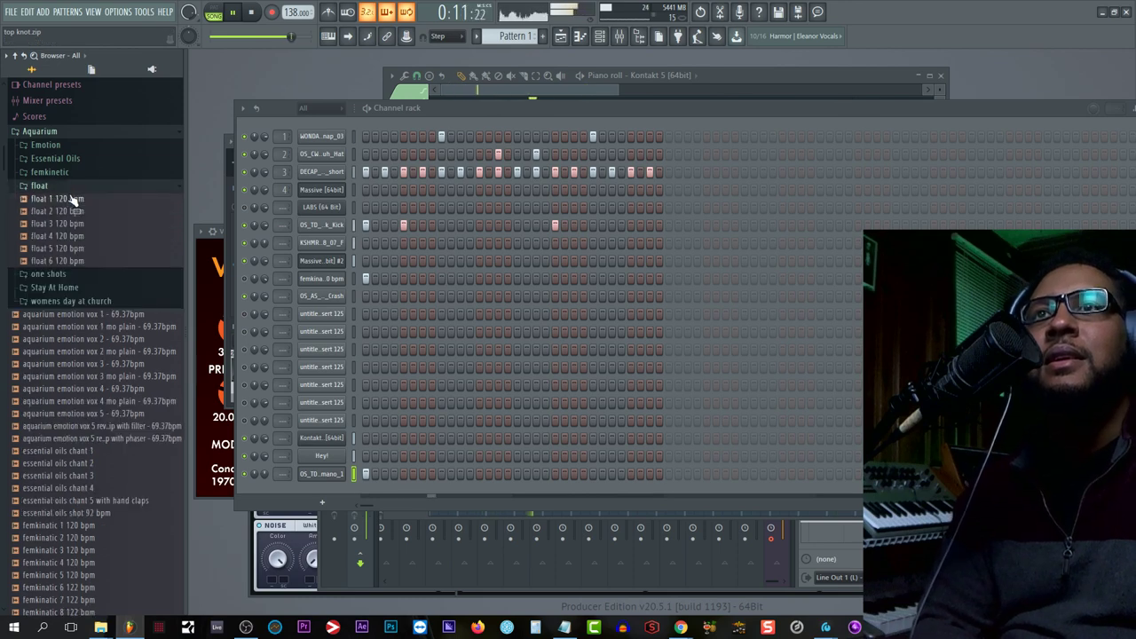
{"action": "left_click", "coordinate": [78, 260]}
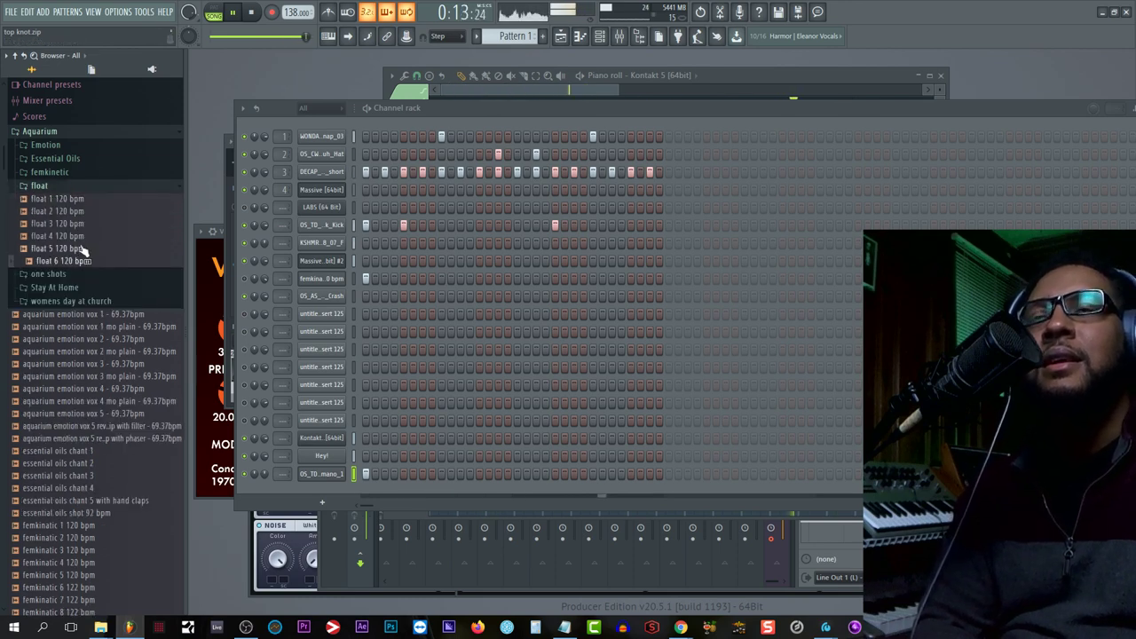
{"action": "left_click", "coordinate": [67, 189]}
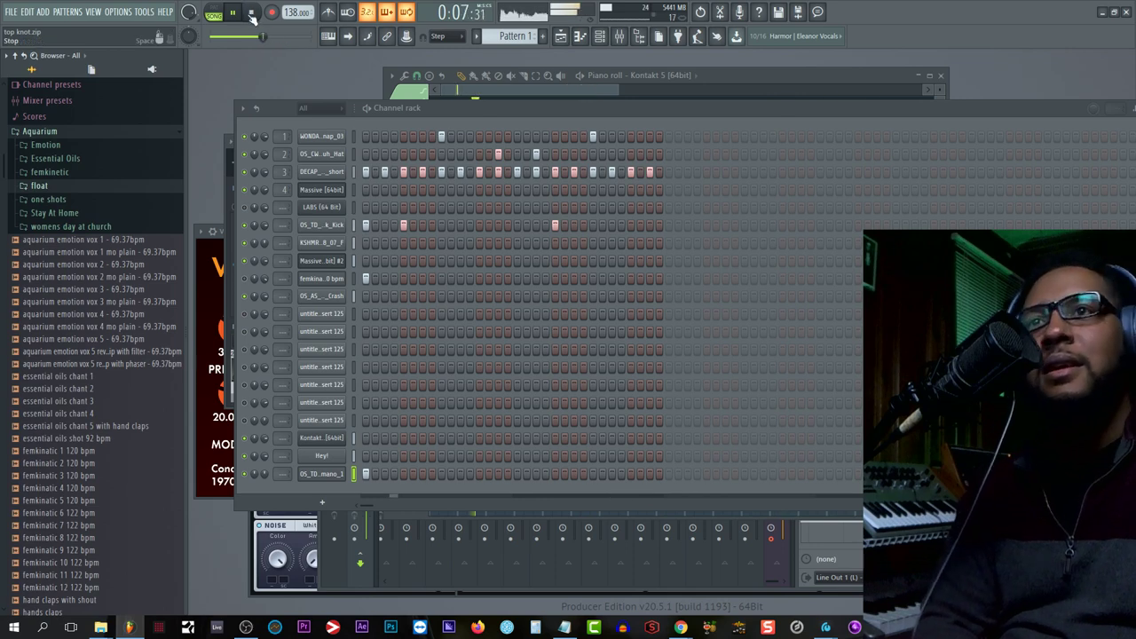
{"action": "left_click", "coordinate": [14, 12]}
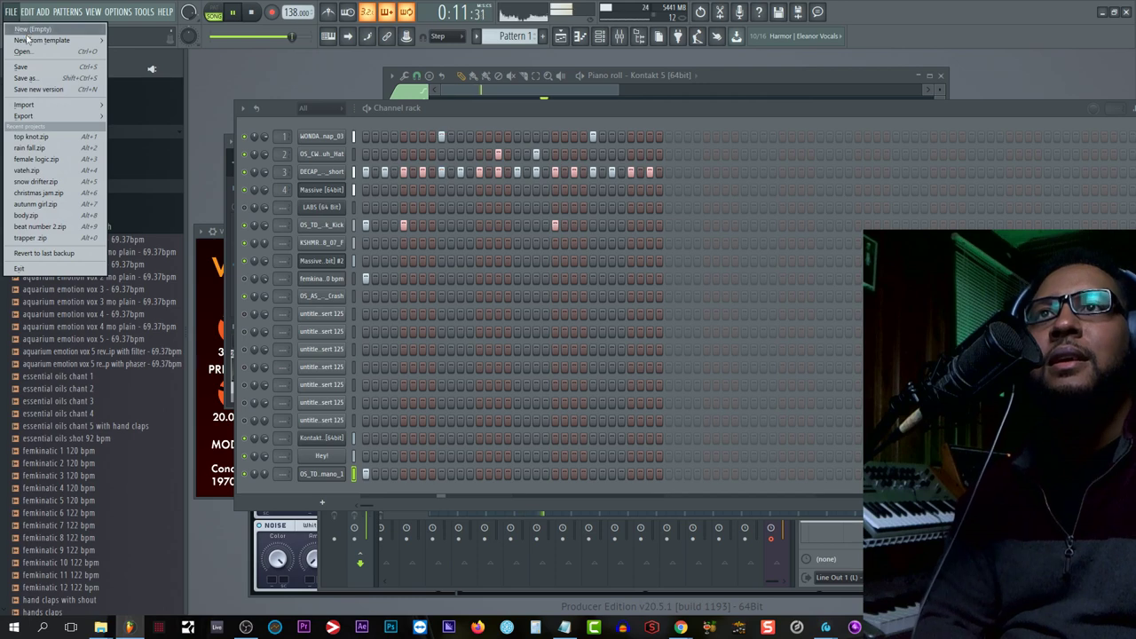
{"action": "left_click", "coordinate": [286, 116]}
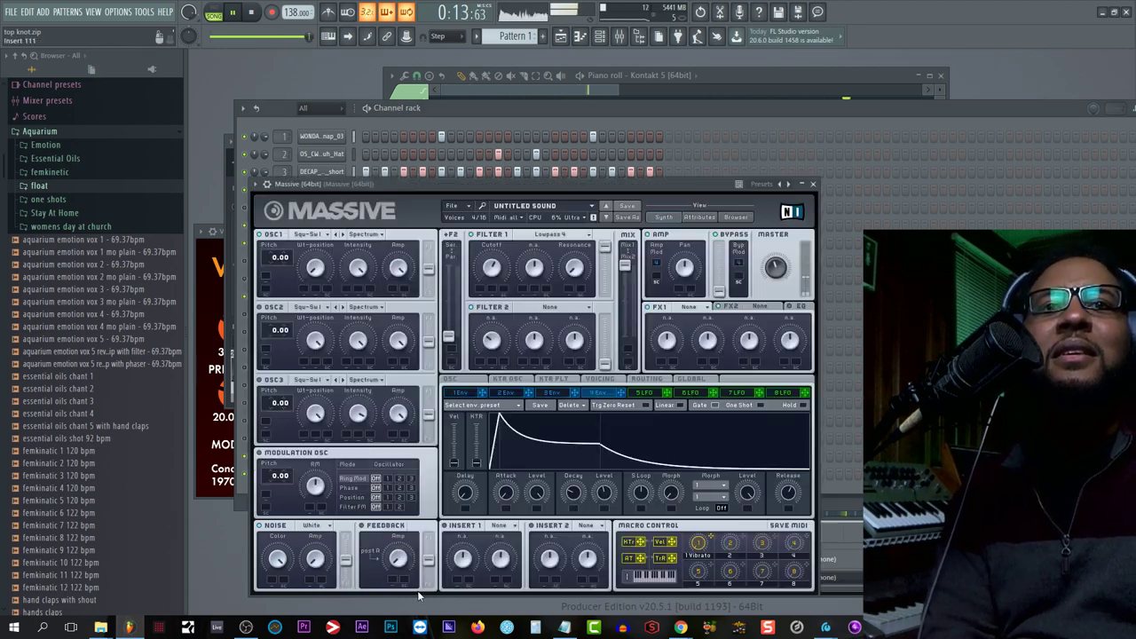
Step: Bring up the first Massive [64bit] channel's mixer track with its effect slots
{"action": "left_click", "coordinate": [322, 189]}
{"action": "key", "text": "F9"}
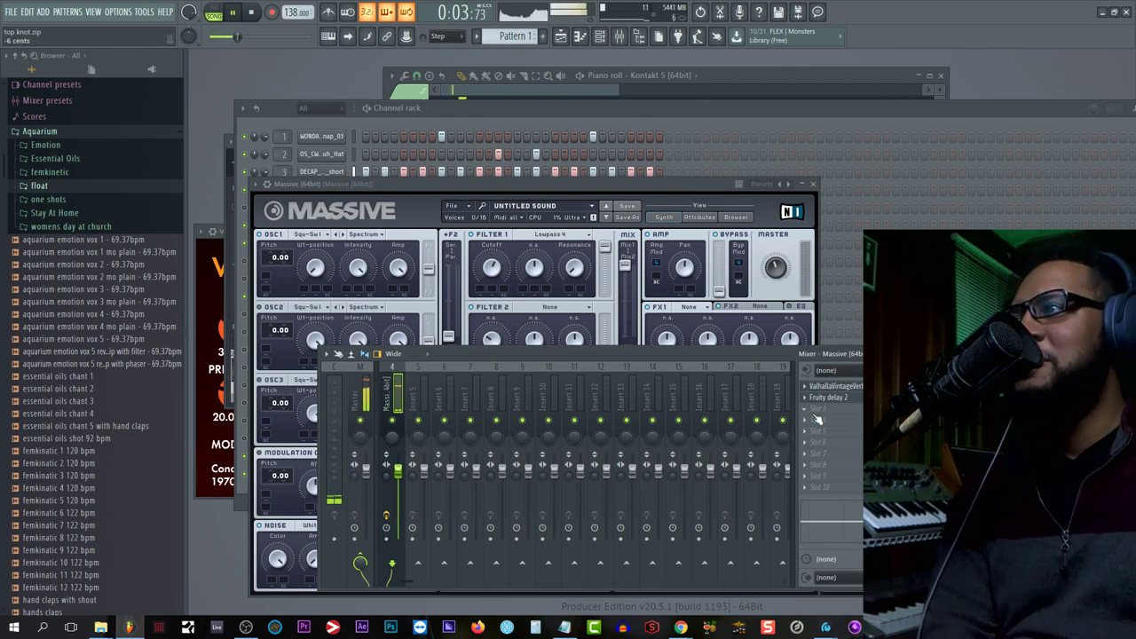
Step: On the Massive track's ValhallaVintageVerb, set the decay to 7.18 s and the mix to 42.8 %
{"action": "left_click", "coordinate": [835, 386]}
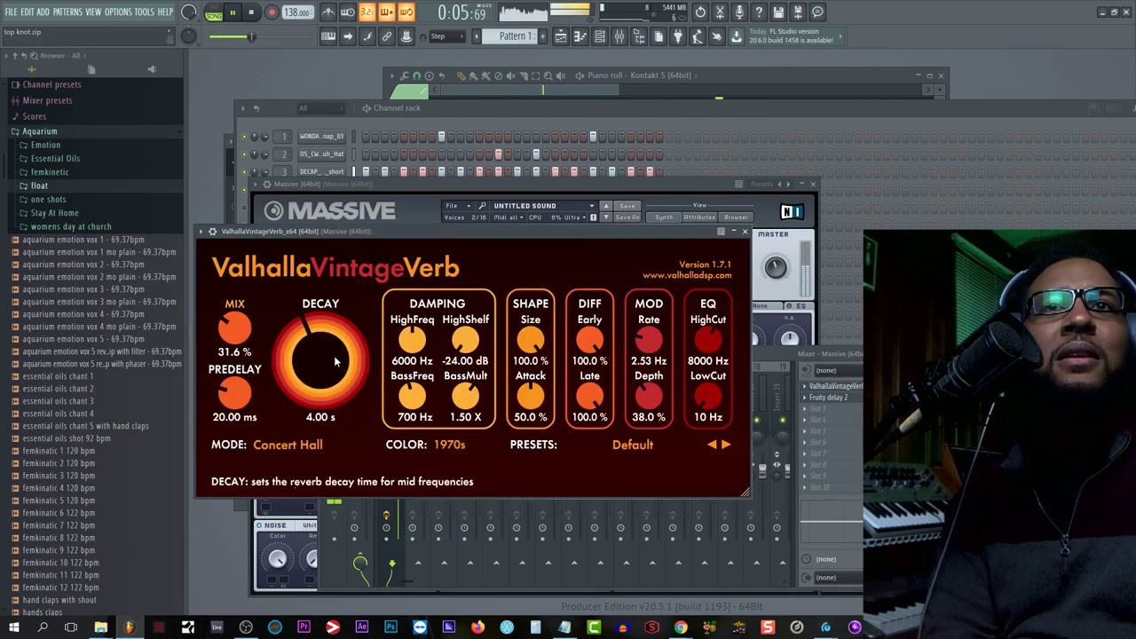
{"action": "left_click_drag", "start_coordinate": [336, 360], "coordinate": [334, 330]}
{"action": "left_click_drag", "start_coordinate": [238, 331], "coordinate": [247, 317]}
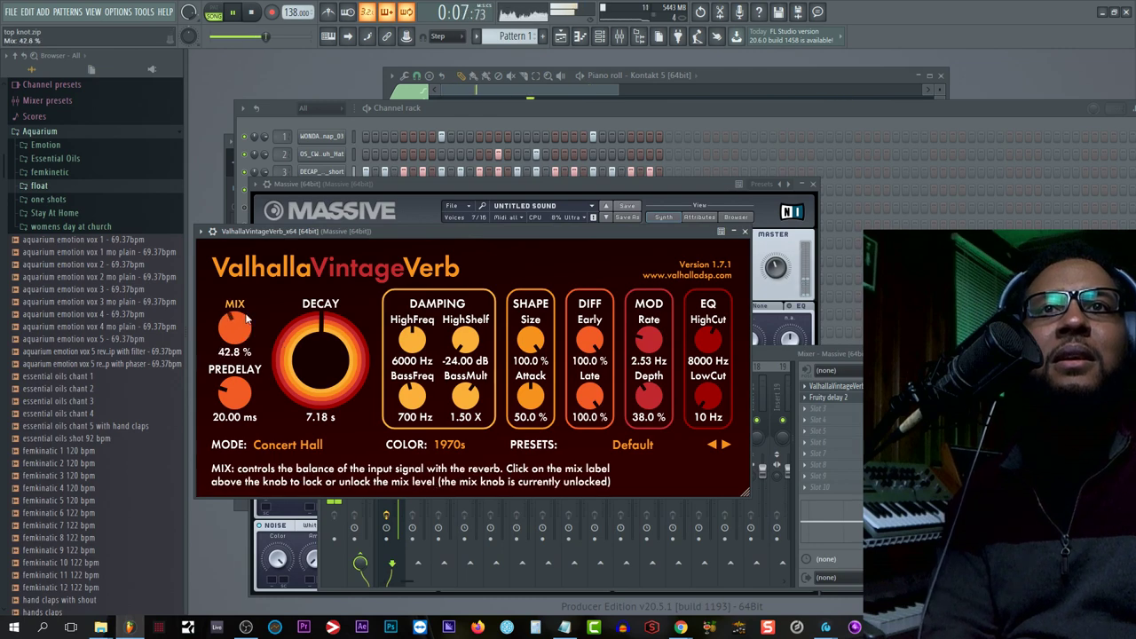
Step: Add HalfTime-64bit in effect slot 3 of the Massive mixer track and lower its mix to 58%
{"action": "left_click", "coordinate": [807, 411]}
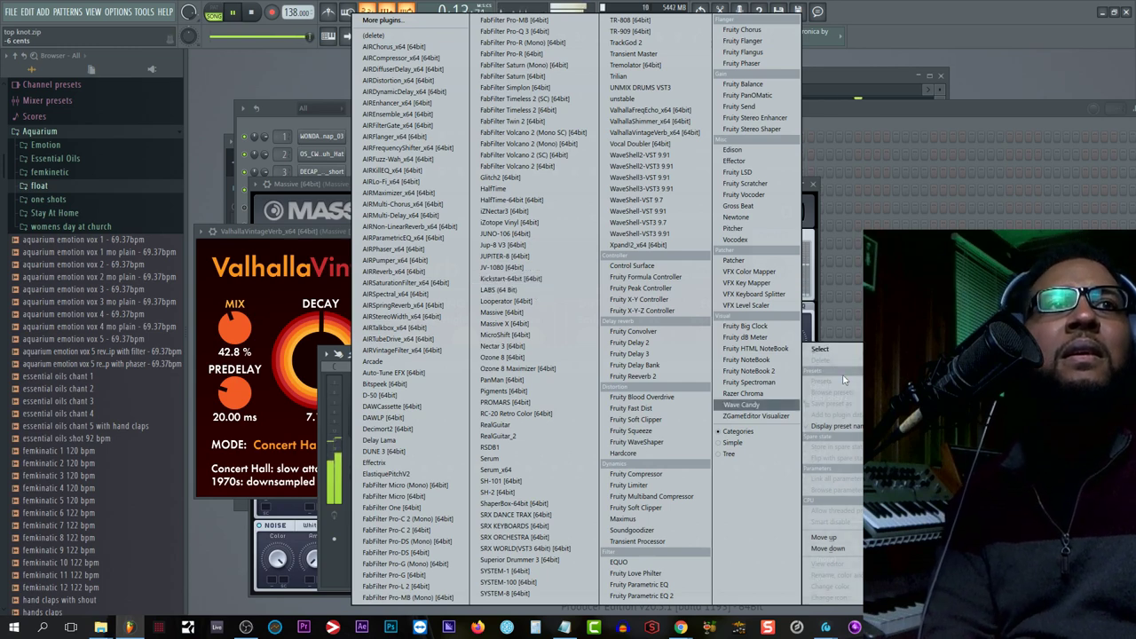
{"action": "left_click", "coordinate": [535, 199]}
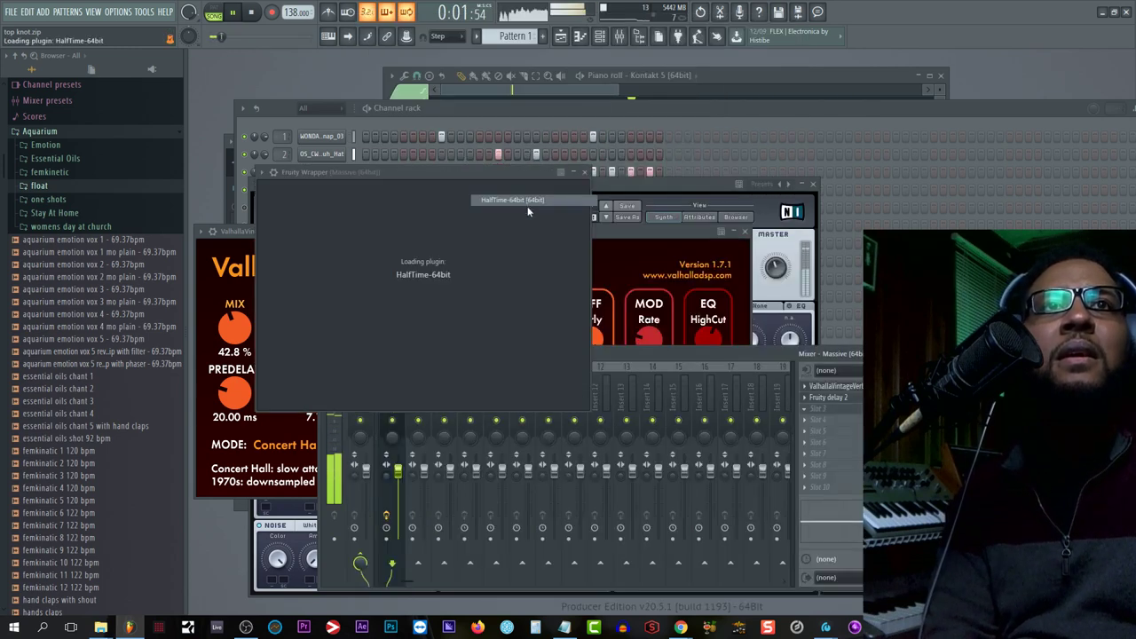
{"action": "left_click", "coordinate": [420, 234]}
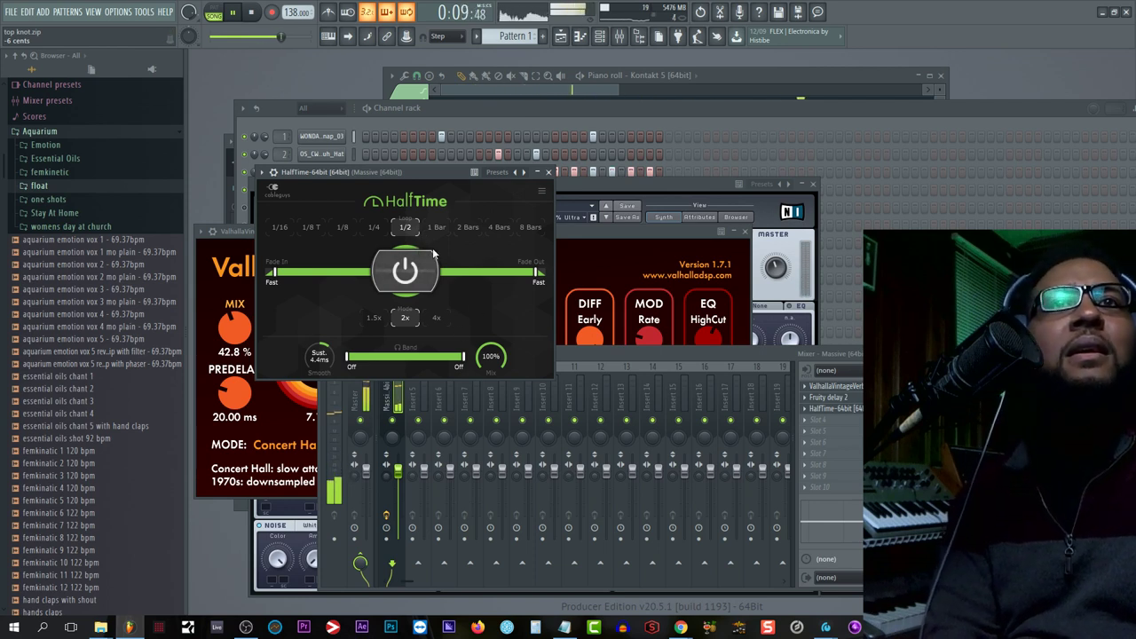
{"action": "left_click_drag", "start_coordinate": [491, 356], "coordinate": [491, 382]}
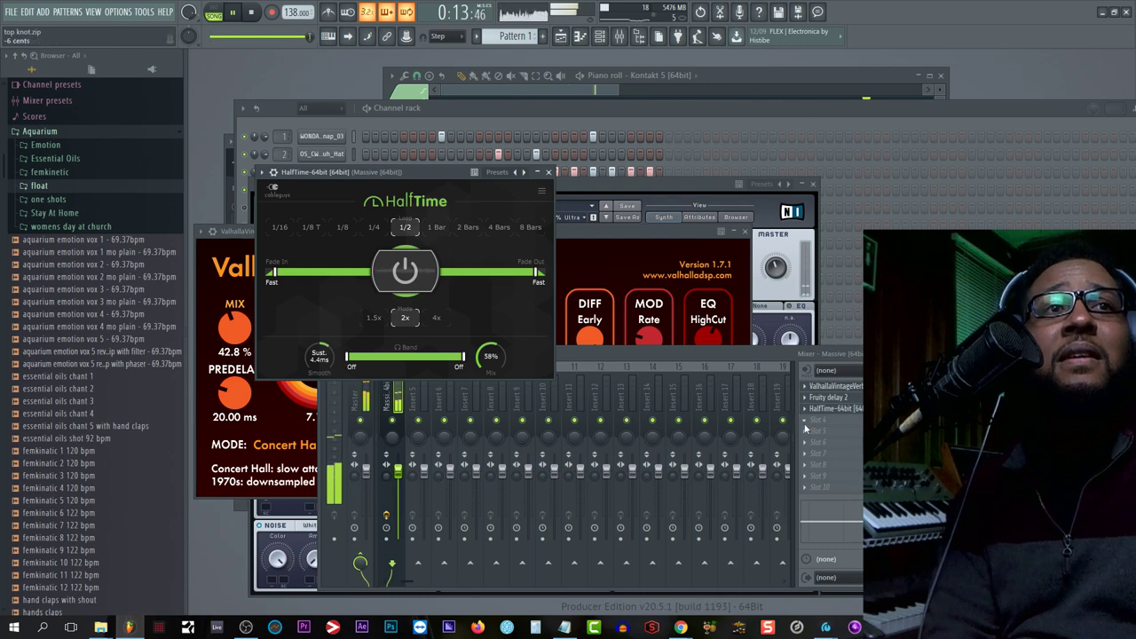
Step: Add AIRLo-Fi_x64 in effect slot 4 of the Massive track and reduce its sample rate to about 3.38 kHz
{"action": "left_click", "coordinate": [806, 431]}
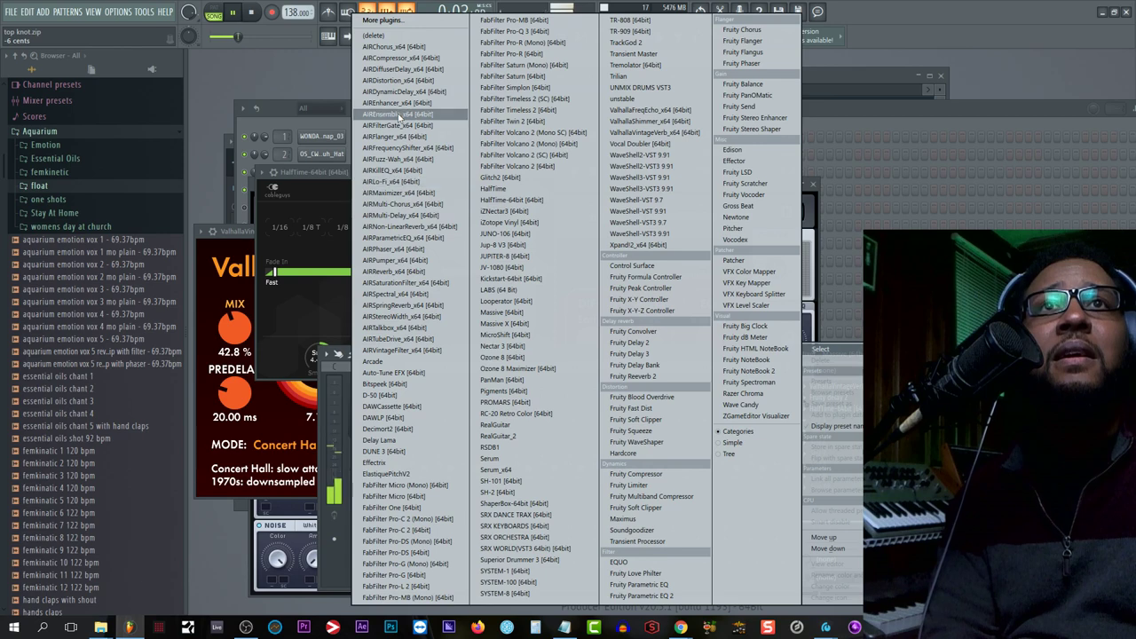
{"action": "left_click", "coordinate": [430, 181]}
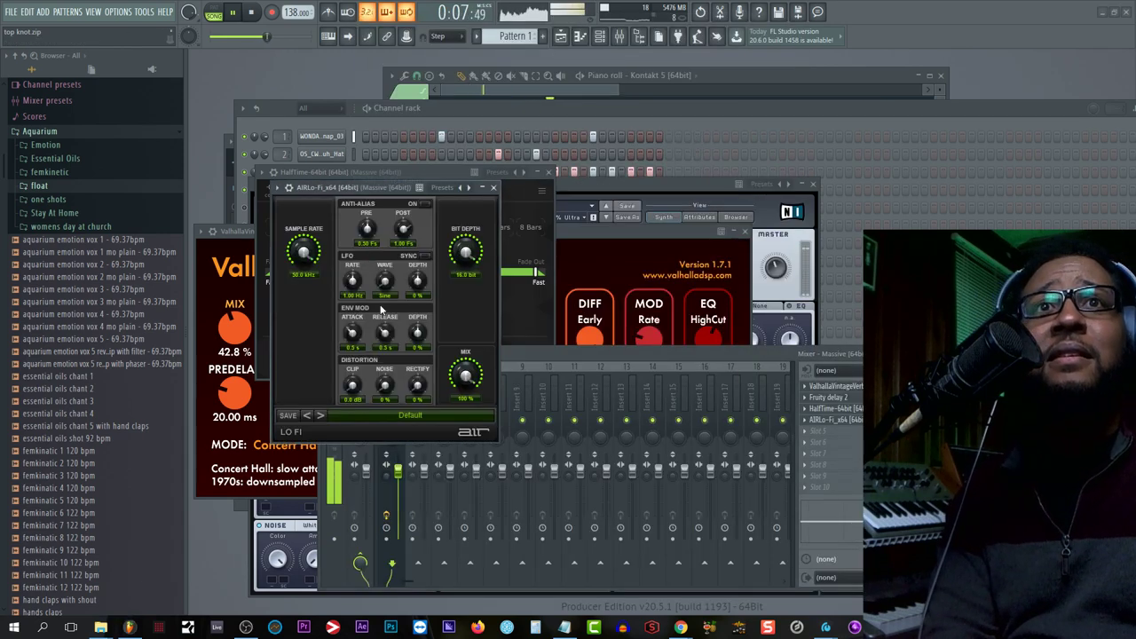
{"action": "left_click_drag", "start_coordinate": [303, 252], "coordinate": [316, 323]}
Step: Add Kickstart-64bit in effect slot 5 of the Massive track and set its rate to a 1/2 note
{"action": "left_click", "coordinate": [808, 434]}
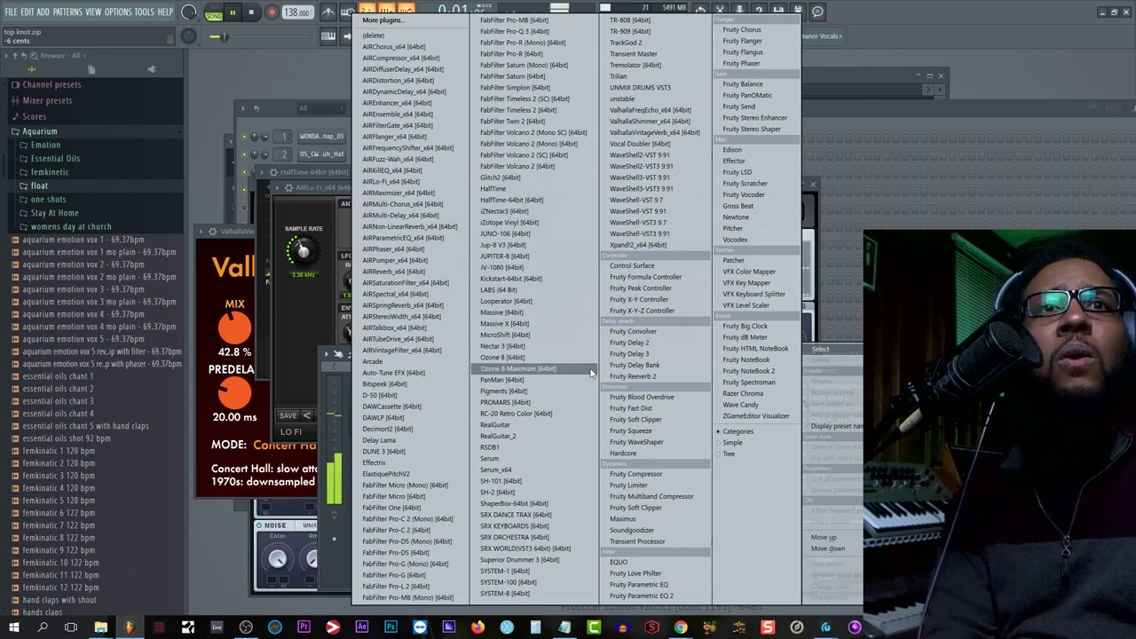
{"action": "left_click", "coordinate": [573, 278]}
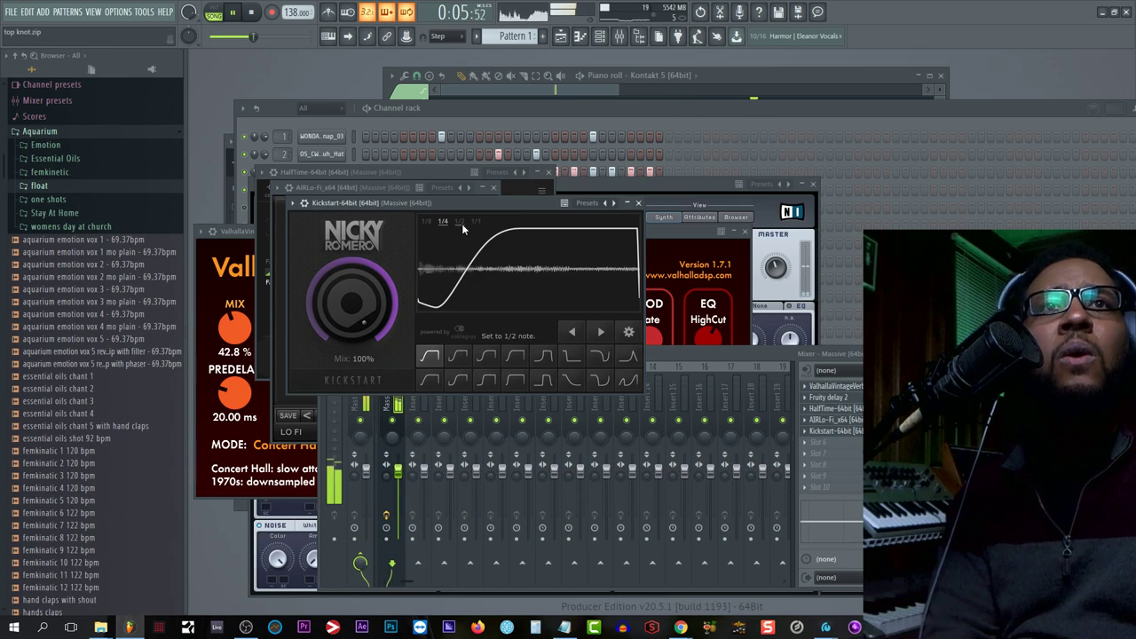
{"action": "left_click", "coordinate": [461, 222]}
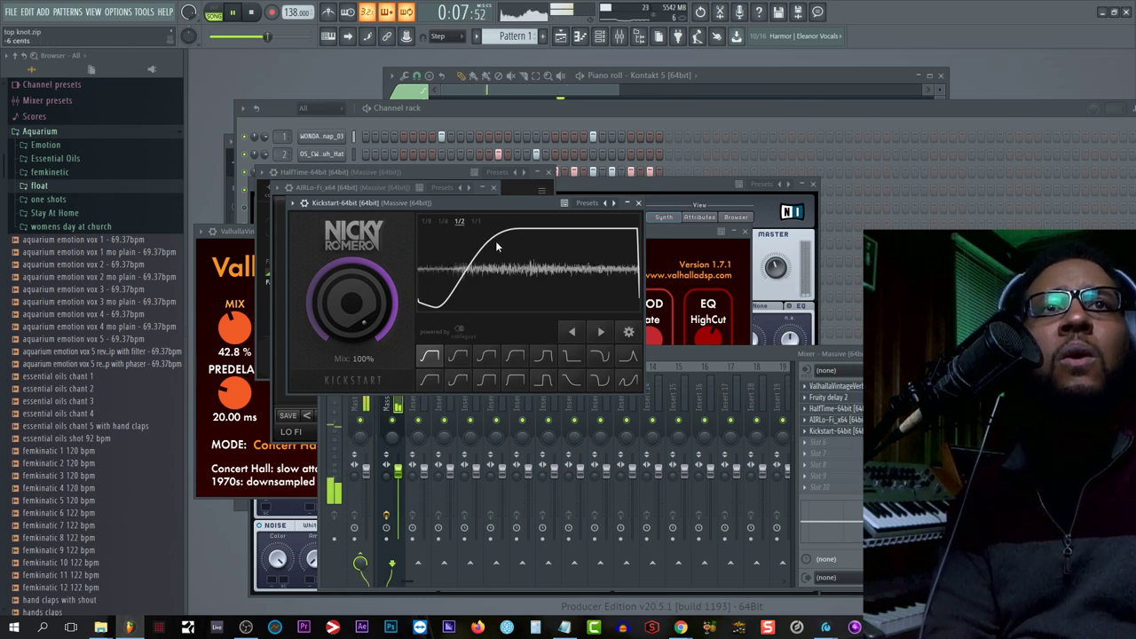
Step: Bring up the channel rack and fine-tune the volume of the first Massive channel
{"action": "left_click", "coordinate": [435, 127]}
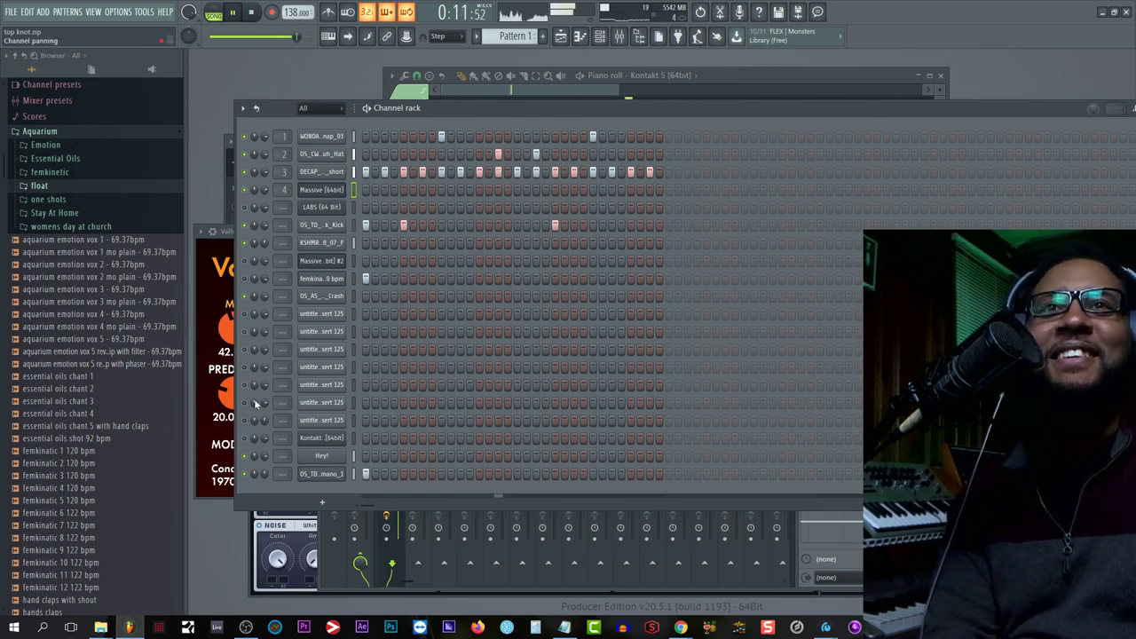
{"action": "left_click_drag", "start_coordinate": [265, 192], "coordinate": [266, 183]}
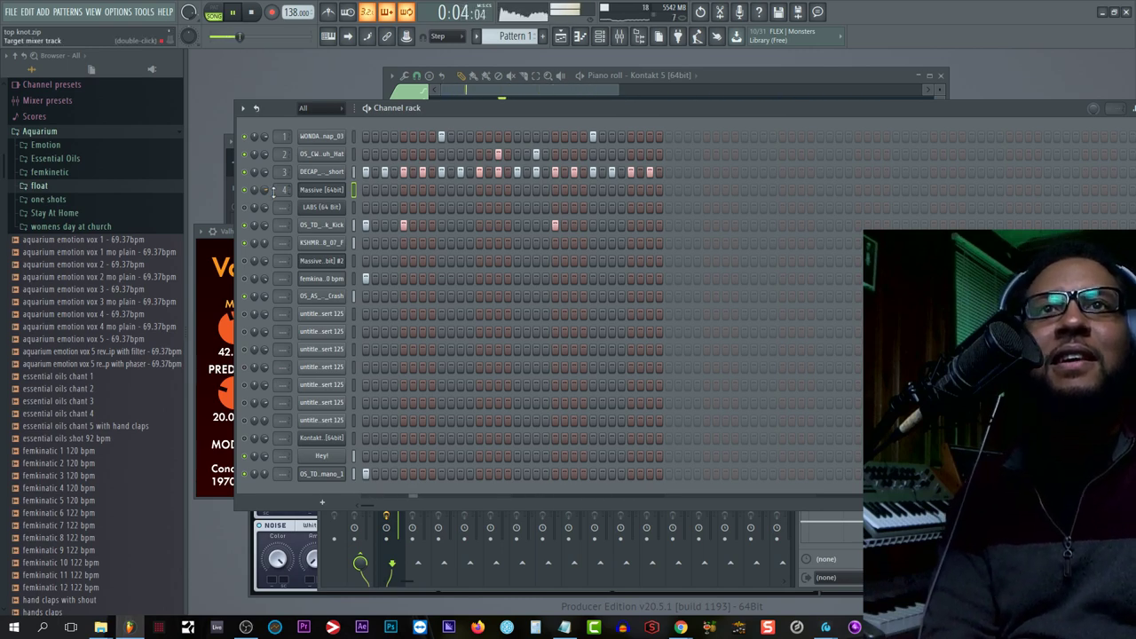
{"action": "left_click_drag", "start_coordinate": [265, 191], "coordinate": [265, 194]}
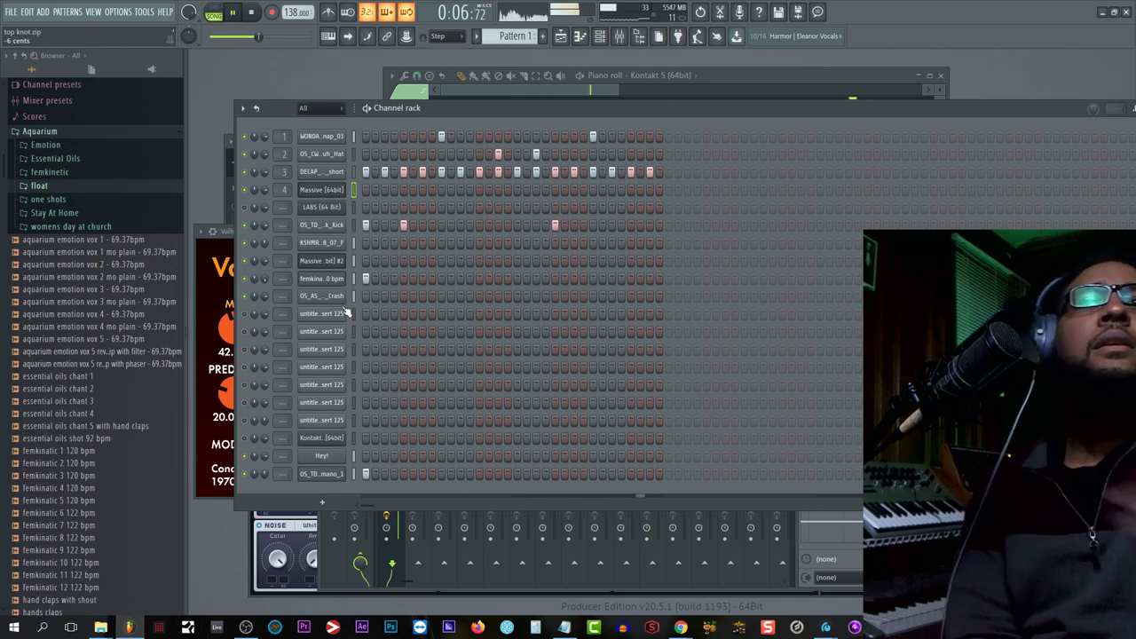
Step: Remove the first-step hit of the last OS_TD sample channel from Pattern 1 and place it on step one of empty Pattern 11
{"action": "right_click", "coordinate": [367, 474]}
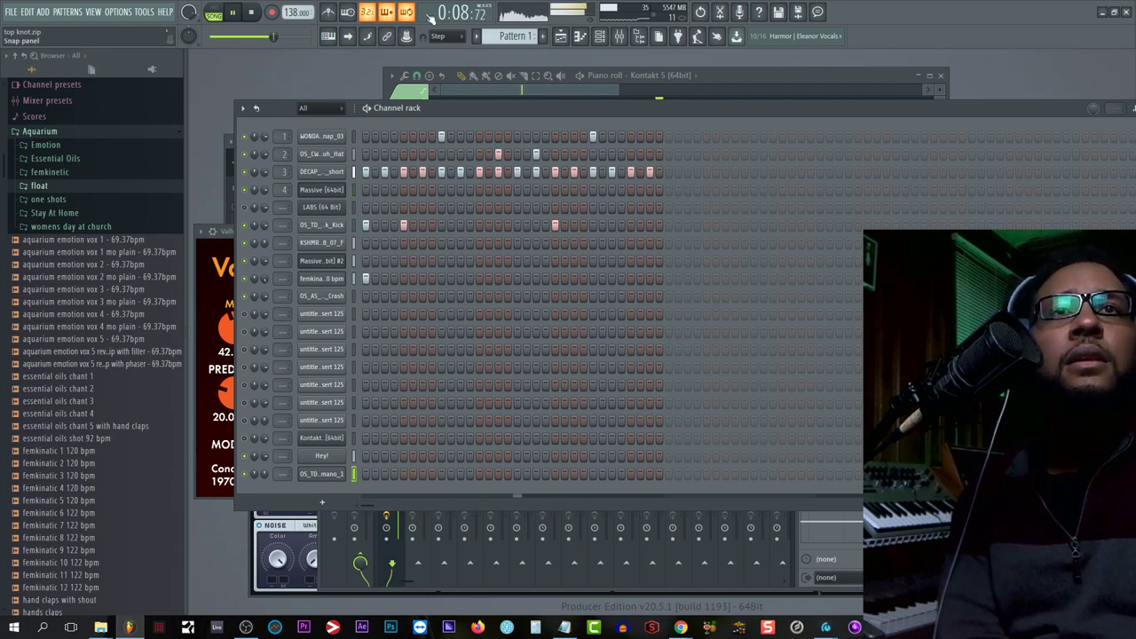
{"action": "left_click_drag", "start_coordinate": [510, 36], "coordinate": [510, 20]}
{"action": "key", "text": "KP_Add"}
{"action": "key", "text": "KP_Add"}
{"action": "key", "text": "KP_Add"}
{"action": "key", "text": "KP_Add"}
{"action": "key", "text": "KP_Add"}
{"action": "key", "text": "KP_Add"}
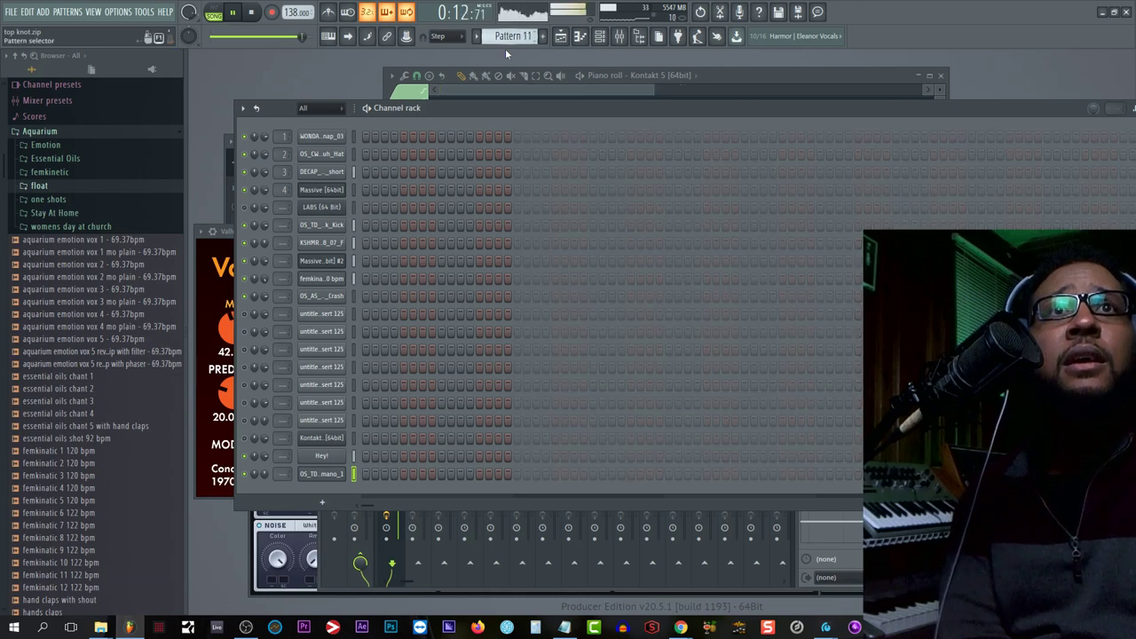
{"action": "left_click", "coordinate": [365, 474]}
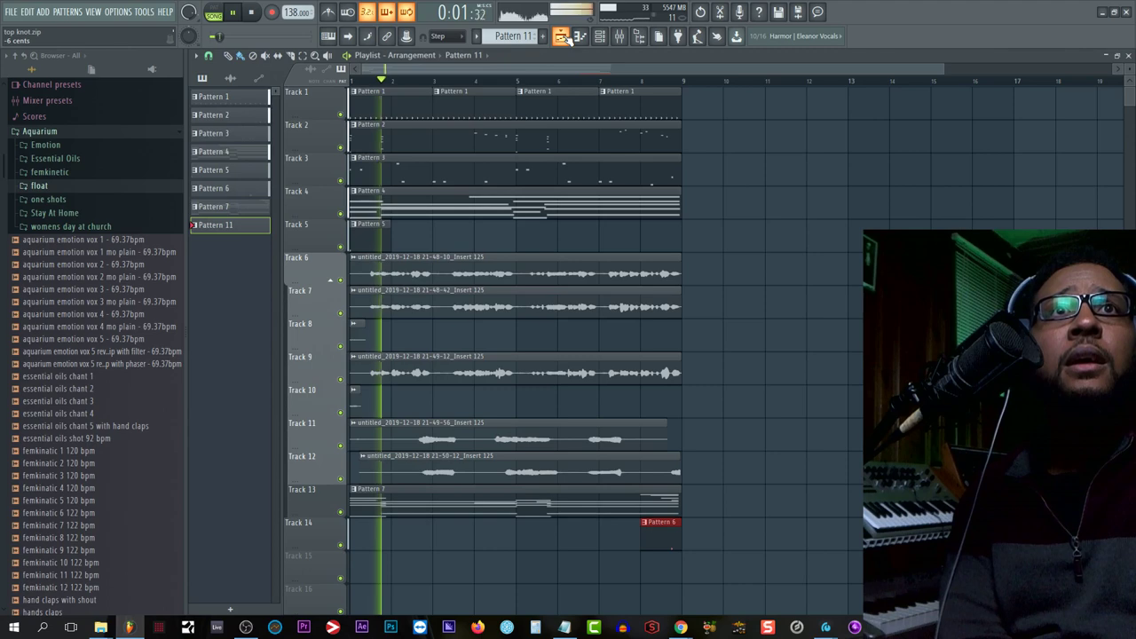
Step: Place Pattern 11 at the start of Track 15 in the playlist, then close the playlist
{"action": "left_click", "coordinate": [561, 35]}
{"action": "left_click", "coordinate": [360, 566]}
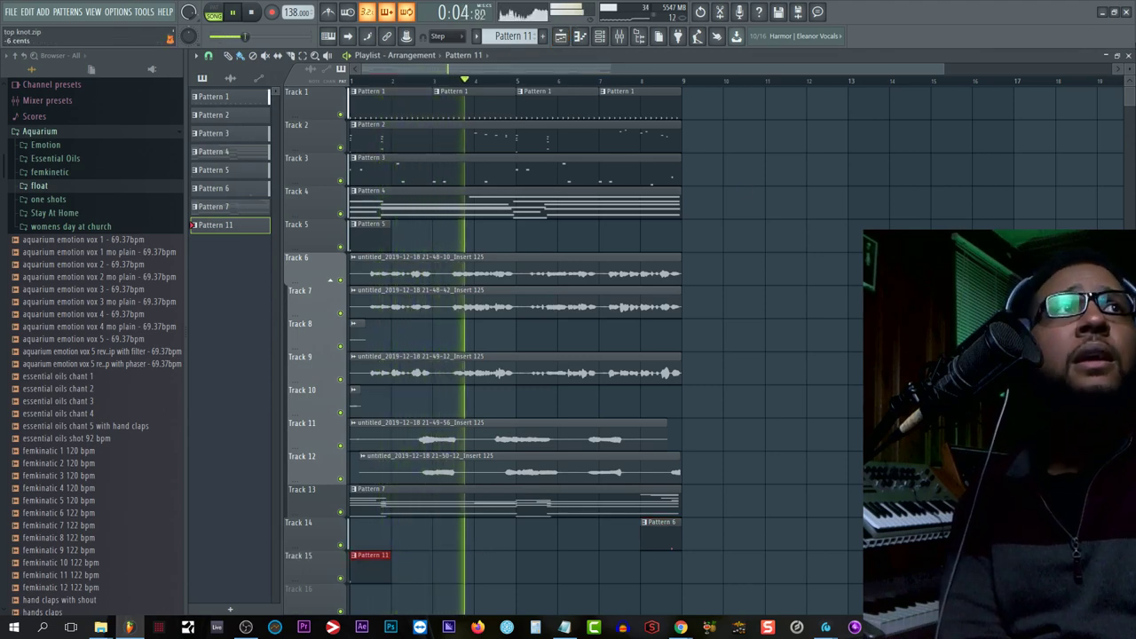
{"action": "left_click", "coordinate": [1130, 56]}
Step: Try lengths of 8 and 4 bars for Pattern 11 and check the clip in the playlist
{"action": "left_click", "coordinate": [1109, 106]}
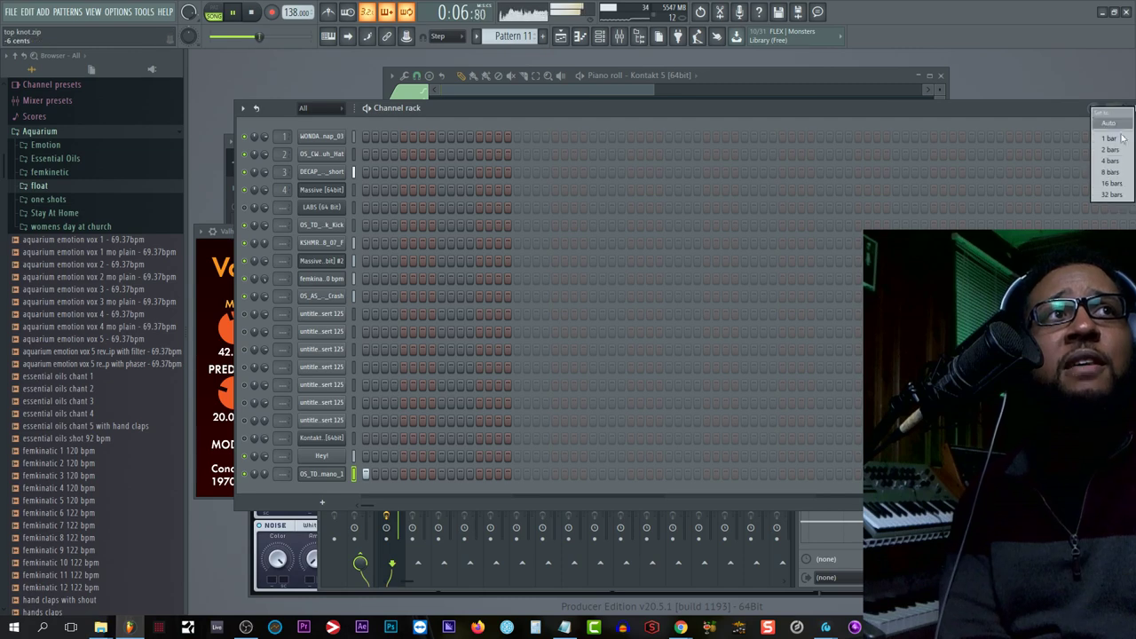
{"action": "left_click", "coordinate": [1120, 171]}
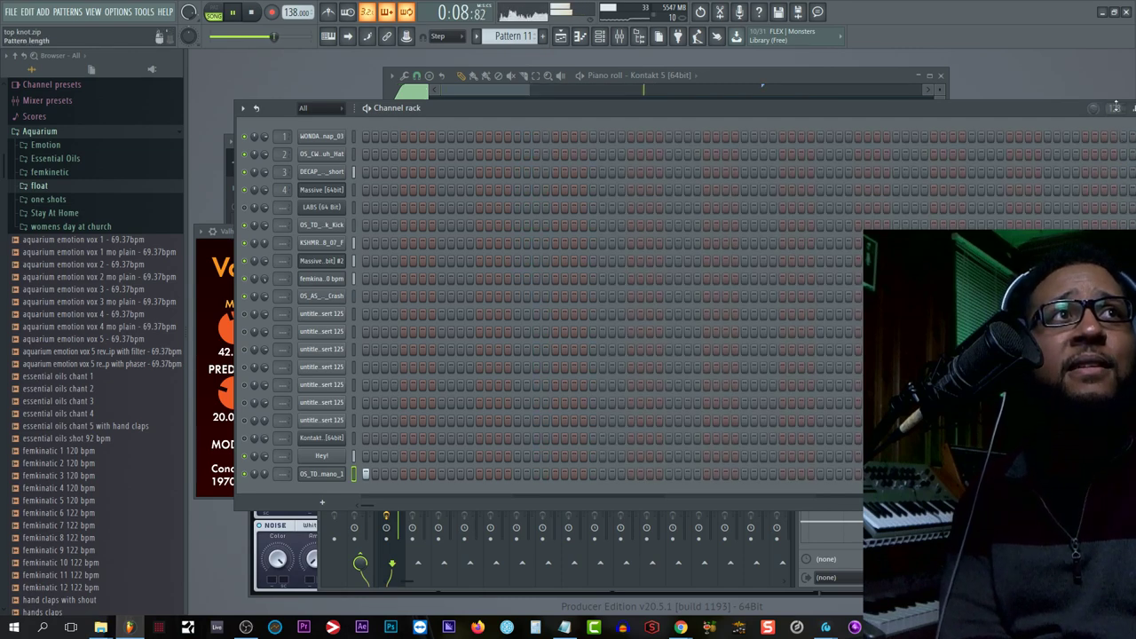
{"action": "left_click", "coordinate": [1115, 107]}
{"action": "left_click", "coordinate": [1113, 167]}
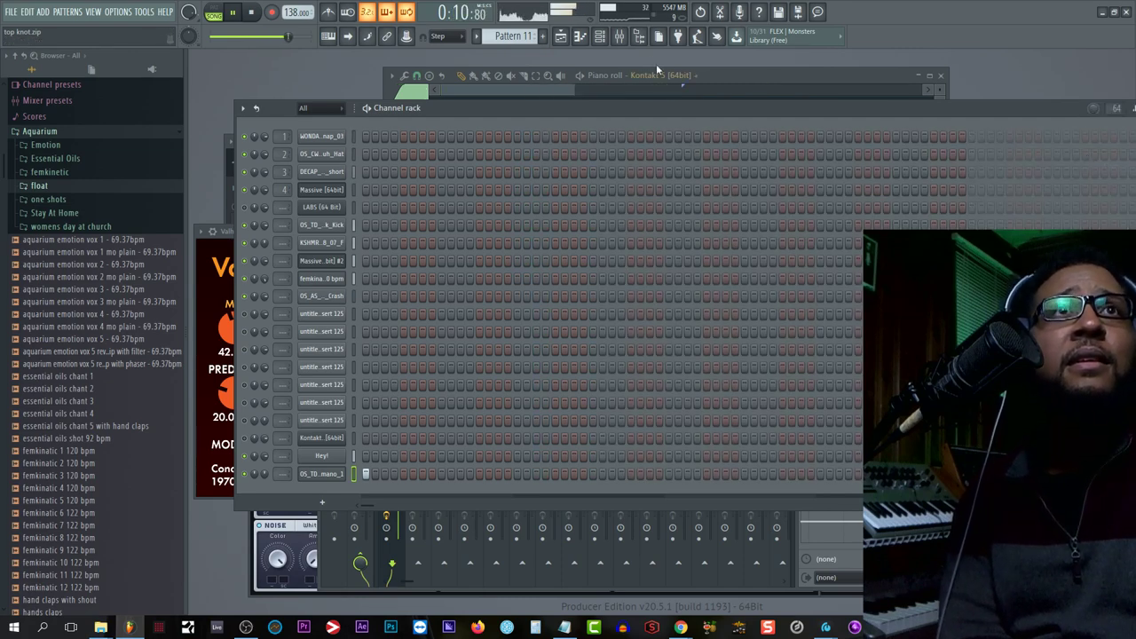
{"action": "left_click", "coordinate": [563, 39]}
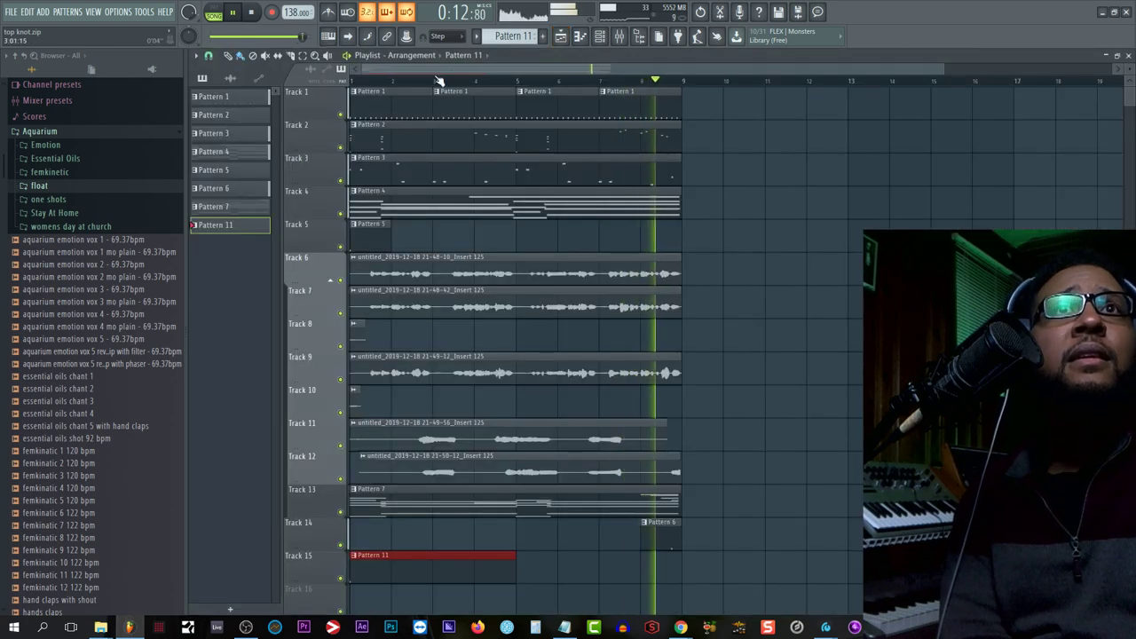
{"action": "left_click", "coordinate": [1128, 56]}
Step: Try 16 and 4 bars as Pattern 11's length, and settle on 8 bars
{"action": "left_click", "coordinate": [1114, 107]}
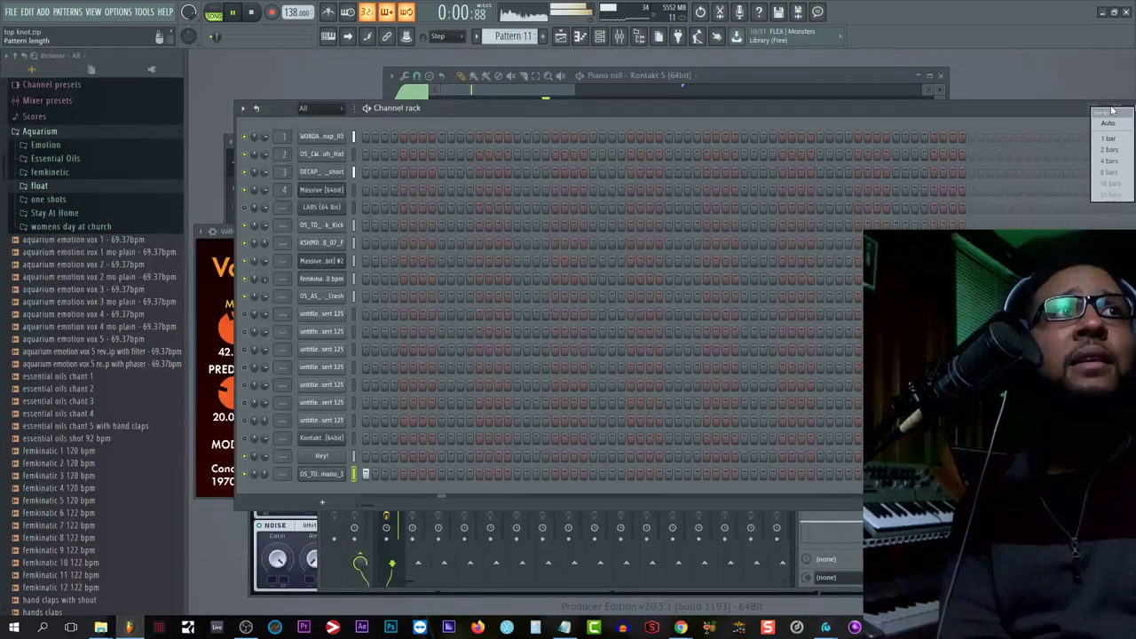
{"action": "left_click", "coordinate": [1120, 183]}
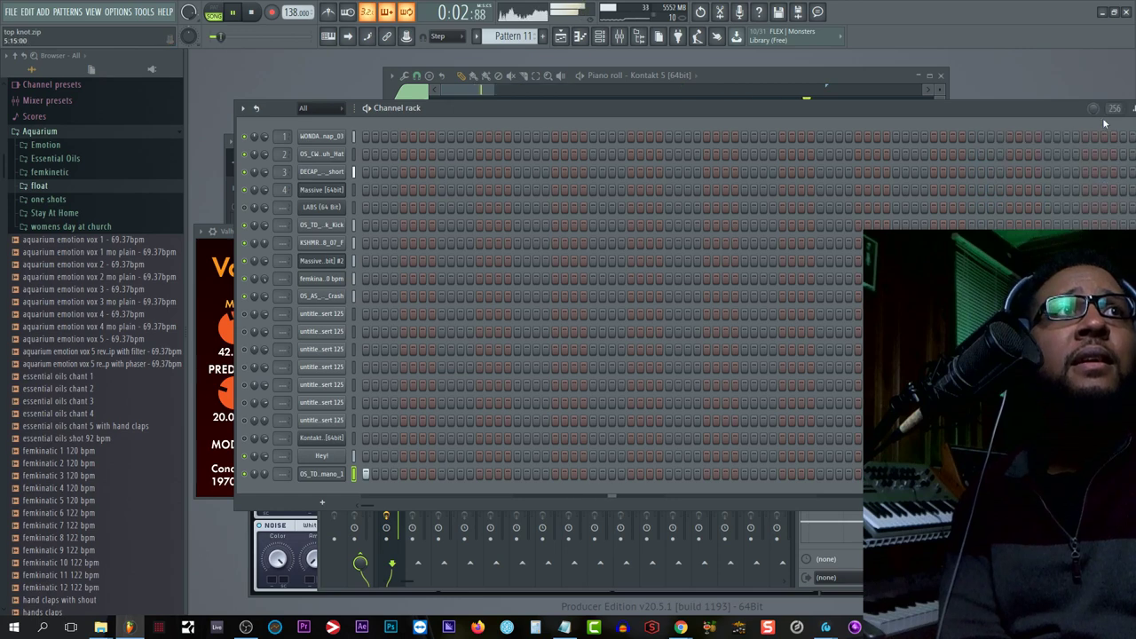
{"action": "left_click", "coordinate": [1114, 107]}
{"action": "left_click", "coordinate": [1118, 167]}
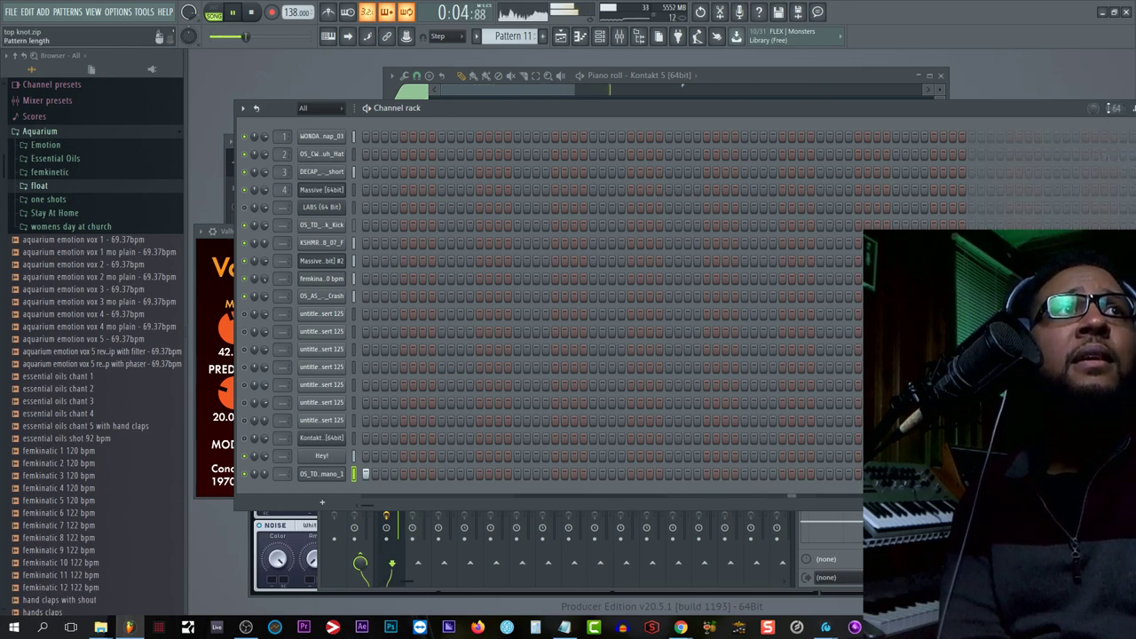
{"action": "left_click", "coordinate": [1114, 107]}
{"action": "left_click", "coordinate": [1118, 175]}
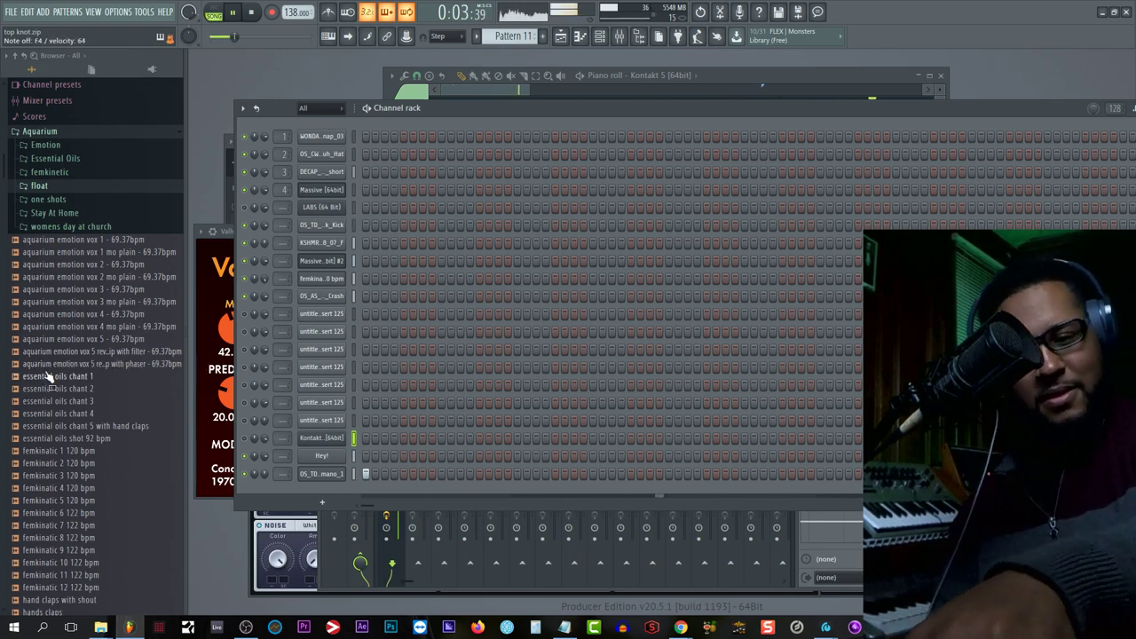
Step: Review the MIDI input and output device settings and close them
{"action": "key", "text": "F10"}
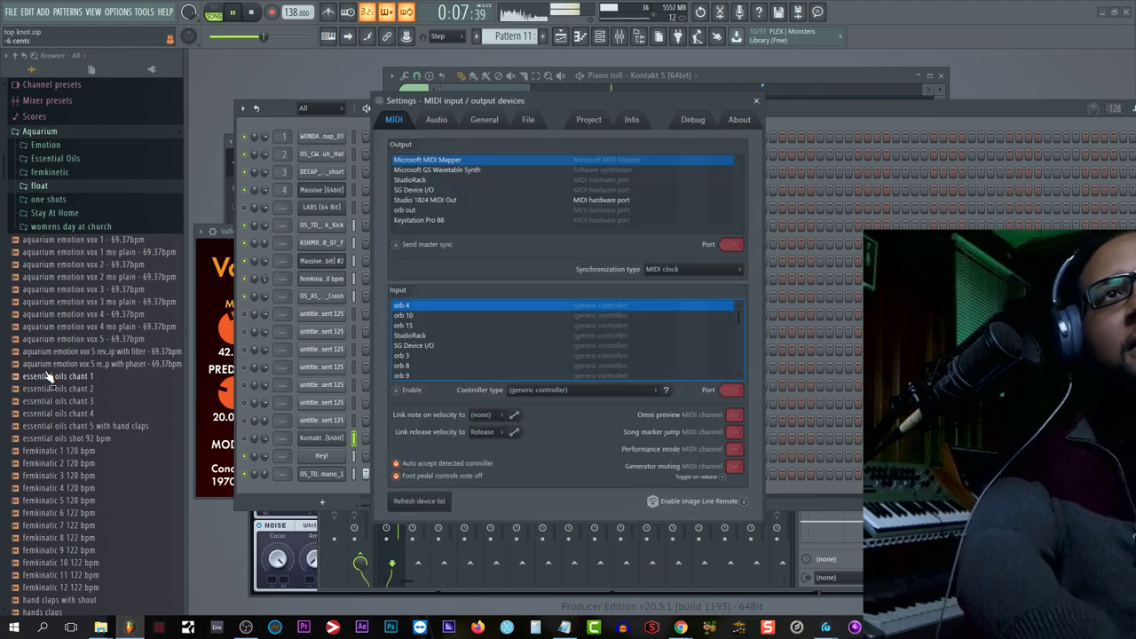
{"action": "left_click", "coordinate": [757, 102]}
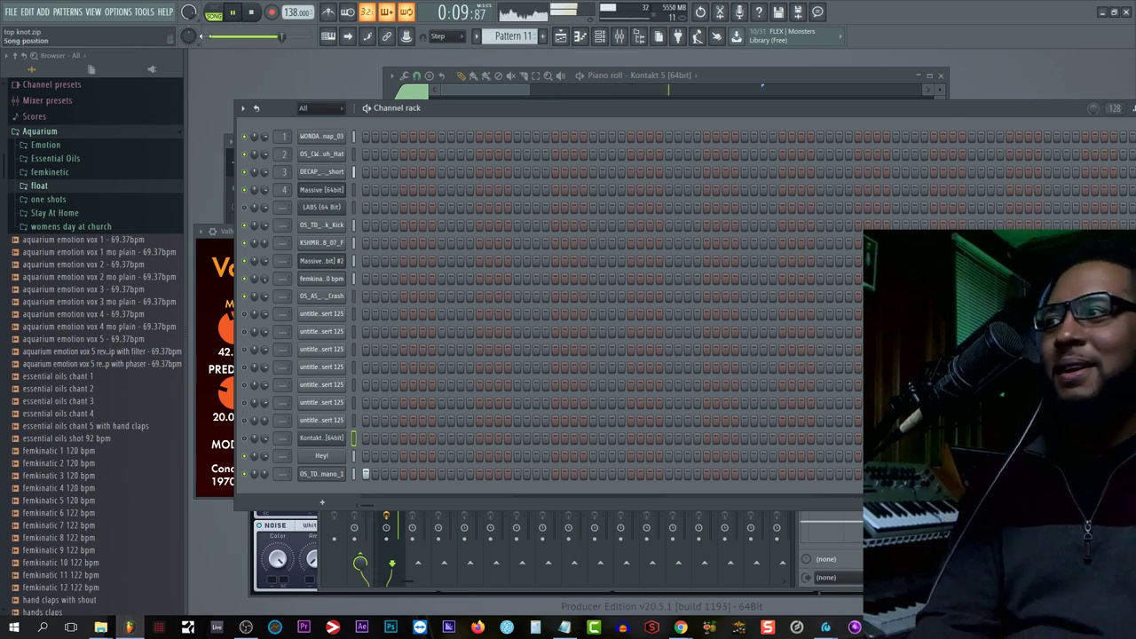
Step: Stop playback and save the project as the zipped song top knot, replacing the existing file
{"action": "left_click_drag", "start_coordinate": [189, 36], "coordinate": [189, 39]}
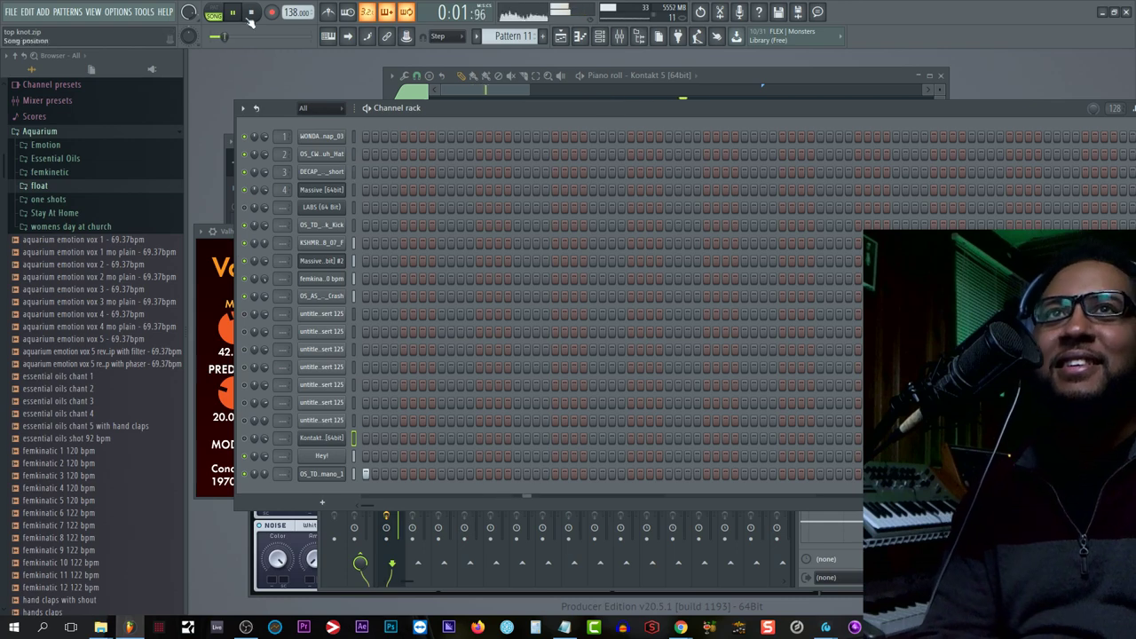
{"action": "key", "text": "space"}
{"action": "left_click", "coordinate": [11, 11]}
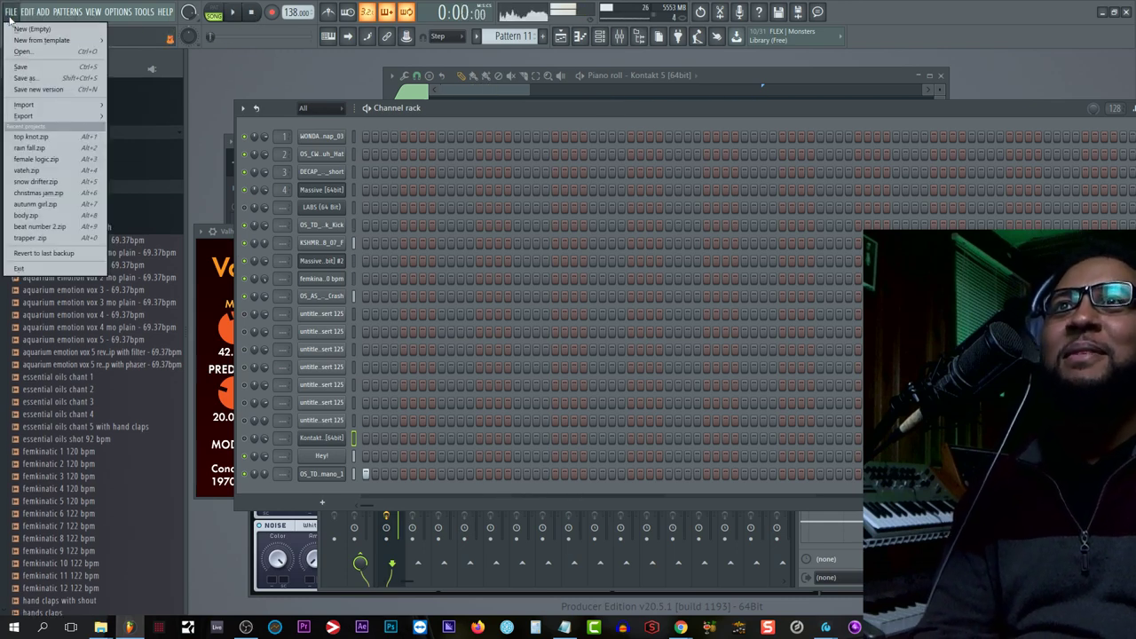
{"action": "left_click", "coordinate": [36, 66]}
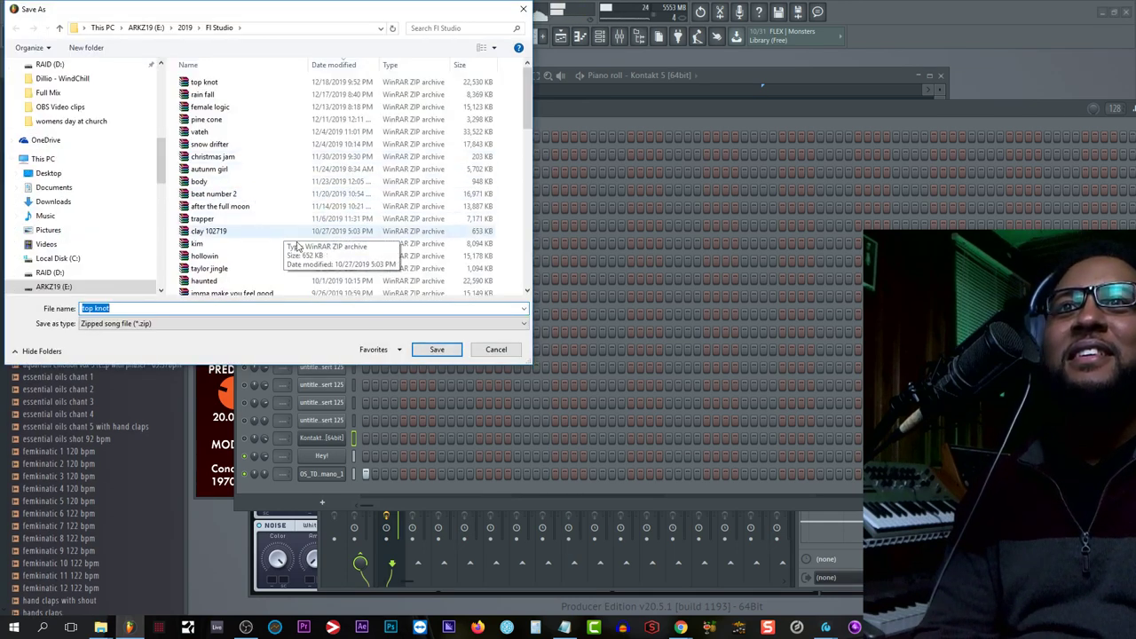
{"action": "left_click", "coordinate": [437, 349]}
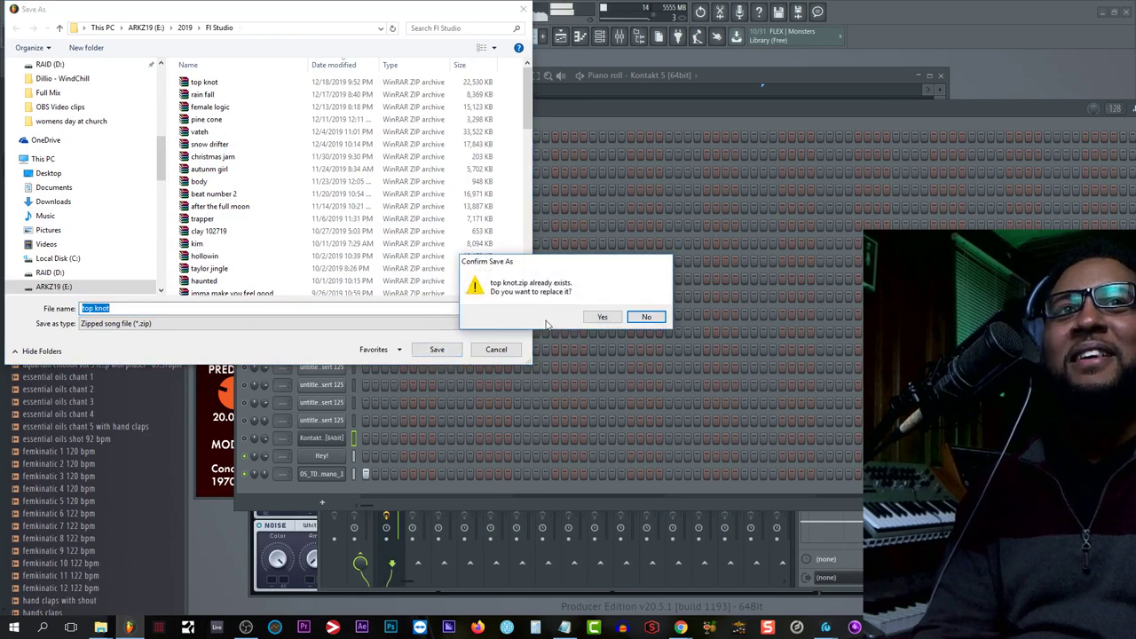
{"action": "left_click", "coordinate": [600, 317]}
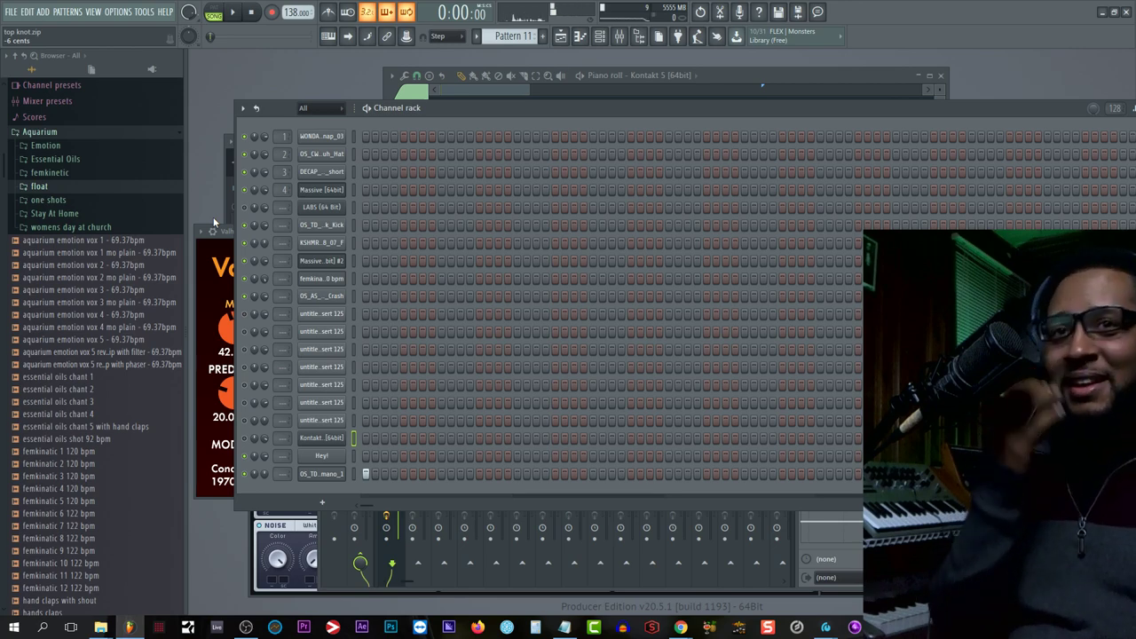
{"action": "left_click", "coordinate": [118, 12]}
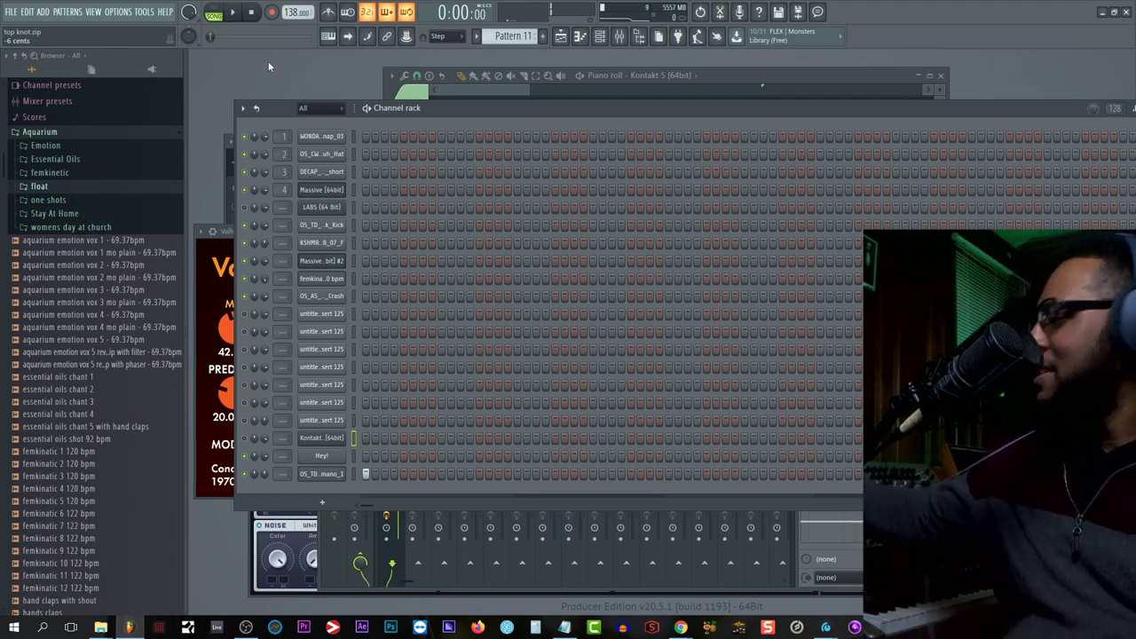
{"action": "right_click", "coordinate": [275, 17]}
{"action": "left_click", "coordinate": [419, 46]}
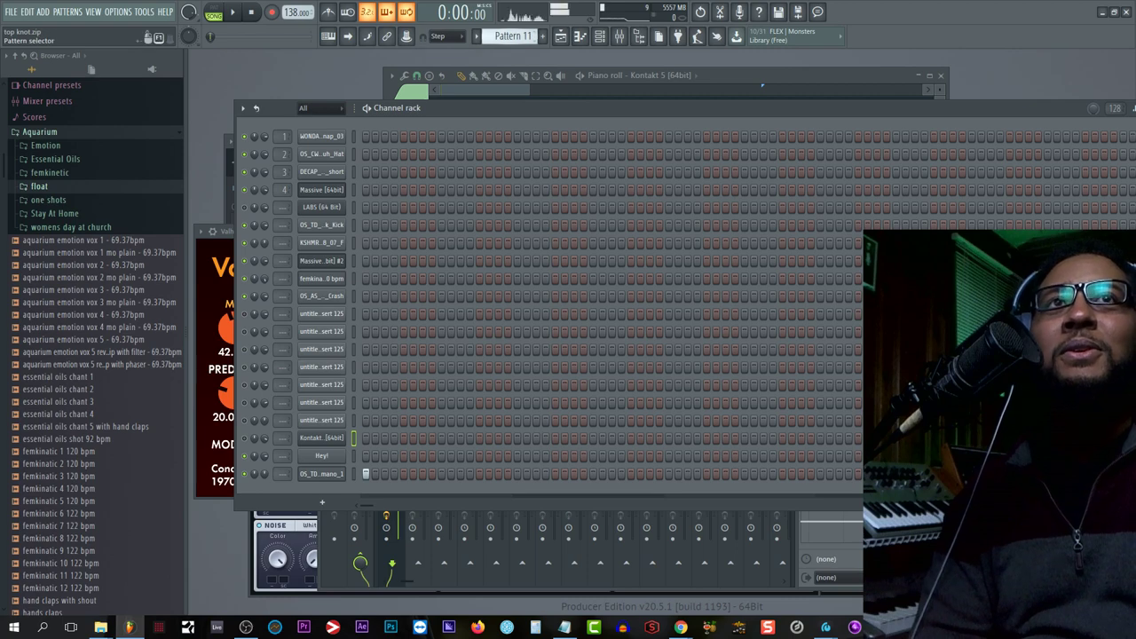
Step: Switch to the empty Pattern 12 and arm recording with the audio recording filter enabled
{"action": "scroll", "coordinate": [510, 37], "scroll_direction": "down", "scroll_amount": 1}
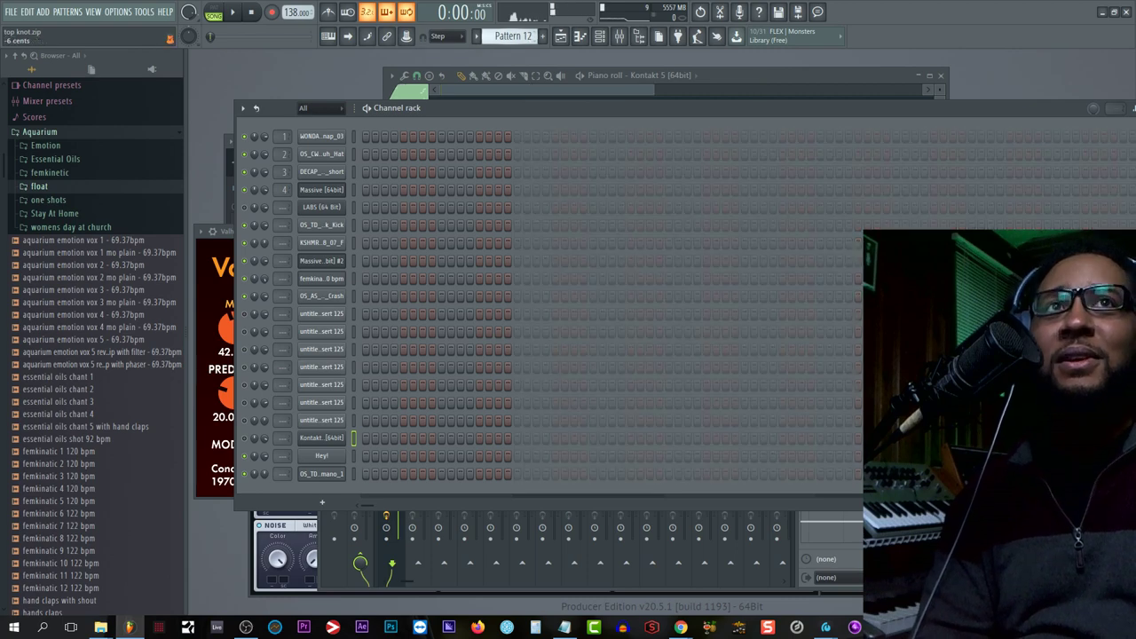
{"action": "right_click", "coordinate": [272, 12]}
{"action": "left_click", "coordinate": [296, 44]}
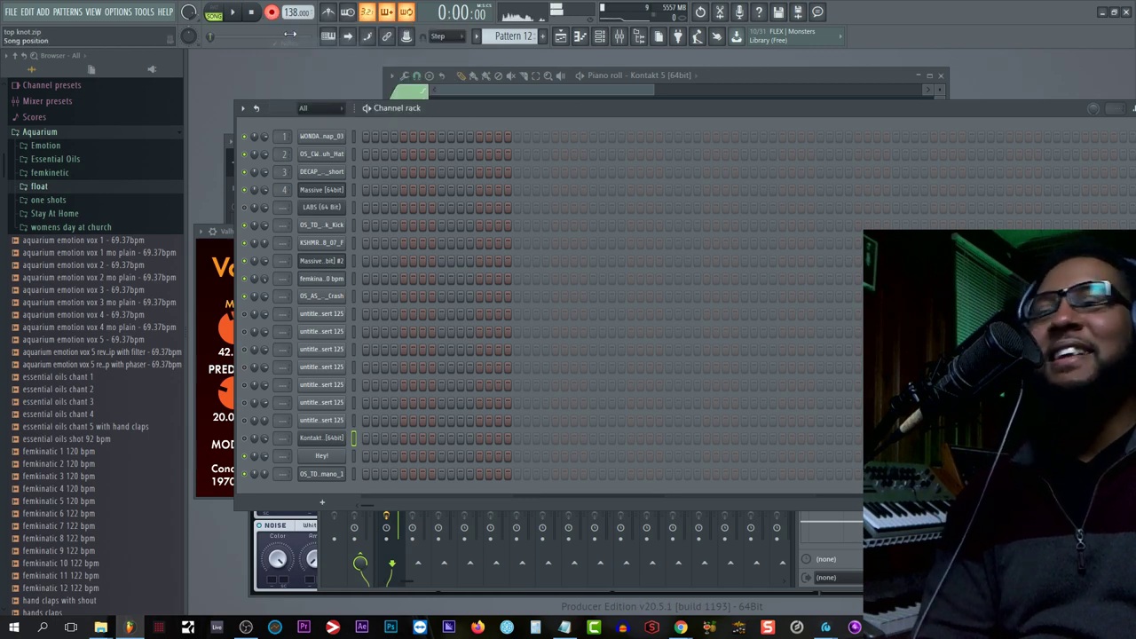
{"action": "right_click", "coordinate": [274, 14]}
{"action": "left_click", "coordinate": [290, 52]}
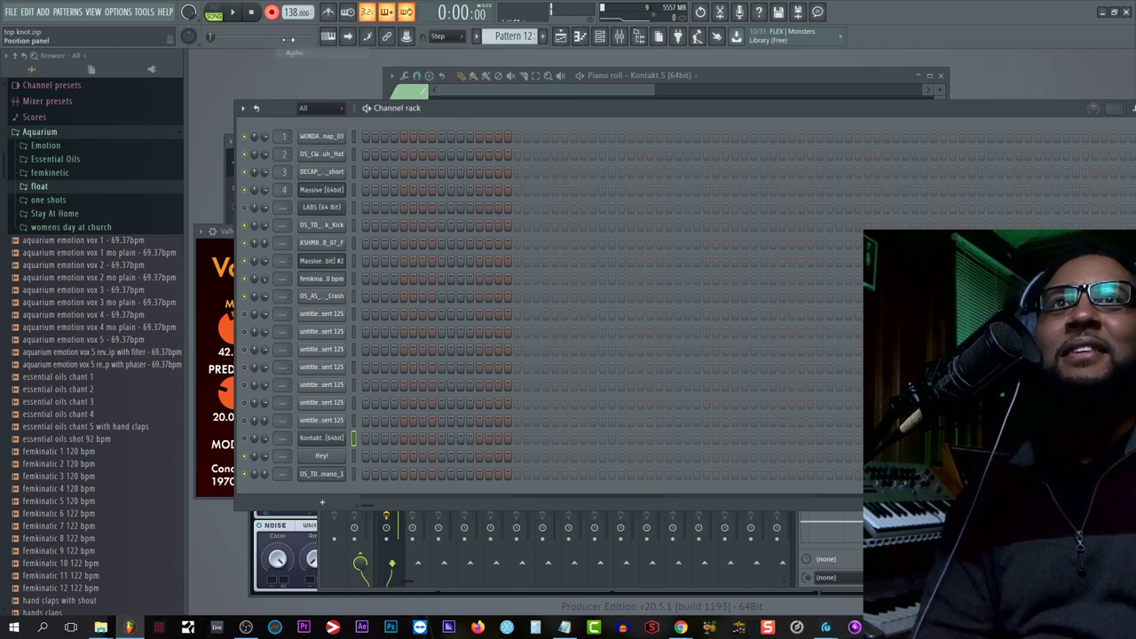
Step: Record a short audio take, recheck the recording filter options and try another take
{"action": "left_click", "coordinate": [233, 13]}
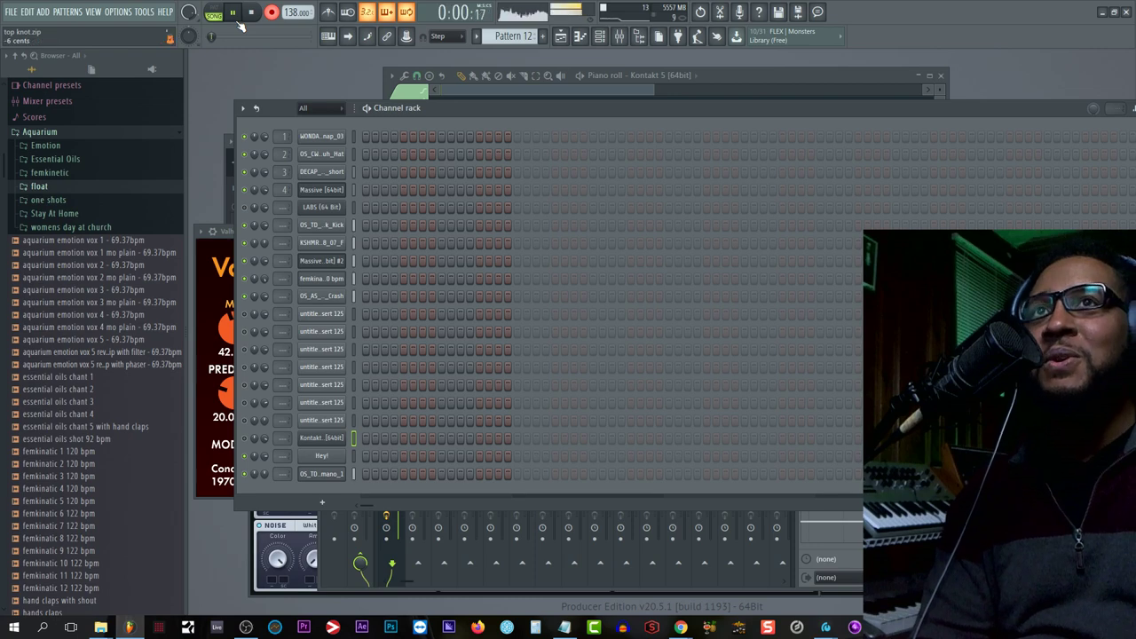
{"action": "left_click", "coordinate": [252, 13]}
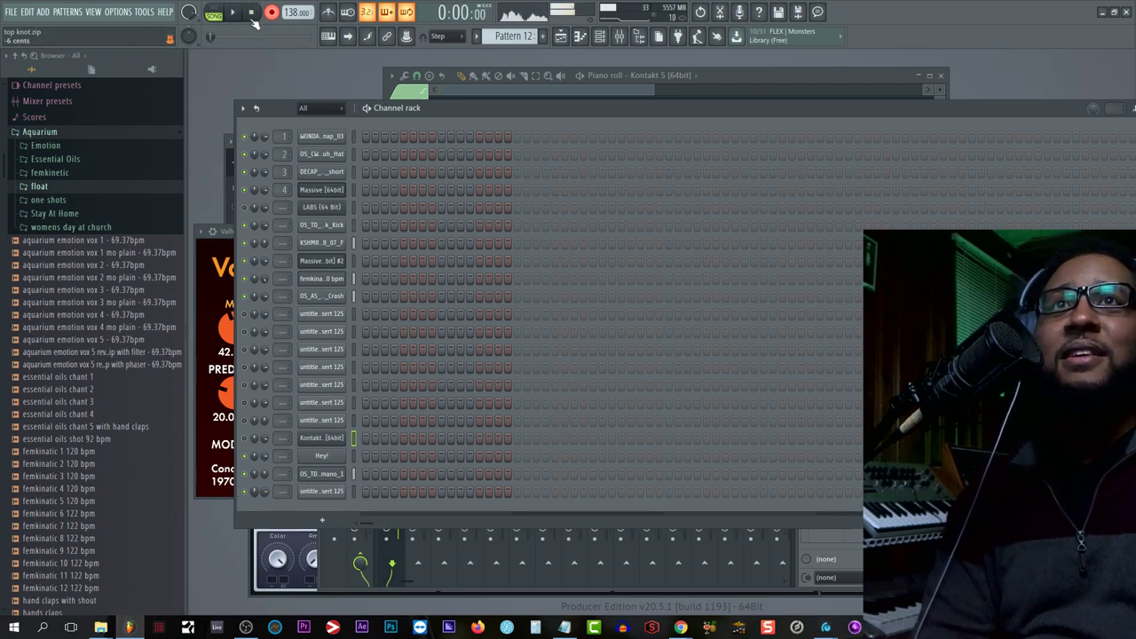
{"action": "left_click", "coordinate": [239, 15]}
{"action": "left_click", "coordinate": [253, 15]}
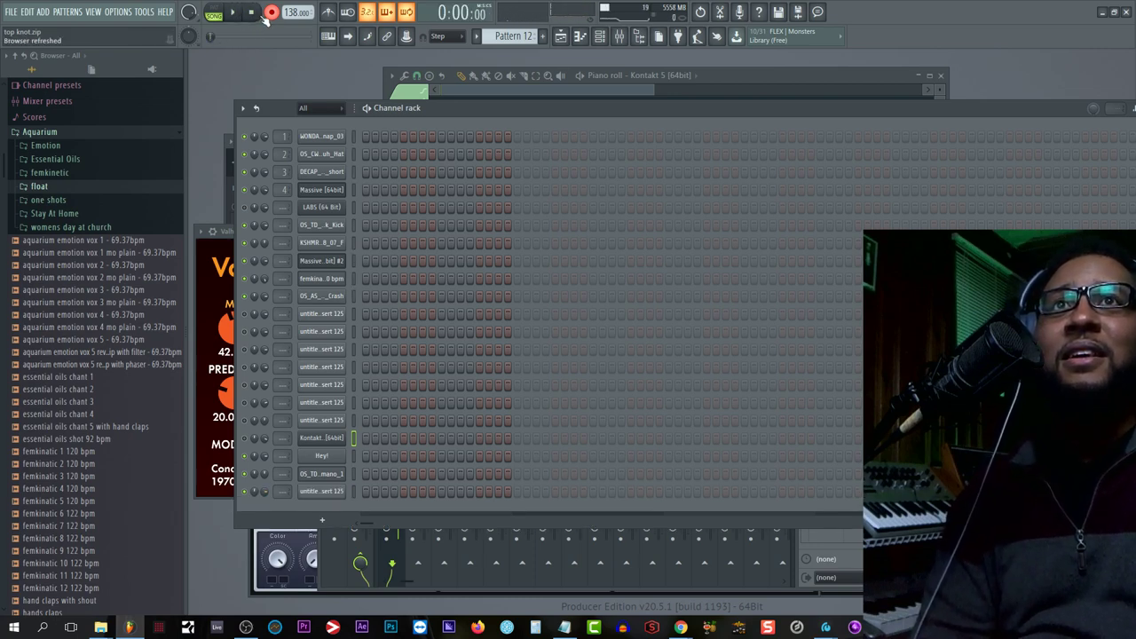
{"action": "right_click", "coordinate": [259, 16]}
{"action": "right_click", "coordinate": [272, 12]}
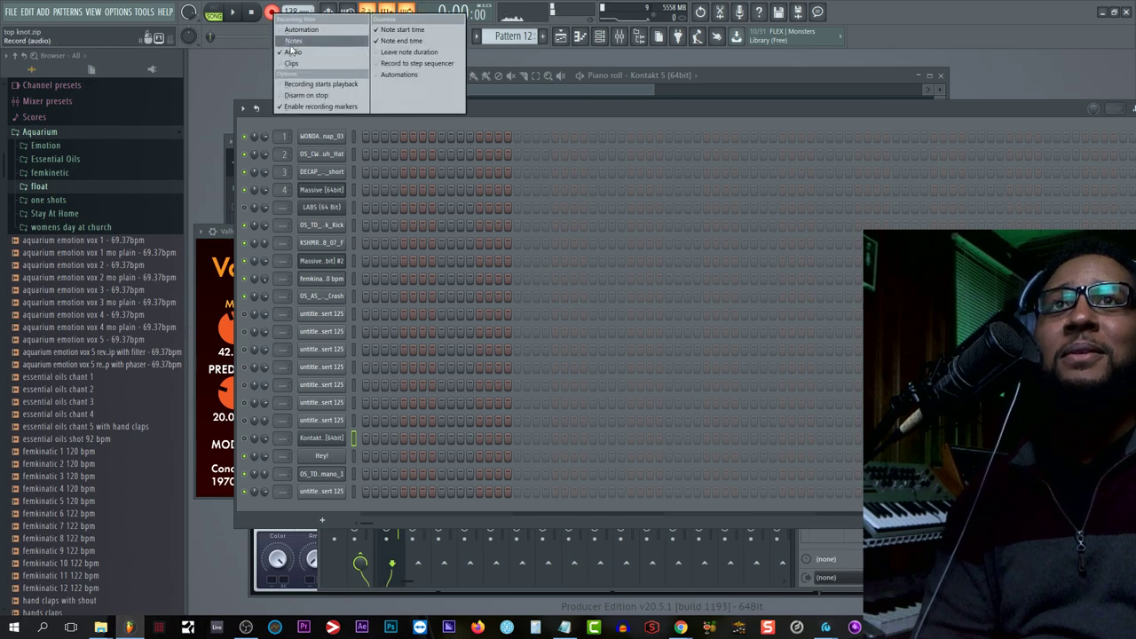
{"action": "left_click", "coordinate": [241, 15]}
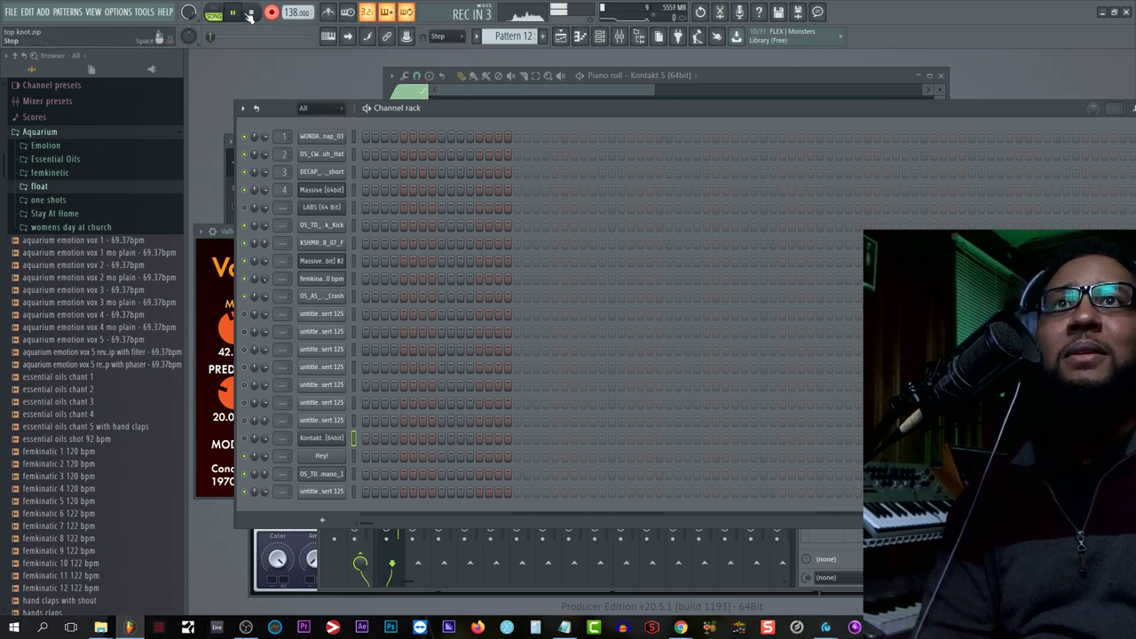
{"action": "left_click", "coordinate": [250, 13]}
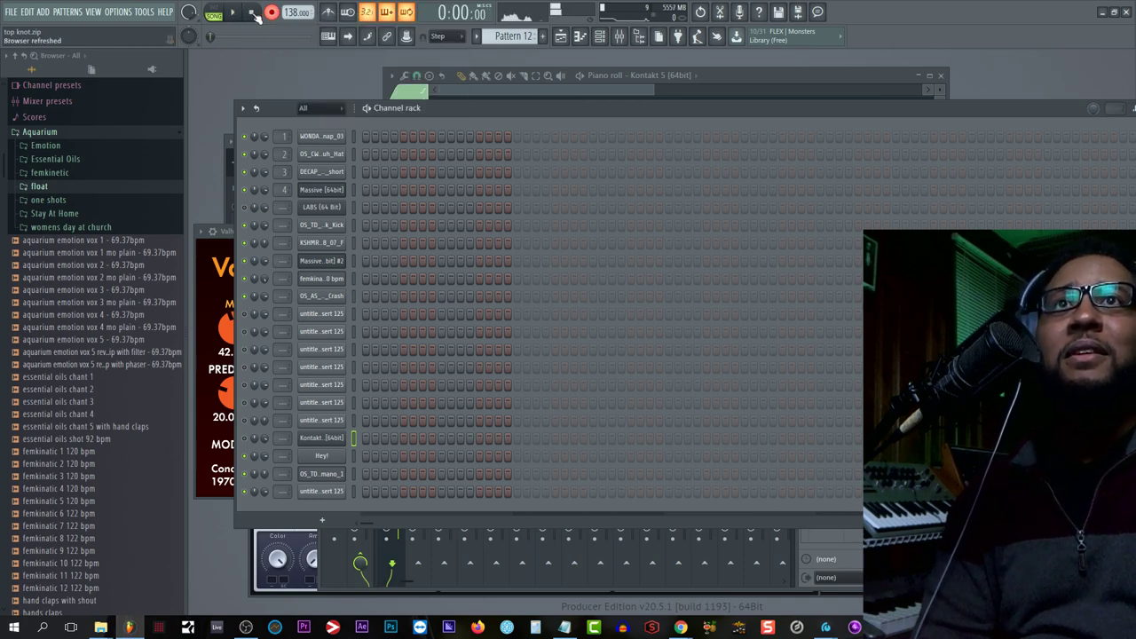
Step: Open the newly recorded sample's channel settings and set its time-stretching mode to Stretch
{"action": "left_click", "coordinate": [340, 491]}
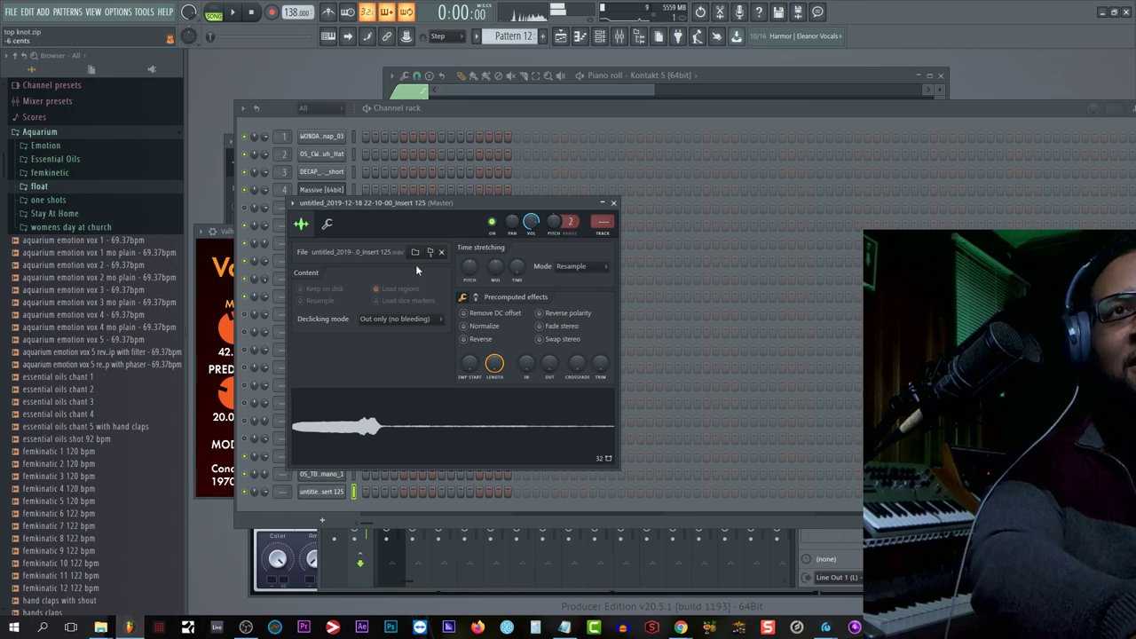
{"action": "left_click", "coordinate": [327, 223]}
{"action": "left_click", "coordinate": [301, 223]}
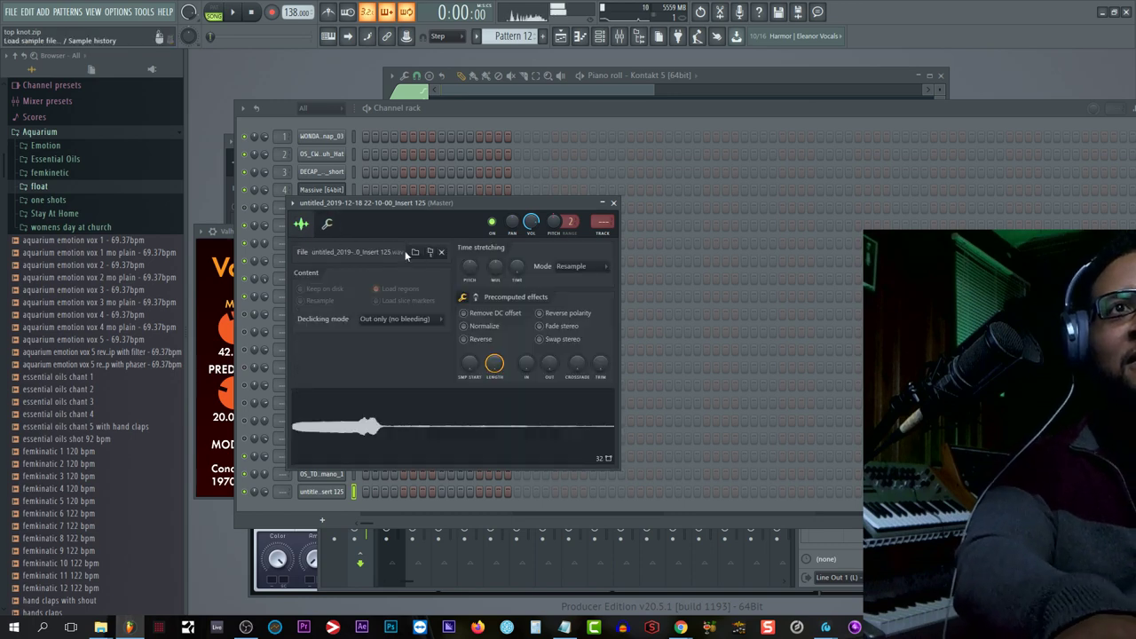
{"action": "left_click", "coordinate": [571, 267]}
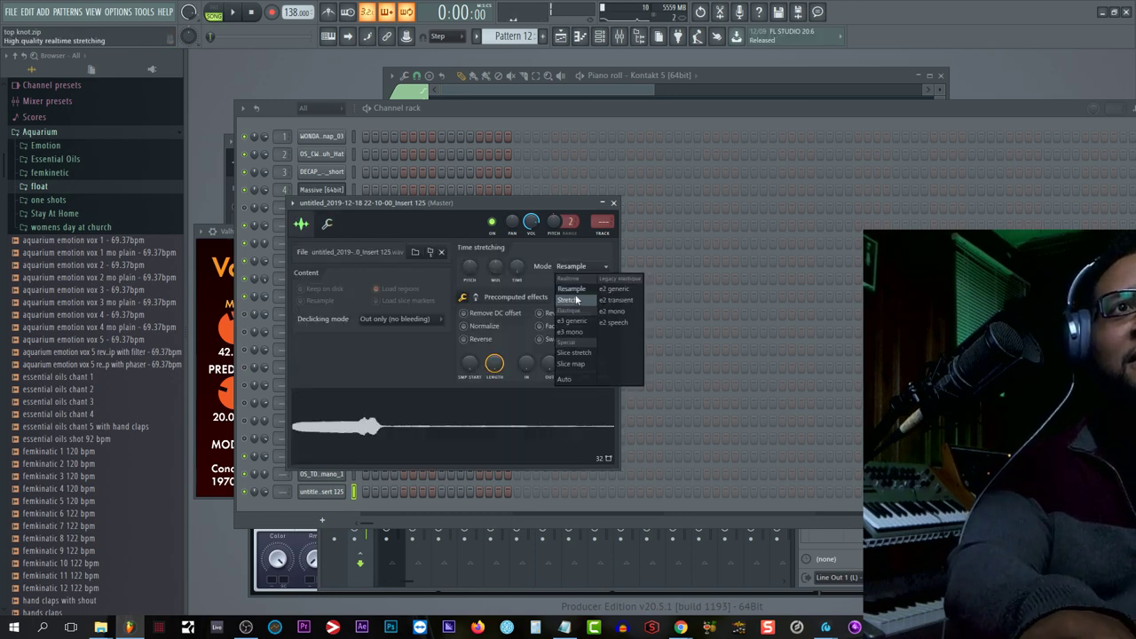
{"action": "left_click", "coordinate": [572, 300]}
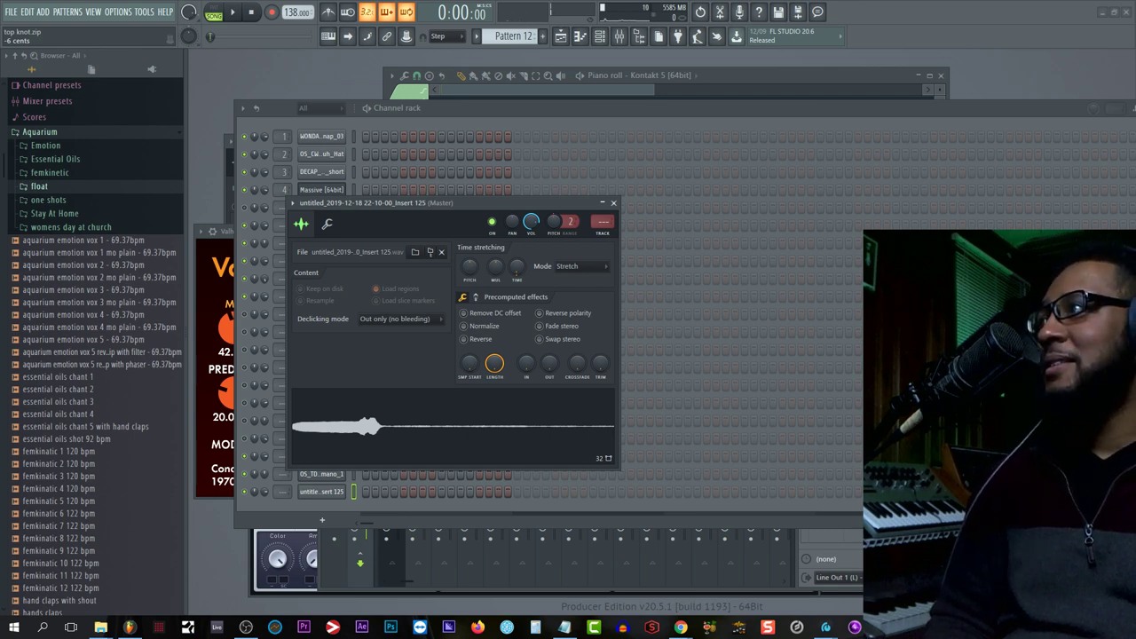
Step: Add the LSTP_FX_Water_Drop and WaterDrop samples as new channels, and select the recorded sample's channel
{"action": "left_click_drag", "start_coordinate": [312, 506], "coordinate": [311, 507]}
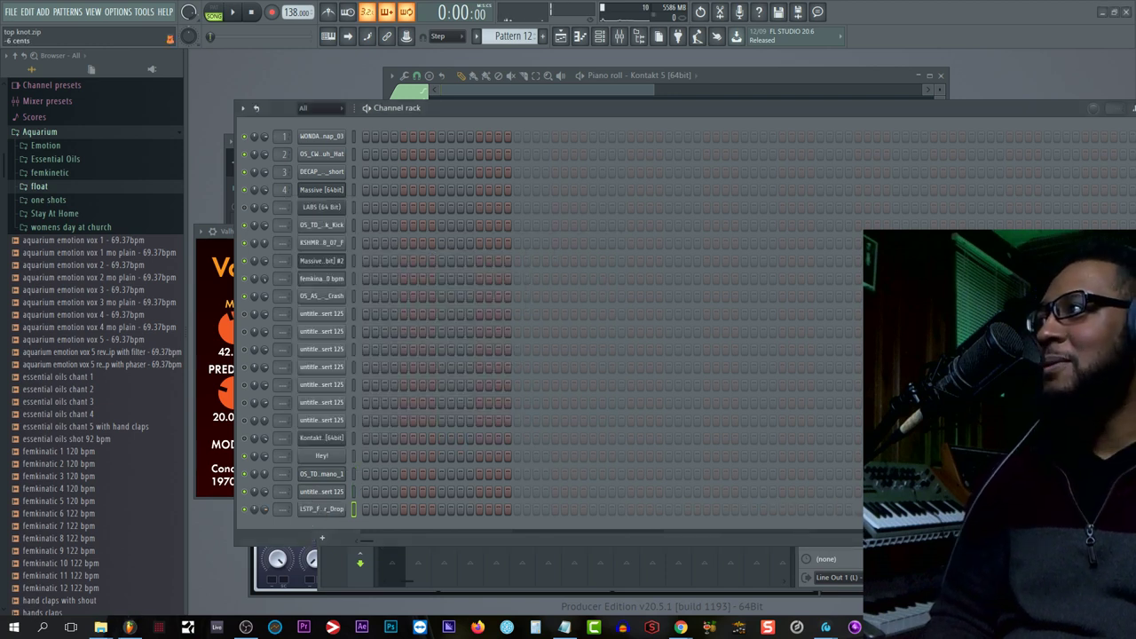
{"action": "left_click_drag", "start_coordinate": [141, 488], "coordinate": [313, 524]}
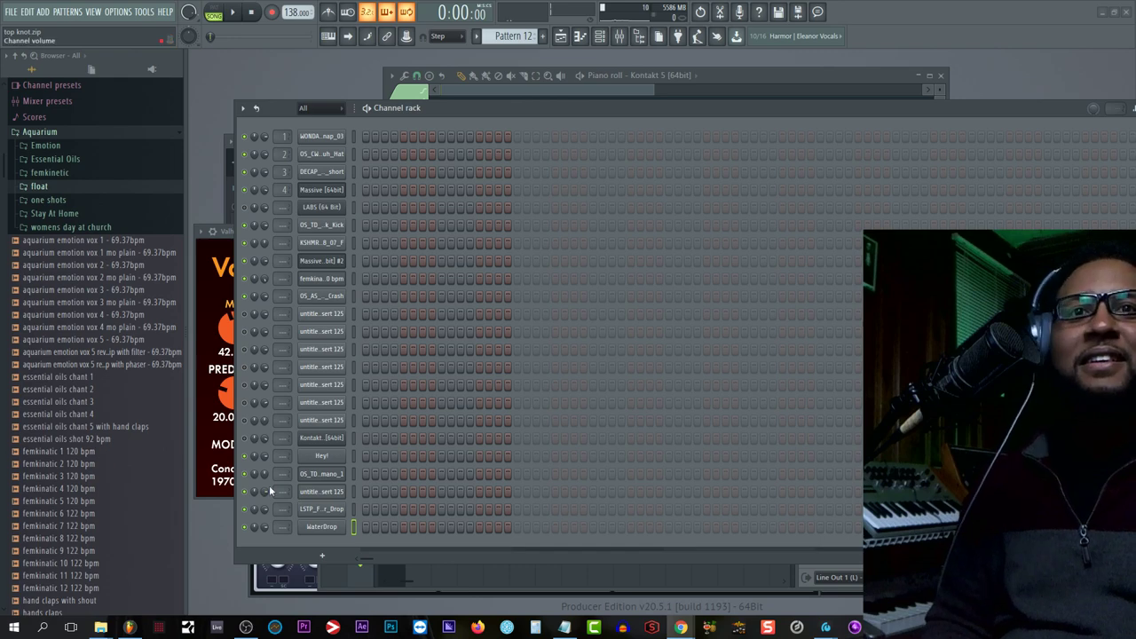
{"action": "left_click", "coordinate": [350, 487]}
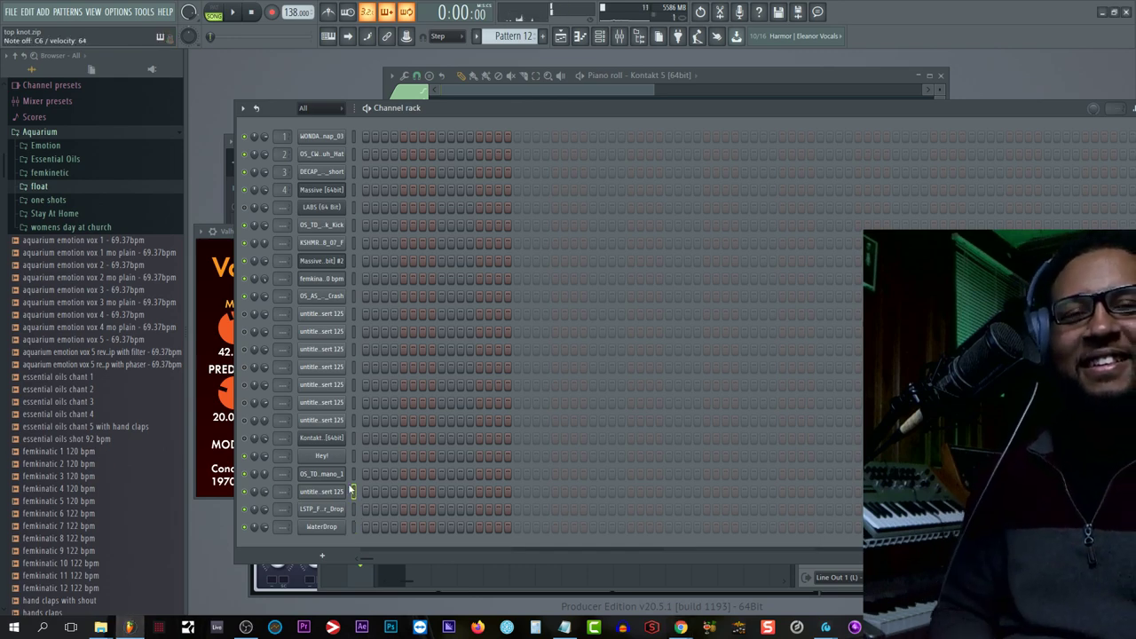
Step: Play the song in the playlist and remove the short audio clip from Track 10
{"action": "key", "text": "space"}
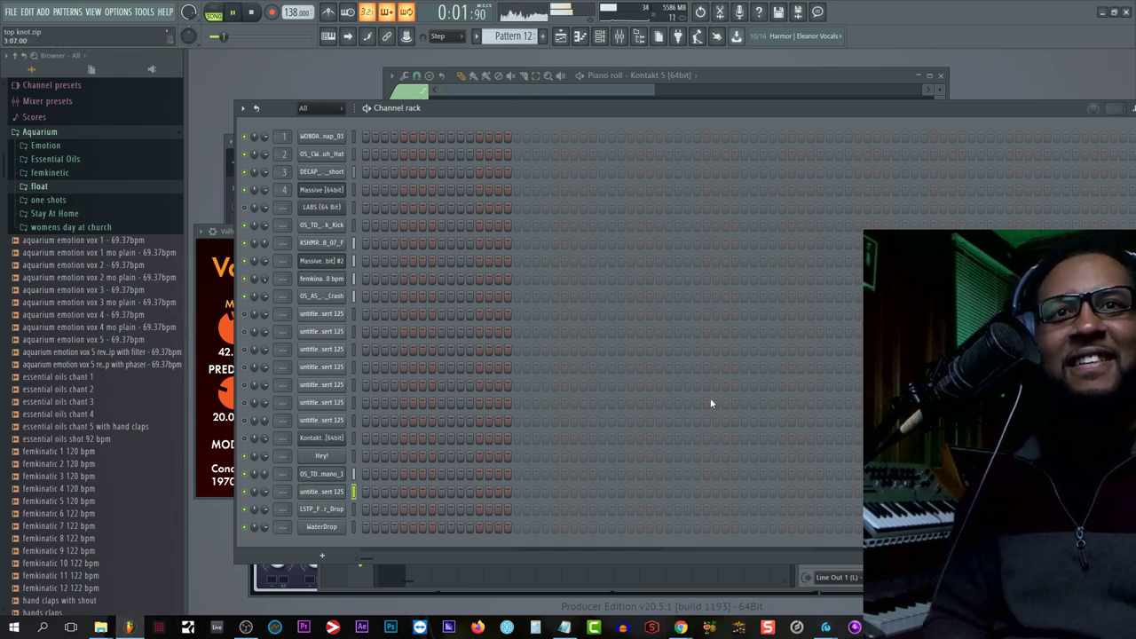
{"action": "key", "text": "space"}
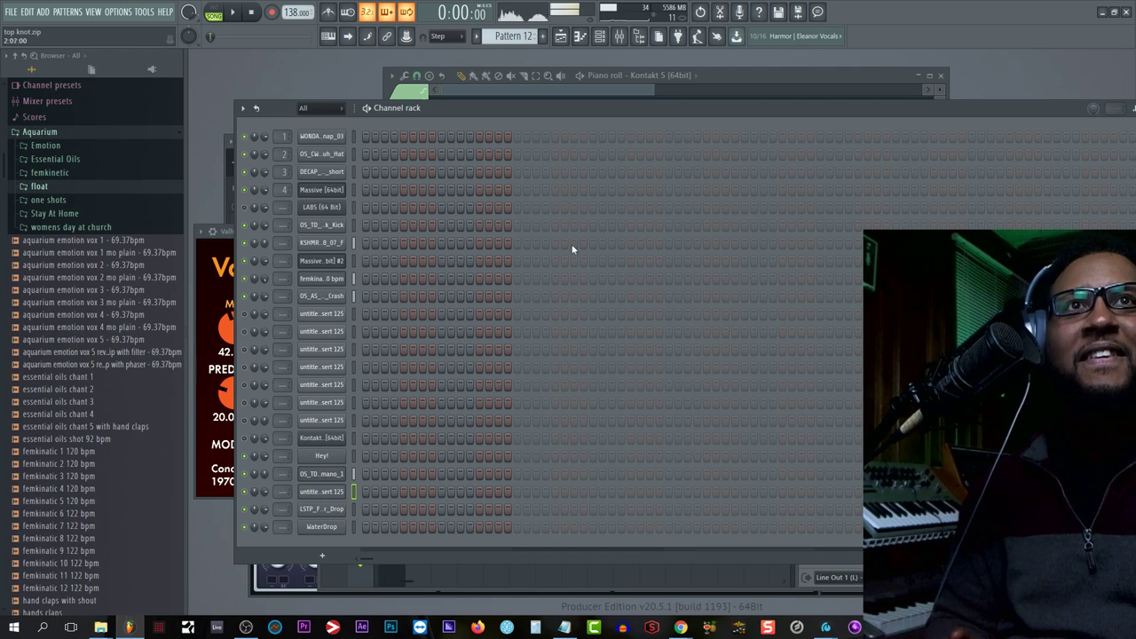
{"action": "left_click", "coordinate": [561, 36]}
{"action": "key", "text": "space"}
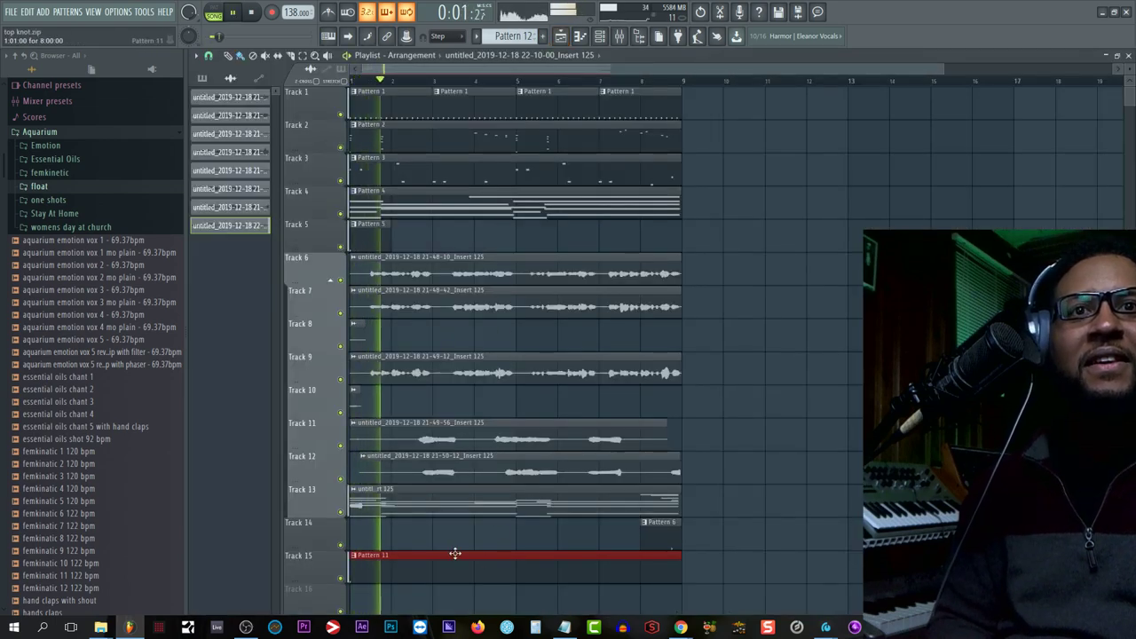
{"action": "key", "text": "space"}
{"action": "key", "text": "space"}
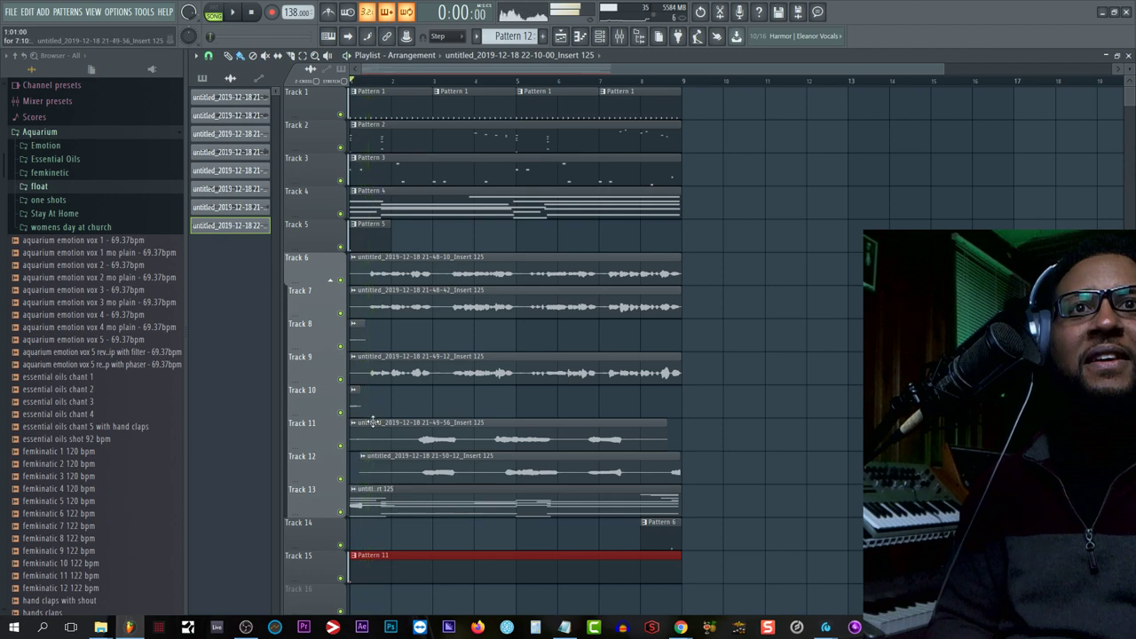
{"action": "key", "text": "space"}
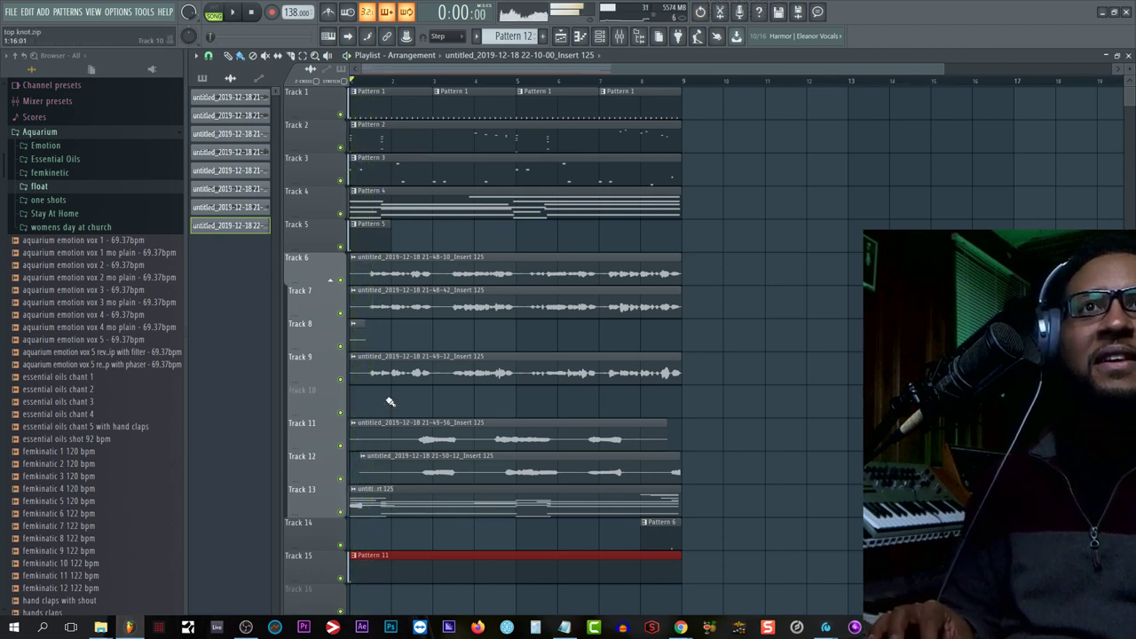
Step: Remove the audio clip from Track 13 and place a Pattern 7 clip at the start of Track 16
{"action": "key", "text": "space"}
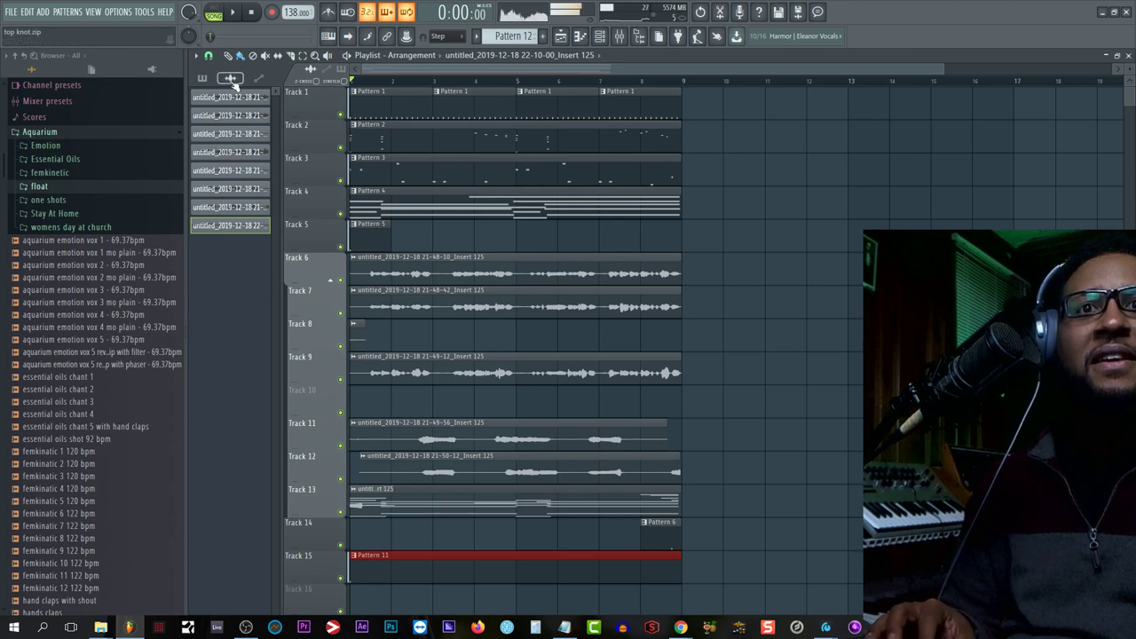
{"action": "key", "text": "space"}
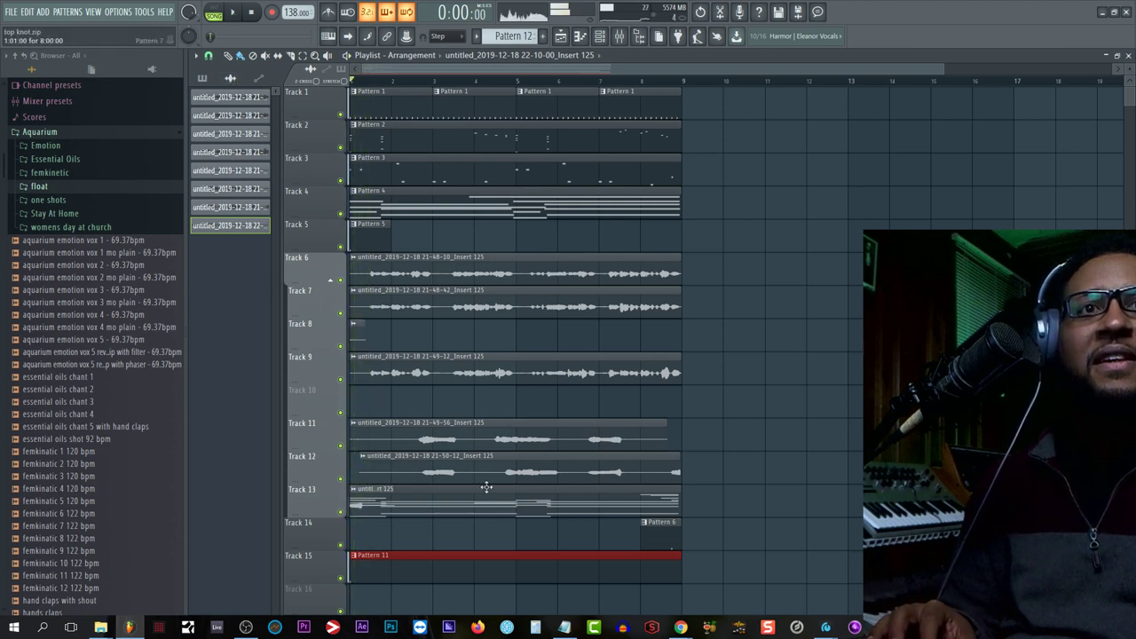
{"action": "left_click_drag", "start_coordinate": [486, 488], "coordinate": [446, 473]}
{"action": "left_click_drag", "start_coordinate": [443, 517], "coordinate": [439, 588]}
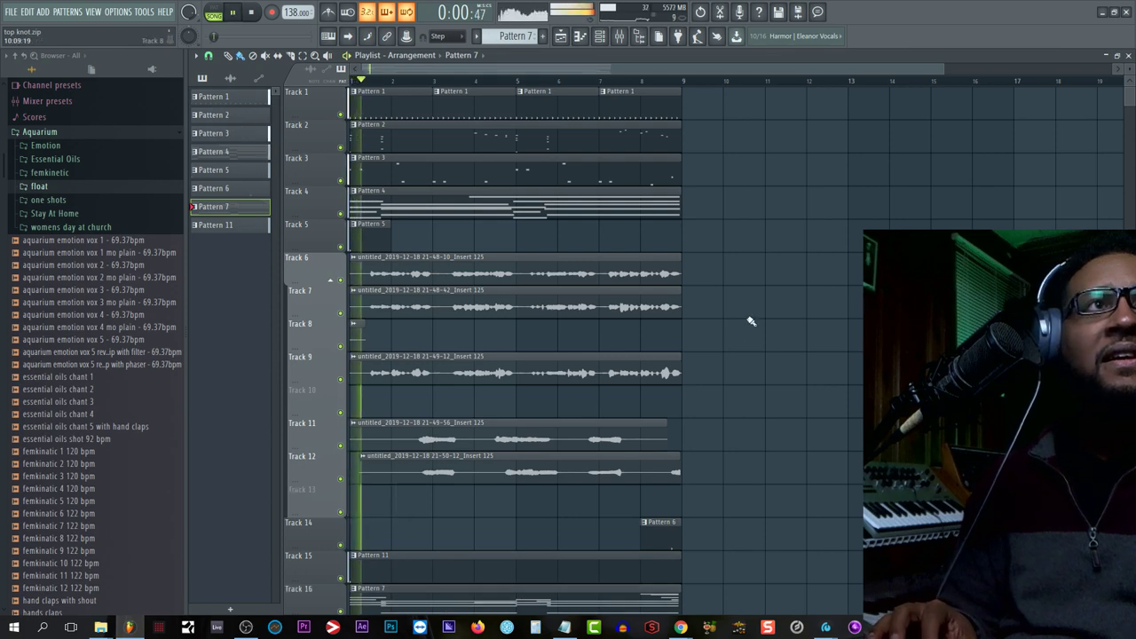
Step: Check the LSTP_FX_Water_Drop sample's channel settings in the channel rack and switch to Pattern 1
{"action": "key", "text": "F6"}
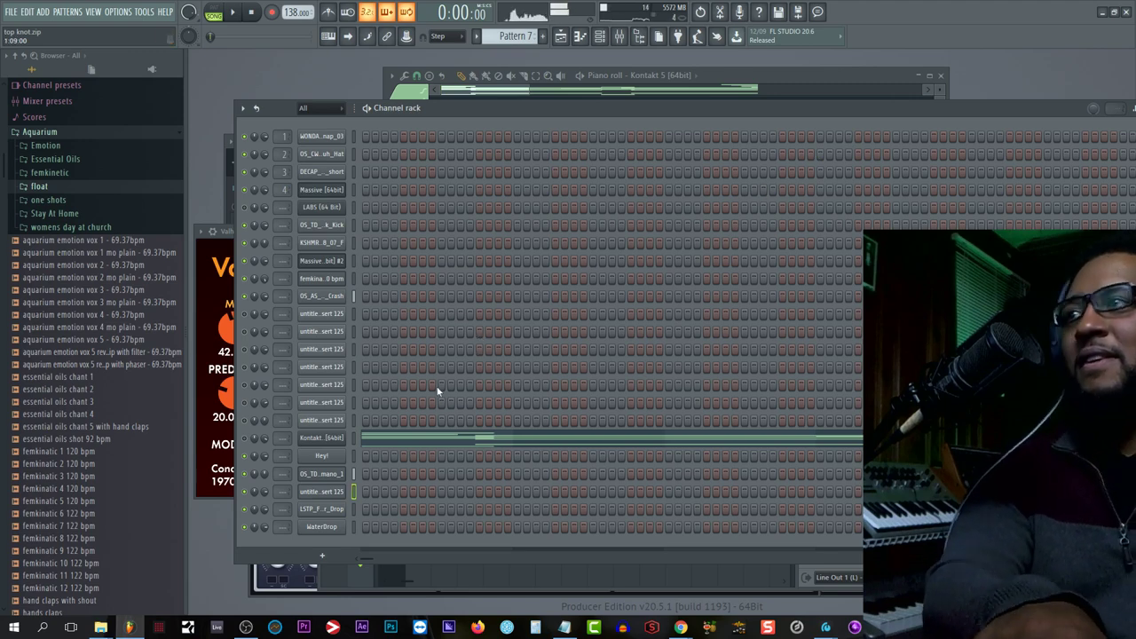
{"action": "left_click", "coordinate": [322, 509]}
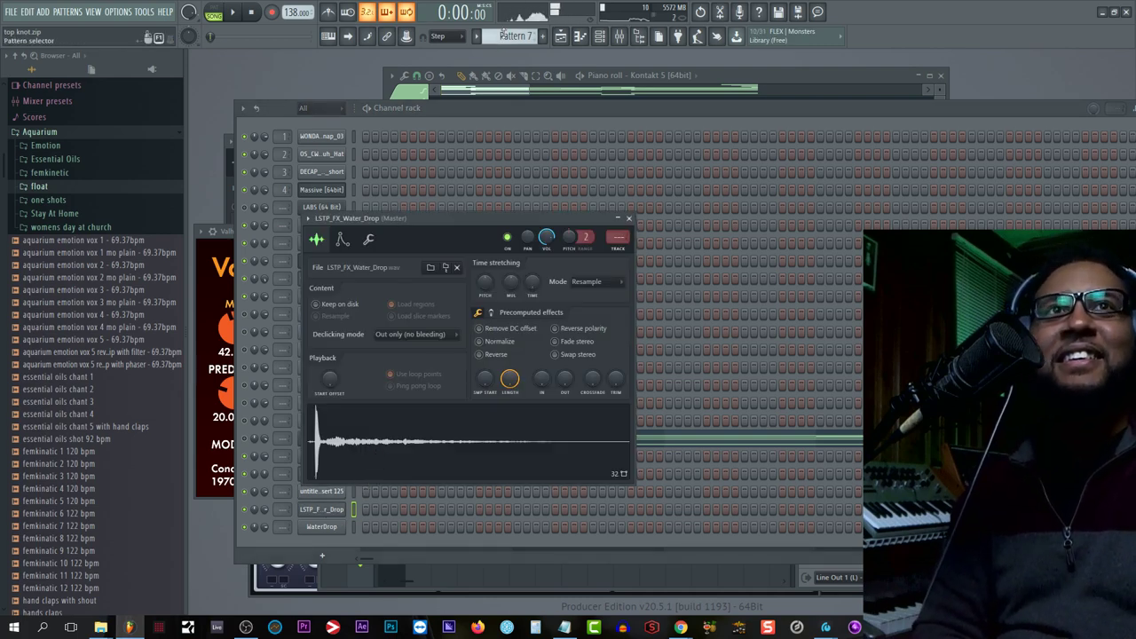
{"action": "left_click_drag", "start_coordinate": [504, 36], "coordinate": [504, 64]}
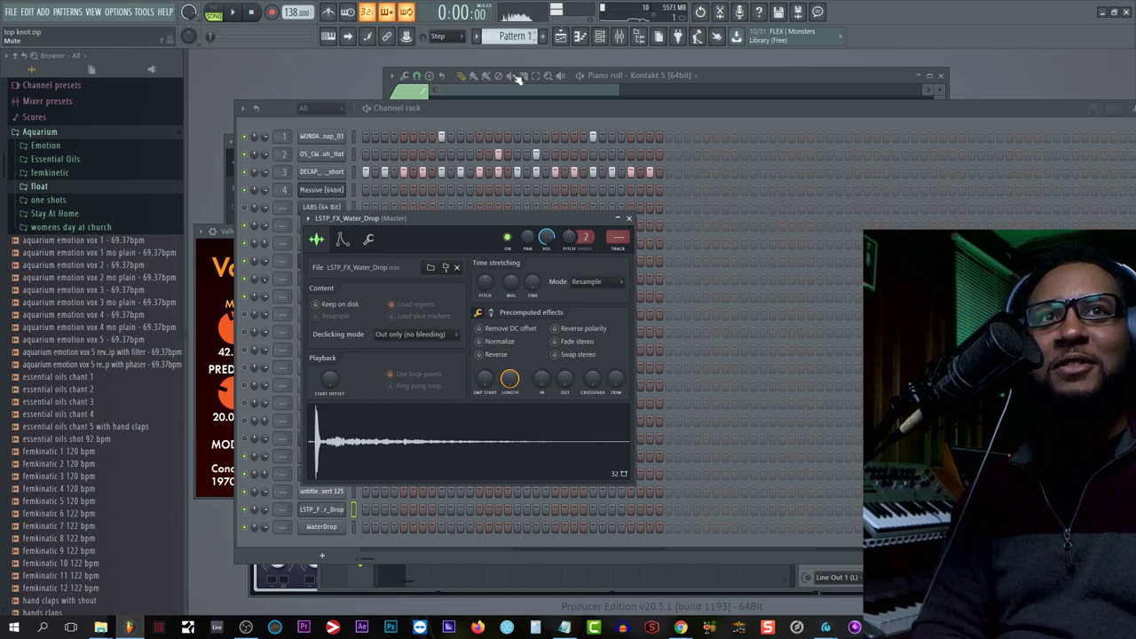
{"action": "left_click", "coordinate": [630, 218]}
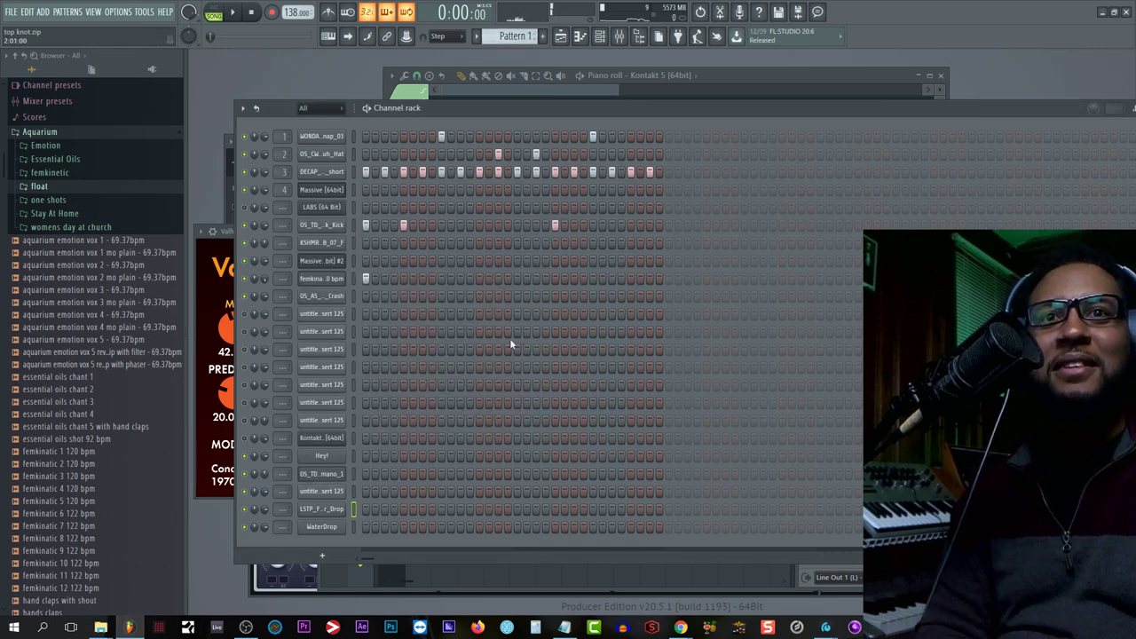
Step: Add WaterDrop hits on steps 9 and 25 of Pattern 1, checking them during playback
{"action": "key", "text": "space"}
{"action": "left_click", "coordinate": [441, 527]}
{"action": "key", "text": "space"}
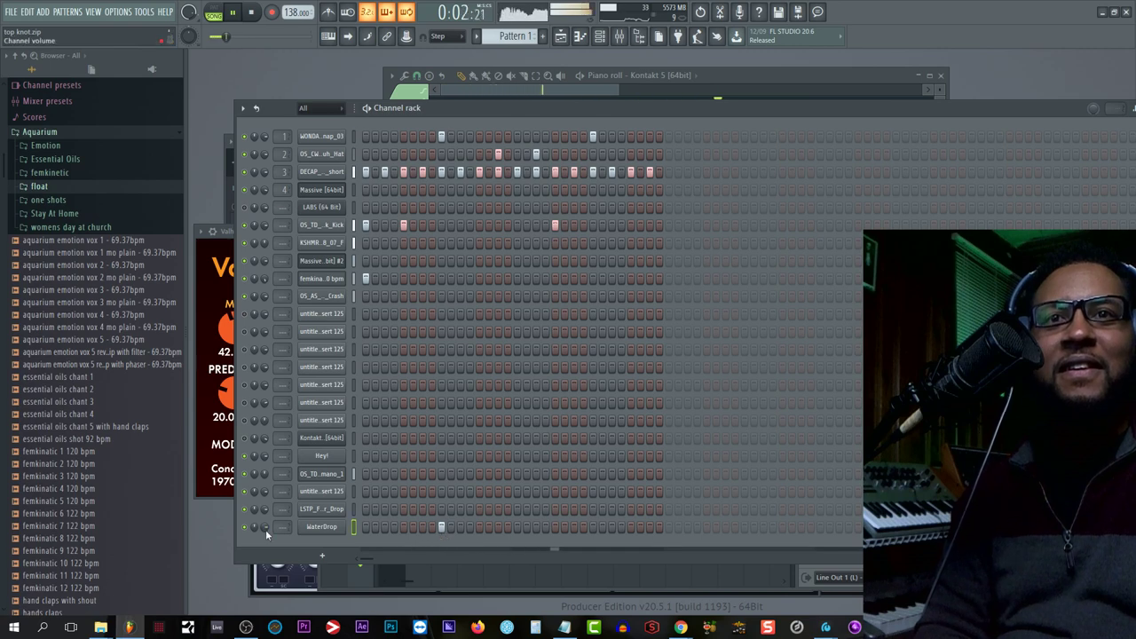
{"action": "key", "text": "space"}
{"action": "left_click", "coordinate": [593, 527]}
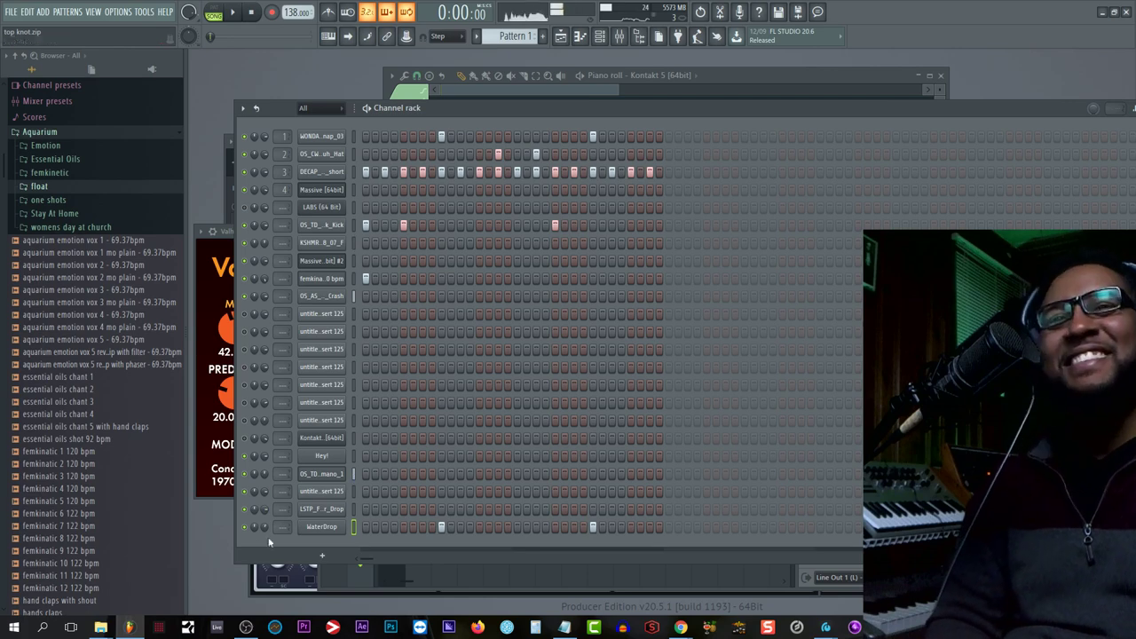
Step: Set the WaterDrop sample's root note to A4 and play the song
{"action": "left_click", "coordinate": [321, 528]}
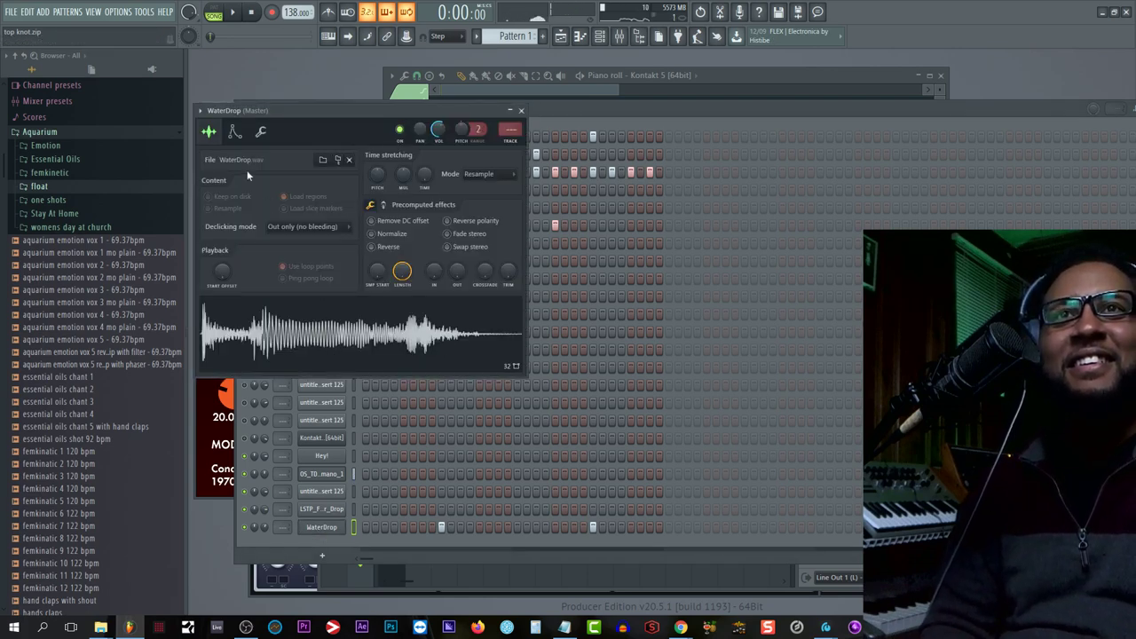
{"action": "left_click", "coordinate": [234, 131]}
{"action": "right_click", "coordinate": [348, 356]}
{"action": "key", "text": "space"}
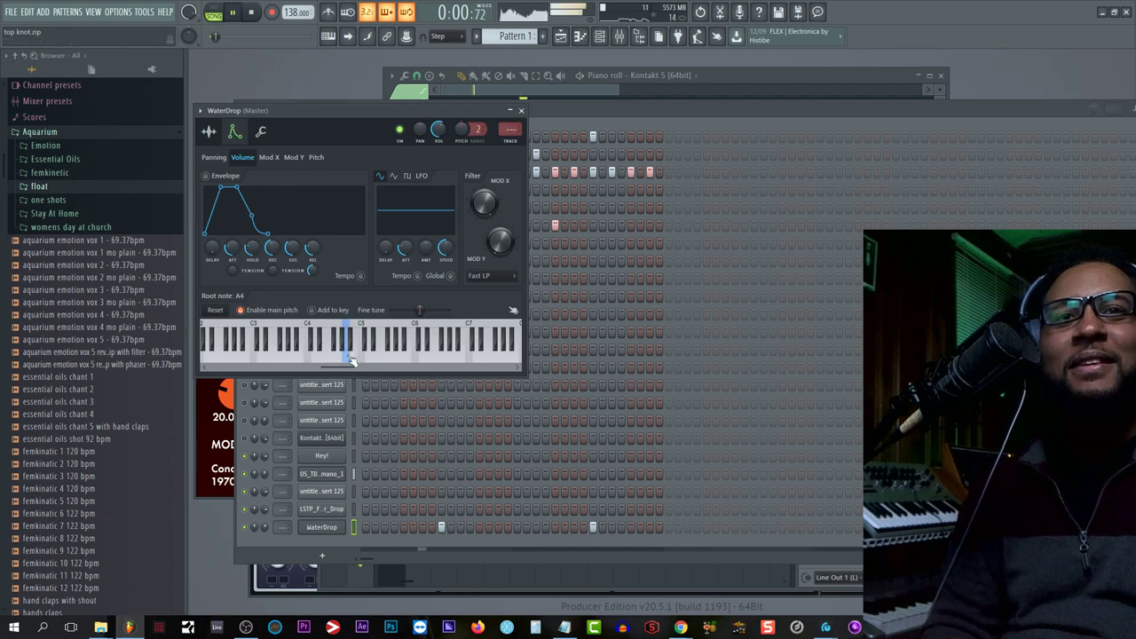
Step: Set the WaterDrop channel's volume to about 42% during playback, select the LSTP_FX_Water_Drop channel and stop the song
{"action": "left_click_drag", "start_coordinate": [265, 527], "coordinate": [264, 520]}
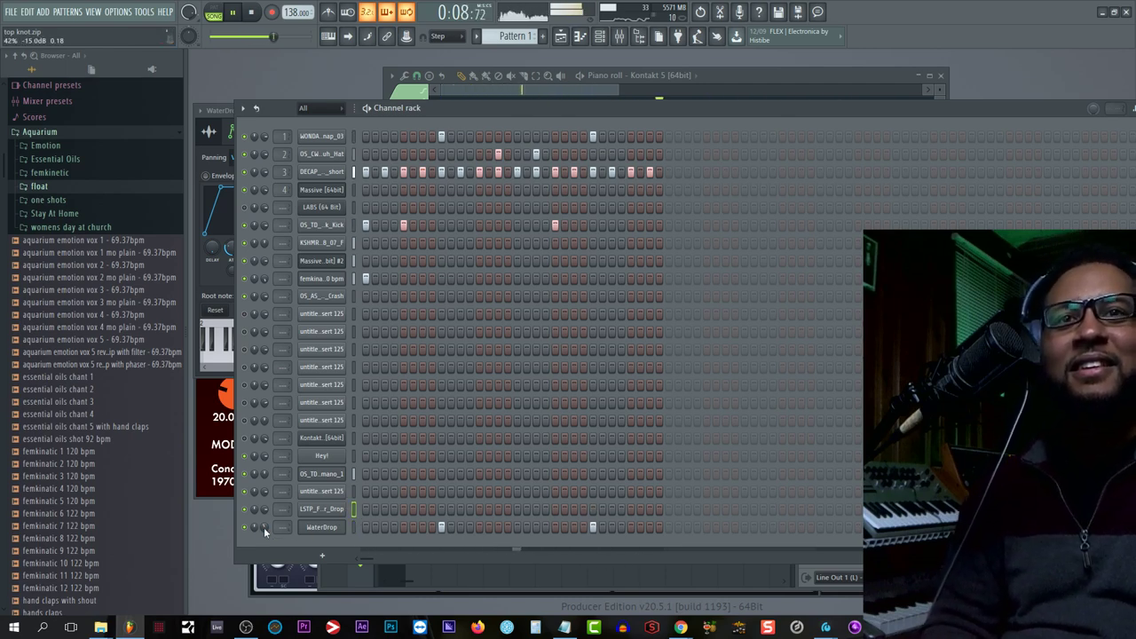
{"action": "left_click", "coordinate": [353, 509]}
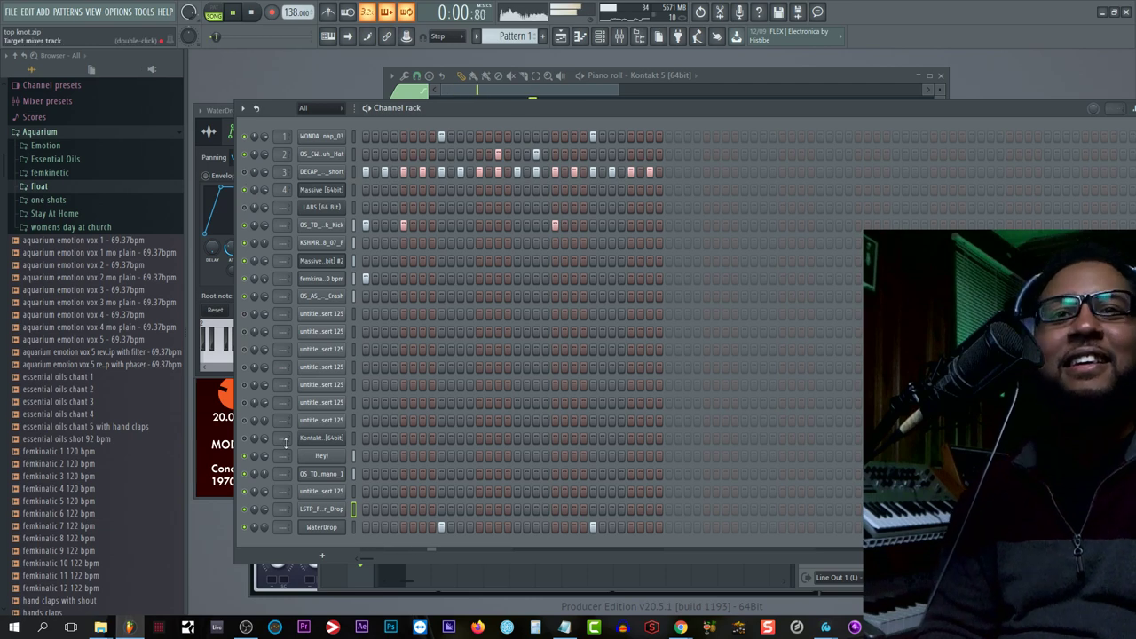
{"action": "key", "text": "space"}
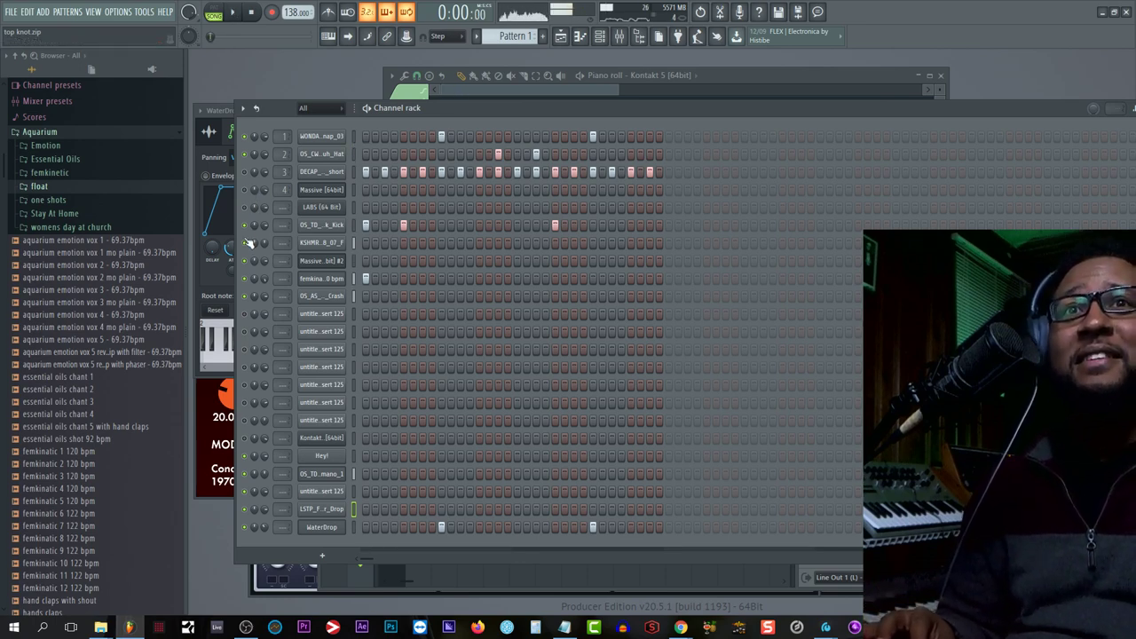
Step: Play the song and inspect the channel settings of the newest recorded audio sample in the channel rack
{"action": "key", "text": "space"}
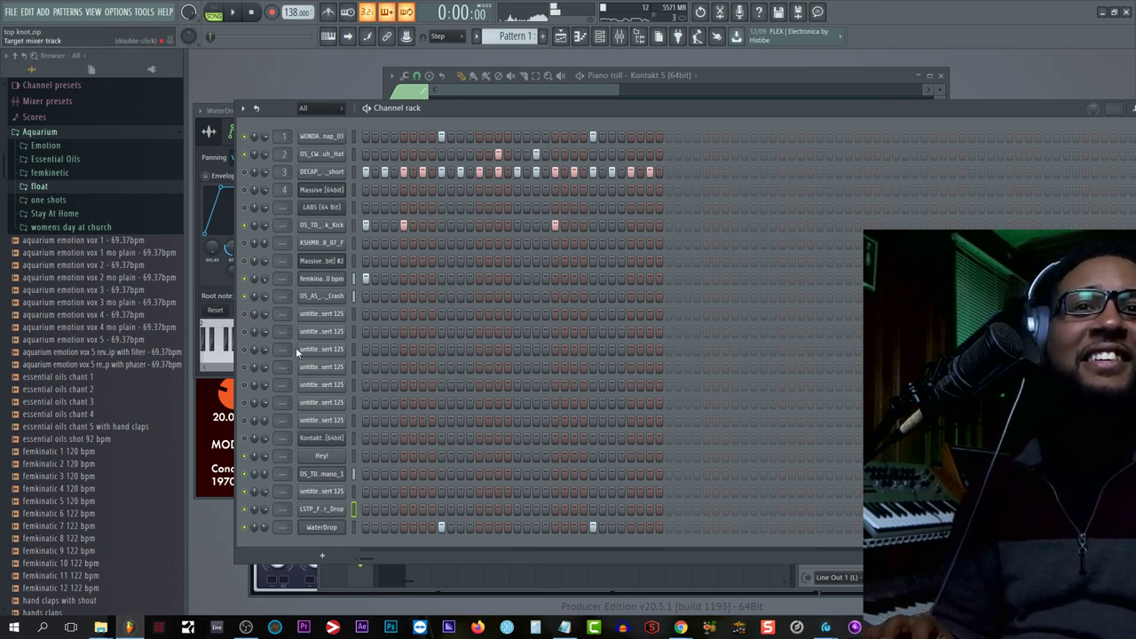
{"action": "key", "text": "space"}
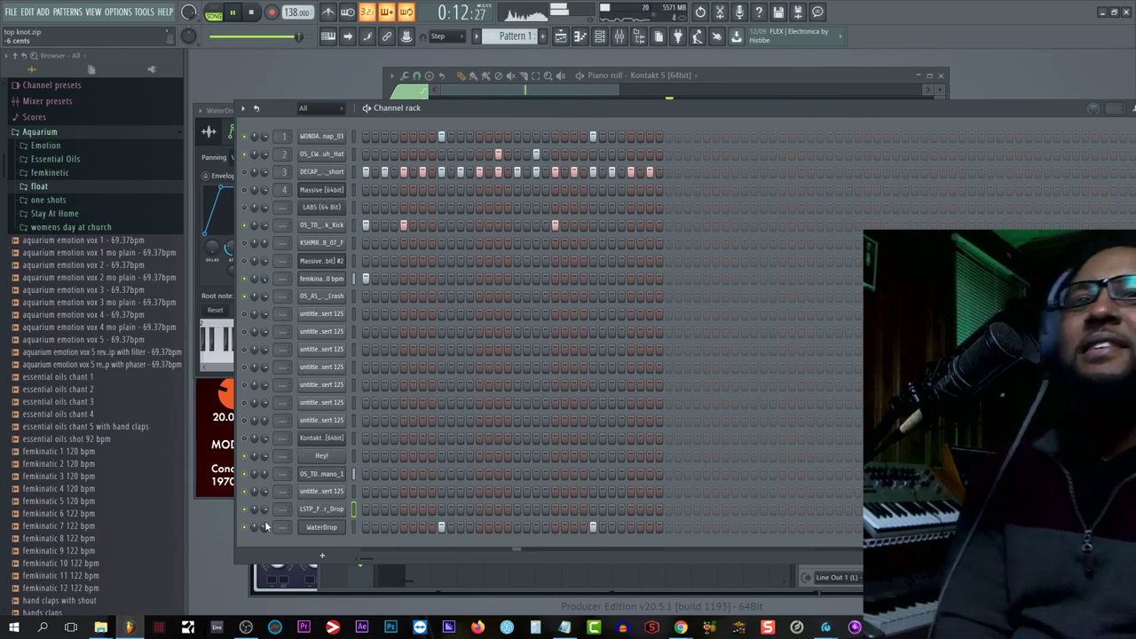
{"action": "left_click", "coordinate": [312, 495]}
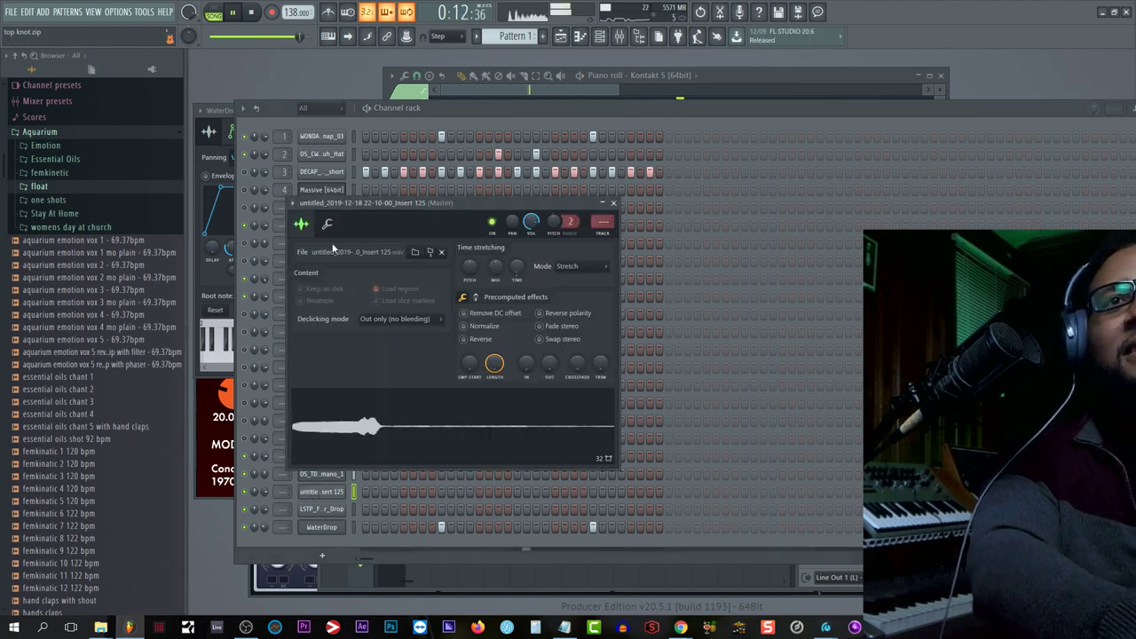
Step: Select all channels and route them to consecutive mixer tracks starting at insert 1, leaving only the newest recorded sample's channel selected
{"action": "left_click", "coordinate": [354, 135]}
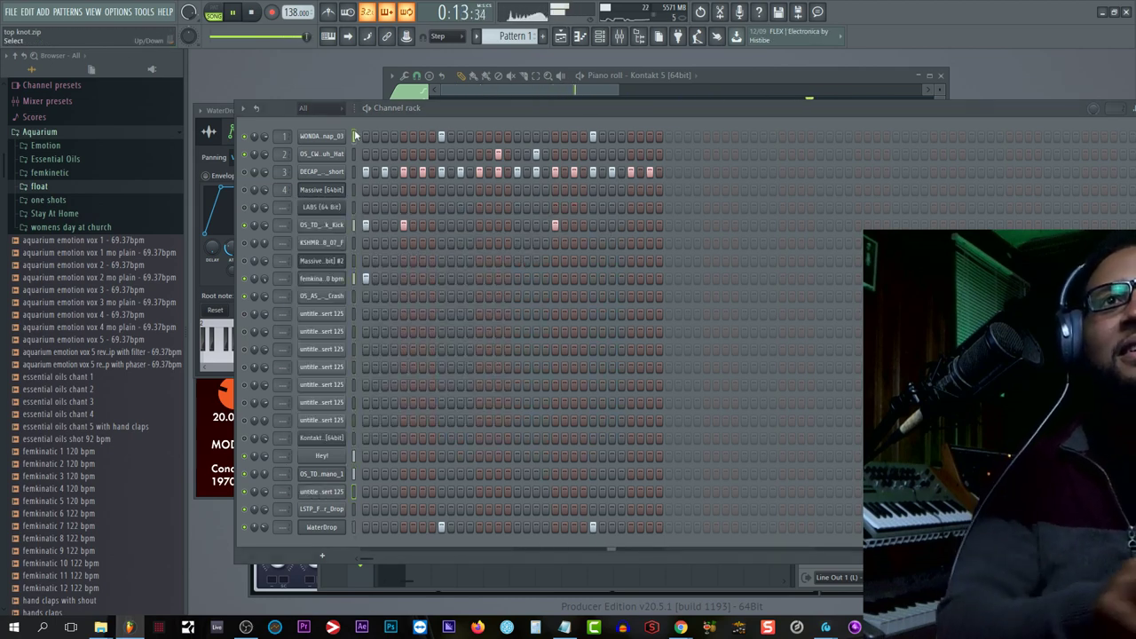
{"action": "left_click", "coordinate": [561, 39]}
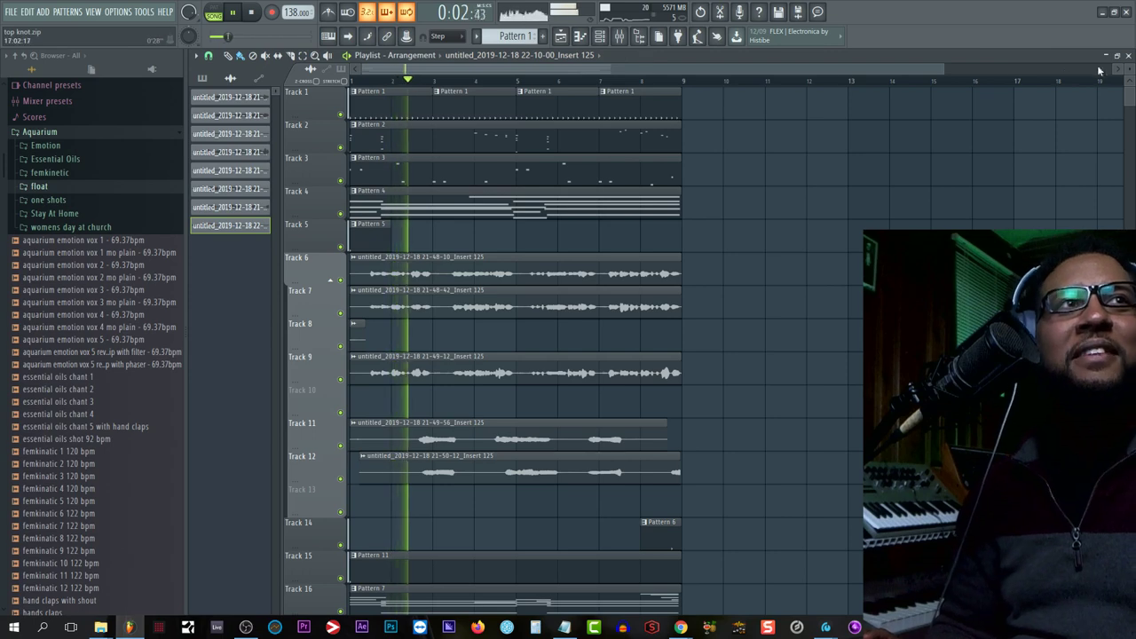
{"action": "left_click", "coordinate": [1129, 56]}
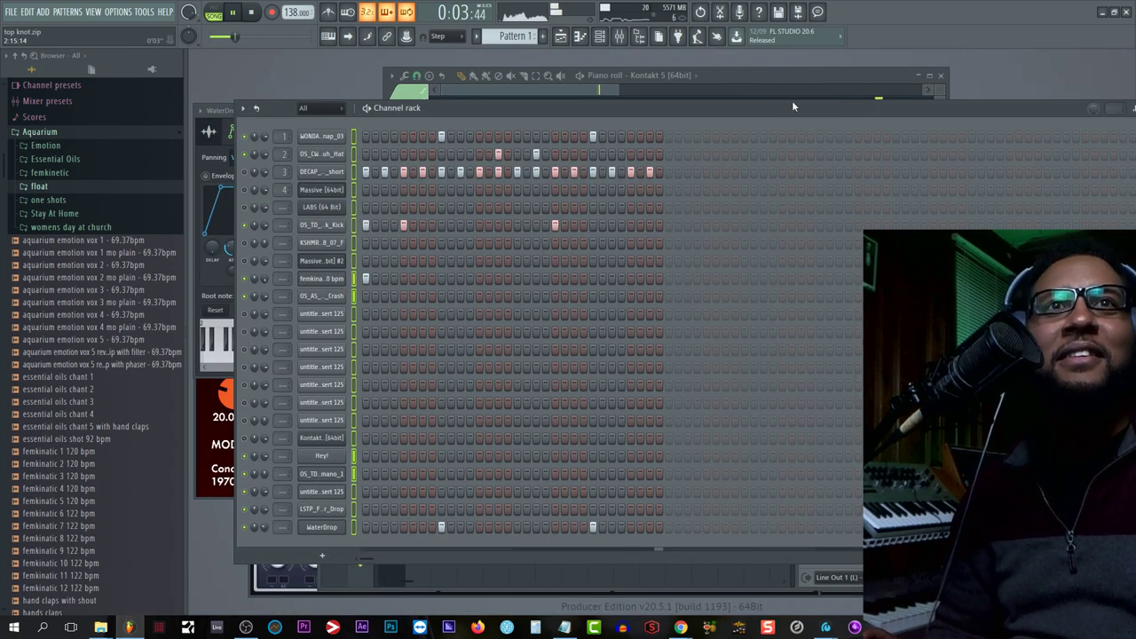
{"action": "left_click", "coordinate": [620, 38]}
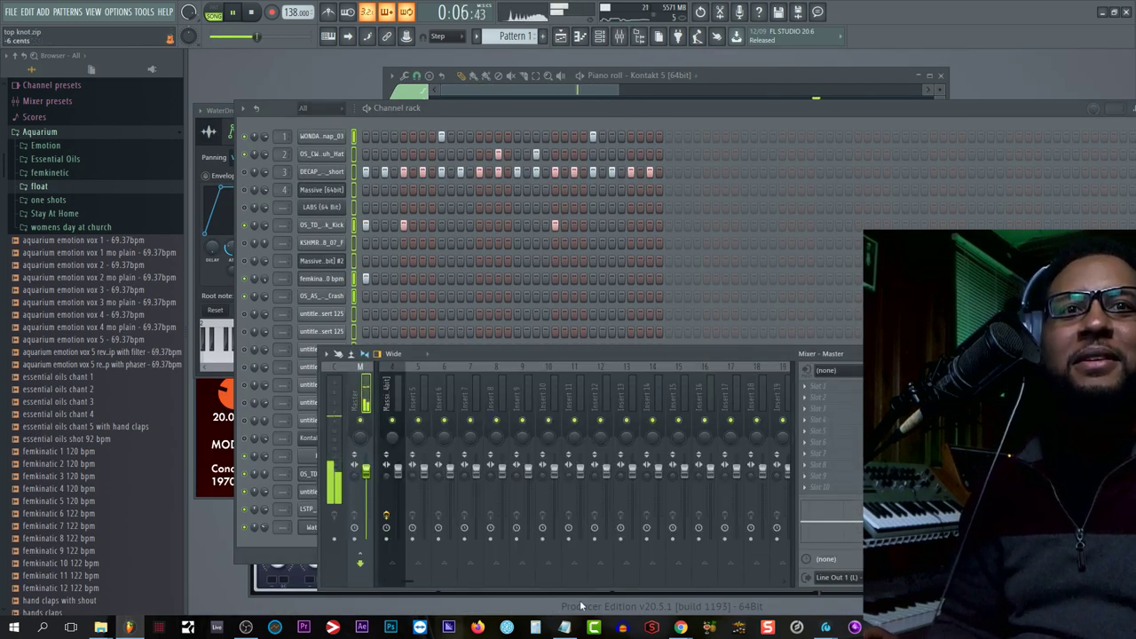
{"action": "left_click_drag", "start_coordinate": [408, 583], "coordinate": [344, 582]}
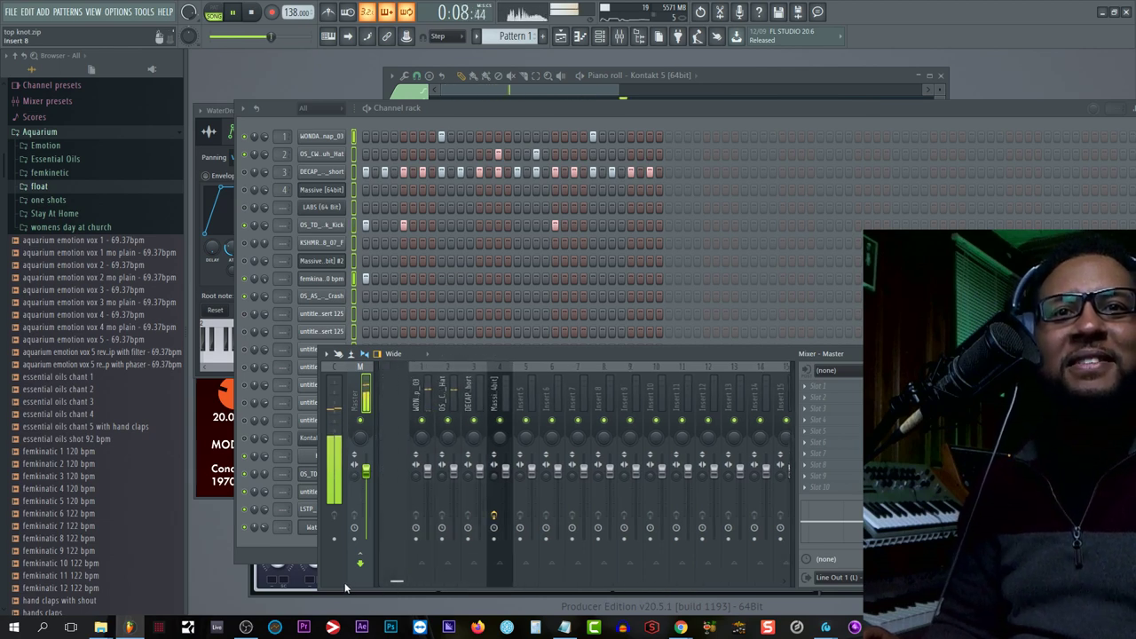
{"action": "left_click", "coordinate": [388, 400]}
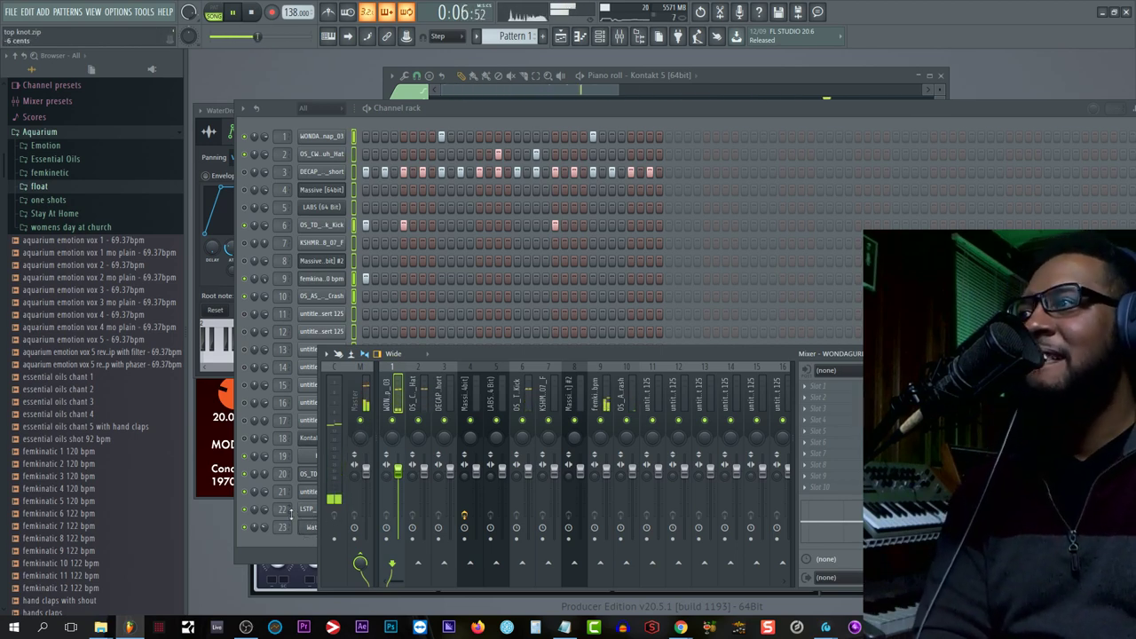
{"action": "left_click", "coordinate": [296, 544]}
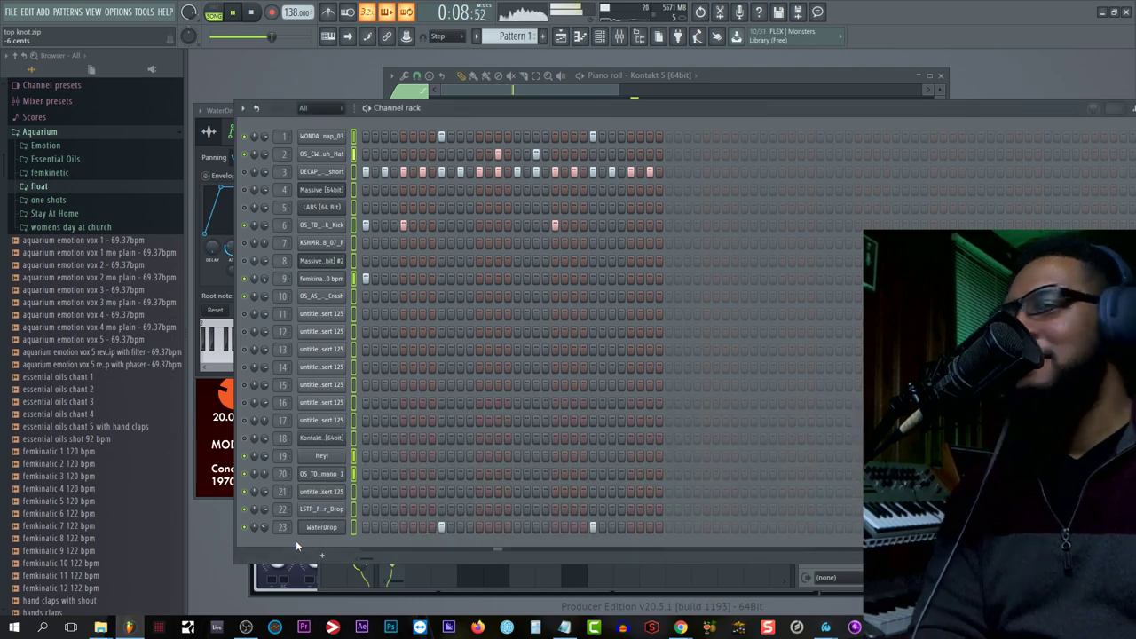
{"action": "left_click", "coordinate": [353, 491]}
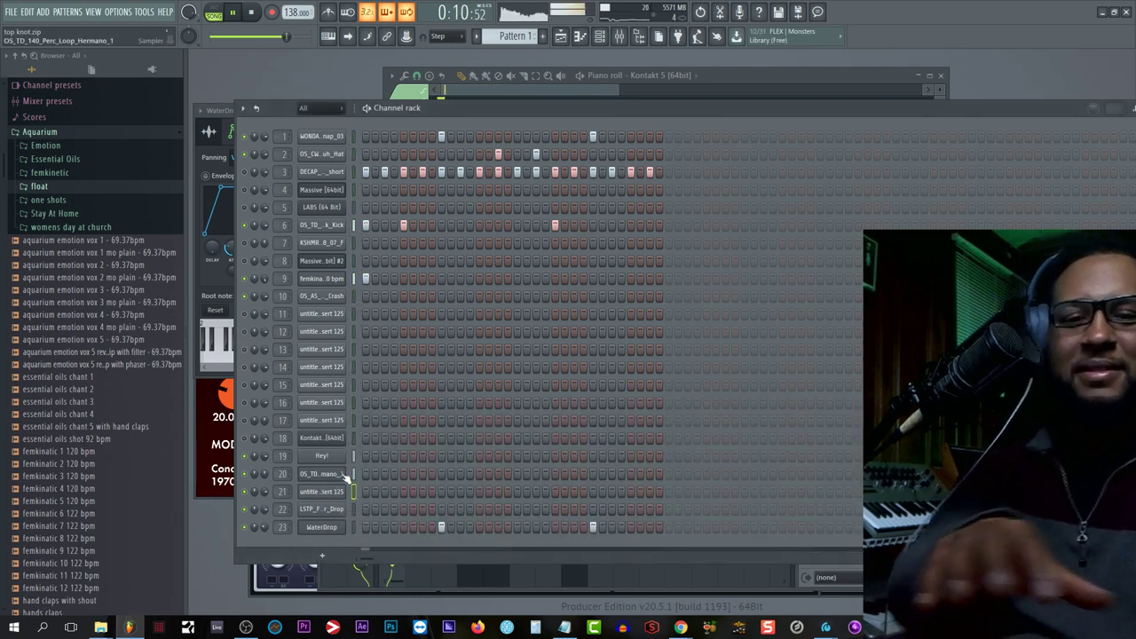
Step: Load ValhallaVintageVerb with its default settings into the first effect slot of the femkinatic mixer track
{"action": "left_click", "coordinate": [619, 36]}
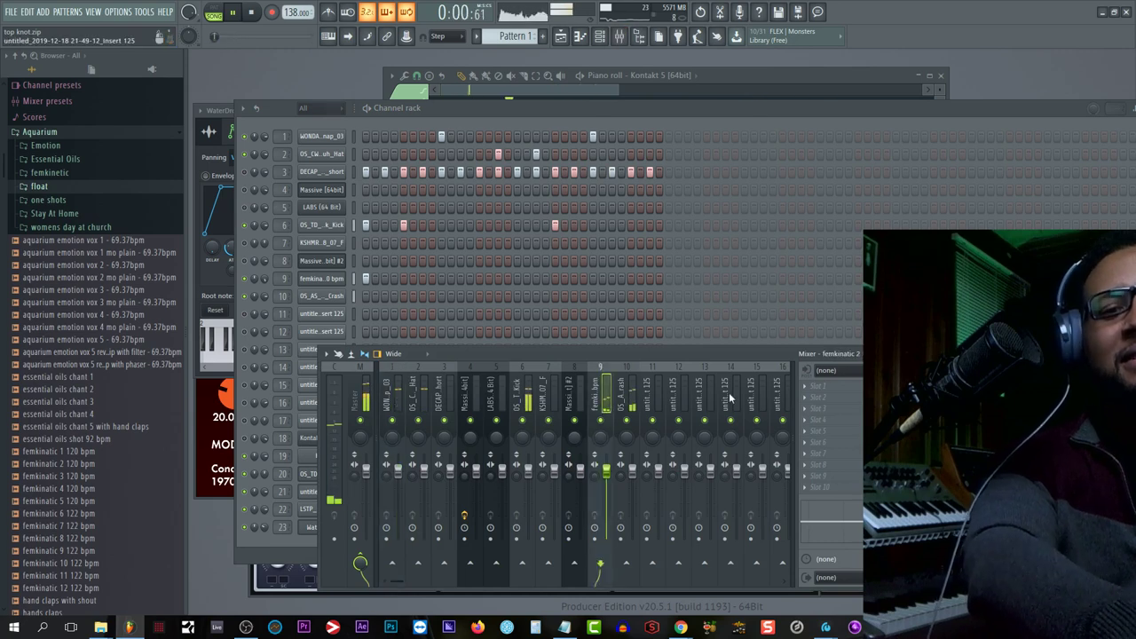
{"action": "left_click", "coordinate": [812, 386]}
{"action": "mouse_move", "coordinate": [821, 349]}
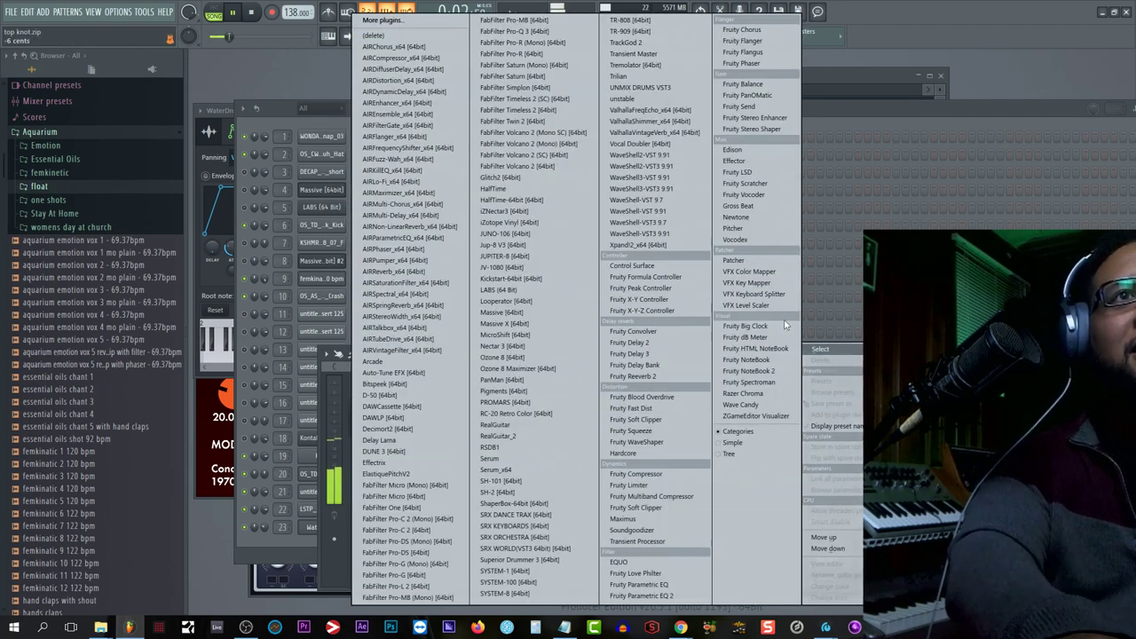
{"action": "left_click", "coordinate": [654, 133]}
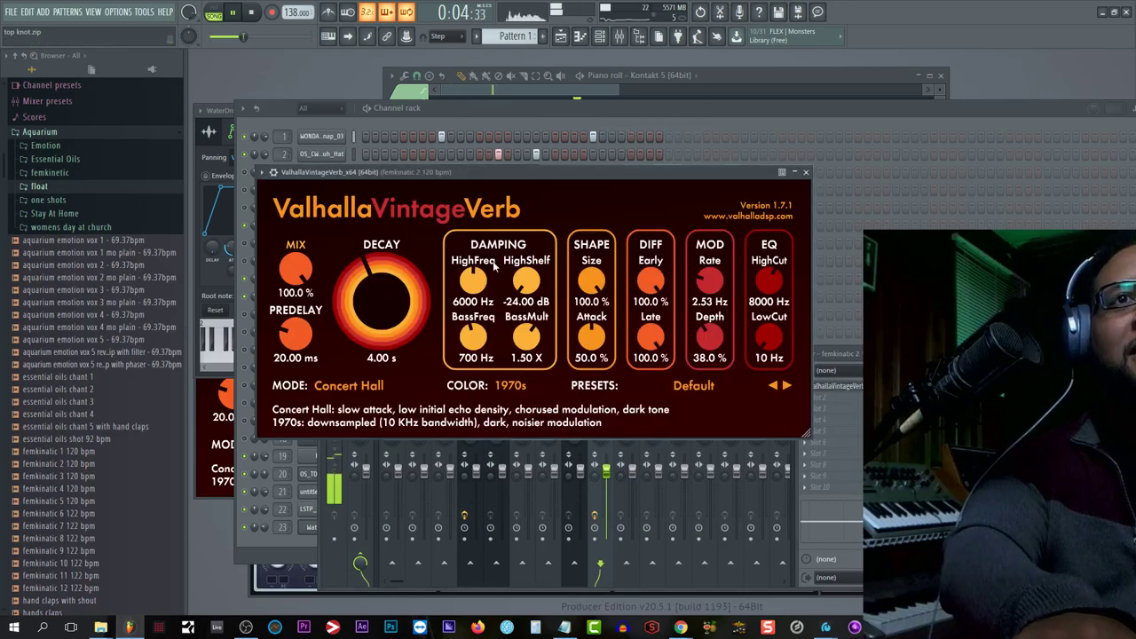
{"action": "left_click", "coordinate": [805, 172]}
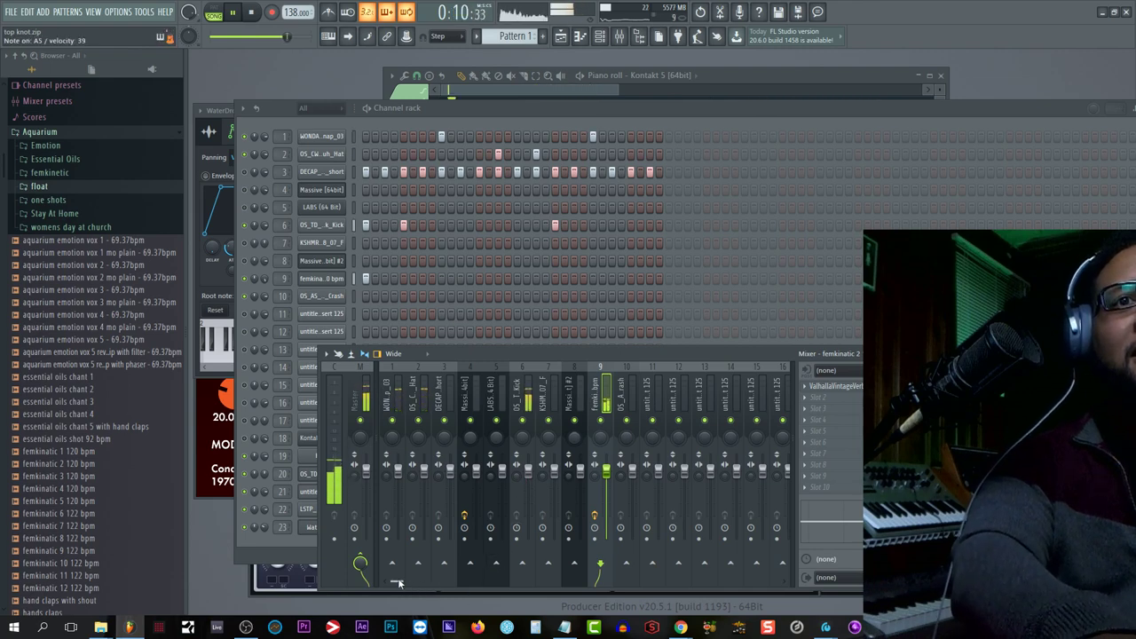
Step: Load AIRLo-Fi into the first effect slot of mixer track 21 and lower its sample rate to 17.3 kHz
{"action": "left_click_drag", "start_coordinate": [393, 584], "coordinate": [458, 584]}
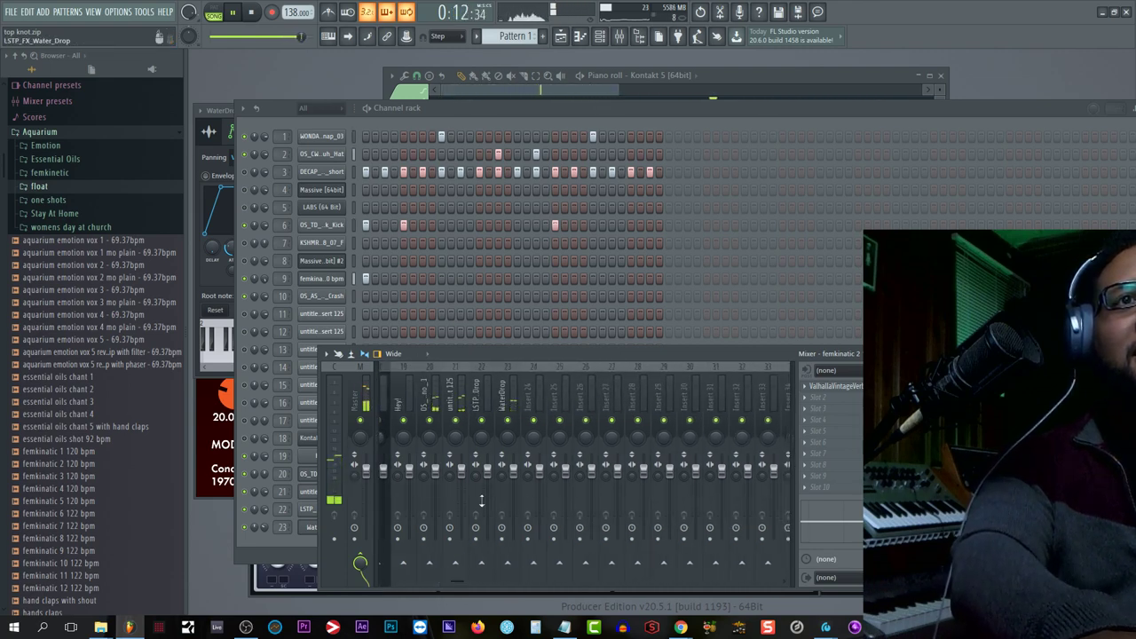
{"action": "left_click", "coordinate": [456, 569]}
{"action": "left_click", "coordinate": [796, 388]}
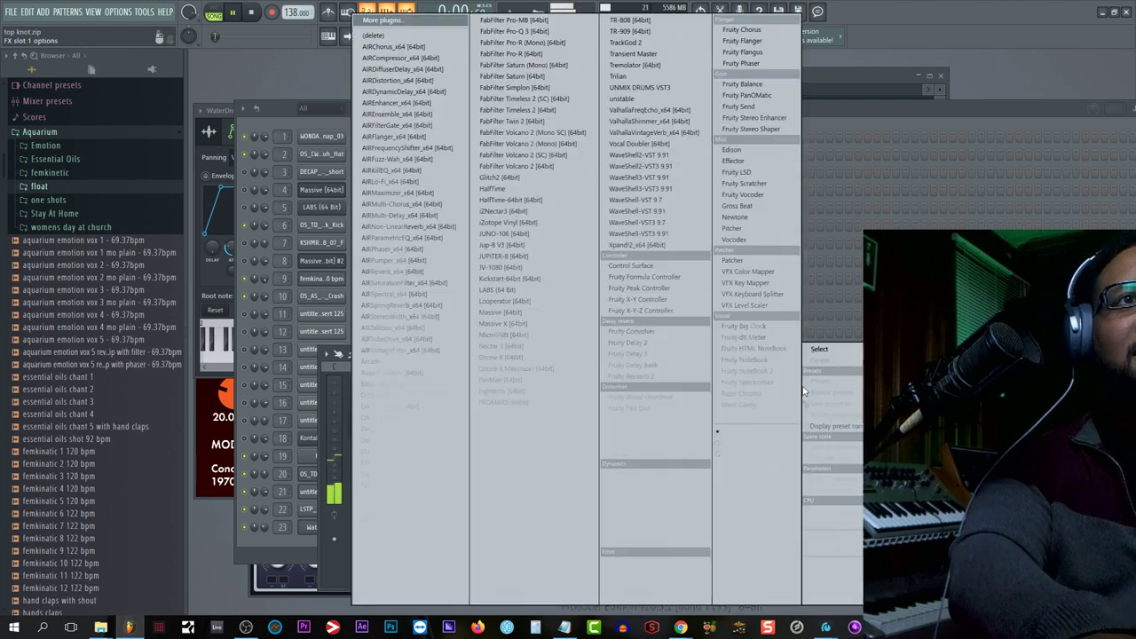
{"action": "left_click", "coordinate": [431, 182]}
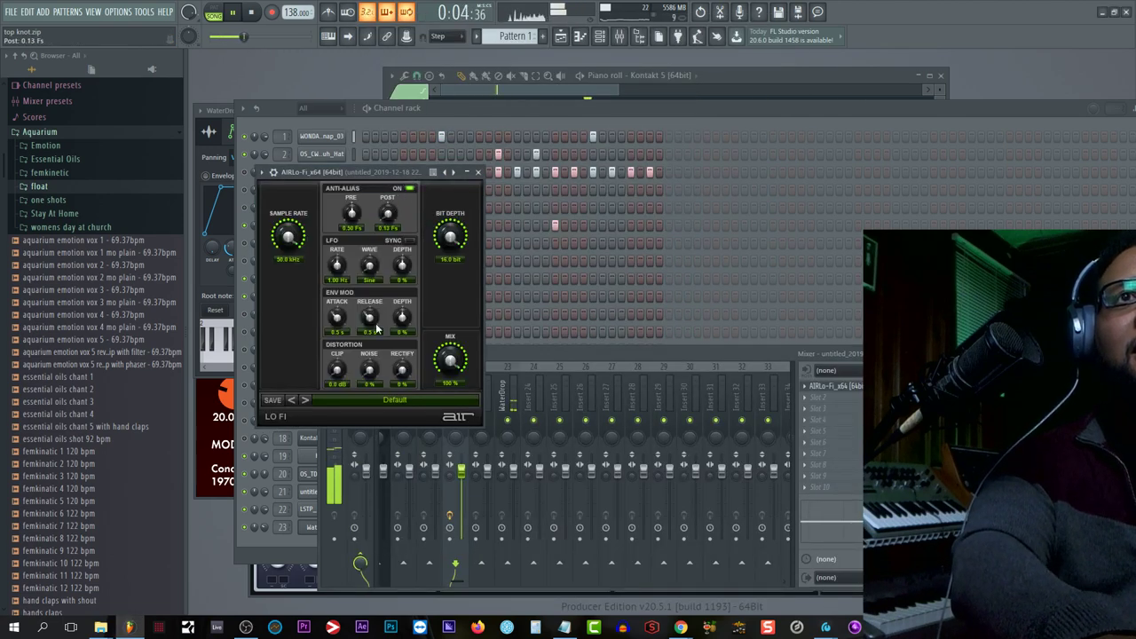
{"action": "left_click_drag", "start_coordinate": [302, 288], "coordinate": [303, 277]}
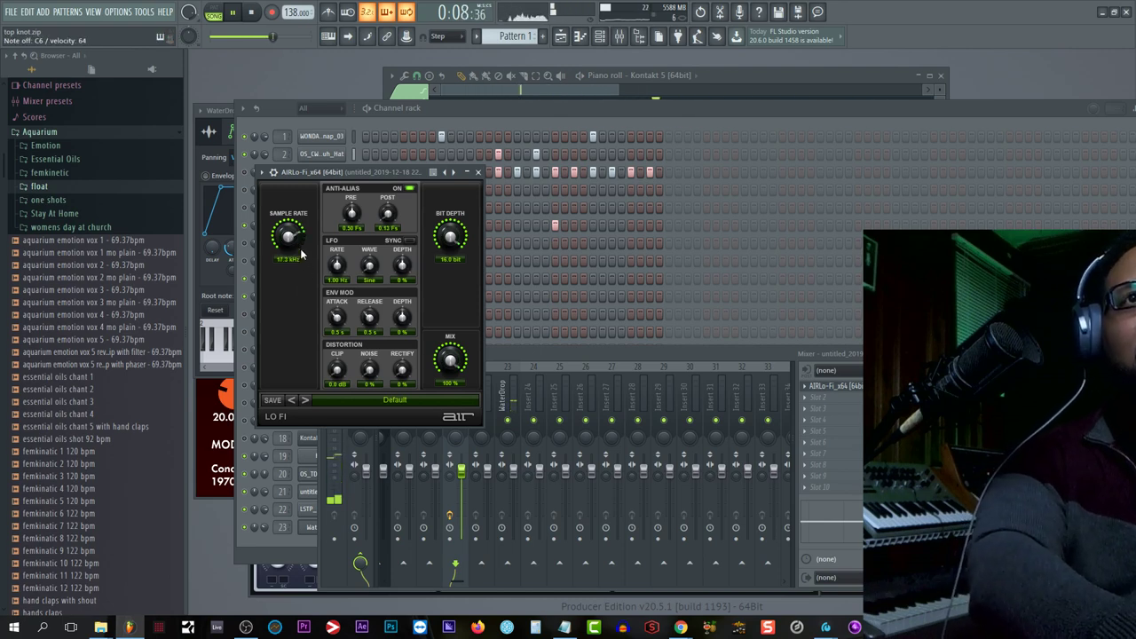
Step: Add ValhallaVintageVerb to the second effect slot of mixer track 21 and set its mix to 28%
{"action": "left_click", "coordinate": [804, 397]}
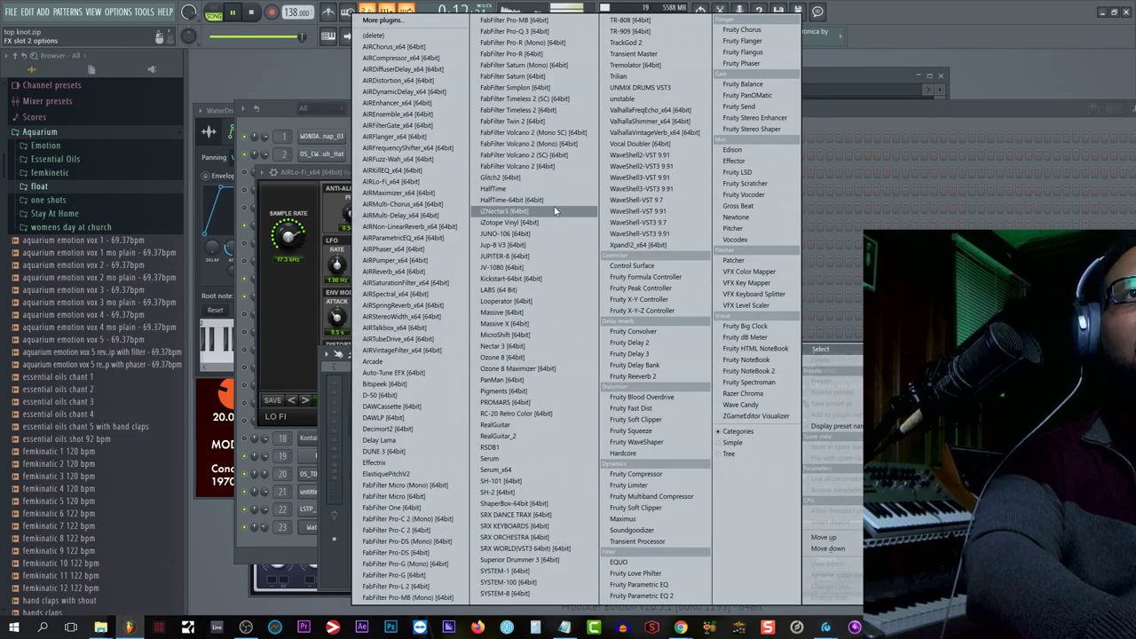
{"action": "left_click", "coordinate": [654, 133]}
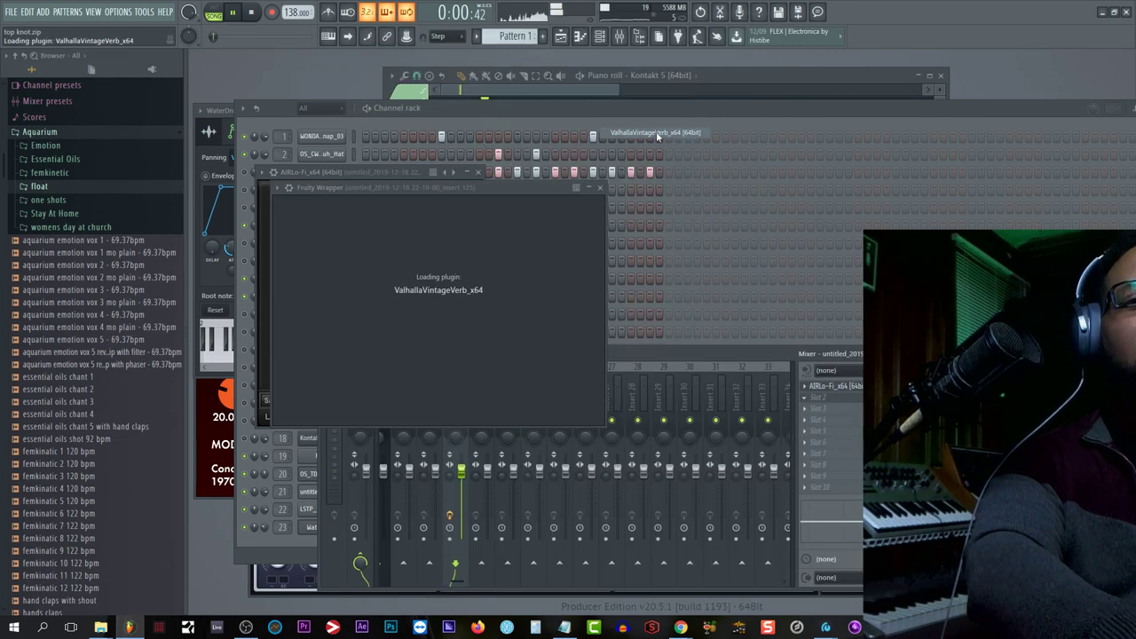
{"action": "left_click_drag", "start_coordinate": [311, 284], "coordinate": [314, 327]}
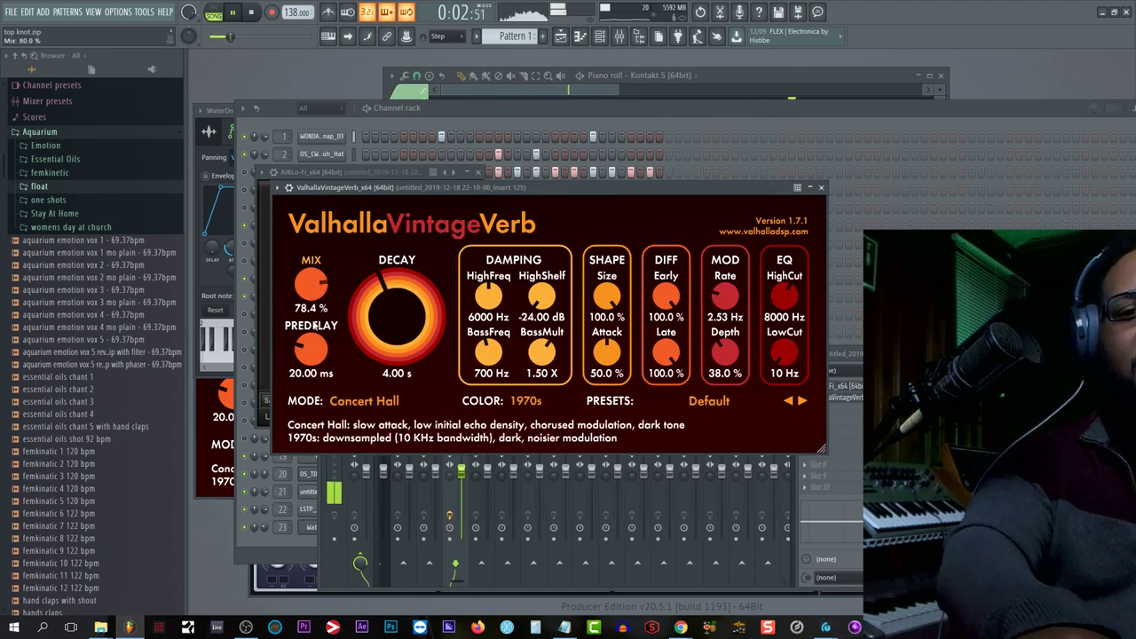
{"action": "left_click_drag", "start_coordinate": [314, 381], "coordinate": [315, 394]}
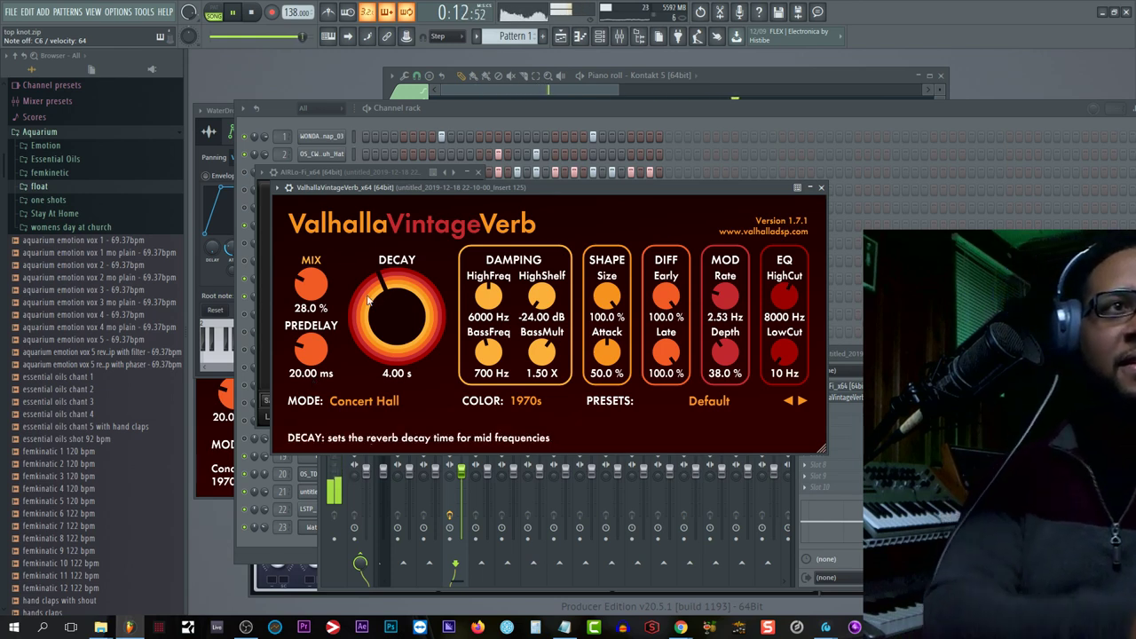
Step: Add Kickstart to the third effect slot of mixer track 21 and return to the channel rack
{"action": "left_click", "coordinate": [828, 559]}
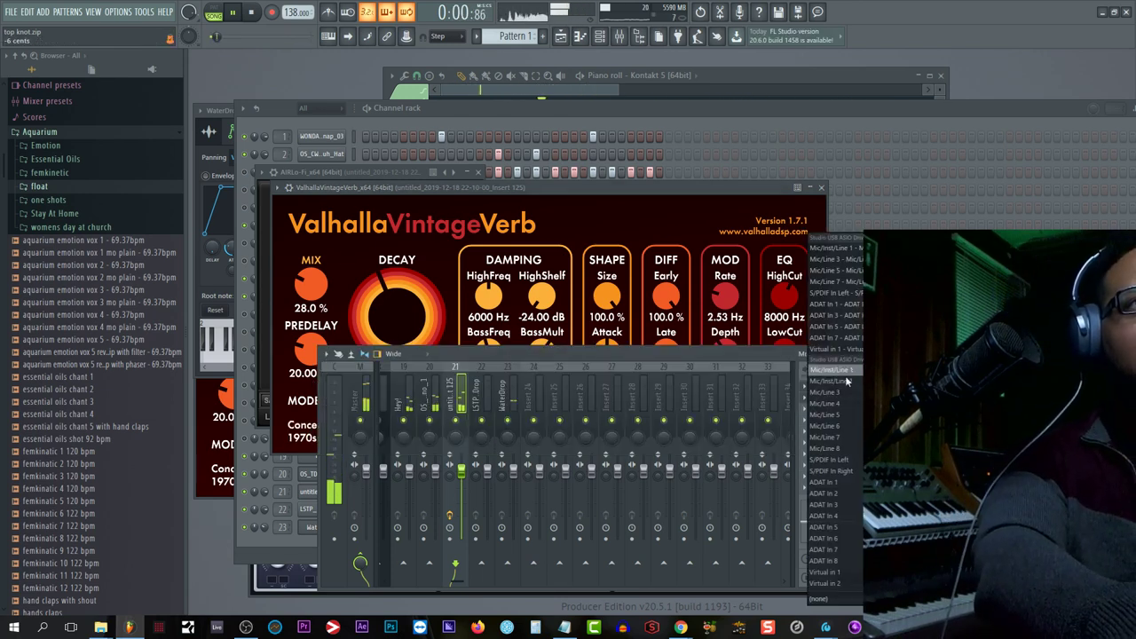
{"action": "left_click", "coordinate": [780, 355]}
{"action": "left_click", "coordinate": [809, 411]}
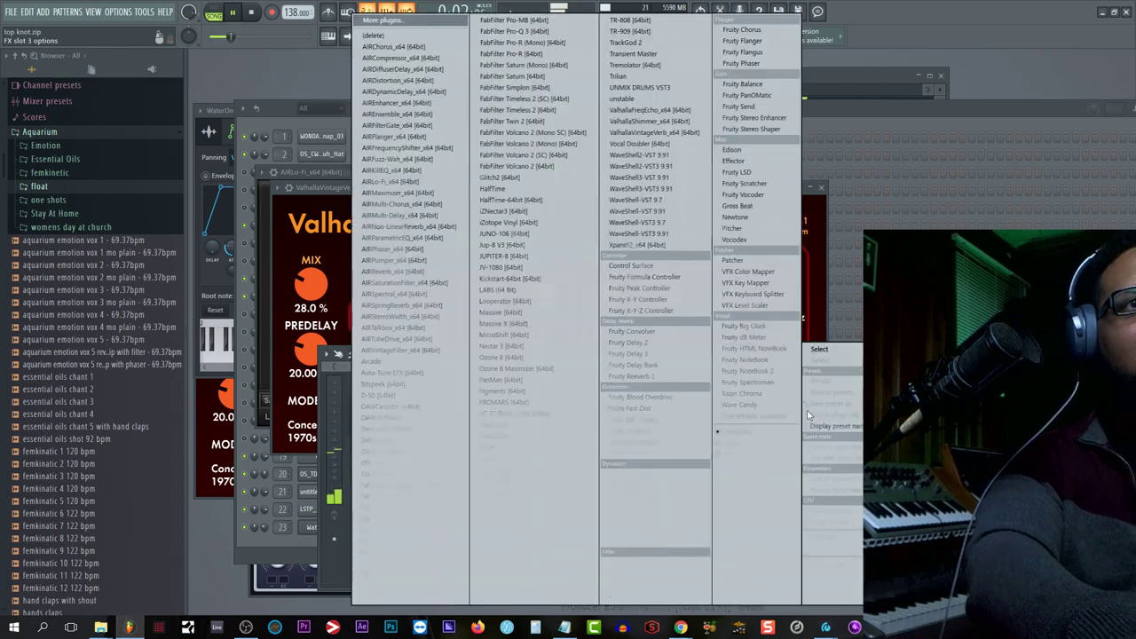
{"action": "left_click", "coordinate": [759, 364]}
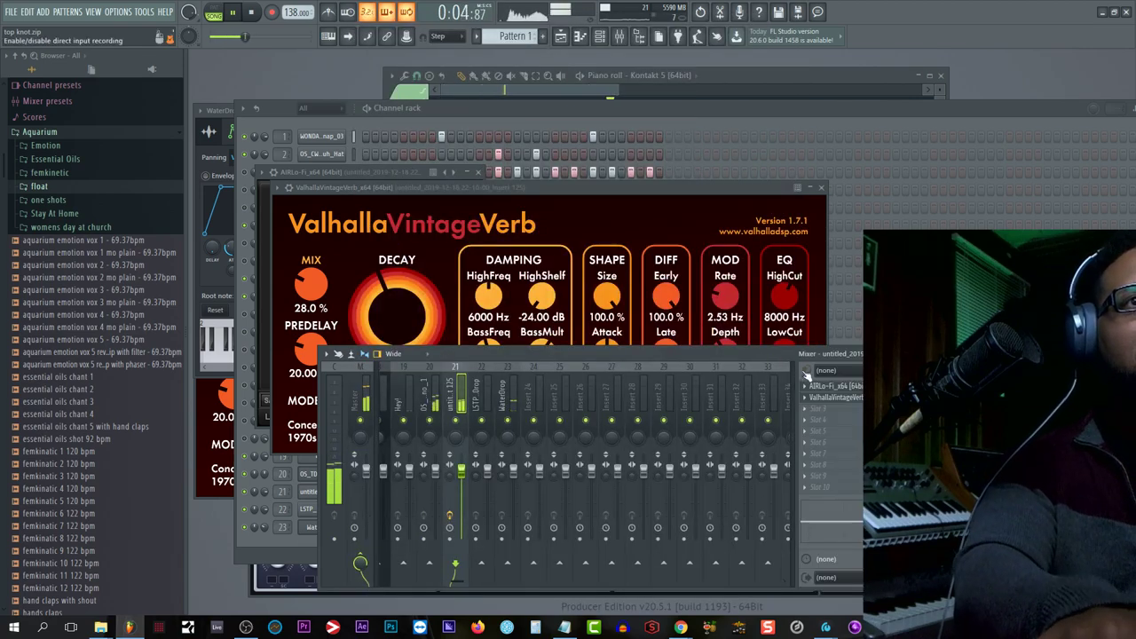
{"action": "left_click", "coordinate": [811, 414]}
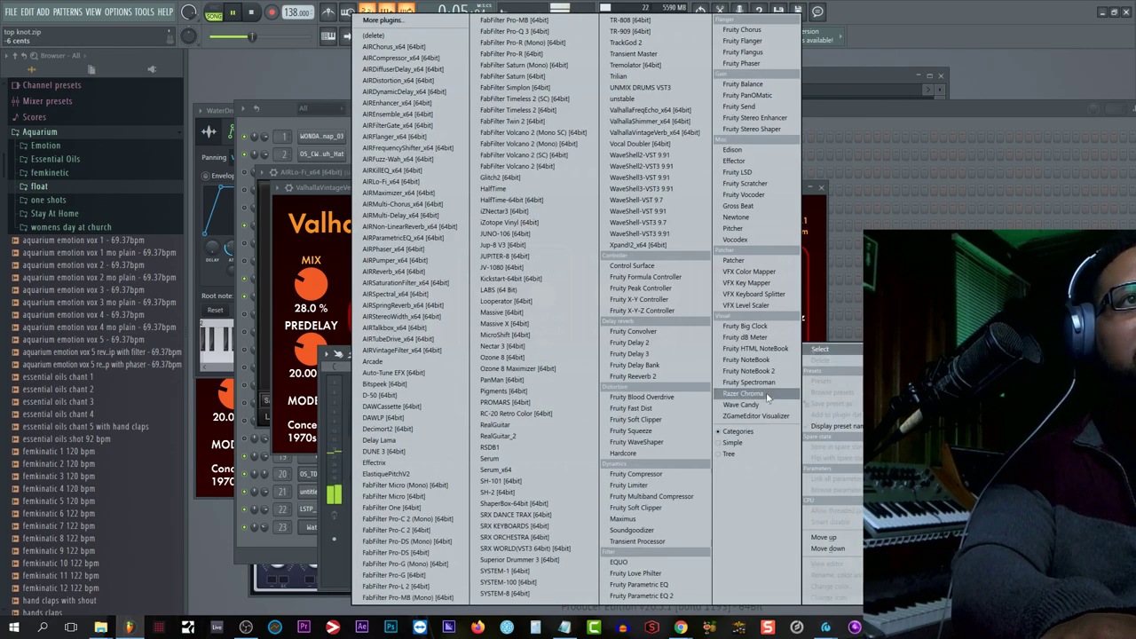
{"action": "left_click", "coordinate": [543, 279]}
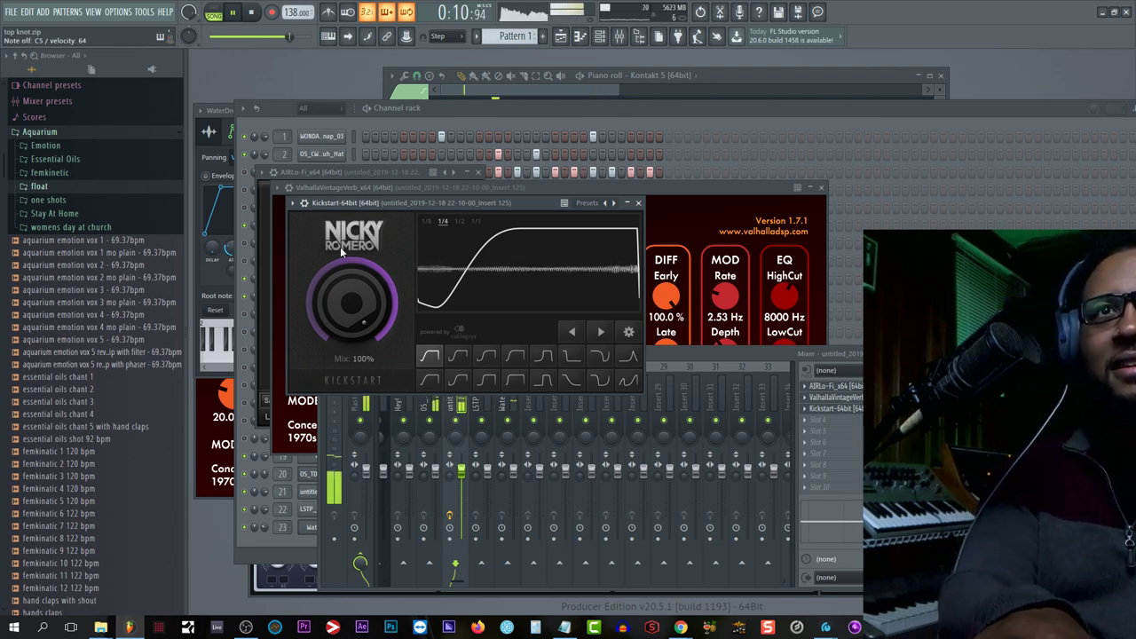
{"action": "left_click", "coordinate": [376, 130]}
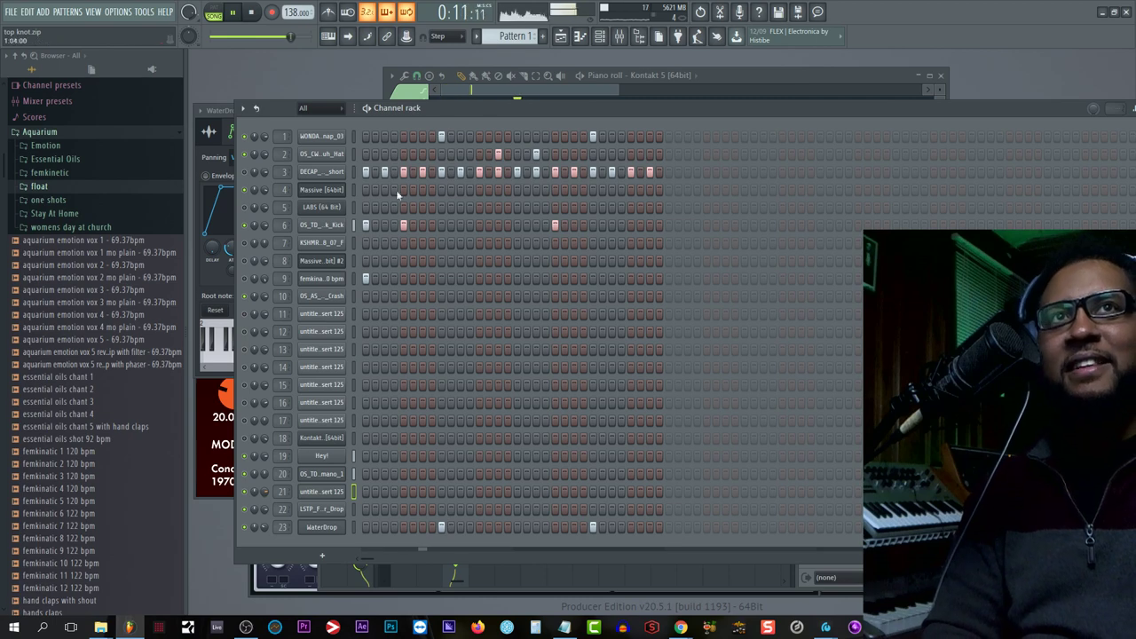
Step: Switch to the empty Pattern 8, show the mixer and adjust the recording filter options
{"action": "scroll", "coordinate": [510, 36], "scroll_direction": "down", "scroll_amount": 7}
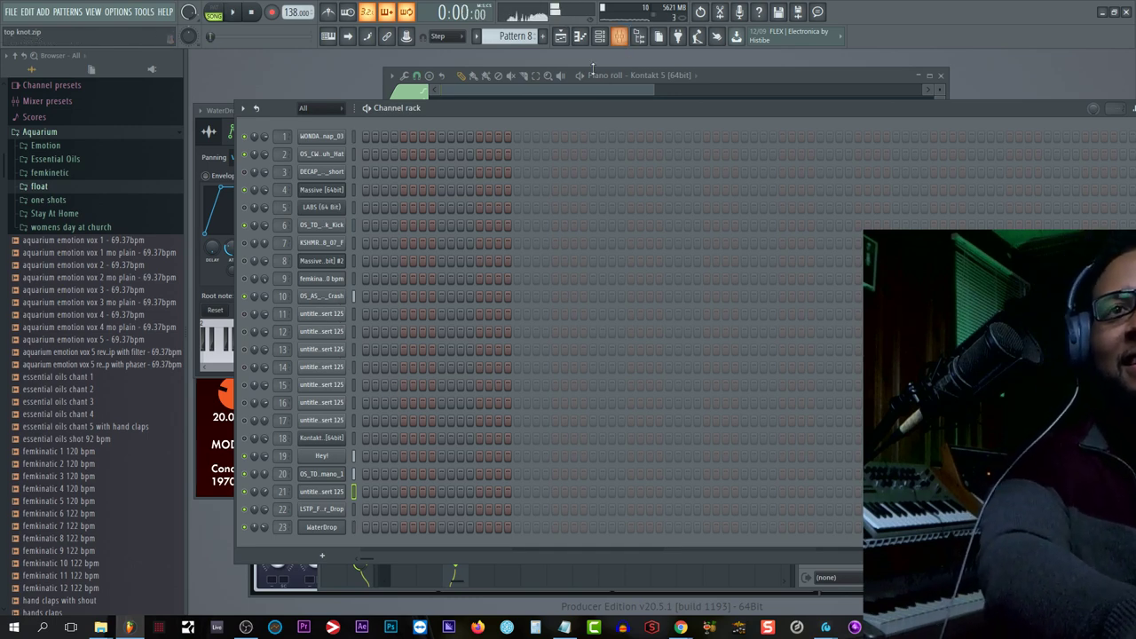
{"action": "key", "text": "F9"}
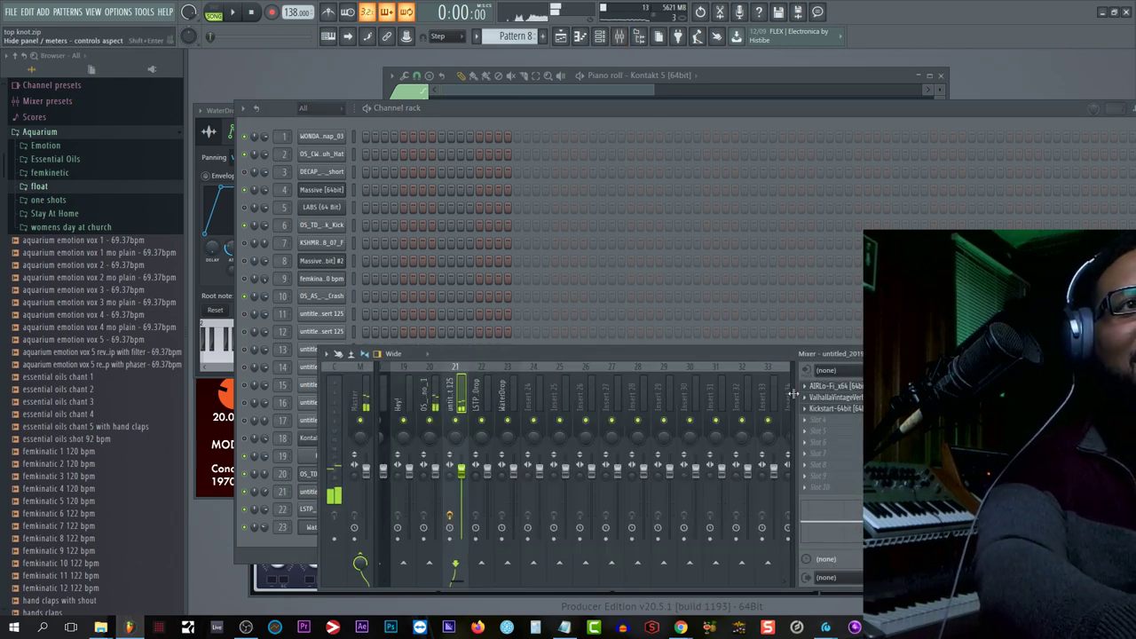
{"action": "right_click", "coordinate": [268, 16]}
{"action": "left_click", "coordinate": [279, 41]}
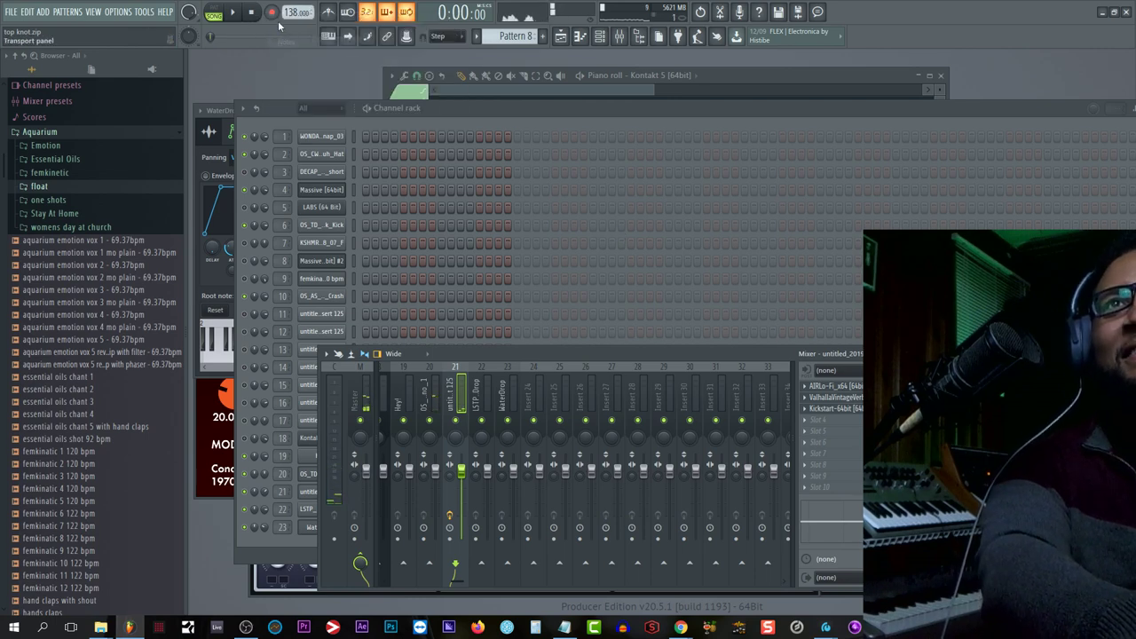
{"action": "right_click", "coordinate": [275, 15]}
{"action": "left_click", "coordinate": [283, 52]}
Step: Record a note part for the channel 21 sample into Pattern 8 during song playback and close the mixer
{"action": "left_click", "coordinate": [231, 11]}
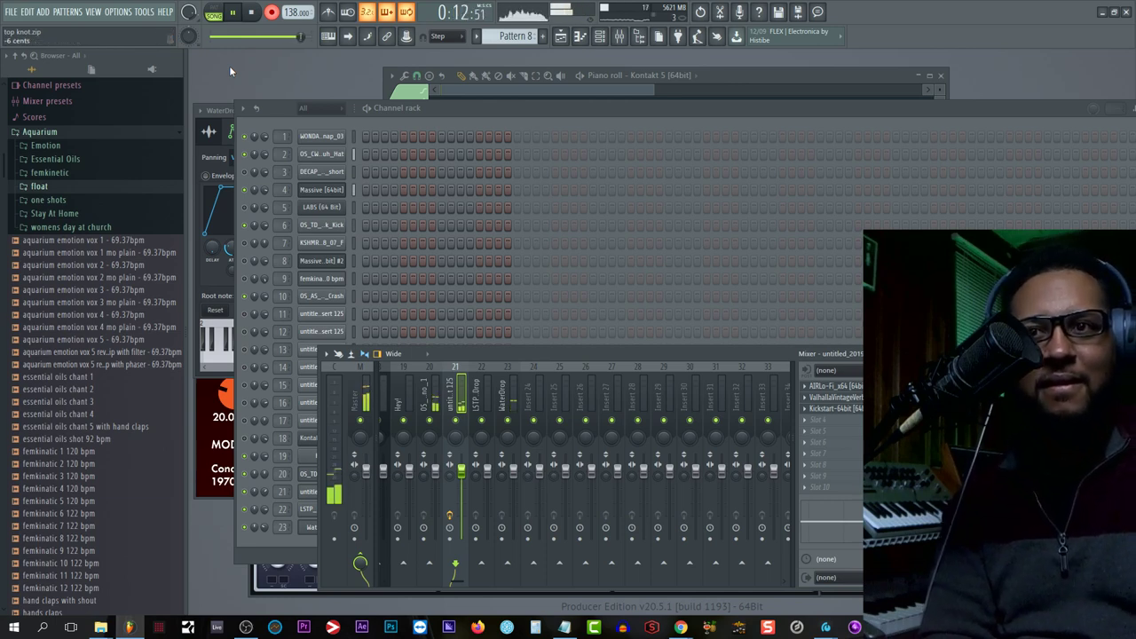
{"action": "left_click_drag", "start_coordinate": [251, 34], "coordinate": [220, 36]}
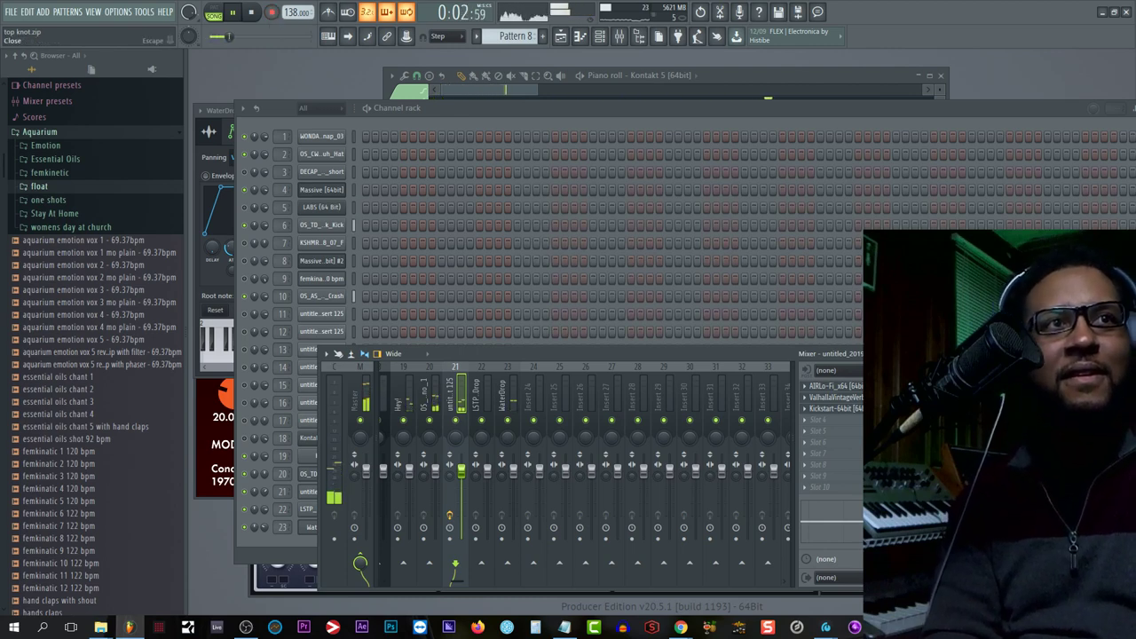
{"action": "left_click", "coordinate": [924, 355]}
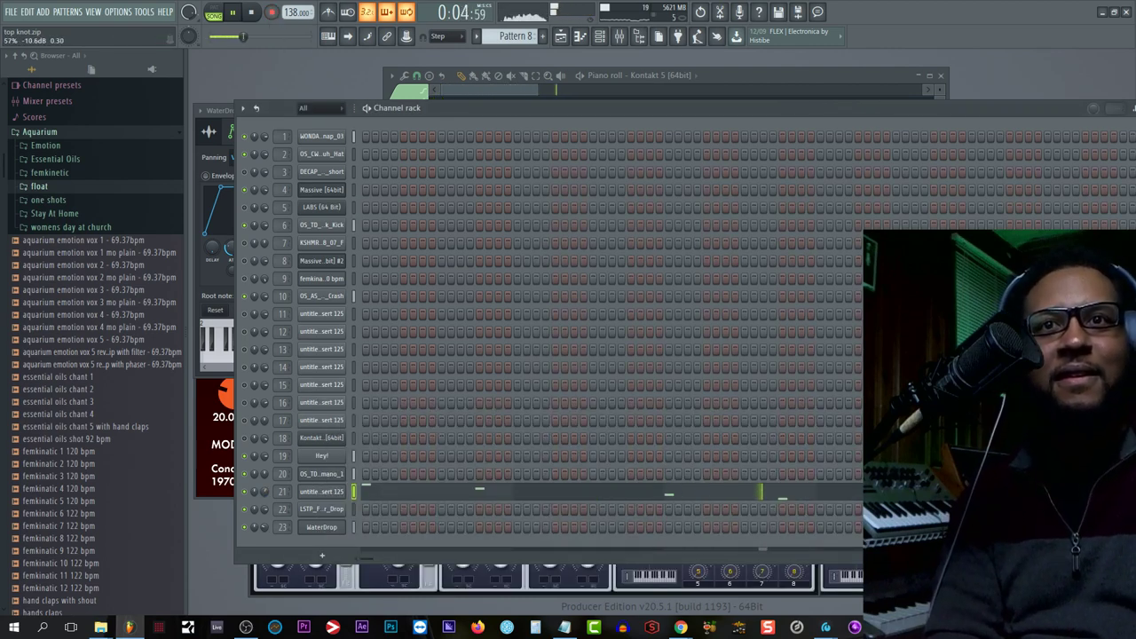
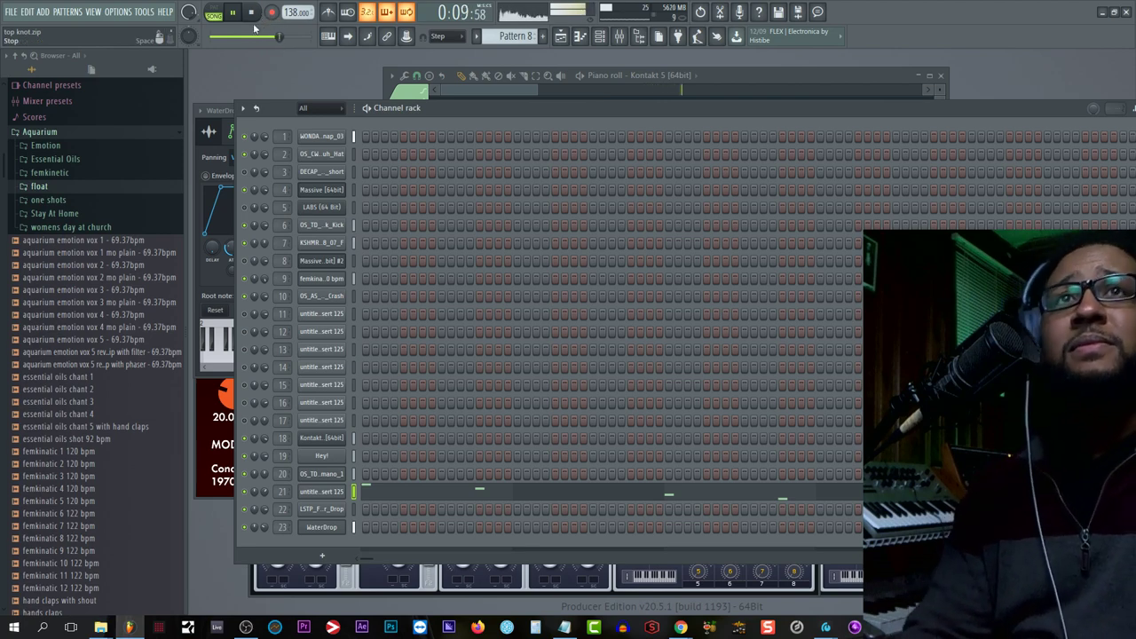
Step: Solo the recorded sample on channel 21 and unmute channels 9 and 20 alongside it
{"action": "right_click", "coordinate": [244, 421]}
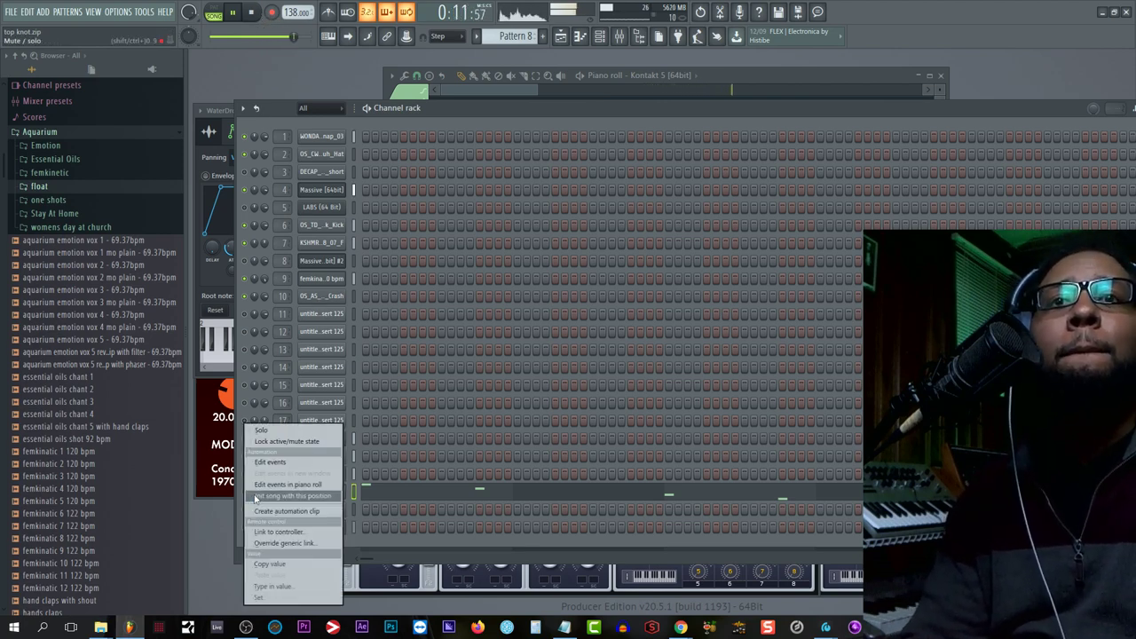
{"action": "left_click", "coordinate": [259, 430]}
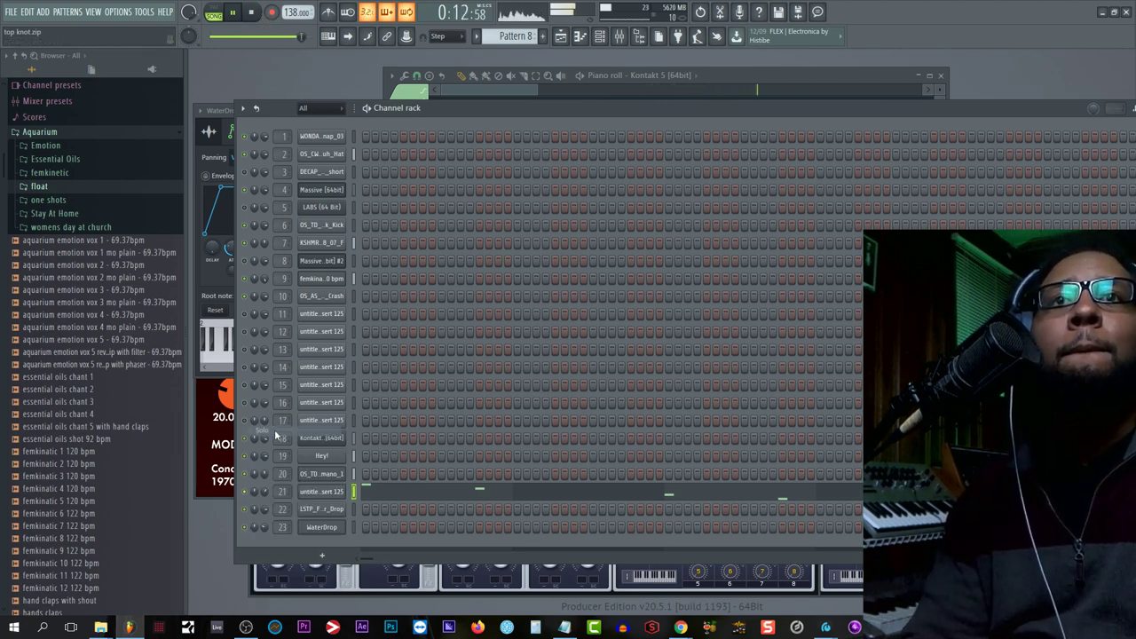
{"action": "left_click", "coordinate": [245, 279]}
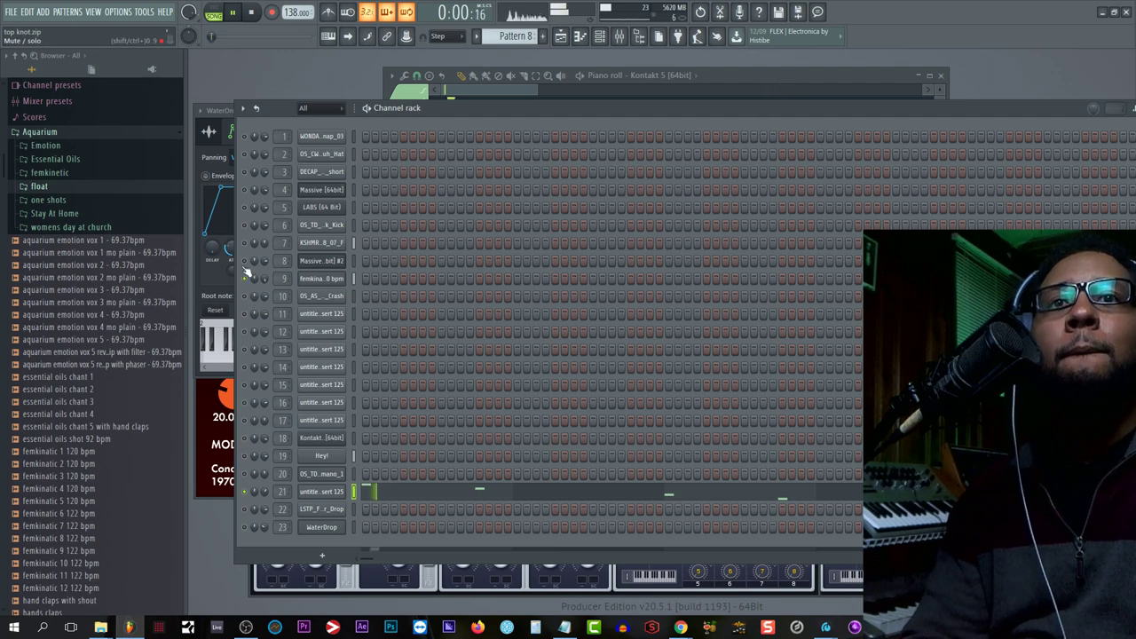
{"action": "left_click", "coordinate": [244, 474]}
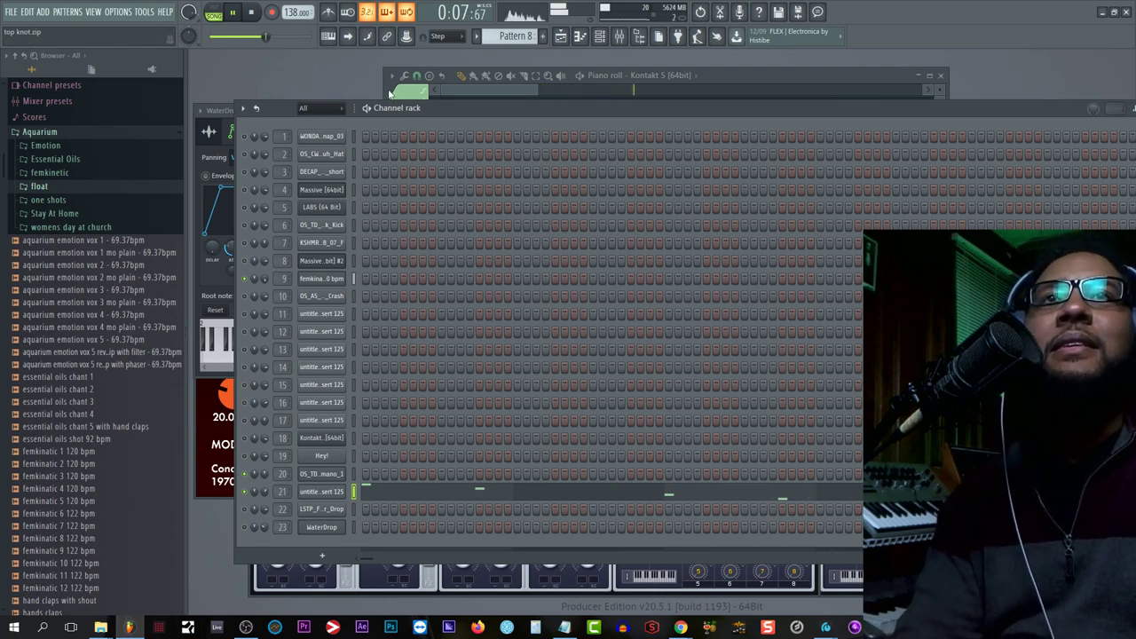
Step: Add Looperator to the second effect slot of the Master track and lower that slot's mix level to about 44%
{"action": "left_click", "coordinate": [619, 37]}
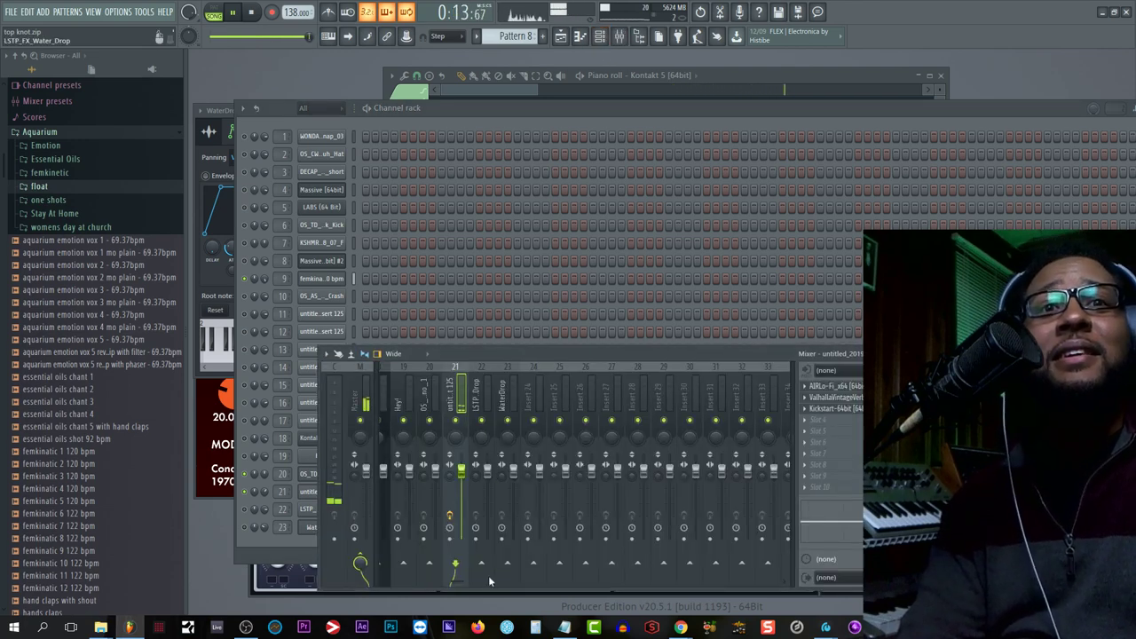
{"action": "left_click_drag", "start_coordinate": [461, 582], "coordinate": [378, 585]}
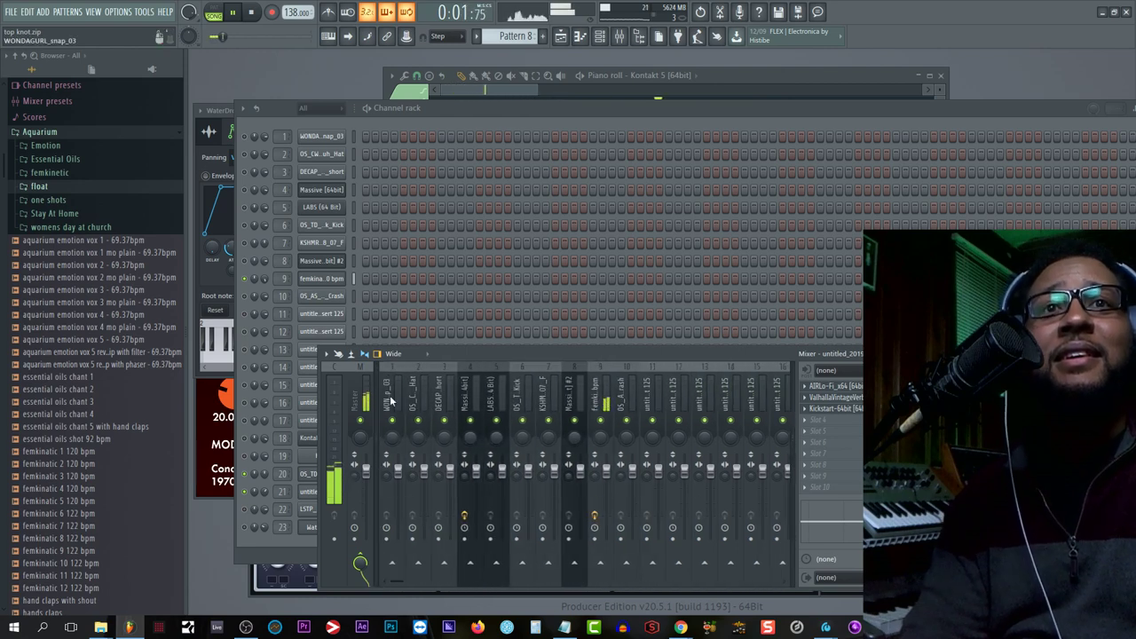
{"action": "left_click", "coordinate": [362, 391]}
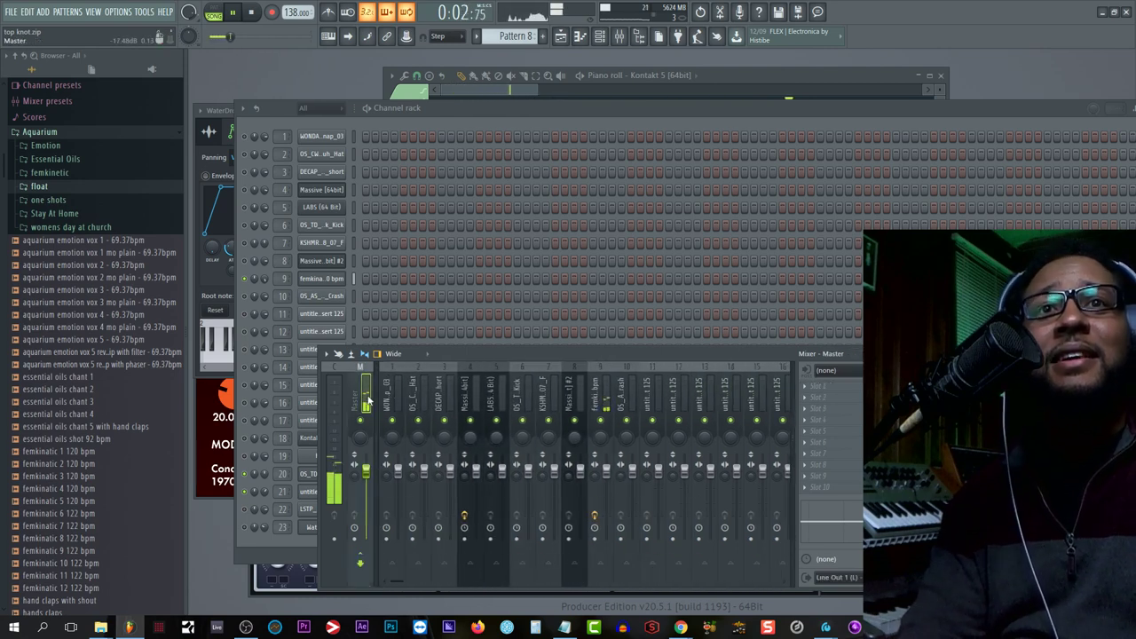
{"action": "left_click", "coordinate": [810, 396]}
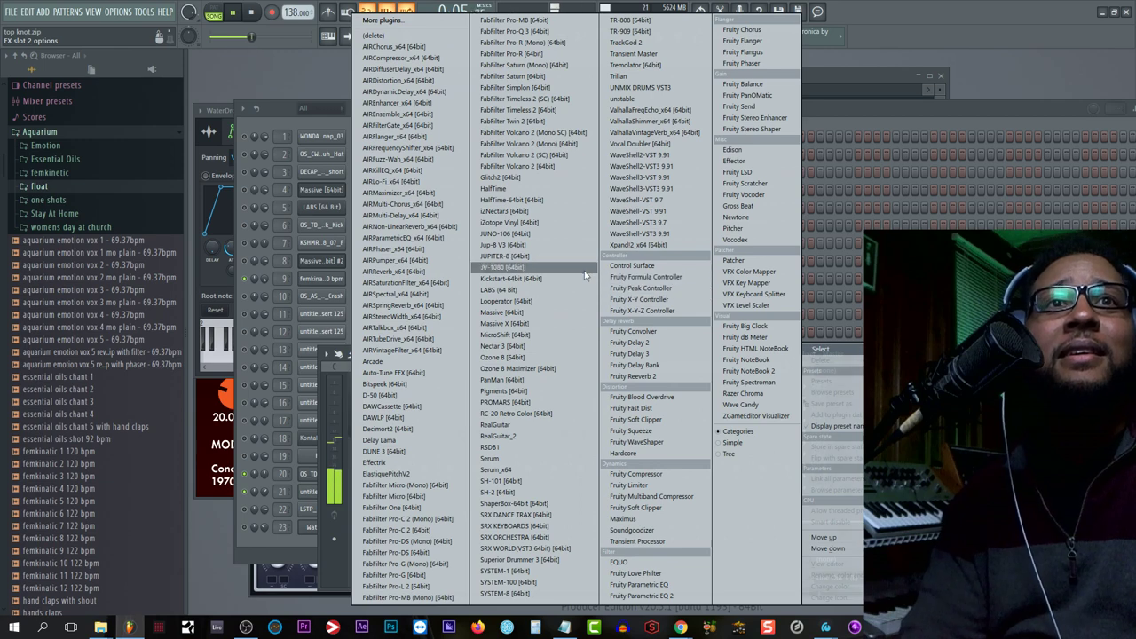
{"action": "left_click", "coordinate": [536, 307]}
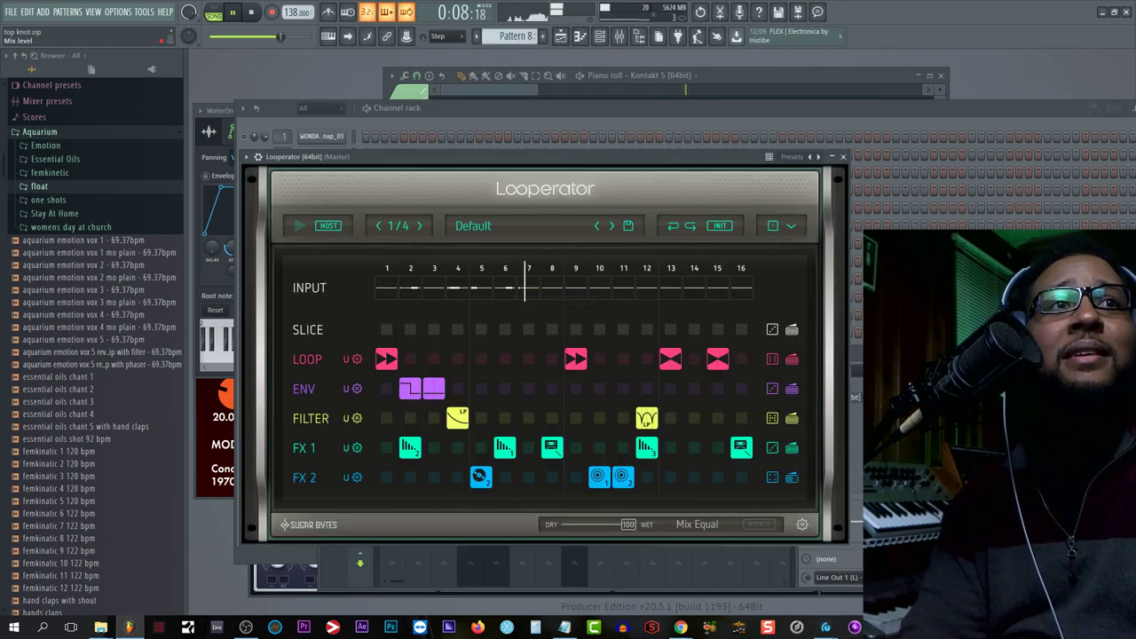
{"action": "left_click_drag", "start_coordinate": [895, 398], "coordinate": [895, 444]}
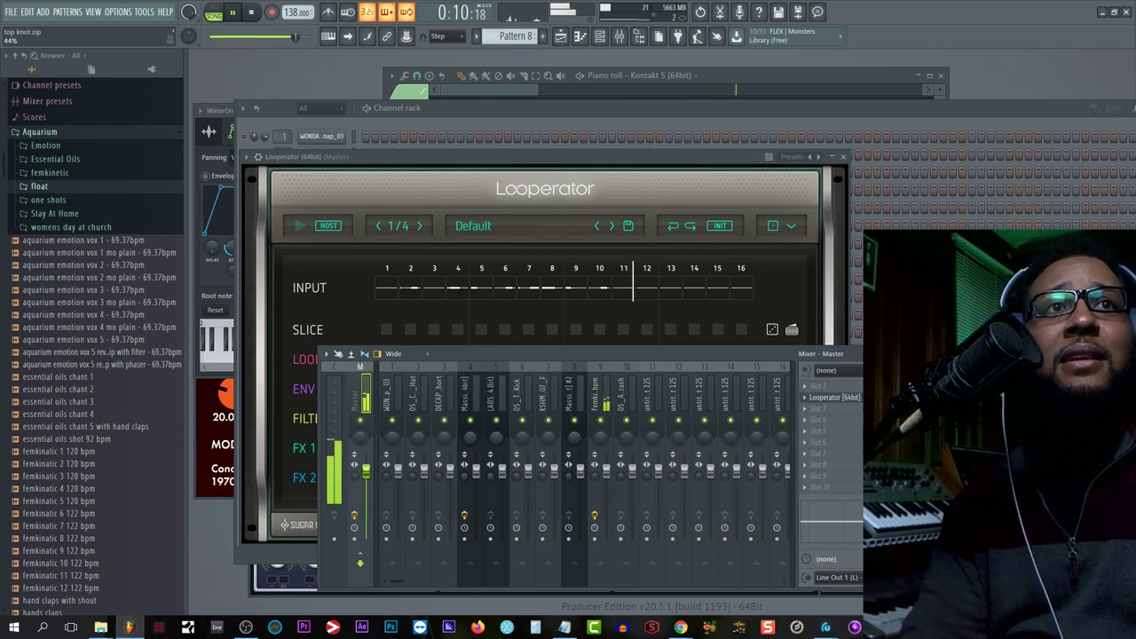
Step: Move the Looperator window clear of the channel rack, unmute channels 3, 4 and 6, and bring Looperator back to the front
{"action": "left_click", "coordinate": [719, 226]}
{"action": "left_click", "coordinate": [735, 286]}
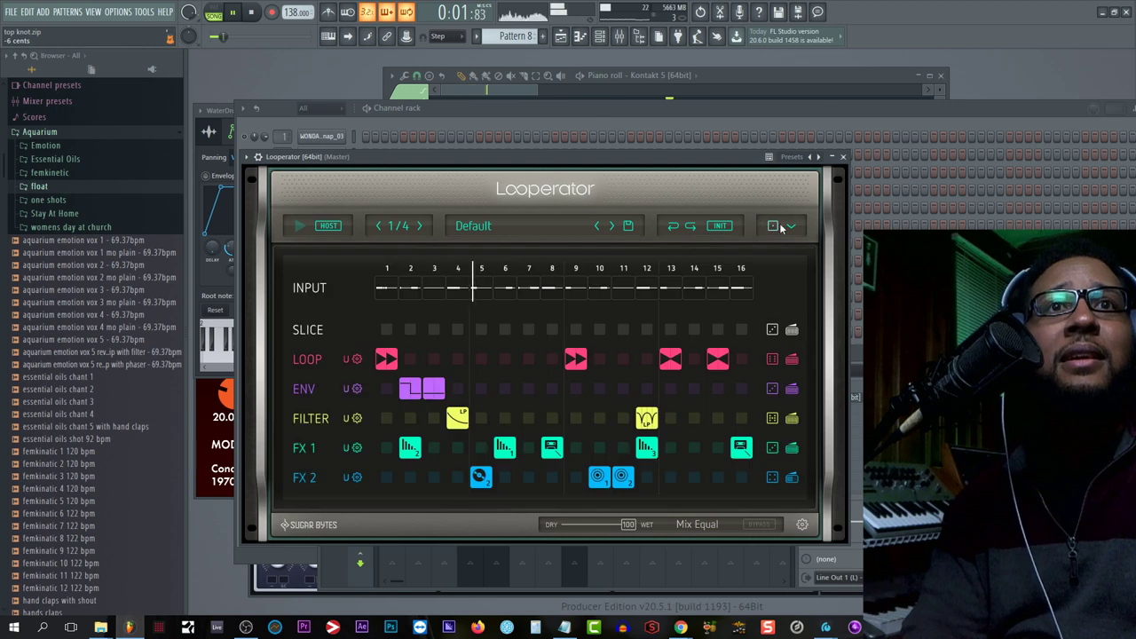
{"action": "left_click", "coordinate": [856, 357]}
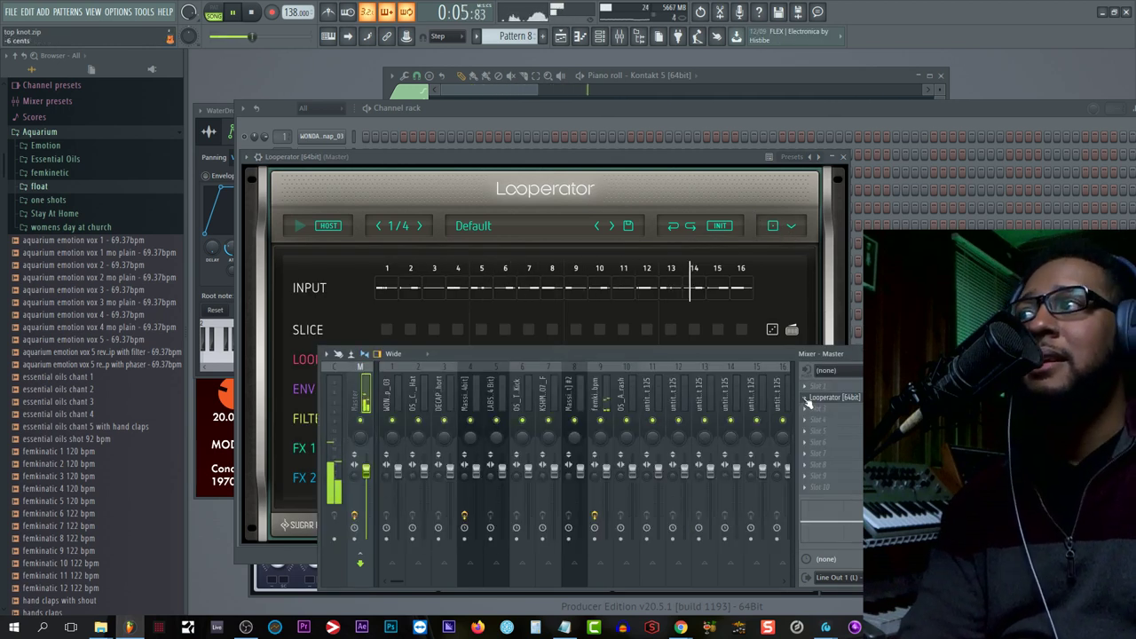
{"action": "left_click_drag", "start_coordinate": [479, 159], "coordinate": [641, 190]}
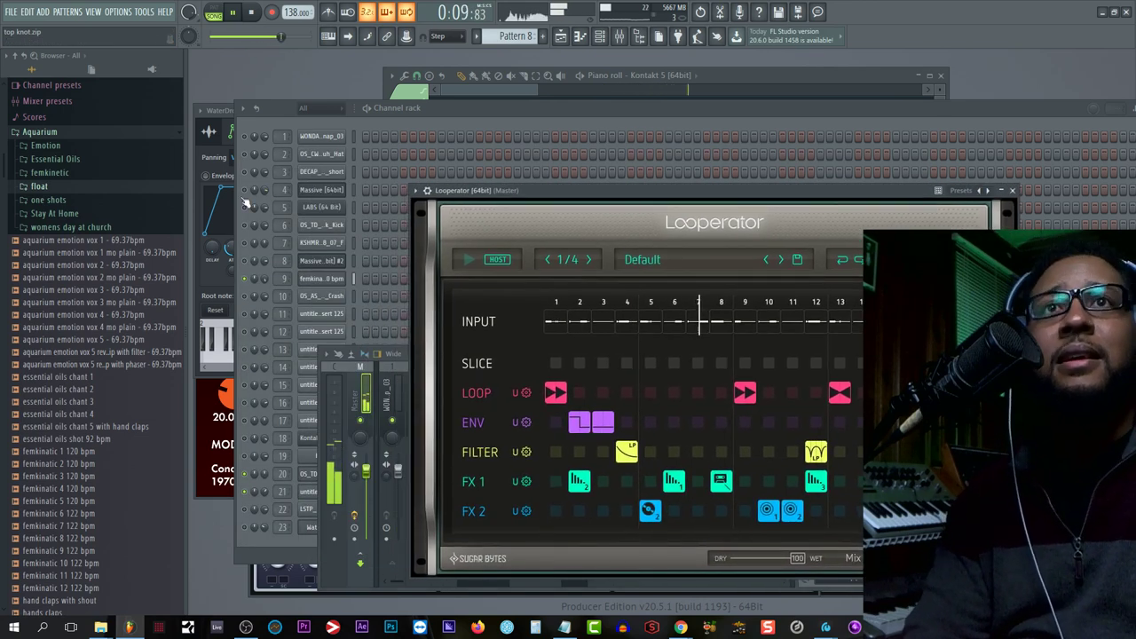
{"action": "left_click", "coordinate": [244, 190]}
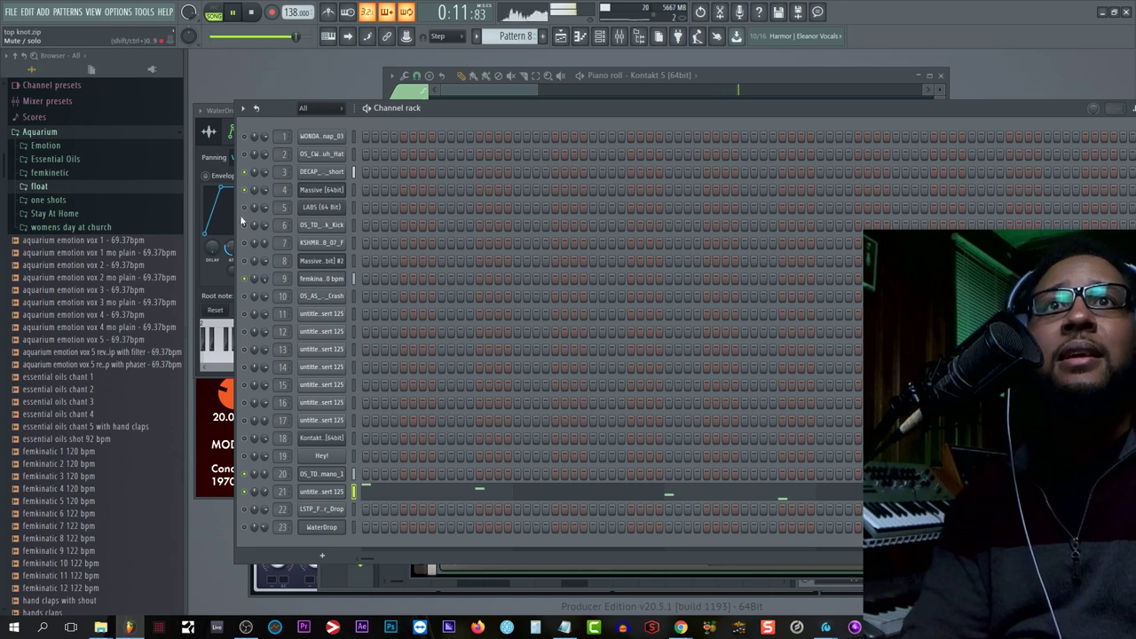
{"action": "left_click", "coordinate": [513, 575]}
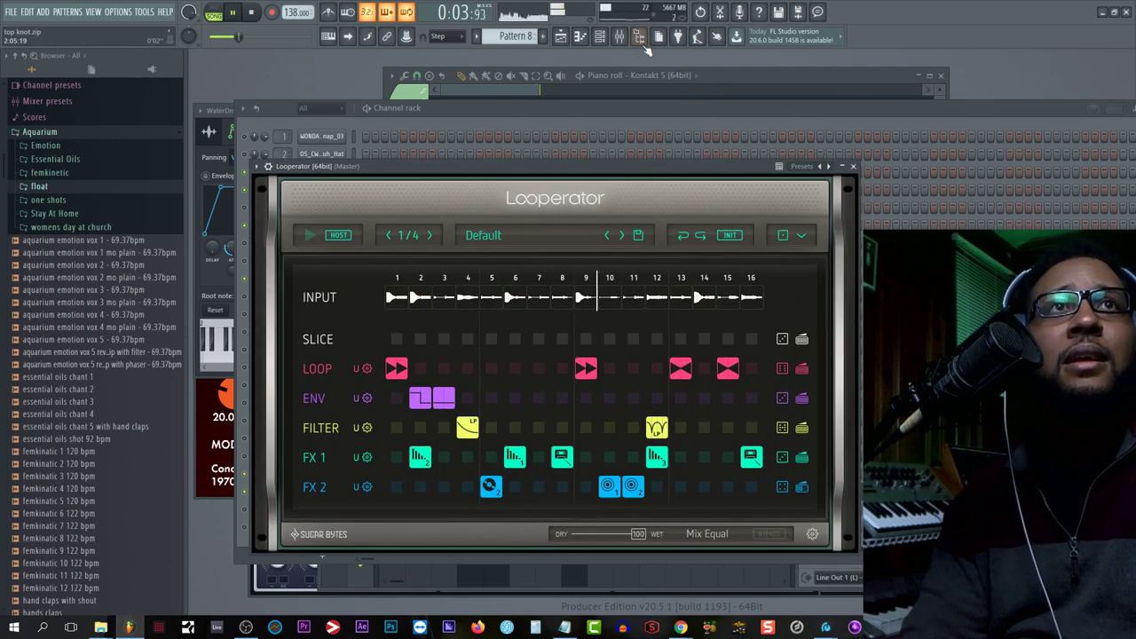
Step: Add HalfTime-64bit to the third effect slot of the Master track and set its loop length to 1/2
{"action": "left_click", "coordinate": [620, 36]}
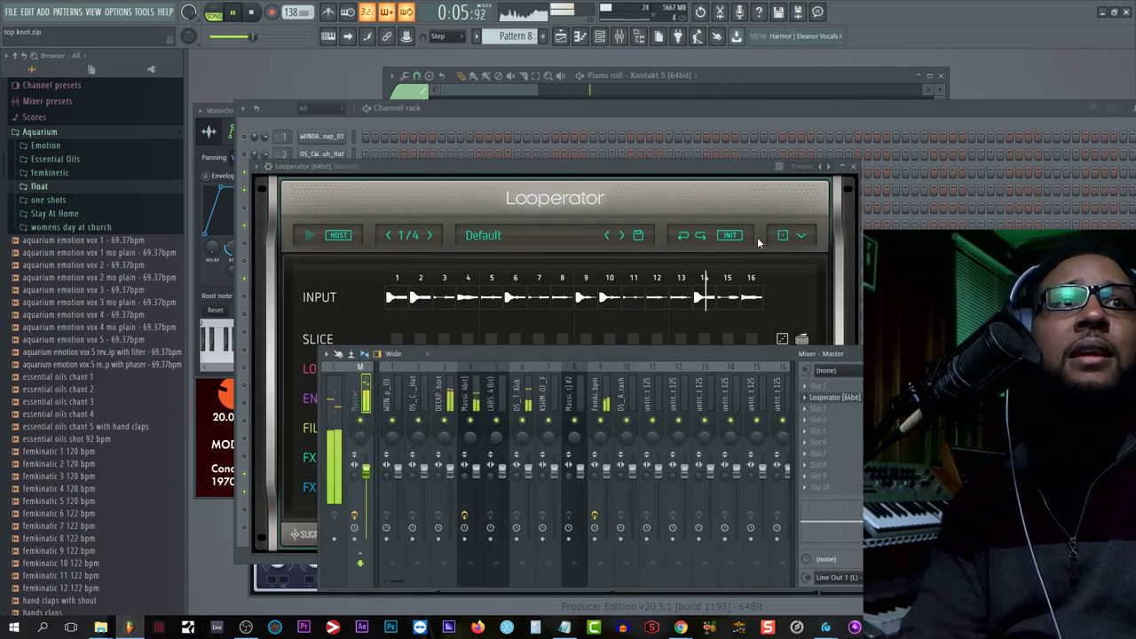
{"action": "left_click_drag", "start_coordinate": [190, 36], "coordinate": [189, 40]}
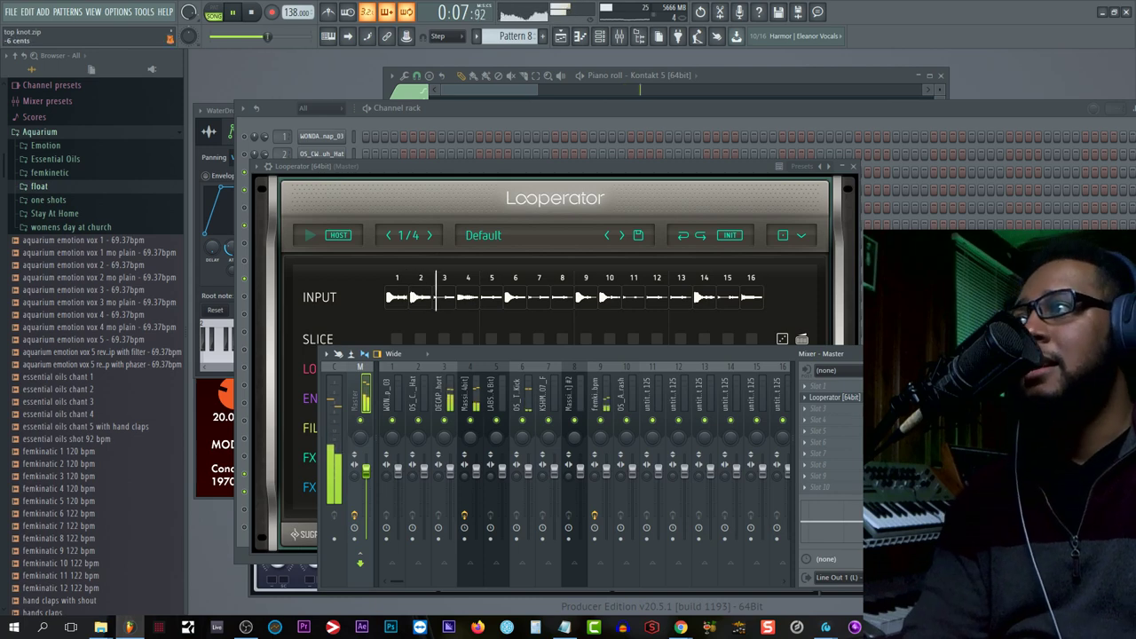
{"action": "left_click", "coordinate": [810, 409]}
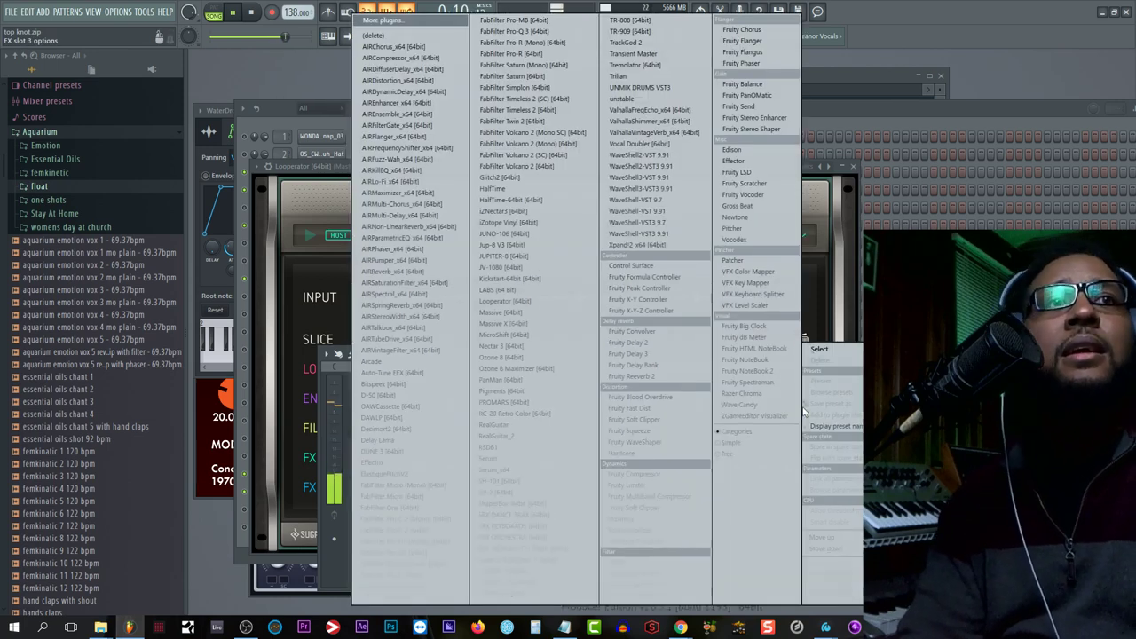
{"action": "left_click", "coordinate": [533, 202]}
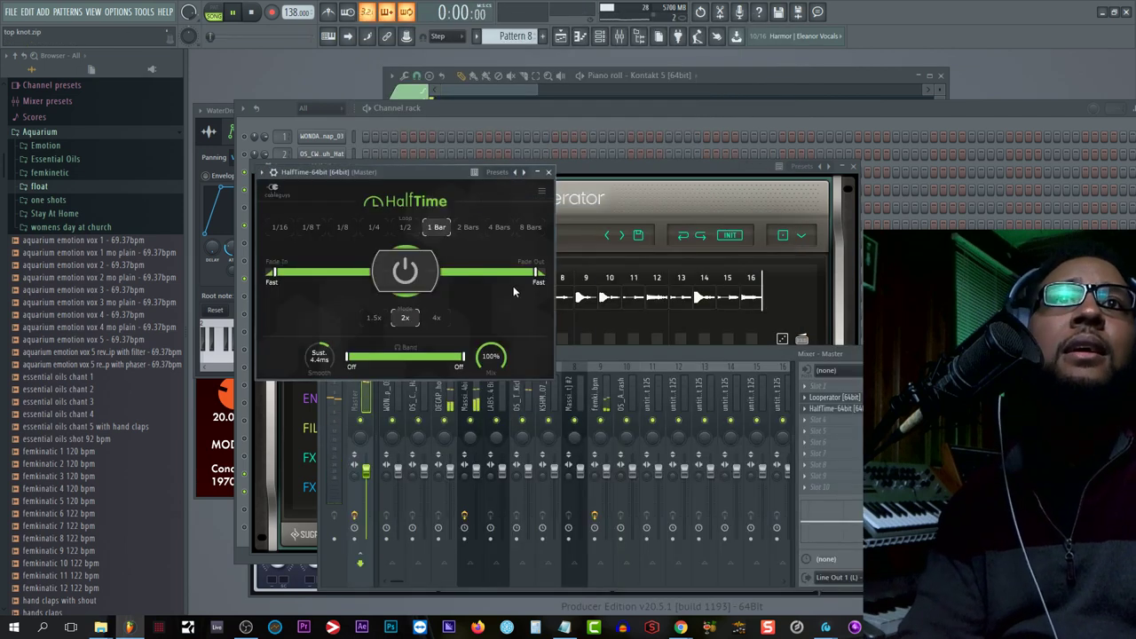
{"action": "left_click", "coordinate": [406, 229]}
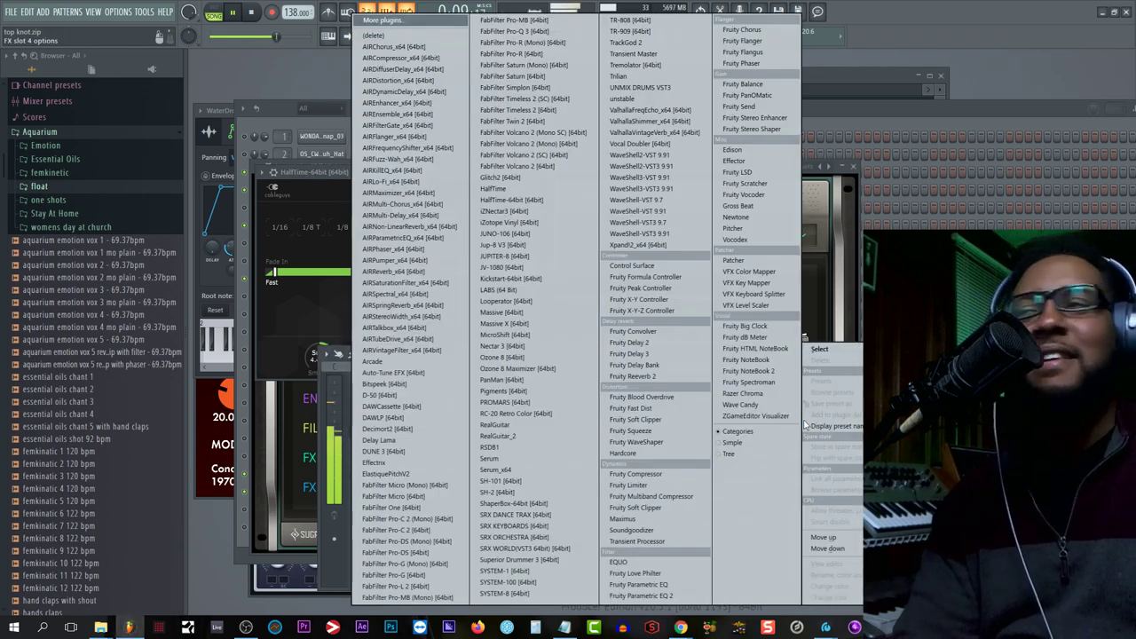
Step: Add AIRLo-Fi to the fourth effect slot of the Master track and lower its post anti-alias to about 0.12 Fs
{"action": "left_click", "coordinate": [812, 420]}
{"action": "mouse_move", "coordinate": [820, 348]}
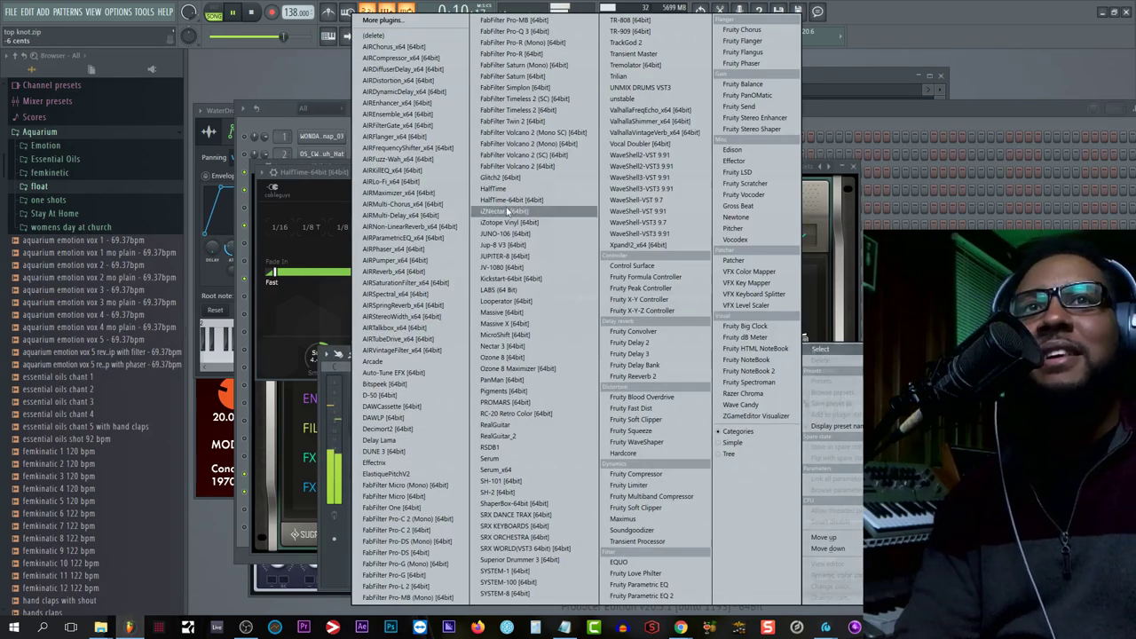
{"action": "left_click", "coordinate": [429, 182]}
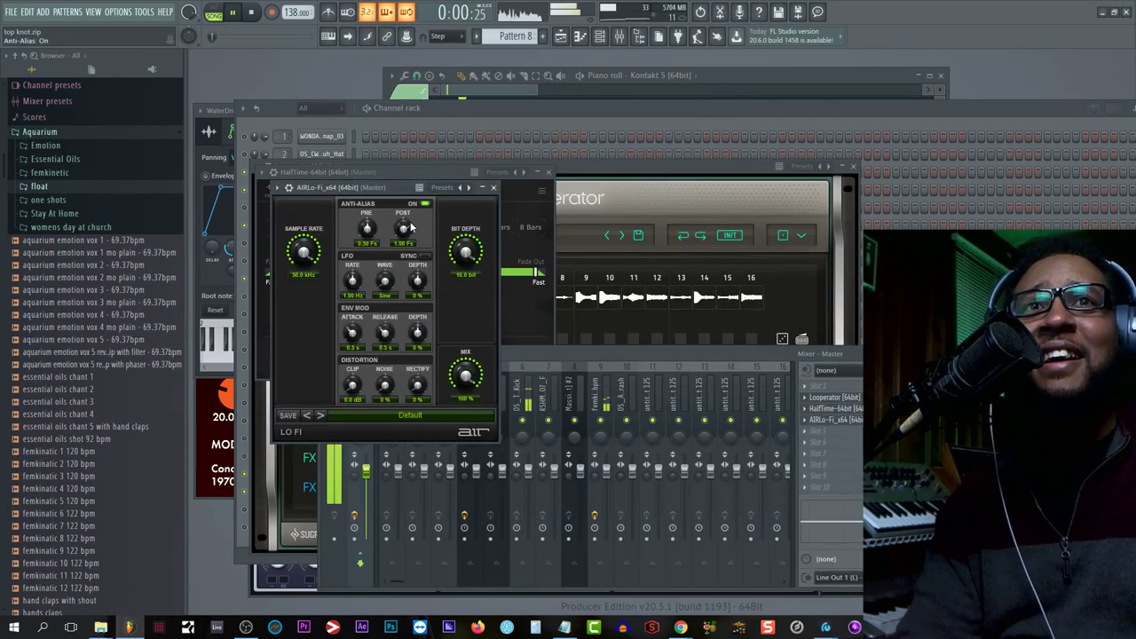
{"action": "left_click_drag", "start_coordinate": [410, 227], "coordinate": [397, 283]}
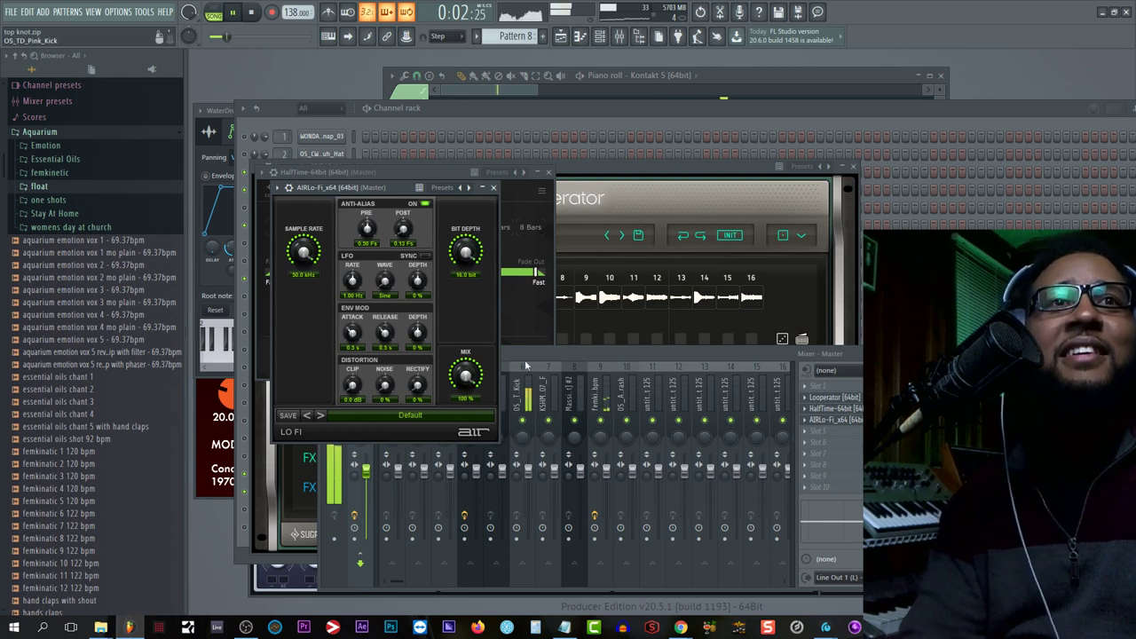
Step: Lower the AIRLo-Fi sample rate and audition the HalfTime mix at 52% and 25% before restoring it to 100%
{"action": "left_click", "coordinate": [534, 308]}
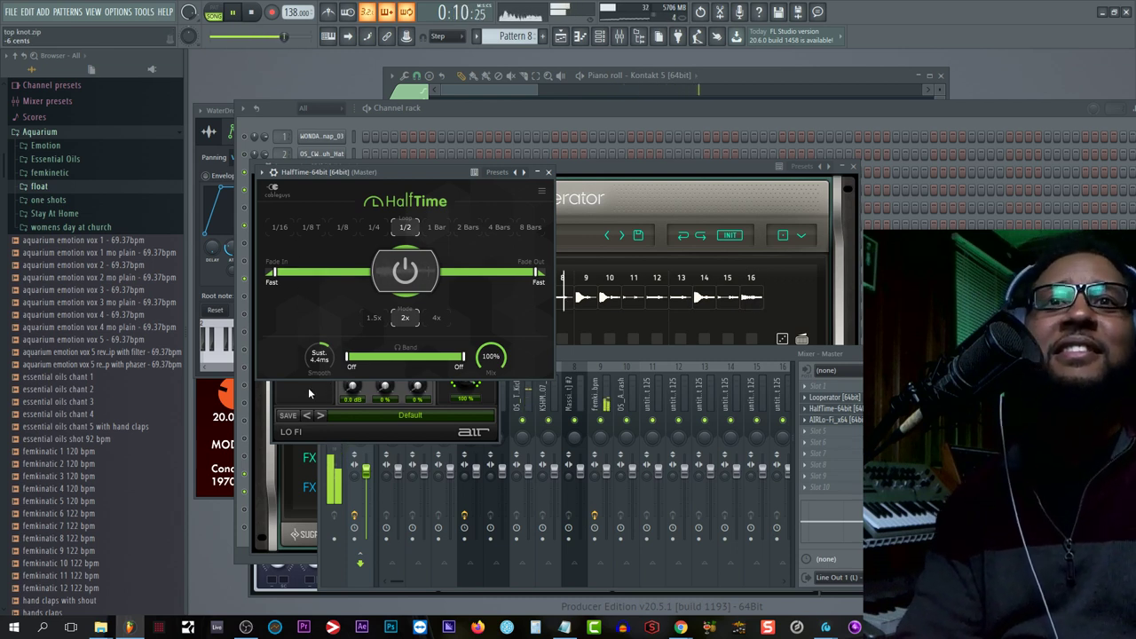
{"action": "left_click_drag", "start_coordinate": [390, 173], "coordinate": [463, 198]}
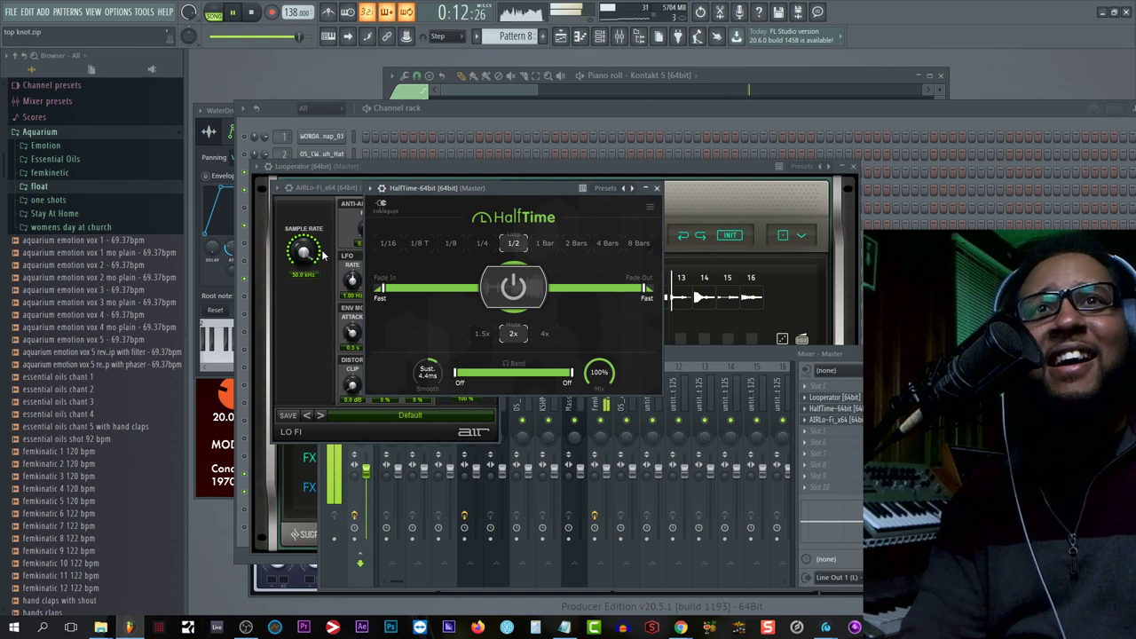
{"action": "left_click_drag", "start_coordinate": [324, 256], "coordinate": [315, 307]}
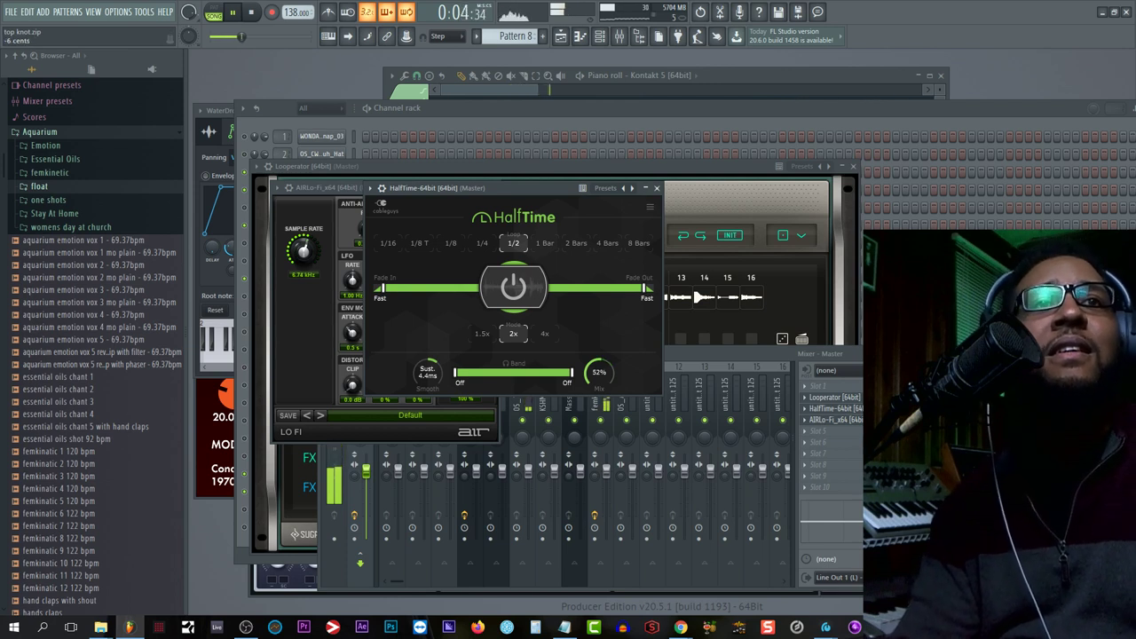
{"action": "left_click_drag", "start_coordinate": [599, 372], "coordinate": [600, 397]}
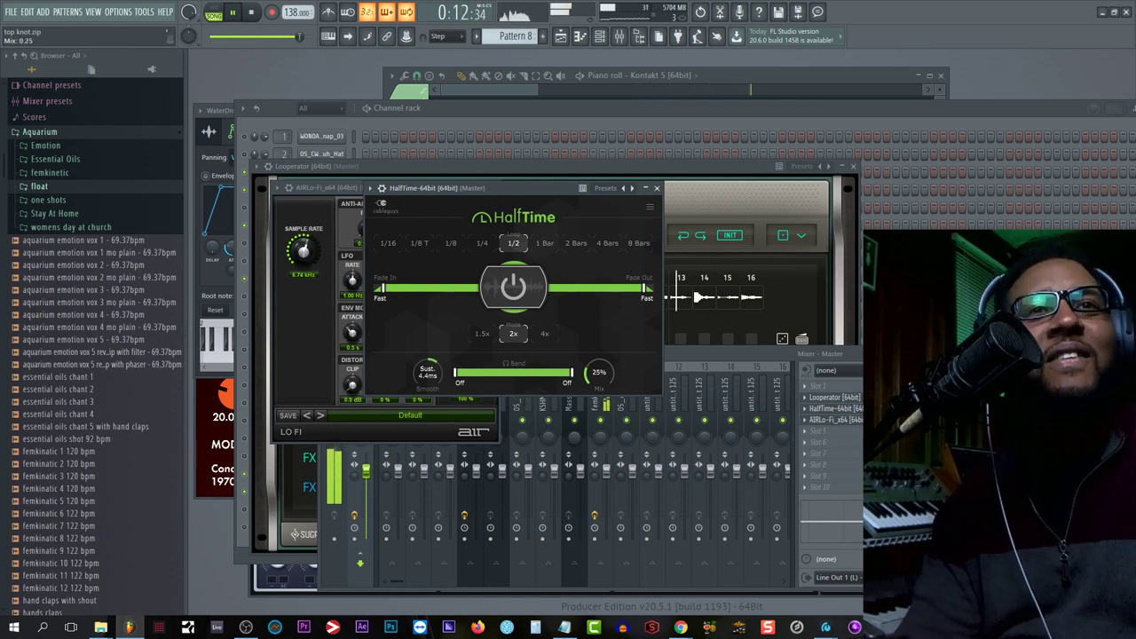
{"action": "left_click_drag", "start_coordinate": [600, 372], "coordinate": [599, 338]}
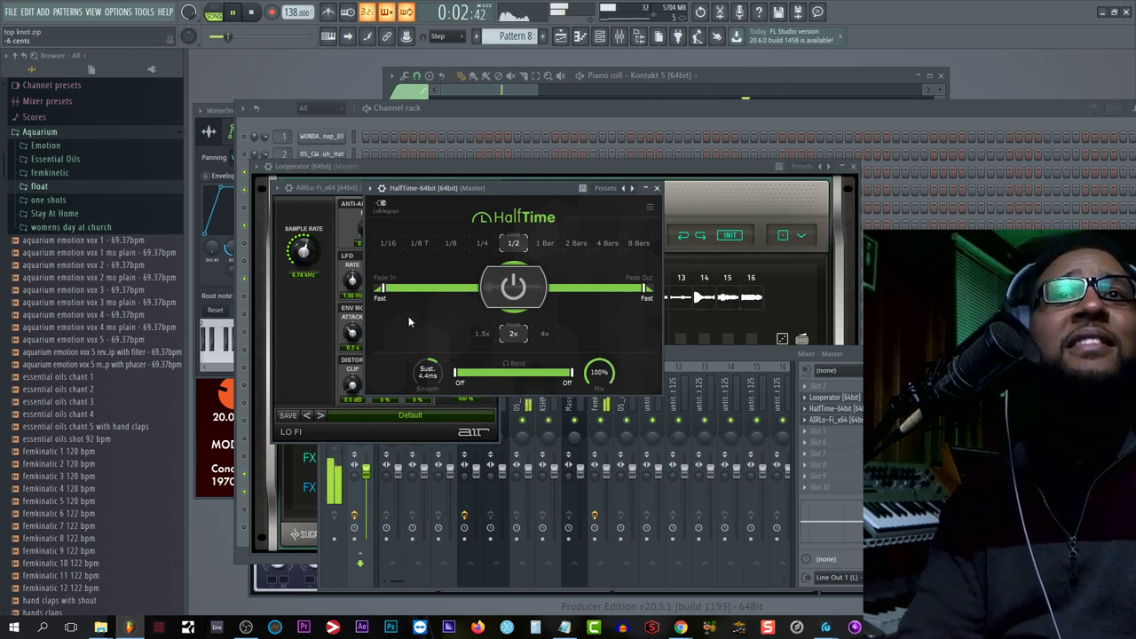
{"action": "scroll", "coordinate": [313, 254], "scroll_direction": "up", "scroll_amount": 3}
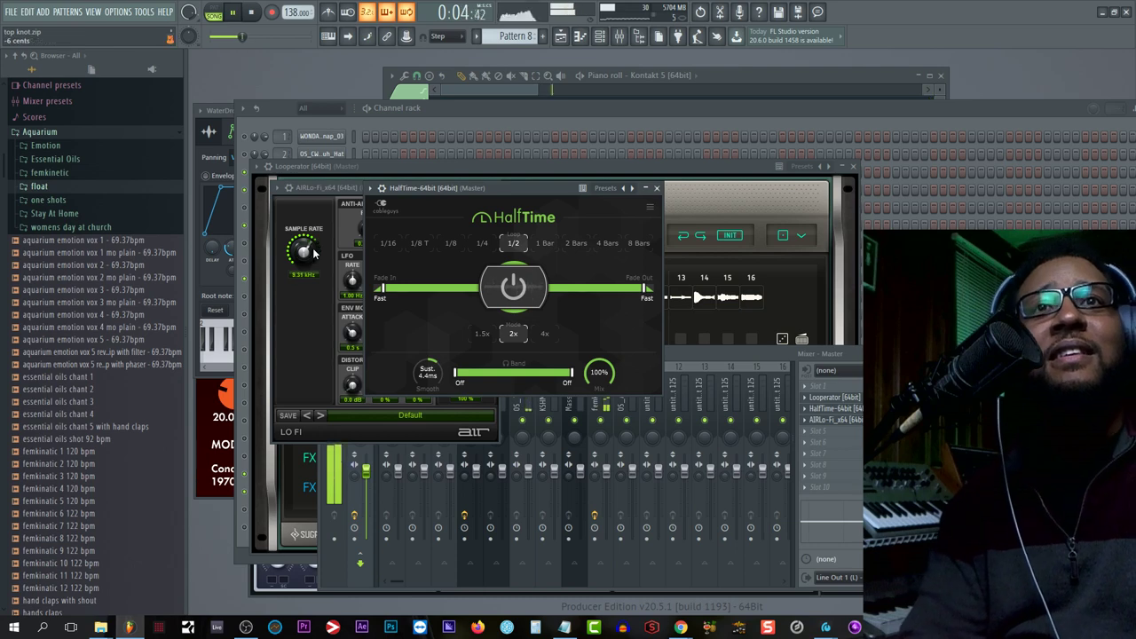
Step: Review the Looperator and AIRLo-Fi effects loaded on the Master track during playback
{"action": "left_click", "coordinate": [808, 437]}
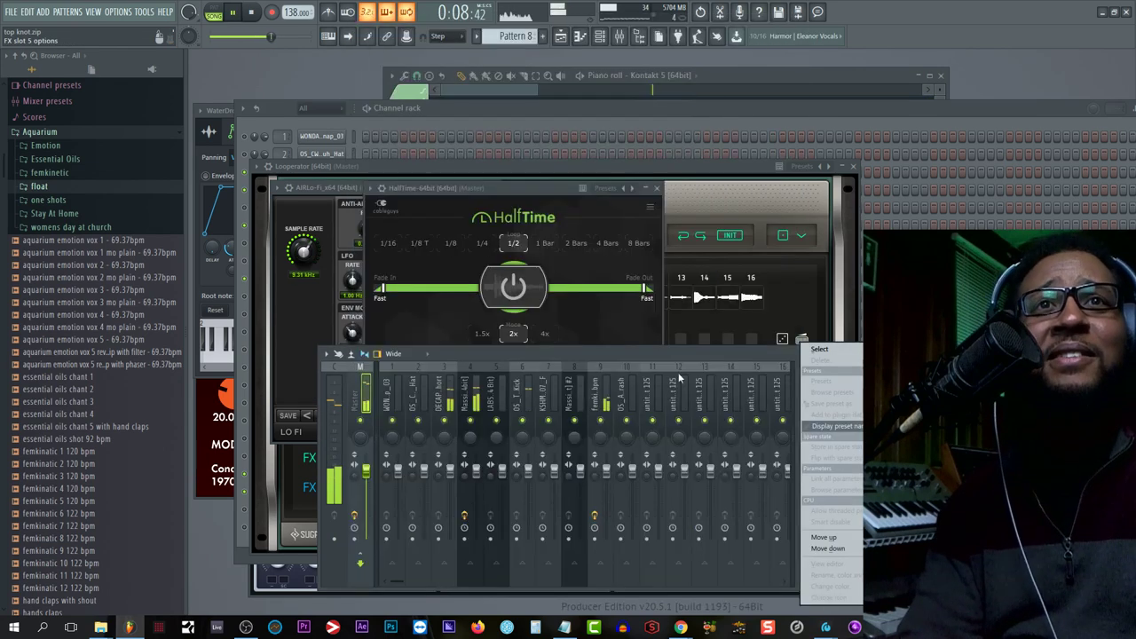
{"action": "left_click", "coordinate": [738, 356]}
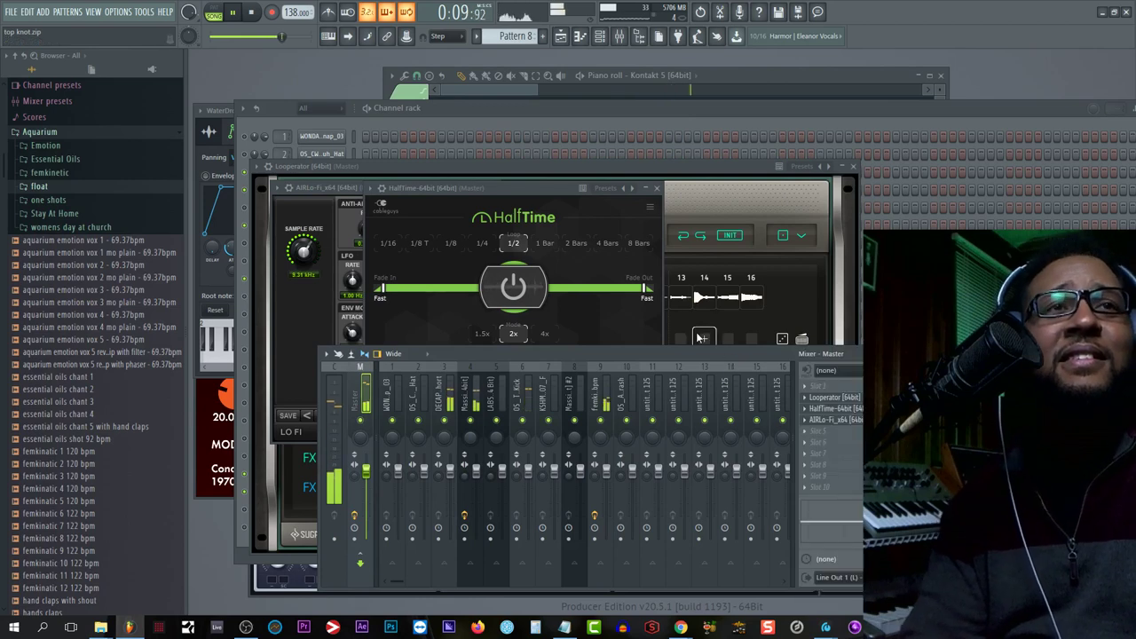
{"action": "left_click", "coordinate": [792, 288]}
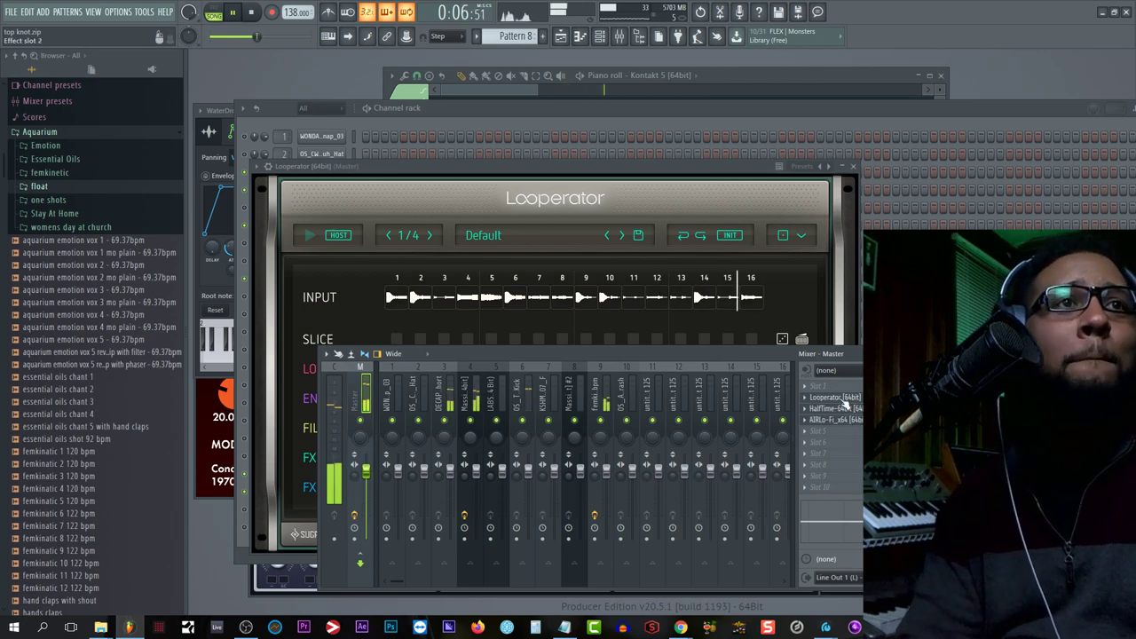
{"action": "left_click", "coordinate": [846, 421]}
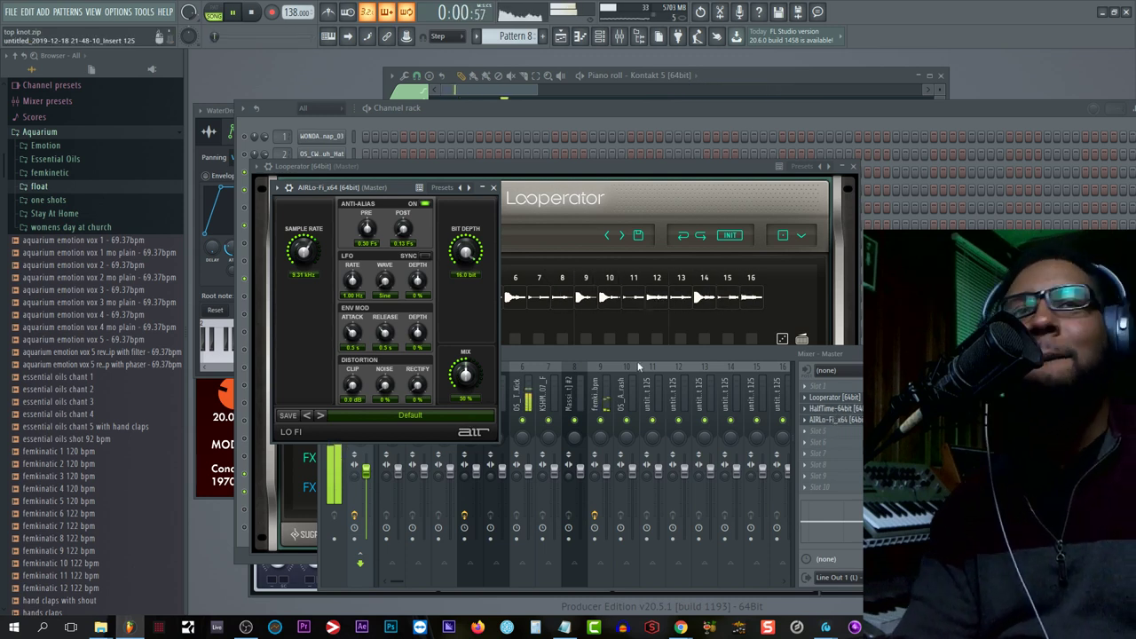
Step: Audition the mix with channels 11 to 16 unmuted, browse effects for the Master track's fifth slot, and mute those channels again
{"action": "left_click", "coordinate": [438, 121]}
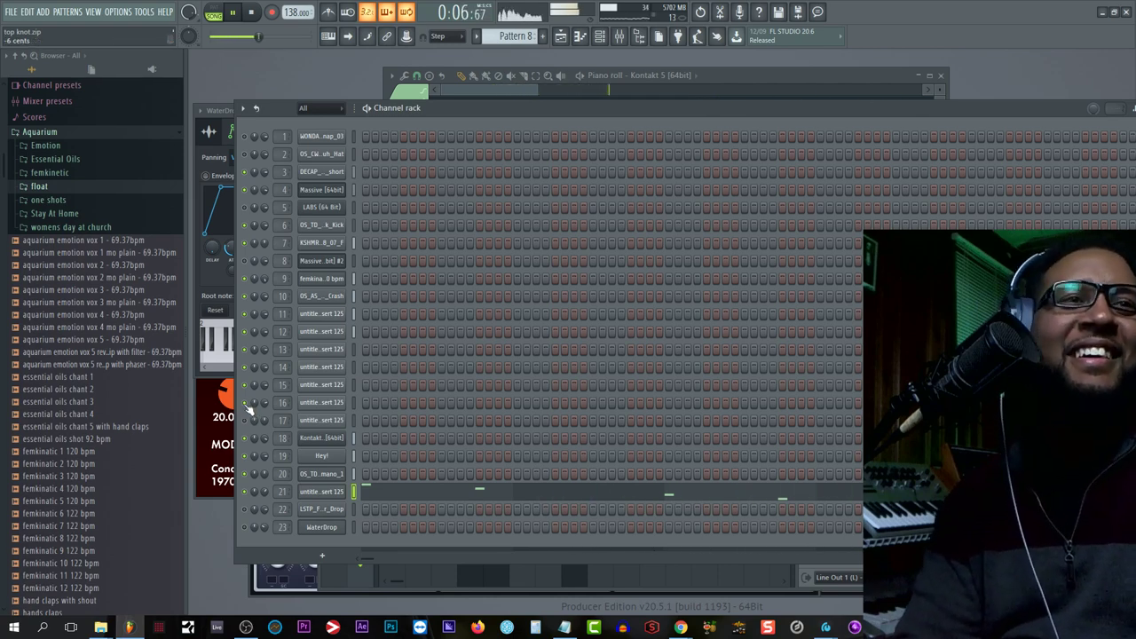
{"action": "left_click", "coordinate": [802, 577]}
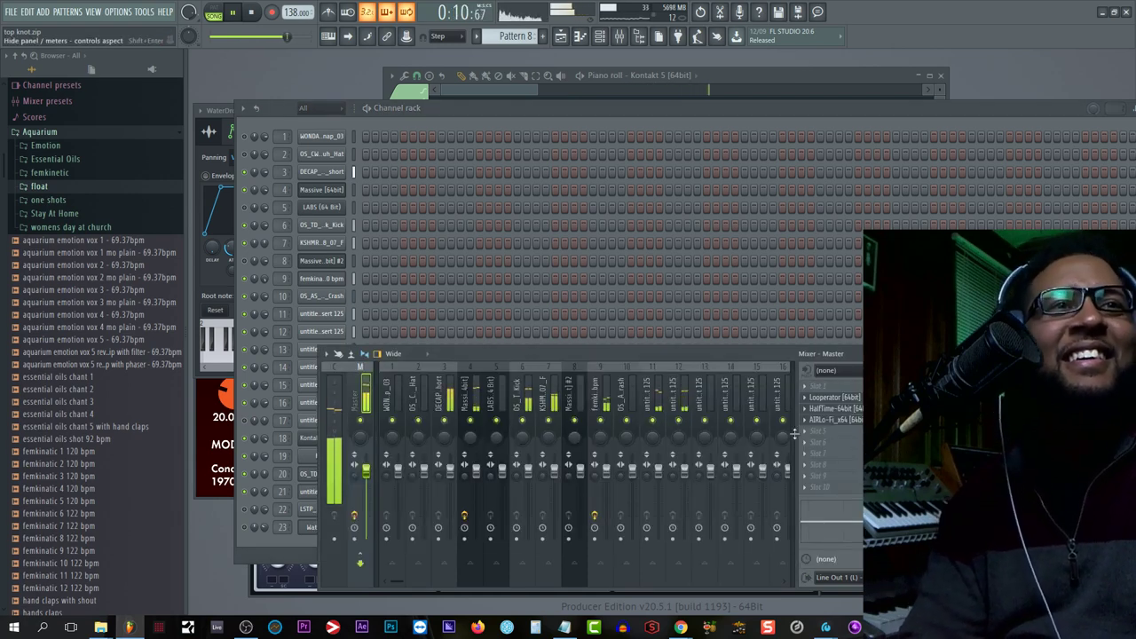
{"action": "left_click", "coordinate": [803, 432]}
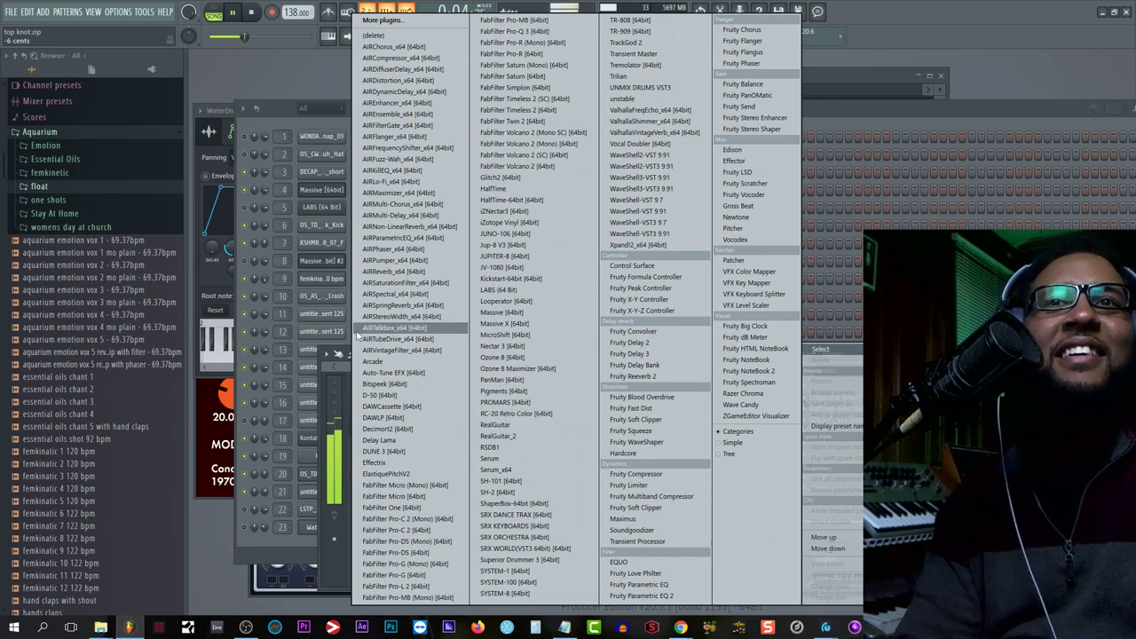
{"action": "left_click", "coordinate": [251, 325]}
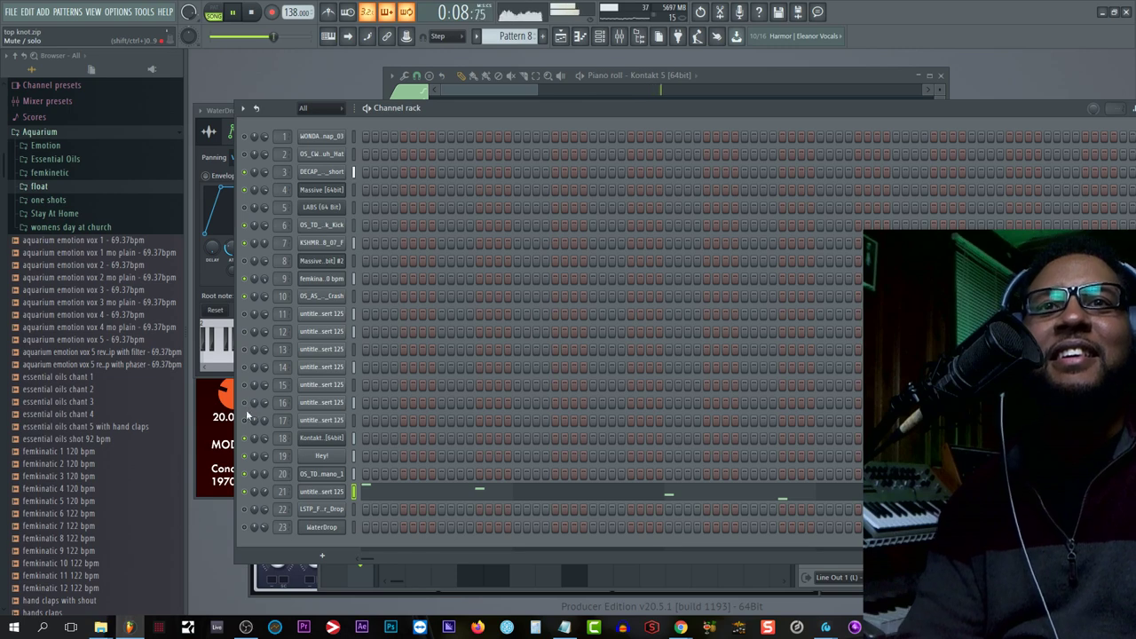
Step: Lower the AIRLo-Fi sample rate below 1 kHz, reduce its mix level on the Master track, and stop playback
{"action": "left_click", "coordinate": [806, 578]}
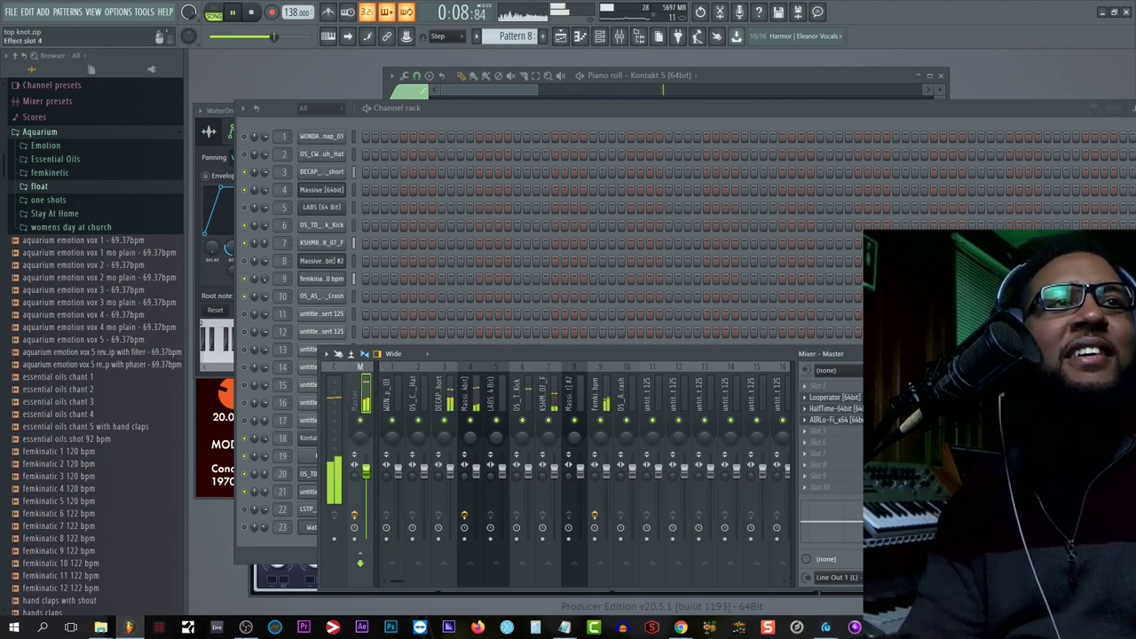
{"action": "left_click", "coordinate": [833, 419]}
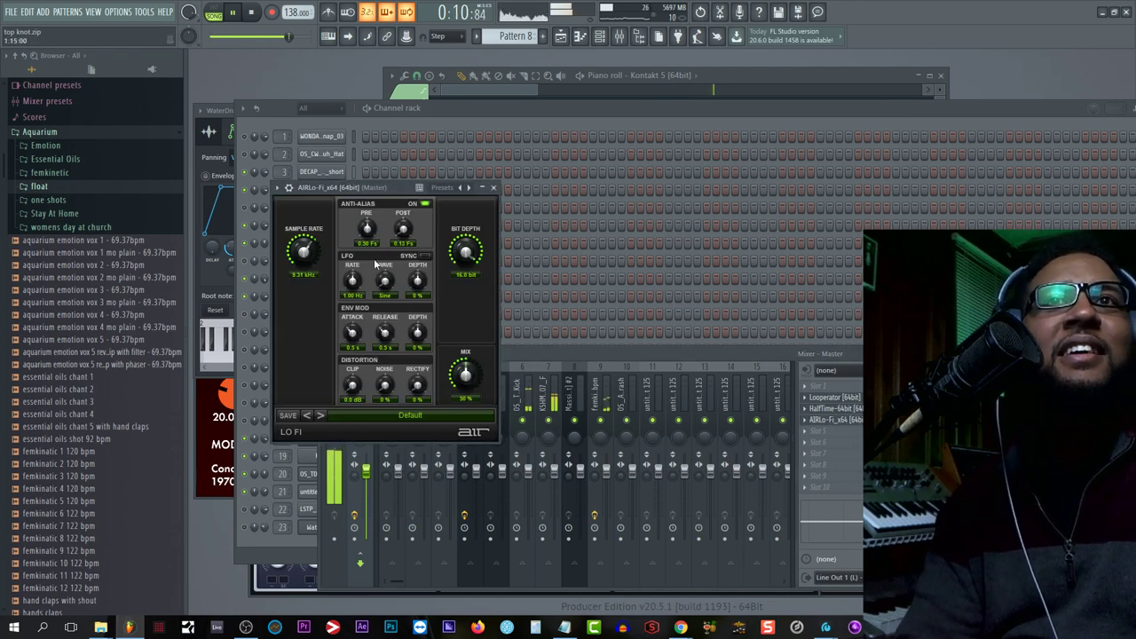
{"action": "left_click_drag", "start_coordinate": [310, 276], "coordinate": [311, 286]}
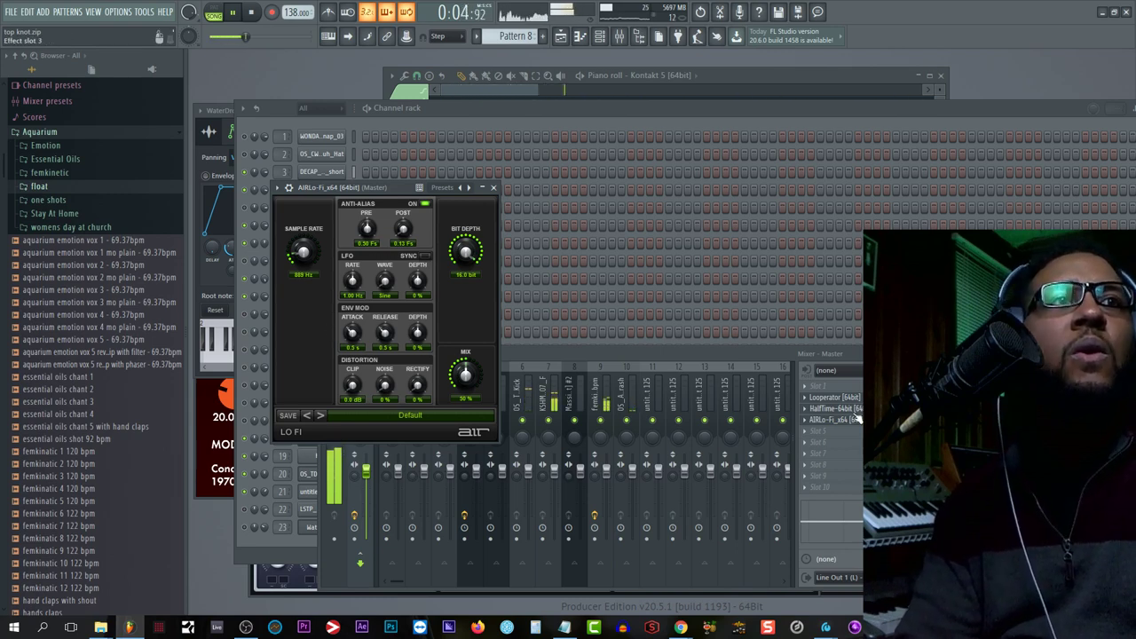
{"action": "left_click_drag", "start_coordinate": [891, 420], "coordinate": [890, 440]}
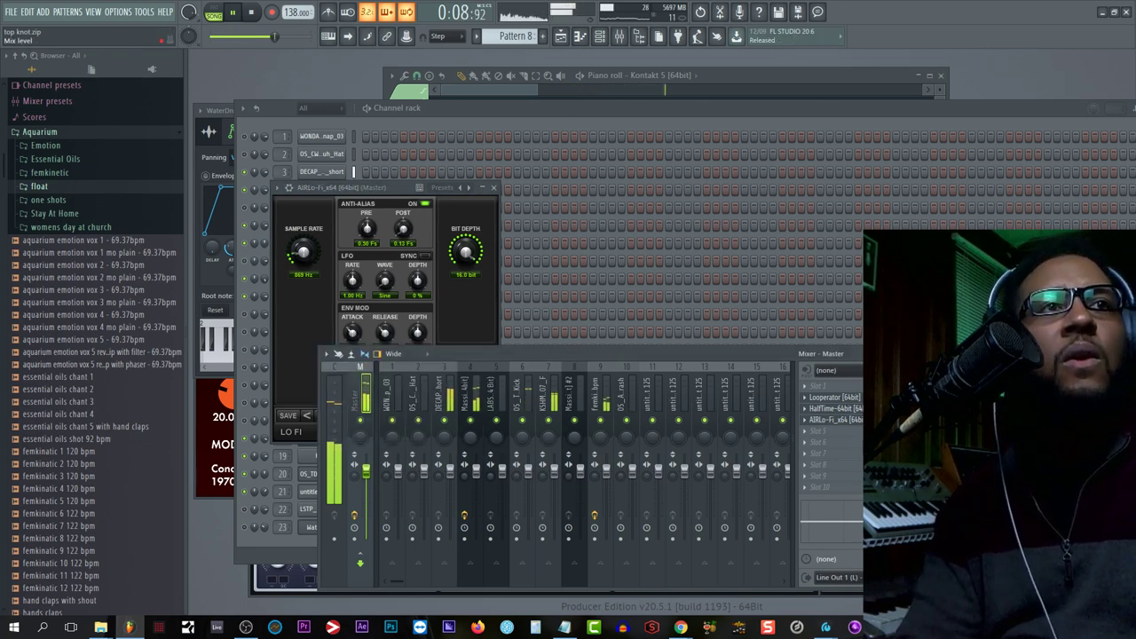
{"action": "left_click_drag", "start_coordinate": [189, 36], "coordinate": [189, 42]}
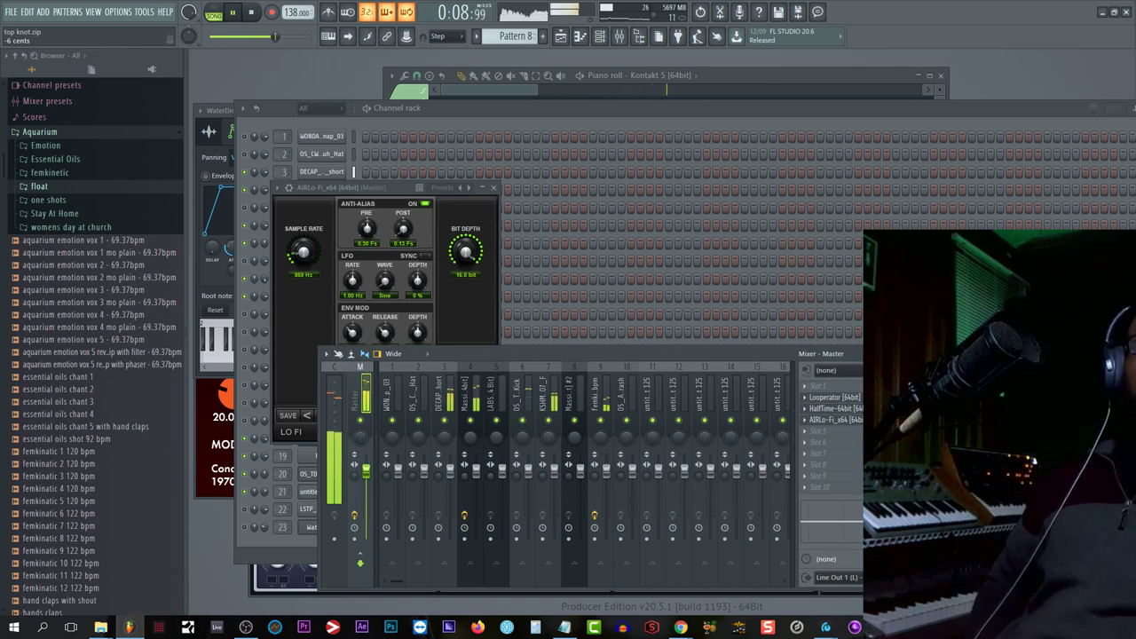
{"action": "left_click", "coordinate": [434, 120]}
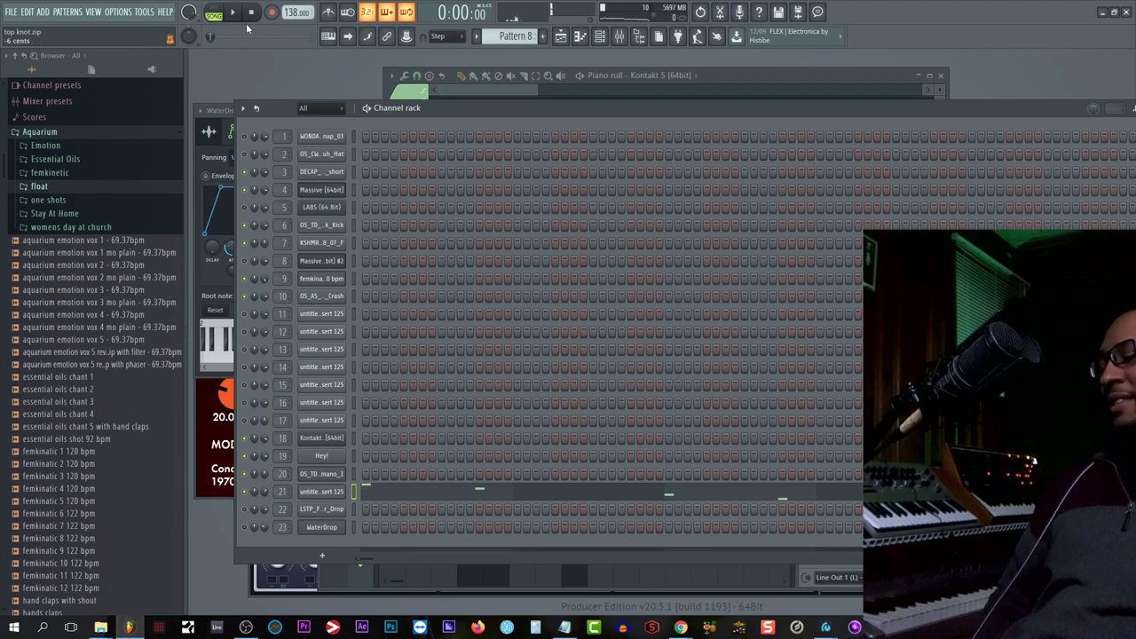
Step: Save the project as the zipped song file top knot, replacing the existing file
{"action": "left_click", "coordinate": [10, 11]}
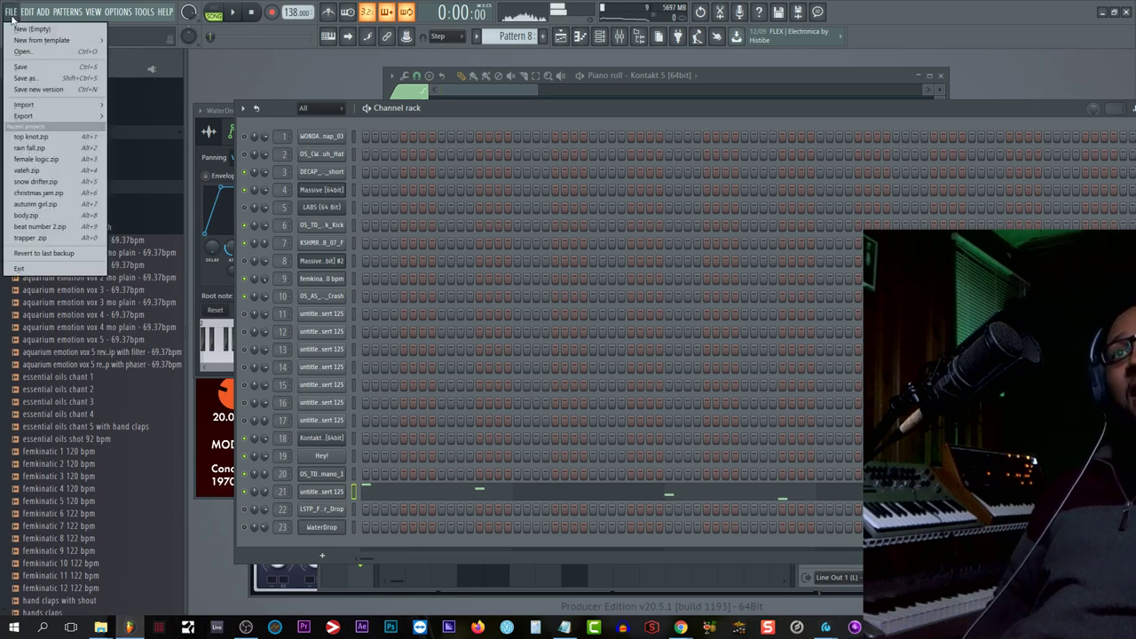
{"action": "left_click", "coordinate": [25, 78]}
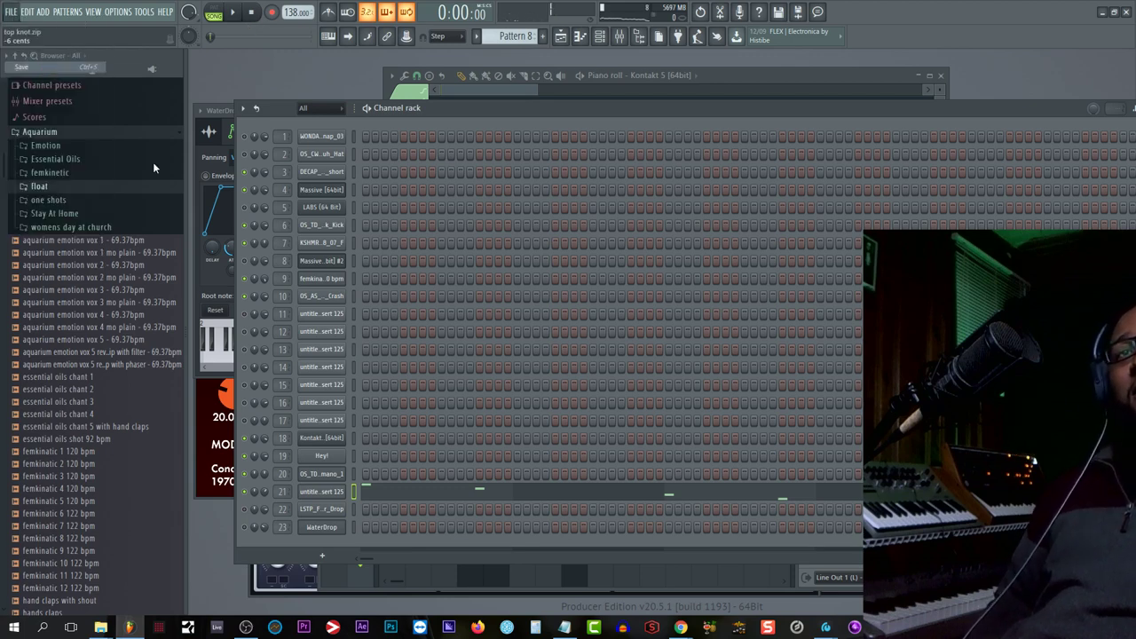
{"action": "left_click", "coordinate": [217, 323]}
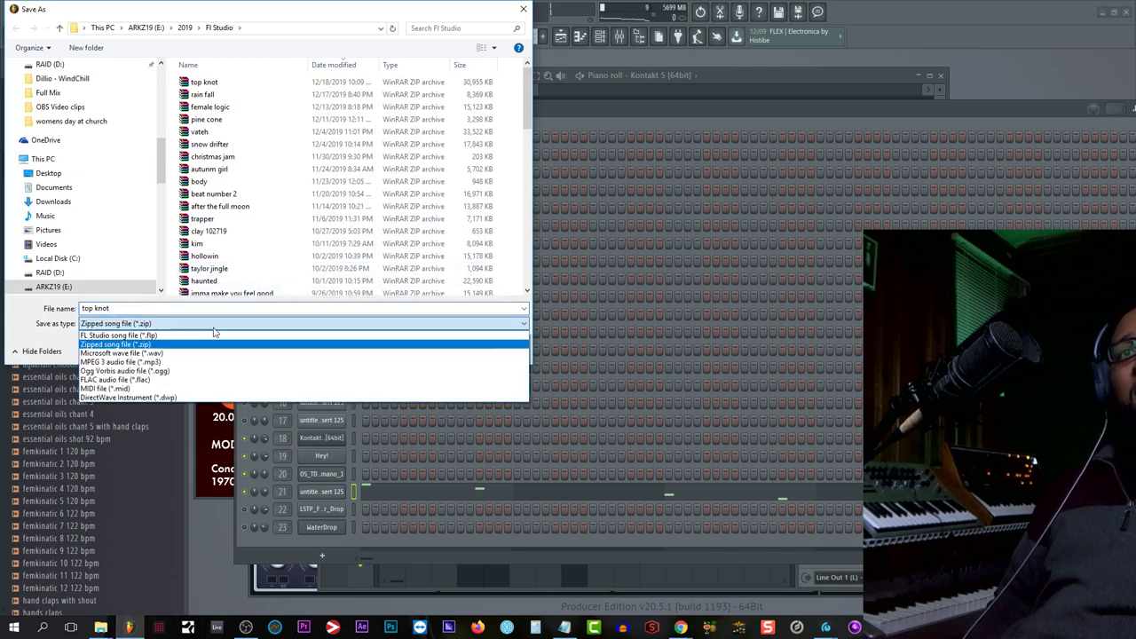
{"action": "left_click", "coordinate": [201, 353]}
{"action": "left_click", "coordinate": [183, 325]}
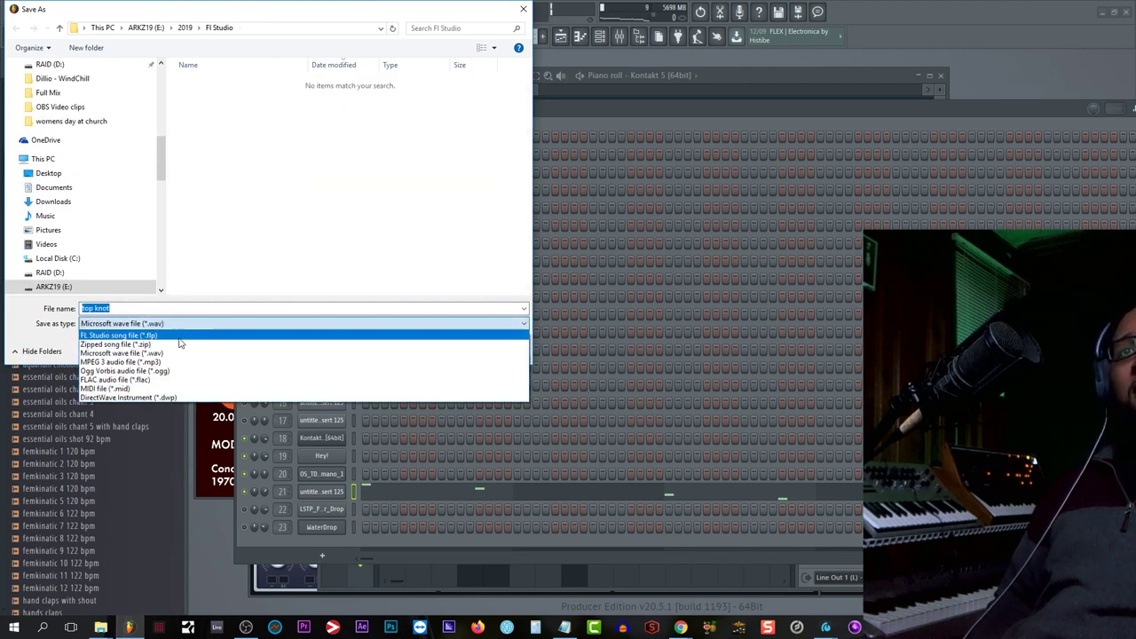
{"action": "left_click", "coordinate": [187, 346]}
{"action": "left_click", "coordinate": [439, 351]}
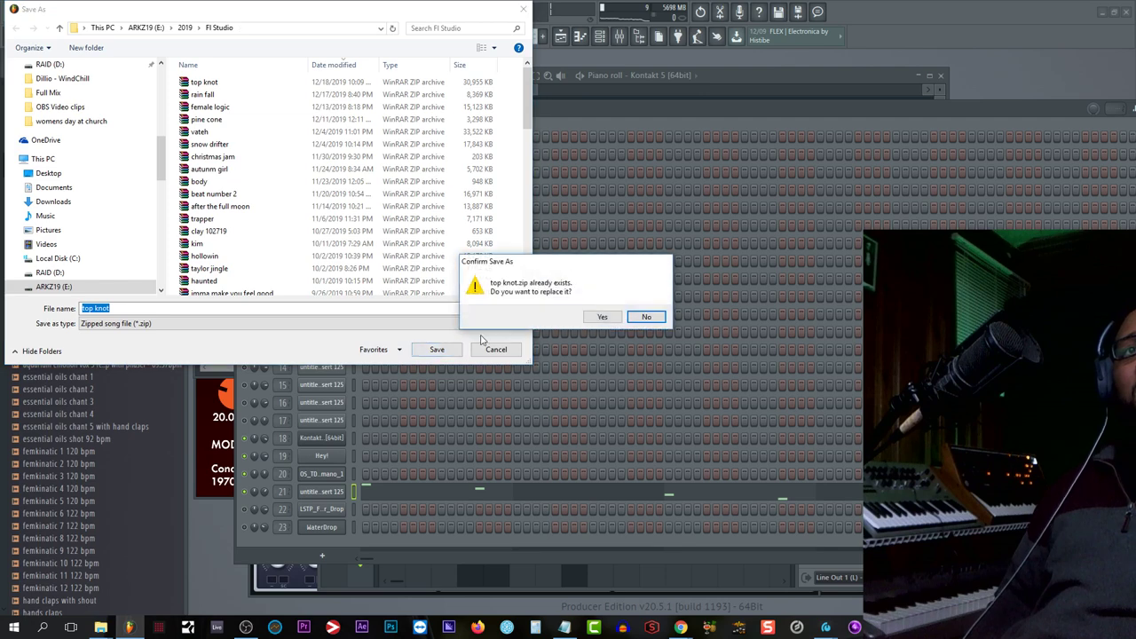
{"action": "left_click", "coordinate": [604, 318]}
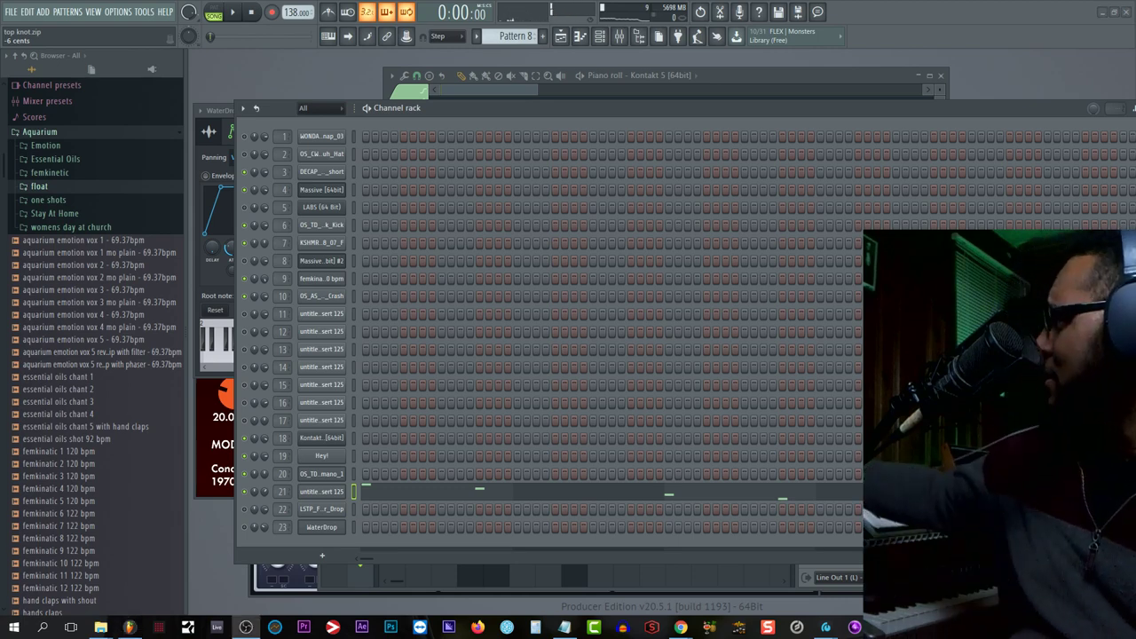
Step: Start a new empty project, saving the changes to top knot.zip over the existing file
{"action": "left_click", "coordinate": [10, 12]}
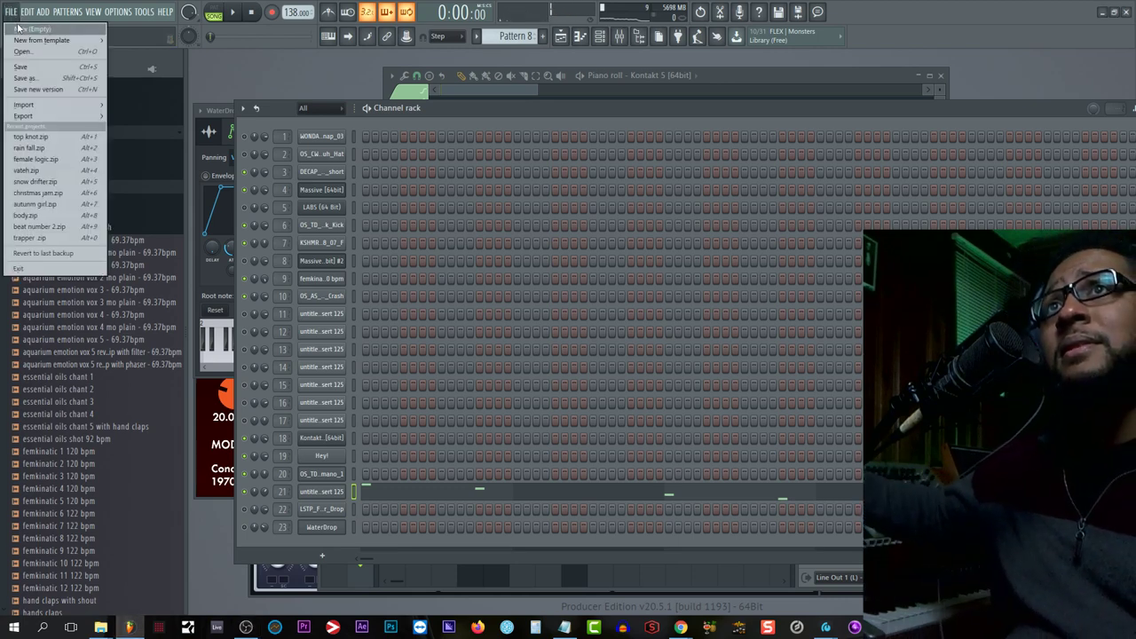
{"action": "left_click", "coordinate": [27, 29]}
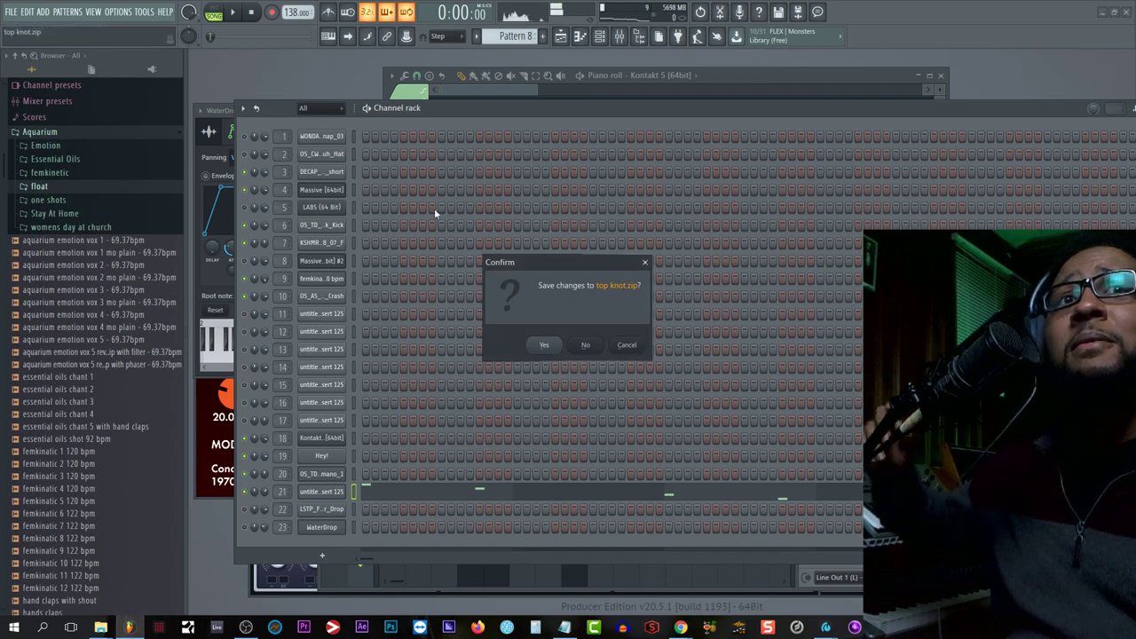
{"action": "left_click", "coordinate": [548, 346]}
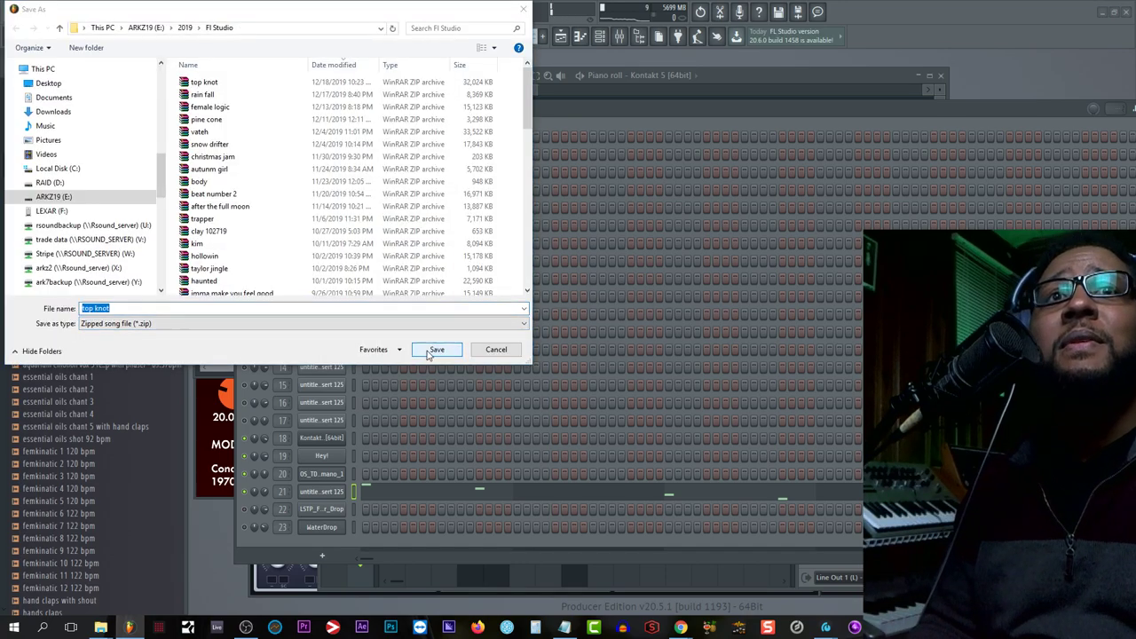
{"action": "left_click", "coordinate": [437, 349]}
{"action": "left_click", "coordinate": [601, 318]}
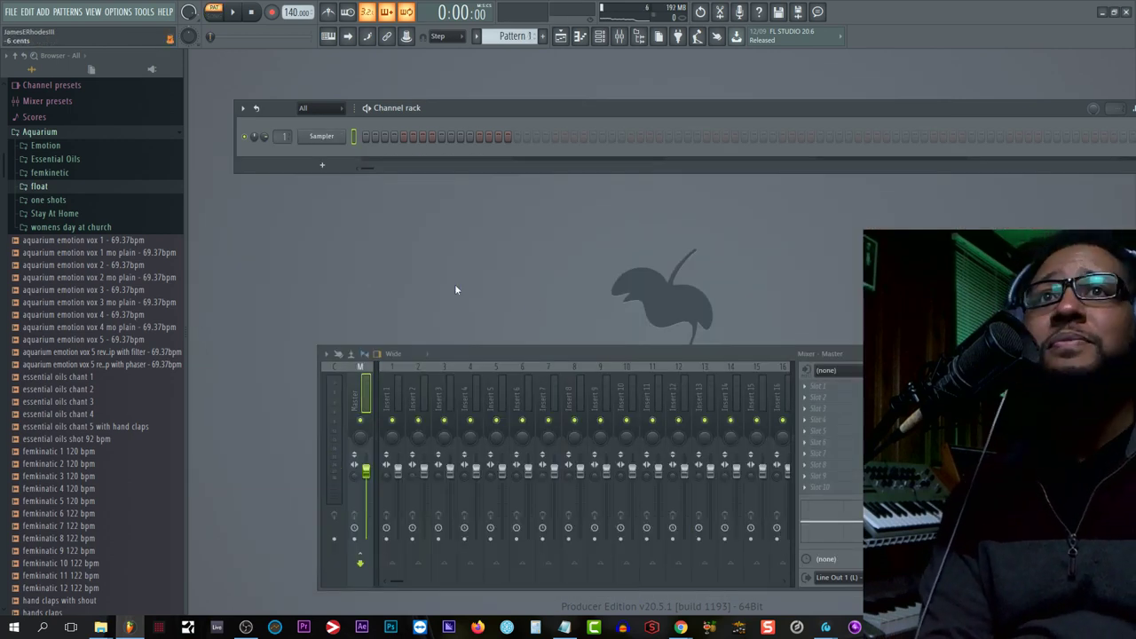
Step: Add the SRX ORCHESTRA plugin as a new channel
{"action": "left_click", "coordinate": [323, 165]}
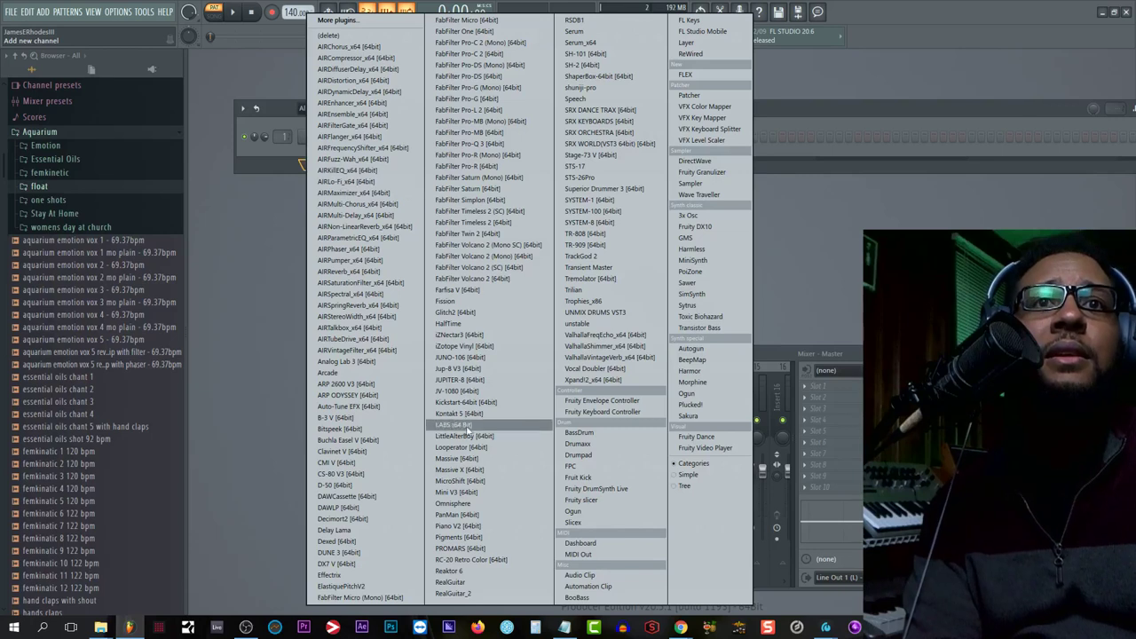
{"action": "left_click", "coordinate": [600, 132]}
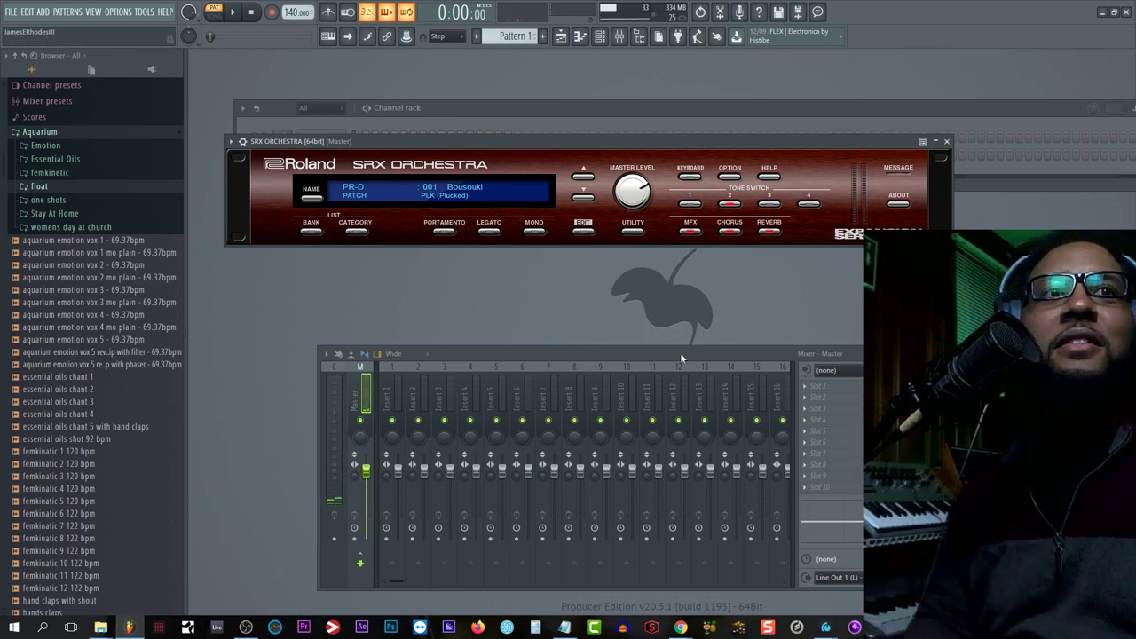
Step: Set the audio input of mixer track Insert 123 to the stereo pair starting with Mic/Line 7
{"action": "left_click_drag", "start_coordinate": [757, 391], "coordinate": [875, 391]}
{"action": "left_click", "coordinate": [879, 371]}
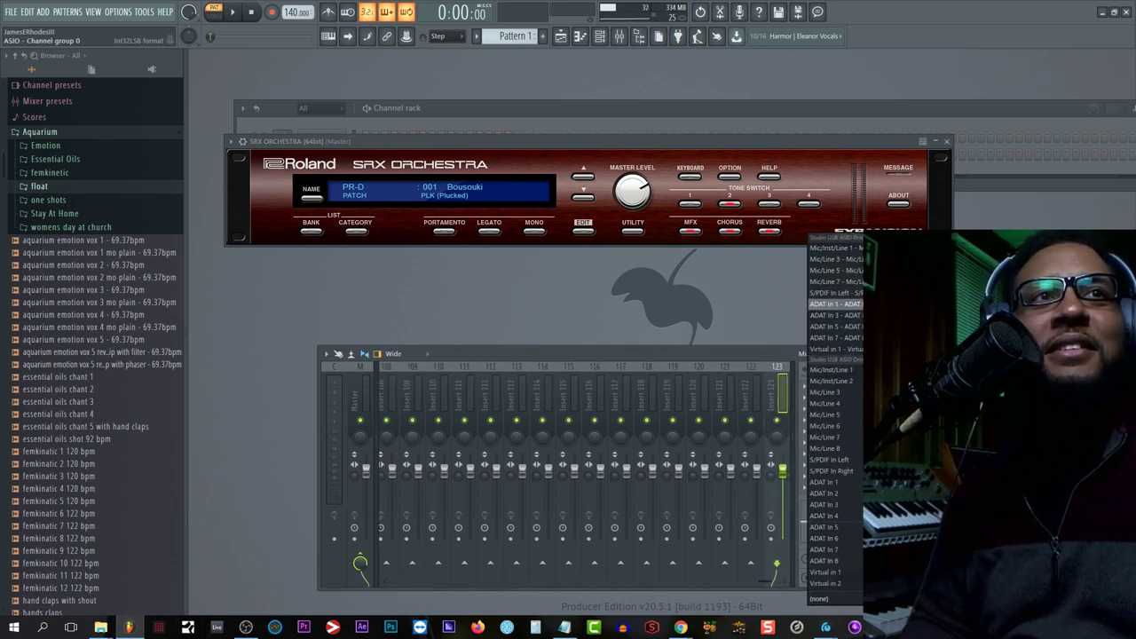
{"action": "left_click", "coordinate": [835, 282]}
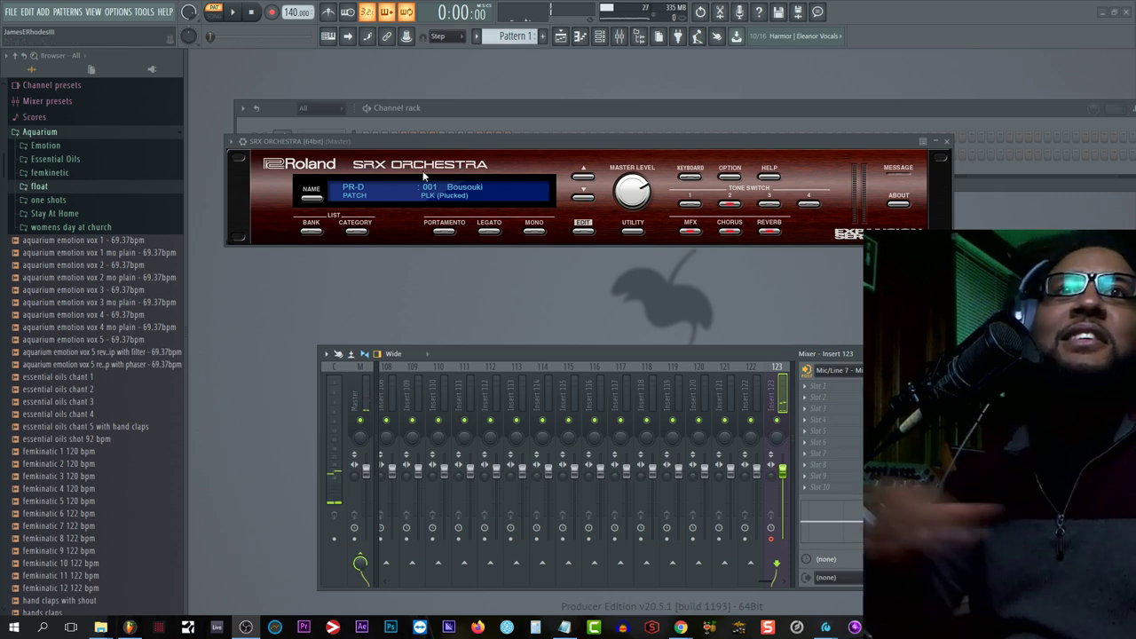
{"action": "left_click", "coordinate": [311, 196]}
{"action": "mouse_move", "coordinate": [336, 419]}
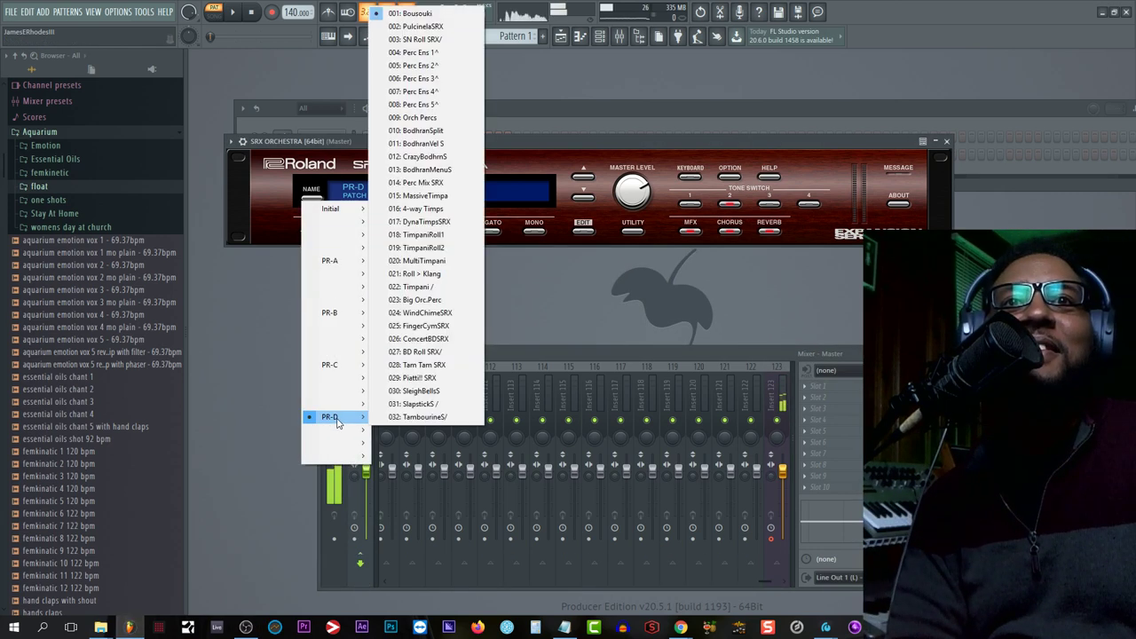
{"action": "left_click", "coordinate": [513, 220]}
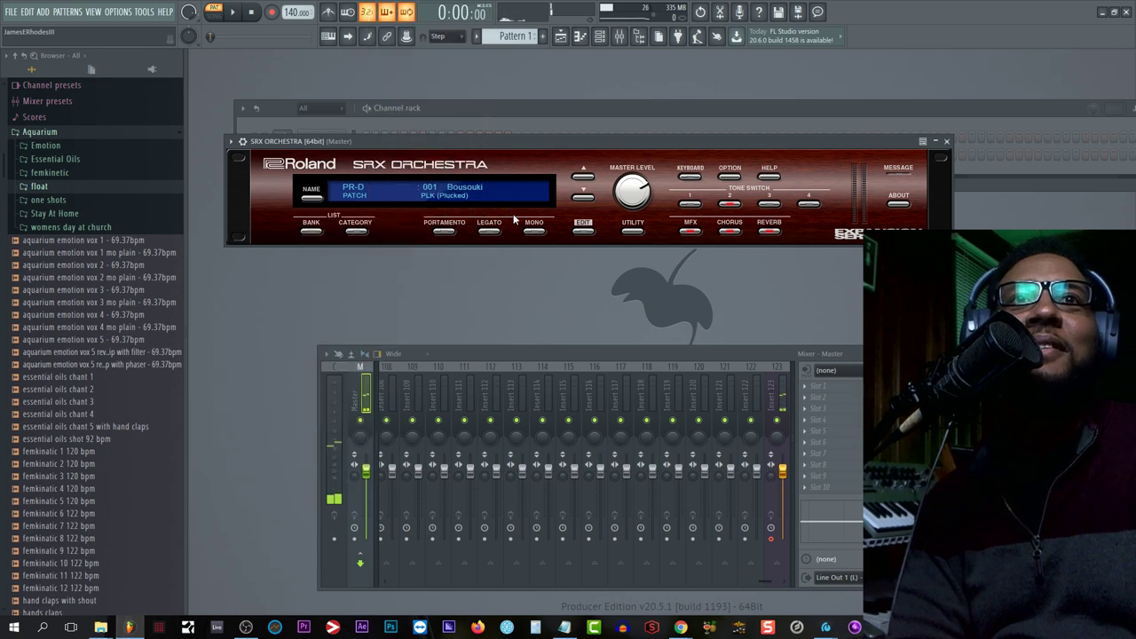
Step: Open the SRX ORCHESTRA category list and choose the patch 119: Harp SRX from PLK (Plucked)
{"action": "left_click", "coordinate": [354, 233]}
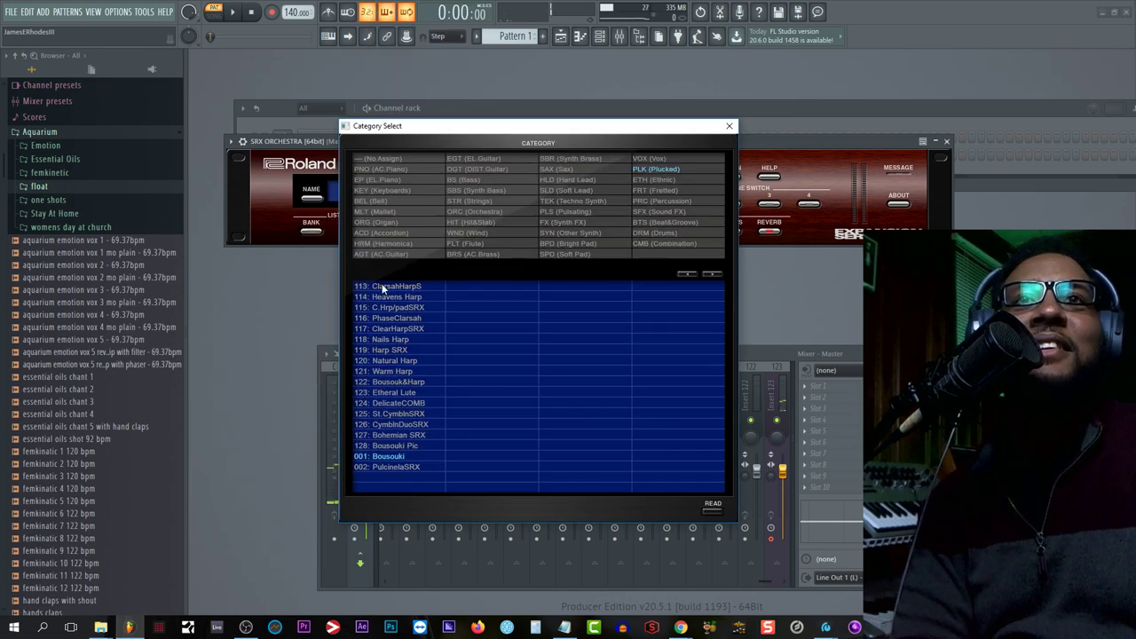
{"action": "left_click", "coordinate": [101, 627]}
{"action": "left_click", "coordinate": [92, 542]}
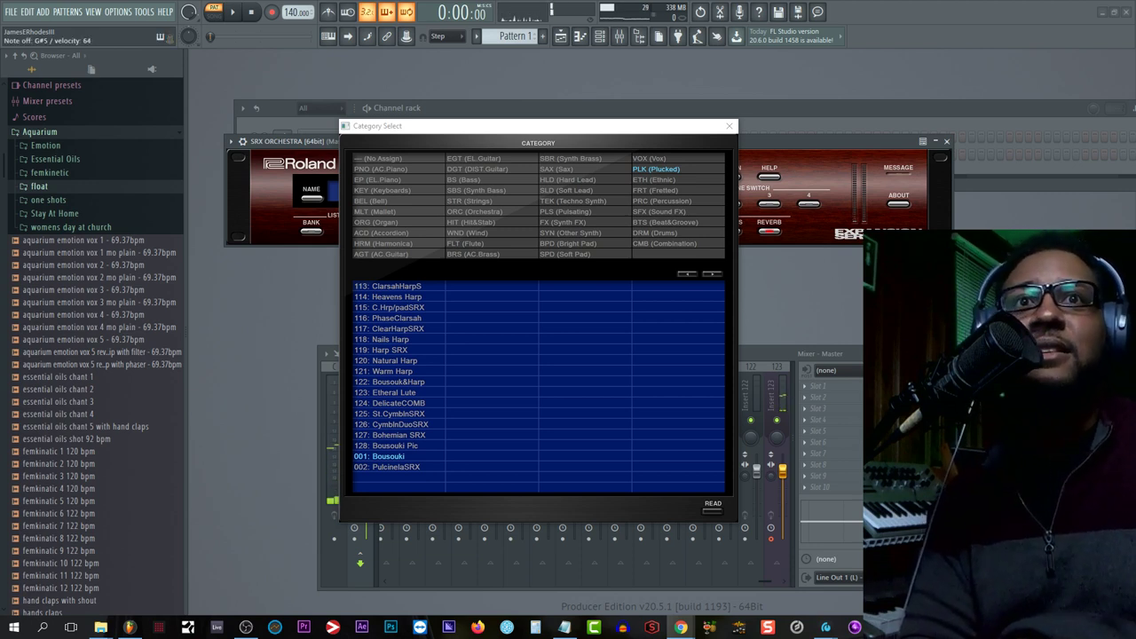
{"action": "left_click", "coordinate": [395, 350]}
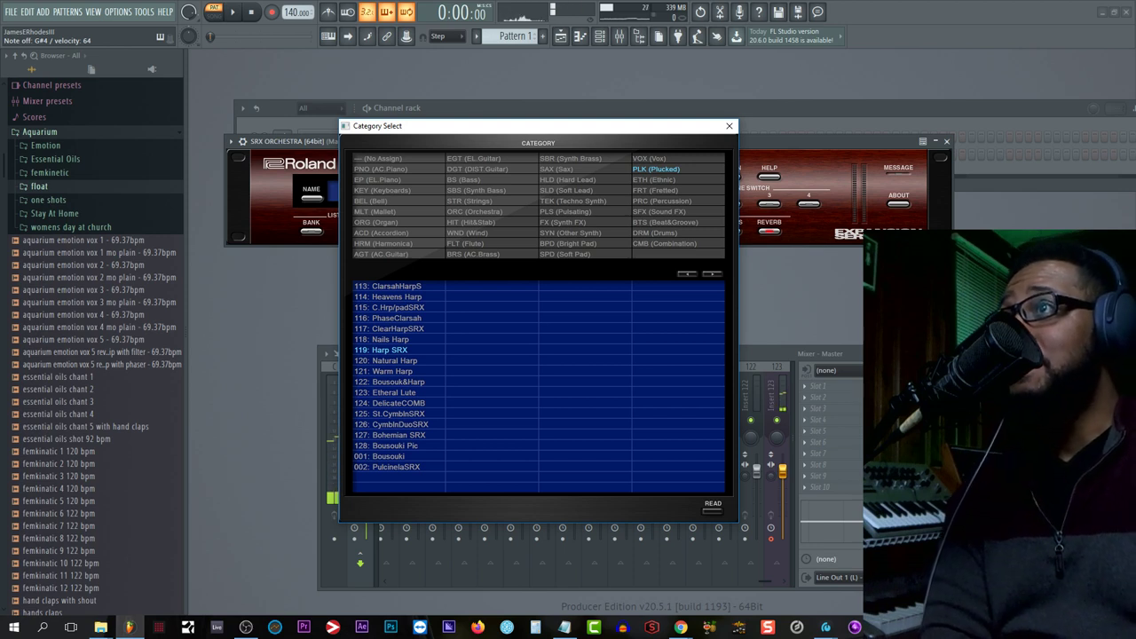
{"action": "key", "text": "alt+Tab"}
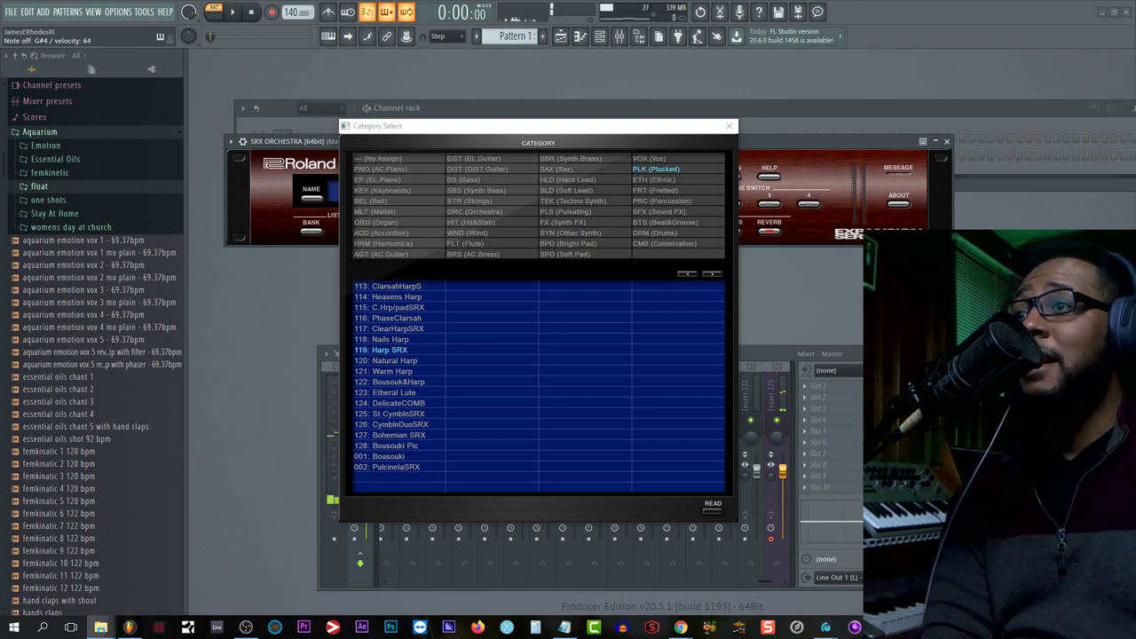
{"action": "key", "text": "alt+Tab"}
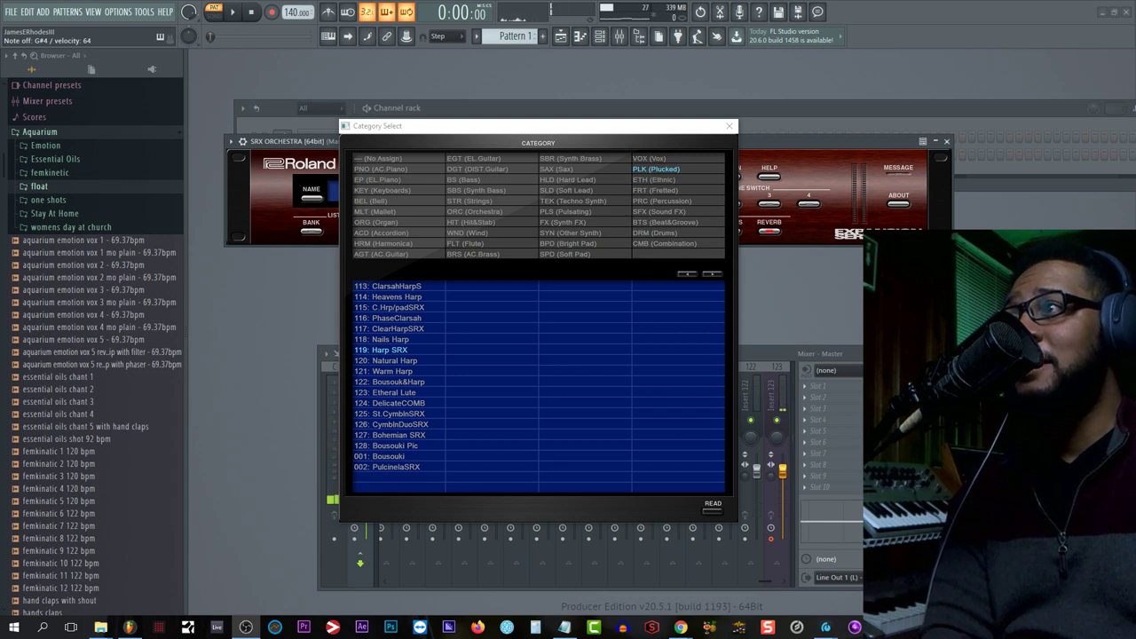
{"action": "key", "text": "alt+Tab"}
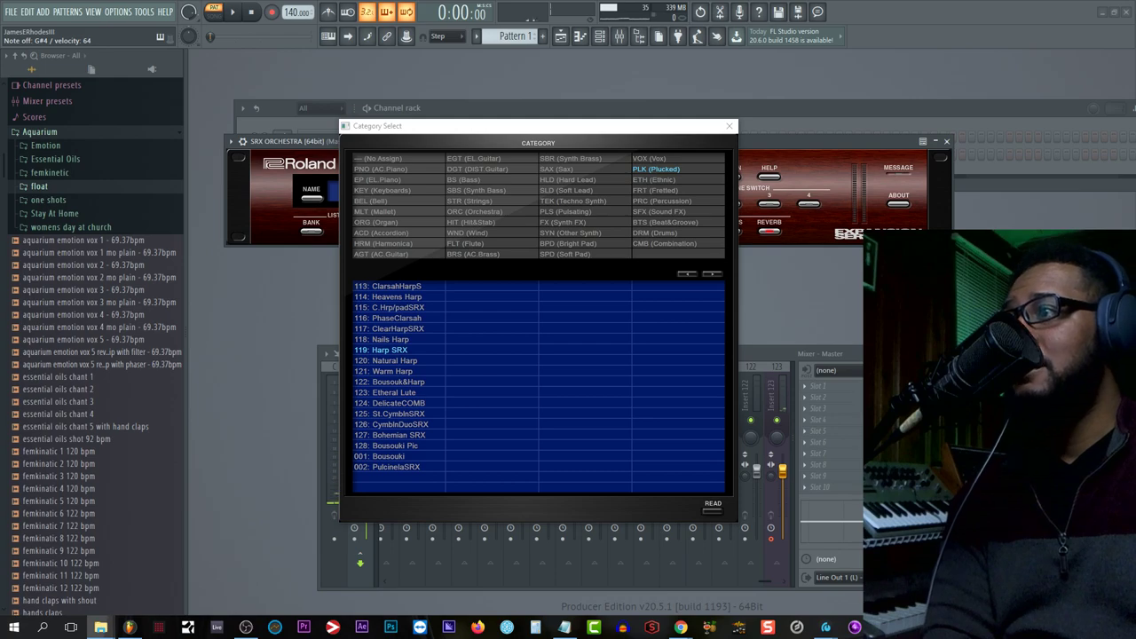
{"action": "key", "text": "alt+Tab"}
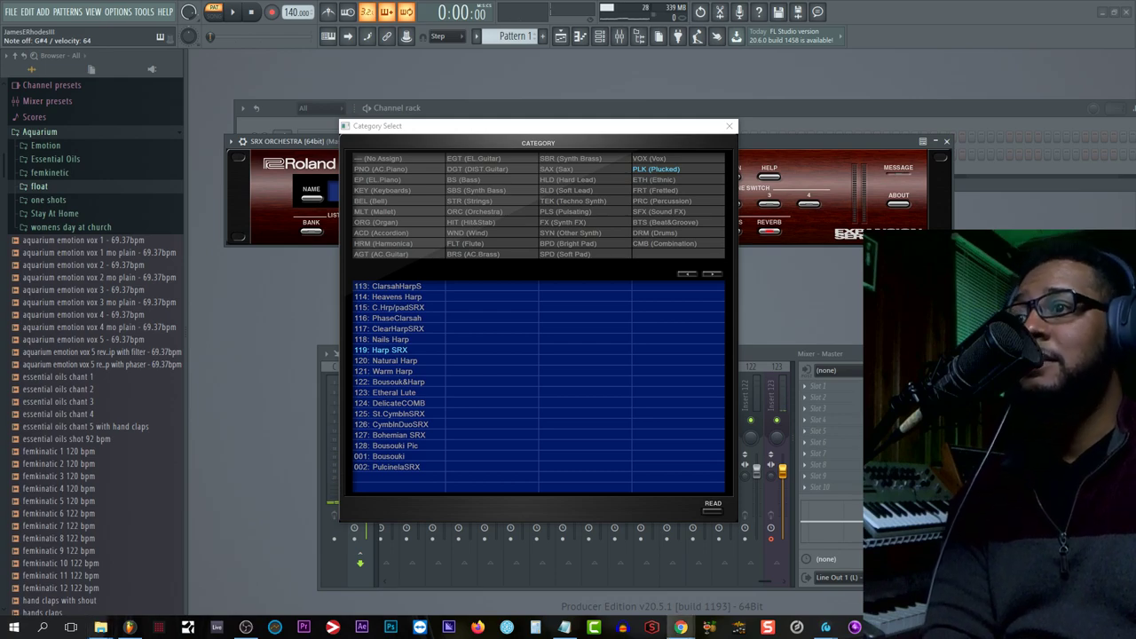
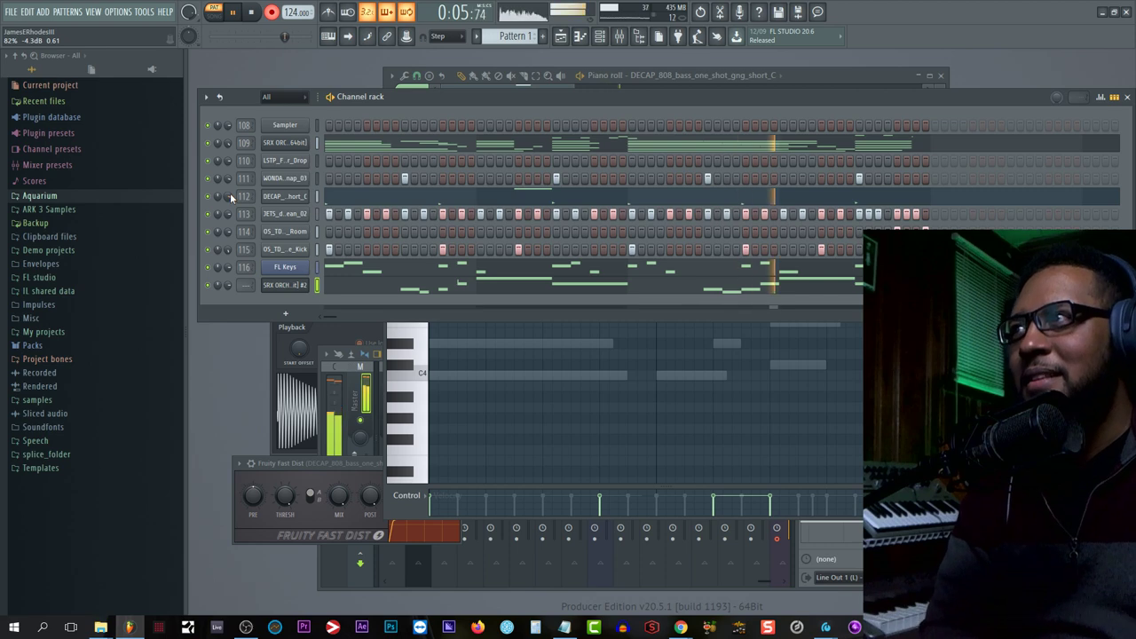
{"action": "left_click", "coordinate": [282, 316]}
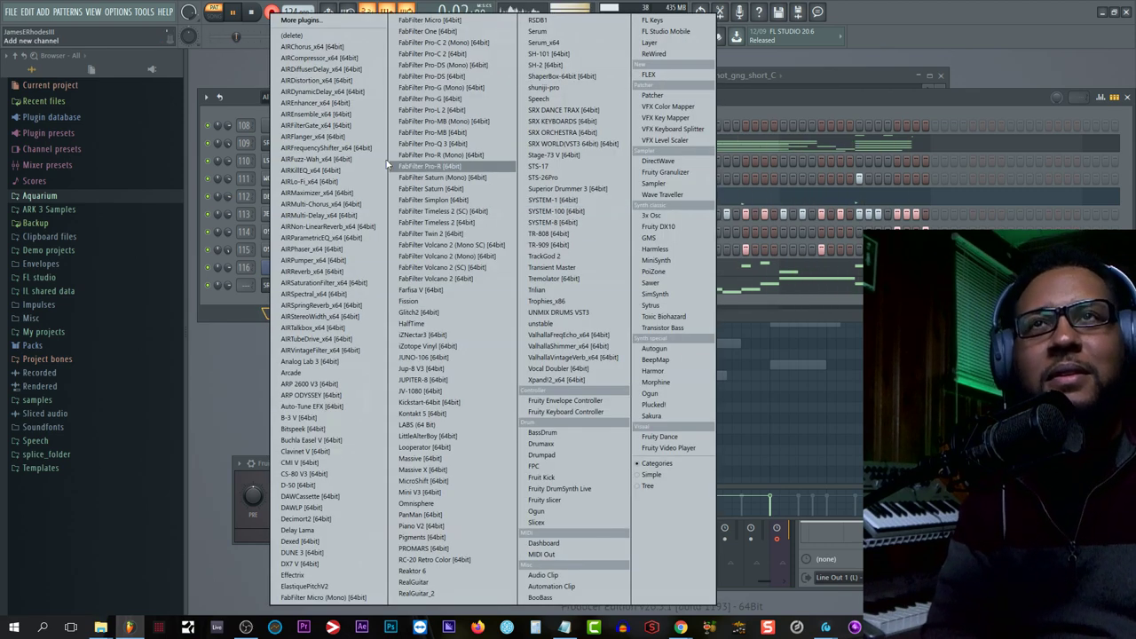
{"action": "left_click", "coordinate": [255, 12]}
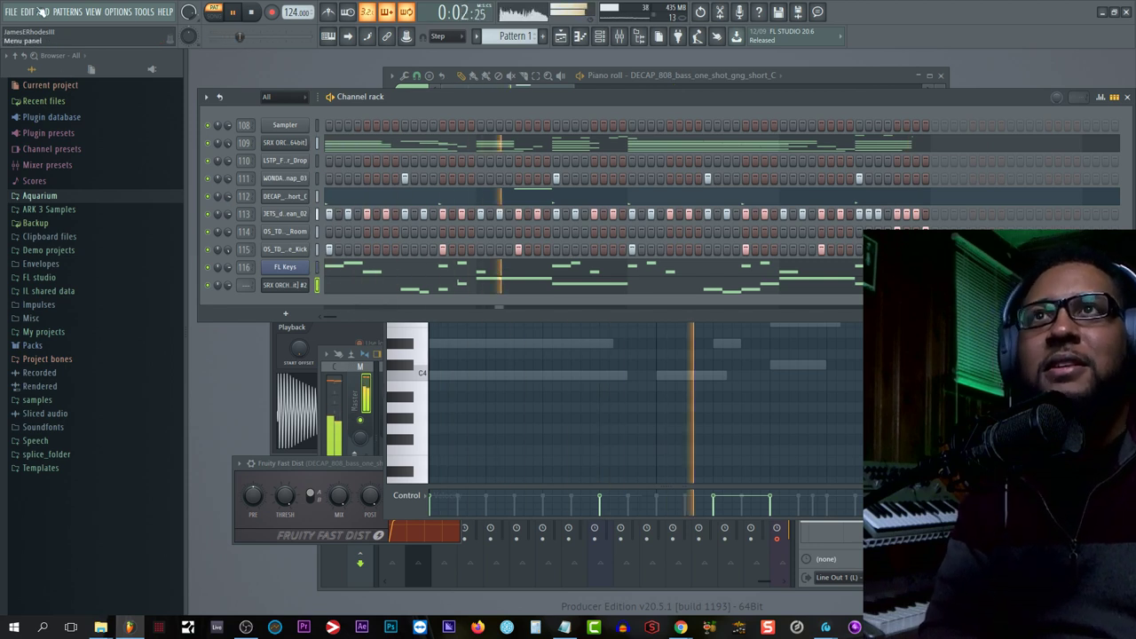
Step: Save the project as a zipped song file named end of the year in the Fl Studio folder
{"action": "left_click", "coordinate": [11, 12]}
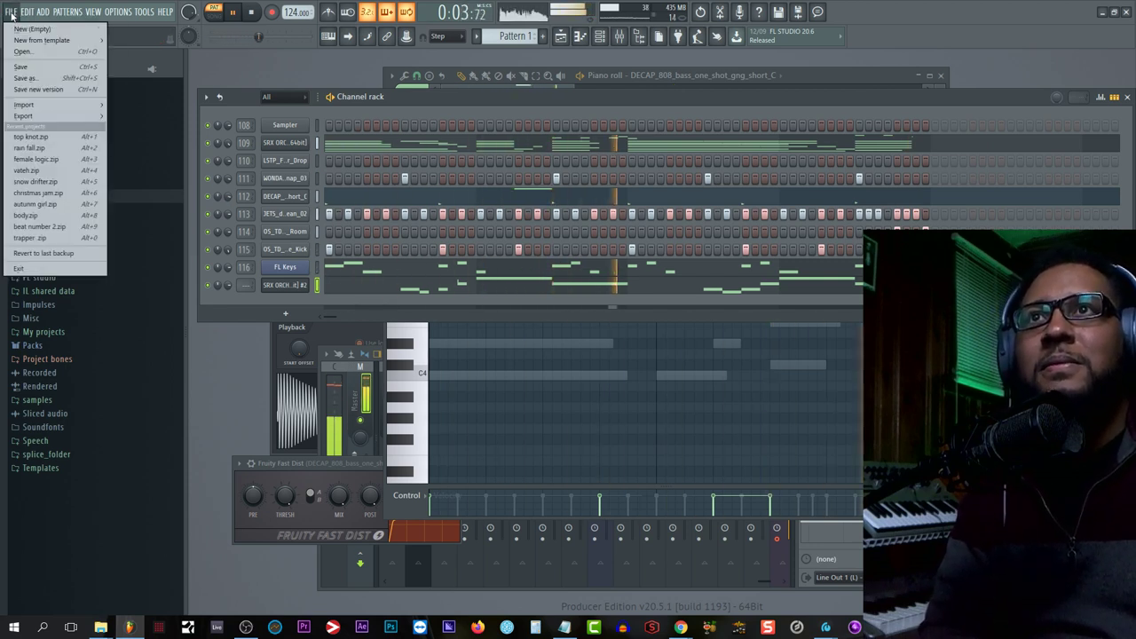
{"action": "left_click", "coordinate": [25, 78]}
{"action": "left_click", "coordinate": [171, 324]}
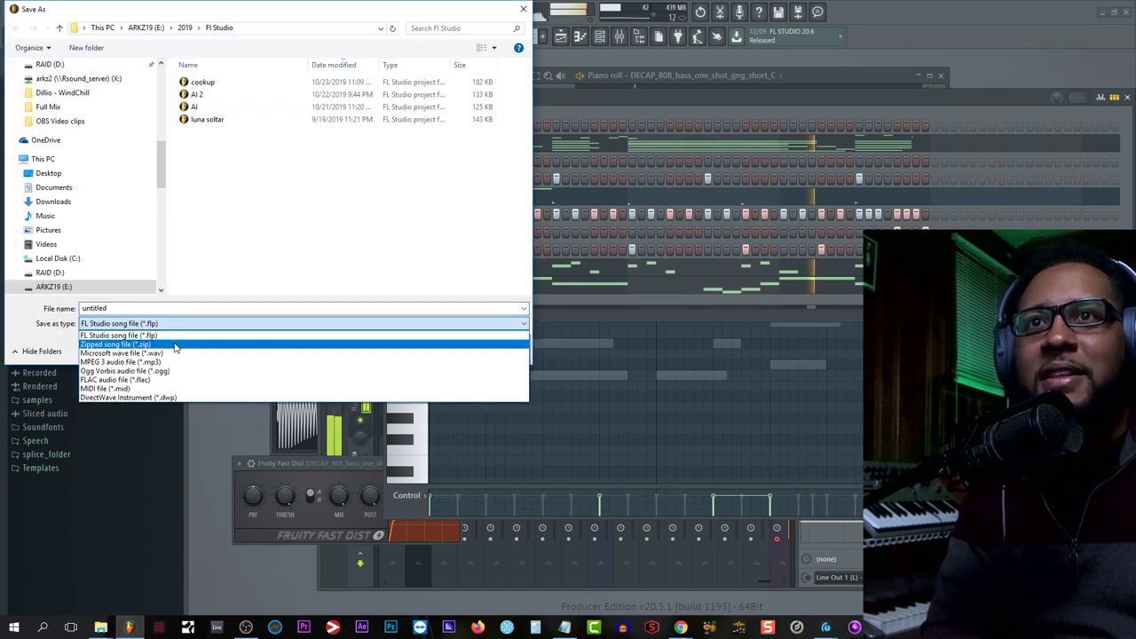
{"action": "left_click", "coordinate": [115, 343]}
{"action": "left_click", "coordinate": [129, 309]}
{"action": "double_click", "coordinate": [128, 309]}
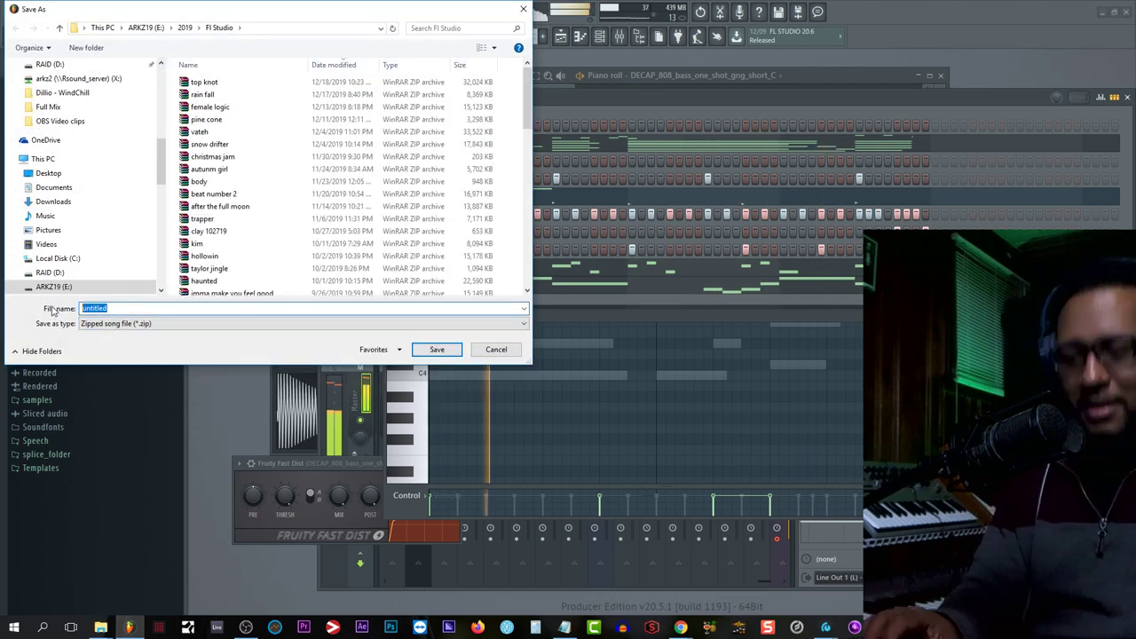
{"action": "type", "text": "end of the year"}
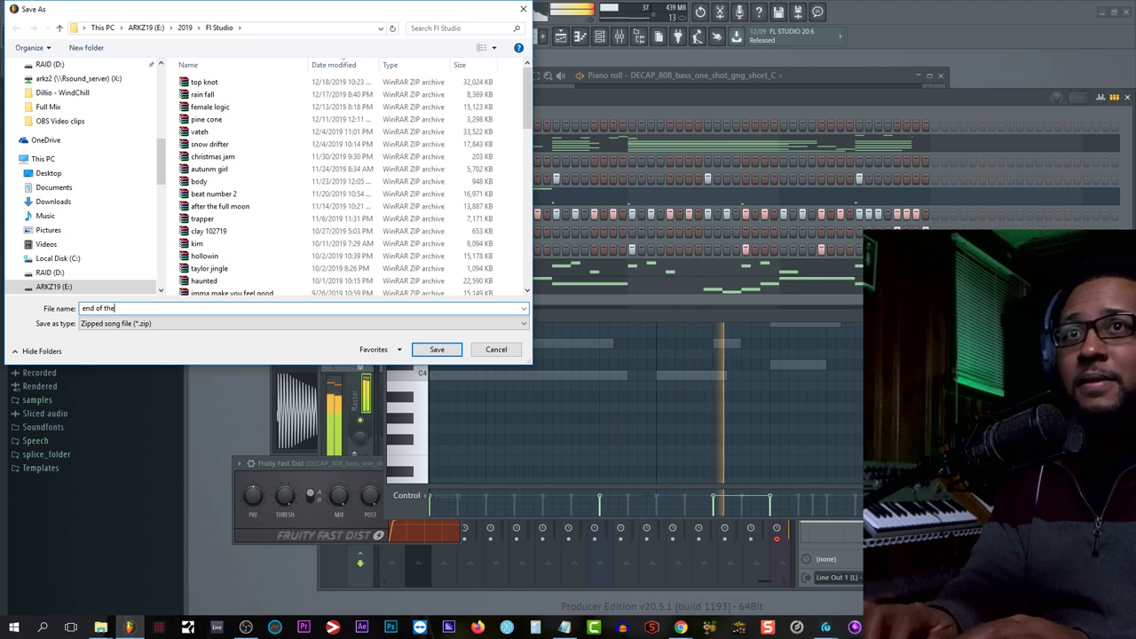
{"action": "key", "text": "Return"}
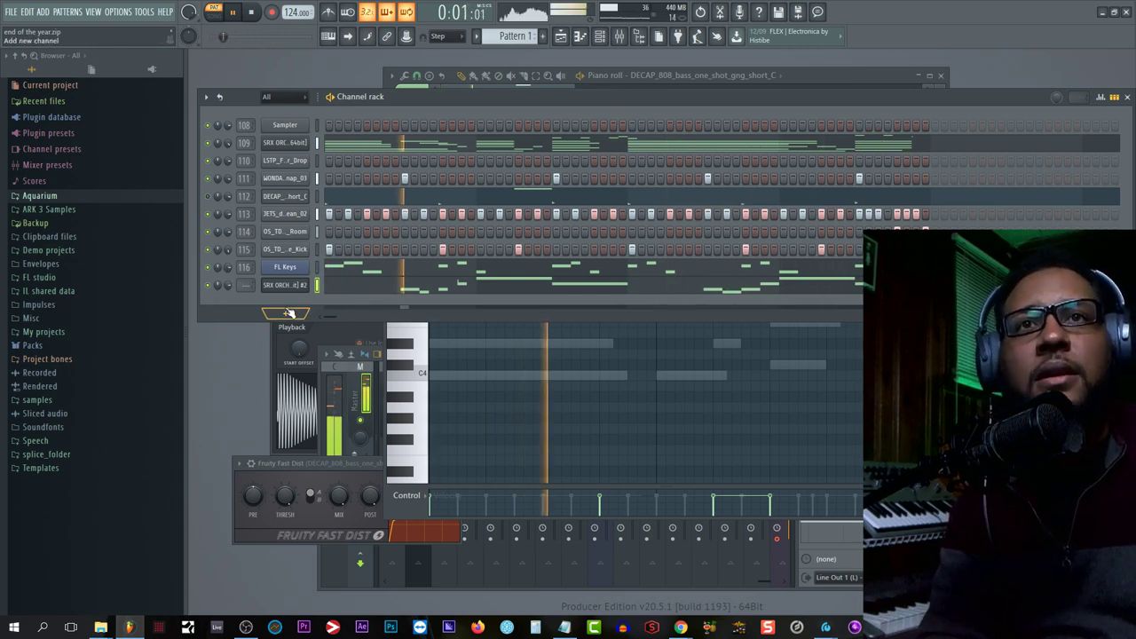
Step: Add another SRX ORCHESTRA channel and load the patch 017: Marcato Vcs from the STR (Strings) category
{"action": "left_click", "coordinate": [285, 313]}
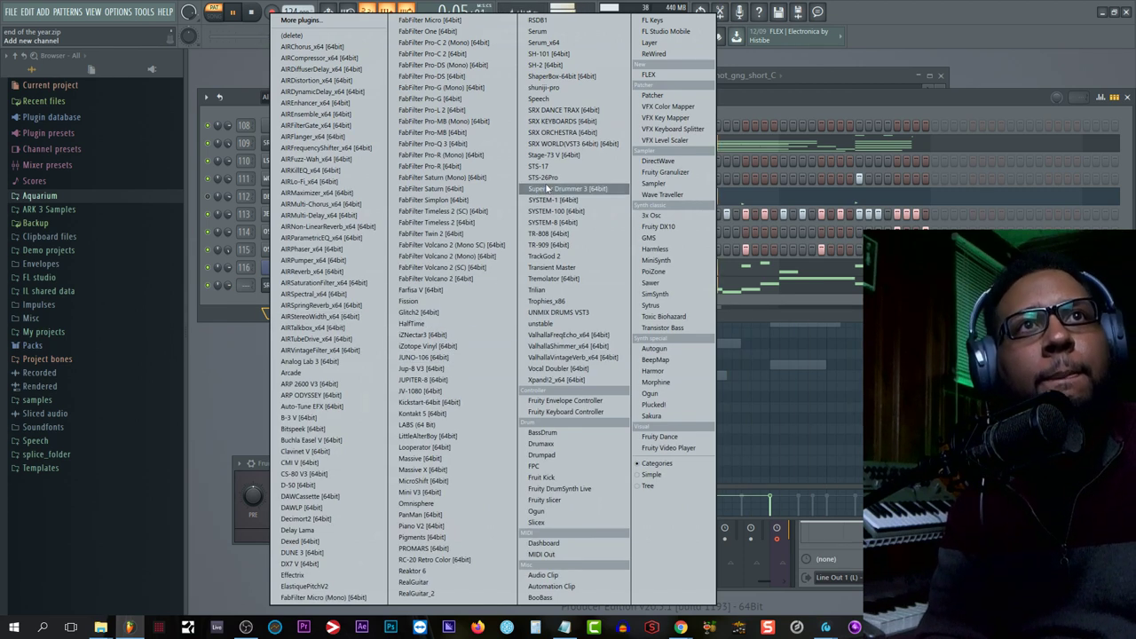
{"action": "left_click", "coordinate": [614, 135]}
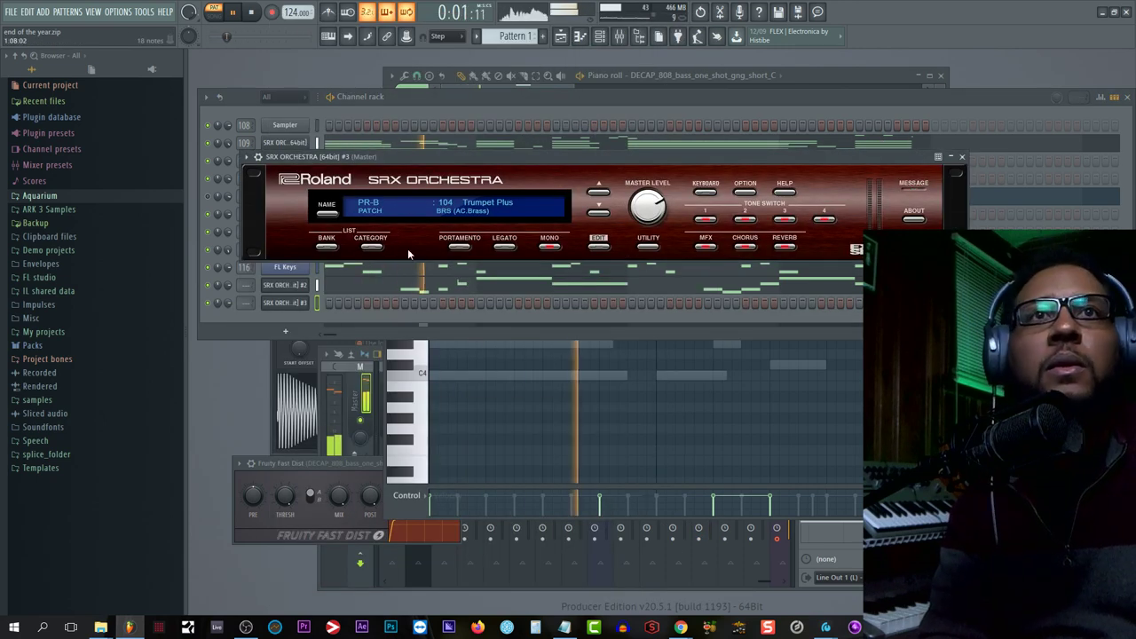
{"action": "left_click", "coordinate": [371, 246]}
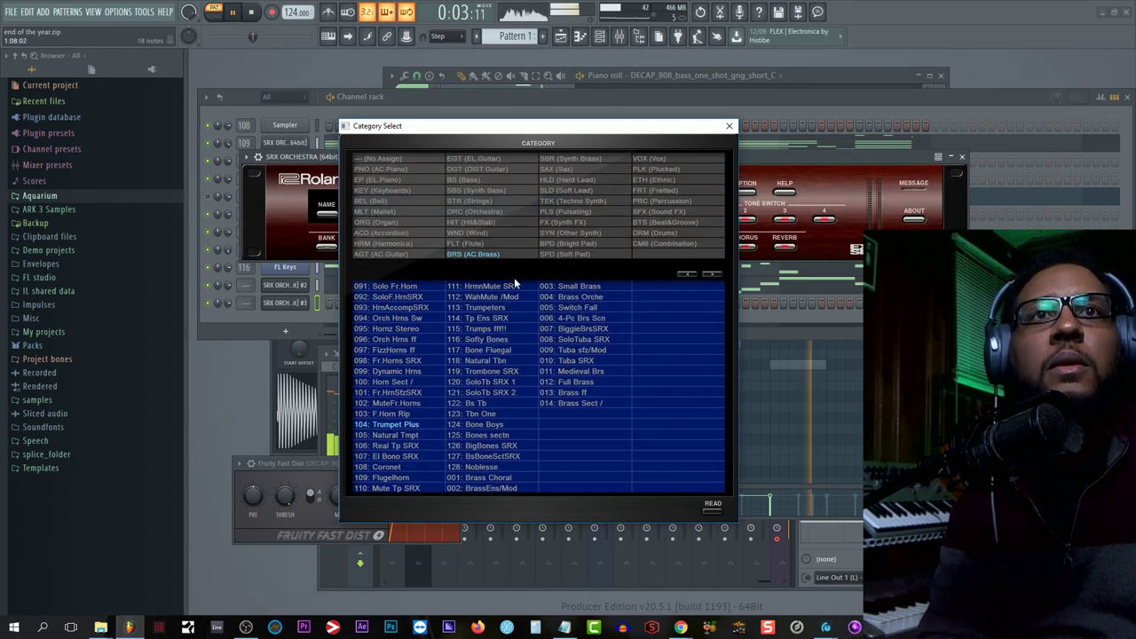
{"action": "left_click", "coordinate": [488, 201]}
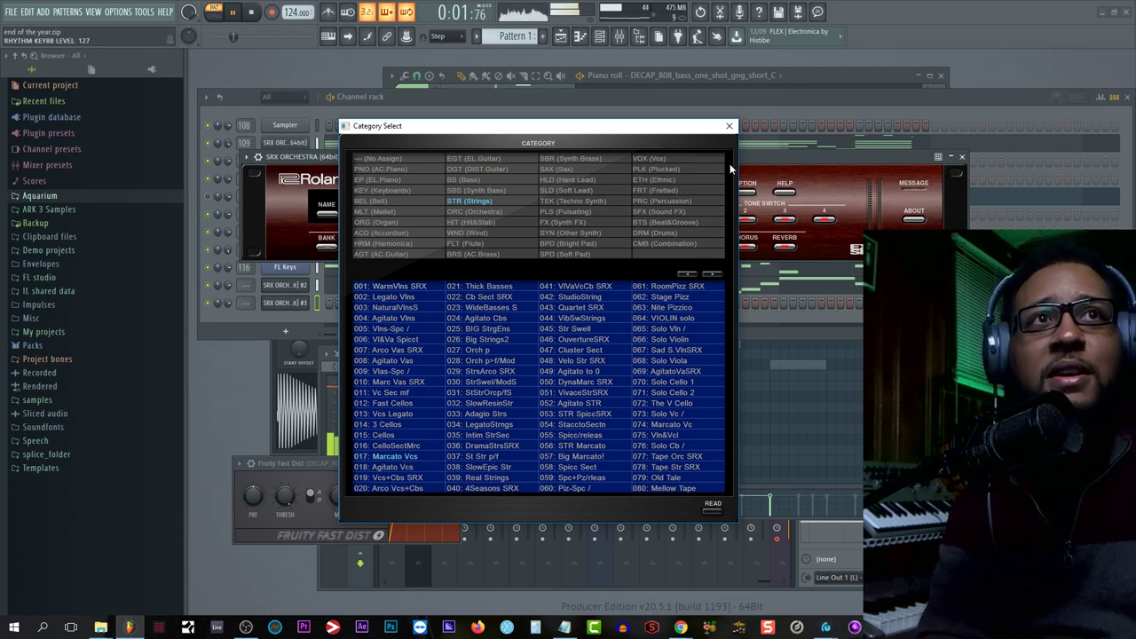
{"action": "left_click", "coordinate": [728, 127]}
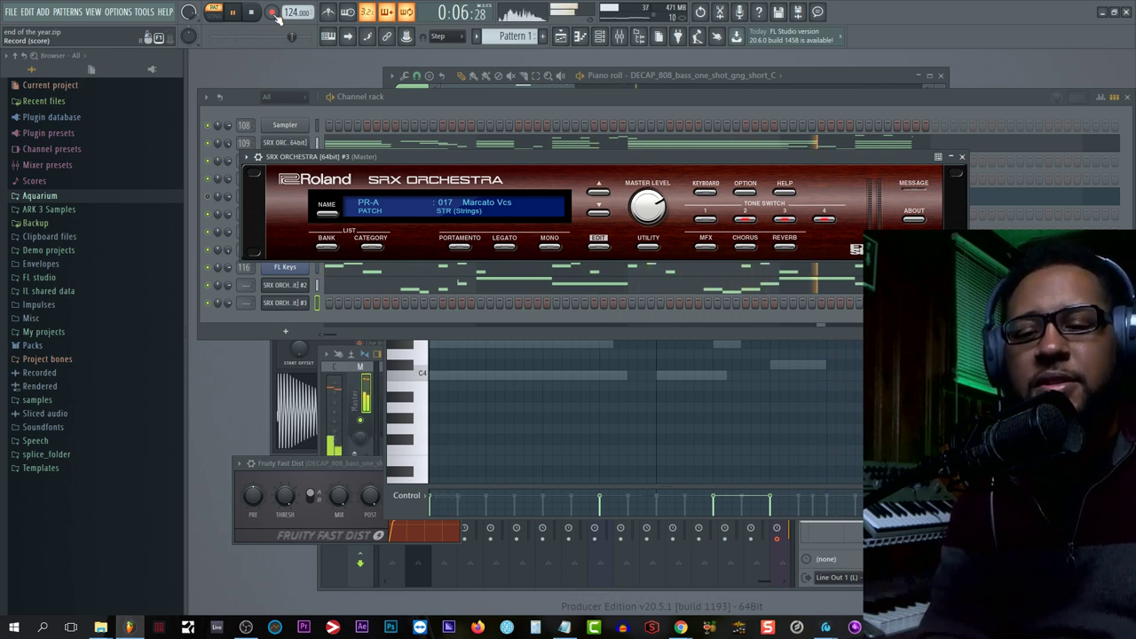
Step: Change the new SRX ORCHESTRA channel's patch to 062: Stage Pizz from the STR (Strings) category
{"action": "left_click", "coordinate": [371, 249]}
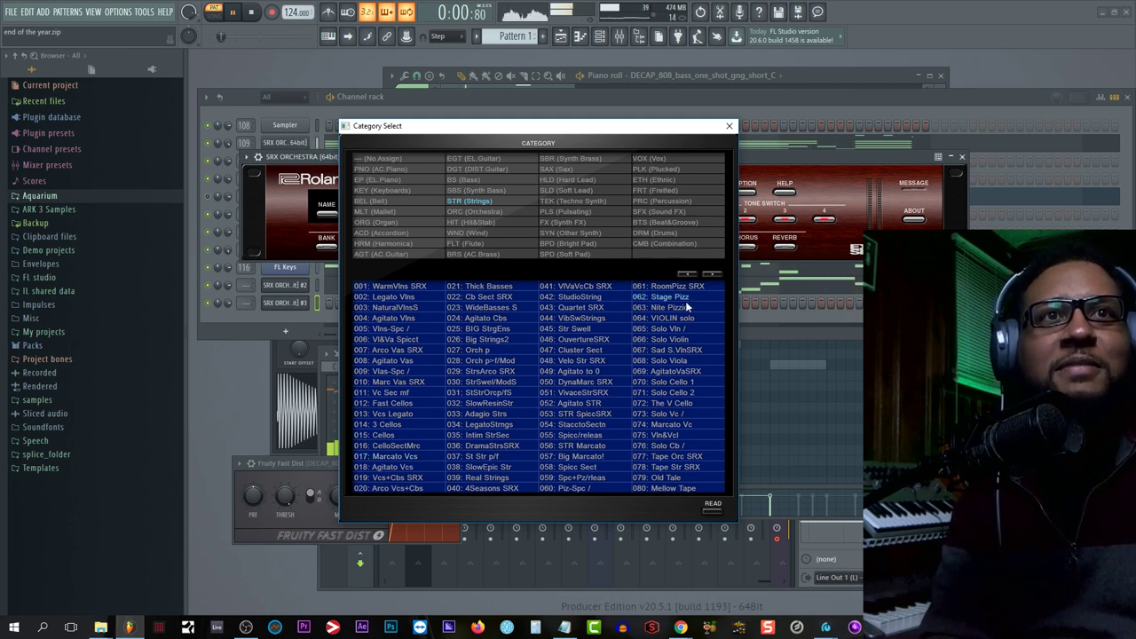
{"action": "left_click", "coordinate": [661, 296]}
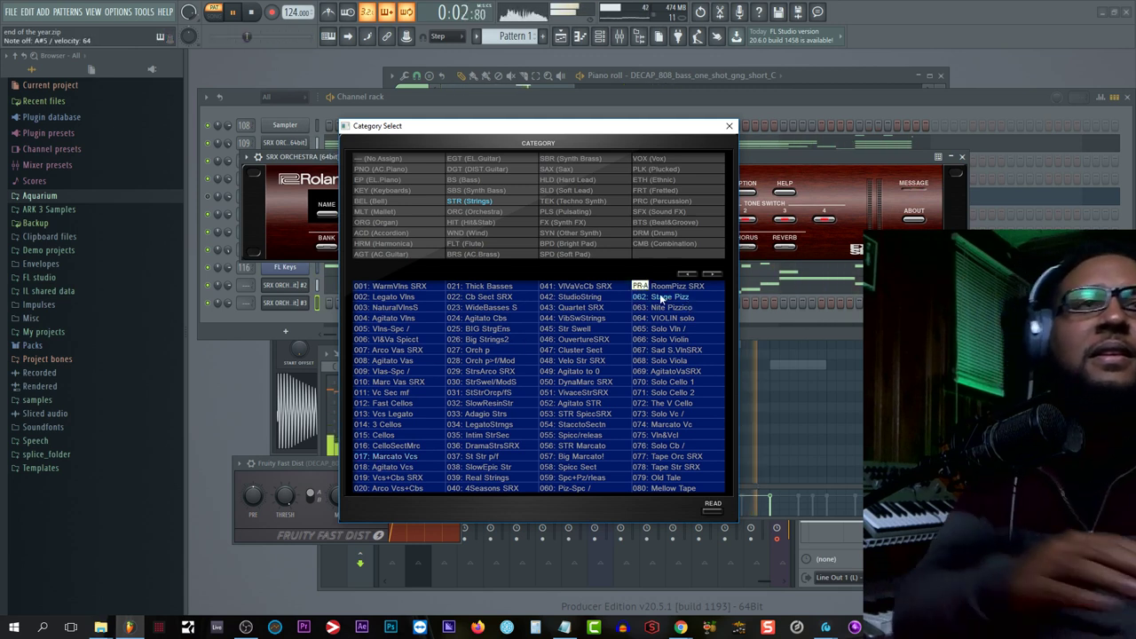
{"action": "left_click", "coordinate": [666, 297]}
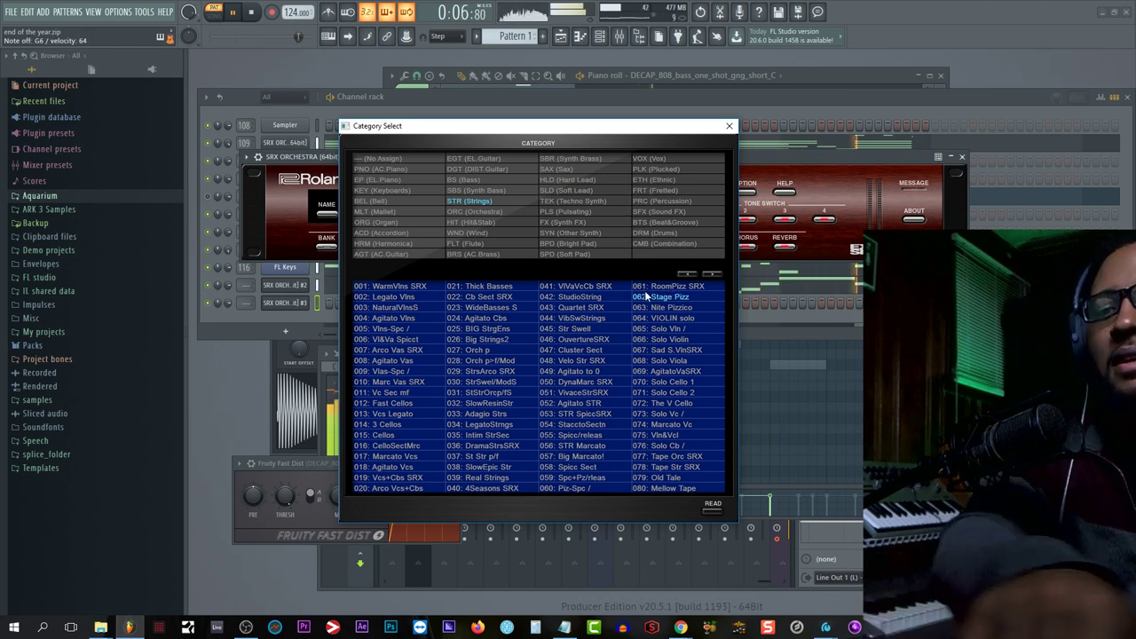
{"action": "left_click", "coordinate": [729, 126]}
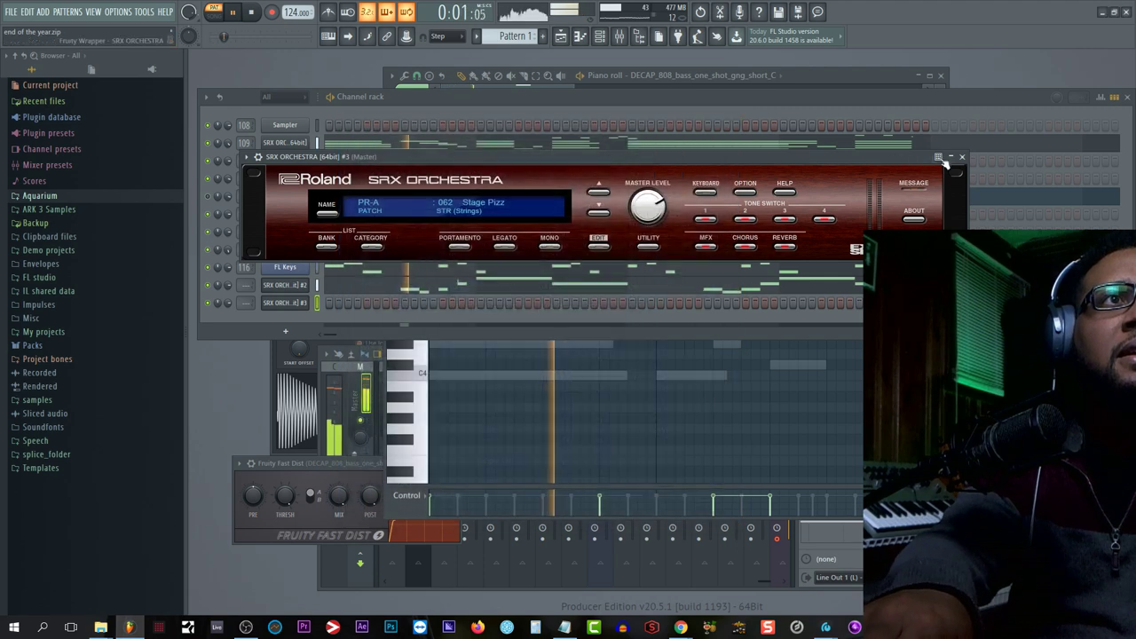
Step: Return to the channel rack and slightly lower the volume of the SRX ORCHESTRA #2 channel
{"action": "left_click", "coordinate": [312, 282]}
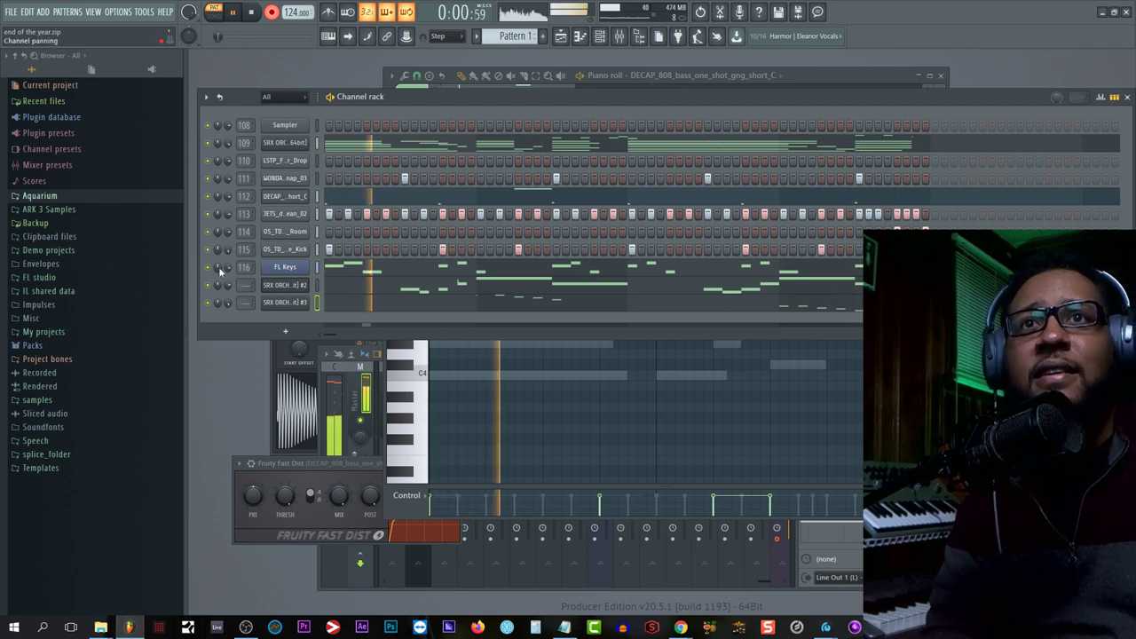
{"action": "left_click_drag", "start_coordinate": [227, 283], "coordinate": [227, 289]}
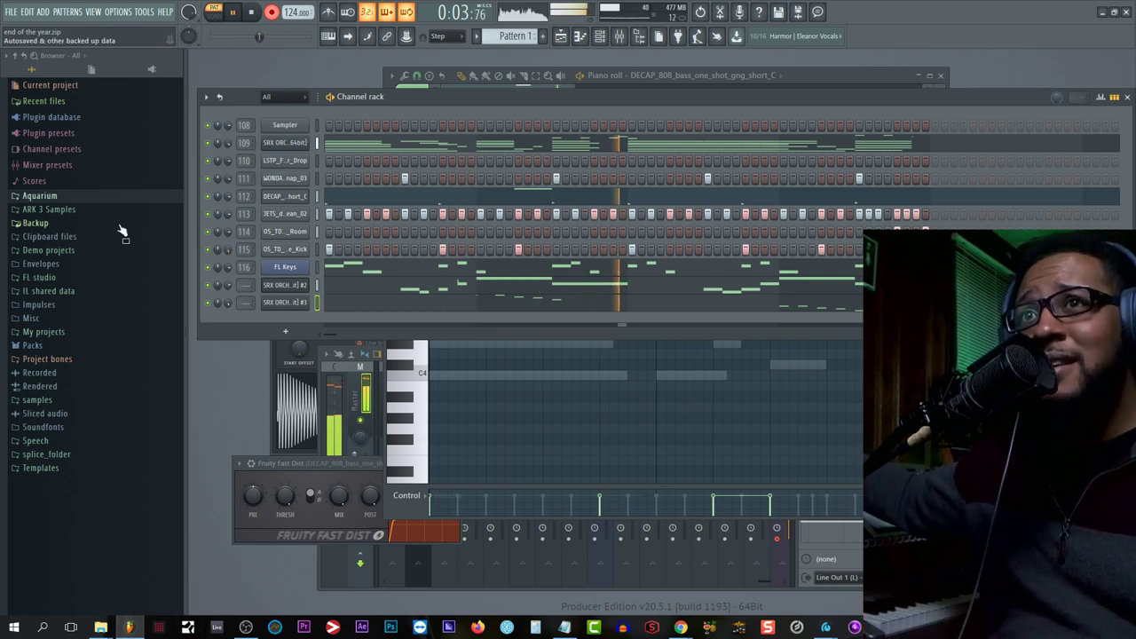
Step: Browse the Aquarium sample folder and add the Hey! sample to the channel rack as a new channel
{"action": "left_click", "coordinate": [68, 195]}
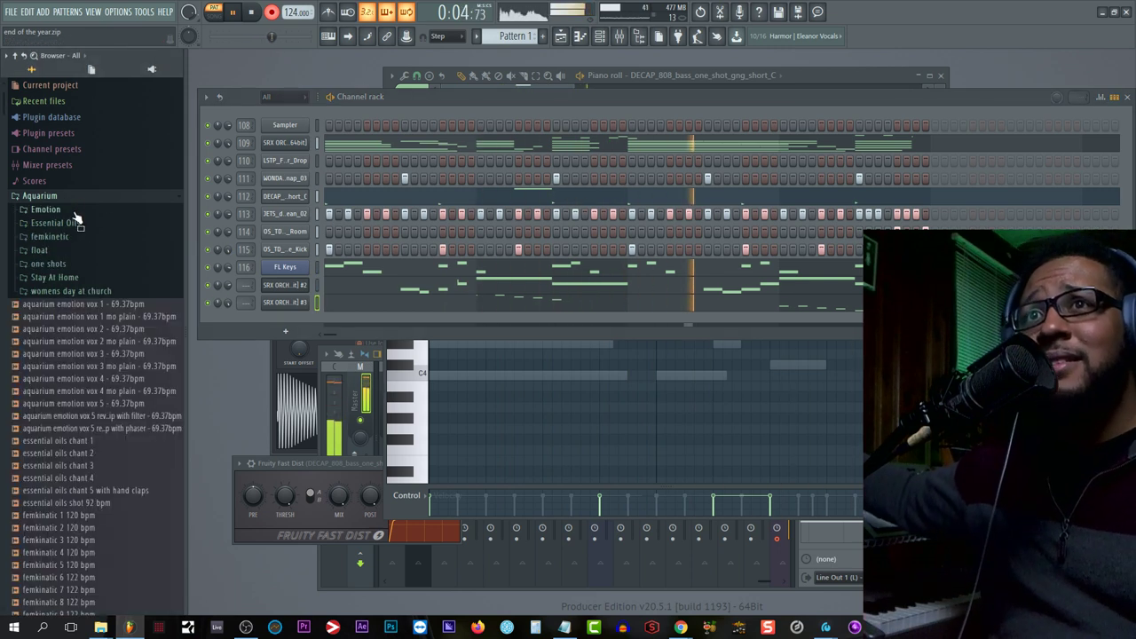
{"action": "left_click", "coordinate": [79, 290]}
{"action": "left_click", "coordinate": [79, 291]}
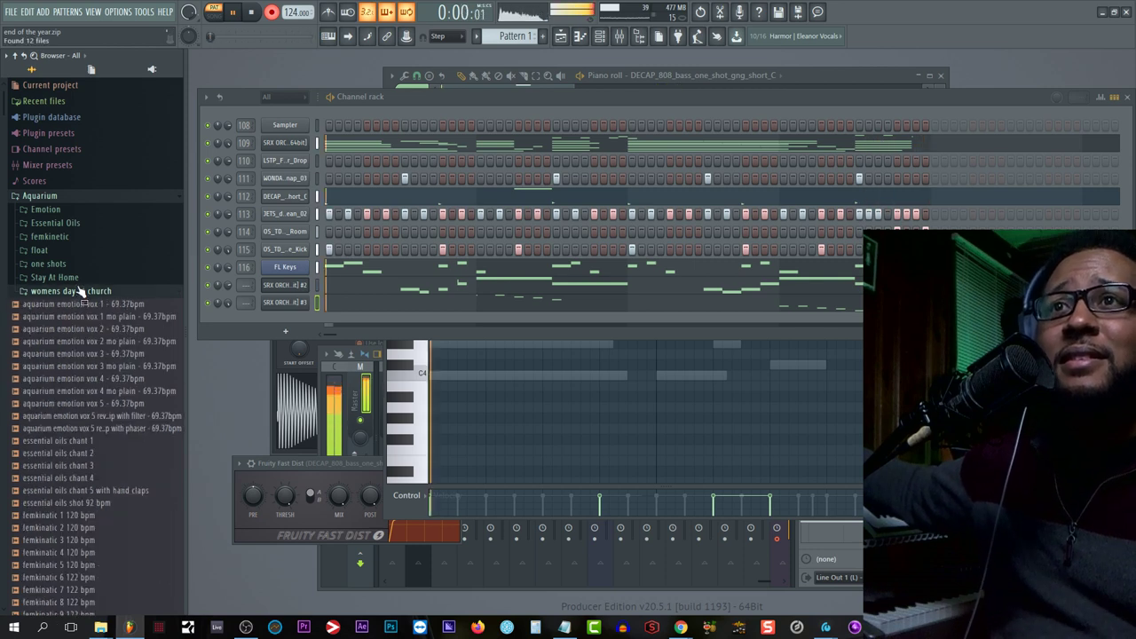
{"action": "scroll", "coordinate": [79, 264], "scroll_direction": "up", "scroll_amount": 2}
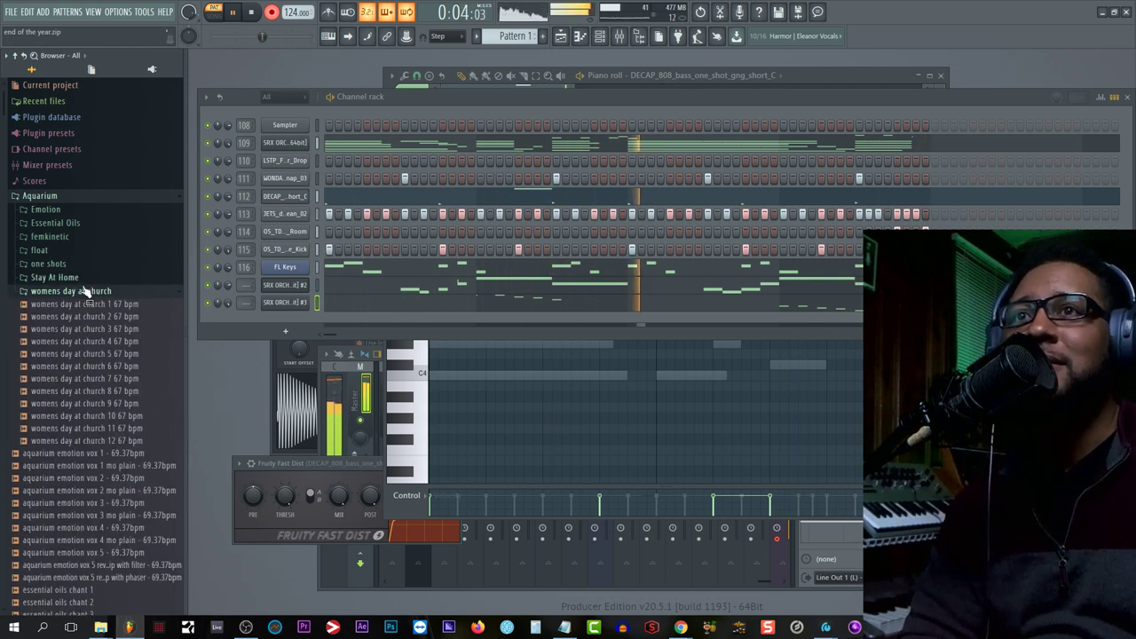
{"action": "scroll", "coordinate": [89, 302], "scroll_direction": "down", "scroll_amount": 8}
{"action": "scroll", "coordinate": [89, 301], "scroll_direction": "down", "scroll_amount": 3}
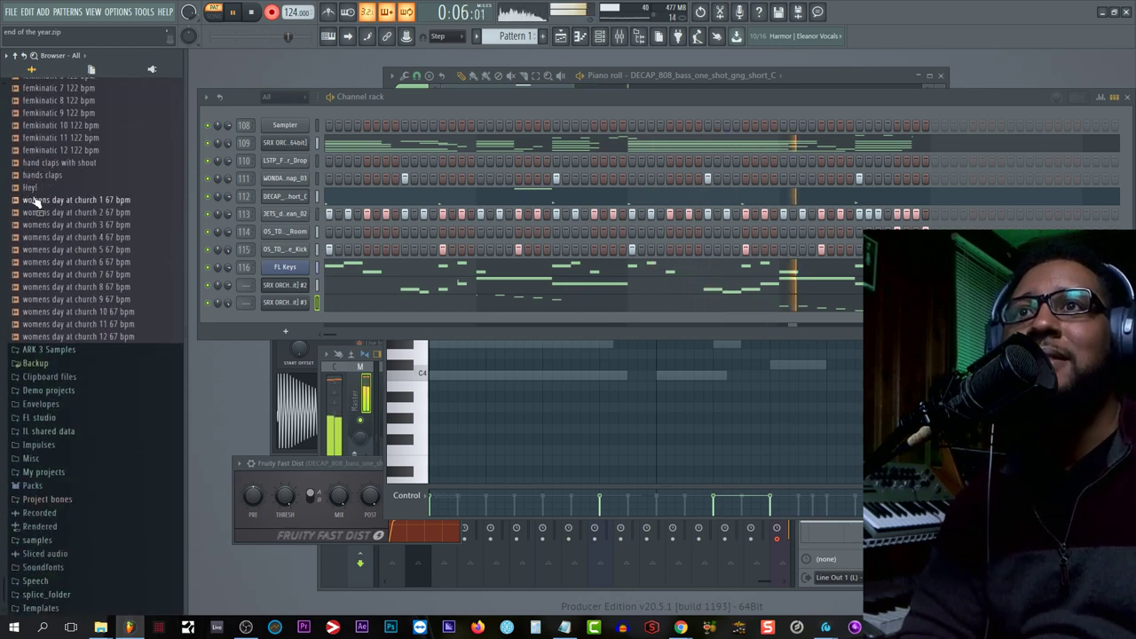
{"action": "left_click_drag", "start_coordinate": [35, 197], "coordinate": [282, 318]}
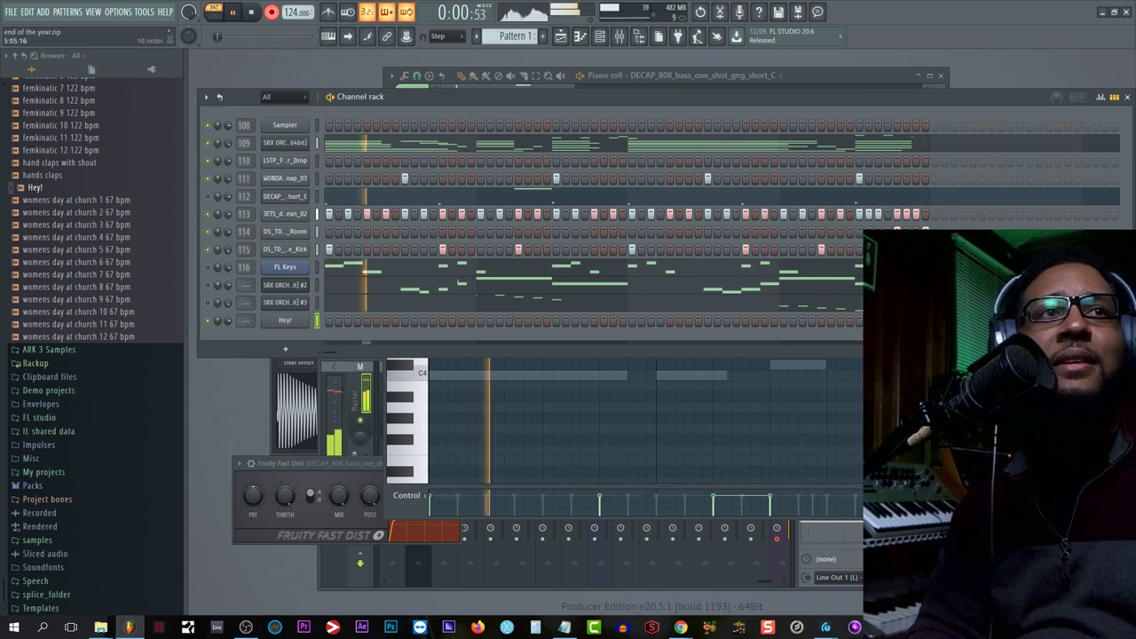
Step: Place one Hey! hit in the second bar, on step 29, and show the channel rack's graph editor
{"action": "left_click", "coordinate": [593, 321]}
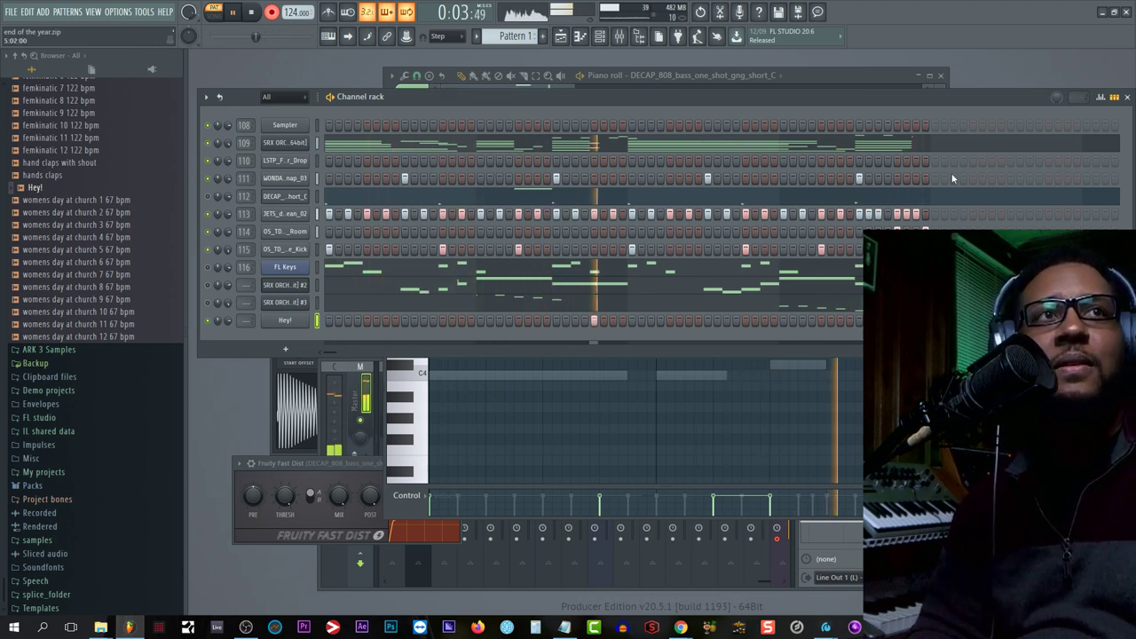
{"action": "left_click", "coordinate": [1114, 99]}
{"action": "left_click", "coordinate": [1101, 99]}
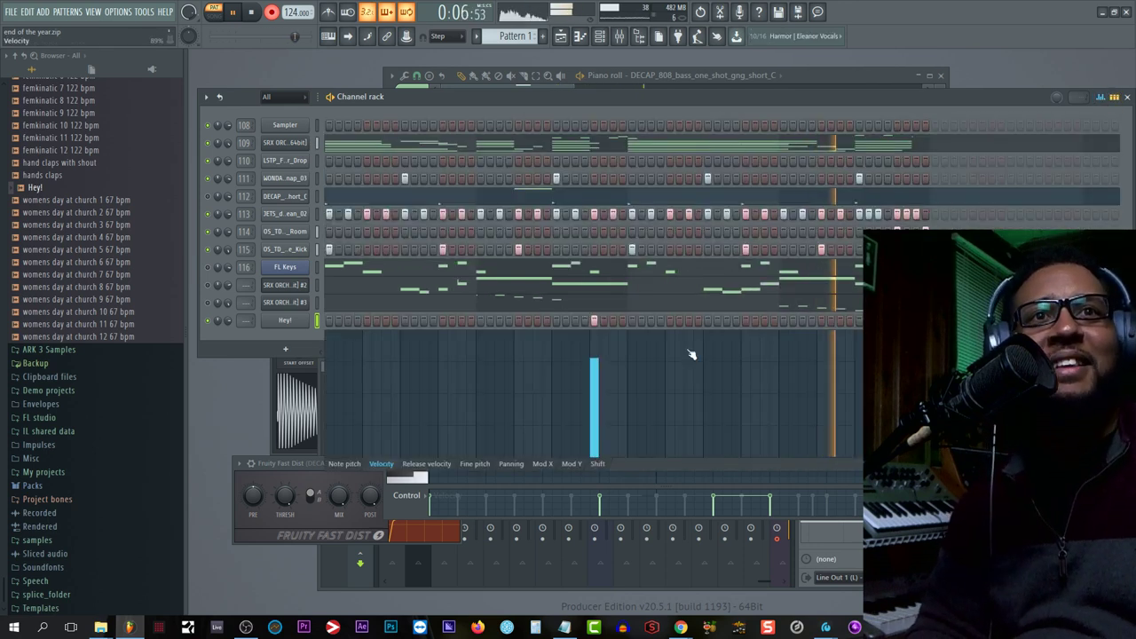
{"action": "key", "text": "space"}
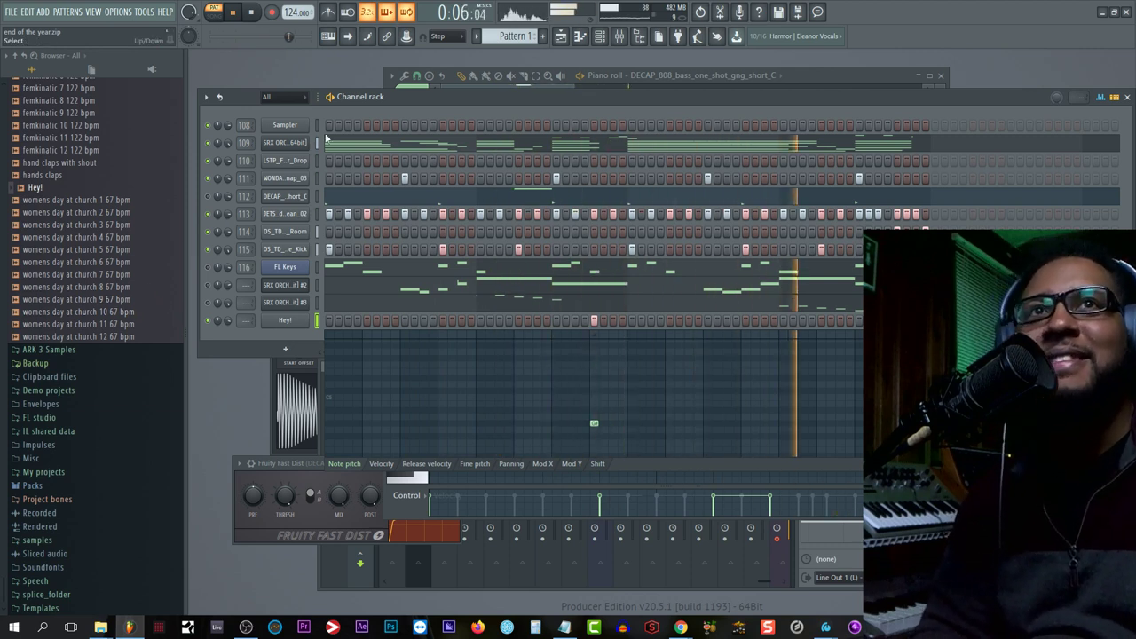
Step: Enable Audio in the recording filter and record the Insert 123 input as a new audio channel
{"action": "right_click", "coordinate": [276, 16]}
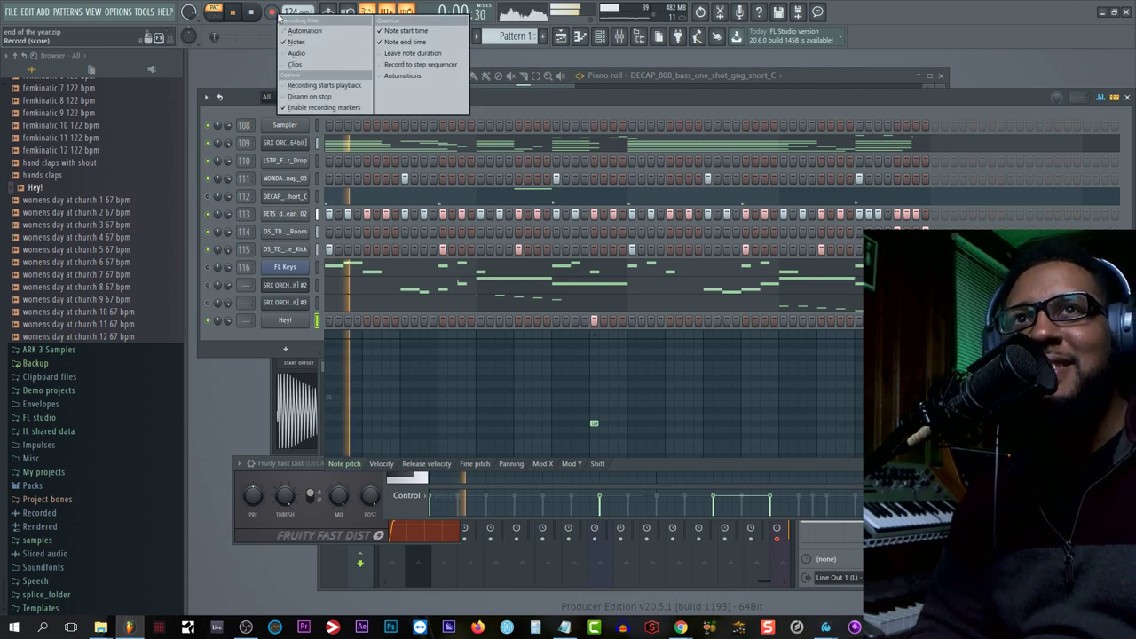
{"action": "left_click", "coordinate": [318, 53]}
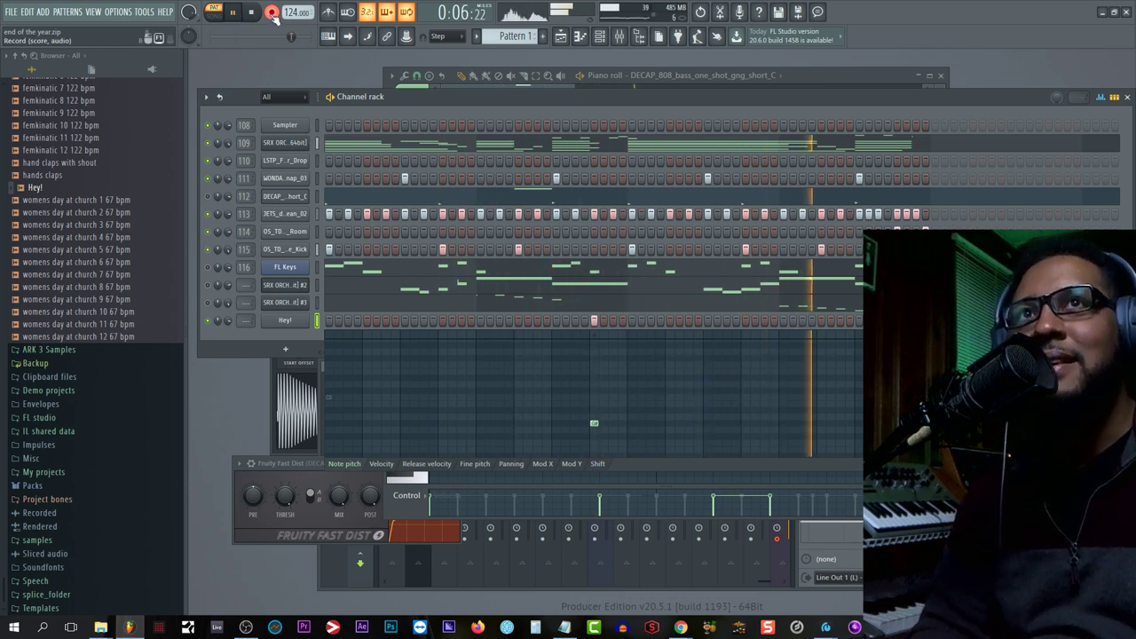
{"action": "left_click", "coordinate": [272, 13]}
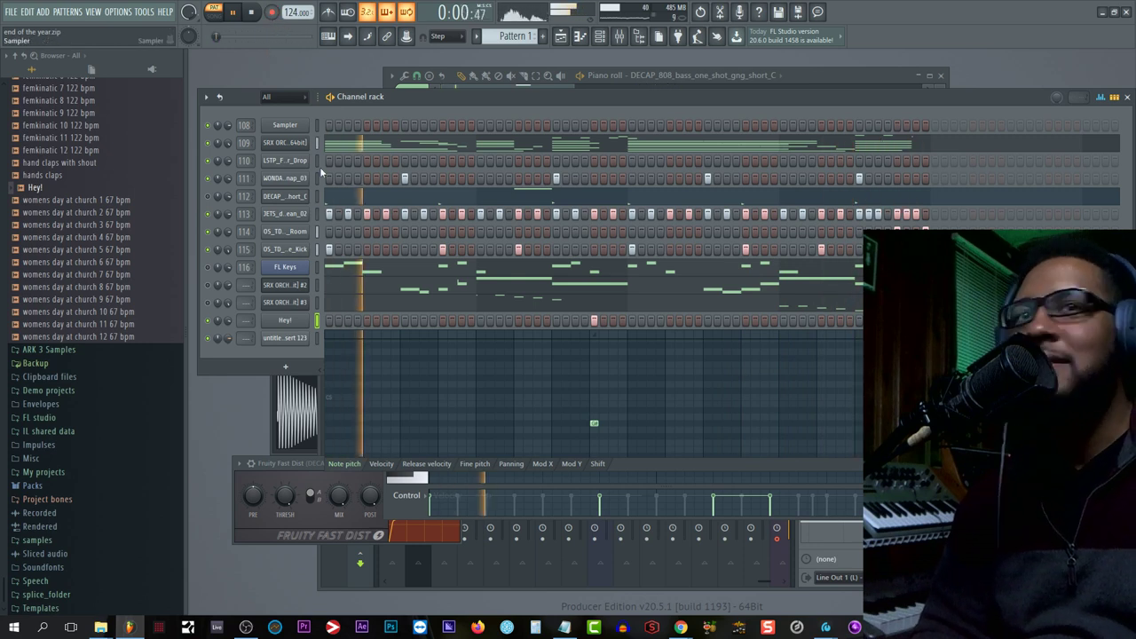
Step: Inspect the recorded Insert 123 sample's waveform and place a trigger on the first step of its channel
{"action": "left_click", "coordinate": [293, 339]}
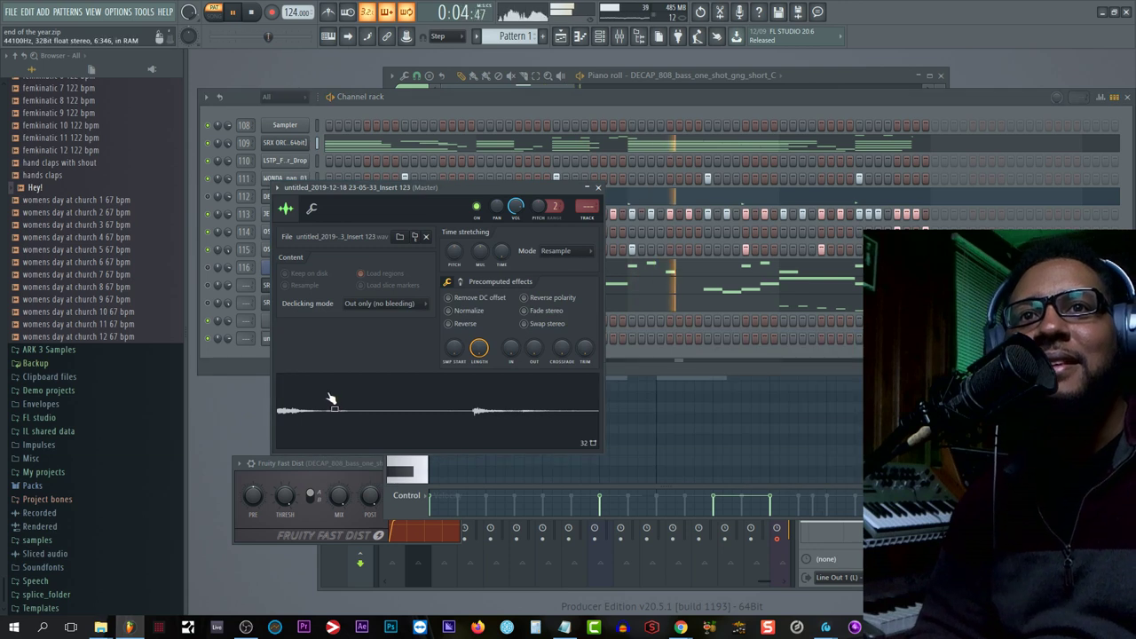
{"action": "left_click", "coordinate": [599, 189]}
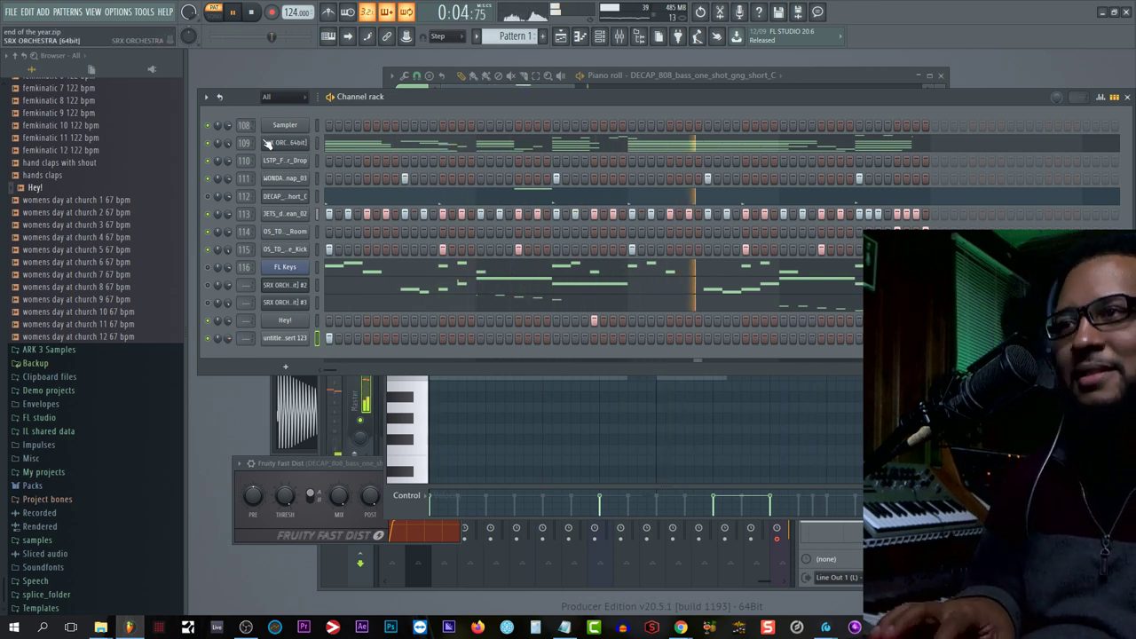
{"action": "left_click", "coordinate": [329, 338]}
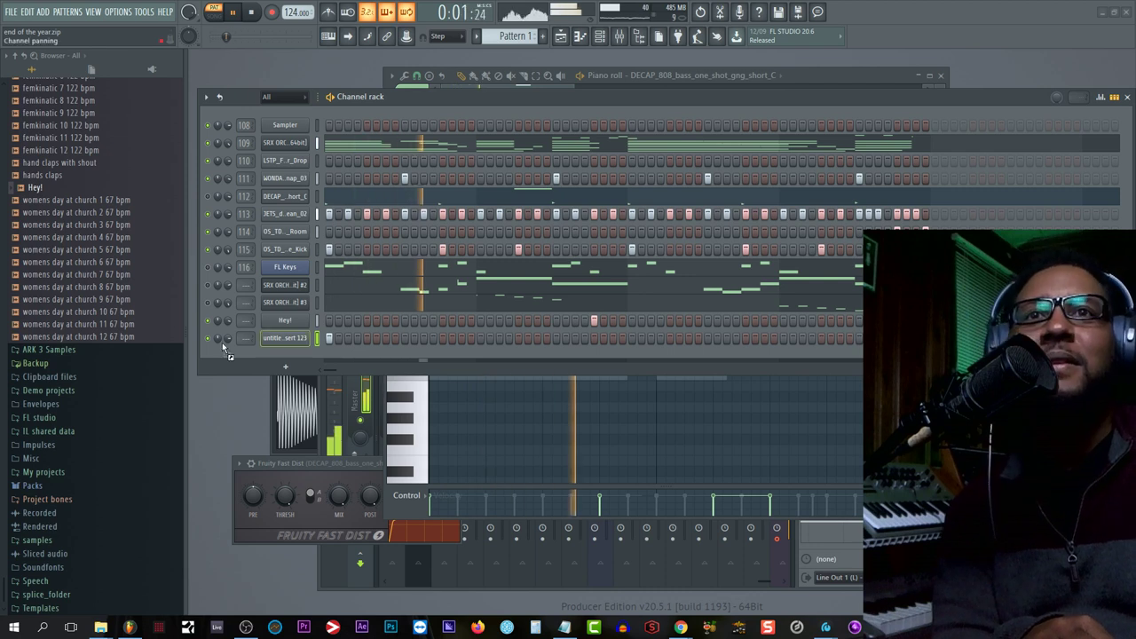
Step: Add an OS_CW hat sample as a new channel and place its hits on steps 19, 20 and 21
{"action": "left_click_drag", "start_coordinate": [283, 349], "coordinate": [422, 371]}
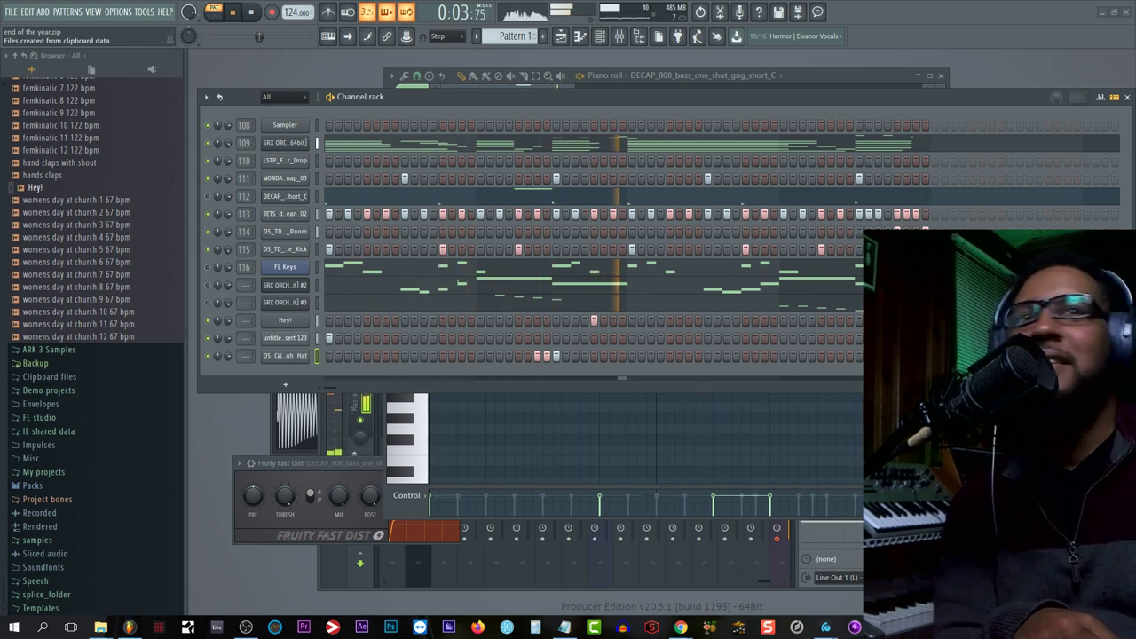
{"action": "right_click", "coordinate": [547, 356]}
{"action": "right_click", "coordinate": [538, 356]}
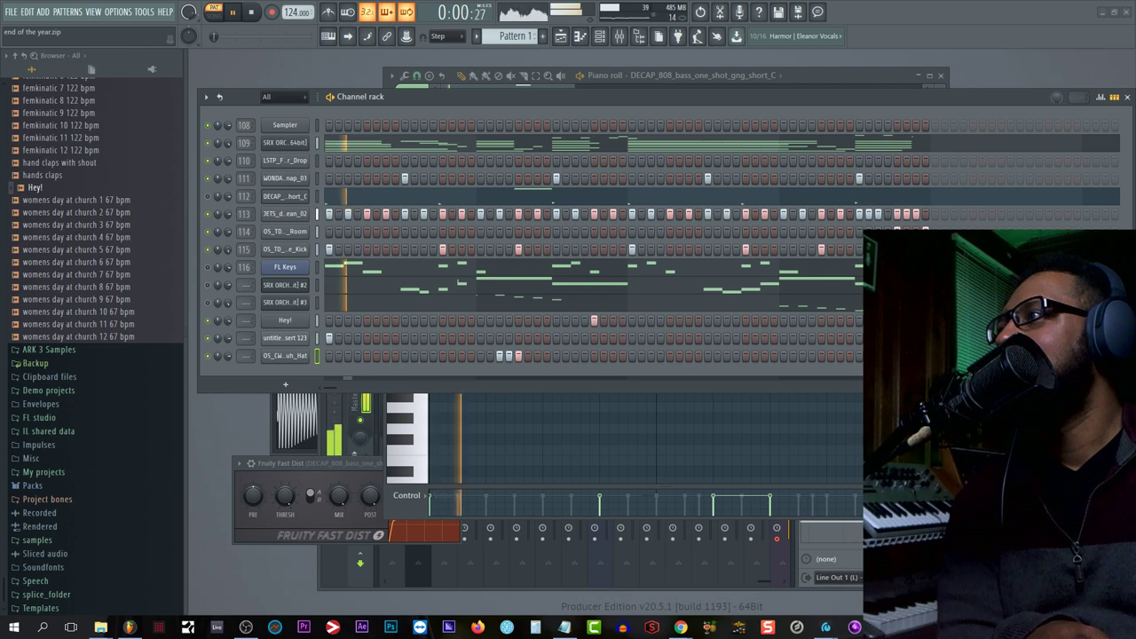
Step: Try the DECAP_hihat_closed_one_shot_hat2 sample on the track 113 hi-hat channel and inspect its sampler settings
{"action": "left_click_drag", "start_coordinate": [0, 228], "coordinate": [285, 216]}
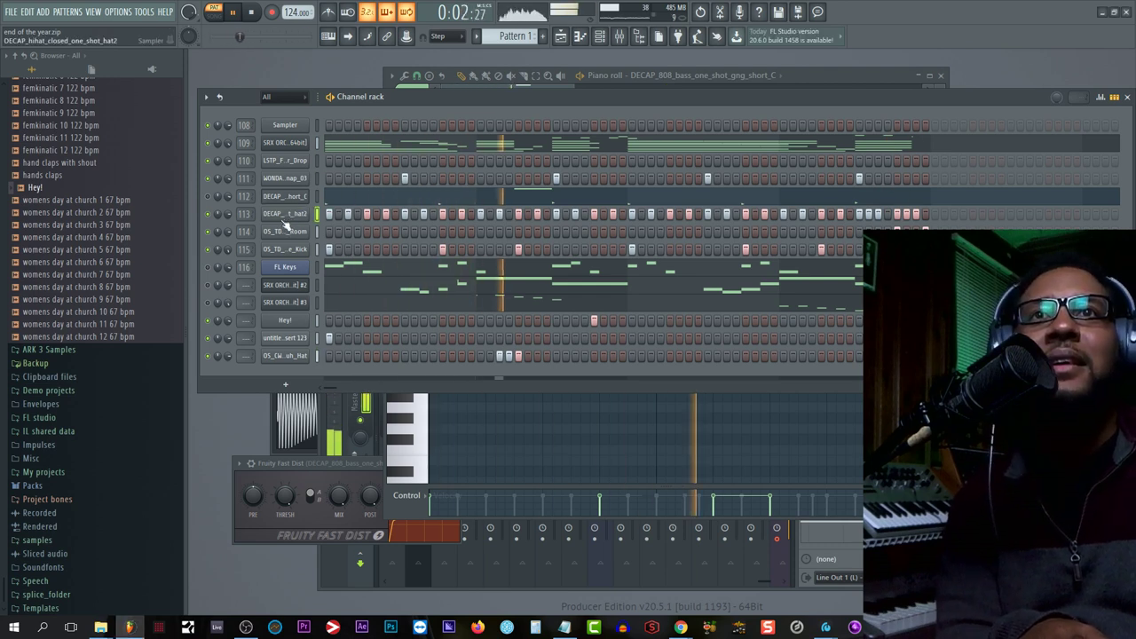
{"action": "left_click", "coordinate": [277, 217]}
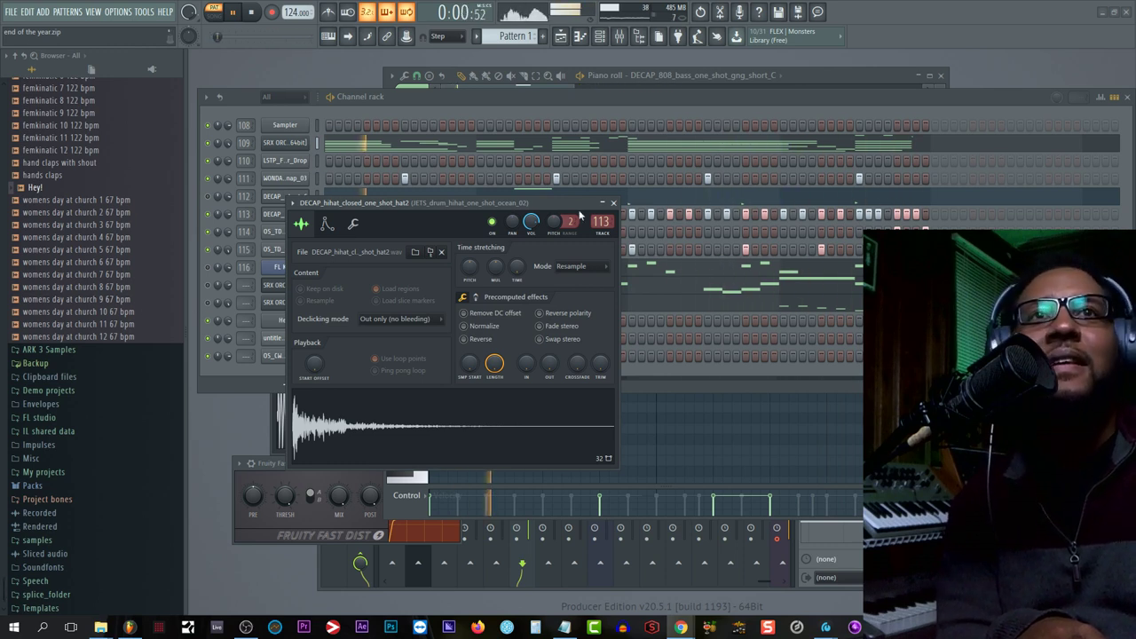
{"action": "left_click", "coordinate": [614, 203]}
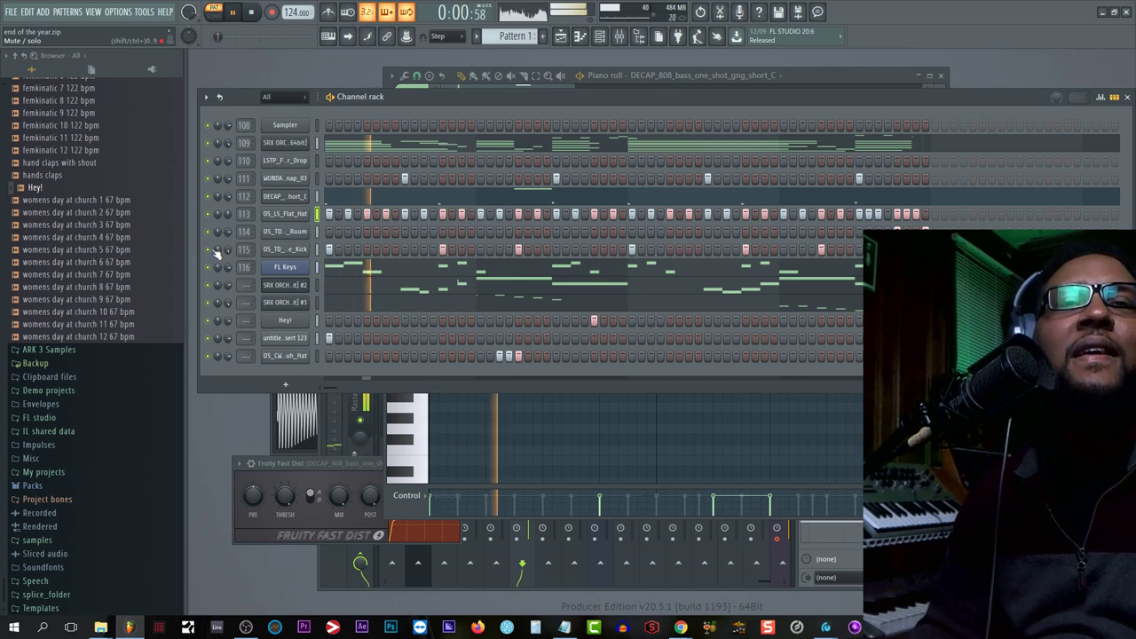
Step: Add HalfTime-64bit to the Master track's first effect slot with a 1/2 loop and a mix of about 34%
{"action": "left_click", "coordinate": [563, 38]}
{"action": "left_click", "coordinate": [562, 38]}
{"action": "left_click", "coordinate": [619, 37]}
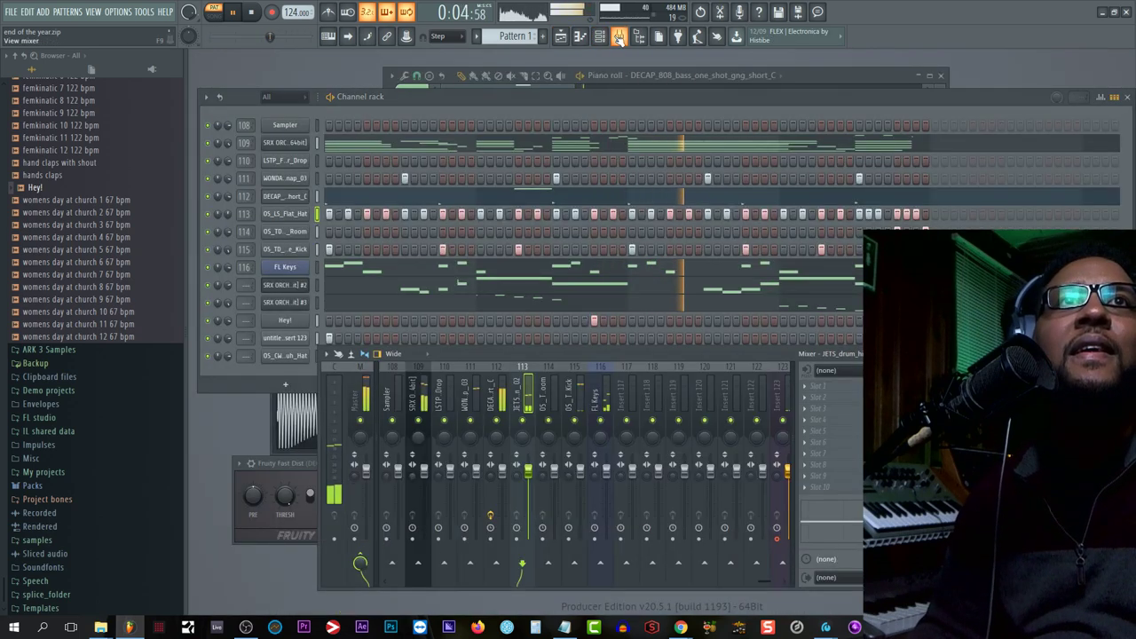
{"action": "left_click", "coordinate": [810, 387]}
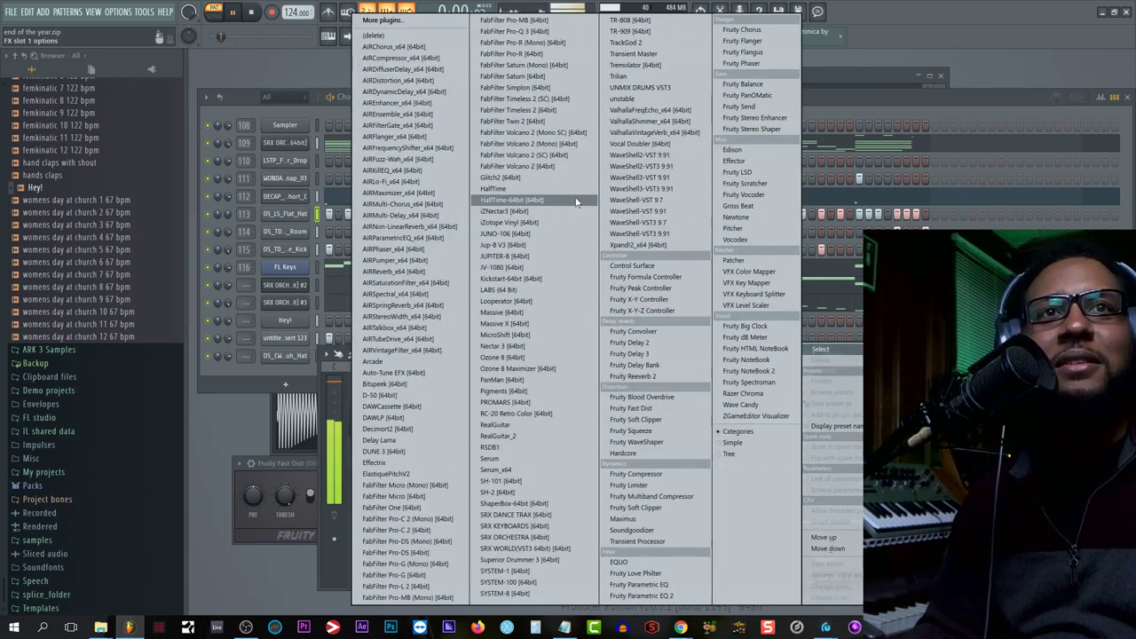
{"action": "left_click", "coordinate": [535, 192]}
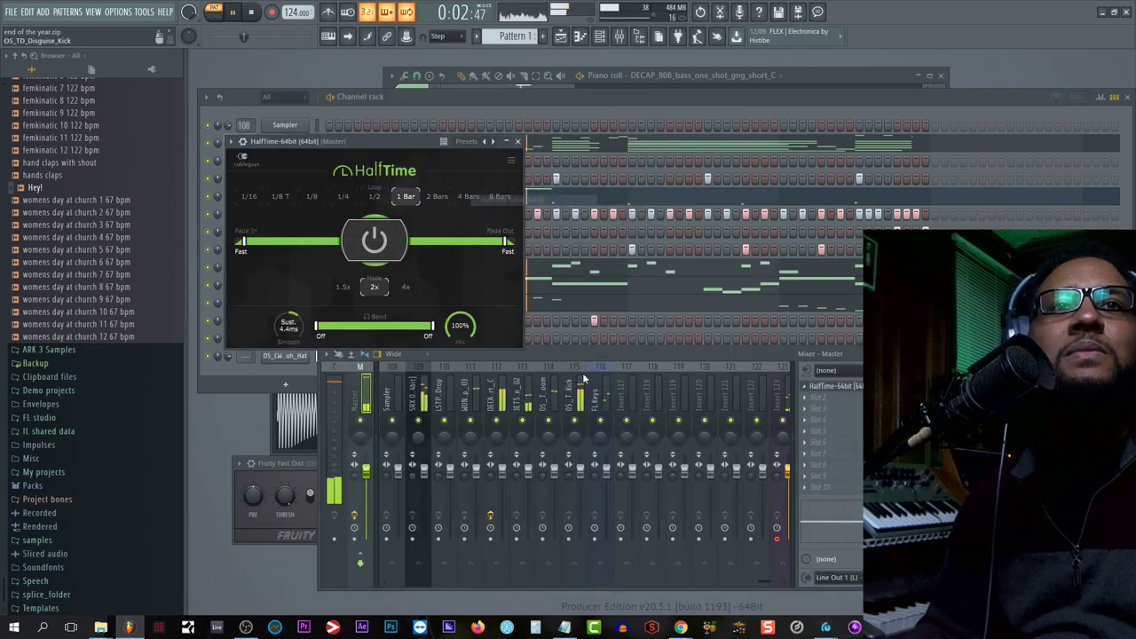
{"action": "left_click", "coordinate": [378, 198]}
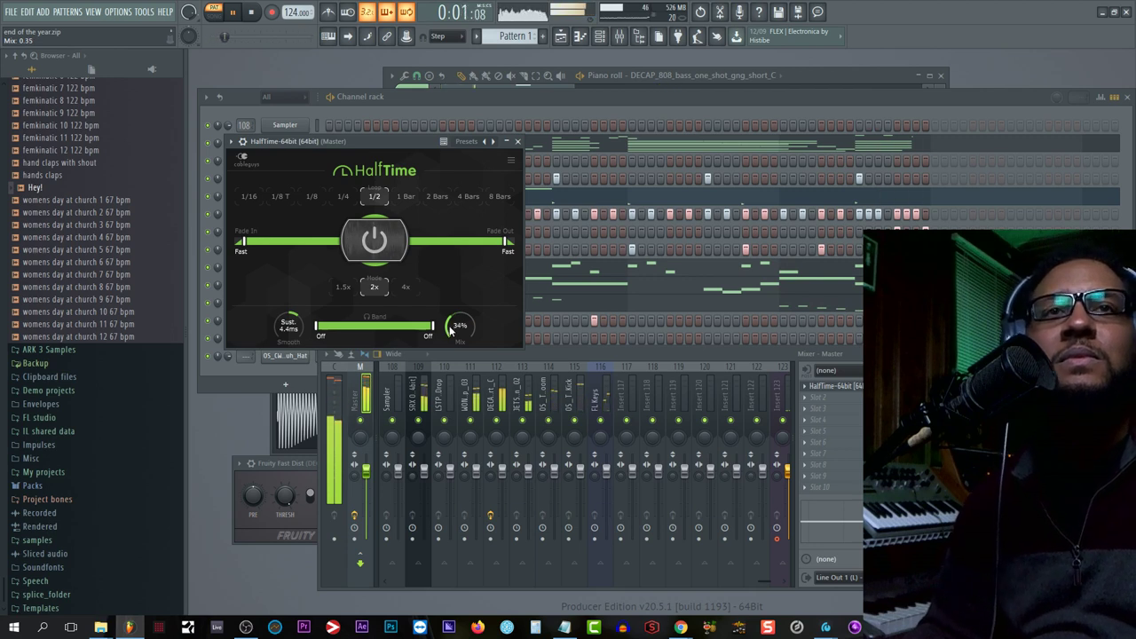
{"action": "left_click", "coordinate": [519, 143]}
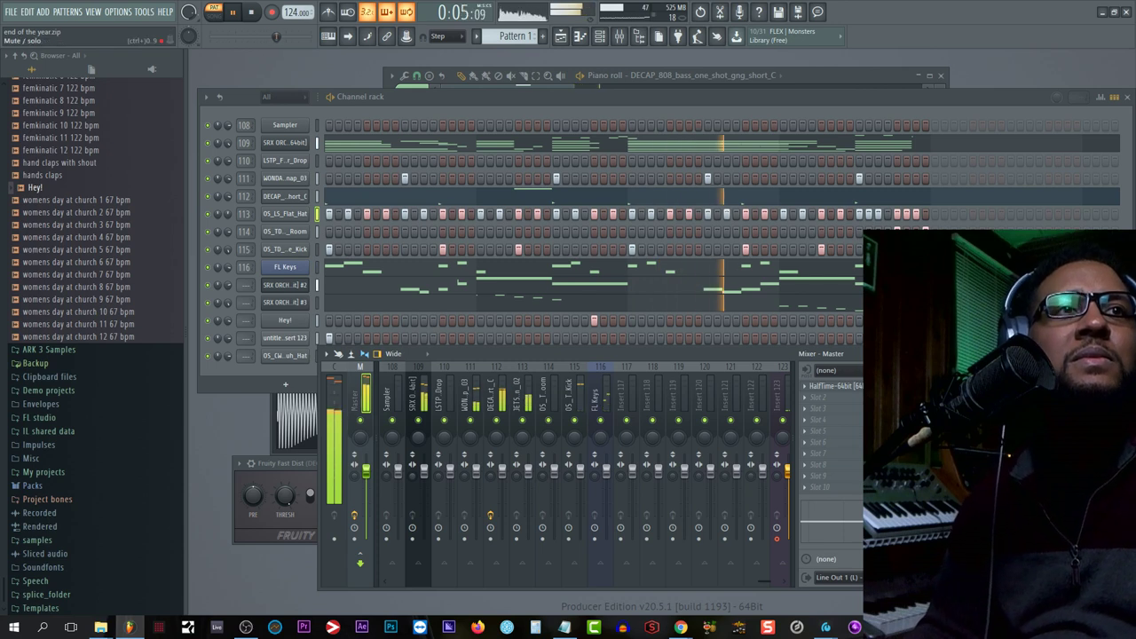
{"action": "left_click", "coordinate": [215, 199]}
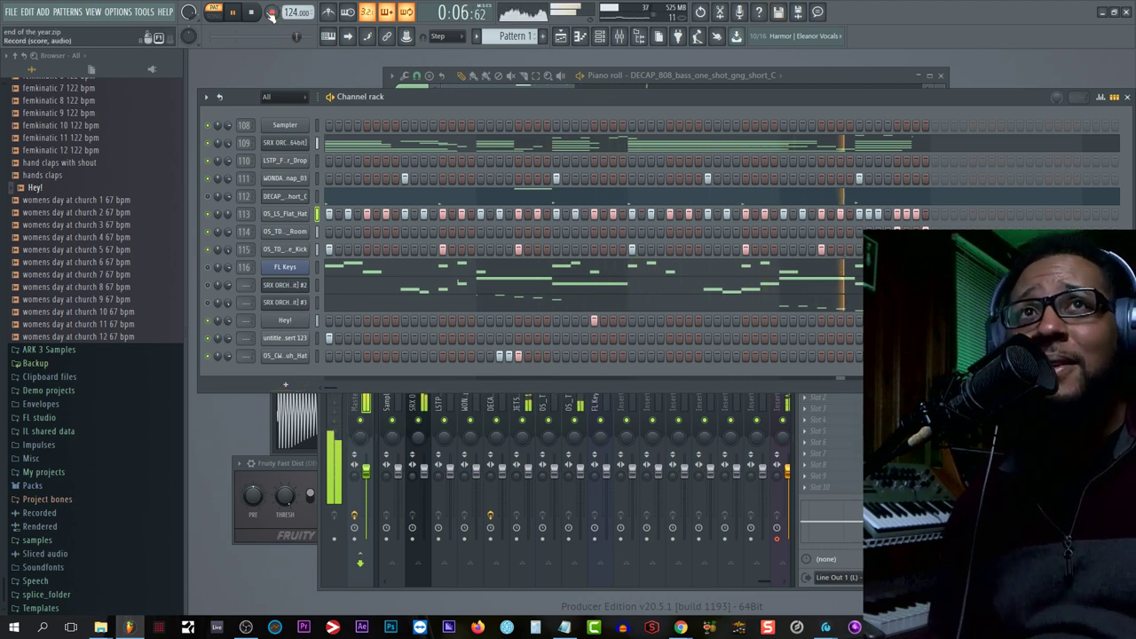
Step: Record another take of the Insert 123 input as a new audio channel triggered on its first step
{"action": "key", "text": "space"}
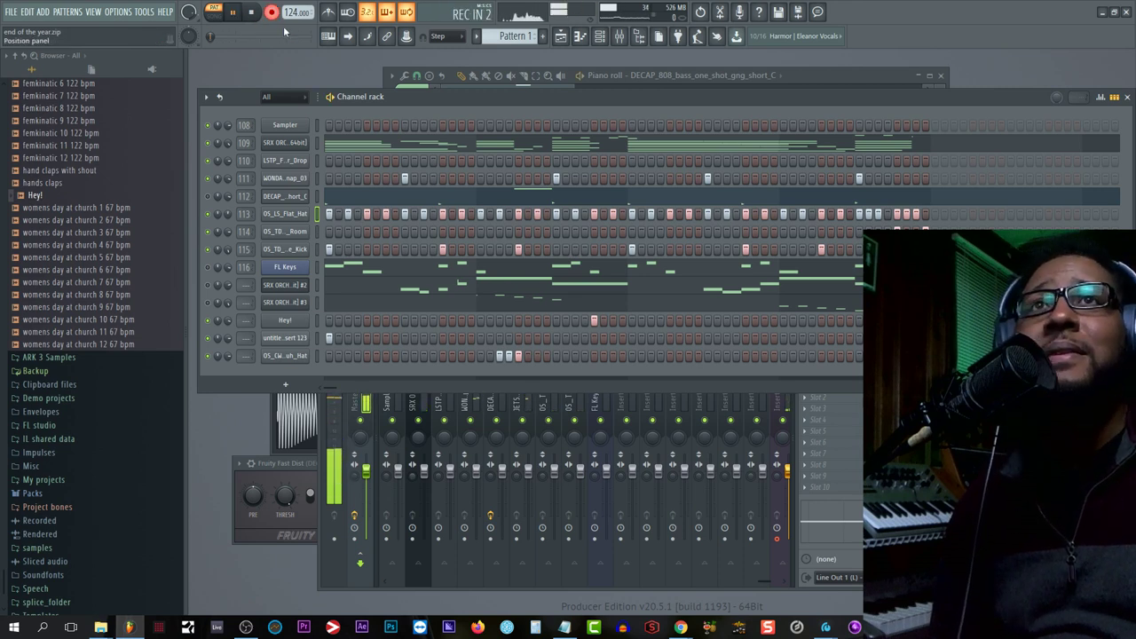
{"action": "key", "text": "space"}
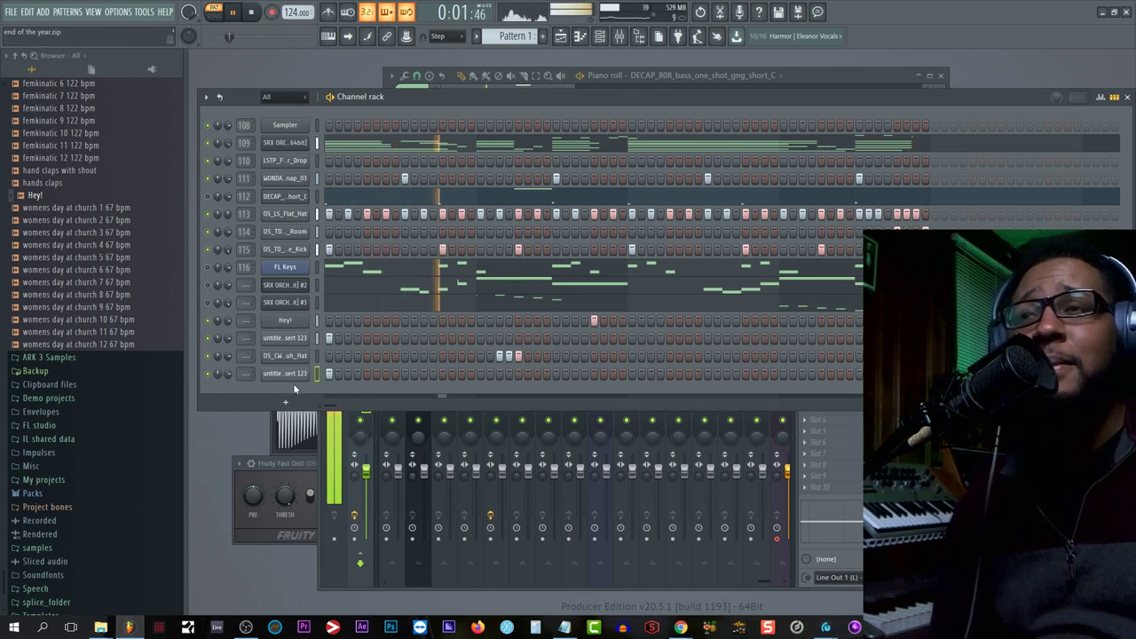
{"action": "left_click", "coordinate": [329, 374]}
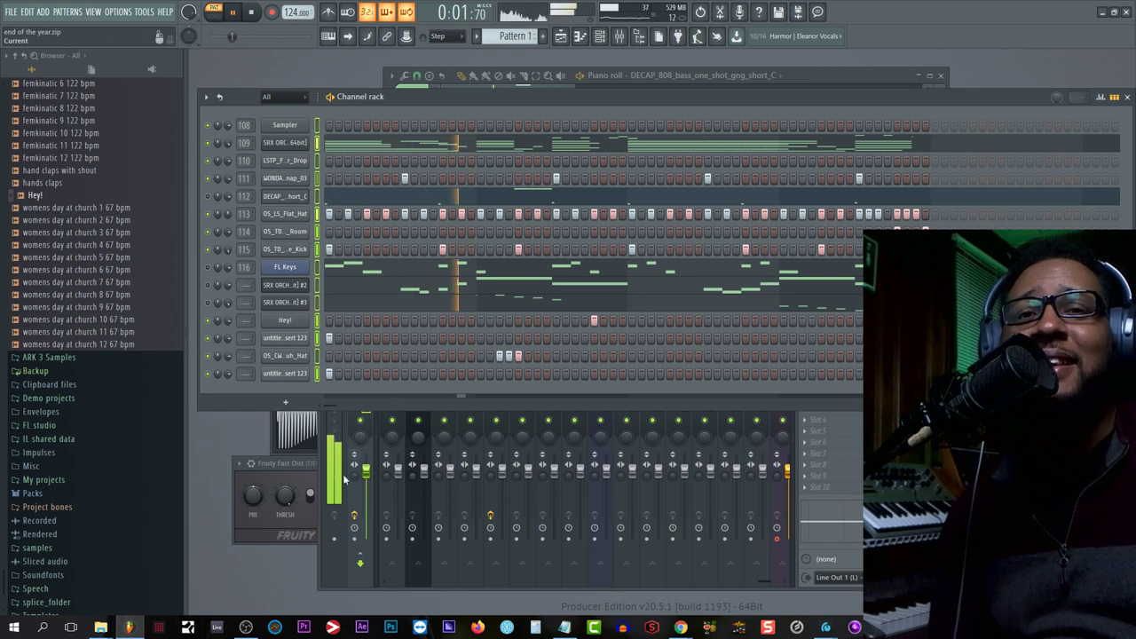
Step: Select all channels and route them to consecutive mixer tracks starting at Insert 1
{"action": "left_click", "coordinate": [362, 578]}
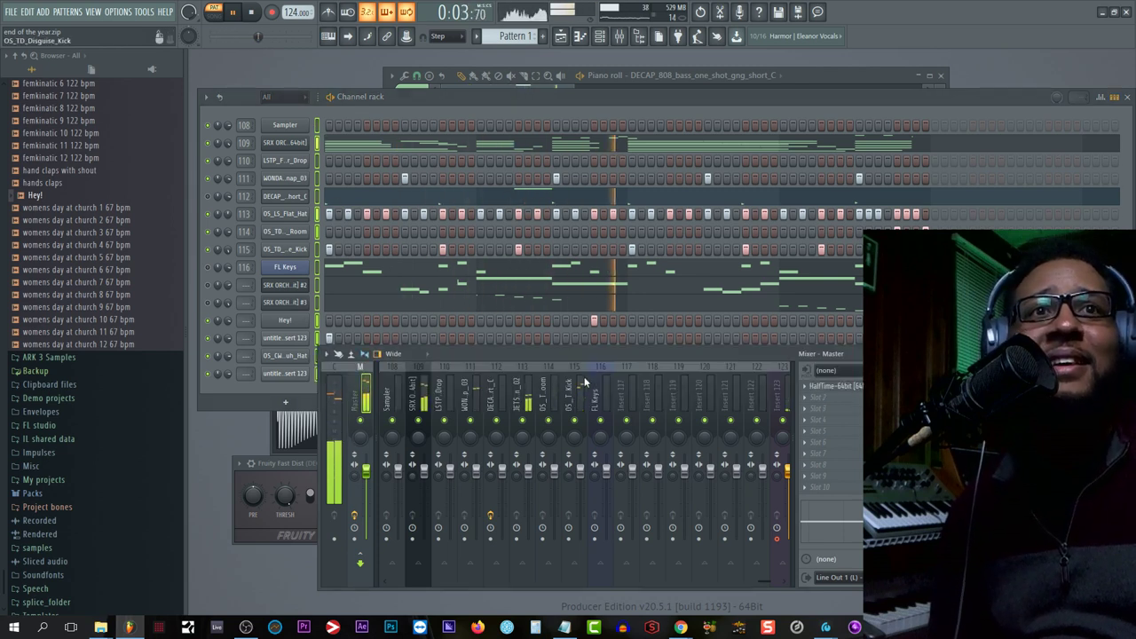
{"action": "left_click", "coordinate": [489, 395]}
{"action": "left_click_drag", "start_coordinate": [489, 392], "coordinate": [74, 363]}
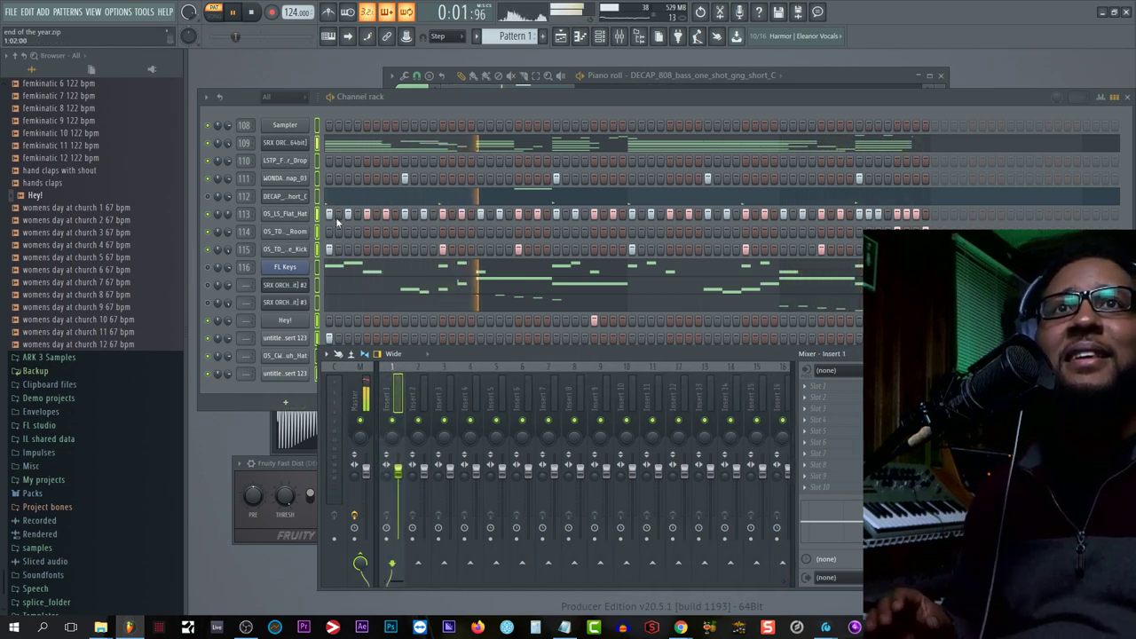
{"action": "key", "text": "ctrl+l"}
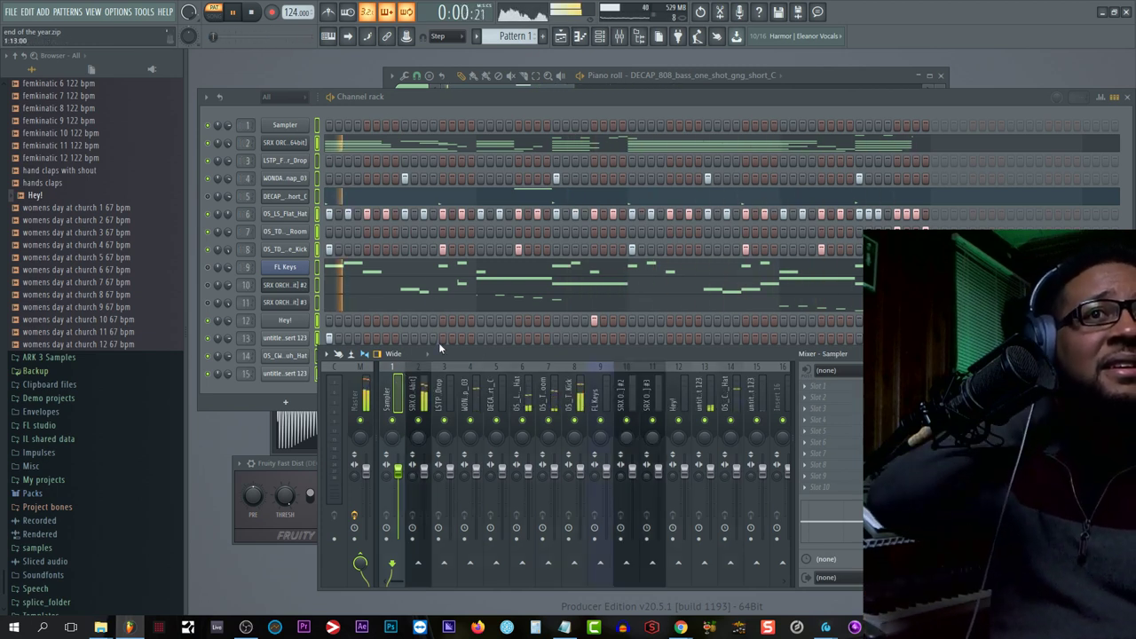
Step: Open the newest recorded Insert 123 channel and add HalfTime-64bit to the first effect slot of its mixer track 15
{"action": "left_click", "coordinate": [305, 382]}
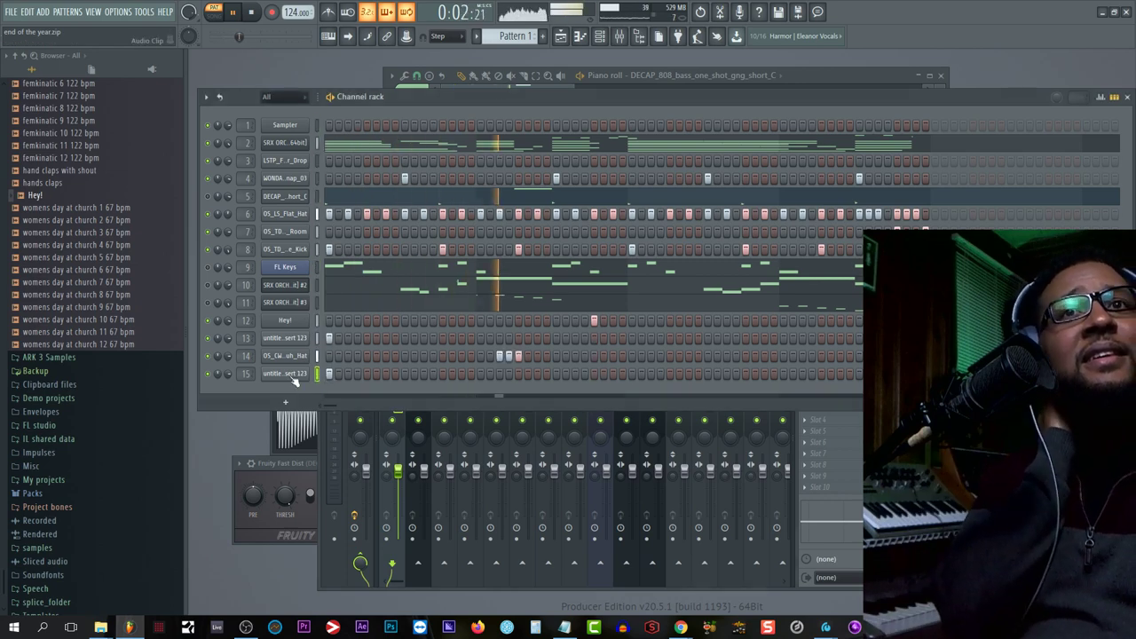
{"action": "left_click", "coordinate": [286, 373]}
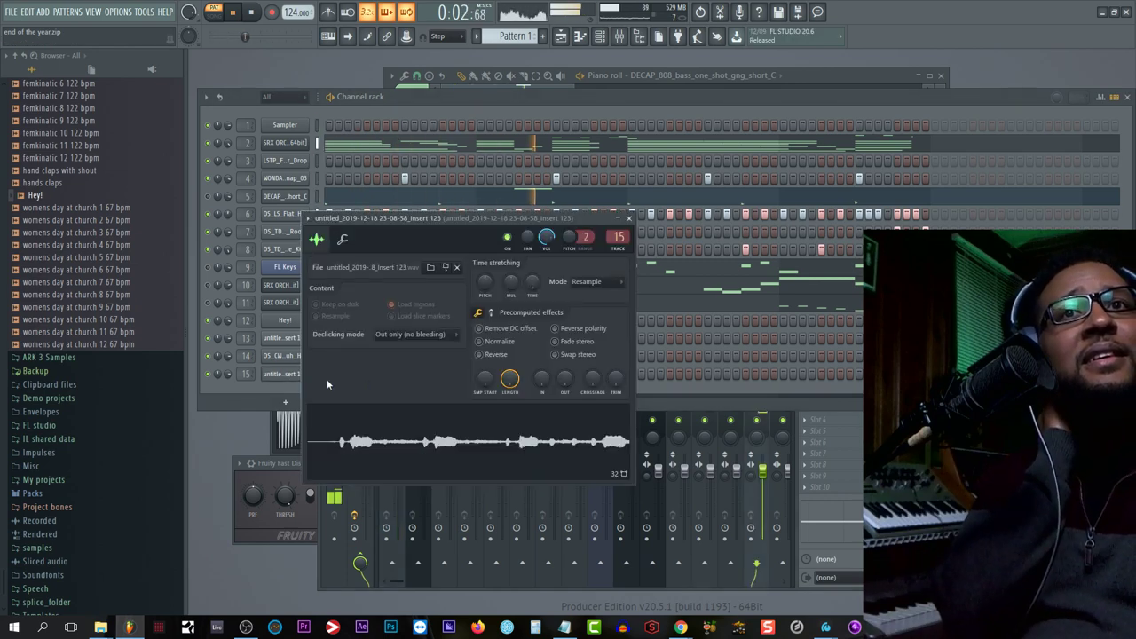
{"action": "left_click", "coordinate": [801, 527]}
{"action": "left_click", "coordinate": [805, 388]}
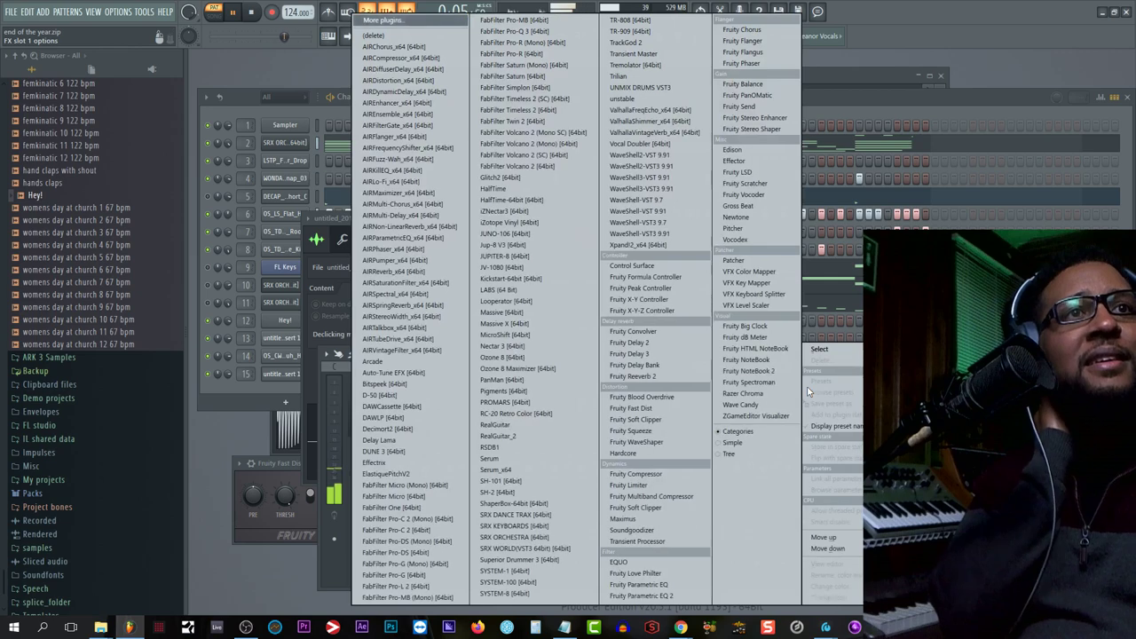
{"action": "left_click", "coordinate": [567, 204]}
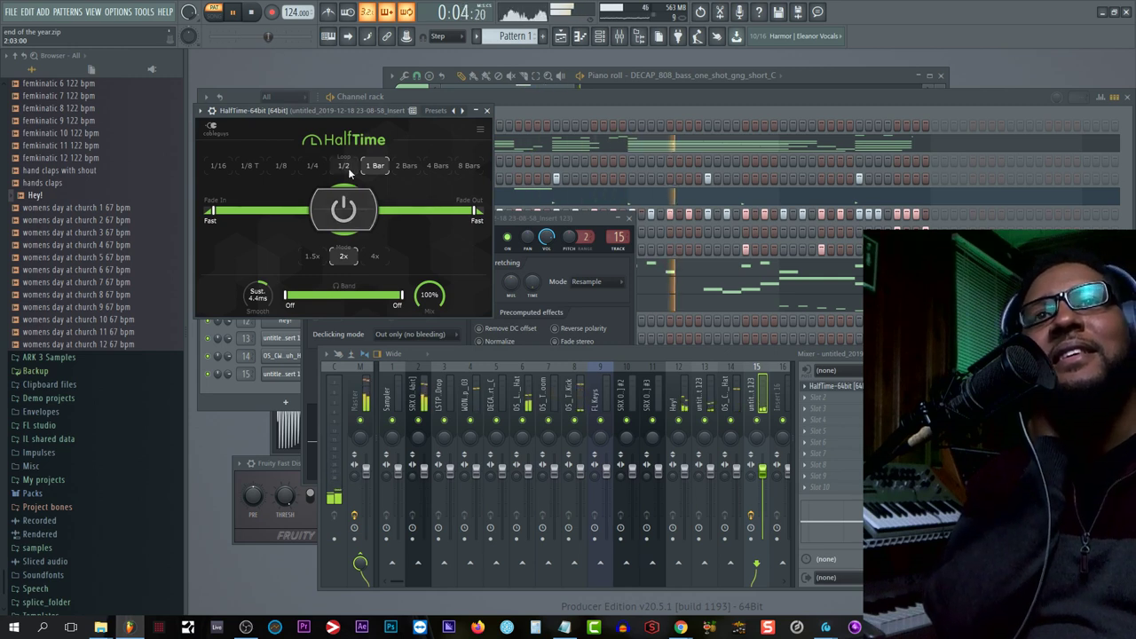
{"action": "left_click", "coordinate": [230, 372]}
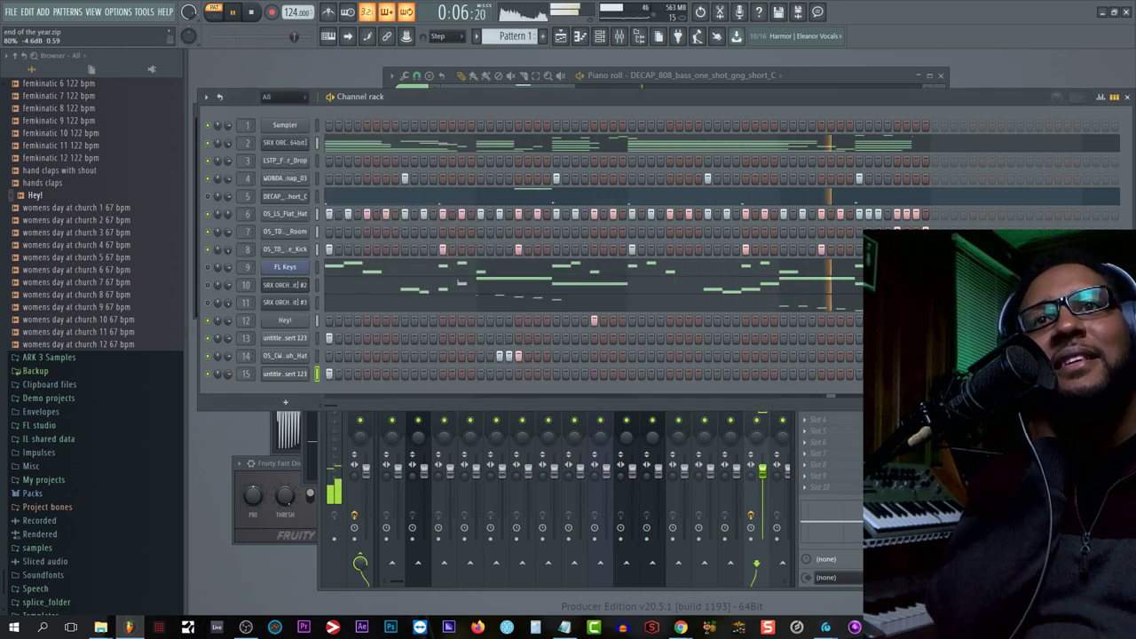
{"action": "left_click", "coordinate": [799, 496]}
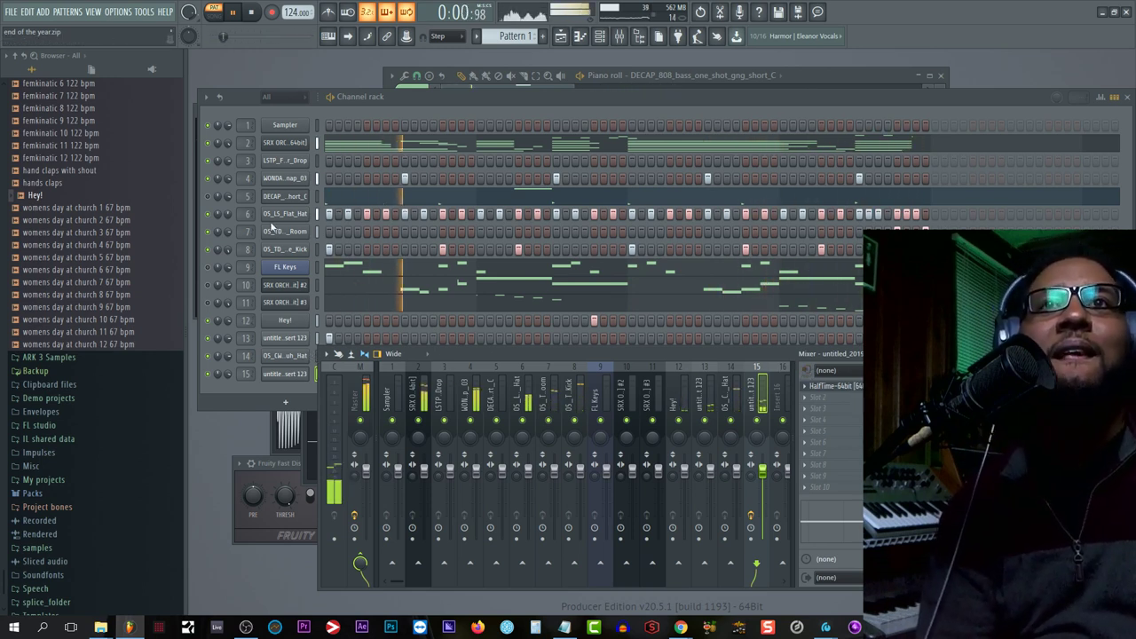
Step: Mute the first SRX ORCHESTRA channel and add Fruity Blood Overdrive to the DECAP 808 bass on mixer track 5
{"action": "left_click", "coordinate": [206, 148]}
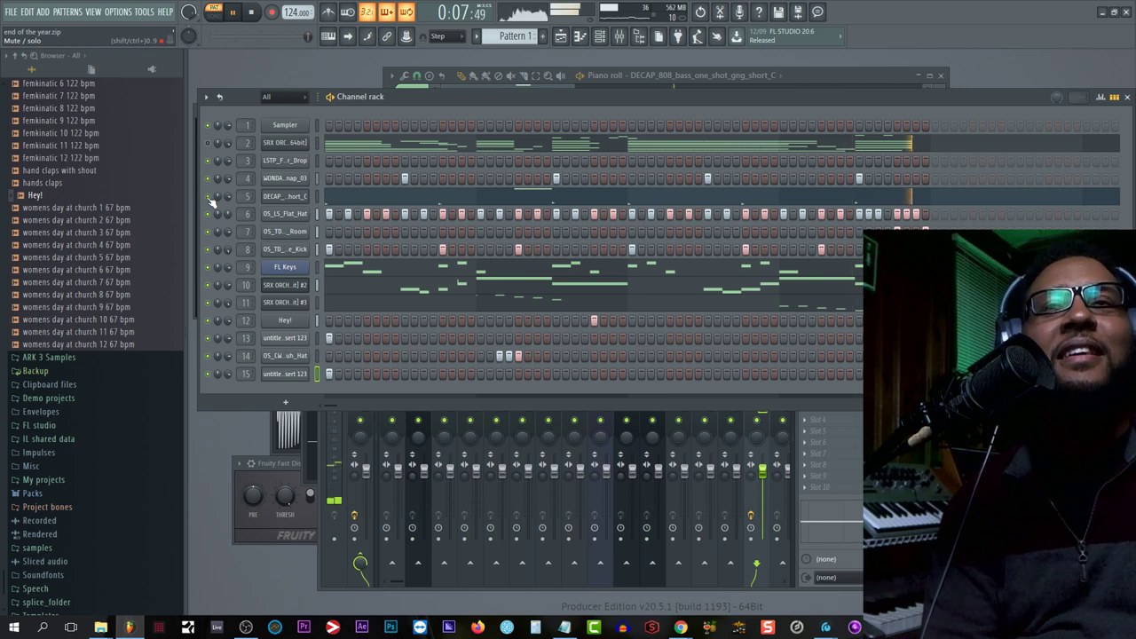
{"action": "left_click", "coordinate": [385, 469]}
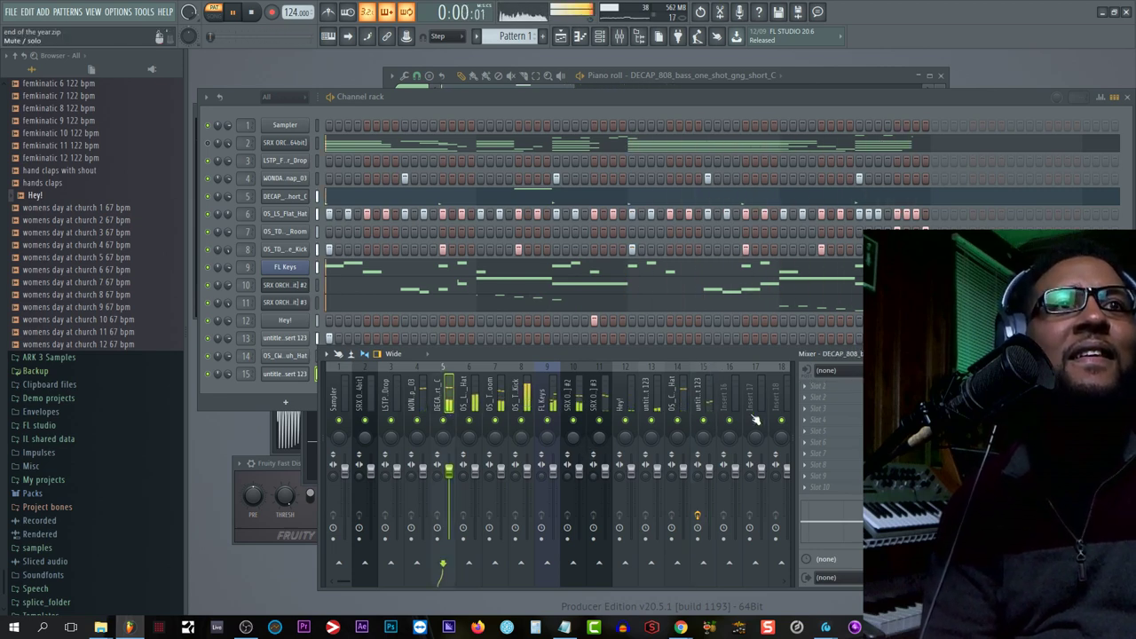
{"action": "left_click", "coordinate": [835, 386]}
{"action": "mouse_move", "coordinate": [818, 349]}
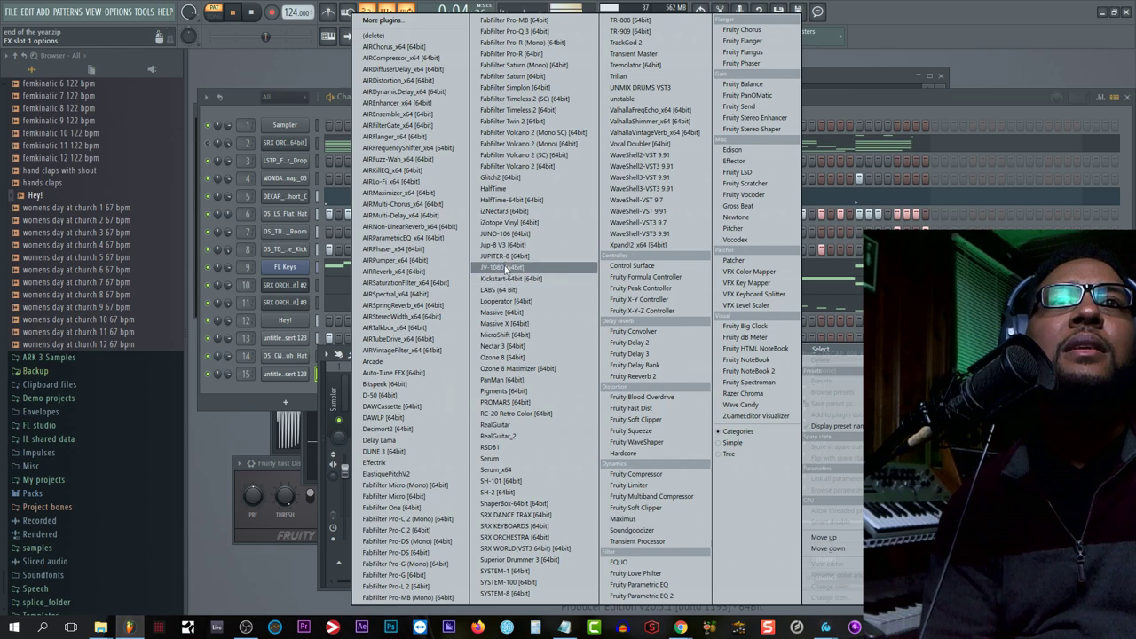
{"action": "left_click", "coordinate": [669, 404]}
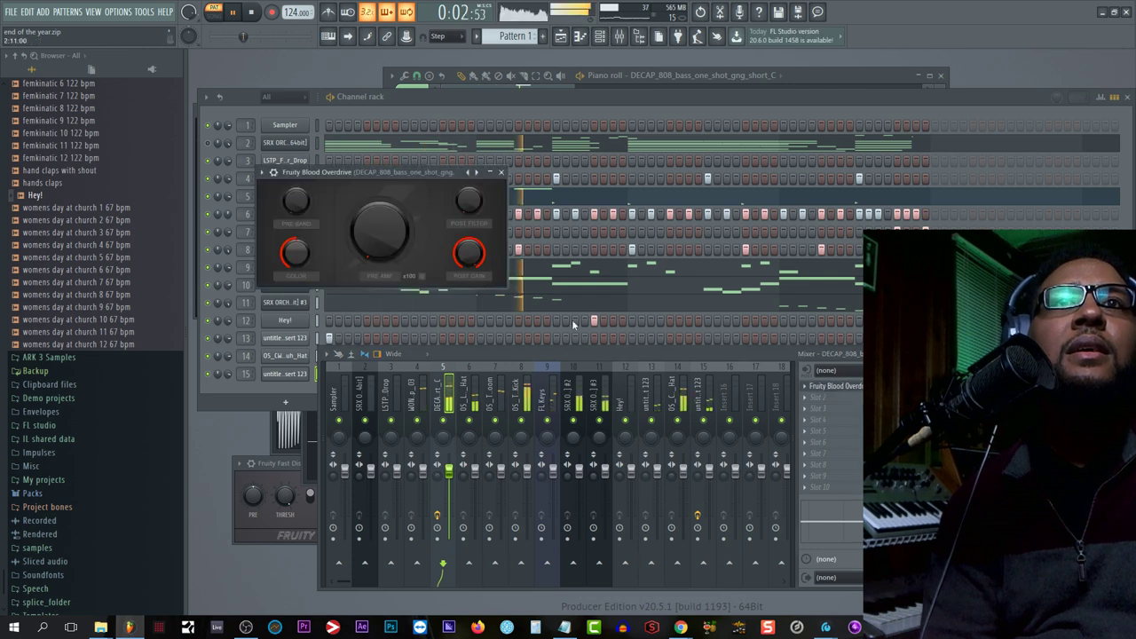
Step: Raise the overdrive's Pre Amp to slightly past halfway, increase its Color, and lower the bass track's fader to about 77%
{"action": "left_click_drag", "start_coordinate": [379, 229], "coordinate": [379, 206]}
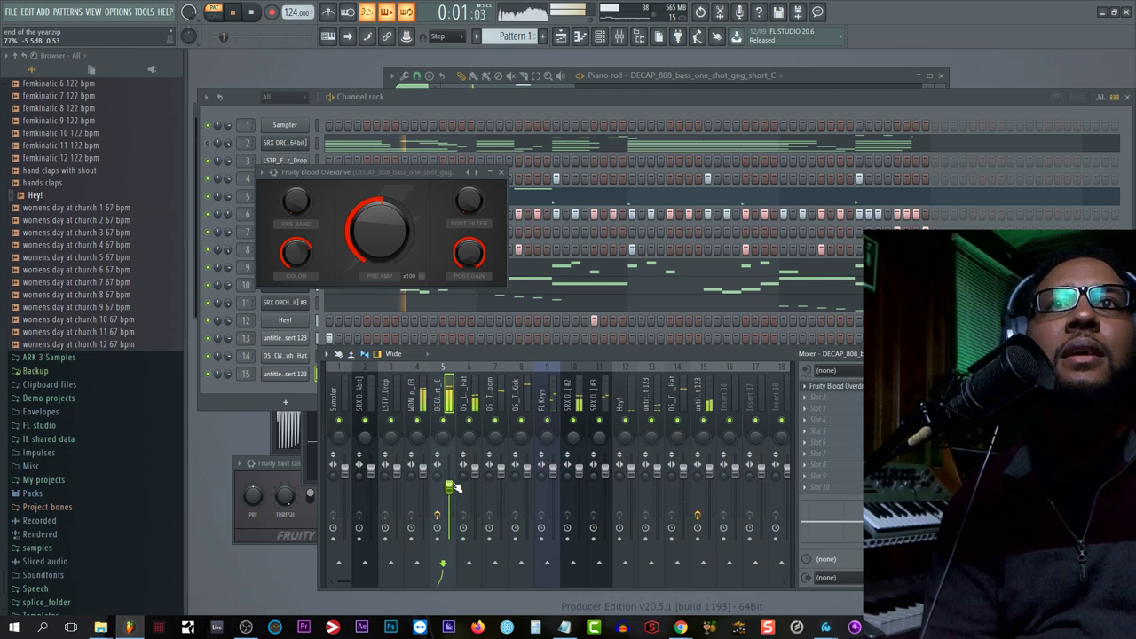
{"action": "left_click_drag", "start_coordinate": [289, 255], "coordinate": [289, 233]}
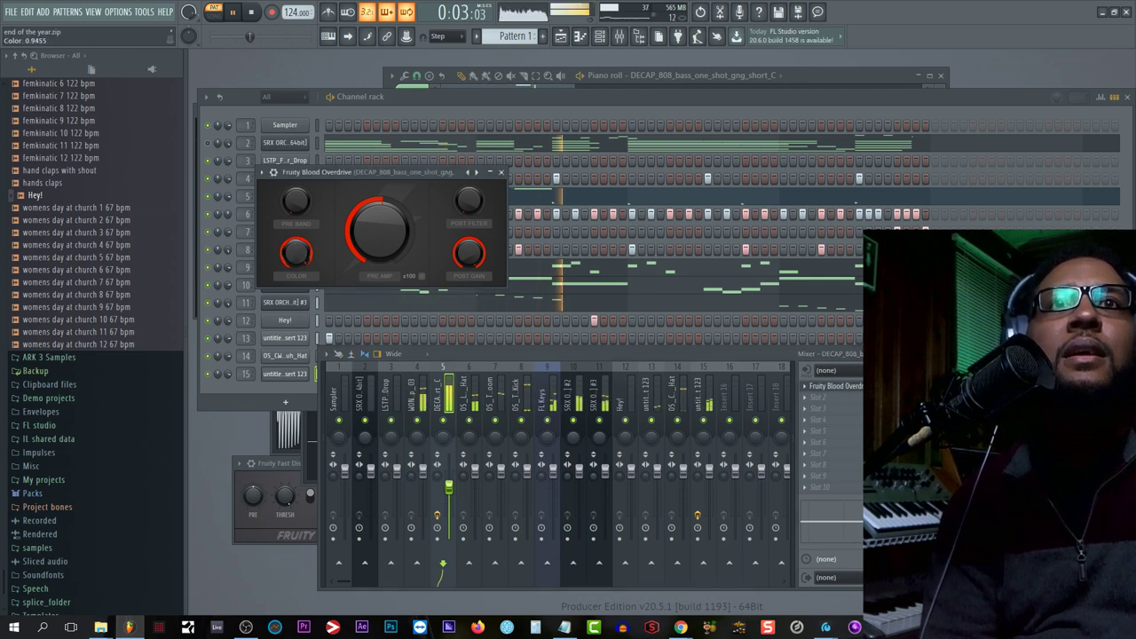
{"action": "left_click", "coordinate": [423, 276]}
{"action": "mouse_move", "coordinate": [381, 233]}
{"action": "left_mouse_down"}
{"action": "mouse_move", "coordinate": [381, 249]}
{"action": "mouse_move", "coordinate": [382, 229]}
{"action": "left_mouse_up"}
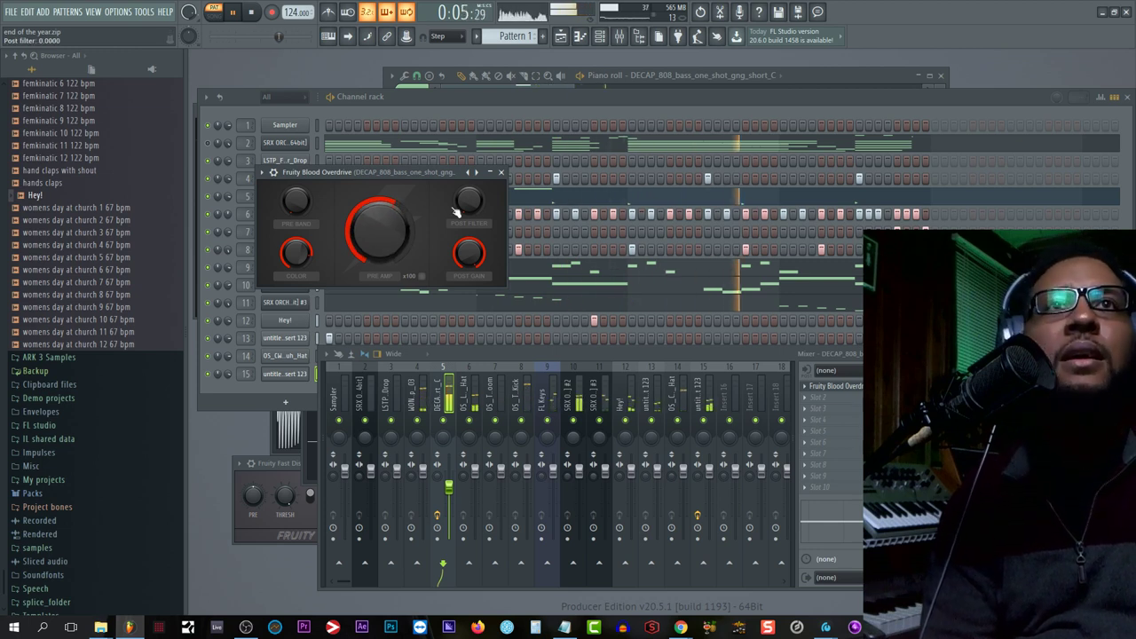
{"action": "left_click", "coordinate": [501, 173]}
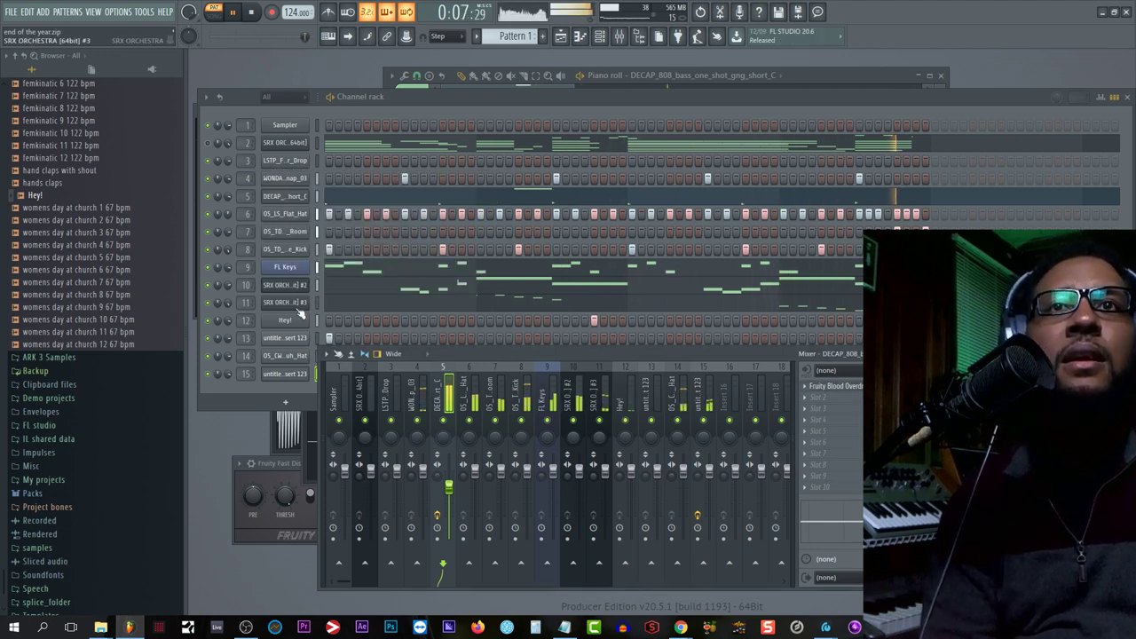
Step: Unmute the first SRX ORCHESTRA channel and isolate it with the DECAP 808 bass and the newest recorded Insert 123 channel
{"action": "right_click", "coordinate": [296, 197]}
{"action": "left_click", "coordinate": [296, 201]}
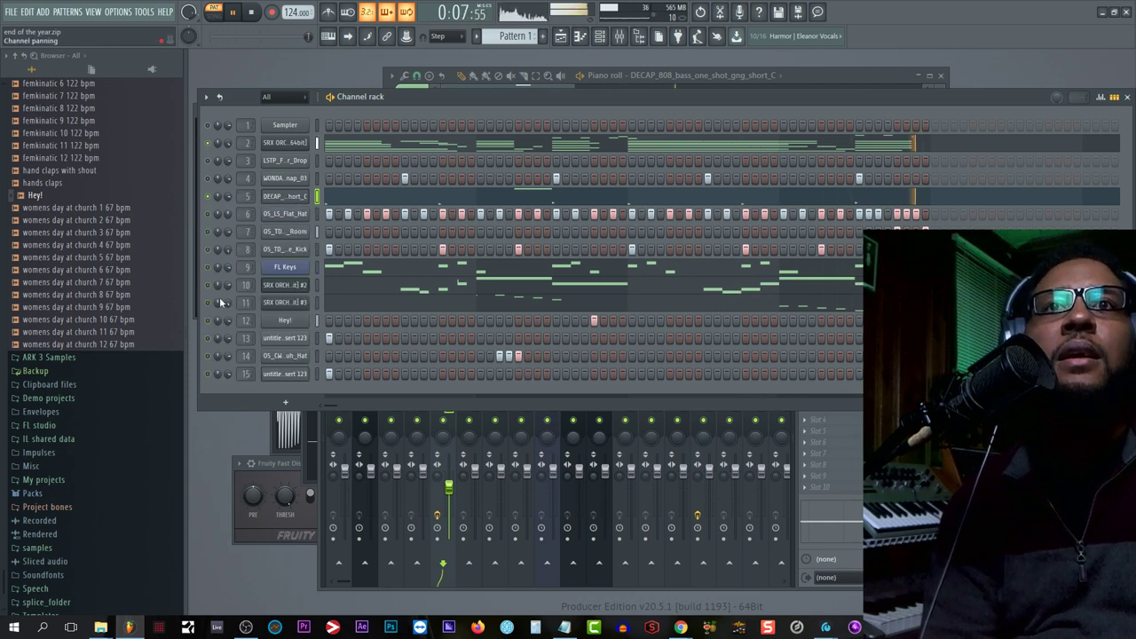
{"action": "right_click", "coordinate": [273, 197]}
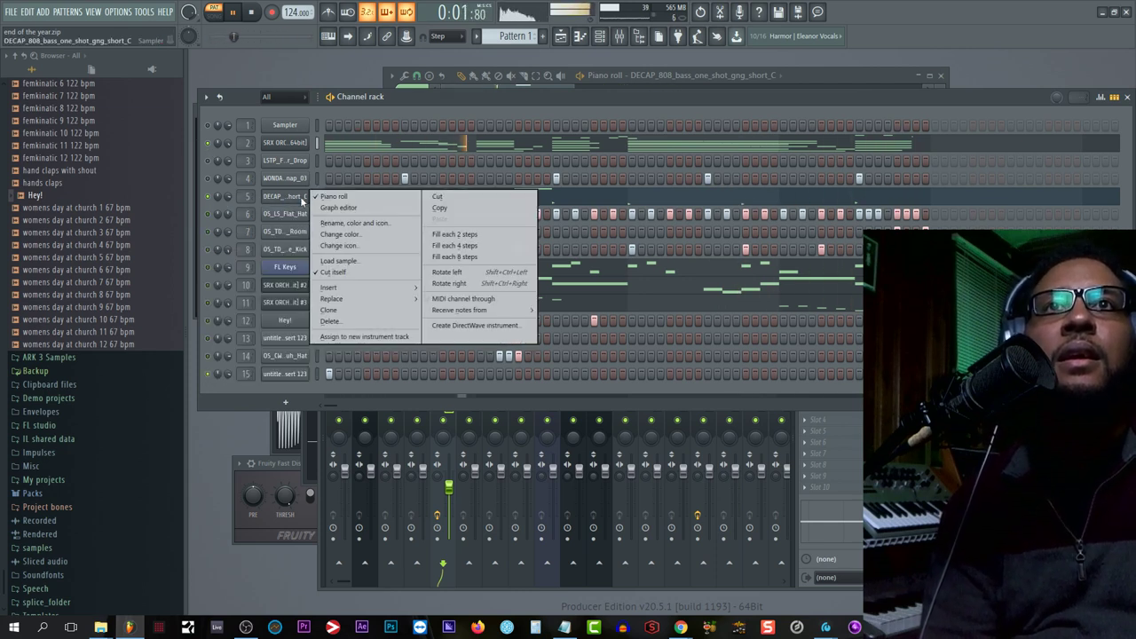
{"action": "left_click", "coordinate": [365, 337]}
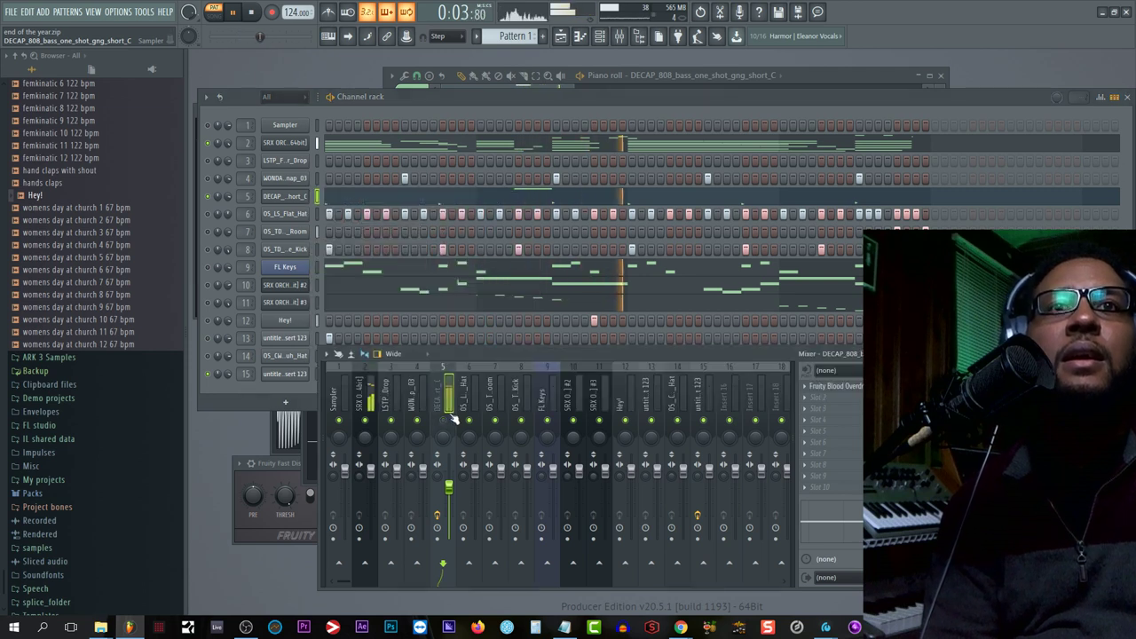
Step: Replace Fruity Blood Overdrive on the DECAP 808 bass's mixer track 5 with Fruity Fast Dist
{"action": "left_click", "coordinate": [806, 386]}
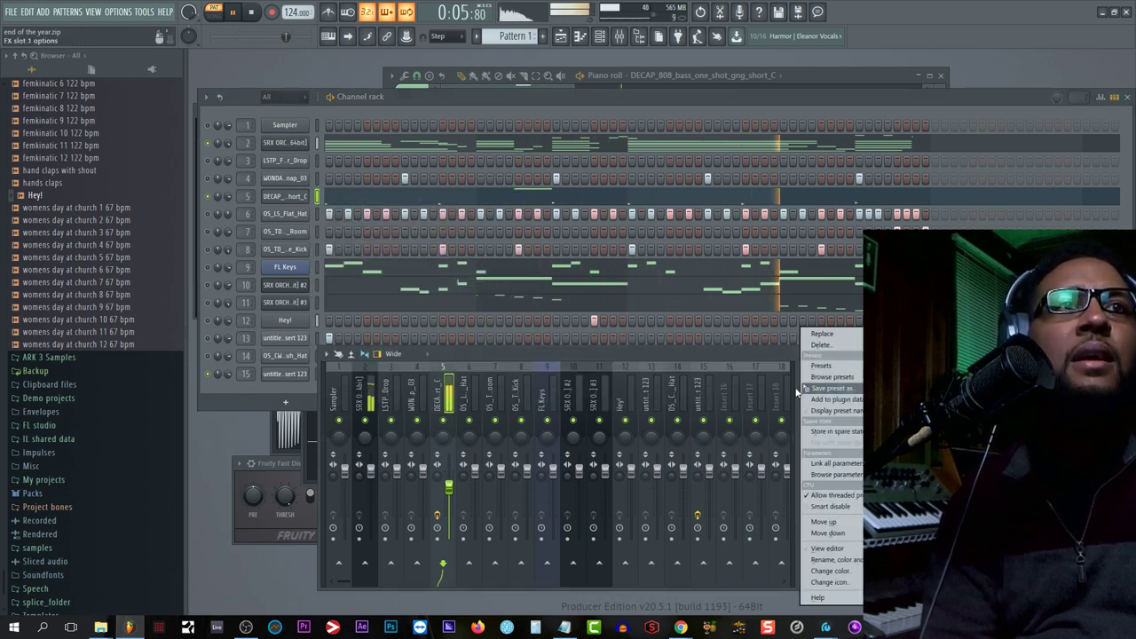
{"action": "left_click", "coordinate": [778, 363]}
{"action": "left_click", "coordinate": [806, 387]}
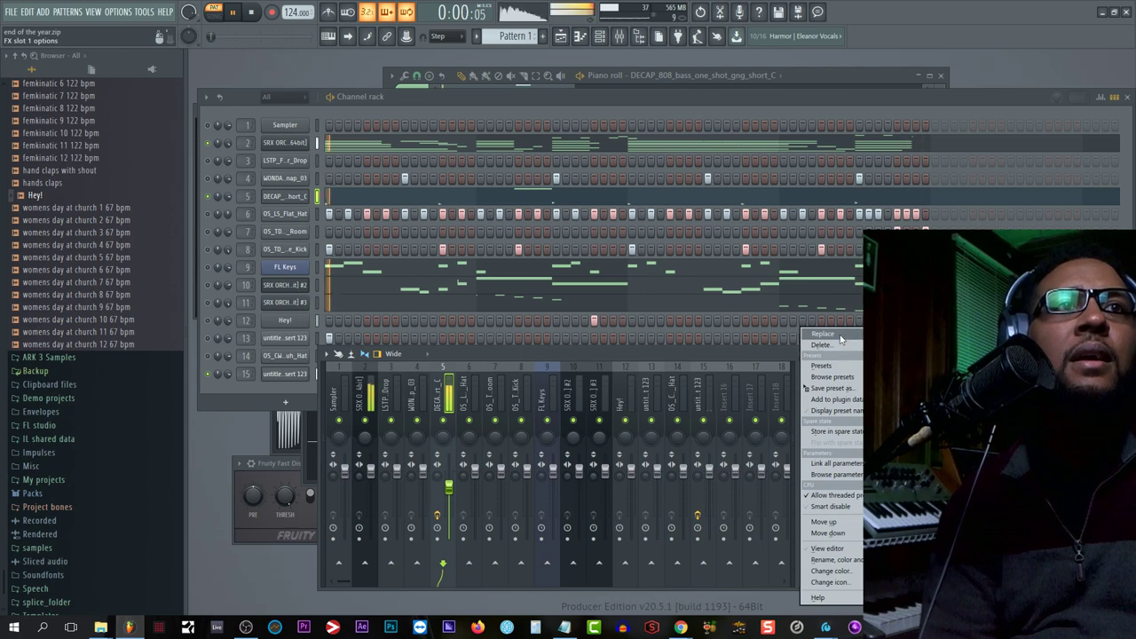
{"action": "mouse_move", "coordinate": [835, 340]}
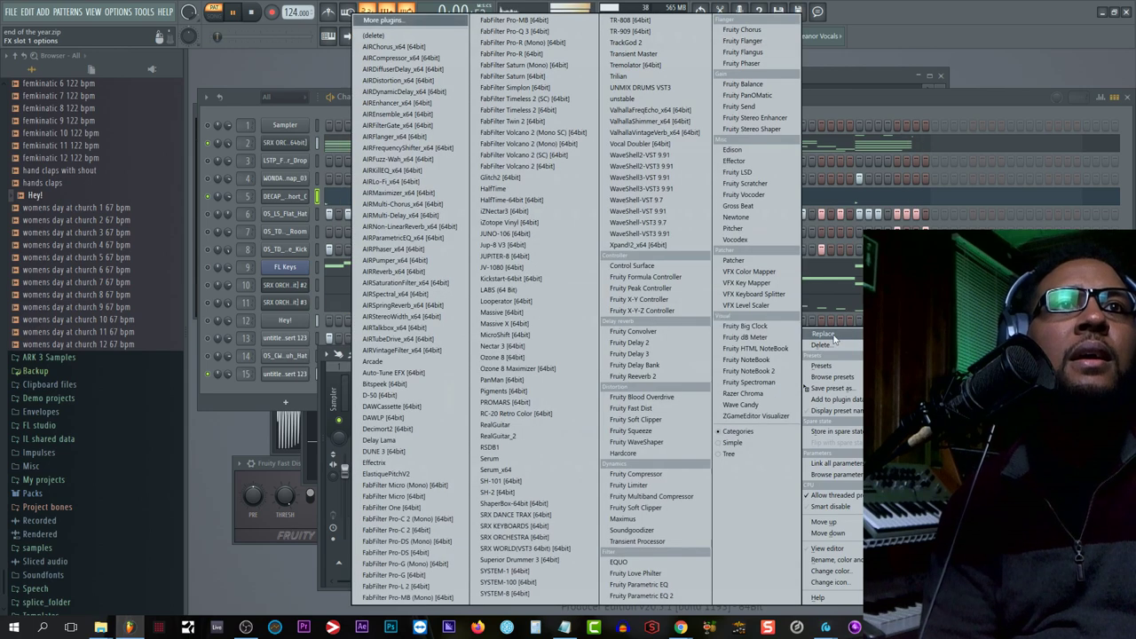
{"action": "left_click", "coordinate": [689, 409]}
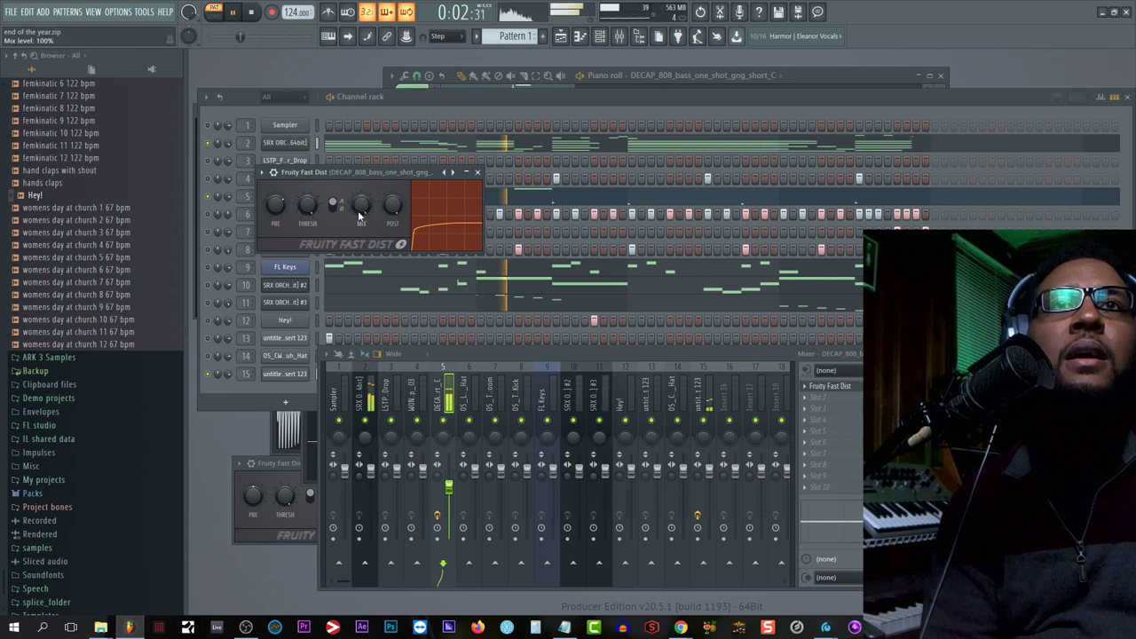
Step: Replace Fruity Fast Dist on mixer track 5 with Fruity Blood Overdrive and raise its Pre Amp to slightly below halfway
{"action": "left_click", "coordinate": [810, 391]}
{"action": "mouse_move", "coordinate": [822, 334]}
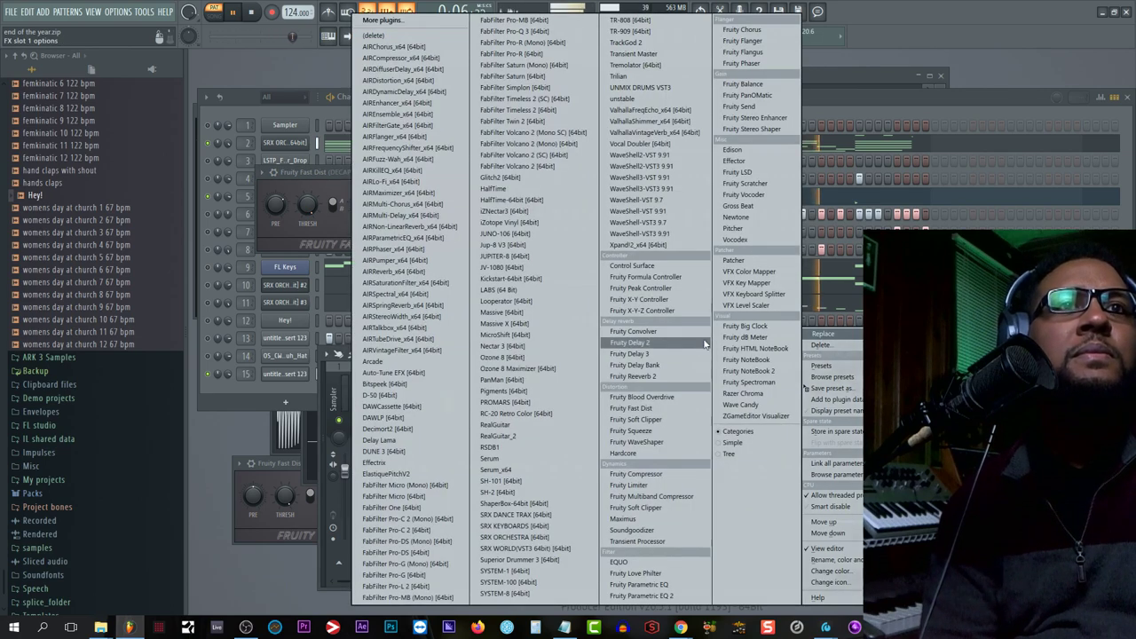
{"action": "left_click", "coordinate": [686, 400]}
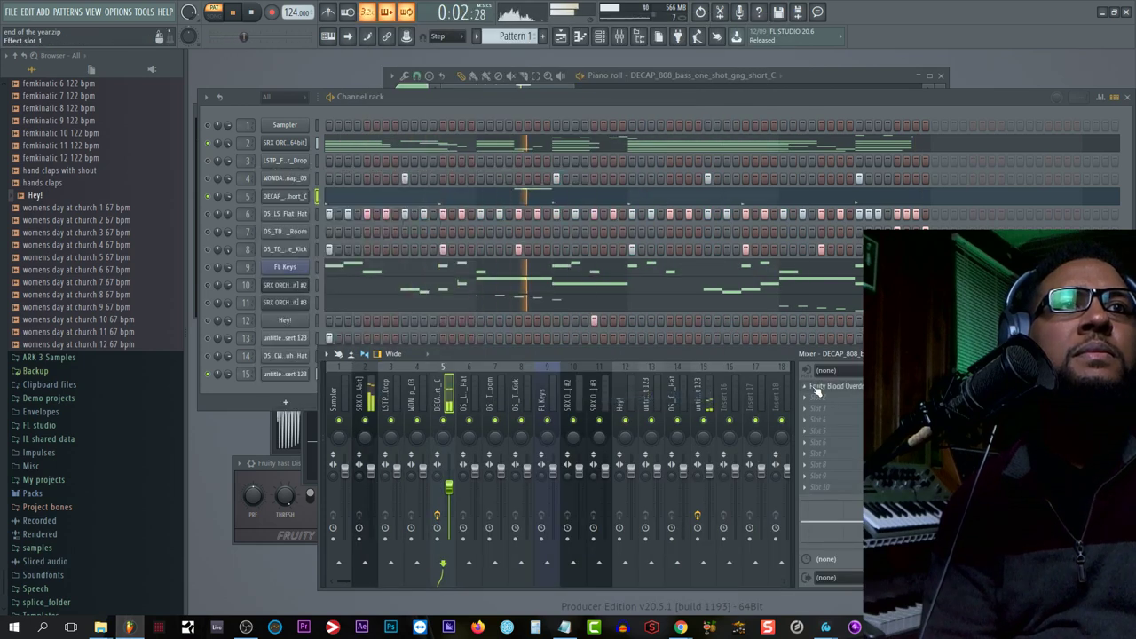
{"action": "left_click", "coordinate": [843, 390]}
{"action": "left_click_drag", "start_coordinate": [380, 233], "coordinate": [380, 191]}
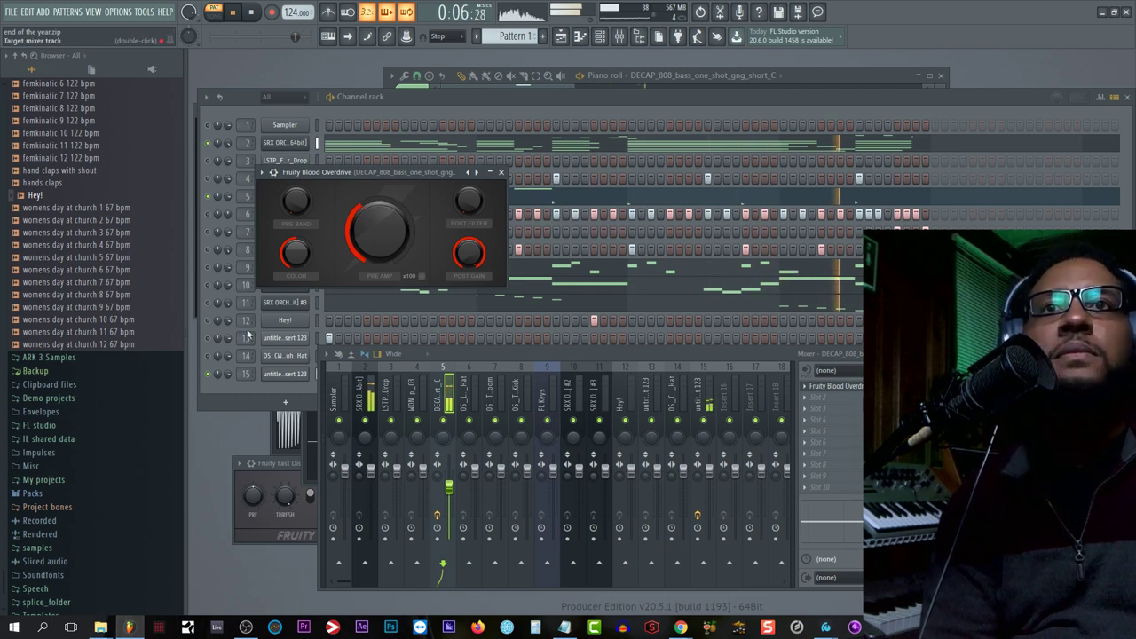
Step: Unmute the other channels except Sampler and the hat in channel 14, and mute the flat hat's mixer track 6
{"action": "left_click", "coordinate": [213, 325]}
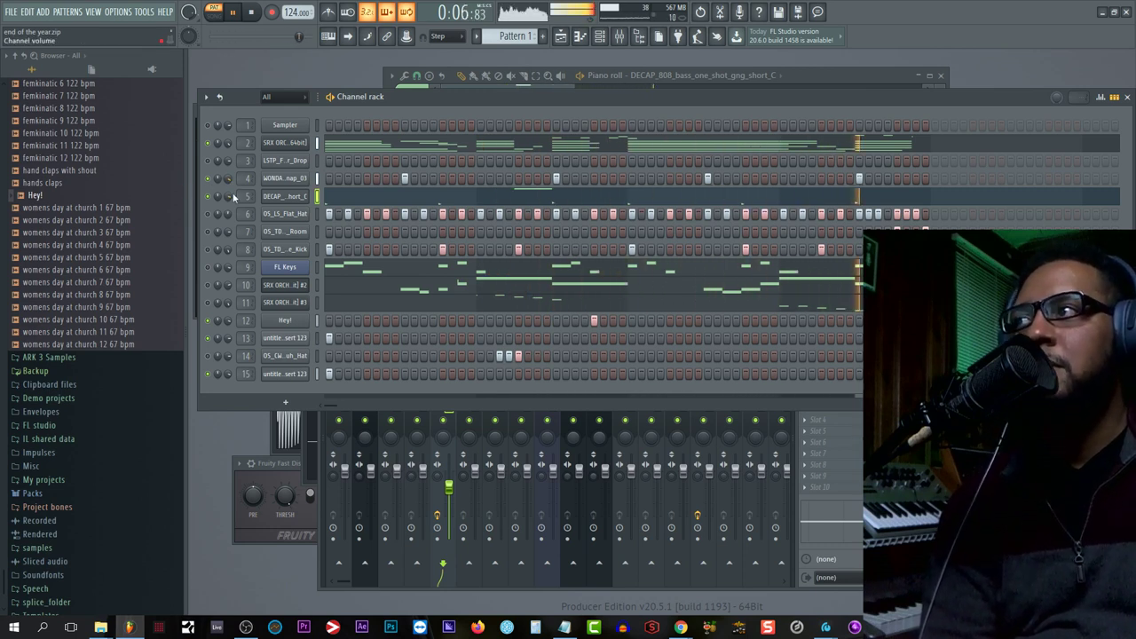
{"action": "left_click", "coordinate": [468, 420]}
{"action": "left_click", "coordinate": [850, 387]}
{"action": "left_click", "coordinate": [850, 387]}
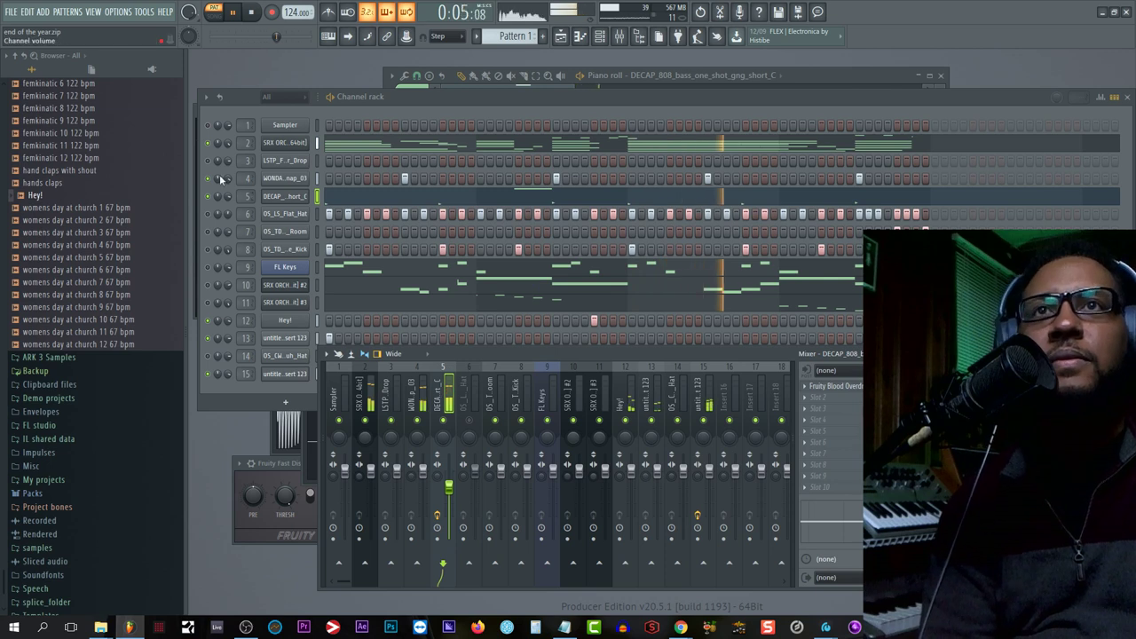
{"action": "left_click", "coordinate": [211, 250]}
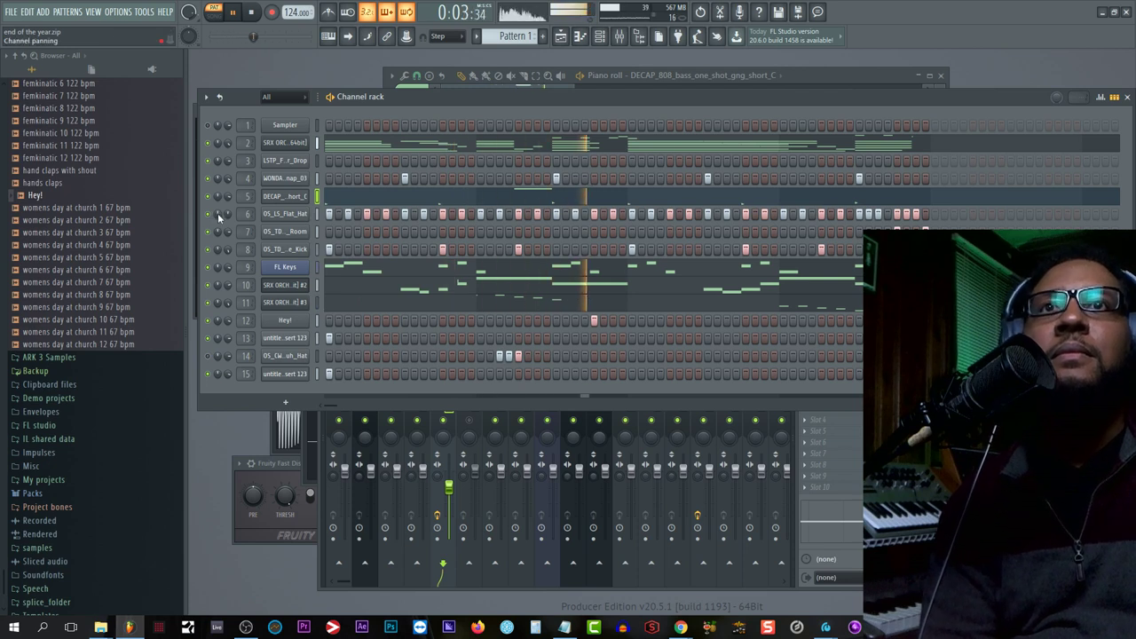
Step: Lower the fader of the OS_LS_Flat_Hat mixer track 6 slightly and unmute the track
{"action": "left_click", "coordinate": [285, 214]}
{"action": "left_click", "coordinate": [468, 491]}
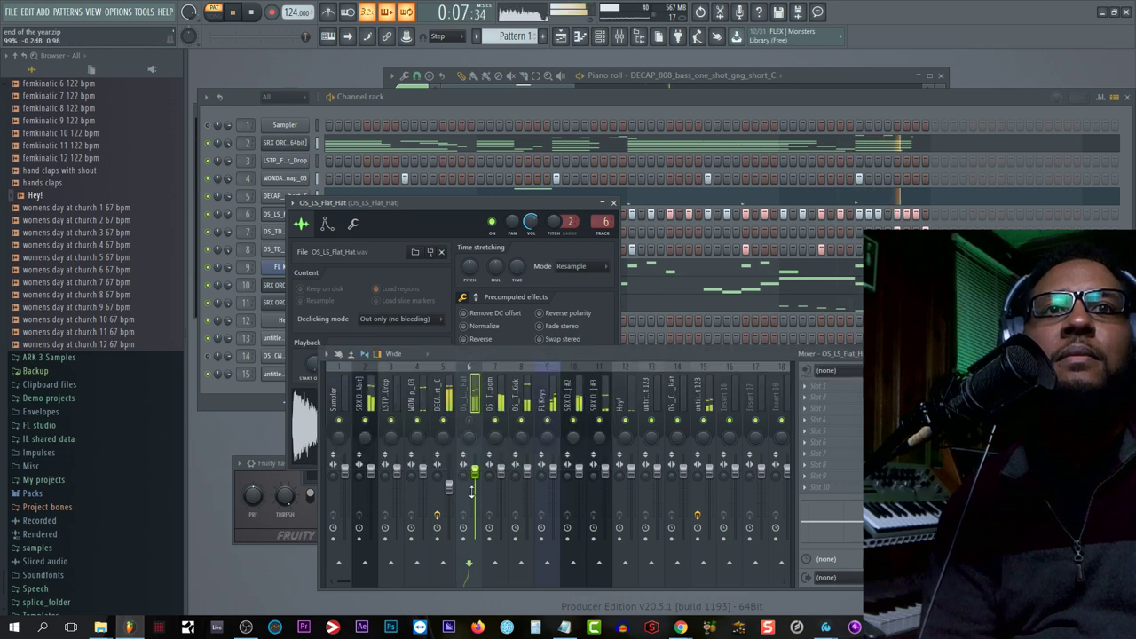
{"action": "left_click", "coordinate": [469, 421]}
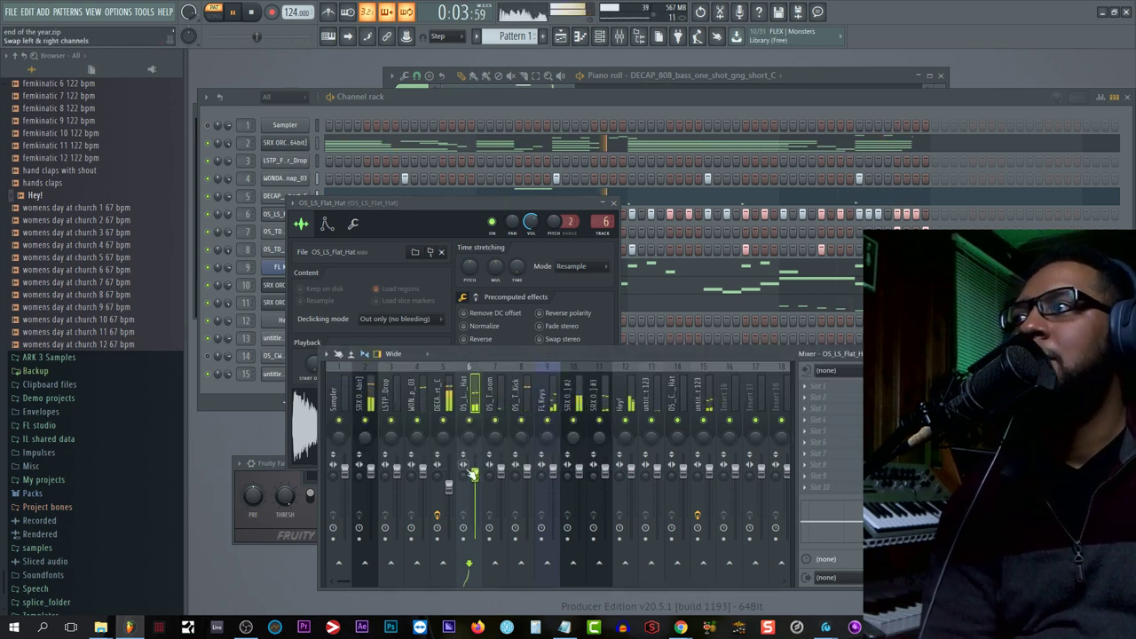
{"action": "left_click", "coordinate": [620, 207]}
Step: Normalize the newest Insert 123 recording in channel 15 with Reverse off, and lower its channel volume
{"action": "left_click", "coordinate": [288, 384]}
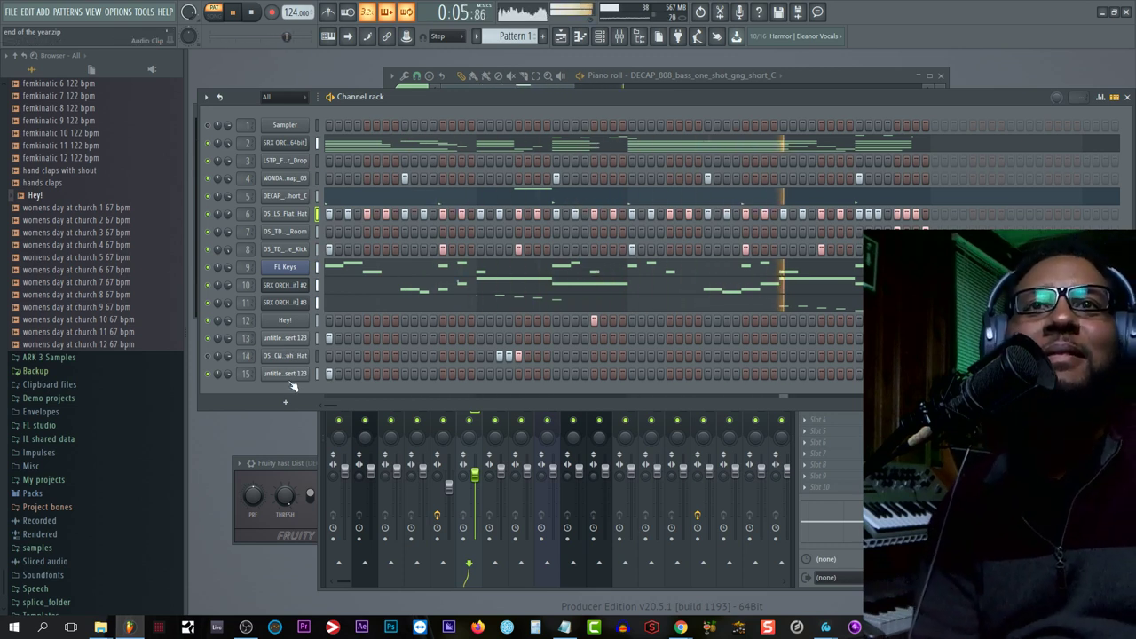
{"action": "left_click", "coordinate": [300, 374]}
{"action": "left_click", "coordinate": [480, 354]}
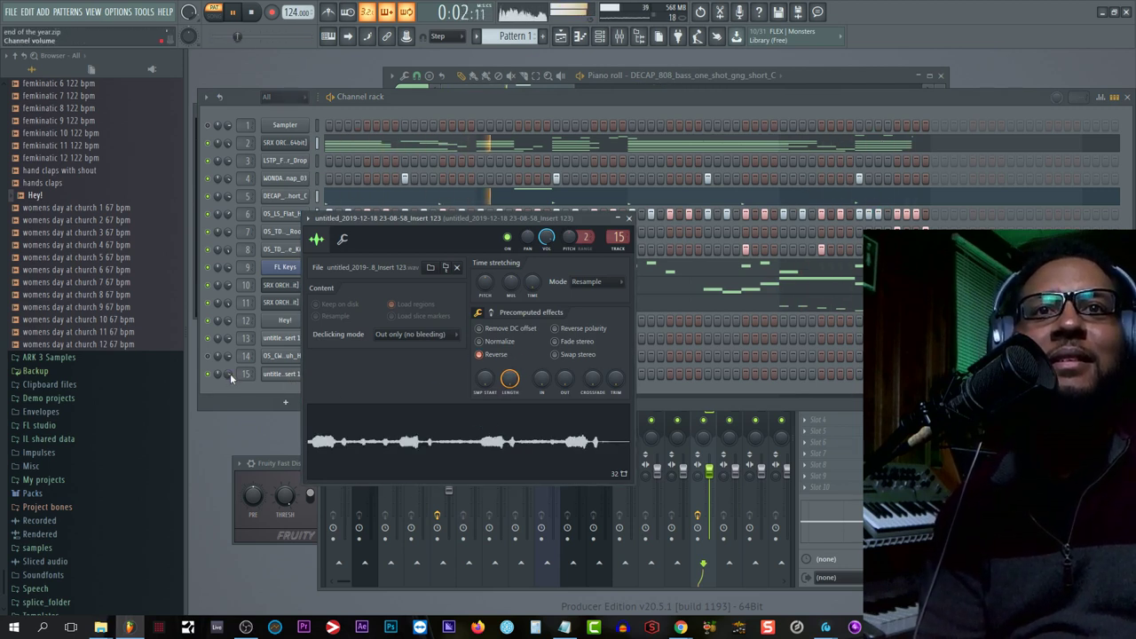
{"action": "left_click", "coordinate": [493, 341]}
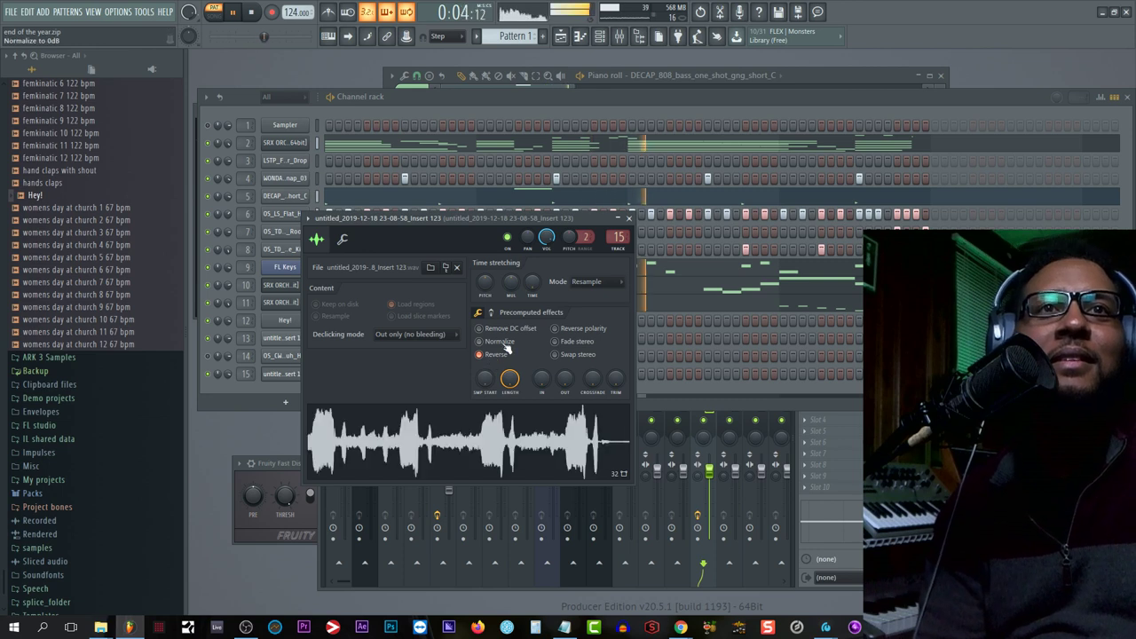
{"action": "left_click", "coordinate": [499, 355]}
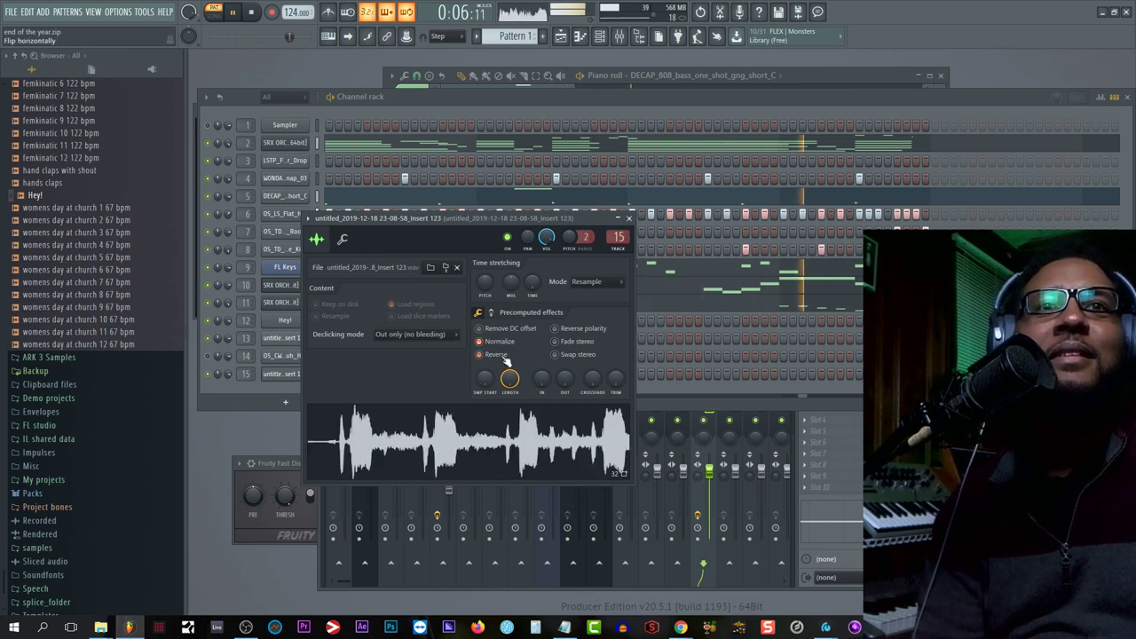
{"action": "left_click_drag", "start_coordinate": [228, 374], "coordinate": [228, 395]}
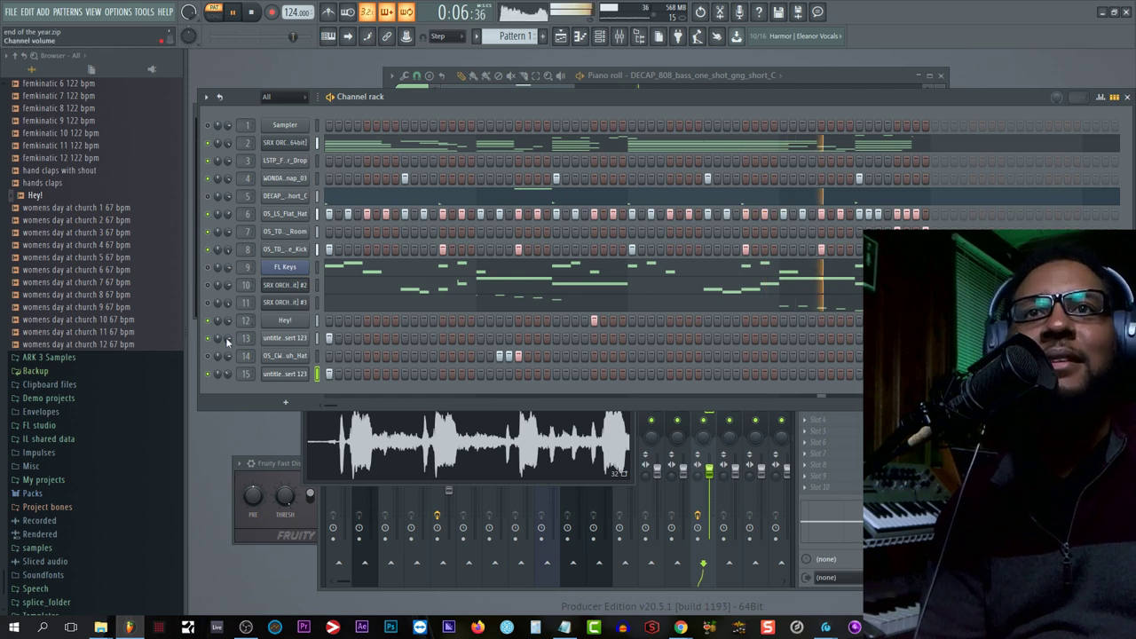
Step: Stop playback and save the project as the zipped song file "end of the year", replacing the existing file
{"action": "left_click", "coordinate": [144, 11]}
{"action": "left_click", "coordinate": [251, 12]}
{"action": "left_click", "coordinate": [11, 13]}
{"action": "left_click", "coordinate": [43, 68]}
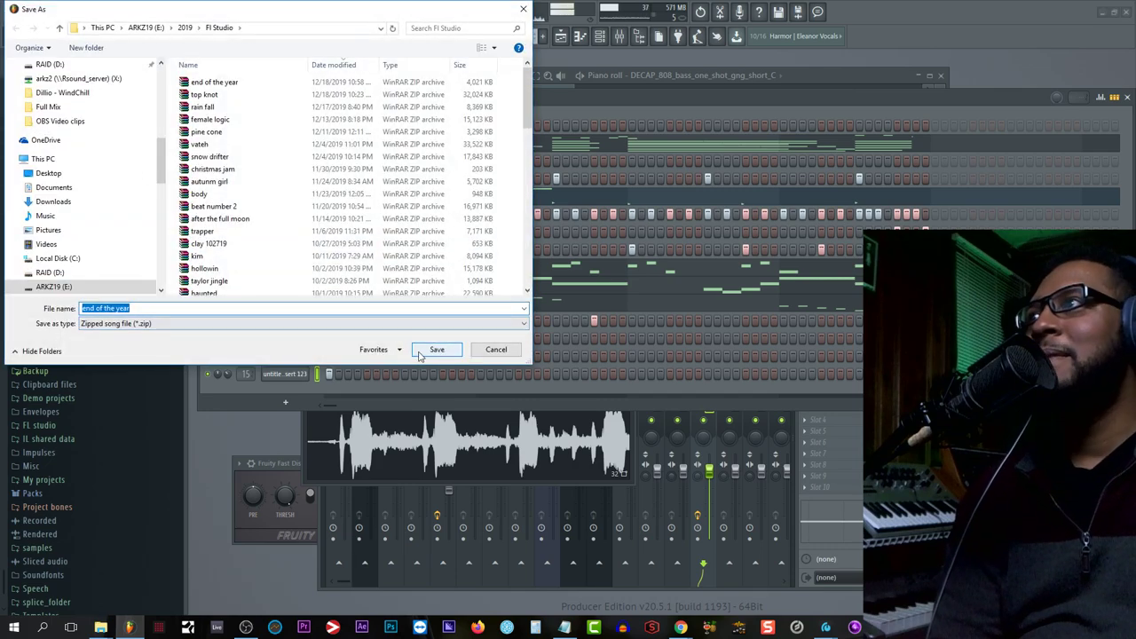
{"action": "left_click", "coordinate": [435, 350]}
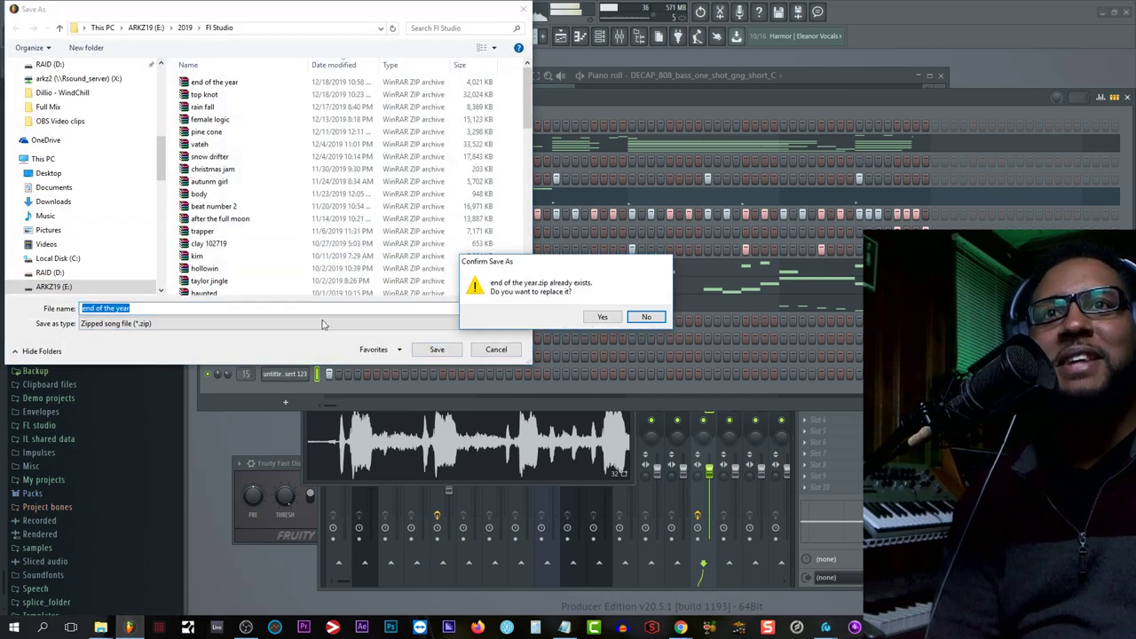
{"action": "left_click", "coordinate": [599, 318]}
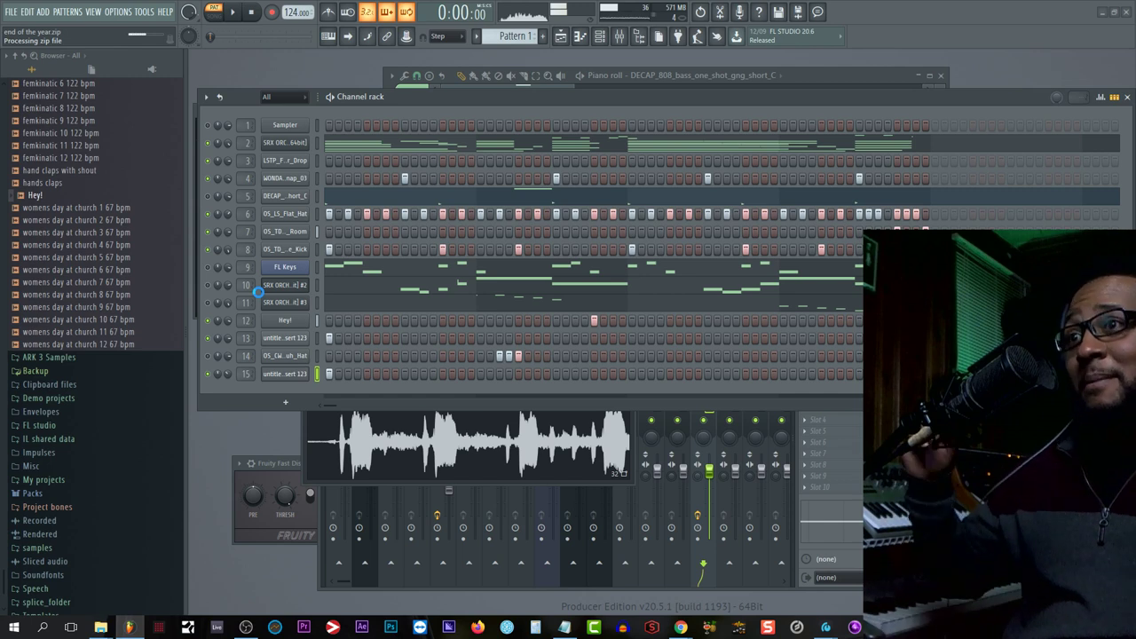